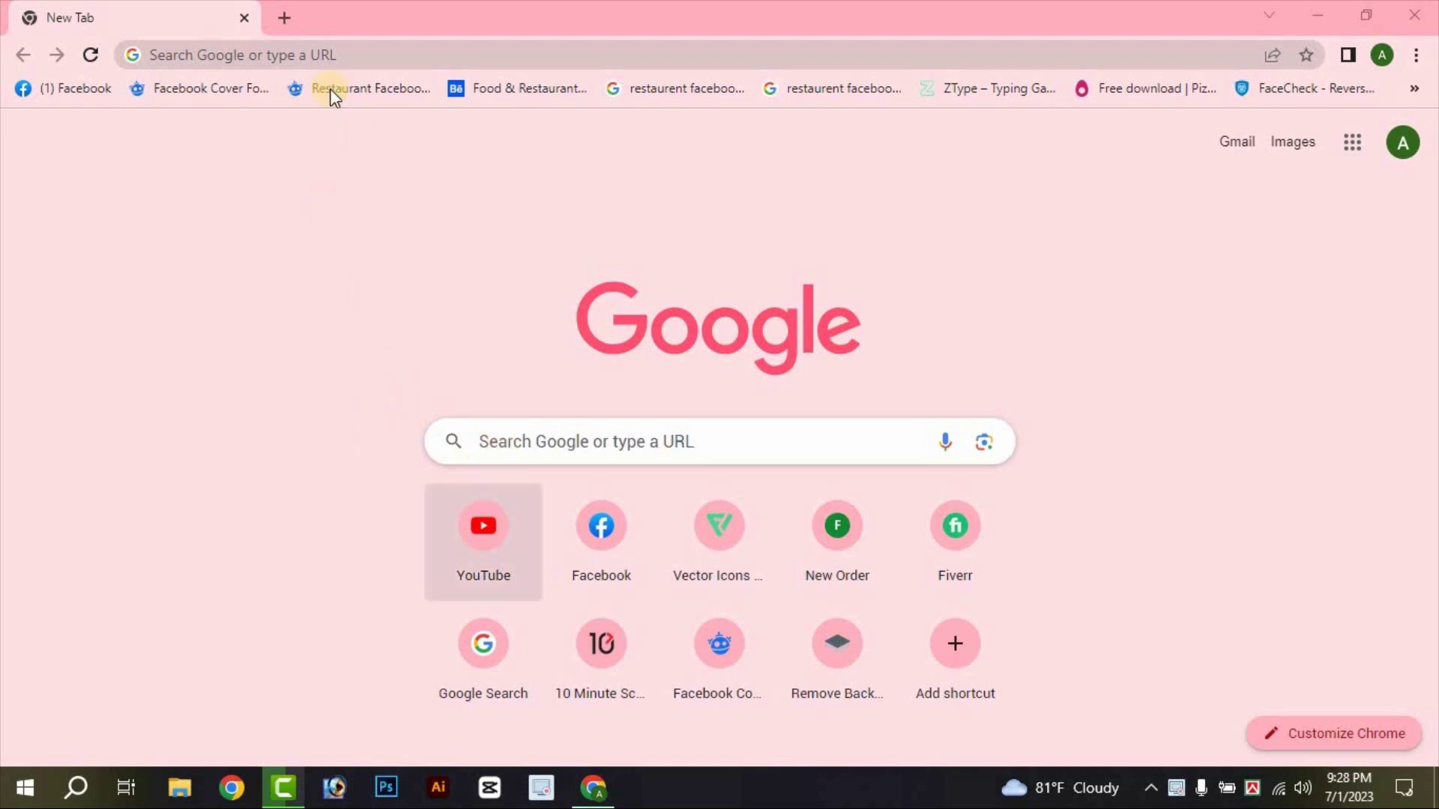
# - Search Google for 'fiverr' and open the sponsored Fiverr official site result
pyautogui.click(243, 54)
pyautogui.click(193, 179)
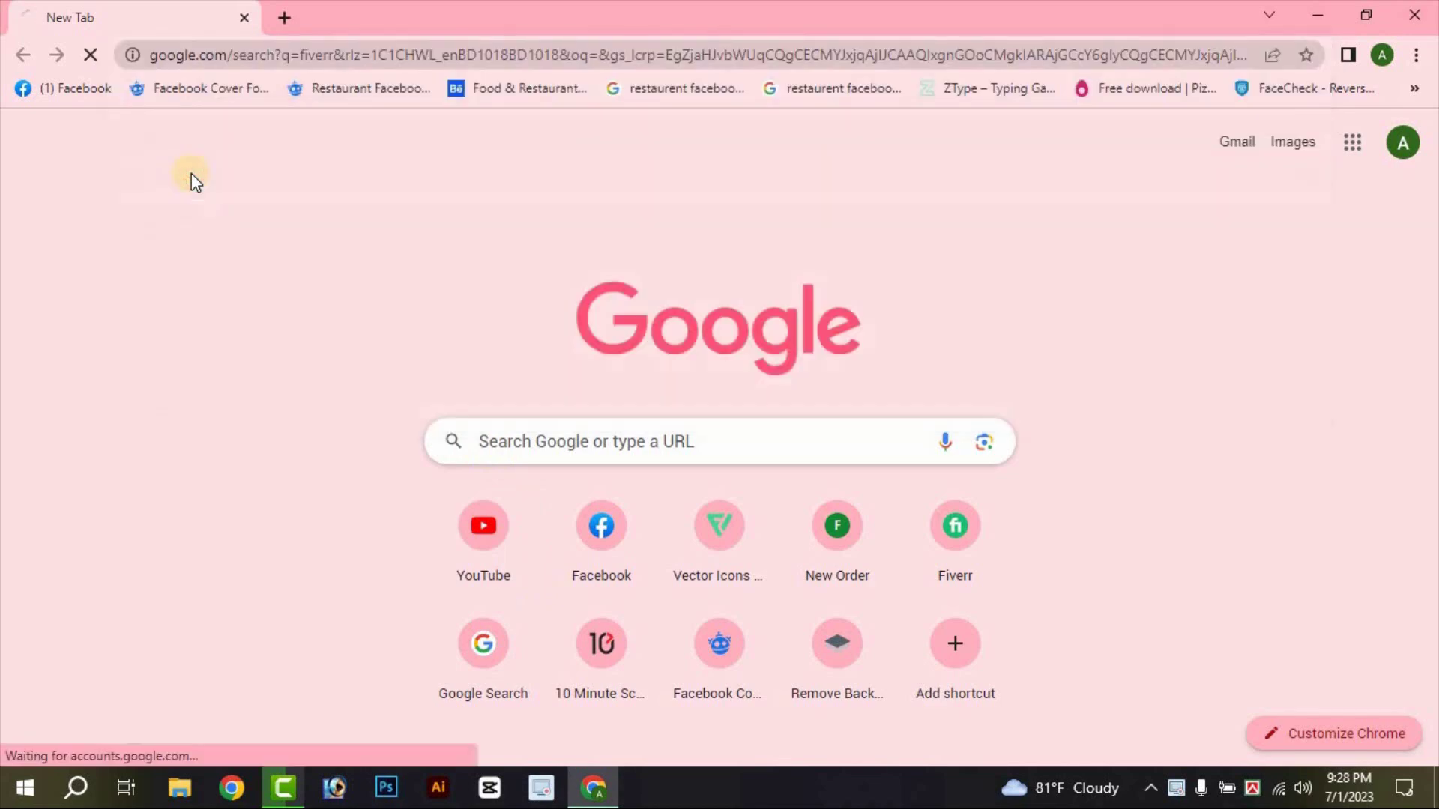
pyautogui.click(251, 368)
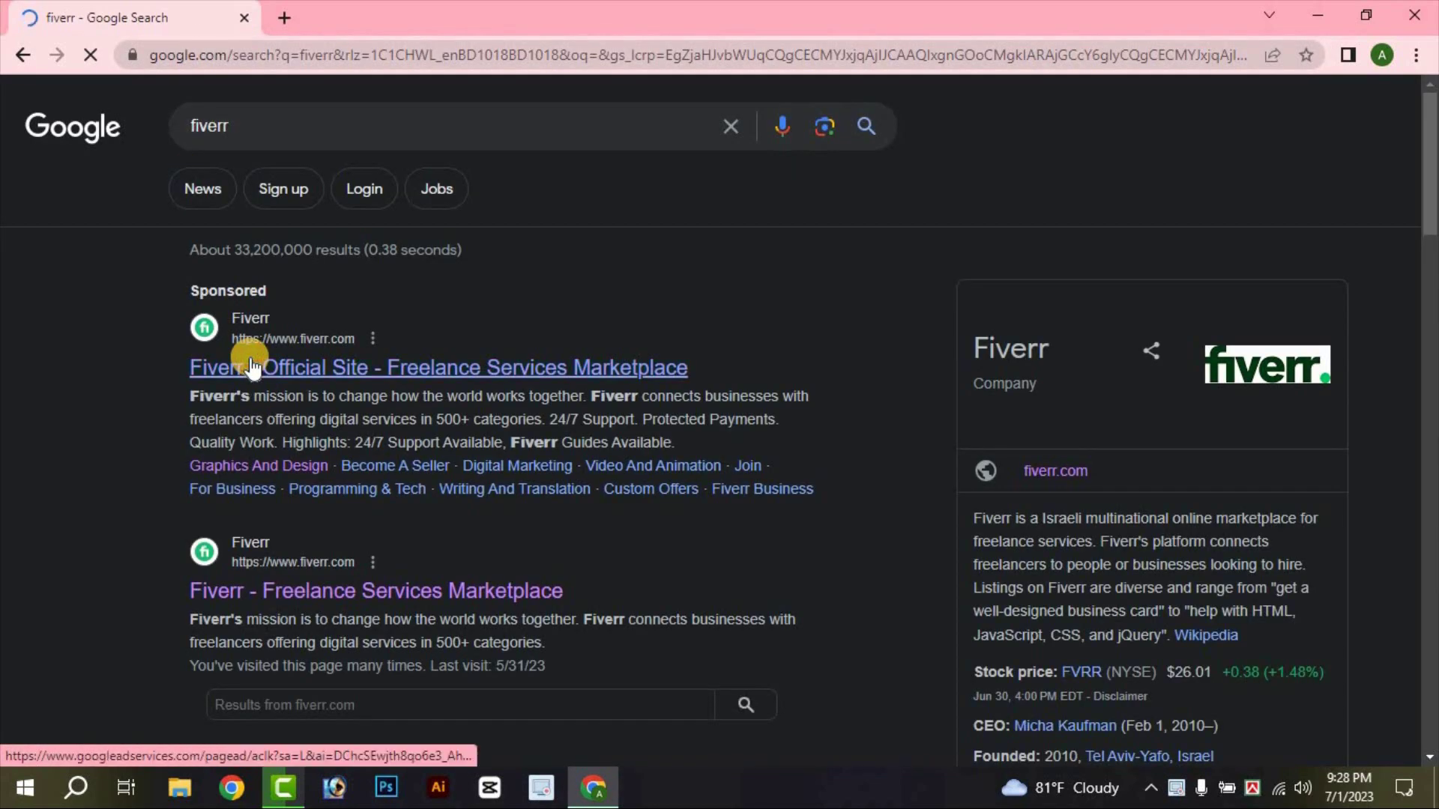
# - Look over the Fiverr homepage and dismiss the 10% off promotion banner
pyautogui.scroll(-3, 468, 603)
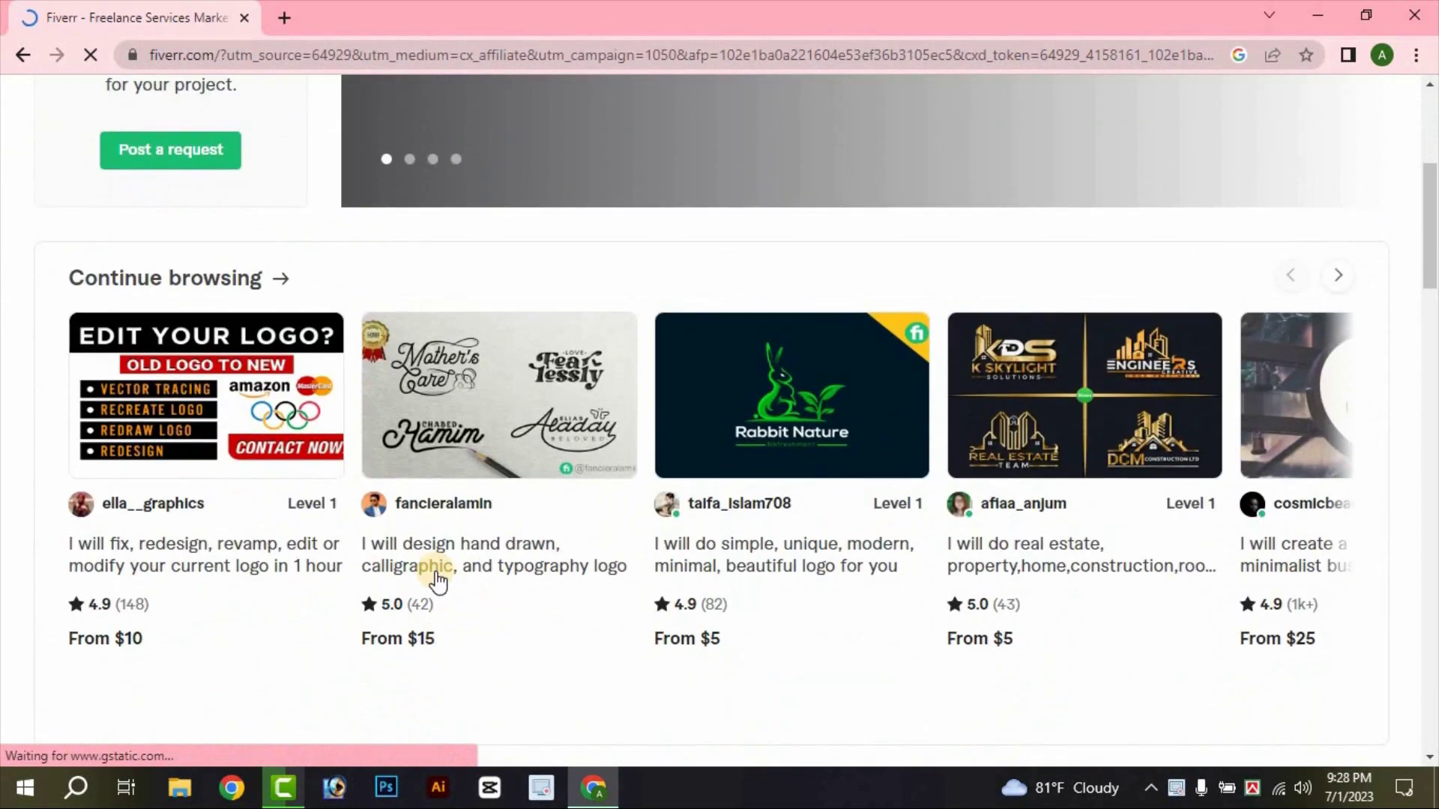
pyautogui.scroll(5, 433, 569)
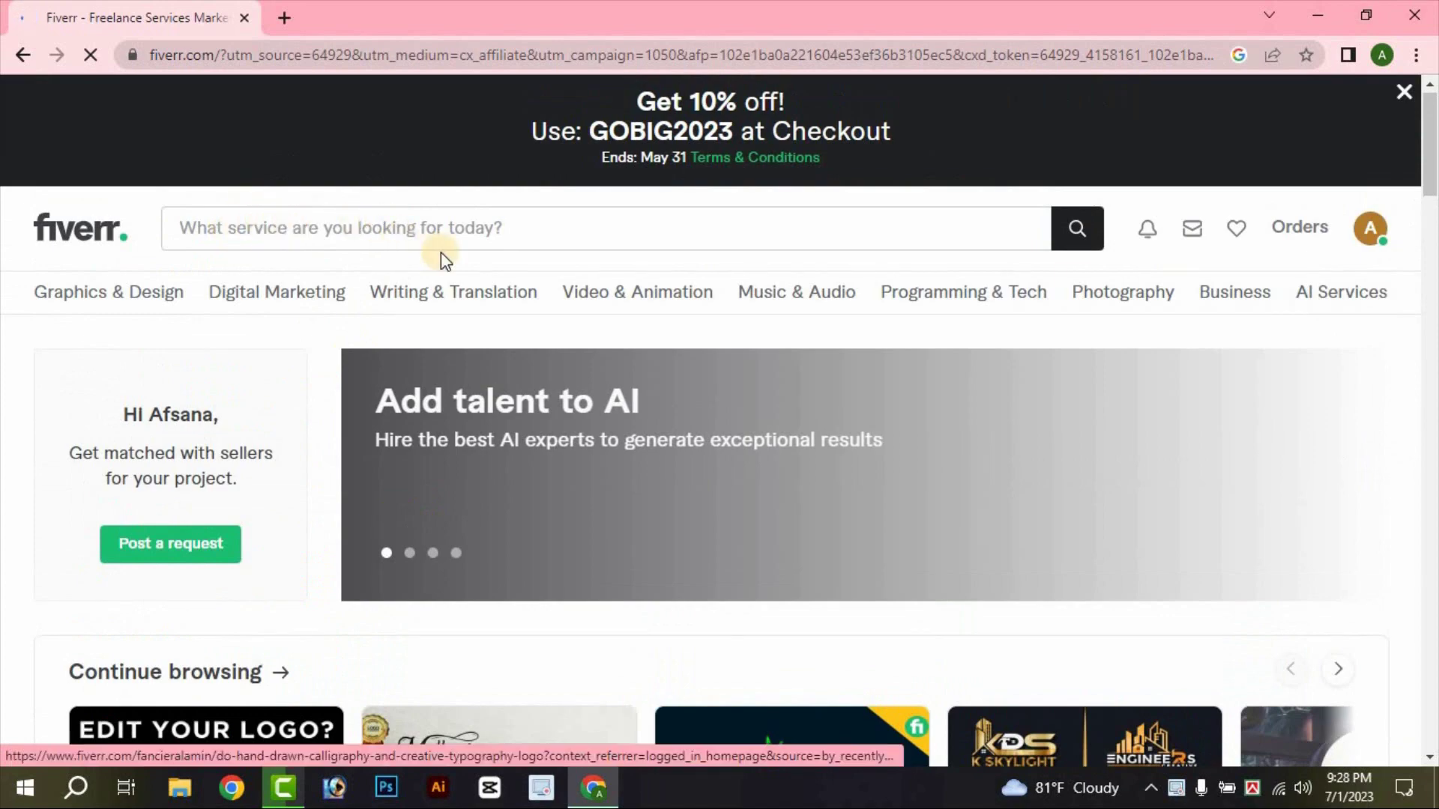
pyautogui.scroll(-5, 693, 687)
pyautogui.scroll(4, 649, 538)
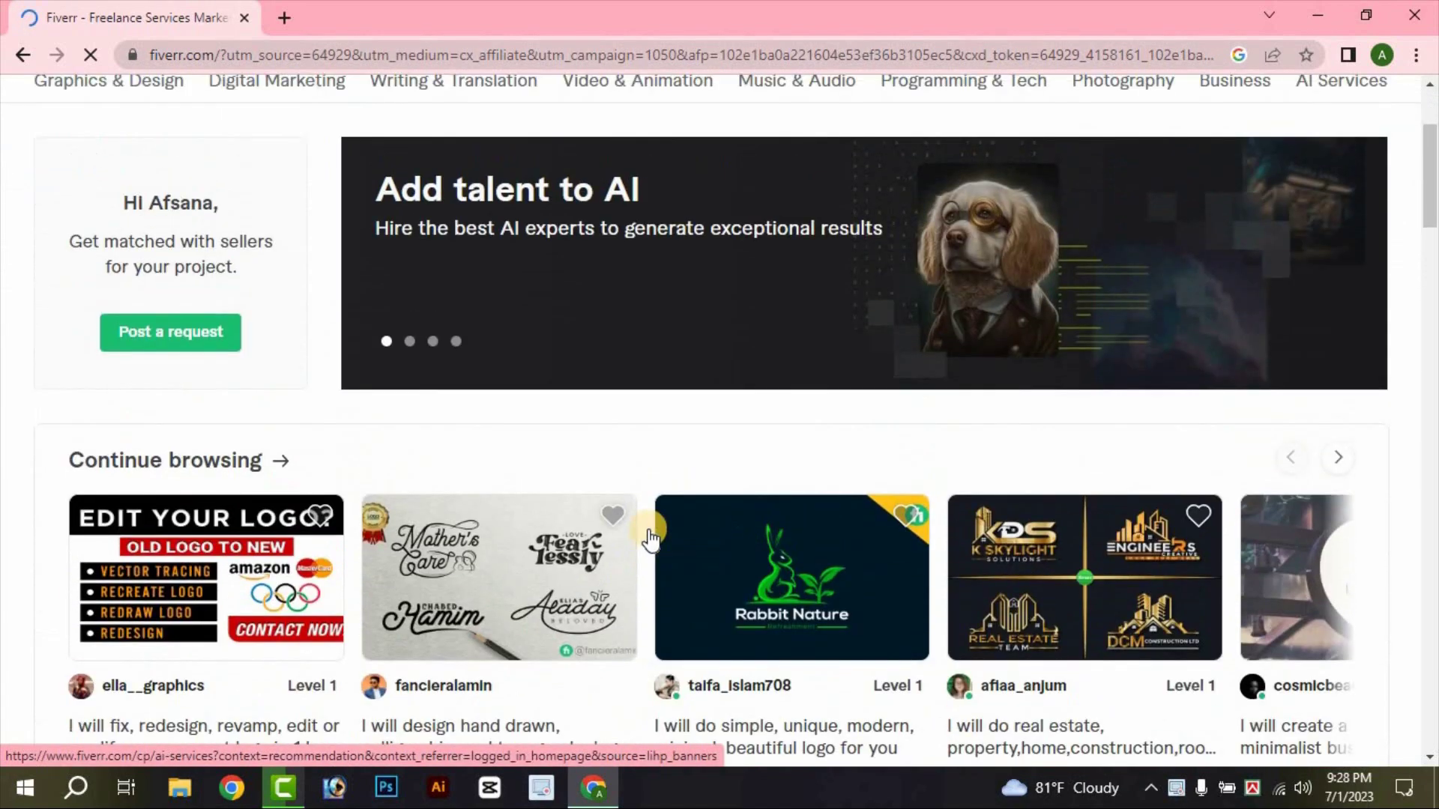
pyautogui.scroll(1, 427, 276)
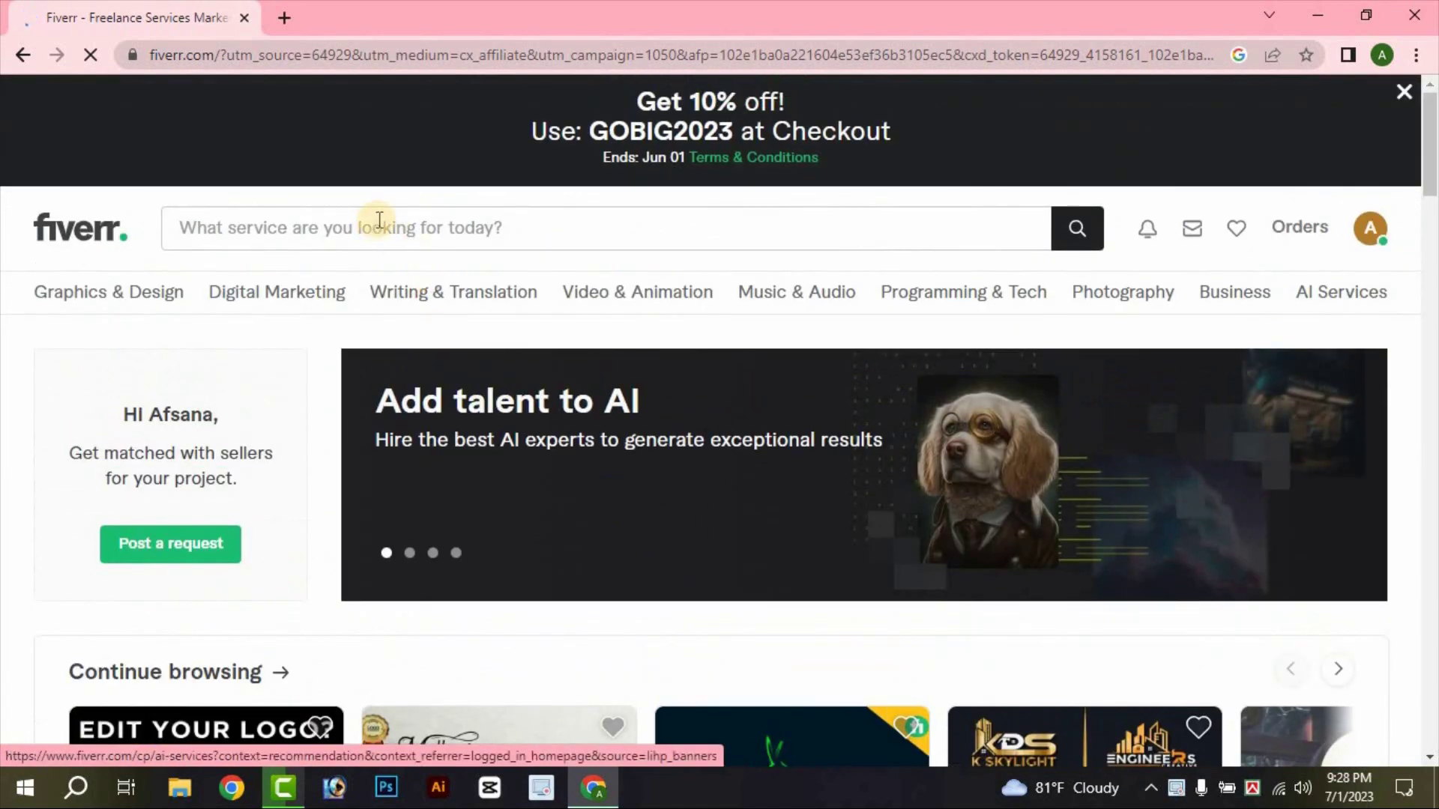
pyautogui.click(1404, 93)
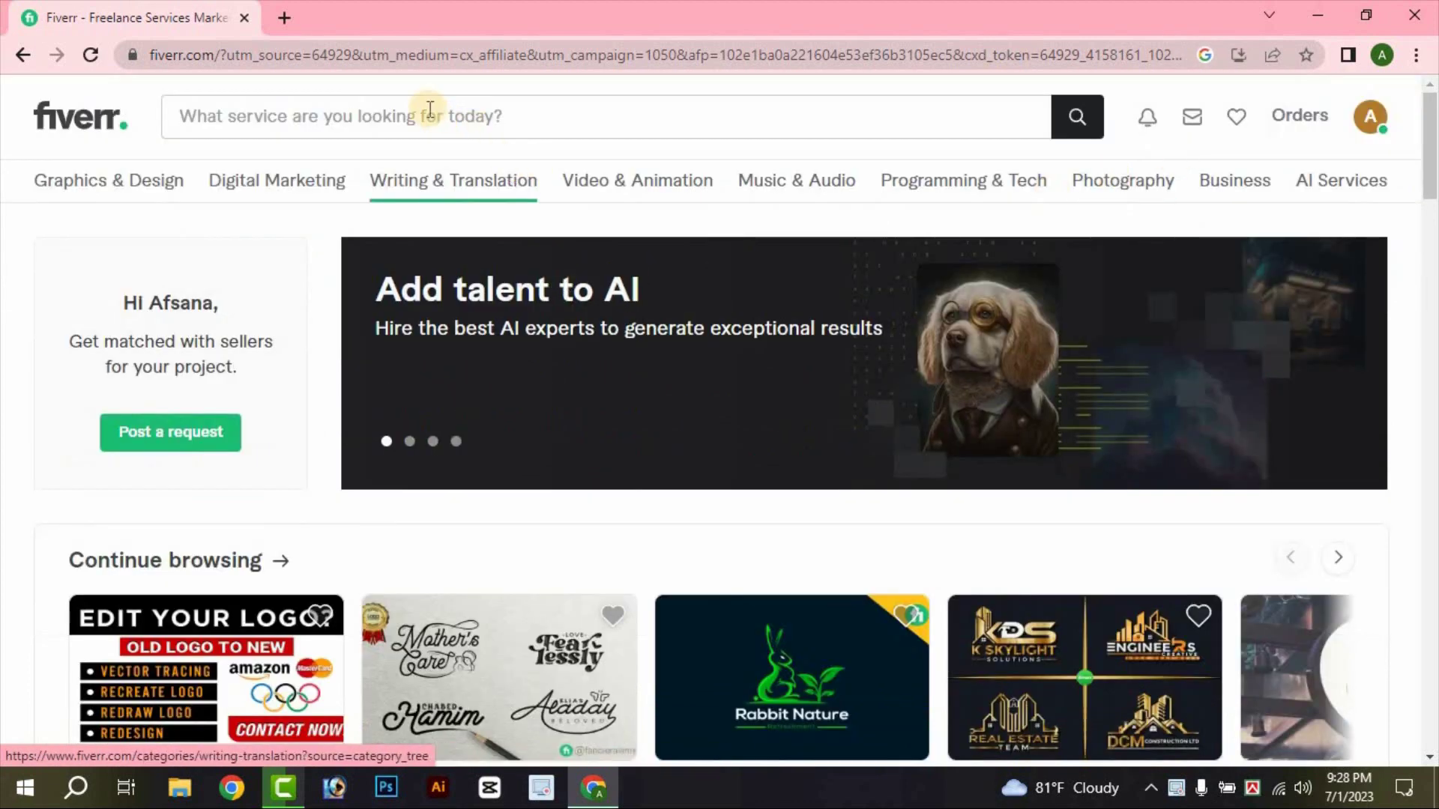
# - Search Fiverr for 'facebook cover design' gigs
pyautogui.click(330, 121)
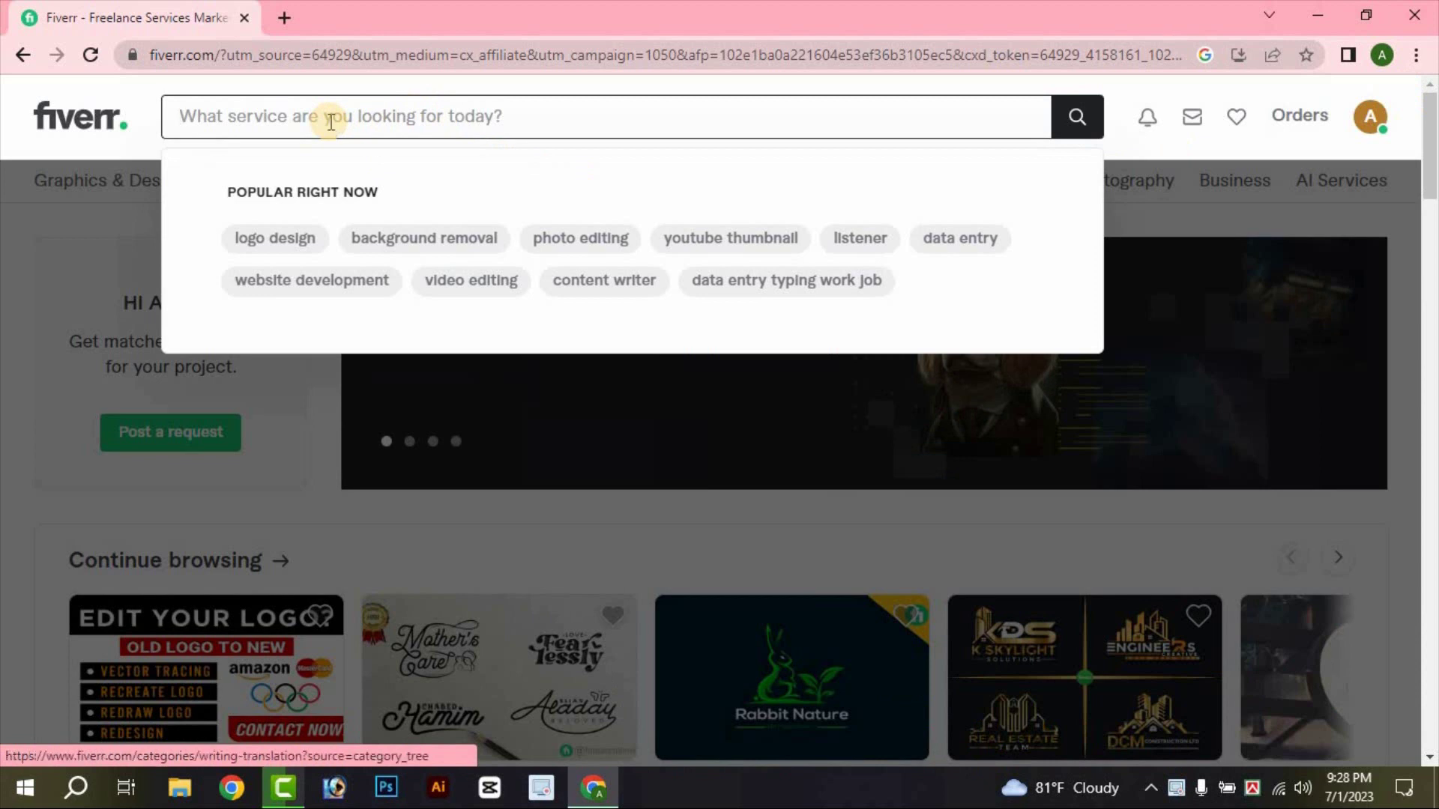
pyautogui.write('facebo')
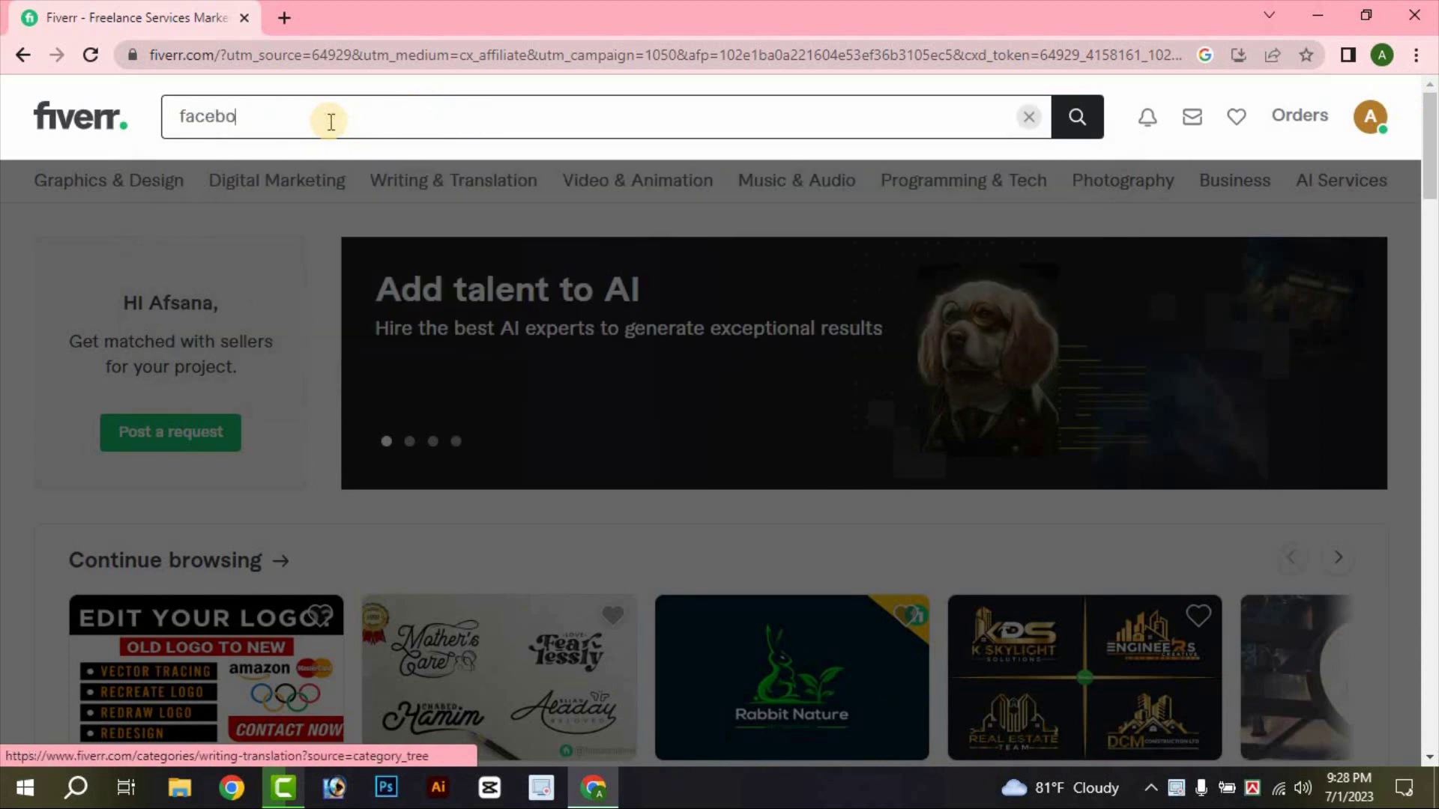
pyautogui.write(' cover')
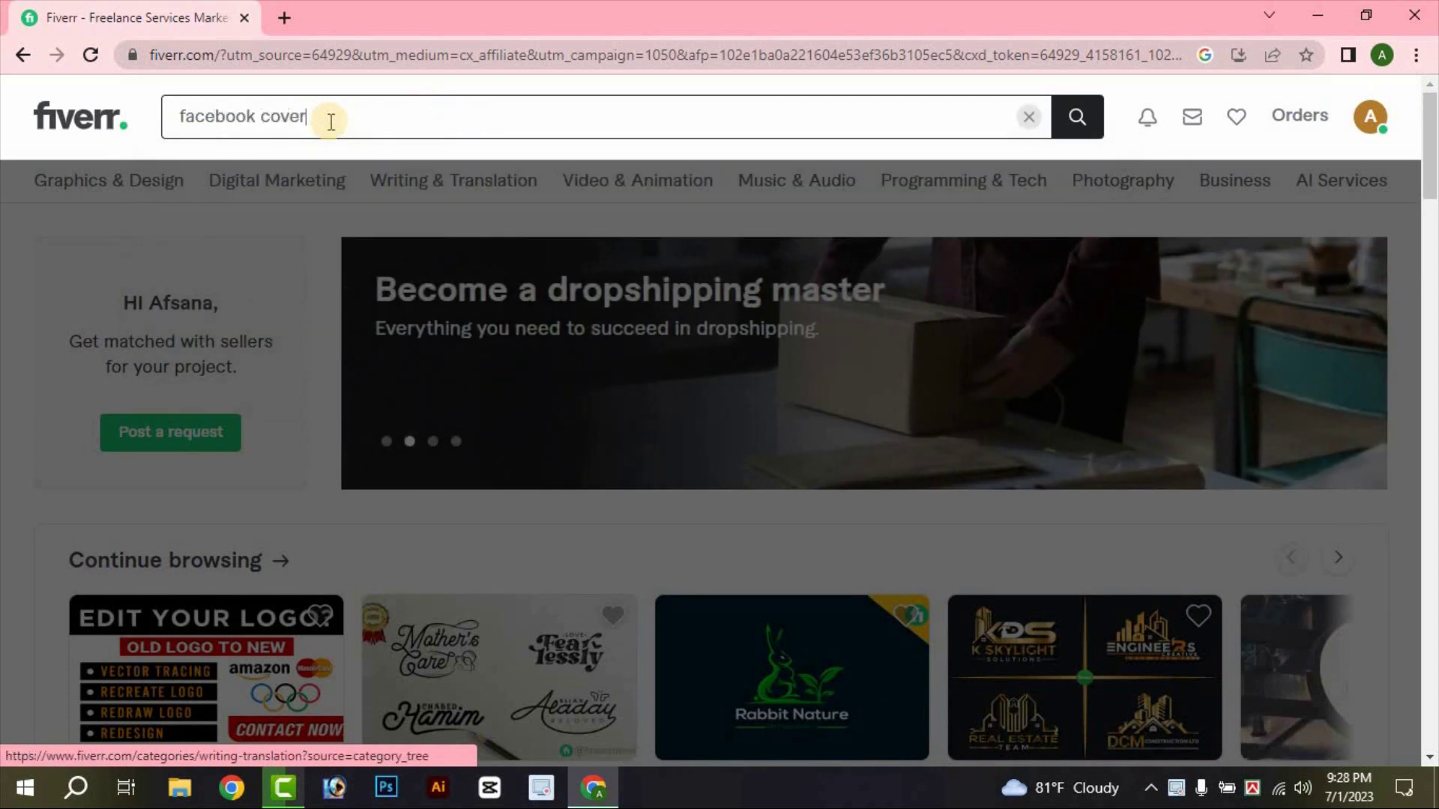
pyautogui.write('sign')
pyautogui.press('Return')
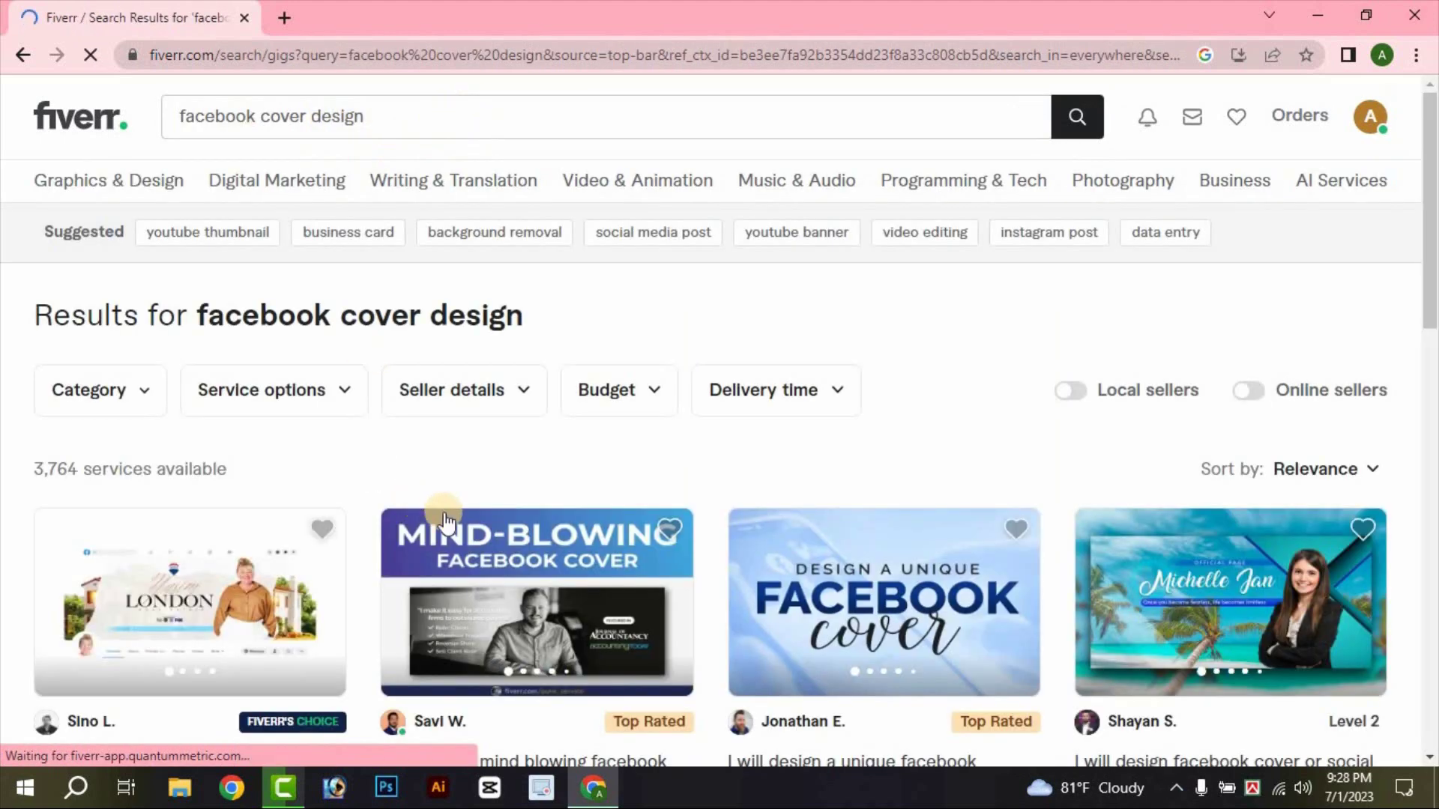
# - Browse the results, highlighting the first gig's review count and the 425 review count
pyautogui.scroll(-4, 445, 519)
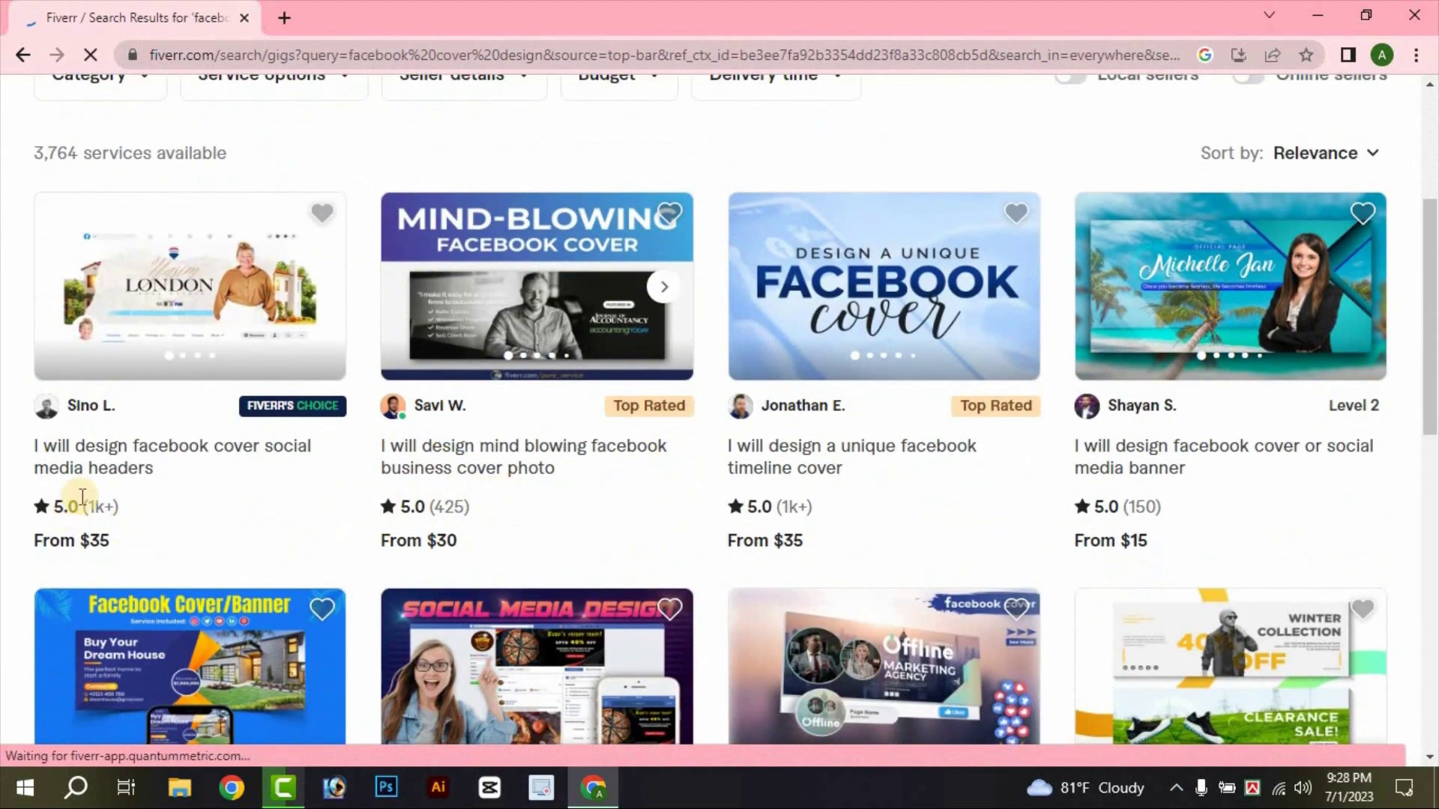
pyautogui.moveTo(99, 506); pyautogui.dragTo(119, 506)
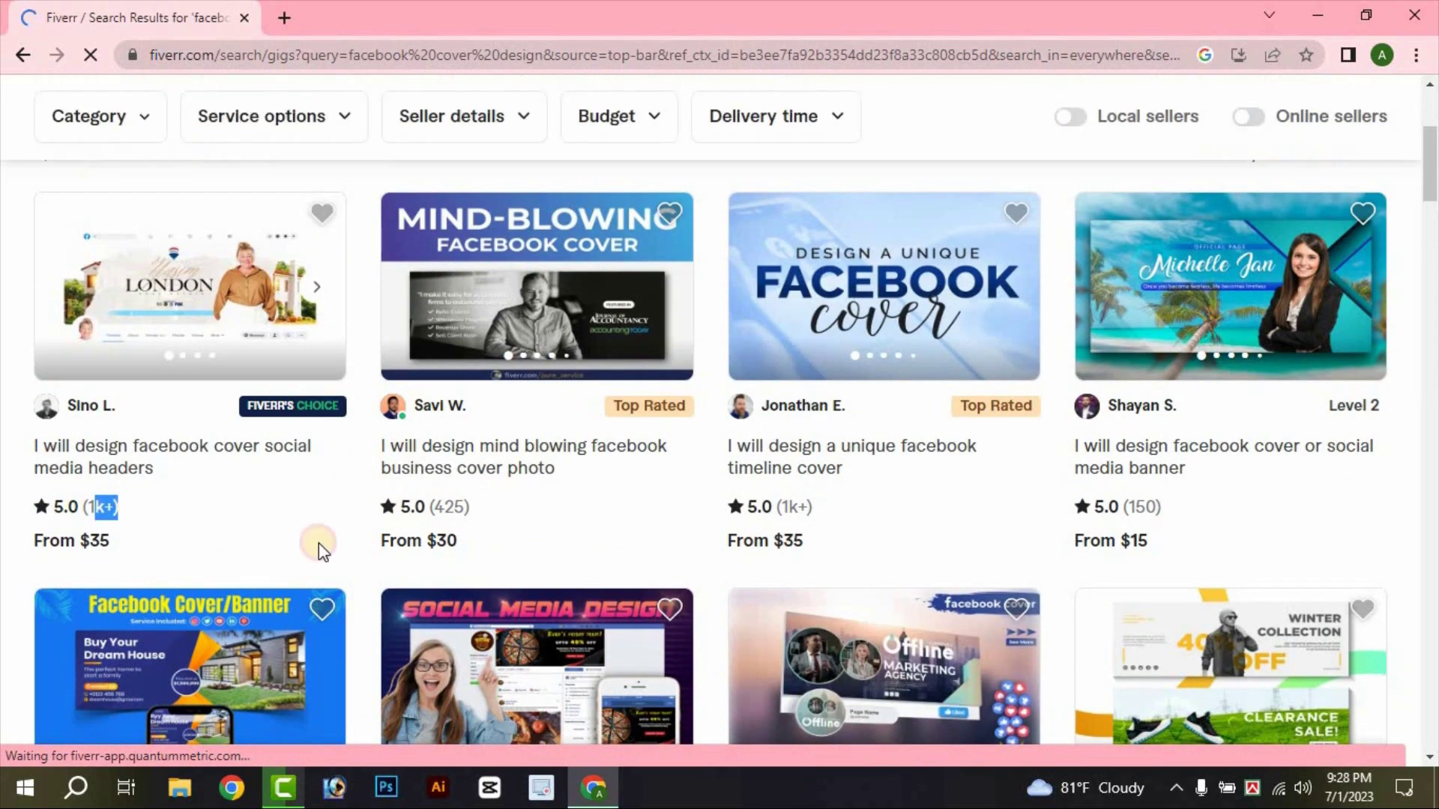
pyautogui.doubleClick(437, 508)
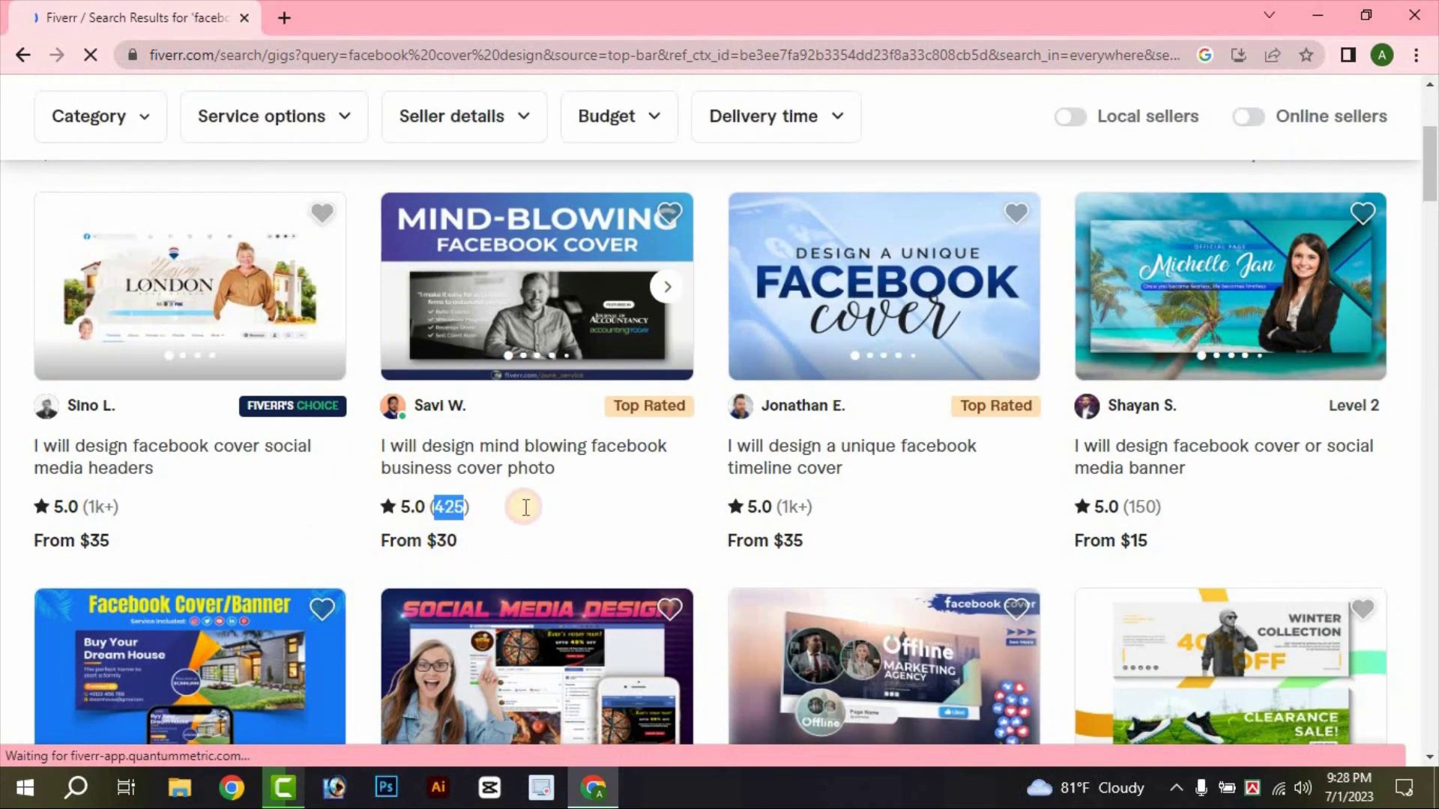
pyautogui.scroll(-5, 680, 533)
pyautogui.scroll(-2, 563, 508)
pyautogui.scroll(2, 563, 508)
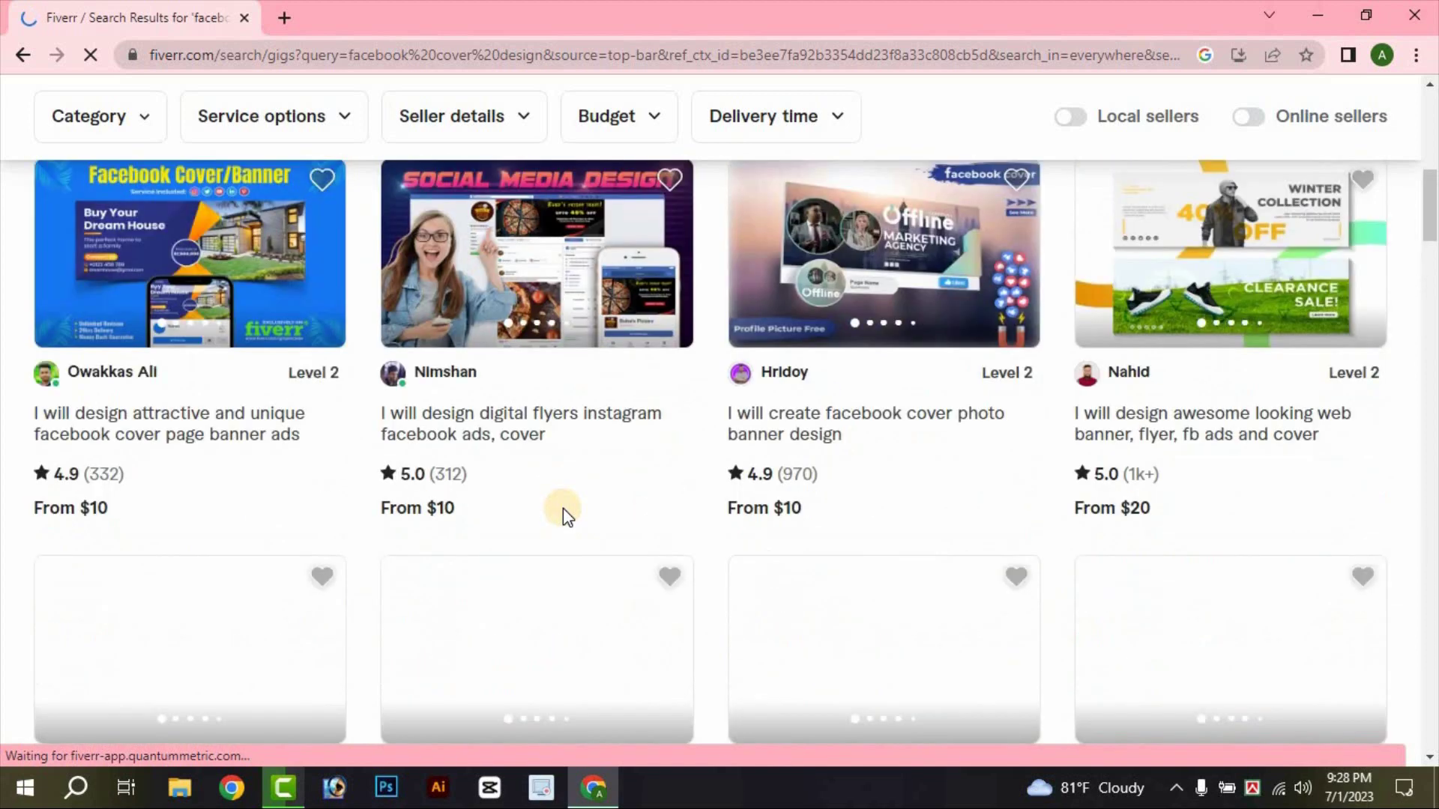
pyautogui.scroll(10, 563, 508)
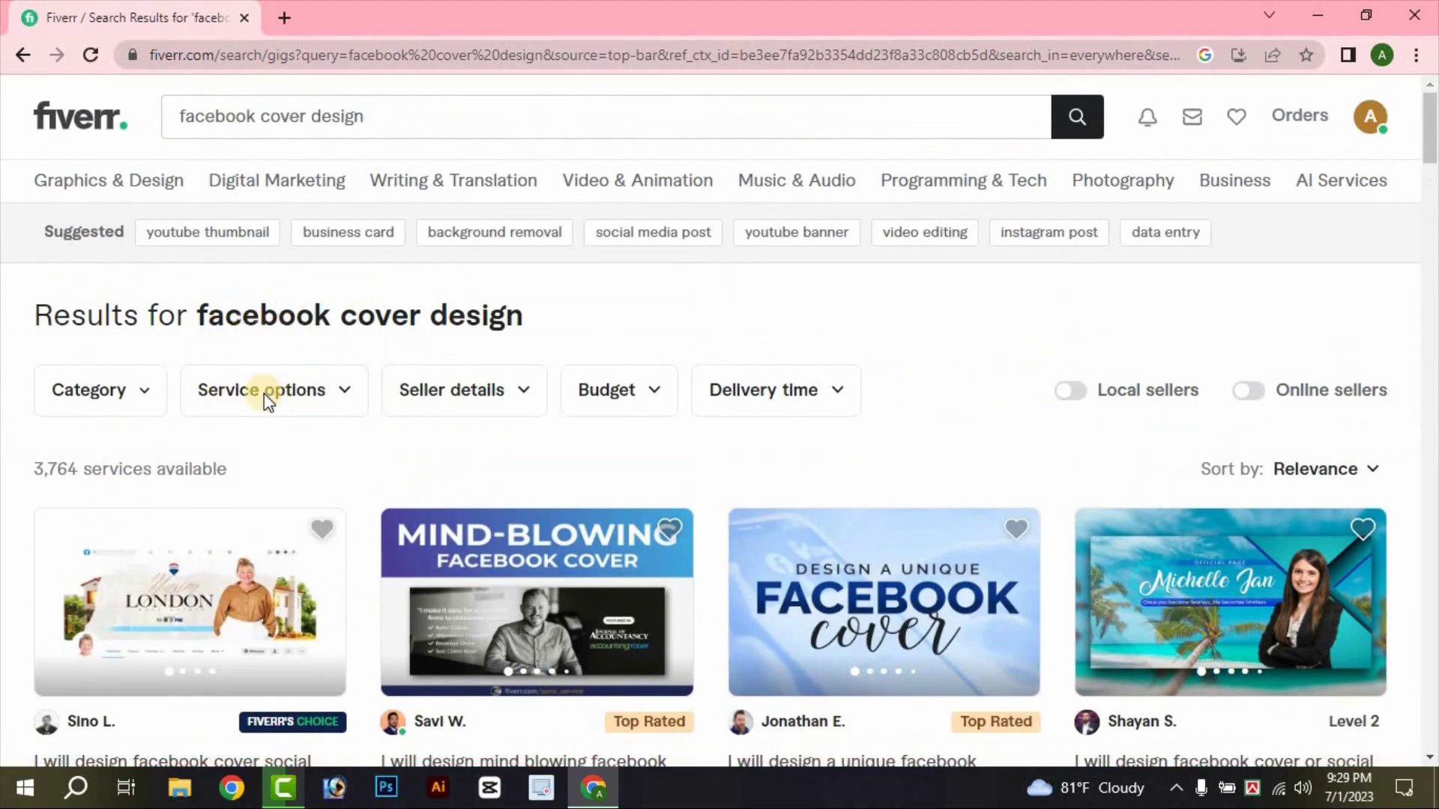
# - Open the Seller details filter and check New Seller
pyautogui.click(448, 389)
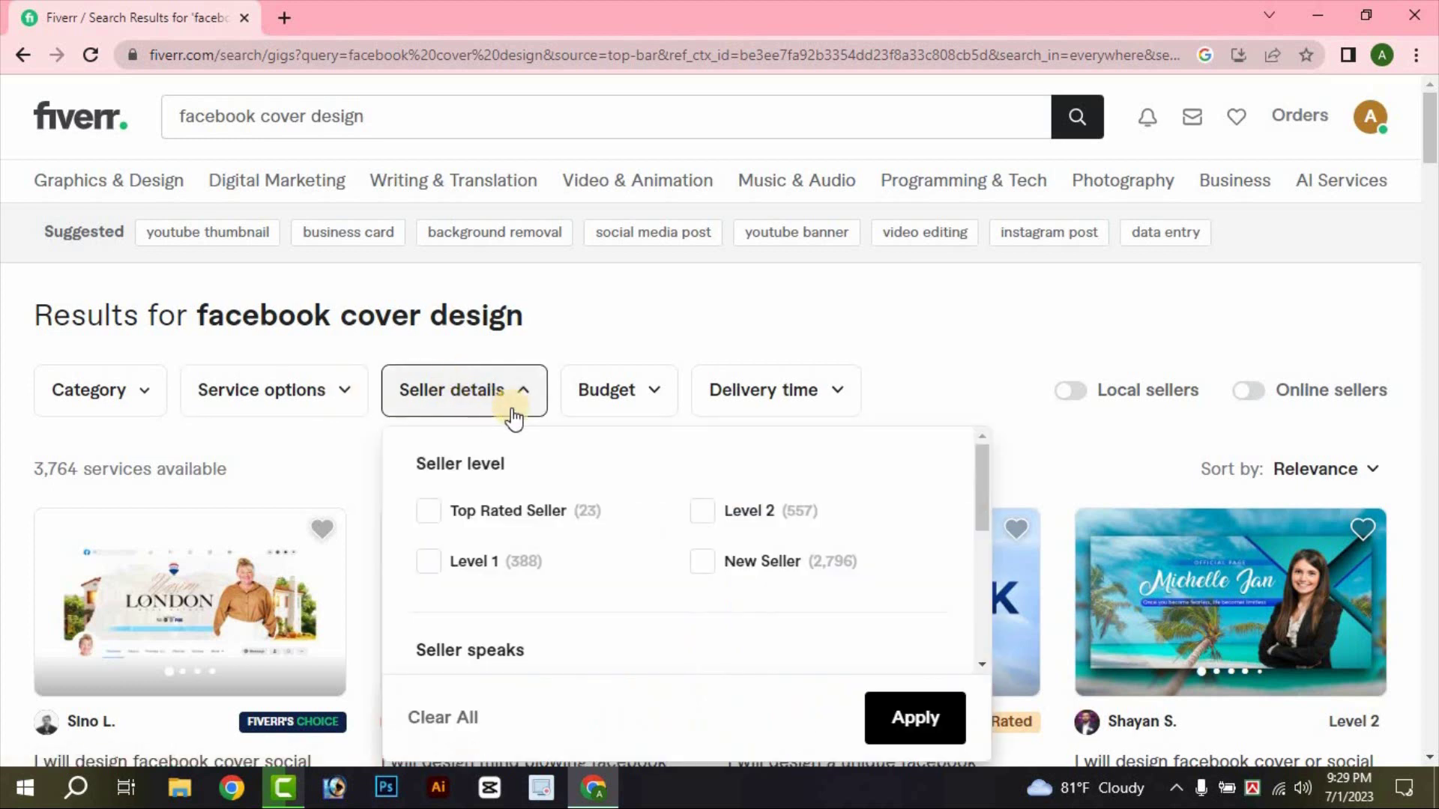
pyautogui.click(705, 564)
pyautogui.scroll(-1, 704, 533)
pyautogui.scroll(2, 694, 517)
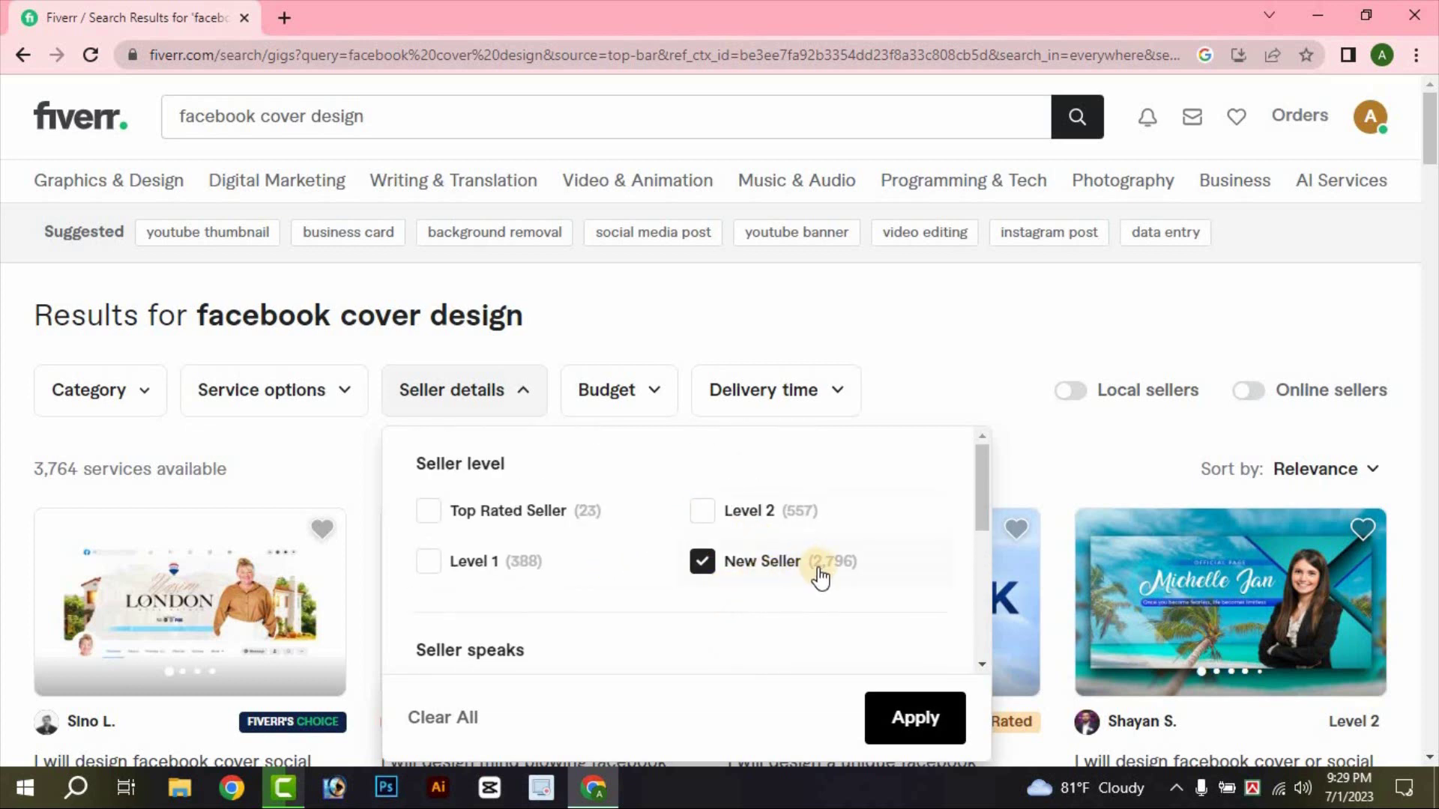
pyautogui.scroll(-1, 741, 580)
pyautogui.scroll(-1, 652, 562)
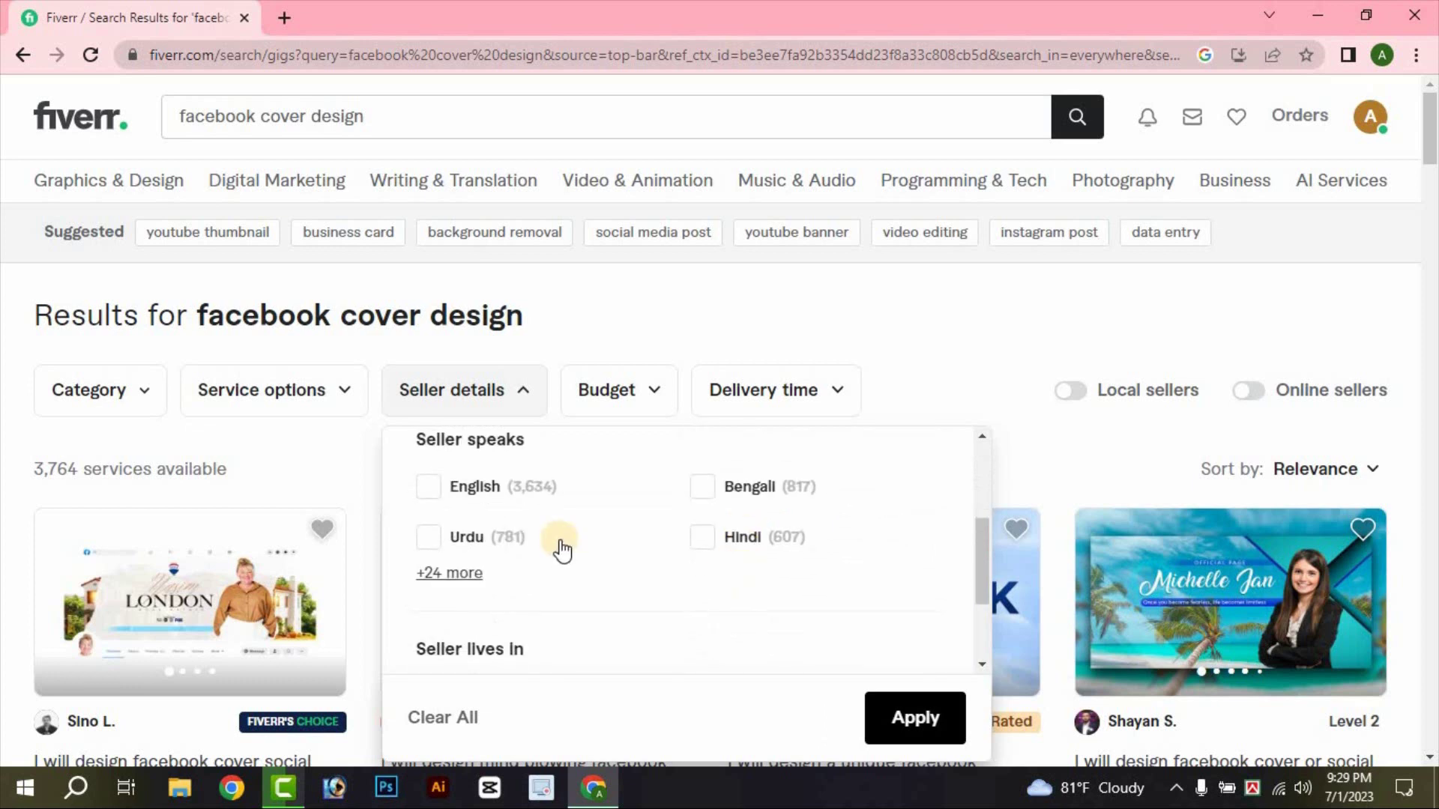
pyautogui.scroll(-1, 524, 562)
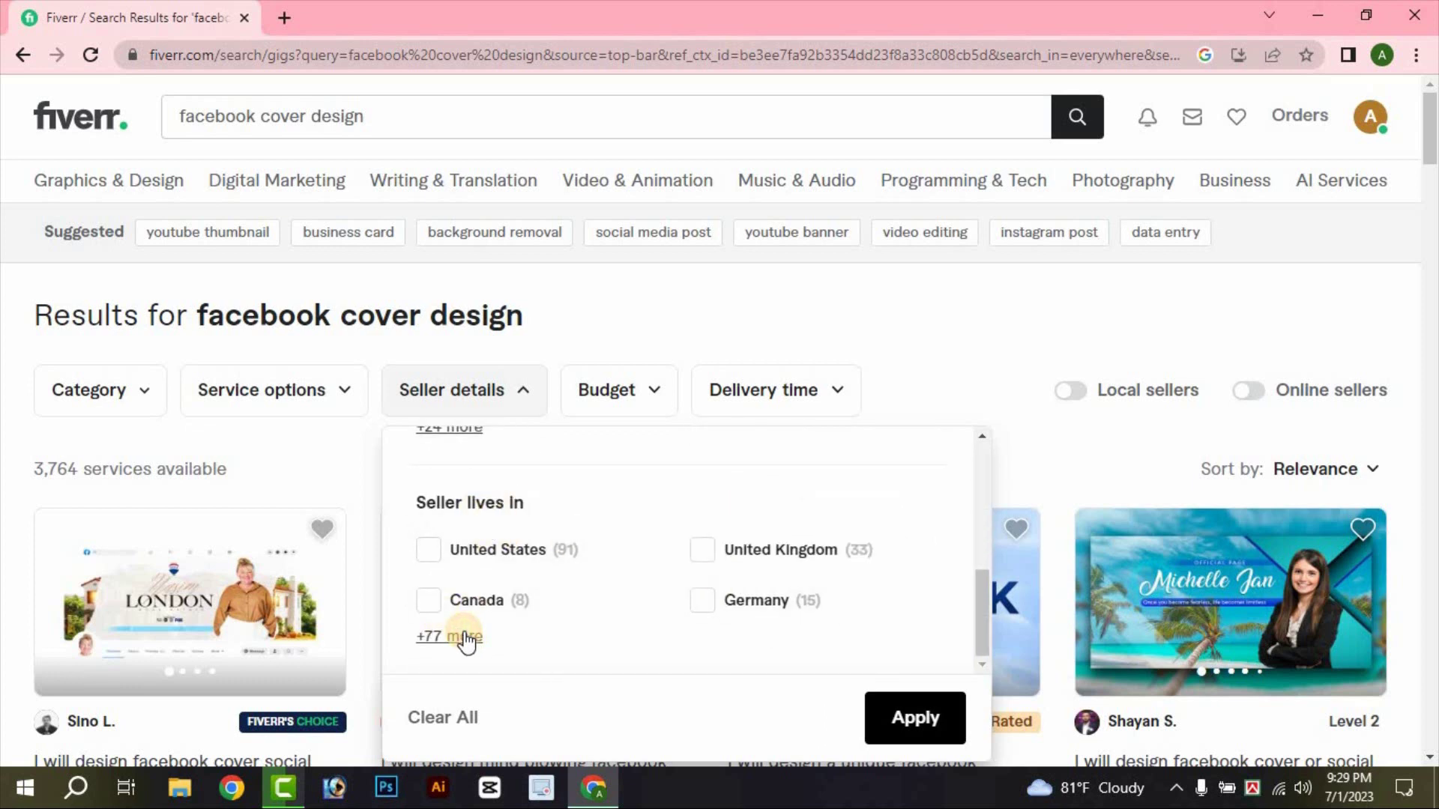
# - Expand the '+77 more' countries, choose Bangladesh, and apply the seller filters
pyautogui.click(464, 637)
pyautogui.scroll(-1, 700, 620)
pyautogui.scroll(-1, 720, 615)
pyautogui.scroll(-1, 697, 609)
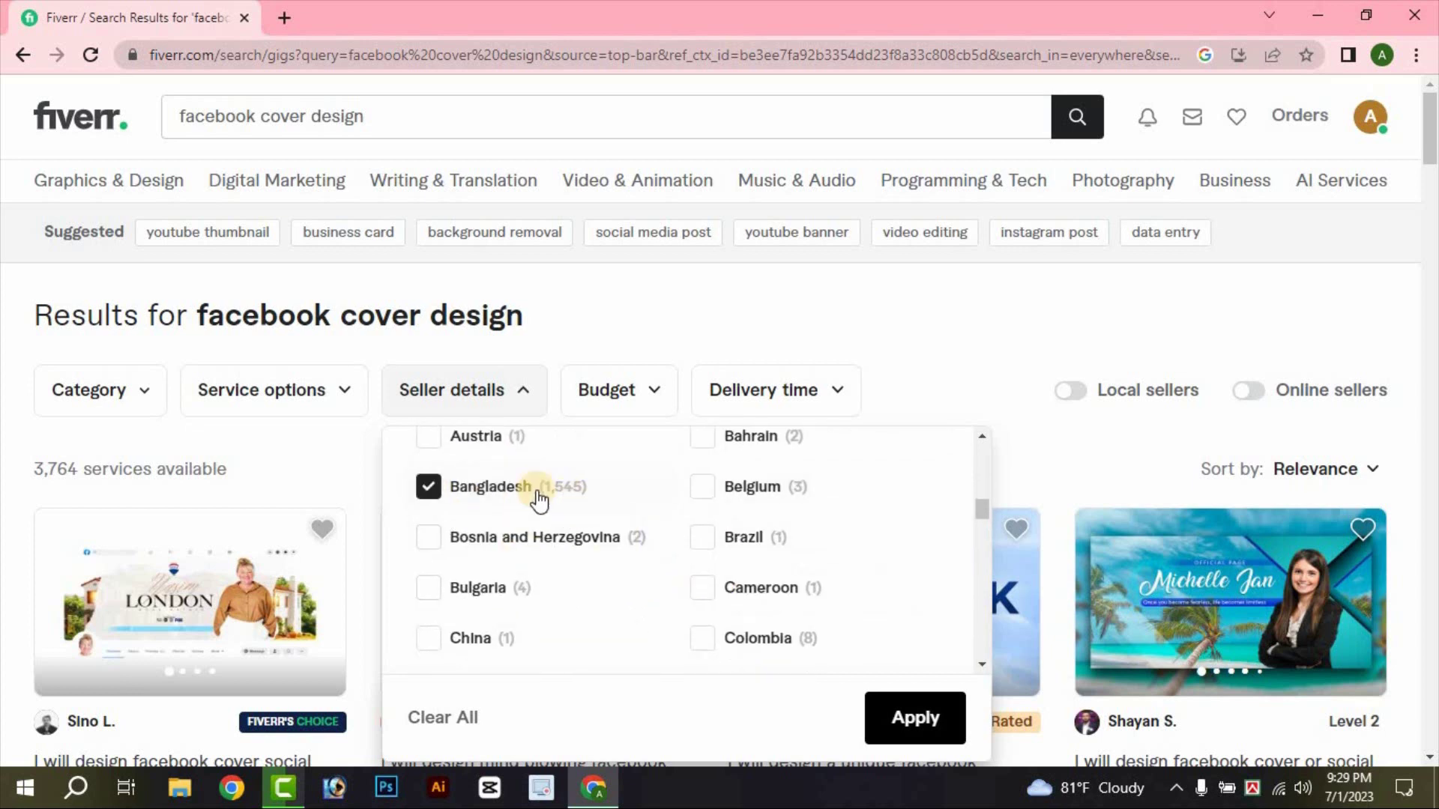
pyautogui.click(920, 723)
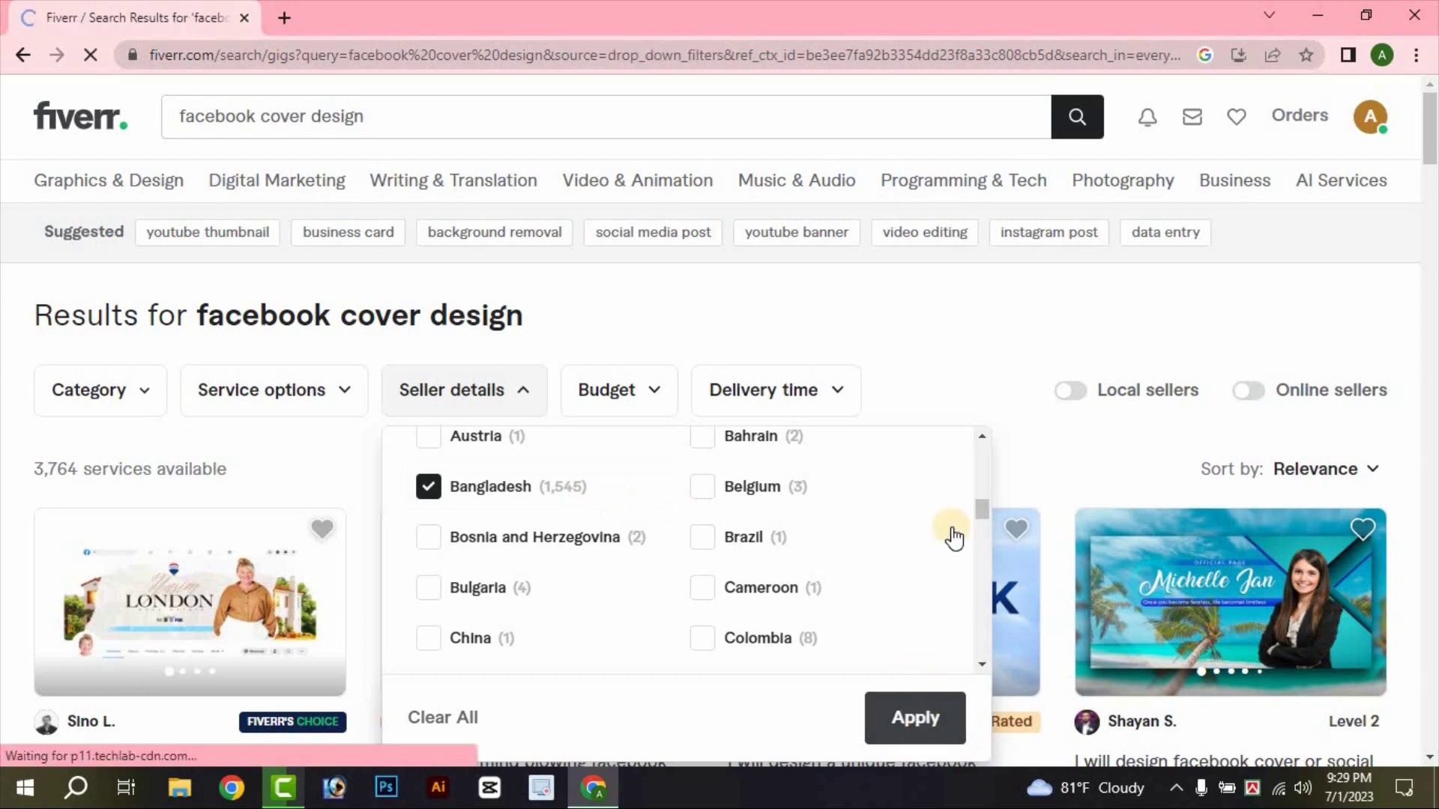
pyautogui.scroll(-1, 569, 517)
# - Open the first two filtered cover-design gigs in new browser tabs
pyautogui.scroll(-3, 571, 519)
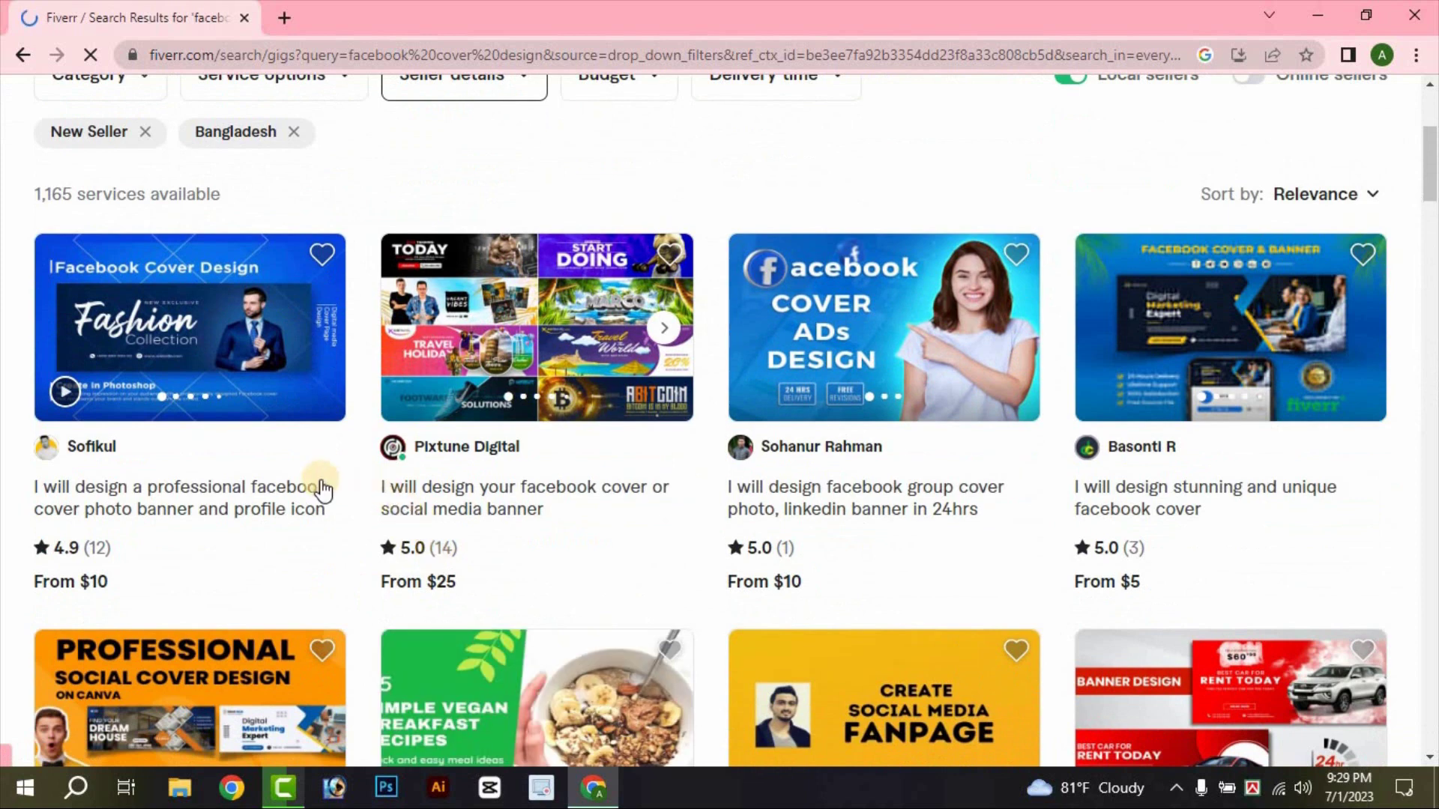
pyautogui.rightClick(130, 511)
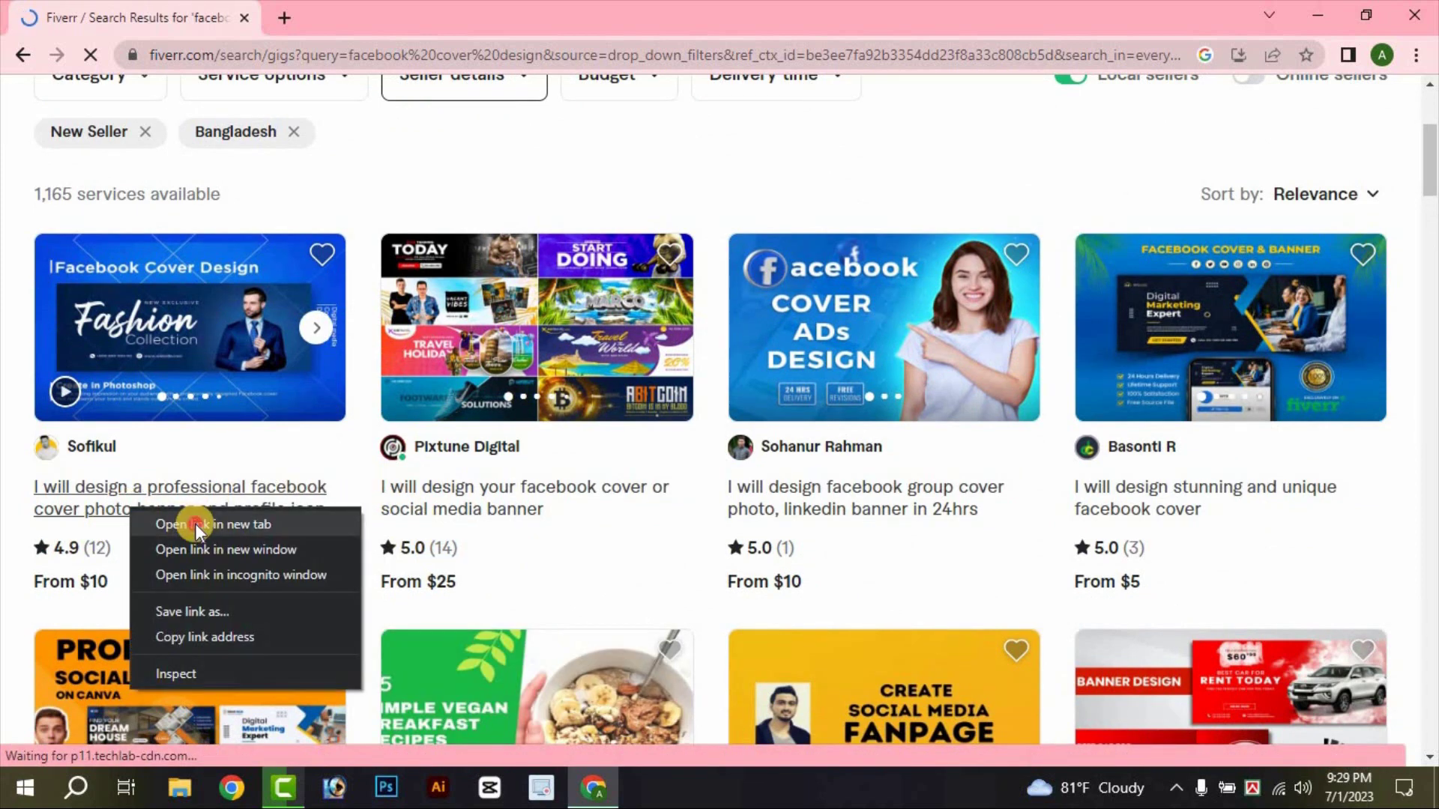
pyautogui.click(195, 523)
pyautogui.rightClick(447, 519)
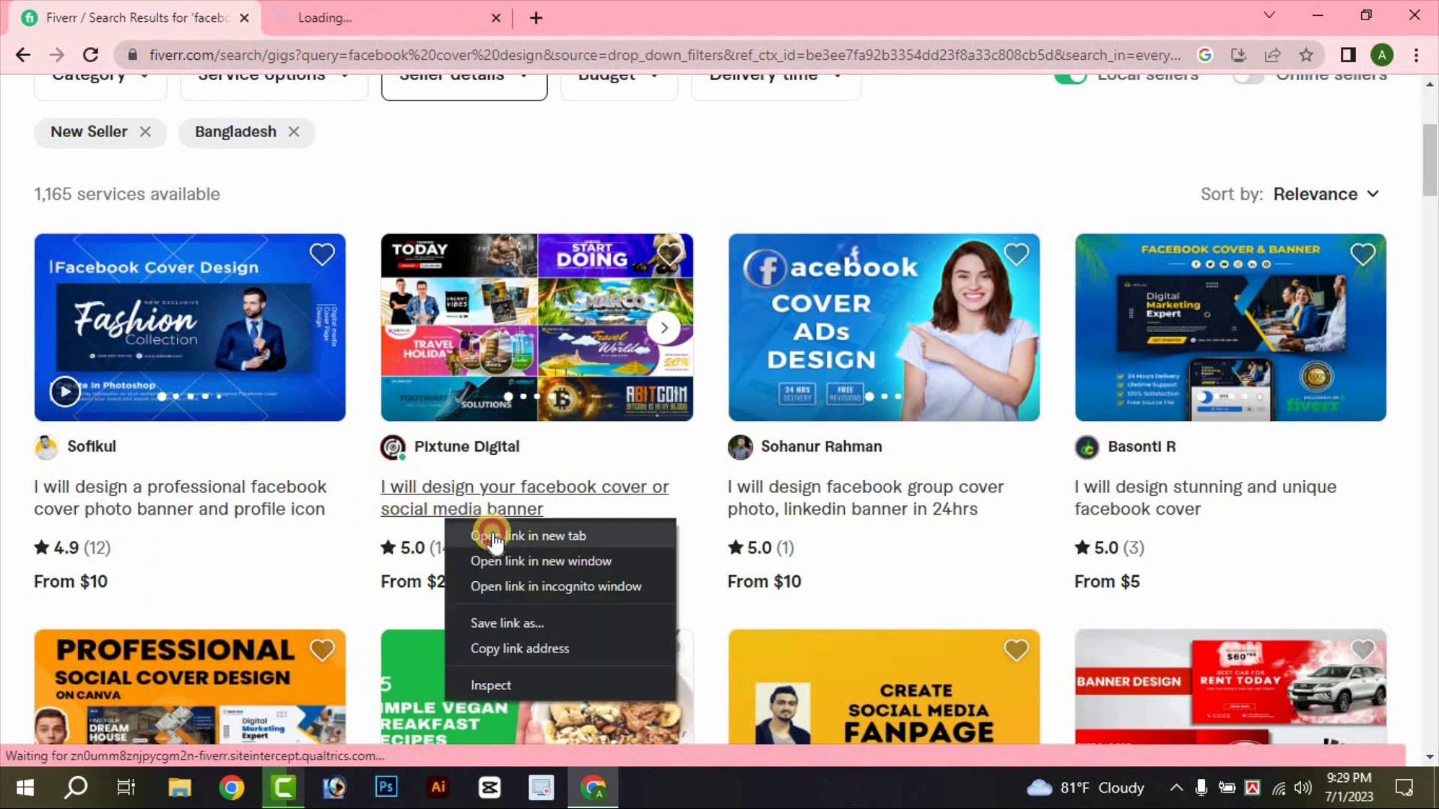
pyautogui.click(487, 529)
# - Open the fanpage cover gig in a new tab, then view the $10 cover photo banner gig
pyautogui.scroll(-4, 884, 345)
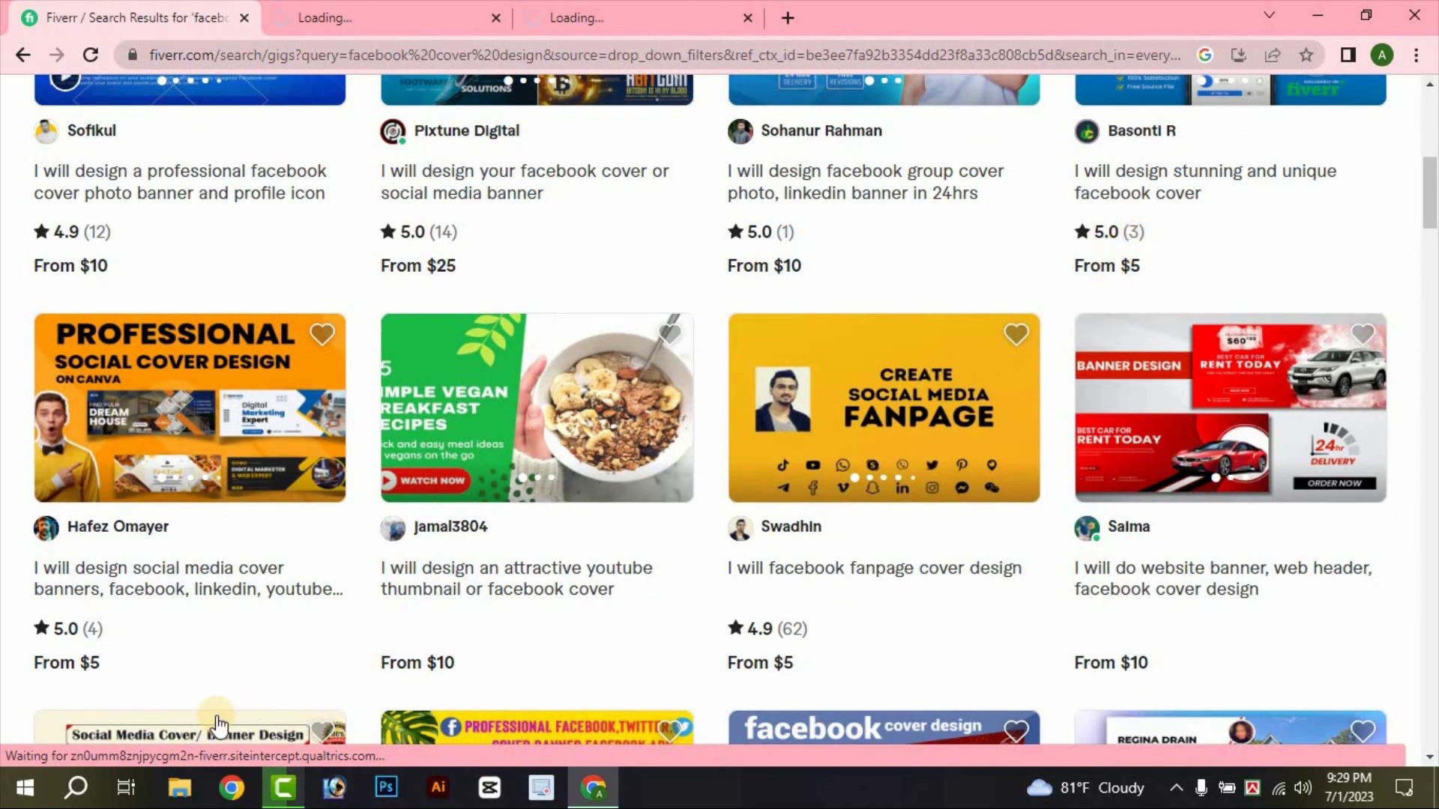
pyautogui.rightClick(794, 583)
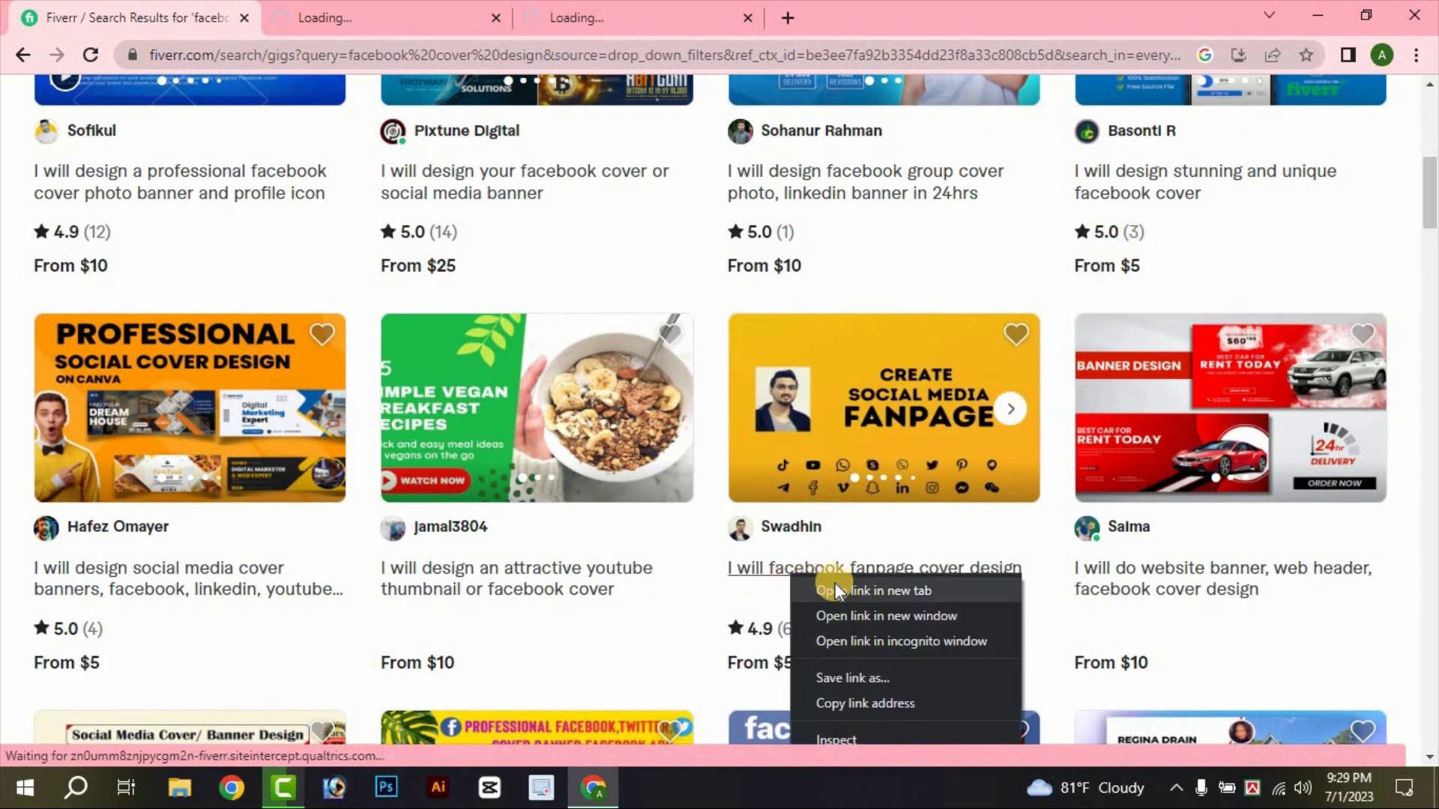
pyautogui.click(834, 586)
pyautogui.click(395, 6)
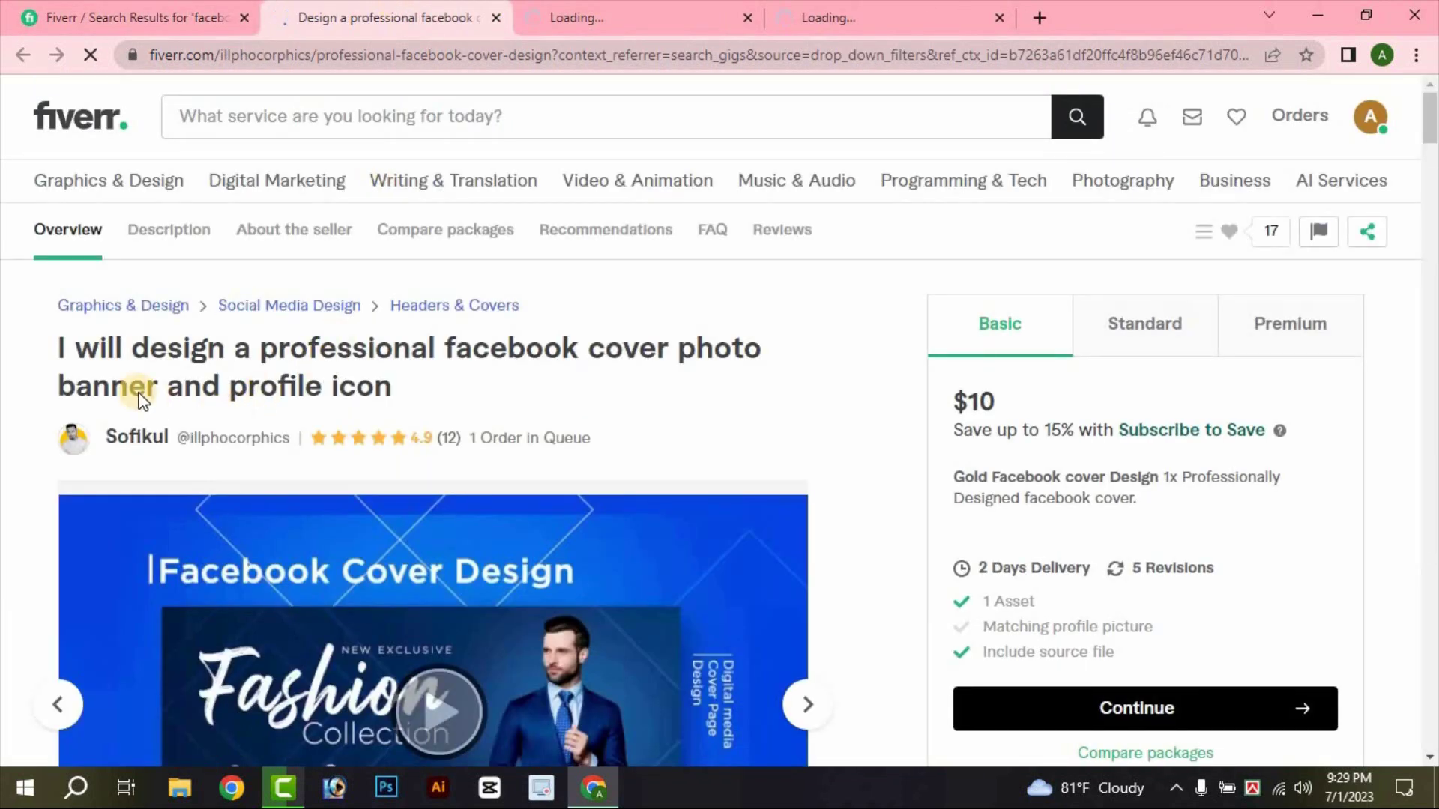
# - Check the $10 gig's orders-in-queue count by briefly highlighting it
pyautogui.scroll(-1, 195, 374)
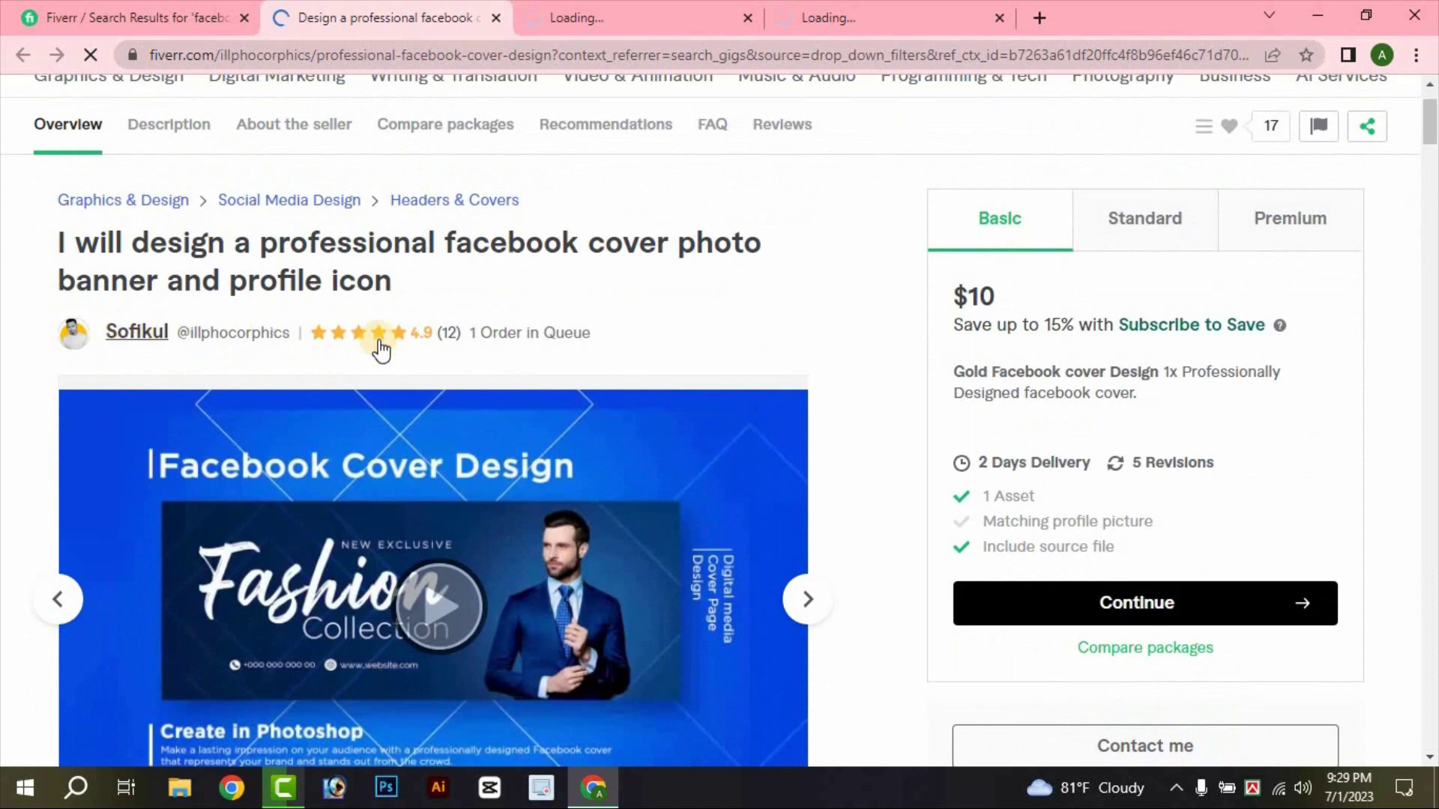
pyautogui.moveTo(562, 332); pyautogui.dragTo(592, 324)
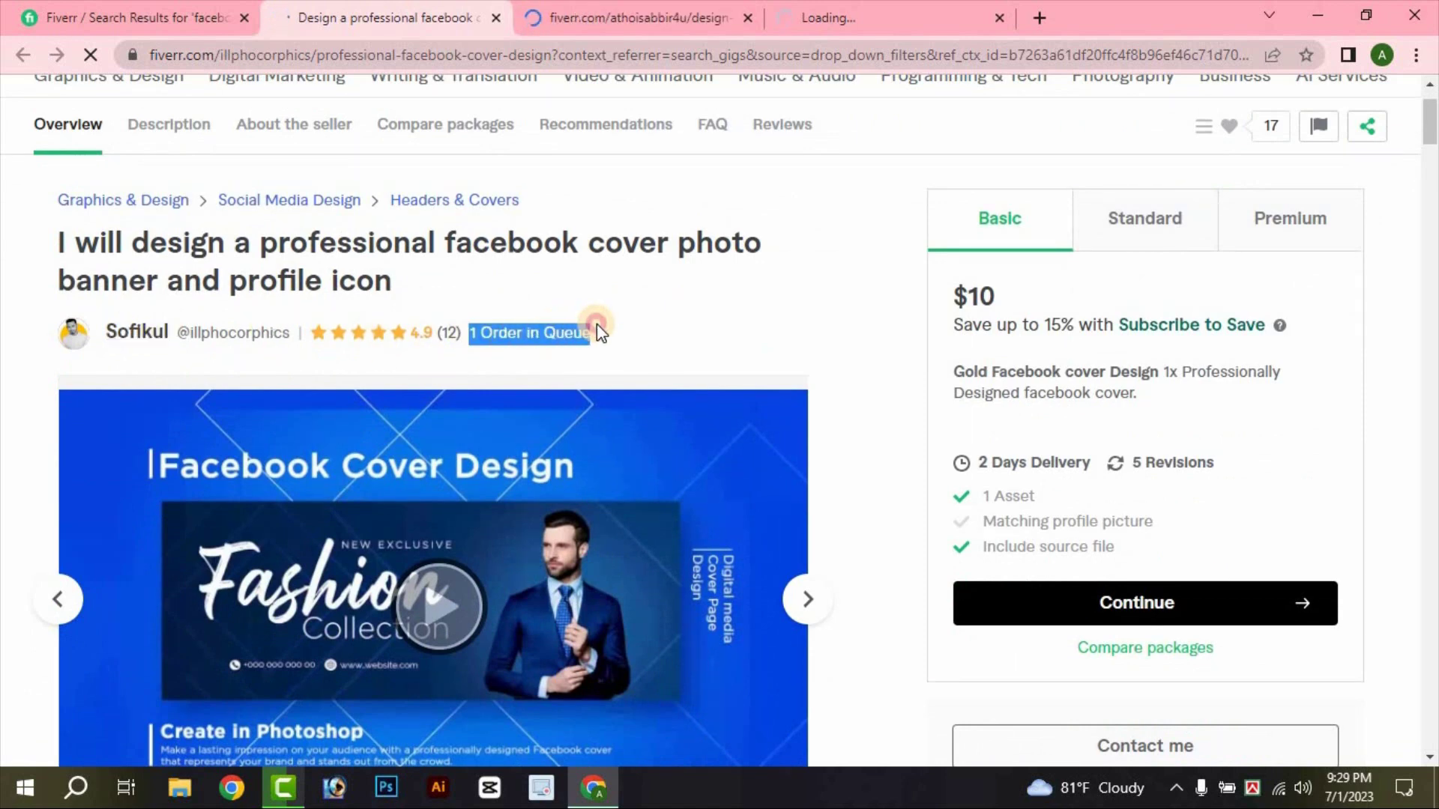
pyautogui.click(455, 337)
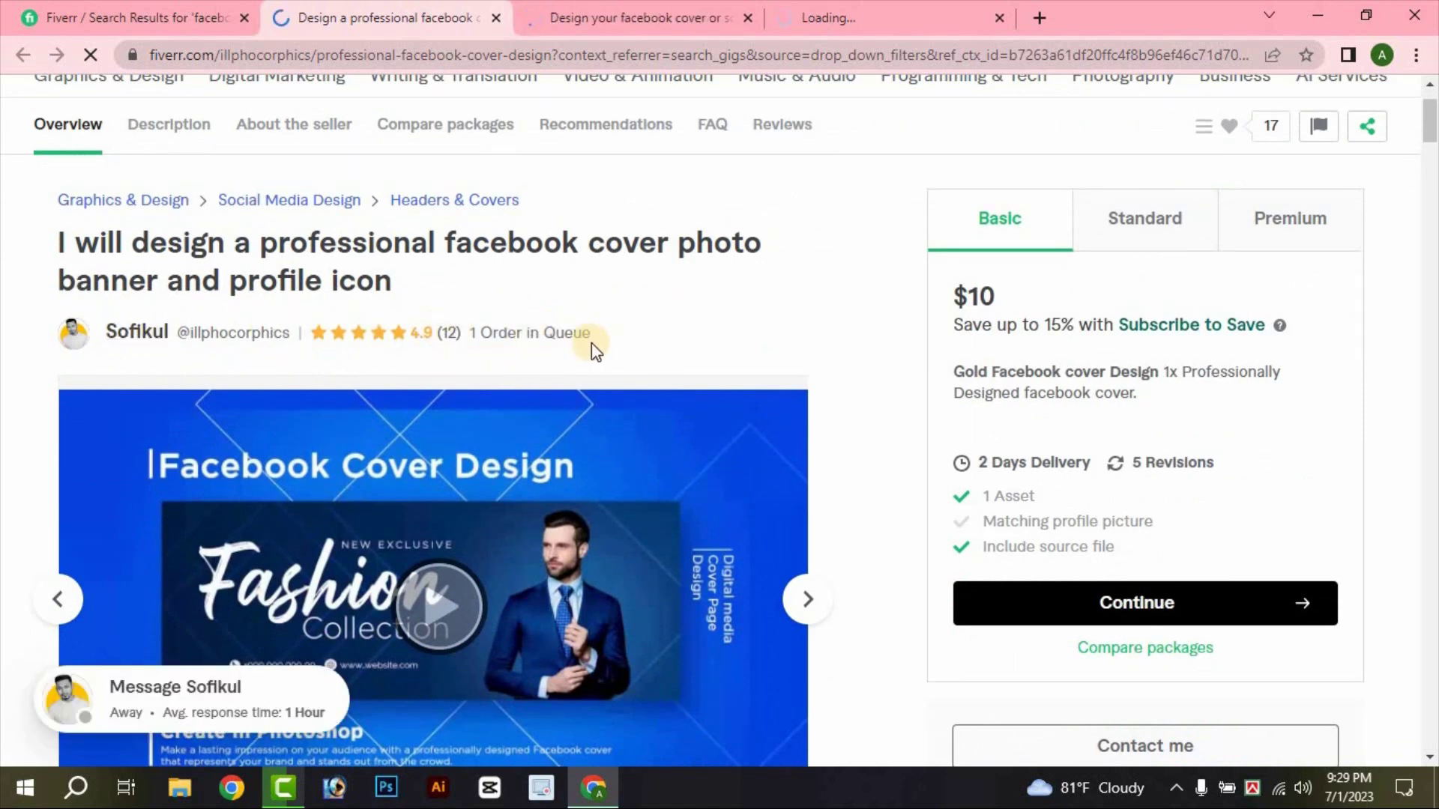
# - Read the About the seller section and country, then bring up the $25 social media banner gig
pyautogui.scroll(-7, 588, 442)
pyautogui.scroll(-6, 494, 517)
pyautogui.scroll(-3, 375, 495)
pyautogui.scroll(-5, 345, 491)
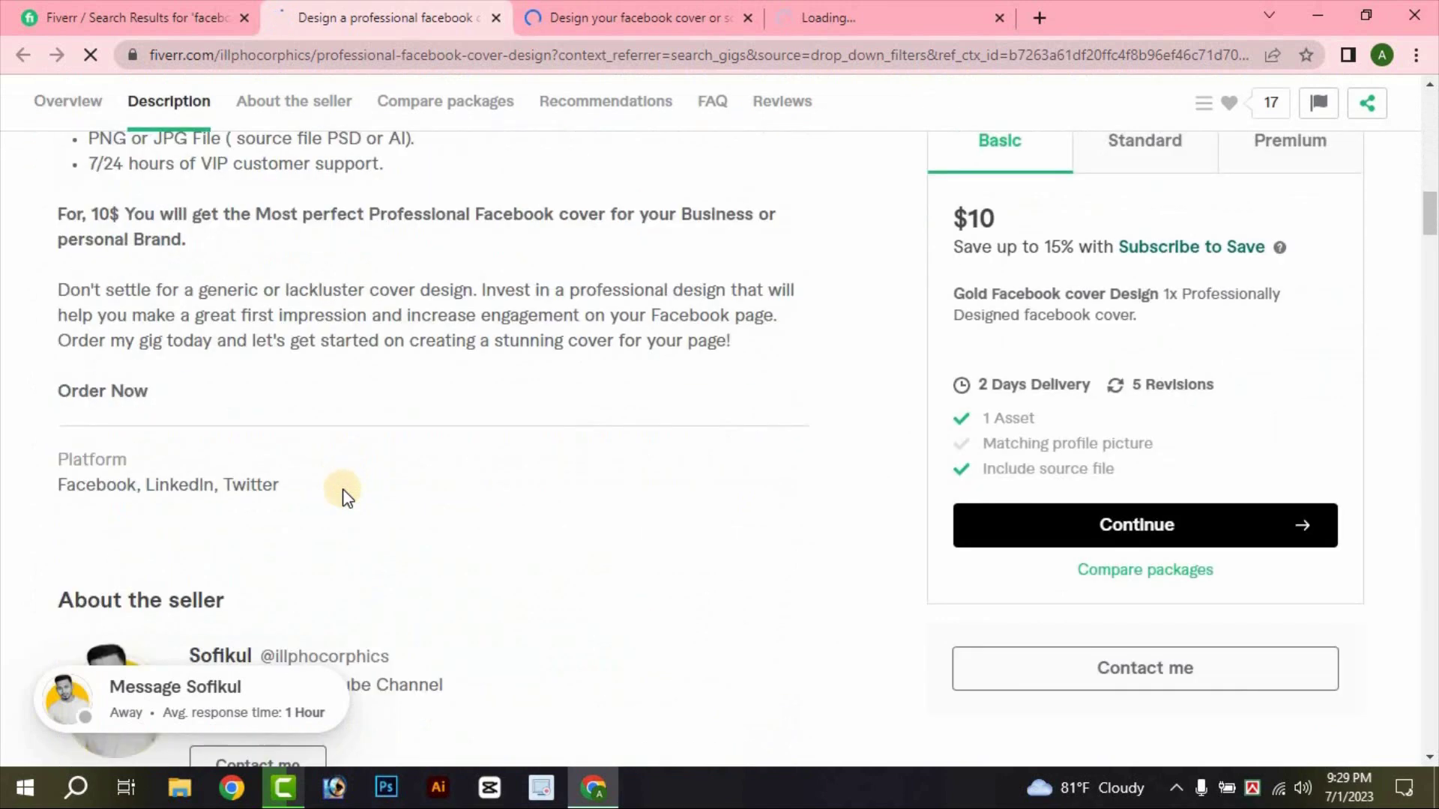
pyautogui.scroll(-4, 329, 491)
pyautogui.scroll(-3, 375, 483)
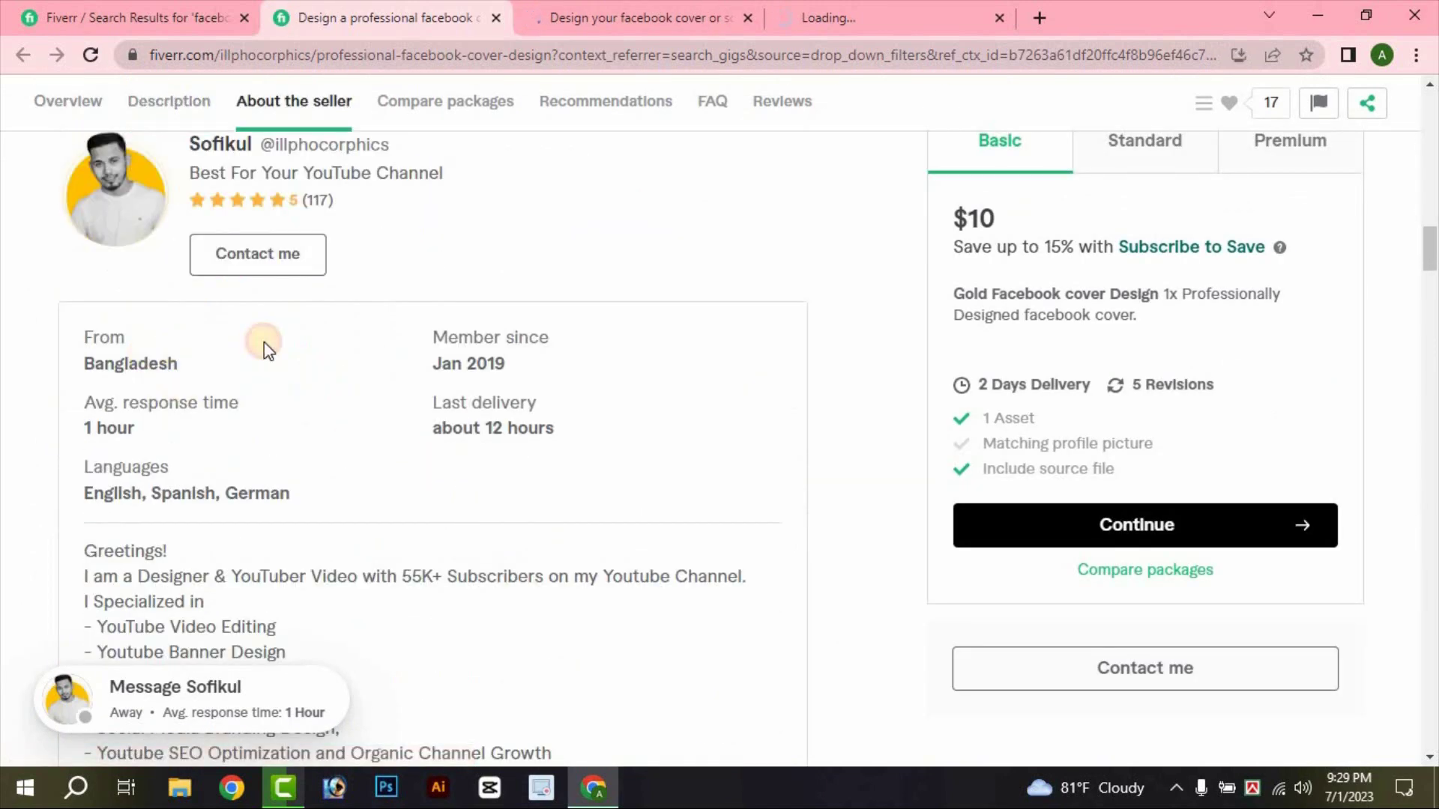
pyautogui.moveTo(268, 349); pyautogui.dragTo(458, 371)
pyautogui.click(563, 373)
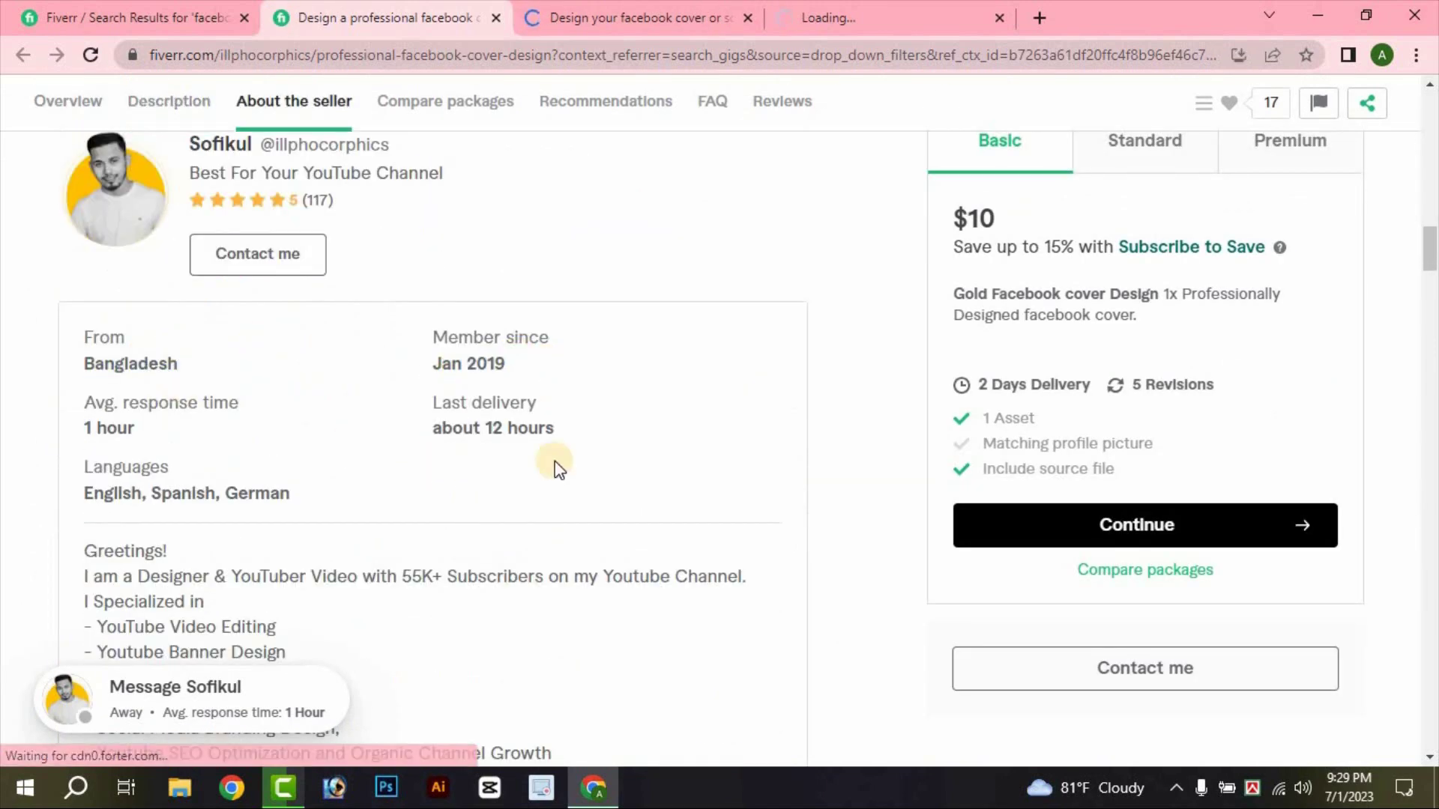
pyautogui.scroll(-1, 509, 457)
pyautogui.scroll(4, 524, 337)
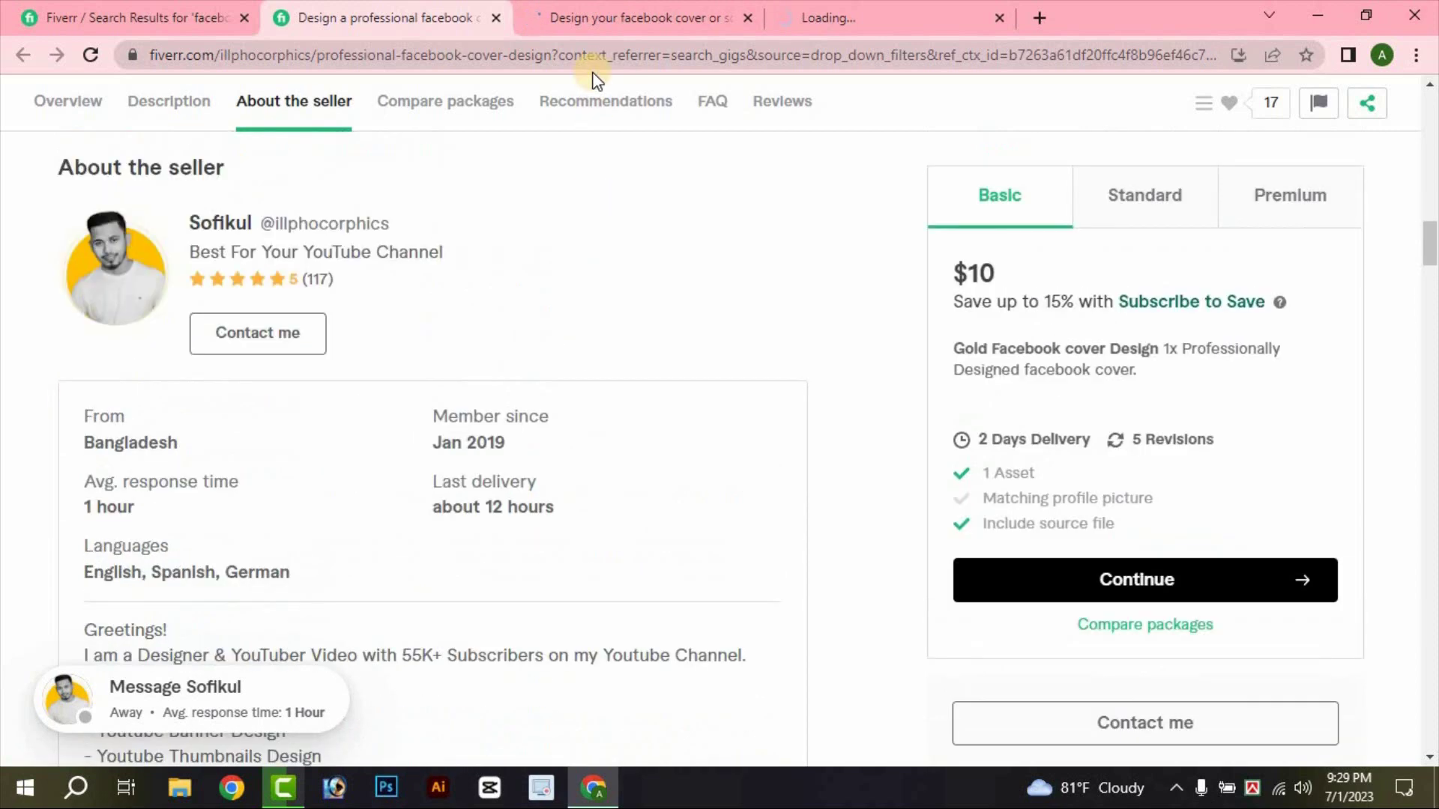
pyautogui.click(593, 18)
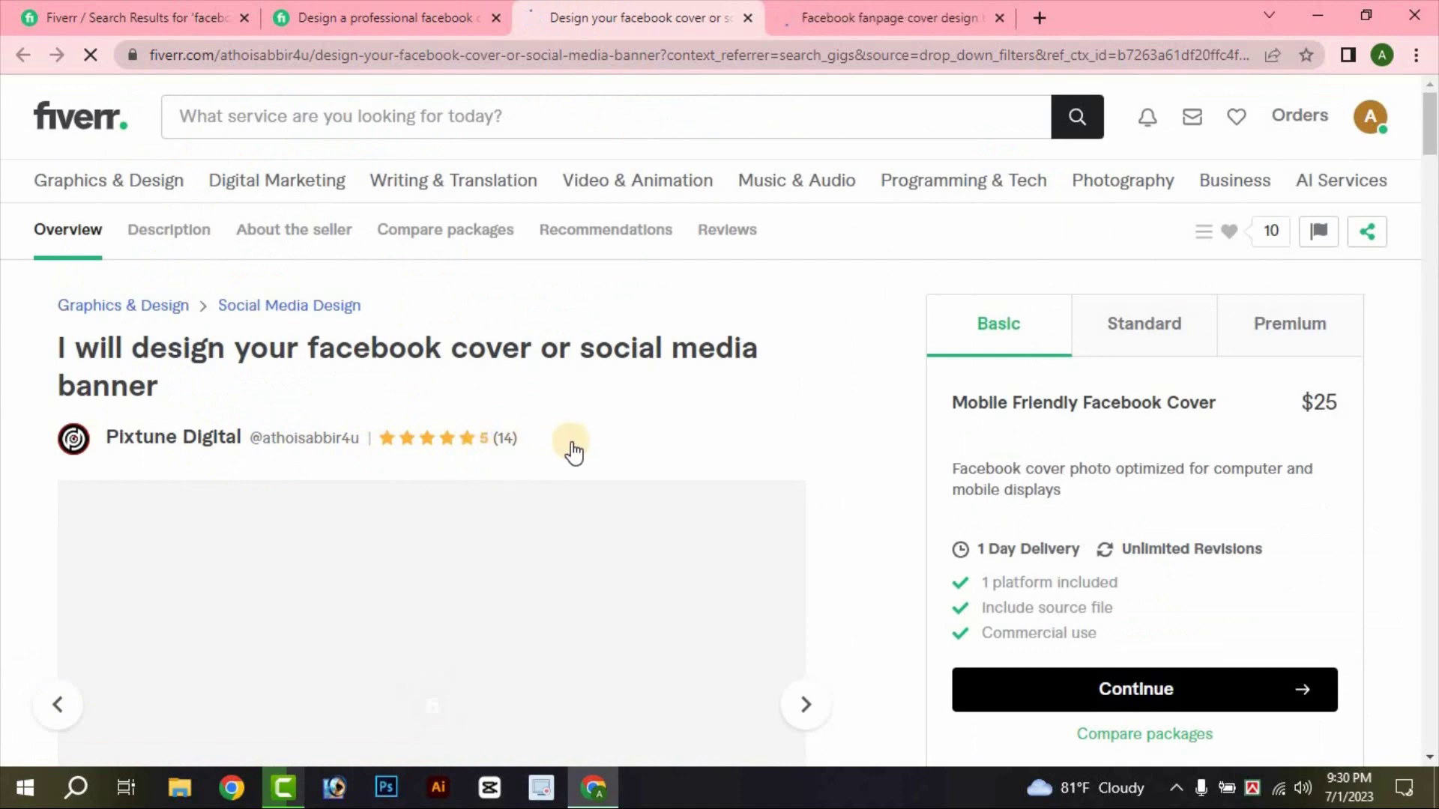
pyautogui.scroll(-1, 558, 455)
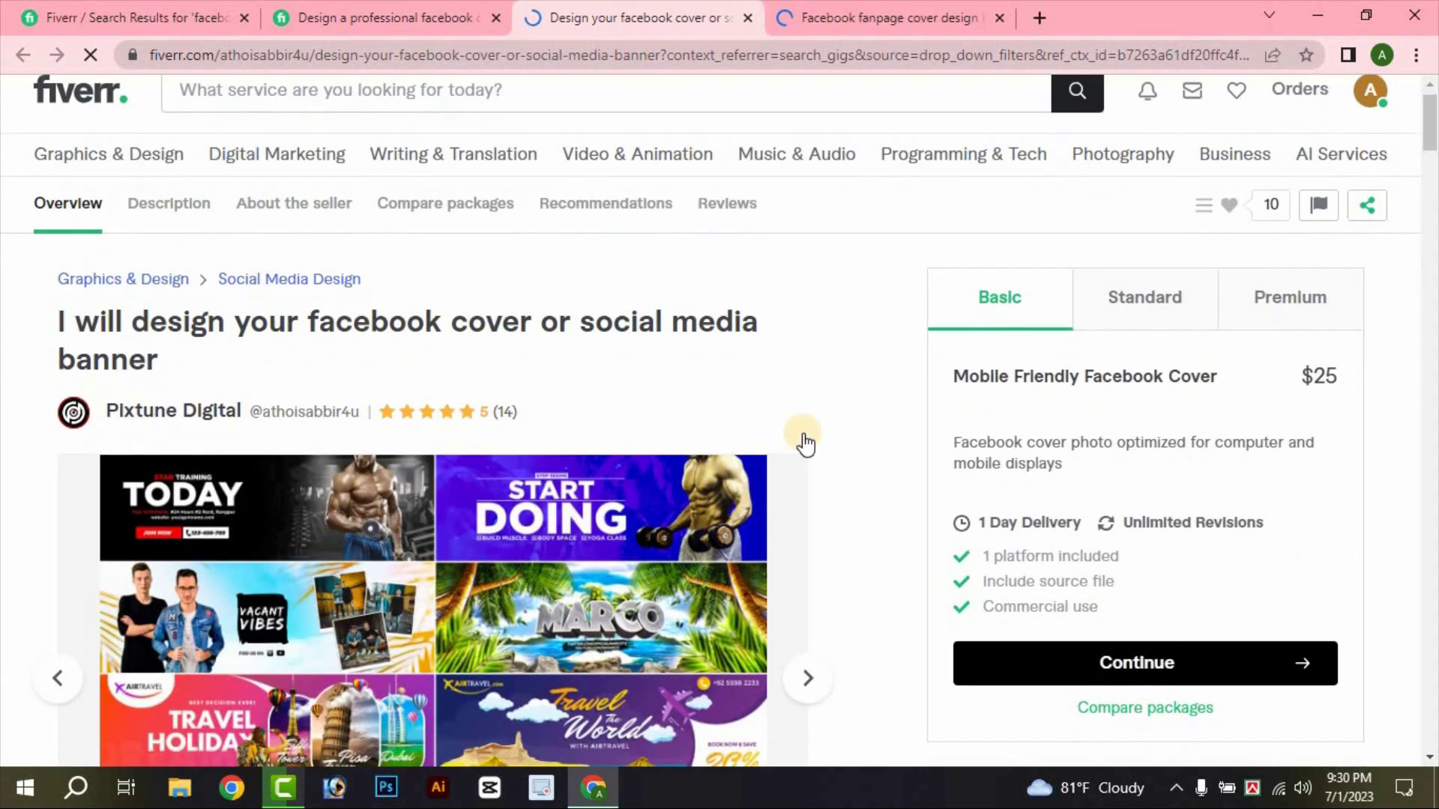
pyautogui.scroll(-5, 401, 459)
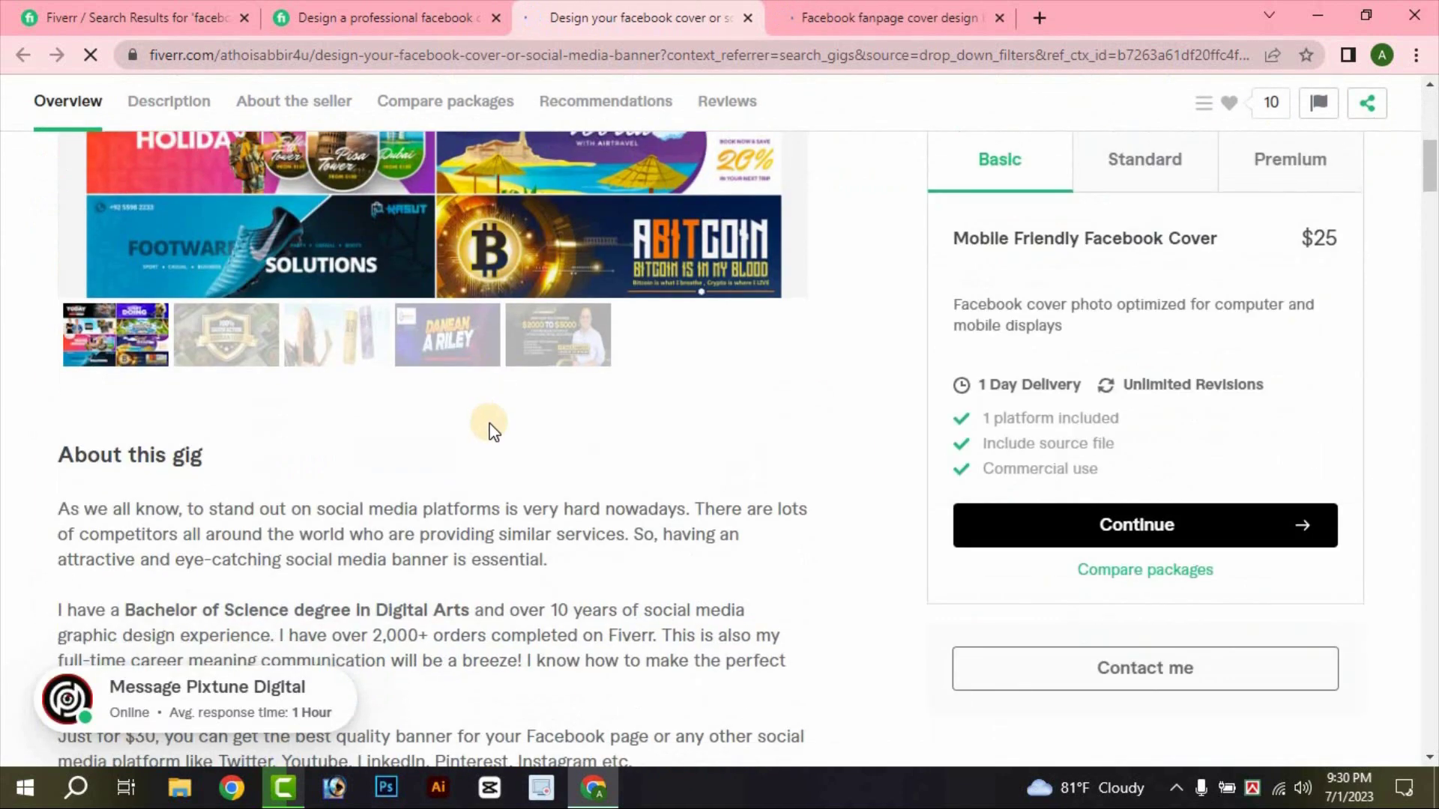
pyautogui.scroll(-4, 488, 428)
pyautogui.scroll(-5, 469, 443)
pyautogui.scroll(-5, 459, 466)
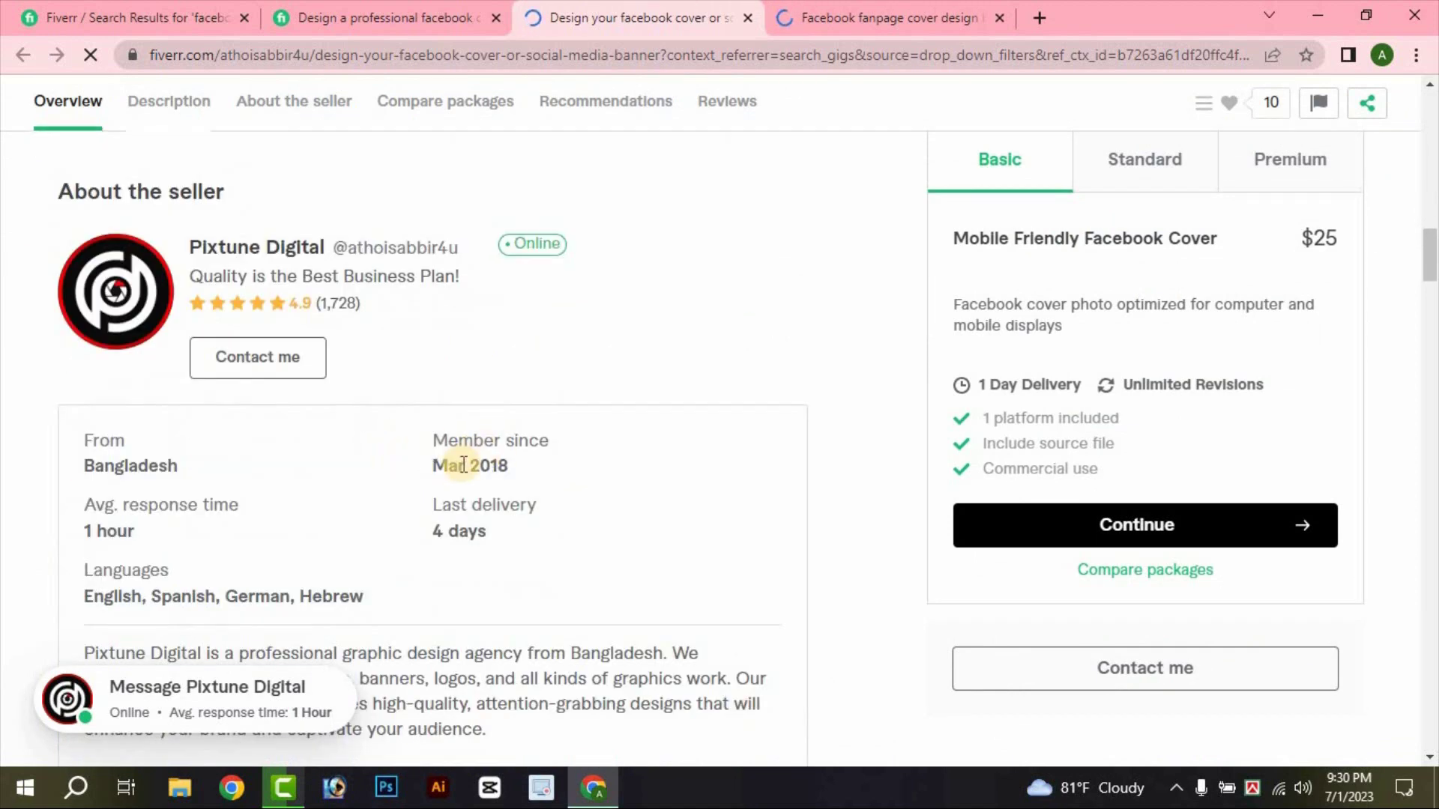
pyautogui.click(625, 511)
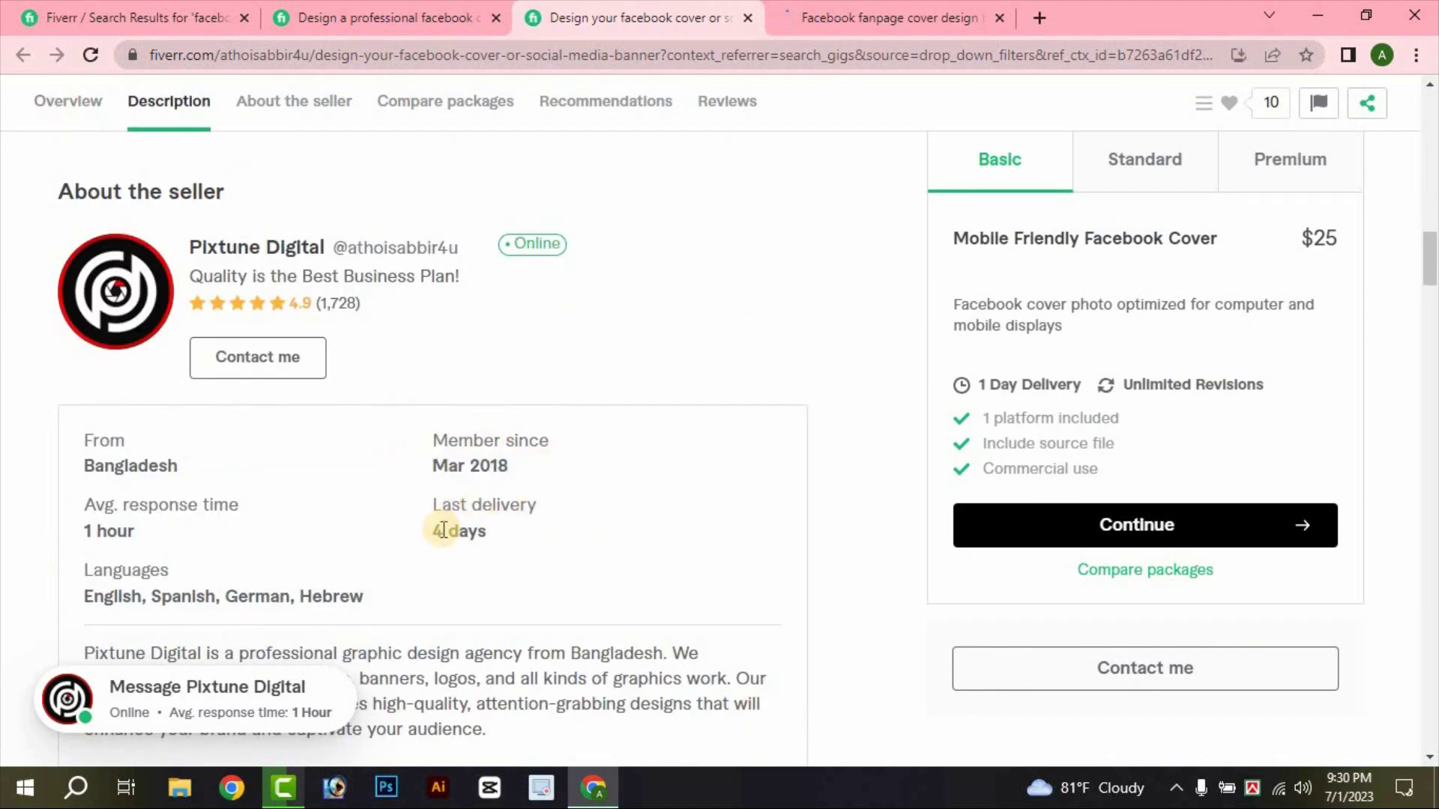
pyautogui.doubleClick(520, 531)
pyautogui.click(264, 409)
pyautogui.scroll(1, 151, 371)
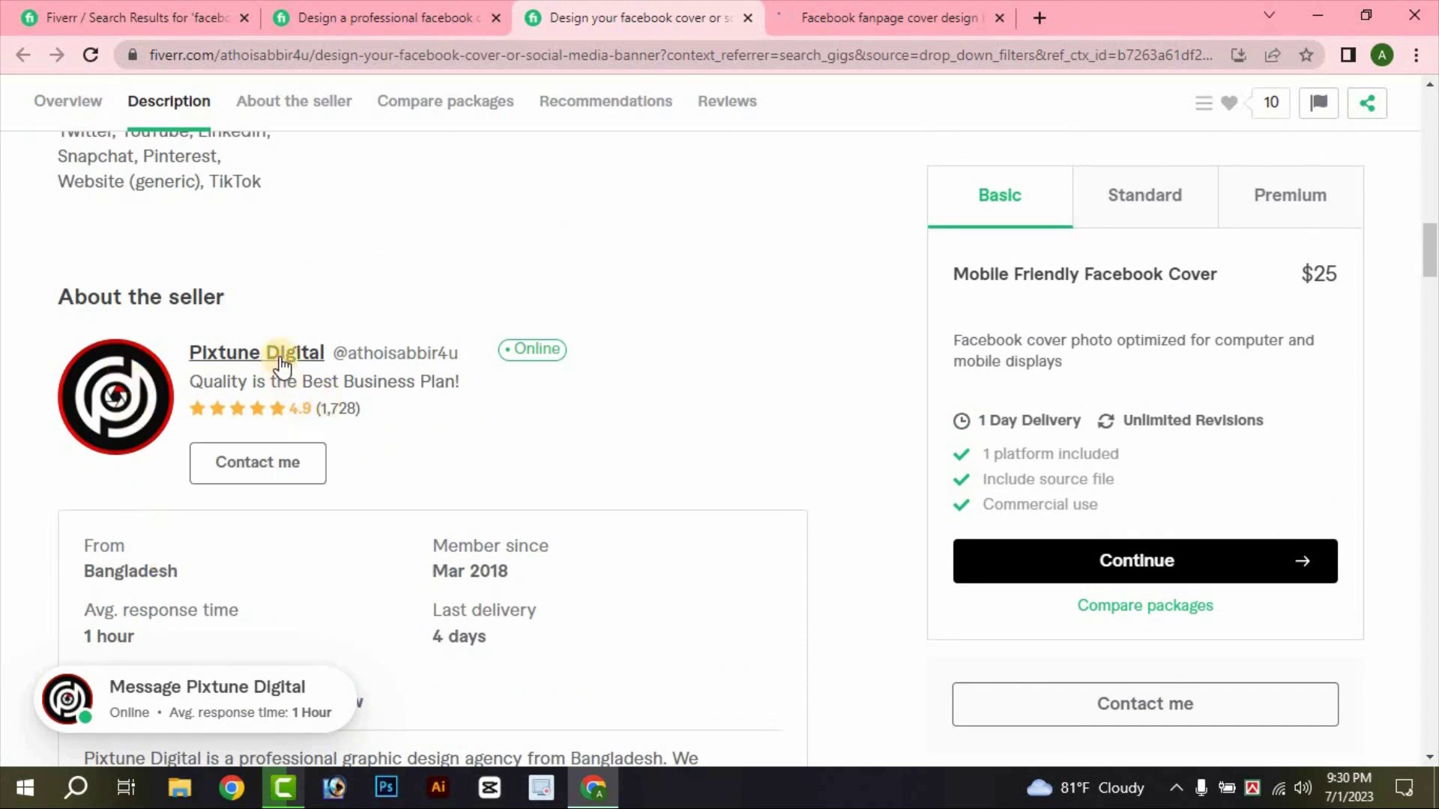
pyautogui.scroll(1, 682, 341)
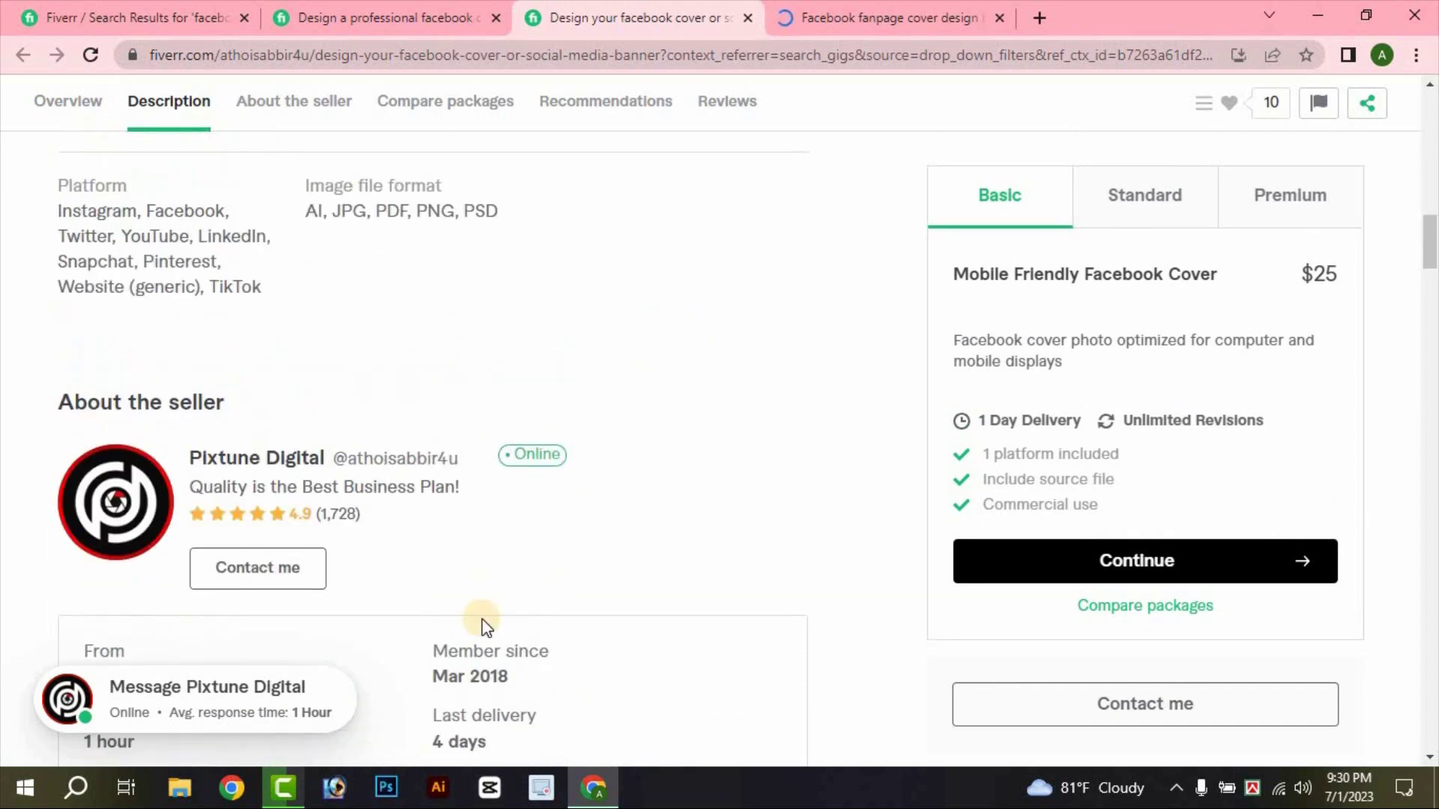
pyautogui.scroll(2, 825, 390)
pyautogui.scroll(5, 773, 376)
pyautogui.scroll(3, 569, 378)
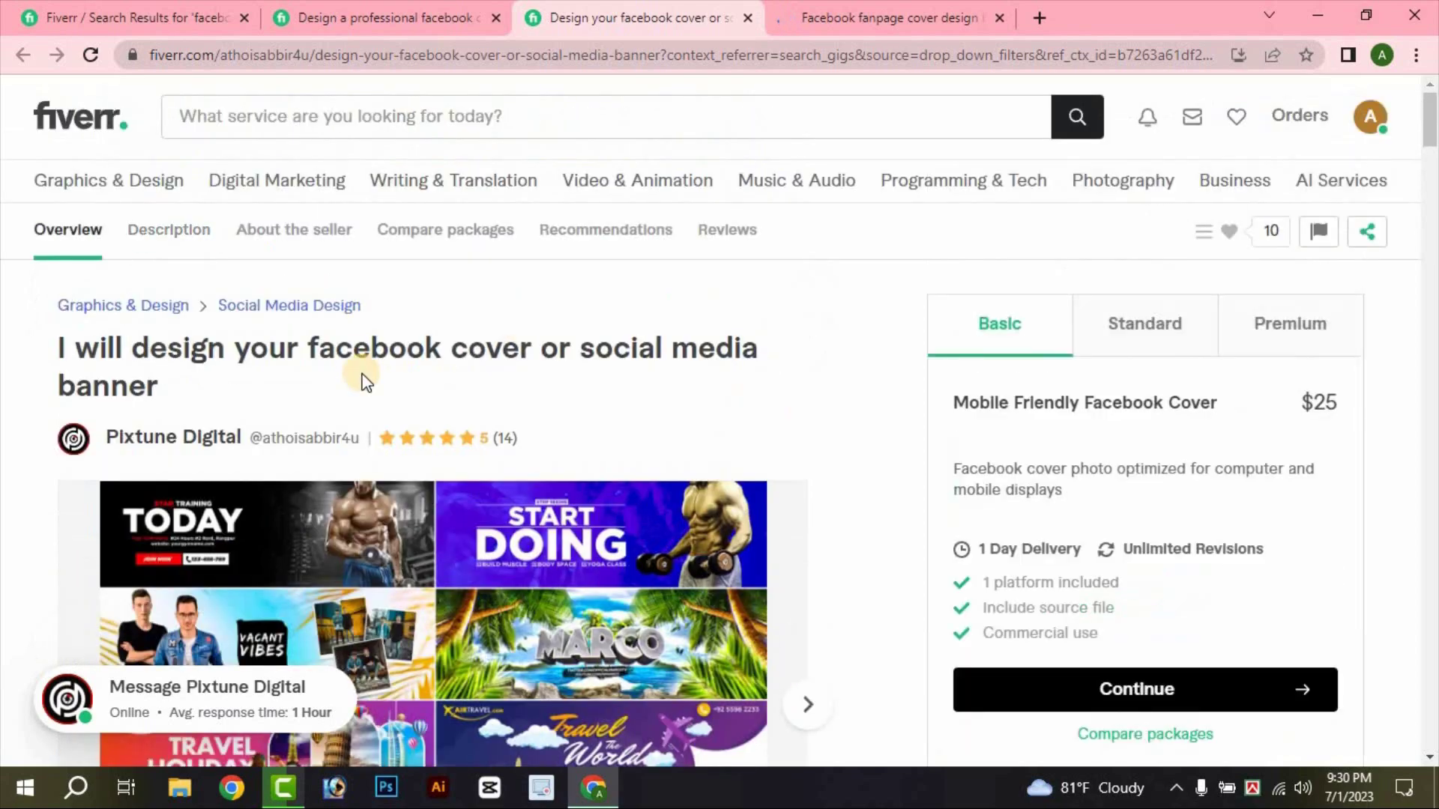
pyautogui.scroll(-5, 717, 457)
pyautogui.scroll(-2, 727, 480)
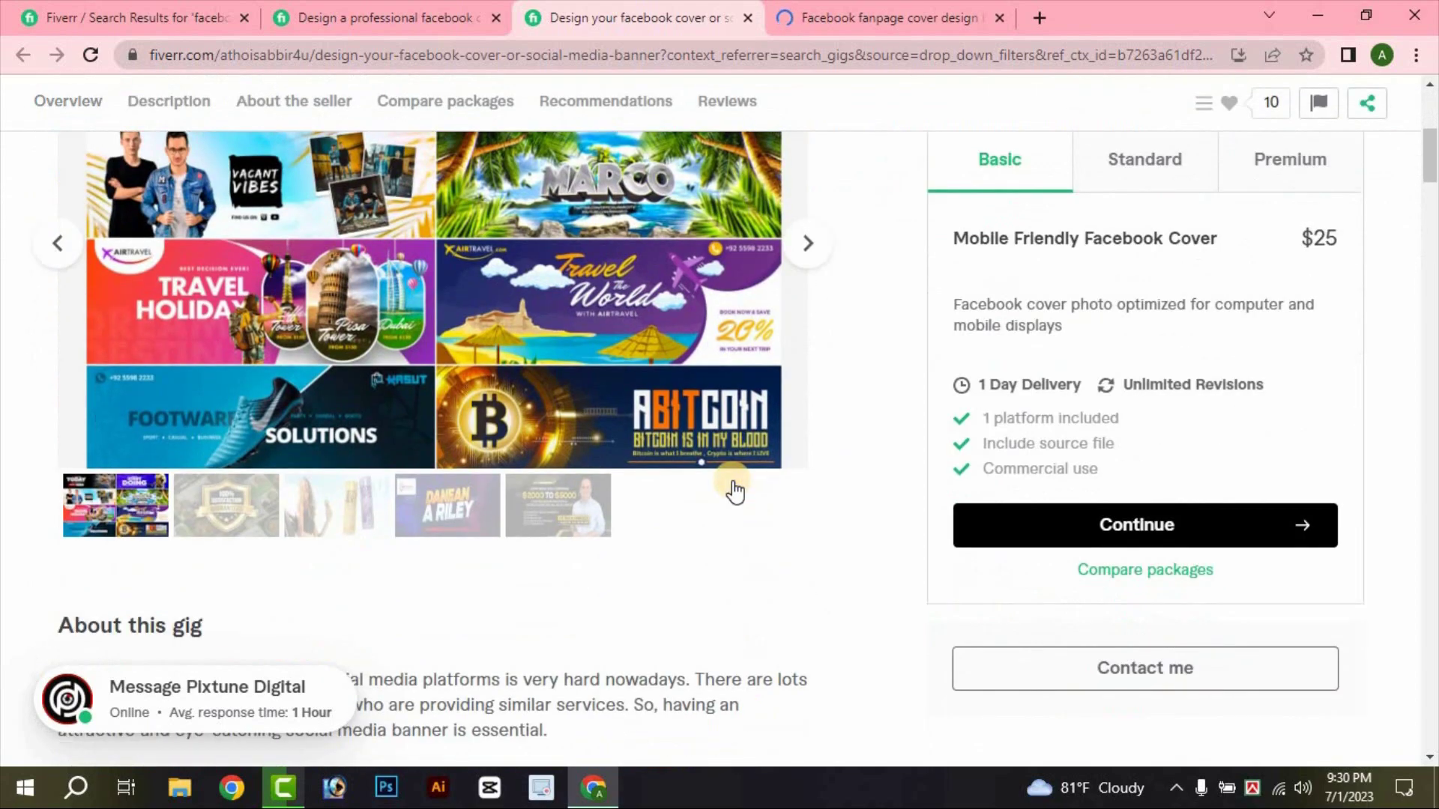
pyautogui.scroll(-5, 733, 487)
pyautogui.scroll(4, 732, 480)
pyautogui.scroll(-2, 675, 509)
pyautogui.scroll(-5, 525, 547)
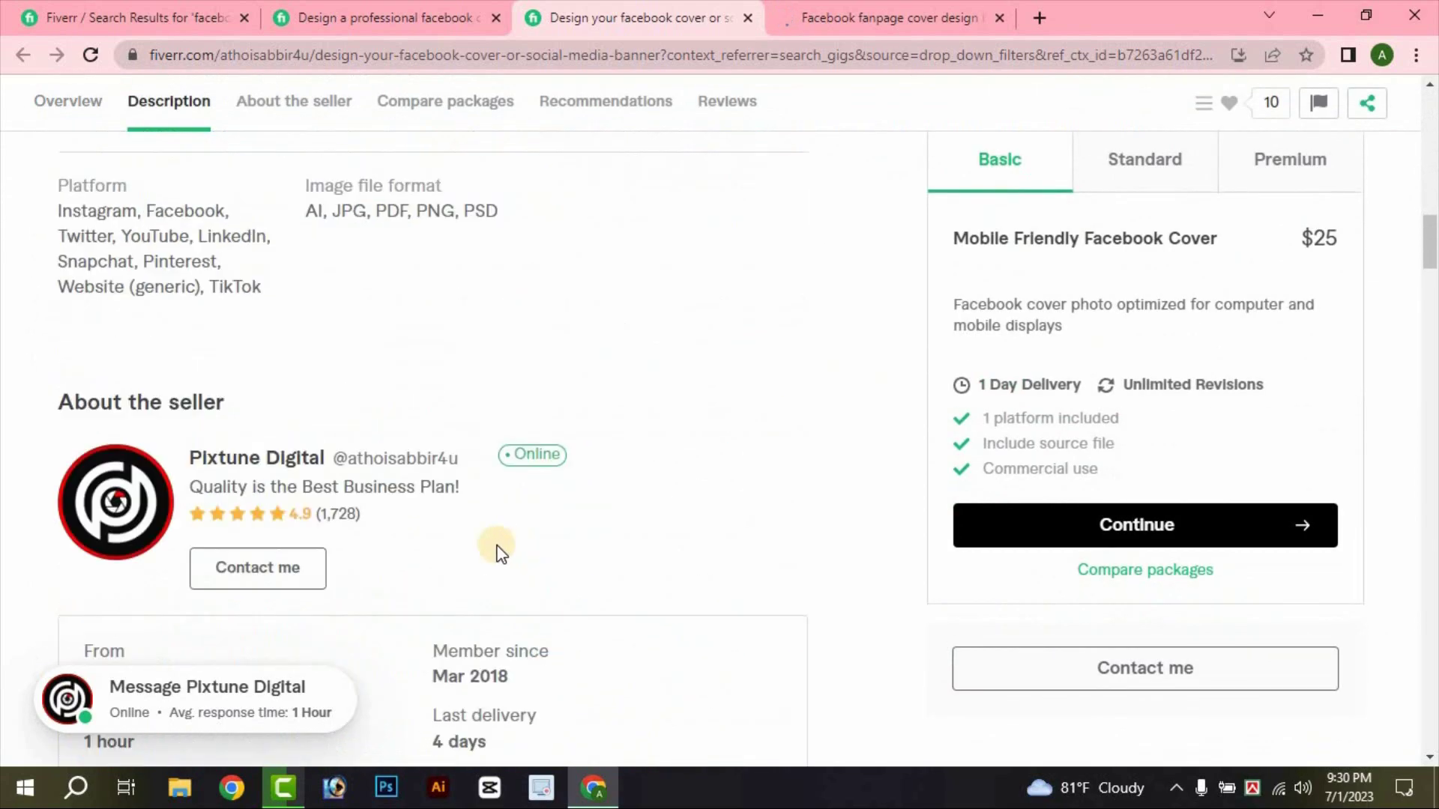
pyautogui.scroll(-3, 419, 450)
pyautogui.scroll(2, 300, 352)
# - Open the Pixtune Digital seller profile and scroll through their gigs, including the $20 facebook ads offer
pyautogui.click(239, 357)
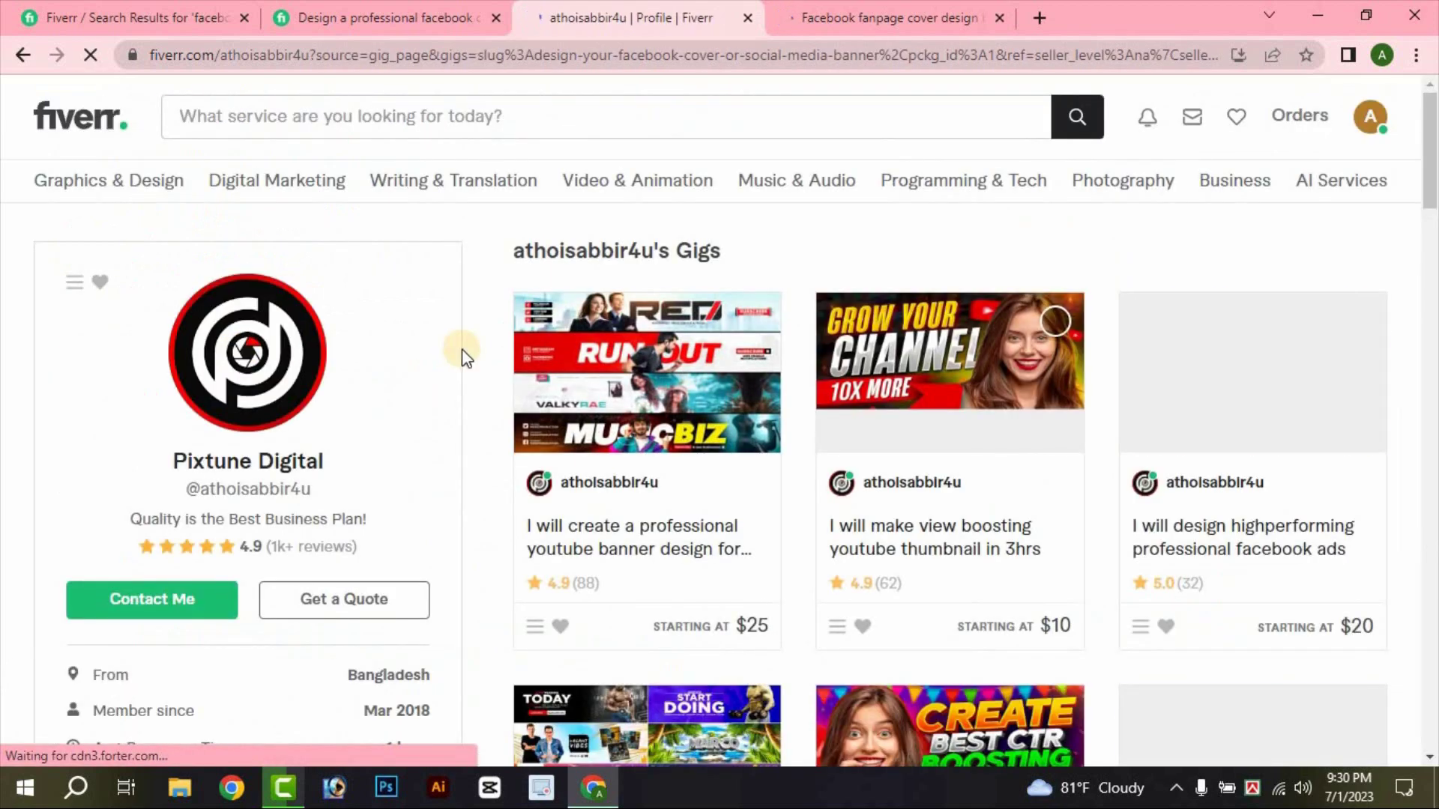
pyautogui.scroll(-1, 651, 554)
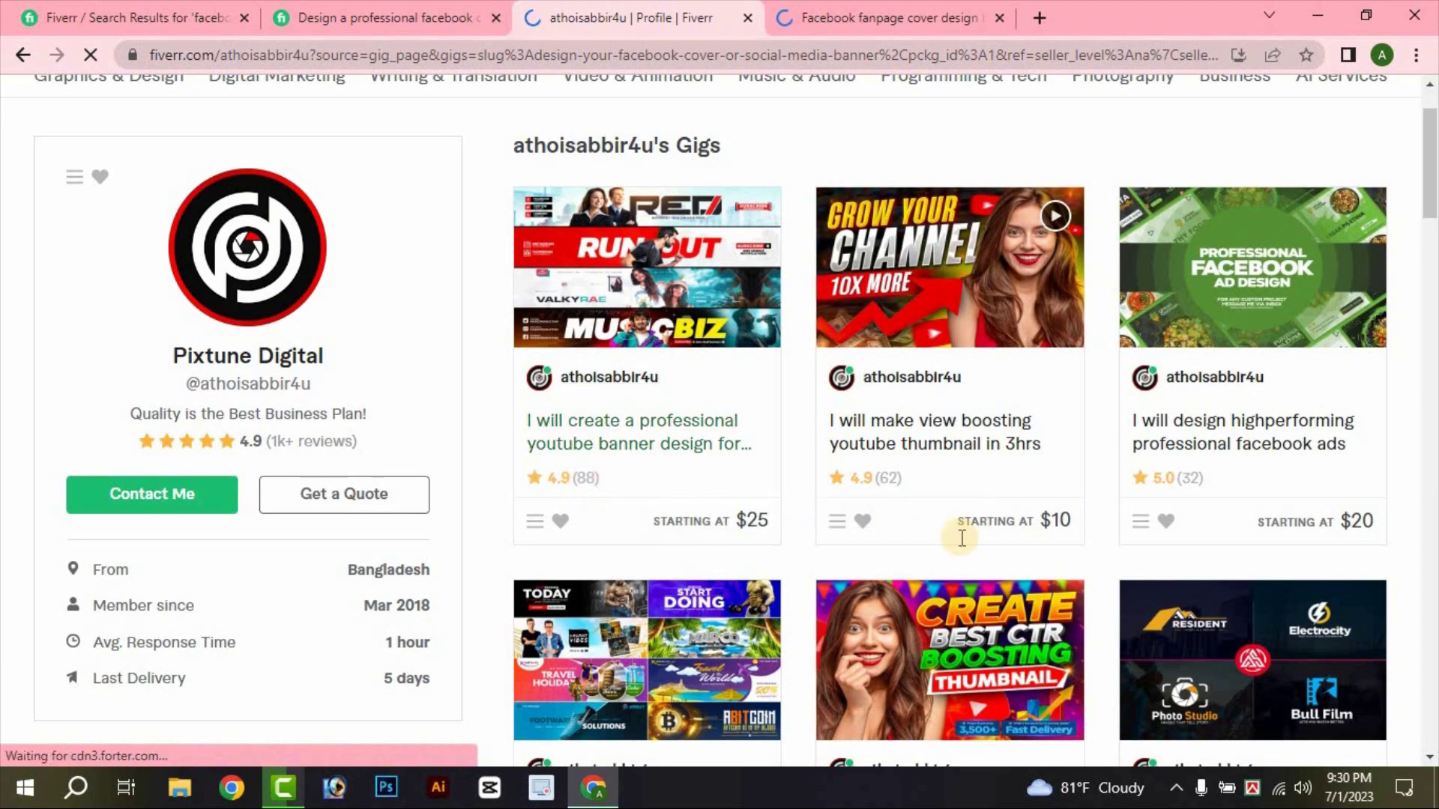
pyautogui.scroll(-4, 1124, 491)
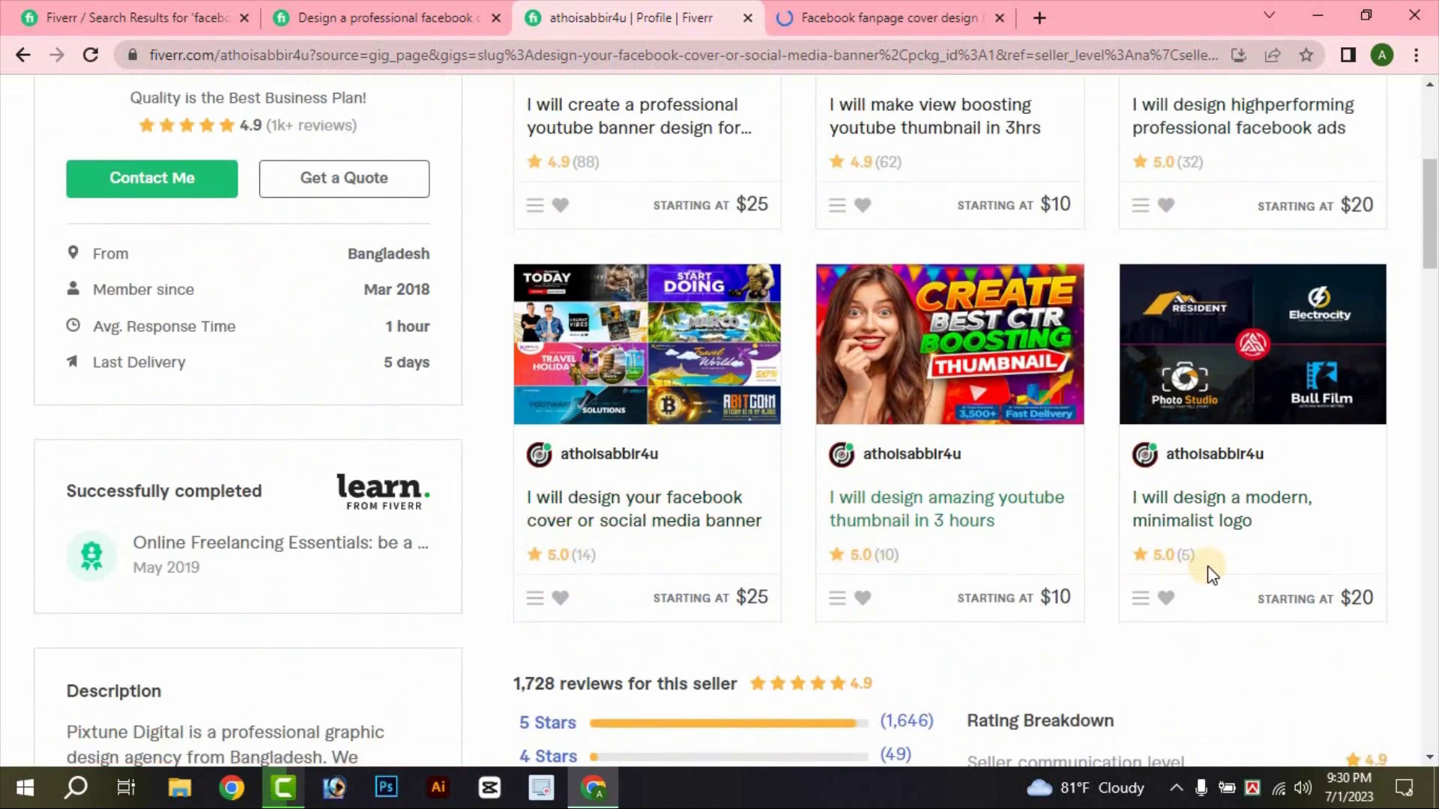
pyautogui.scroll(-1, 899, 599)
pyautogui.scroll(2, 974, 487)
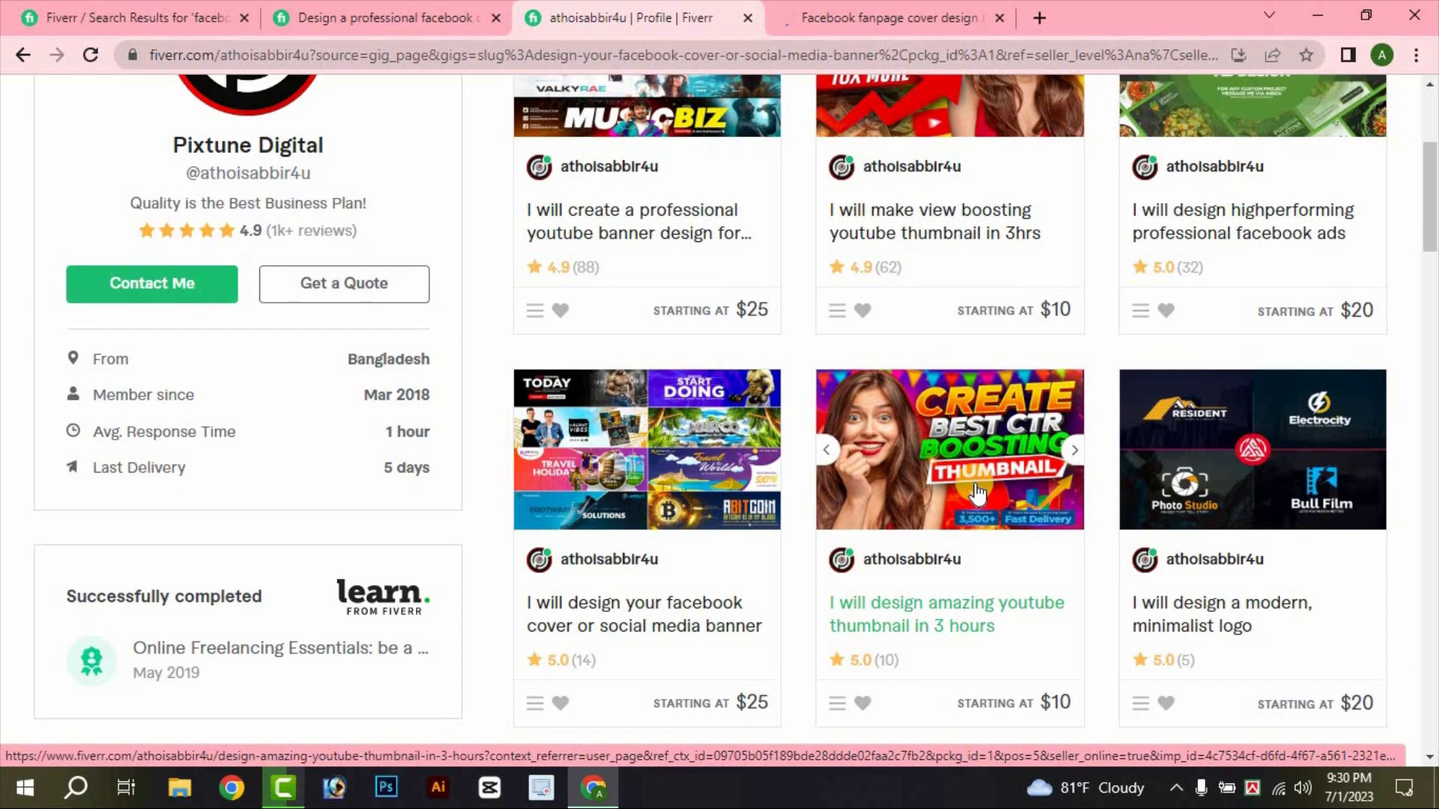
pyautogui.scroll(5, 977, 495)
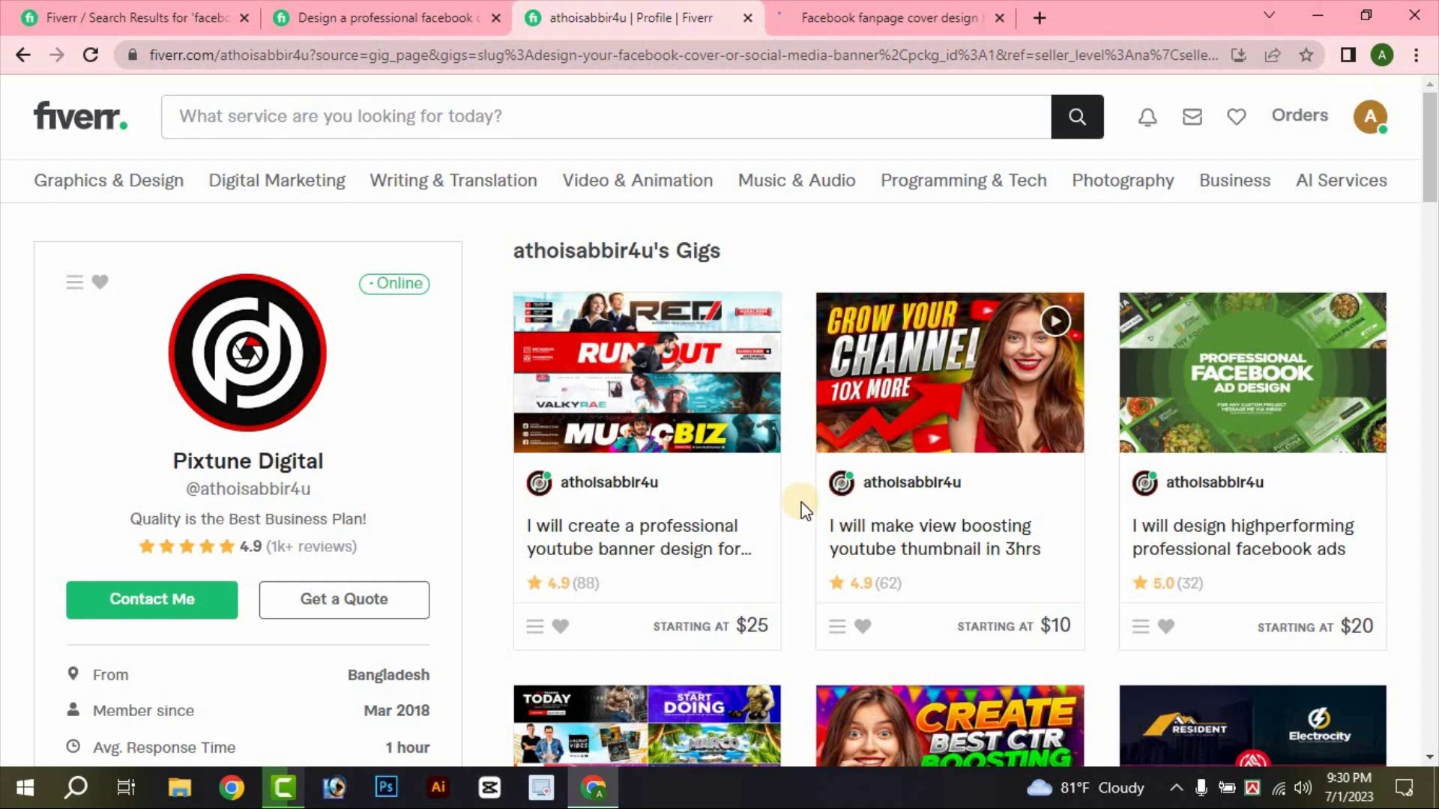
# - Look through the Facebook fanpage cover design gig page
pyautogui.click(864, 20)
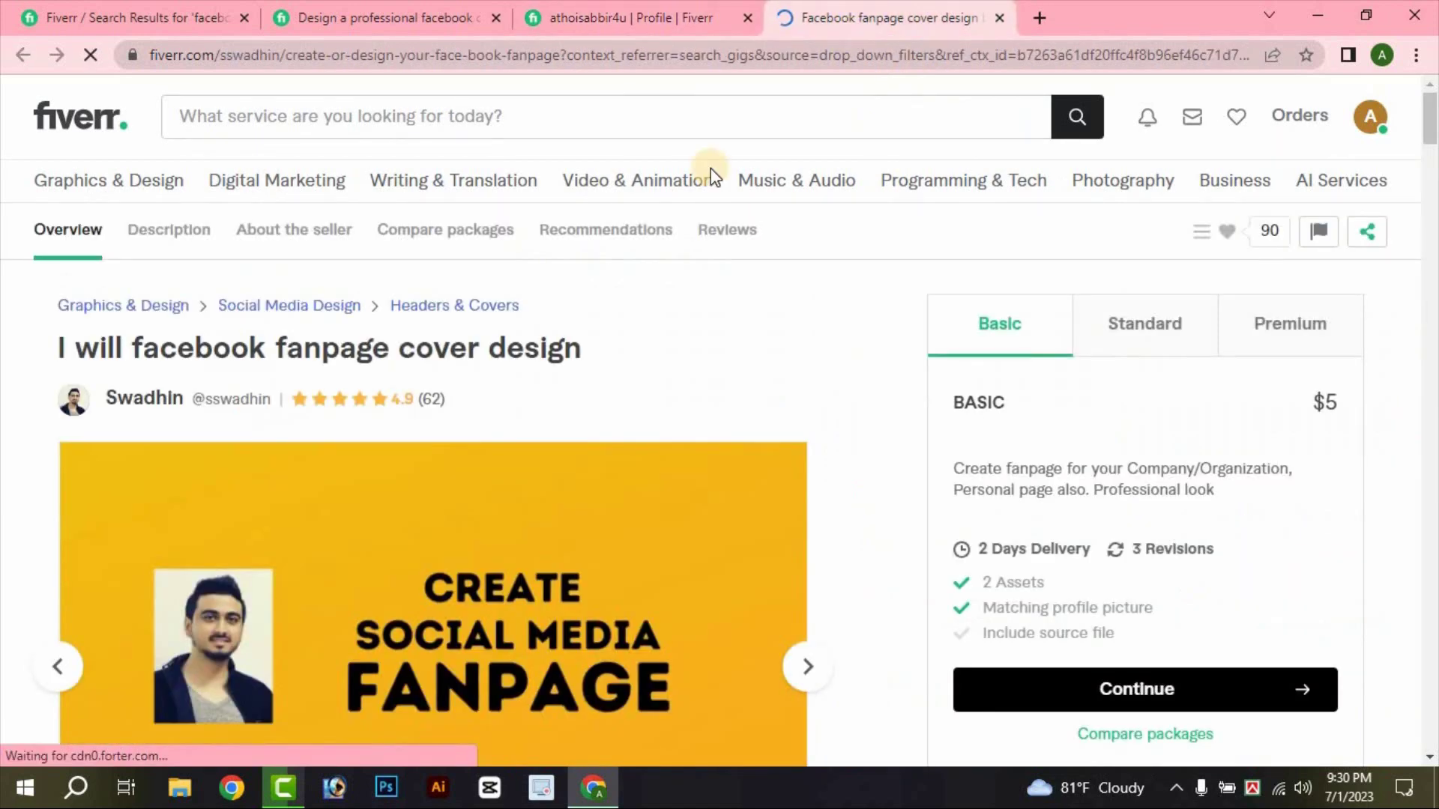
pyautogui.scroll(-2, 731, 261)
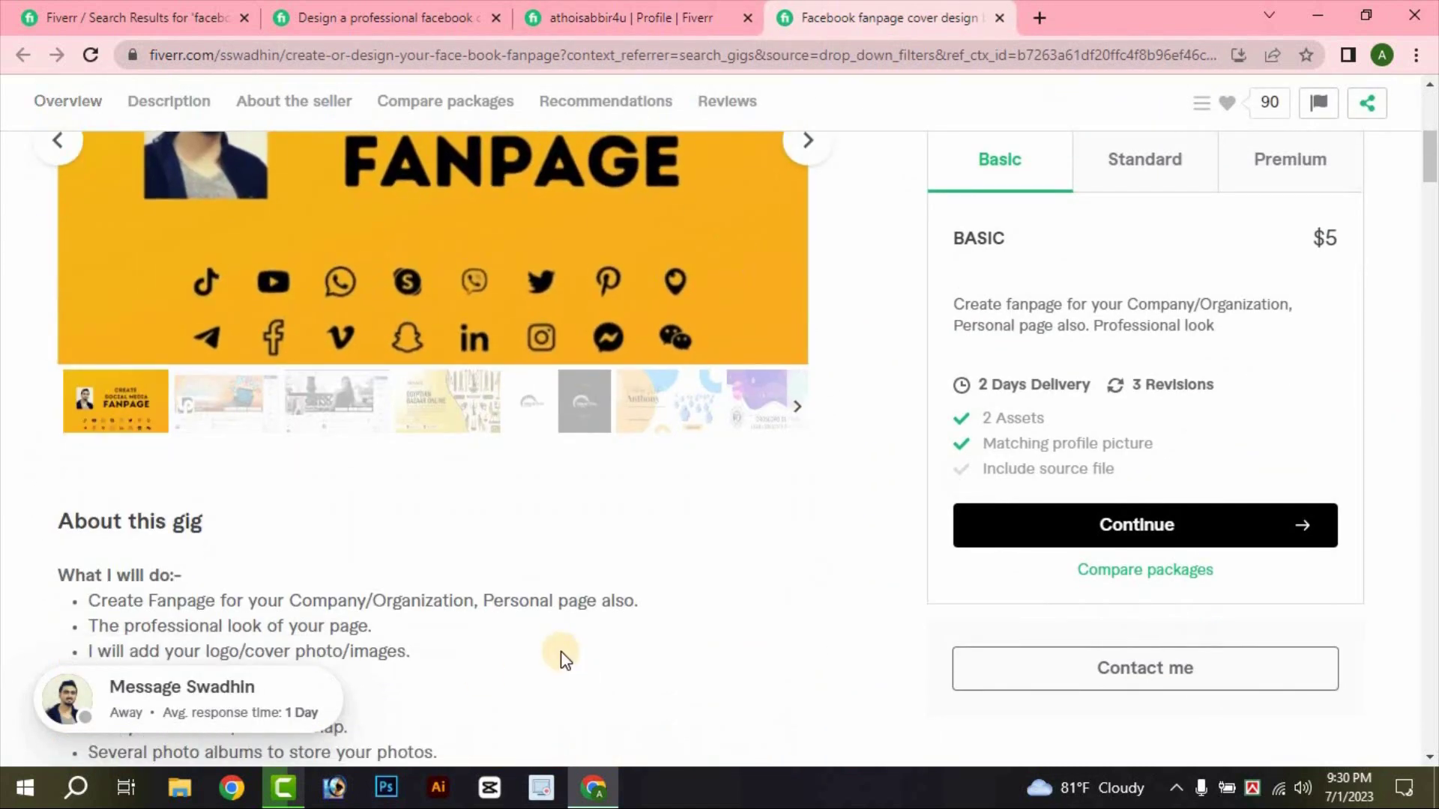
pyautogui.scroll(-7, 714, 523)
pyautogui.scroll(-5, 609, 554)
pyautogui.scroll(-4, 606, 560)
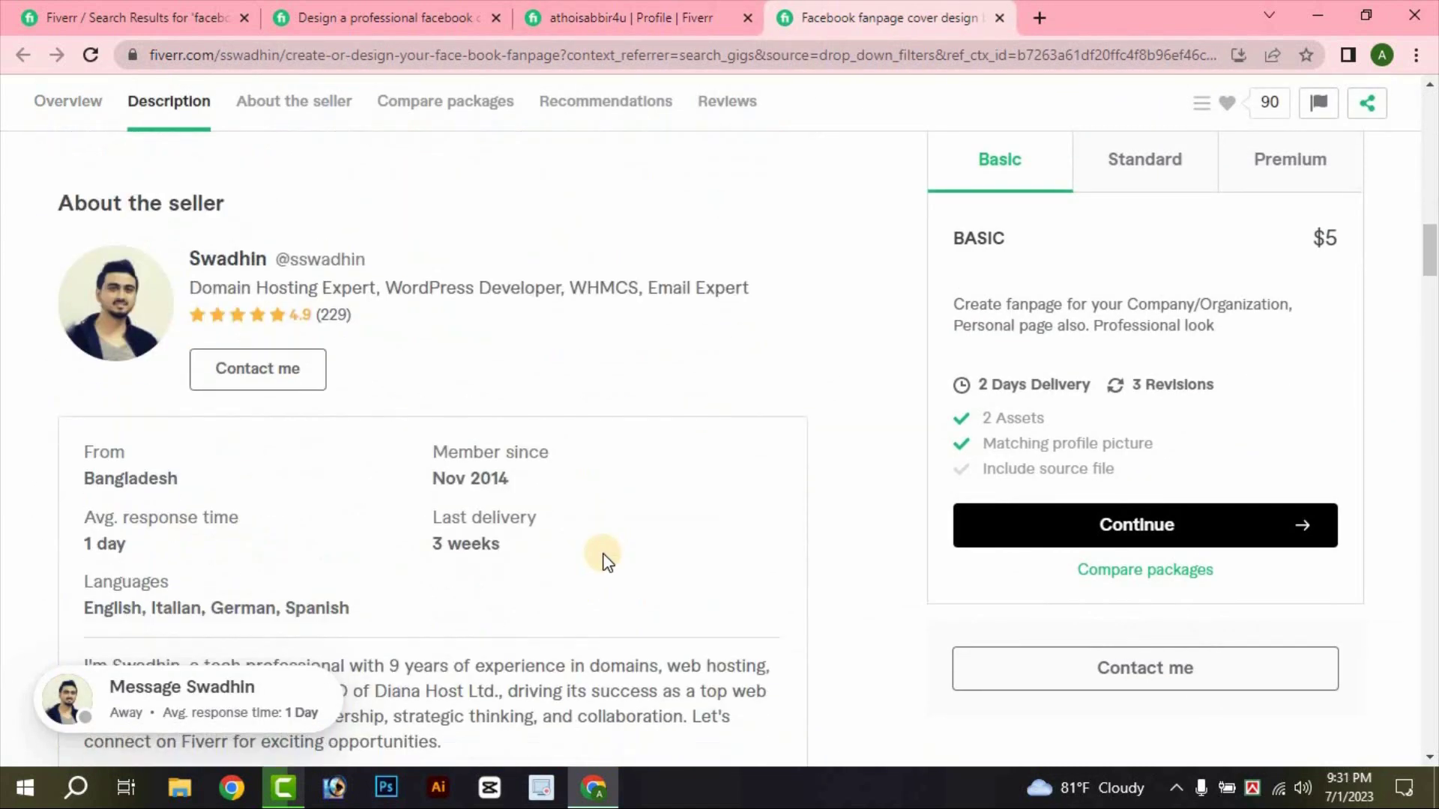
pyautogui.scroll(5, 688, 478)
pyautogui.scroll(5, 475, 109)
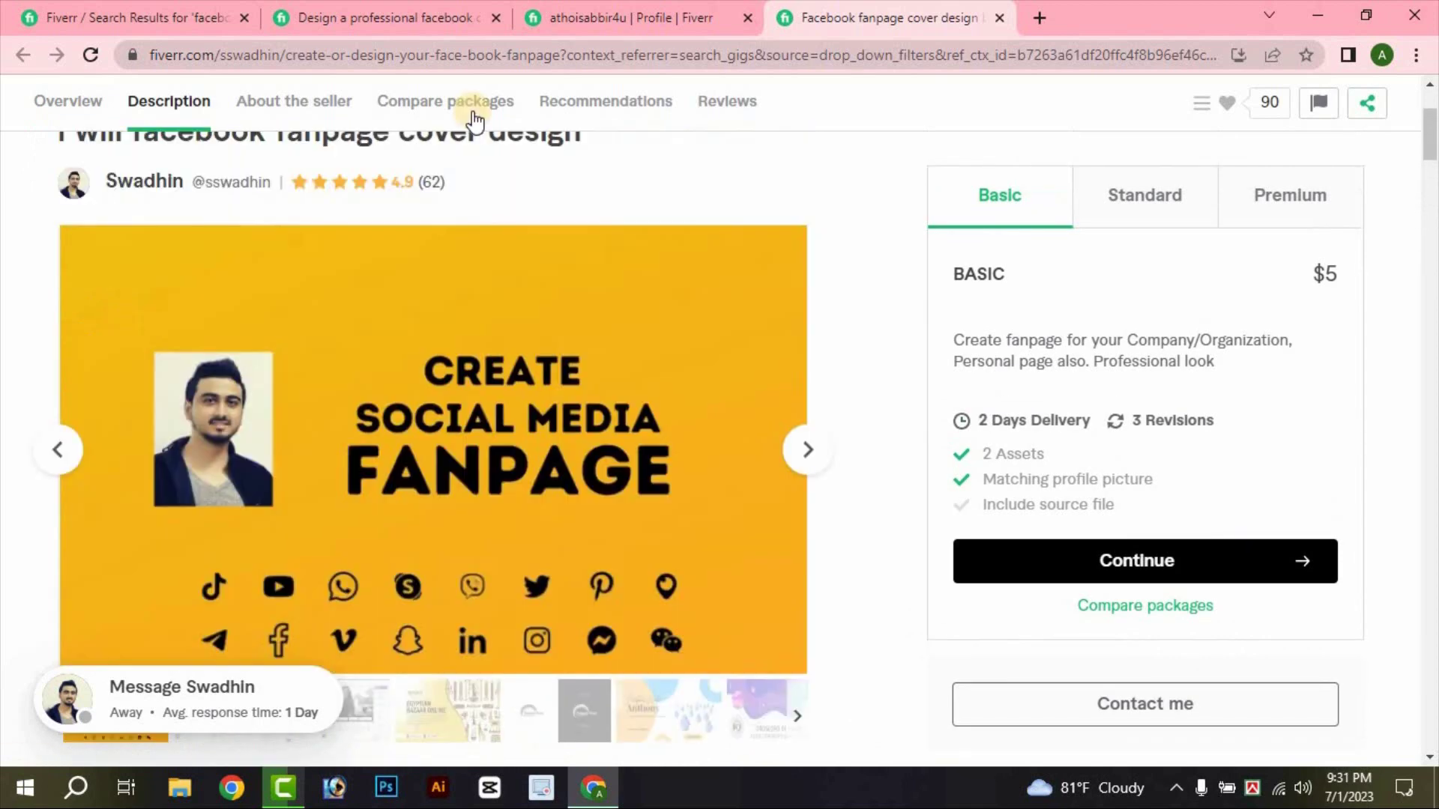
# - Browse the facebook cover design search results, then go back to the $10 professional cover gig
pyautogui.click(158, 27)
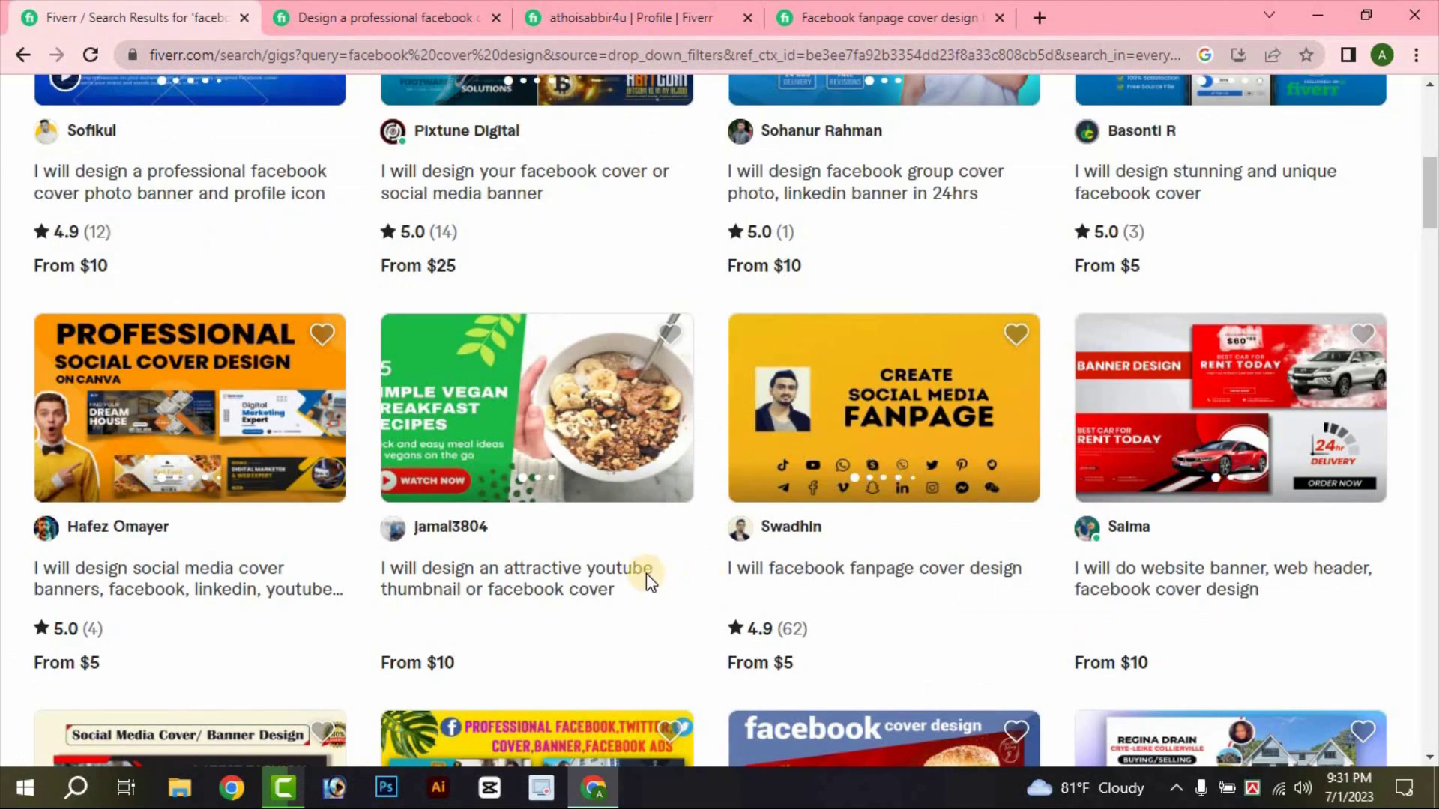
pyautogui.scroll(-3, 646, 573)
pyautogui.scroll(-4, 903, 325)
pyautogui.scroll(-2, 1188, 283)
pyautogui.scroll(-1, 1274, 637)
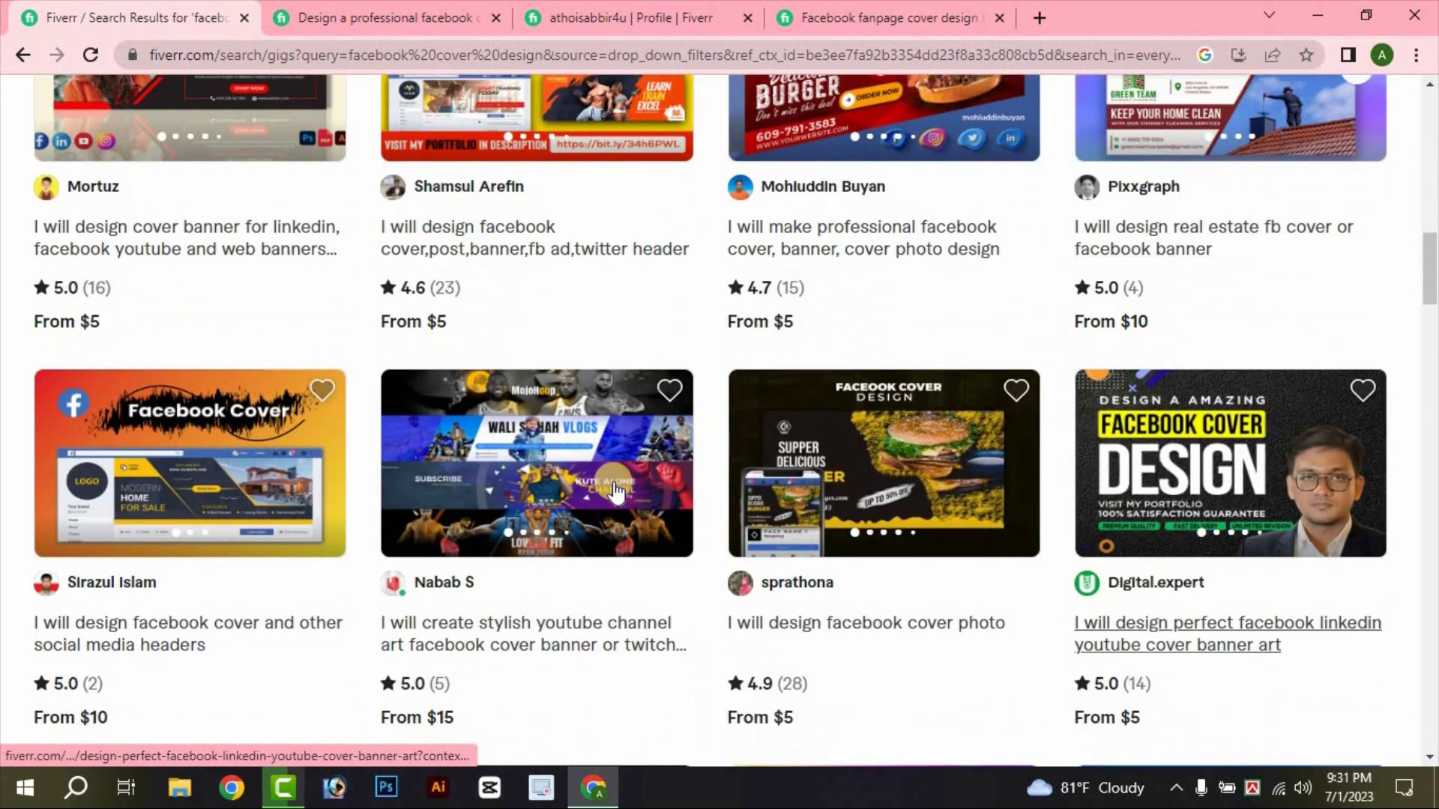
pyautogui.scroll(-4, 797, 401)
pyautogui.scroll(7, 1130, 352)
pyautogui.scroll(7, 1129, 352)
pyautogui.hotkey('ctrl', 'Tab')
pyautogui.hotkey('ctrl', 'Tab')
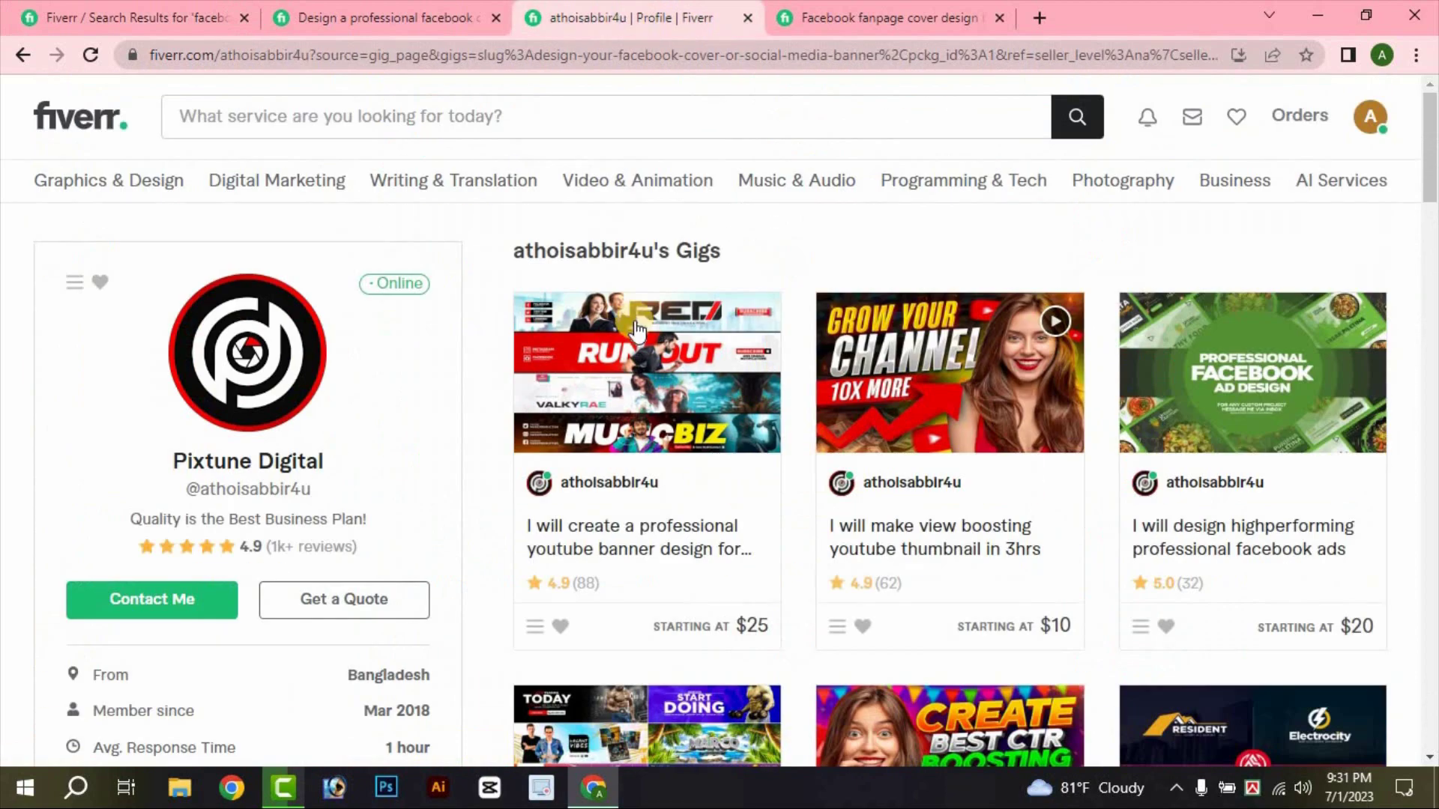
pyautogui.click(409, 6)
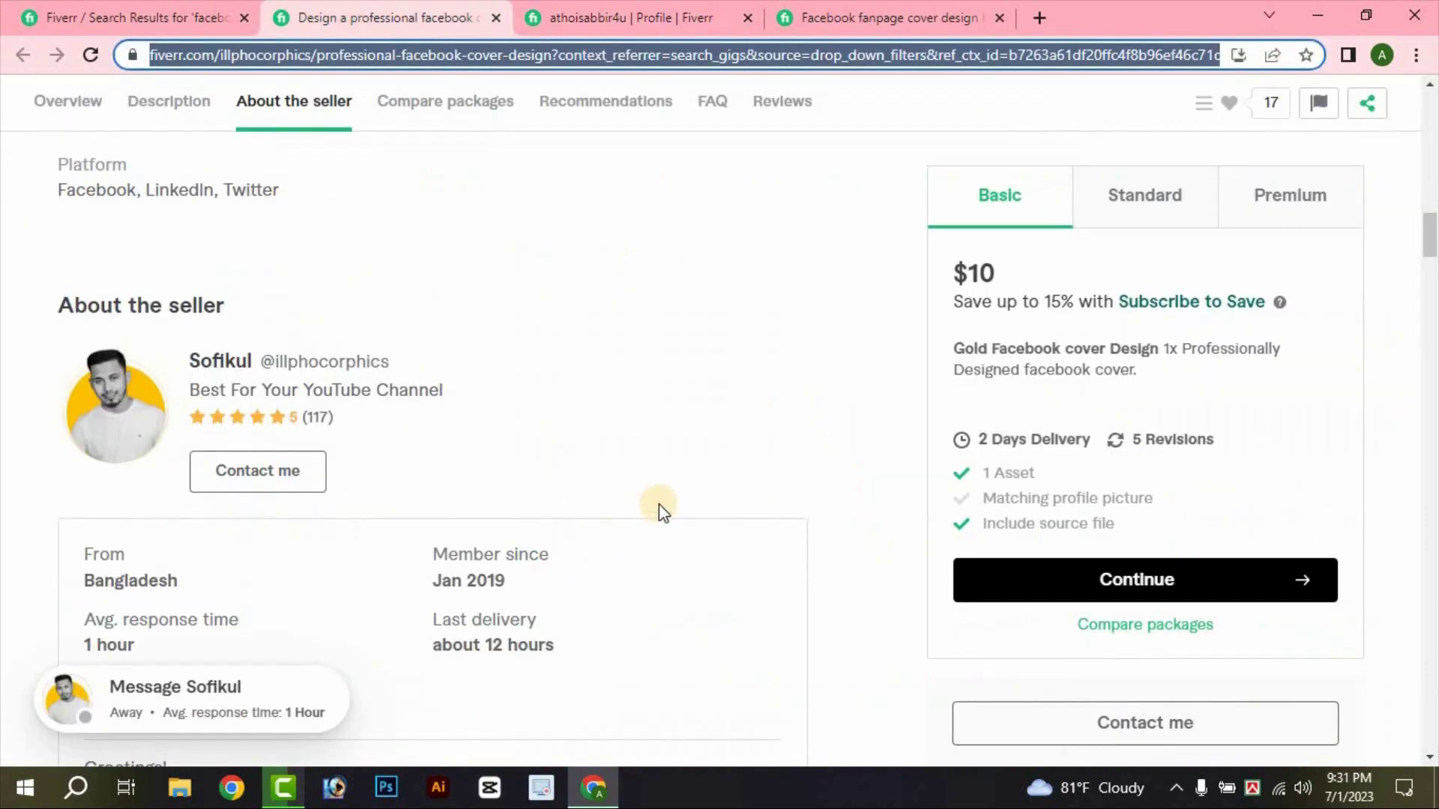
# - Bring the gig's cover gallery into view and advance through the first few cover samples
pyautogui.scroll(3, 659, 505)
pyautogui.scroll(5, 659, 505)
pyautogui.scroll(-7, 658, 503)
pyautogui.scroll(1, 364, 411)
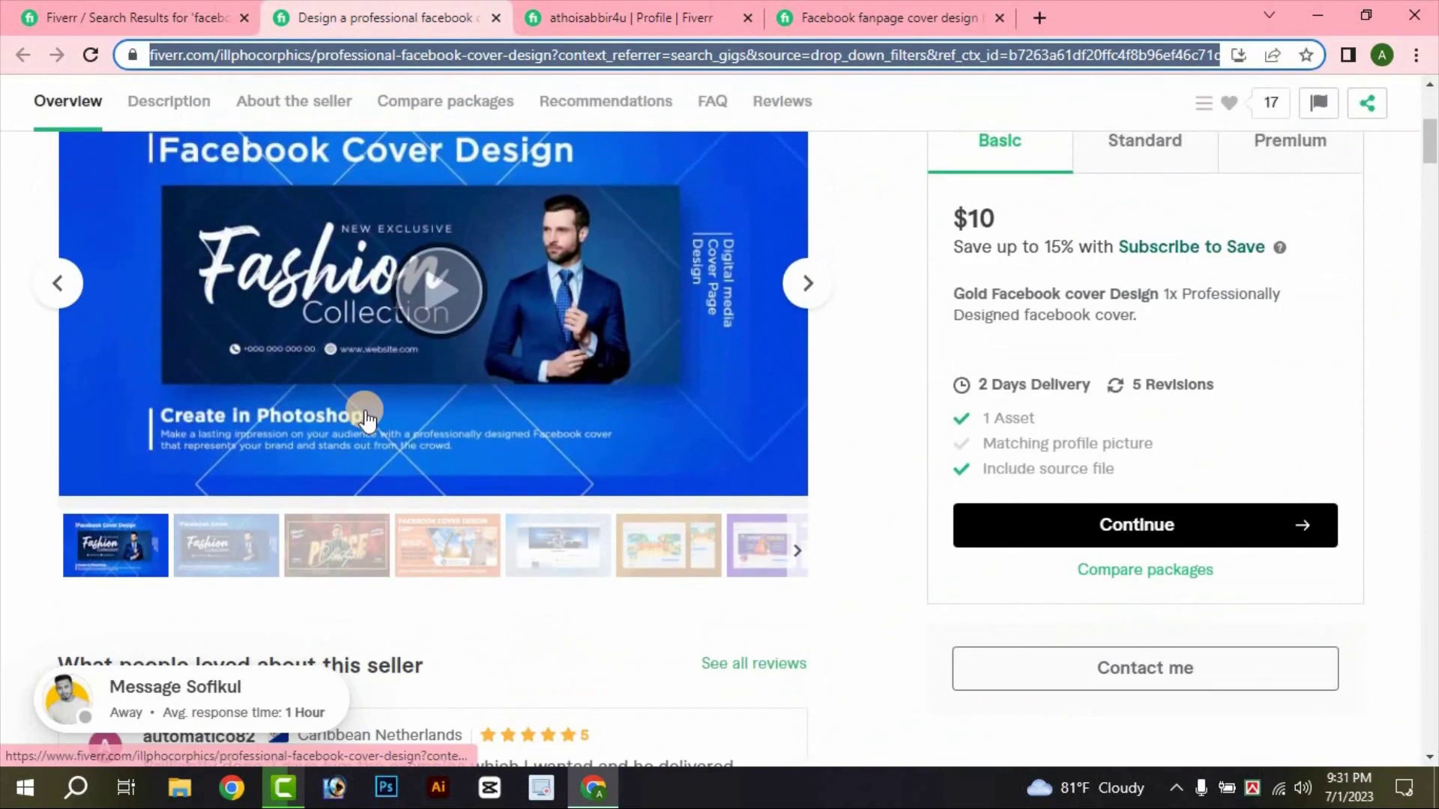
pyautogui.scroll(1, 202, 473)
pyautogui.scroll(2, 772, 479)
pyautogui.click(798, 490)
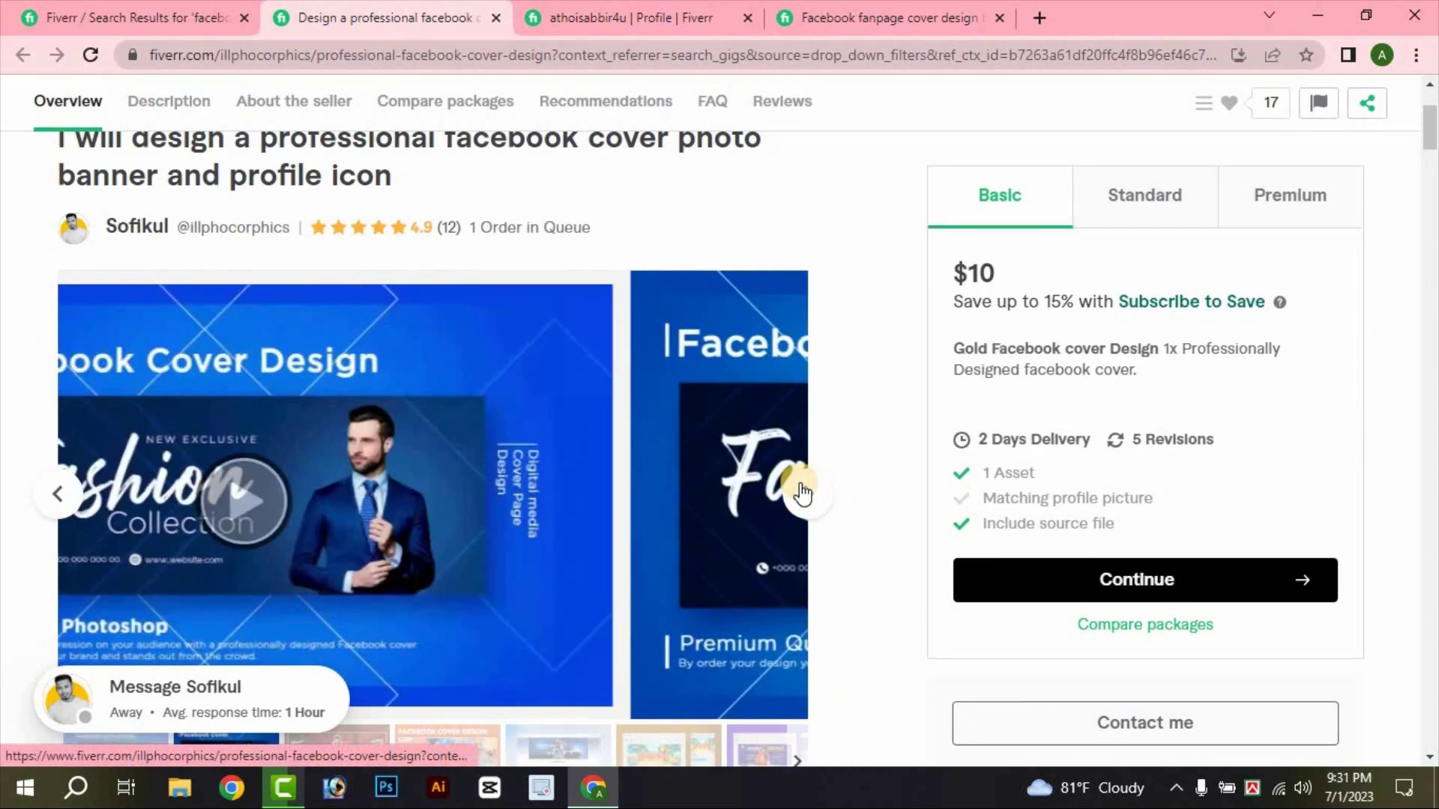
pyautogui.scroll(-1, 818, 452)
pyautogui.click(813, 392)
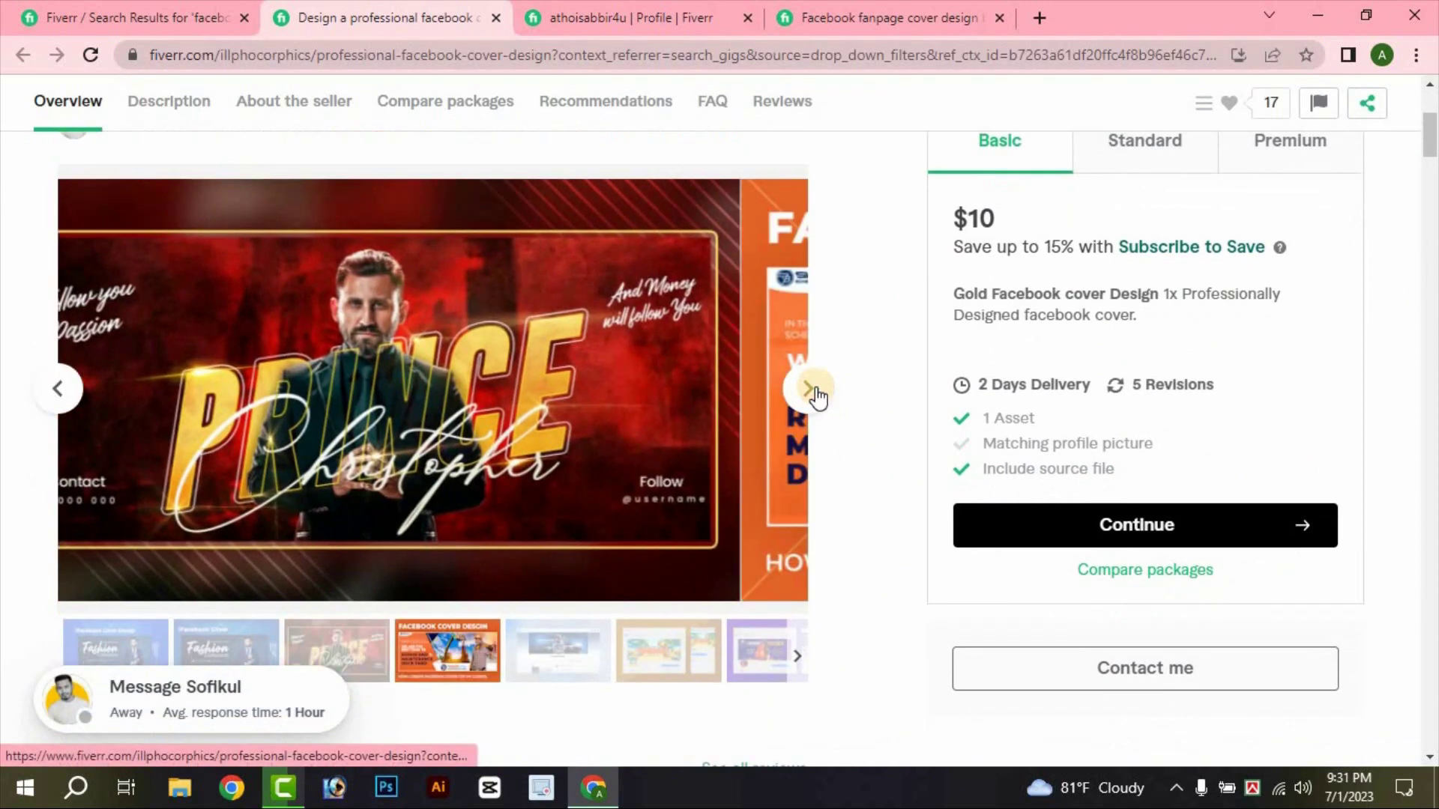
pyautogui.click(815, 392)
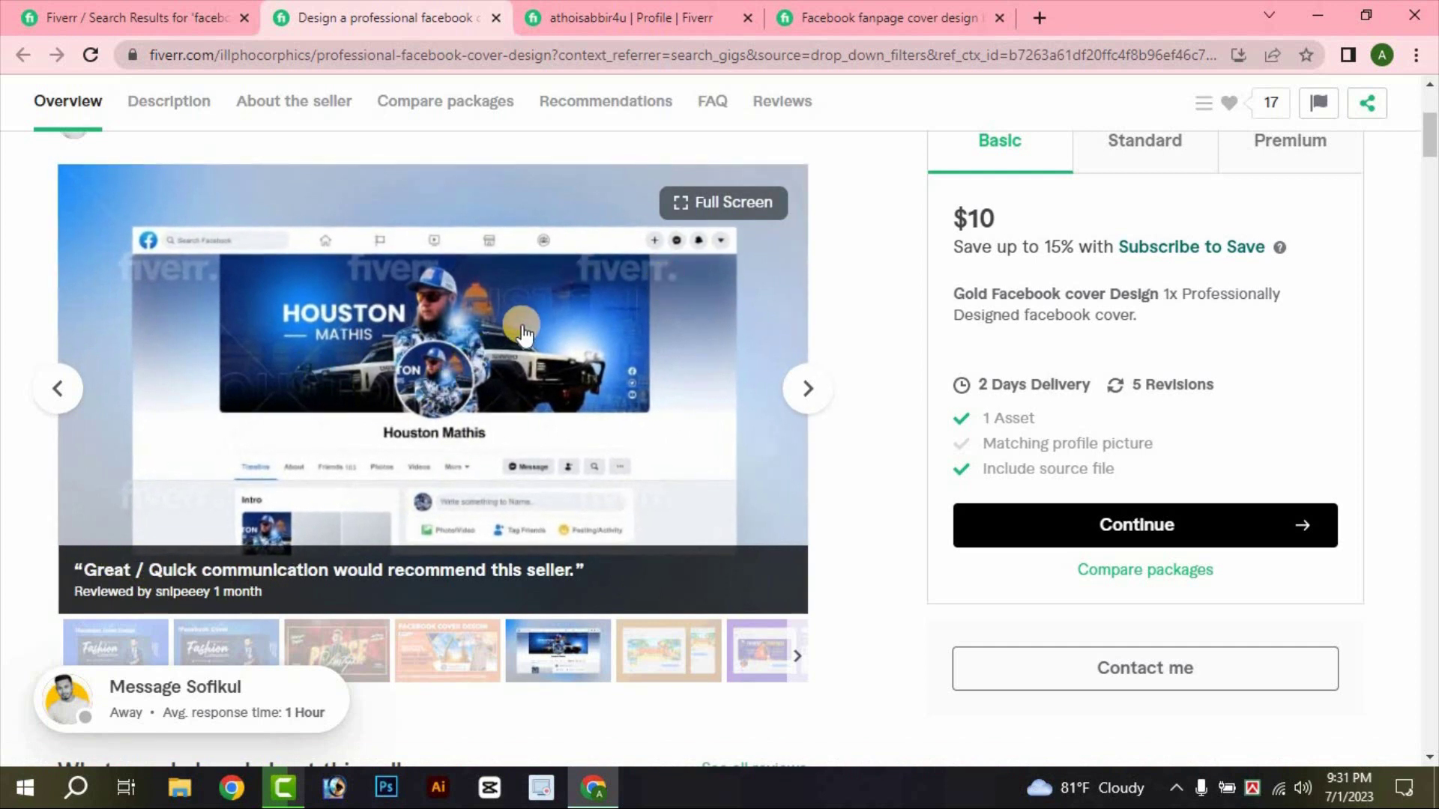
# - Keep paging the portfolio samples past Warrior Woman to the Financial Animal mockup
pyautogui.click(799, 386)
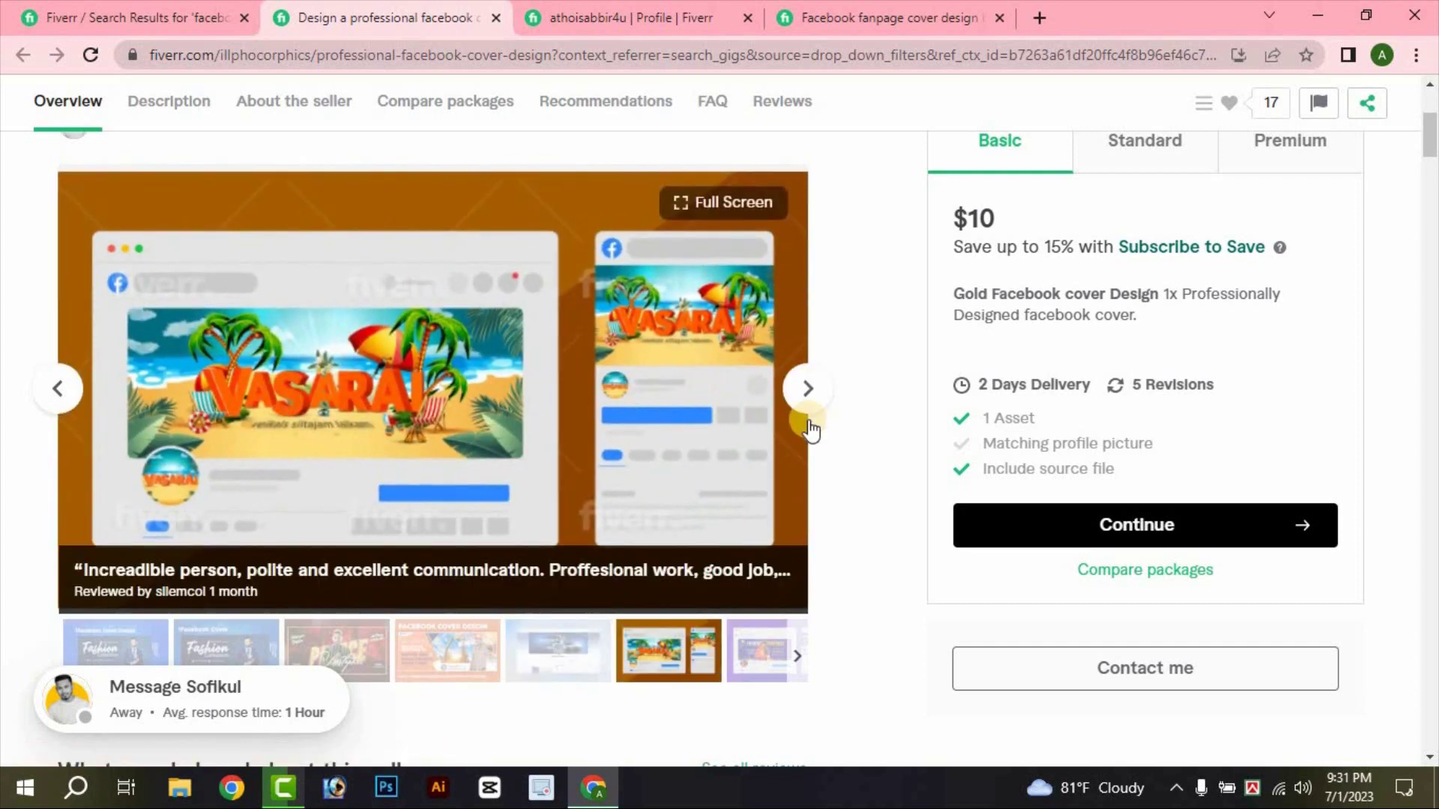
pyautogui.click(813, 384)
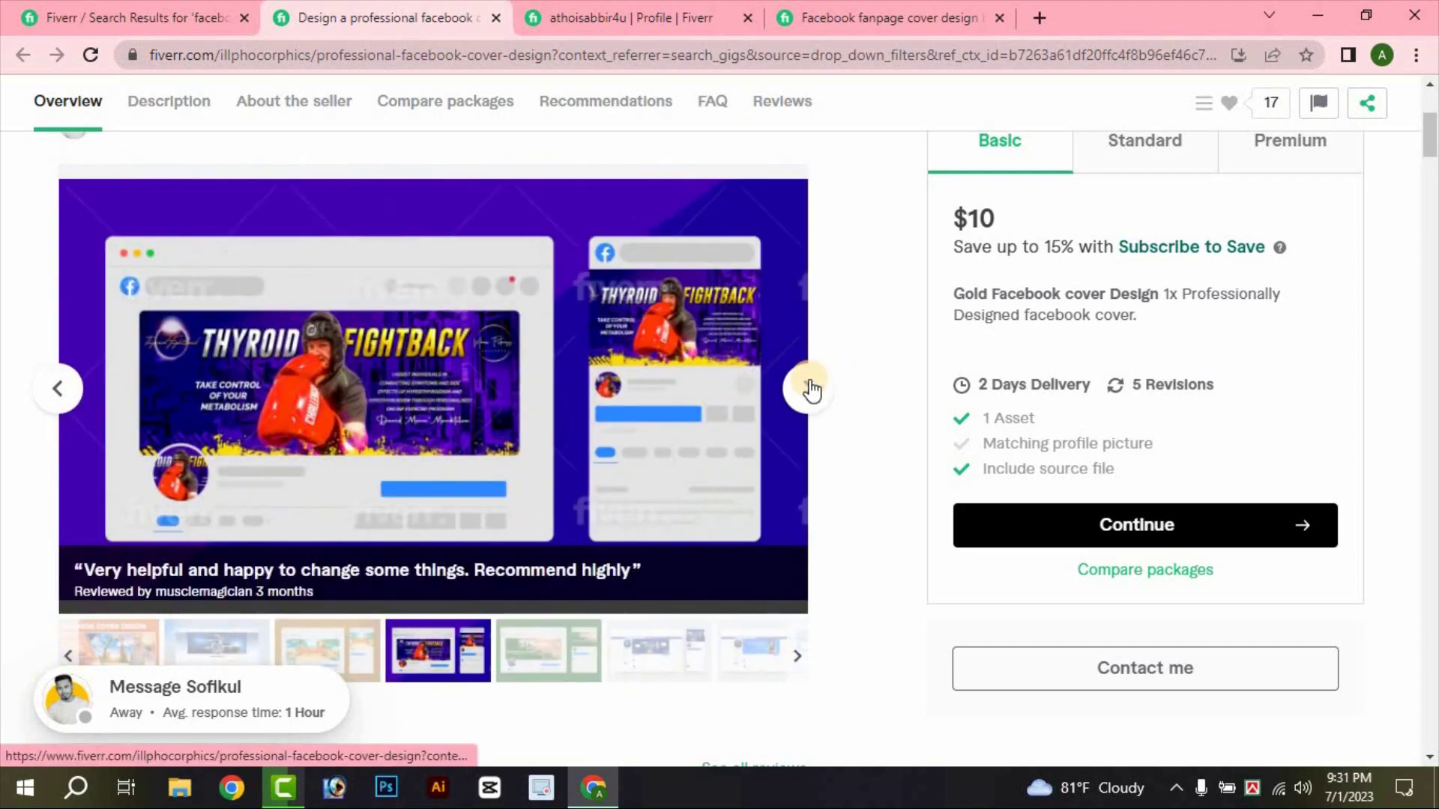
pyautogui.click(811, 389)
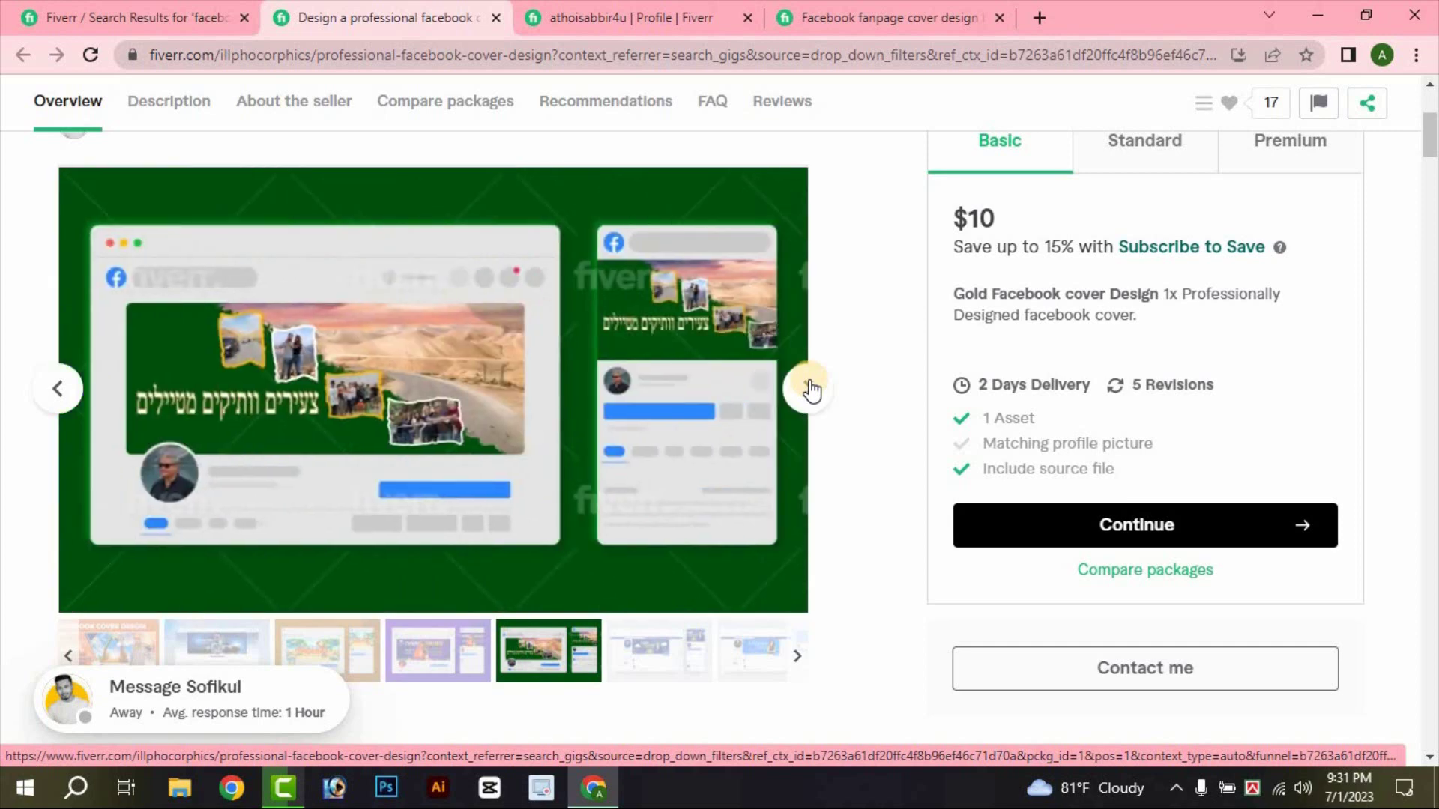
pyautogui.click(809, 387)
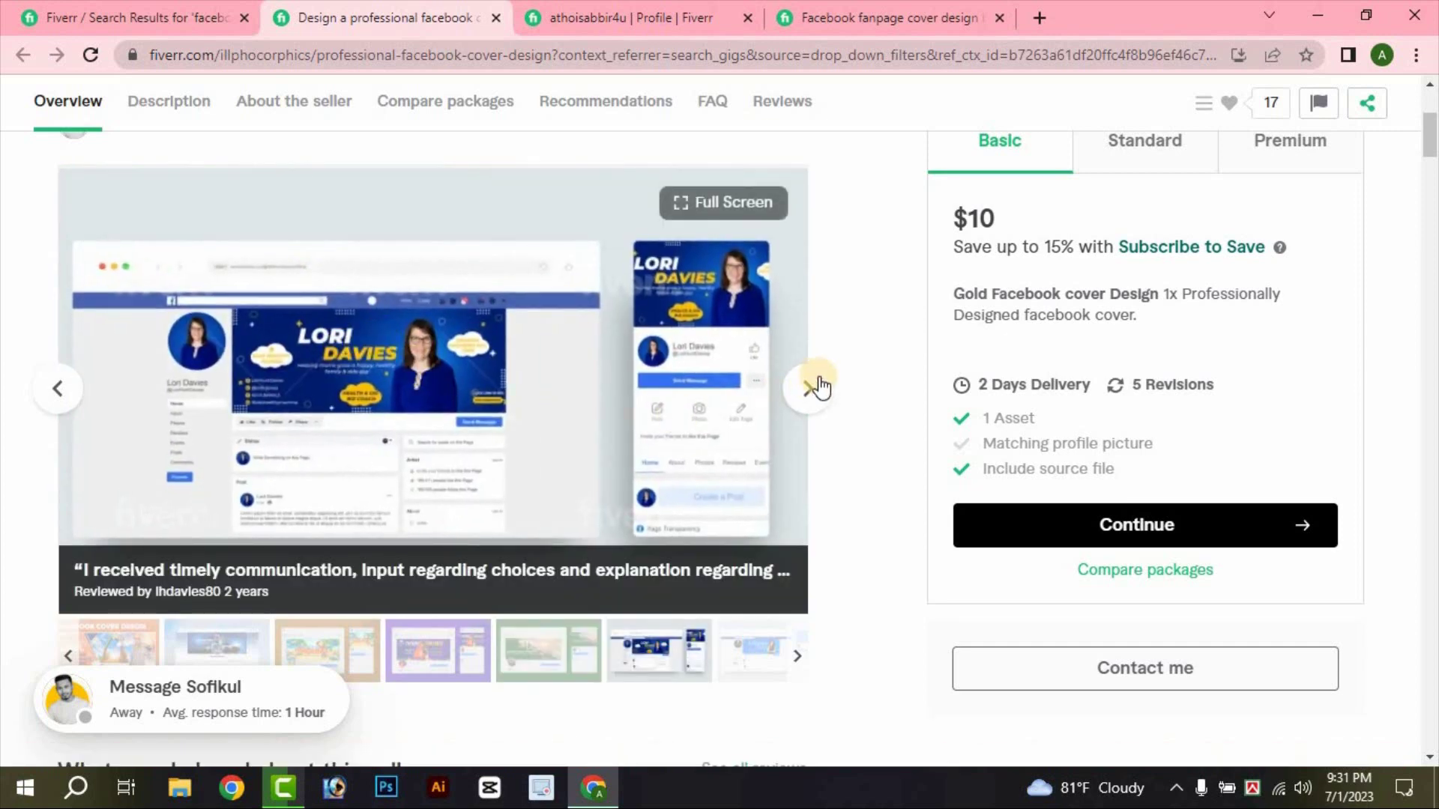
pyautogui.click(813, 385)
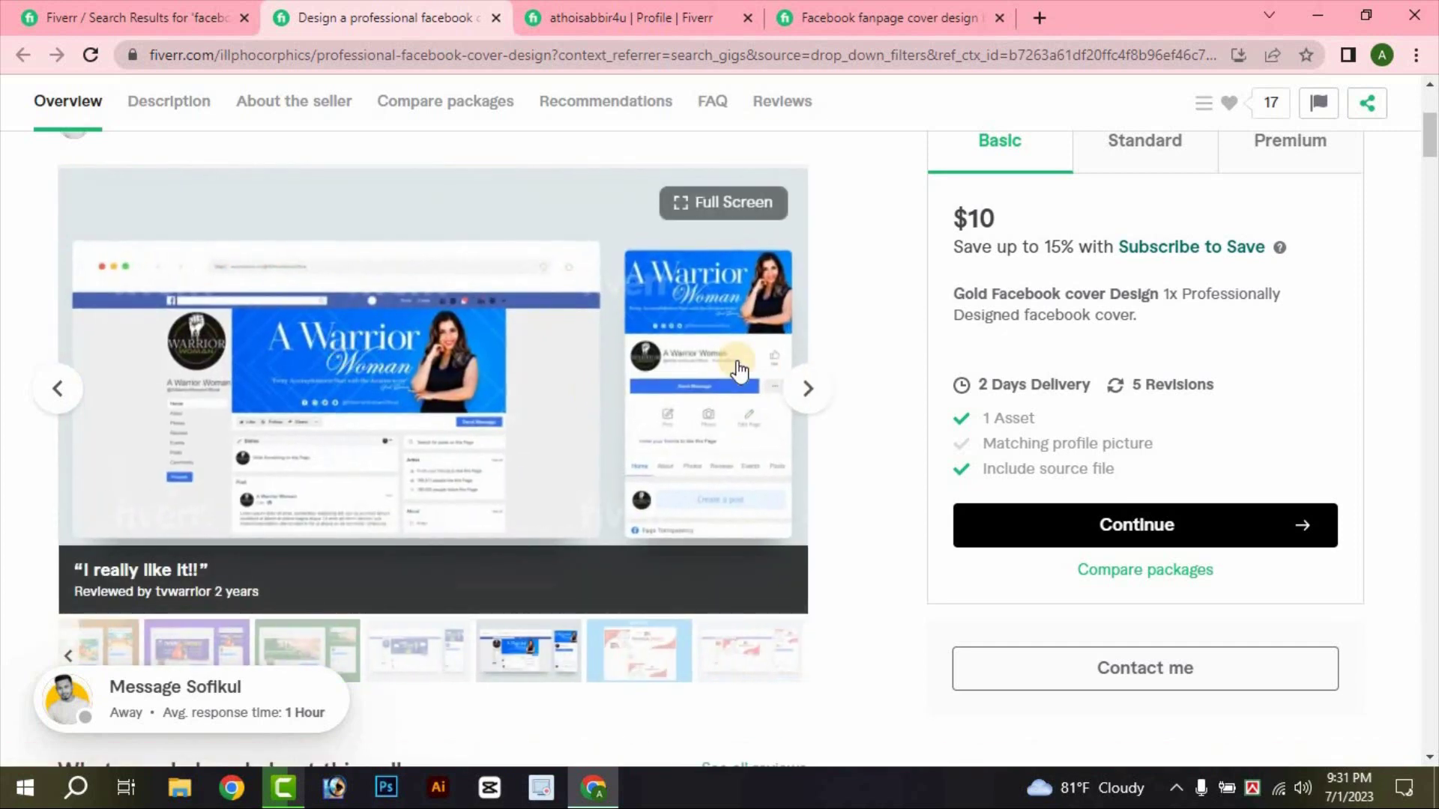
pyautogui.click(808, 397)
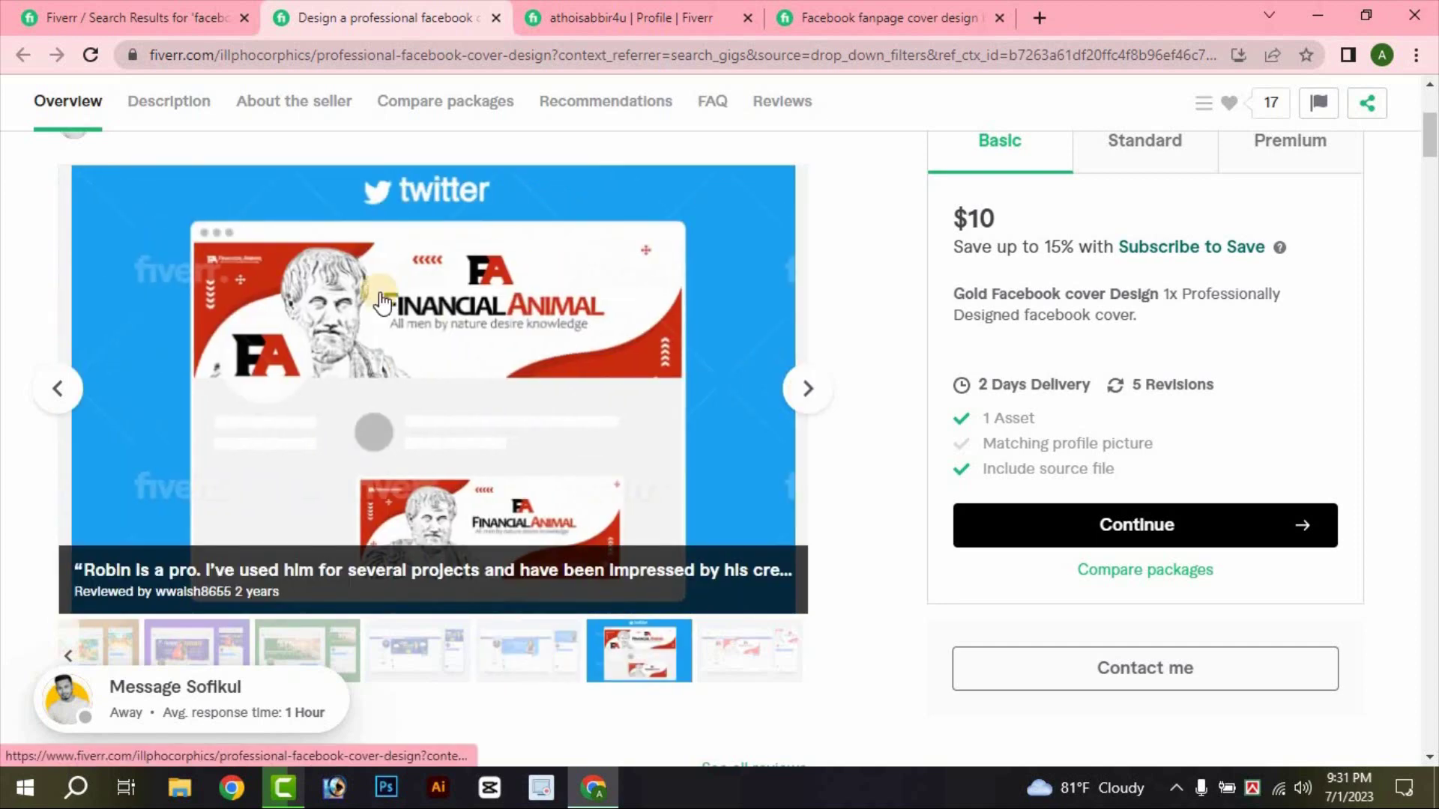
pyautogui.click(823, 388)
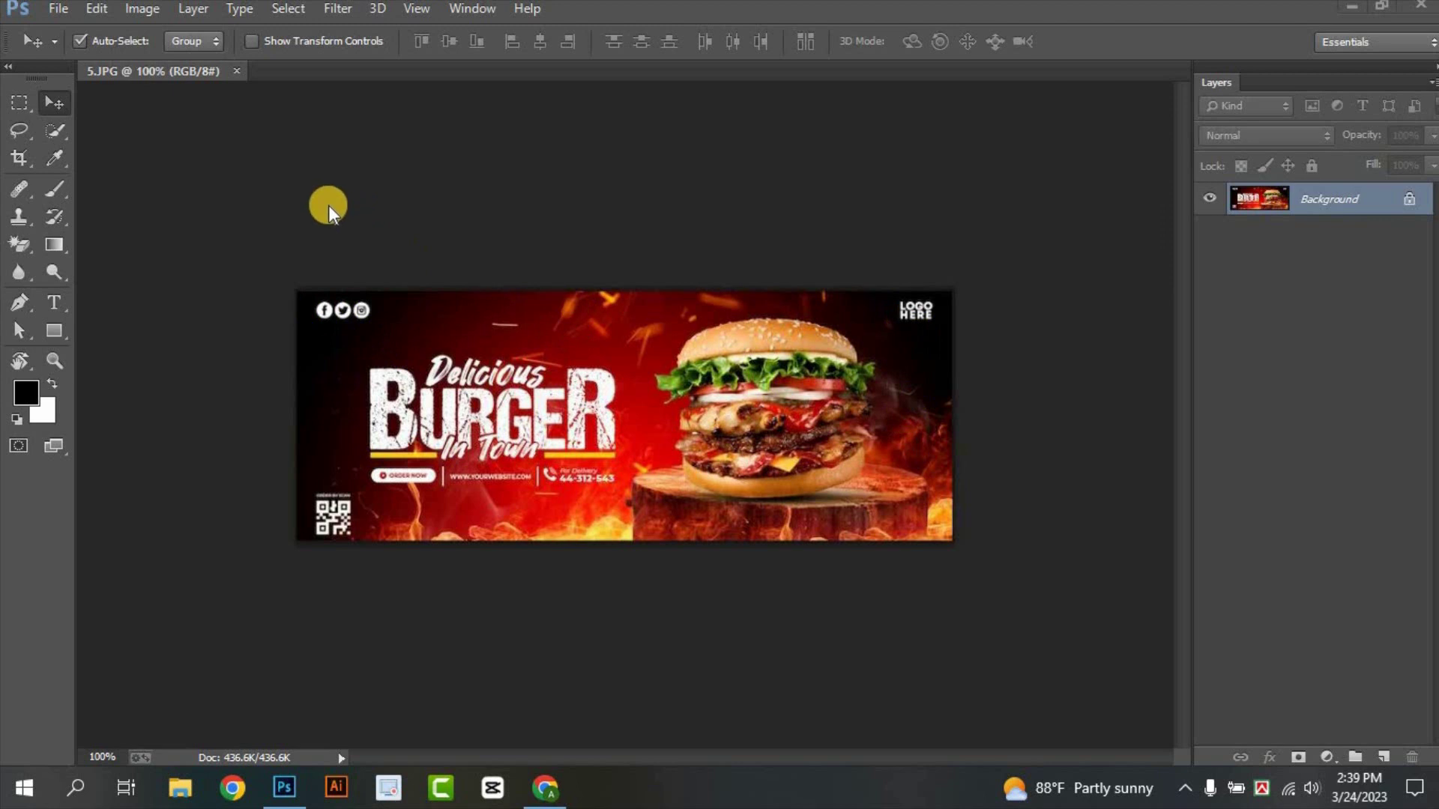
# - Make Untitled-1: 820 × 360 pixels, 300 pixels/inch, white background contents
pyautogui.click(59, 13)
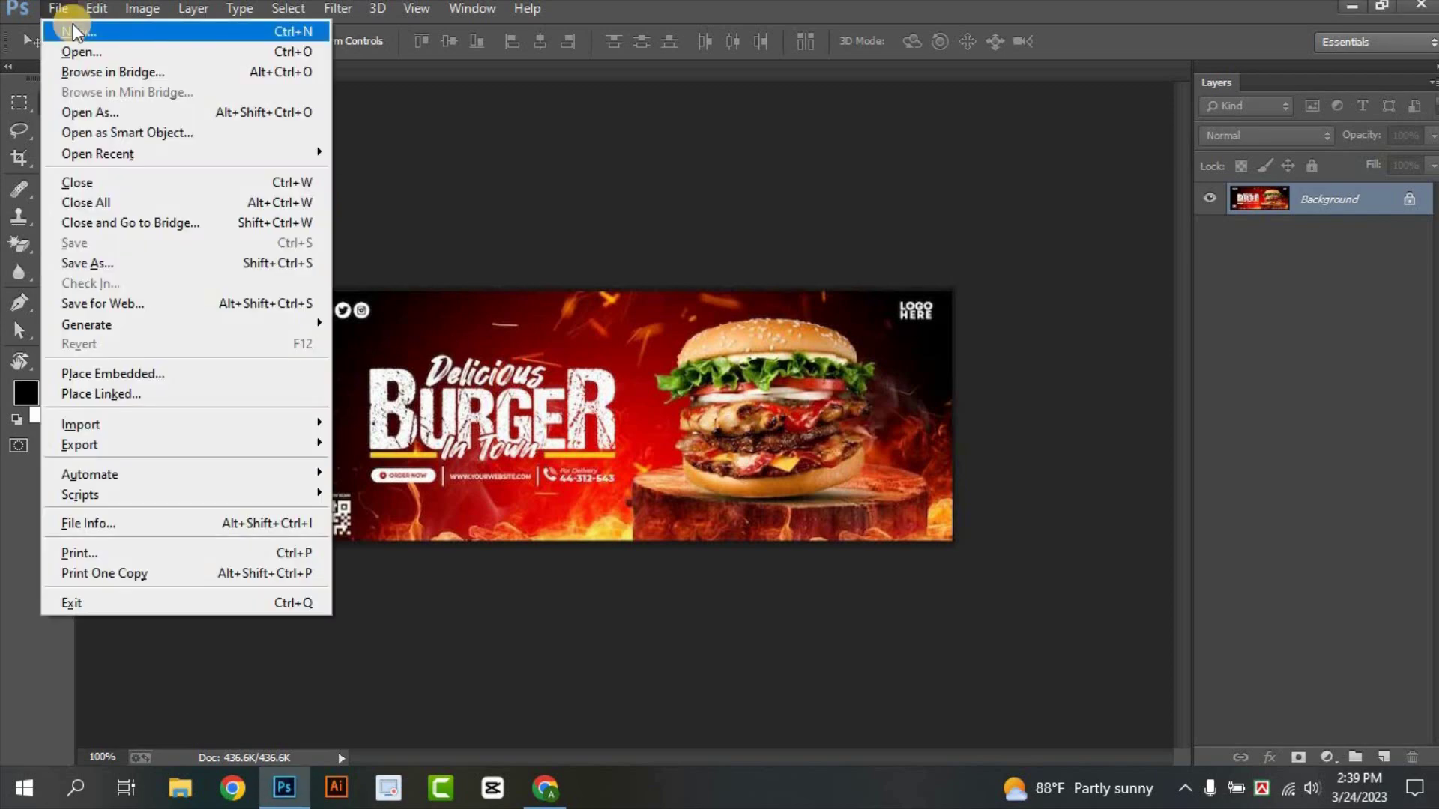
pyautogui.click(53, 30)
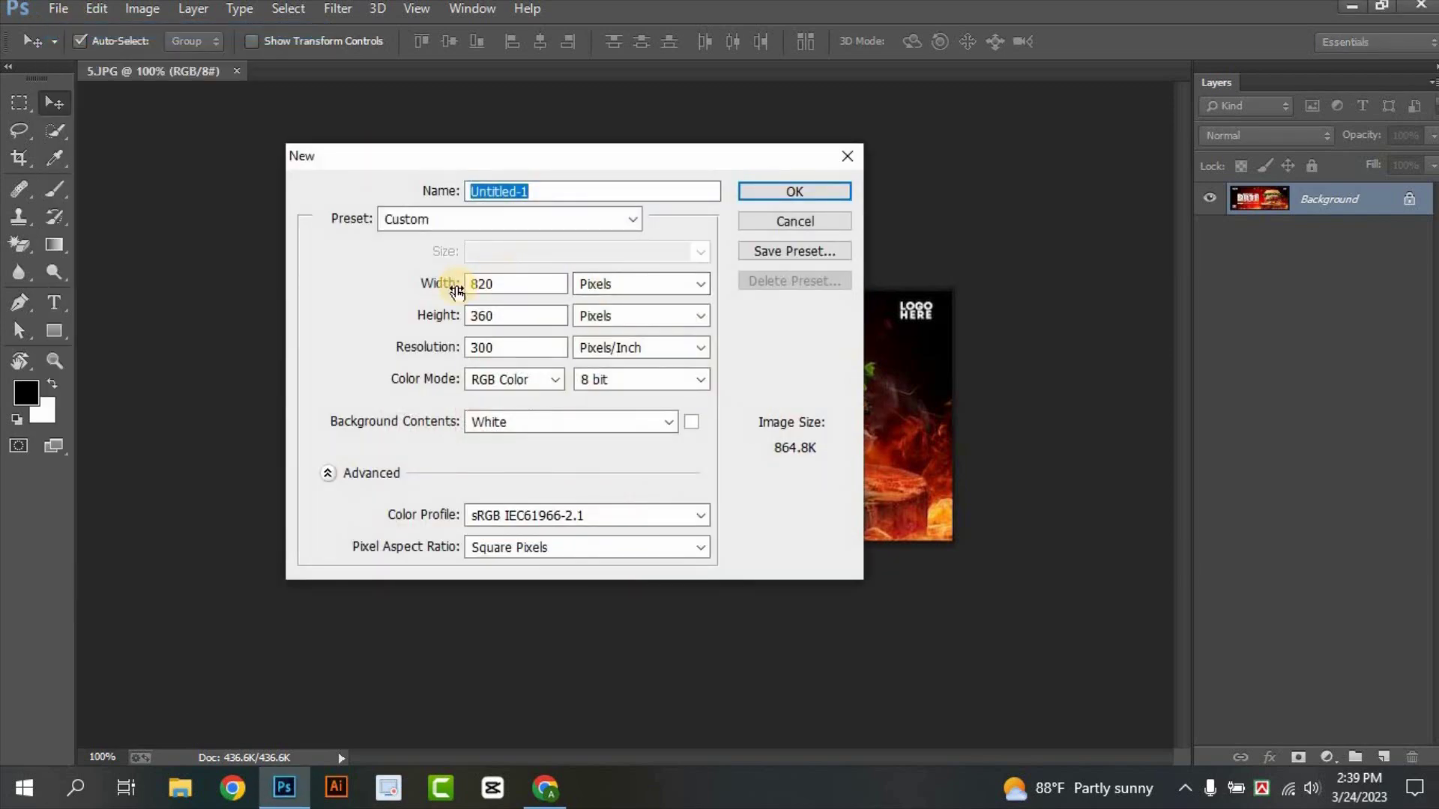
pyautogui.click(514, 284)
pyautogui.click(419, 287)
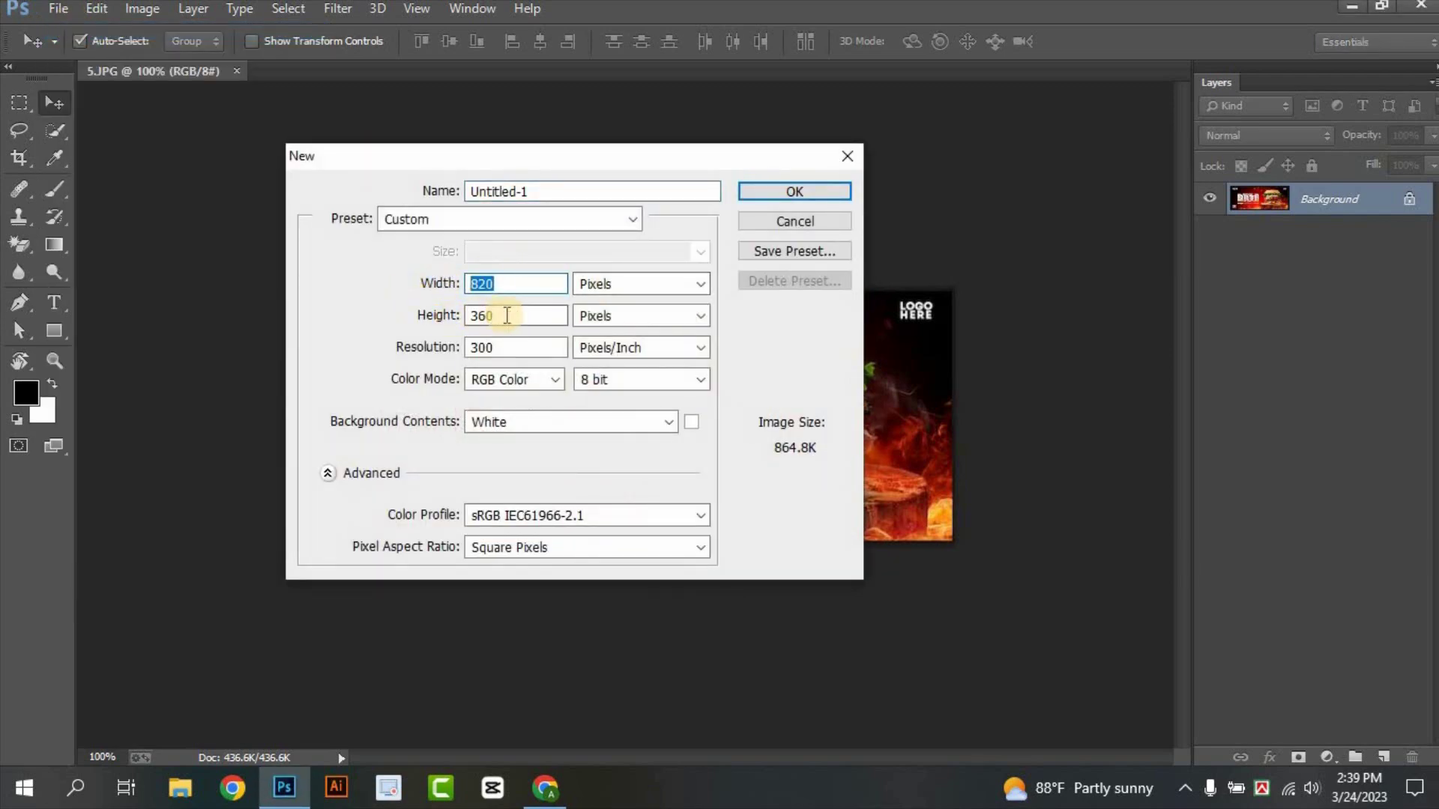
pyautogui.press('Tab')
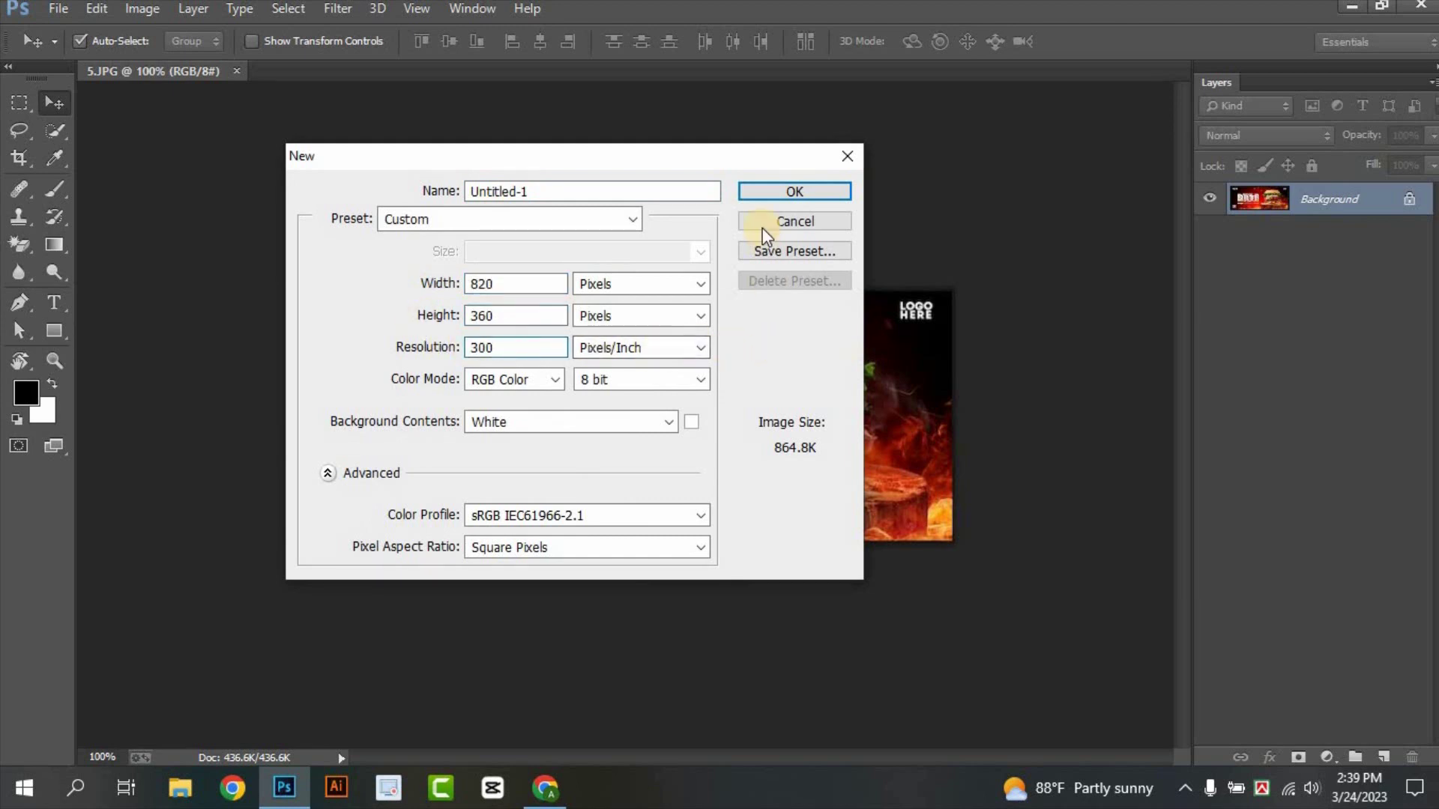
pyautogui.click(762, 196)
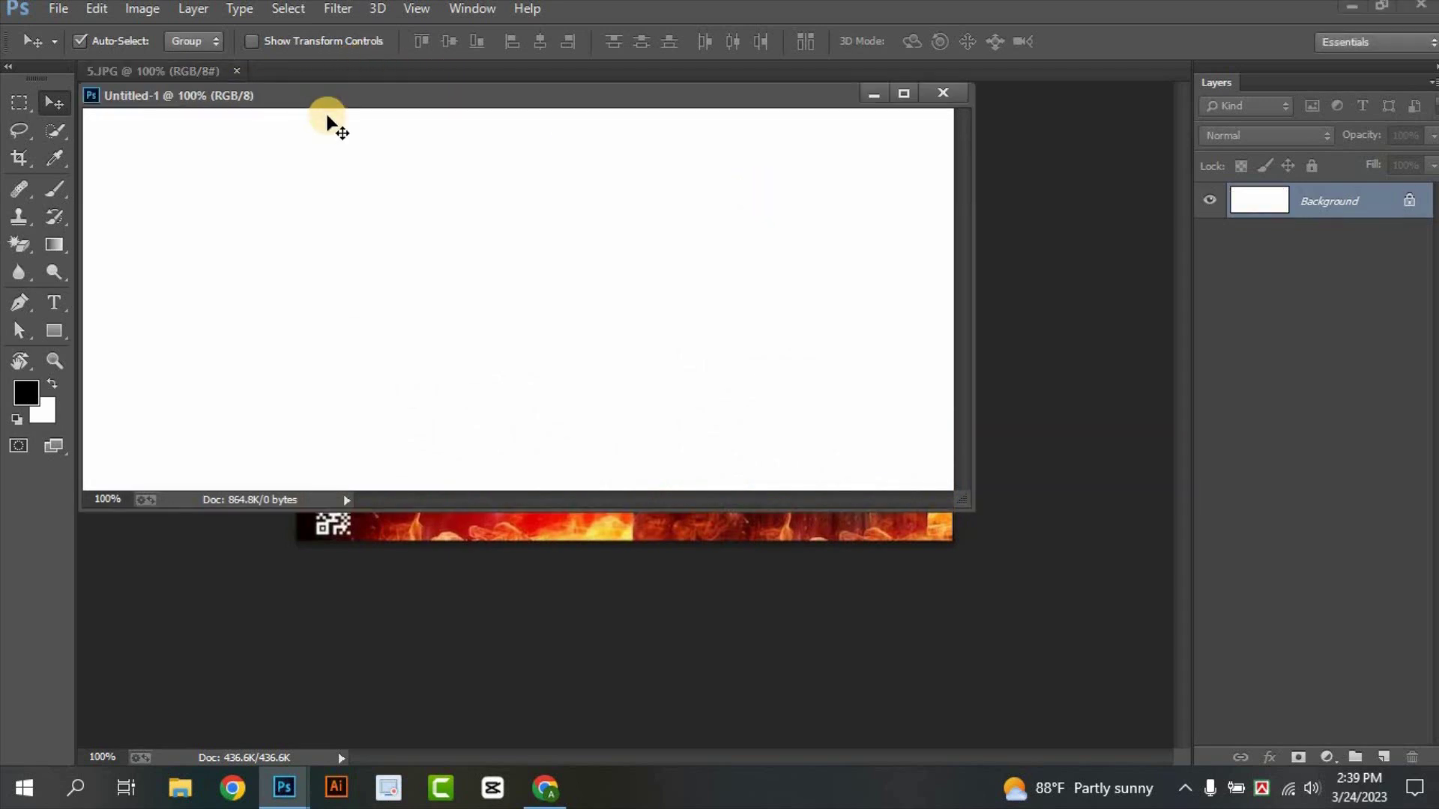
# - Dock Untitled-1 as a tab, unlock 5.JPG's Background layer, and drag the burger image into Untitled-1
pyautogui.moveTo(330, 101); pyautogui.dragTo(488, 68)
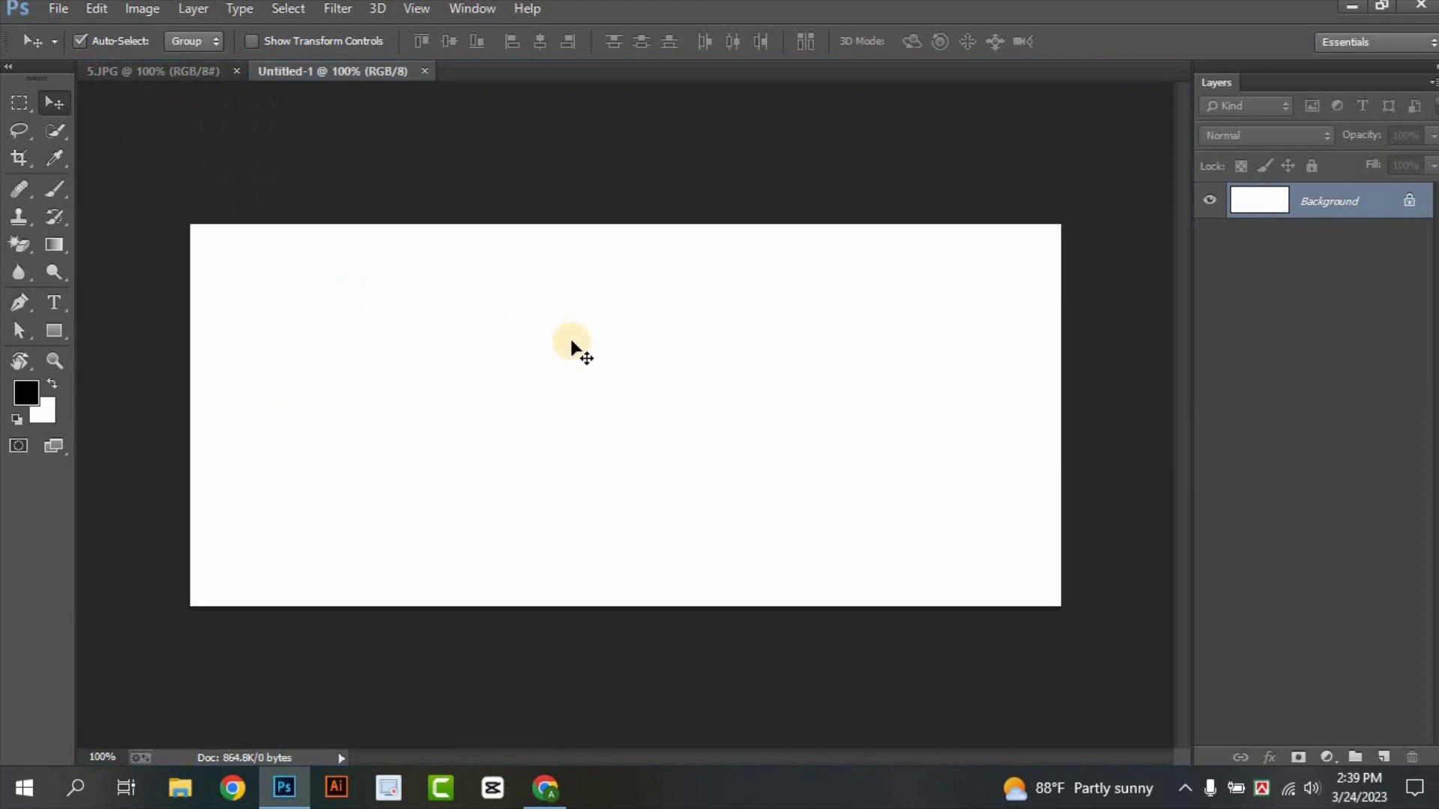
pyautogui.click(201, 73)
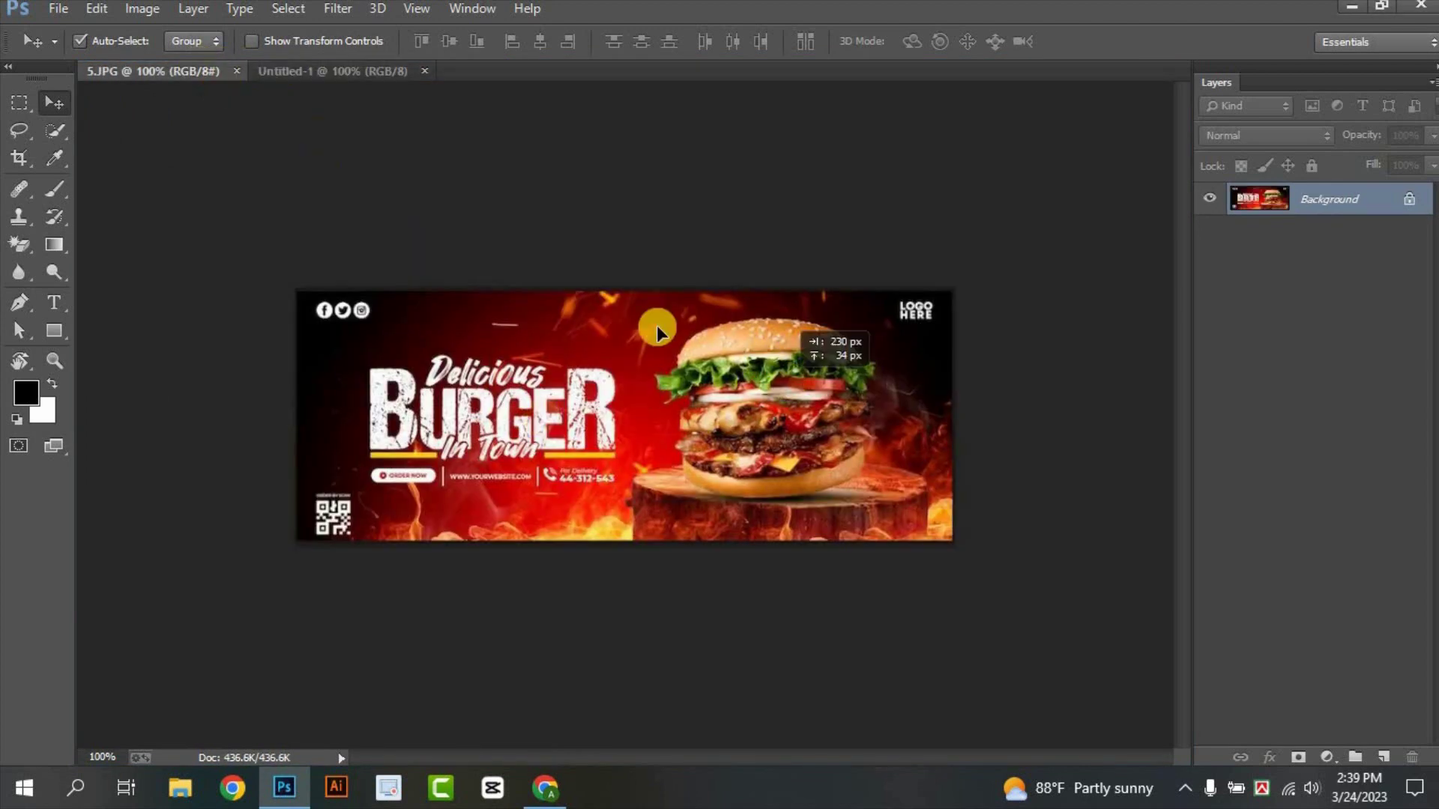
pyautogui.moveTo(686, 352); pyautogui.dragTo(1342, 208)
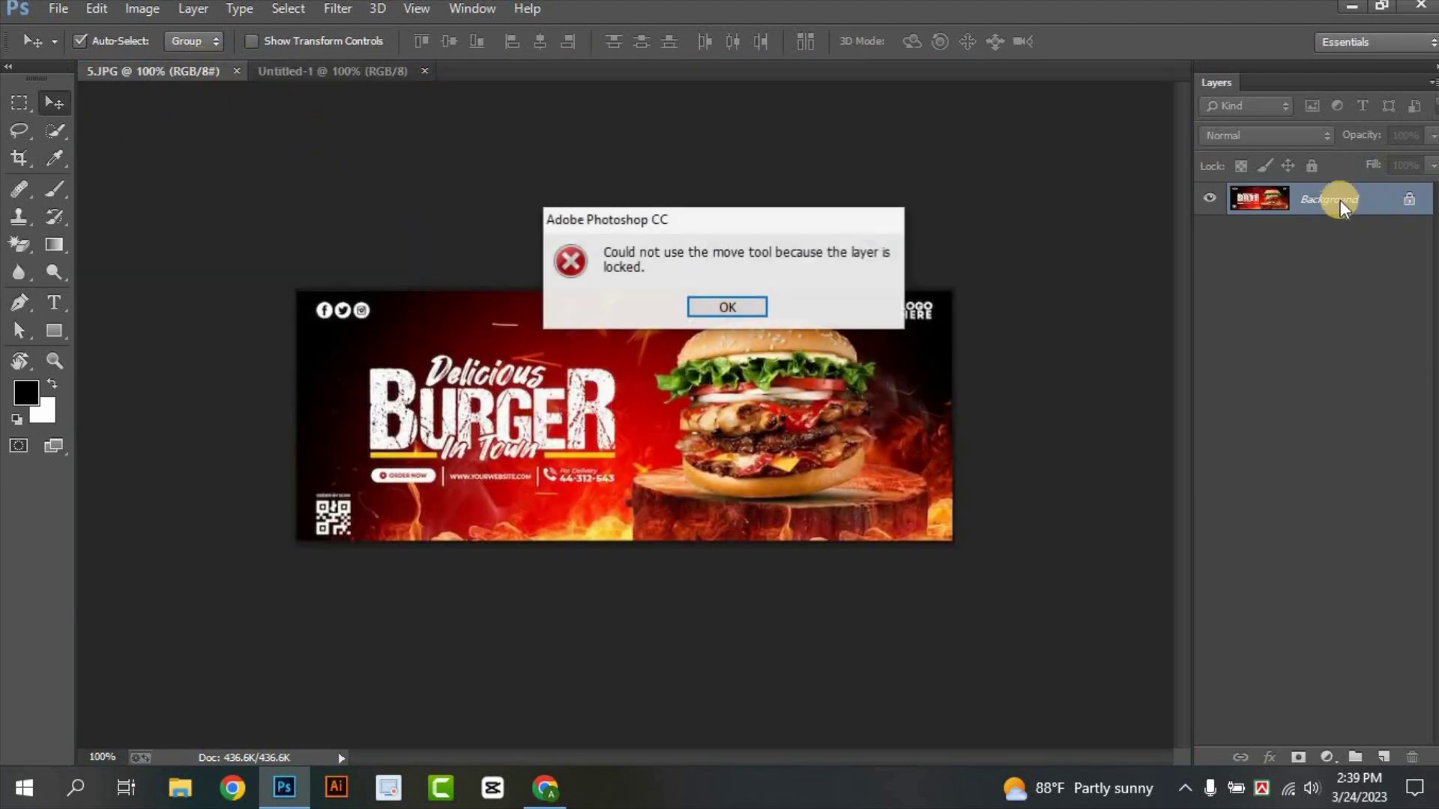
pyautogui.click(756, 308)
pyautogui.click(1409, 199)
pyautogui.moveTo(756, 624)
pyautogui.mouseDown()
pyautogui.moveTo(425, 80)
pyautogui.moveTo(609, 448)
pyautogui.mouseUp()
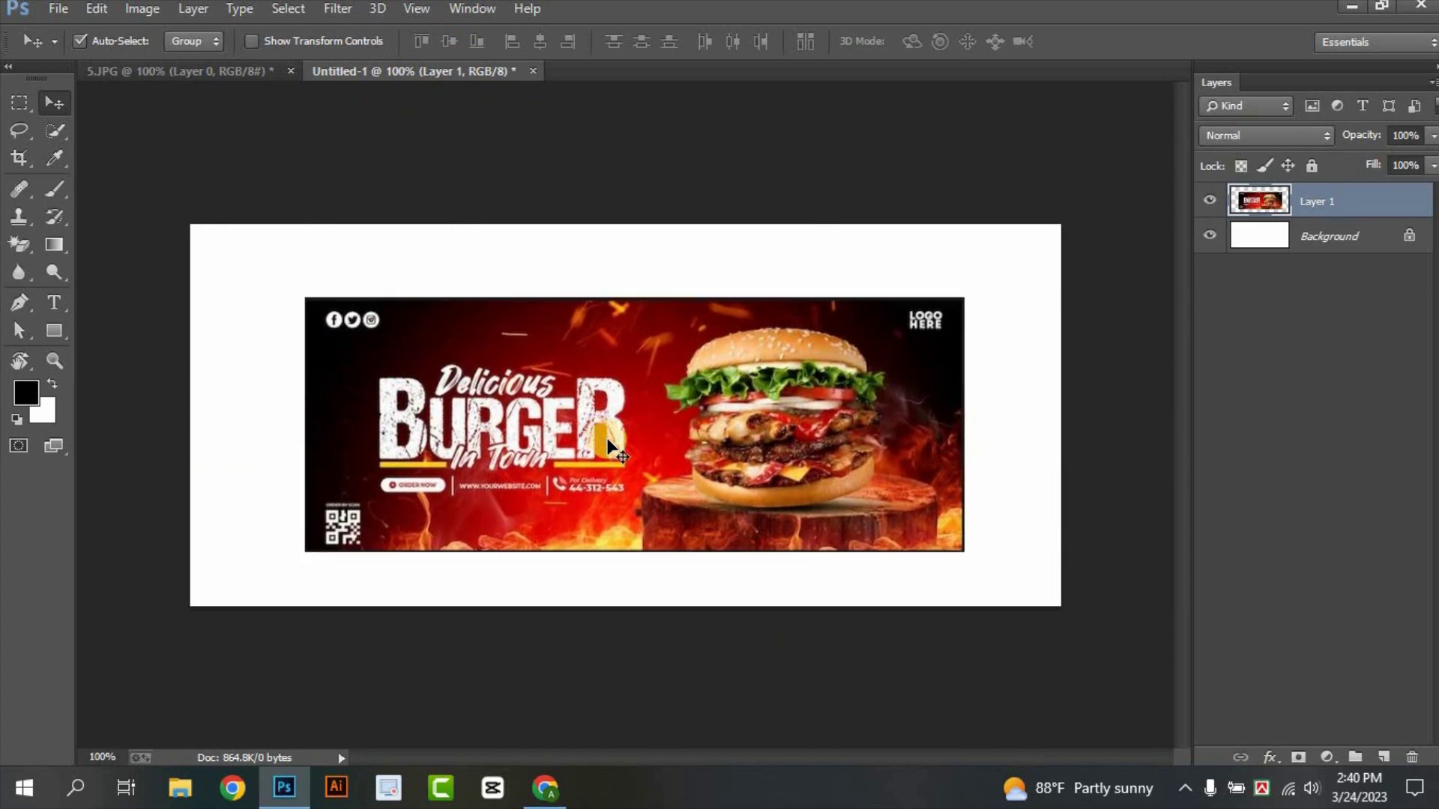
# - Scale the burger layer to about half size in the top-left corner, then select the Background layer
pyautogui.hotkey('ctrl', 't')
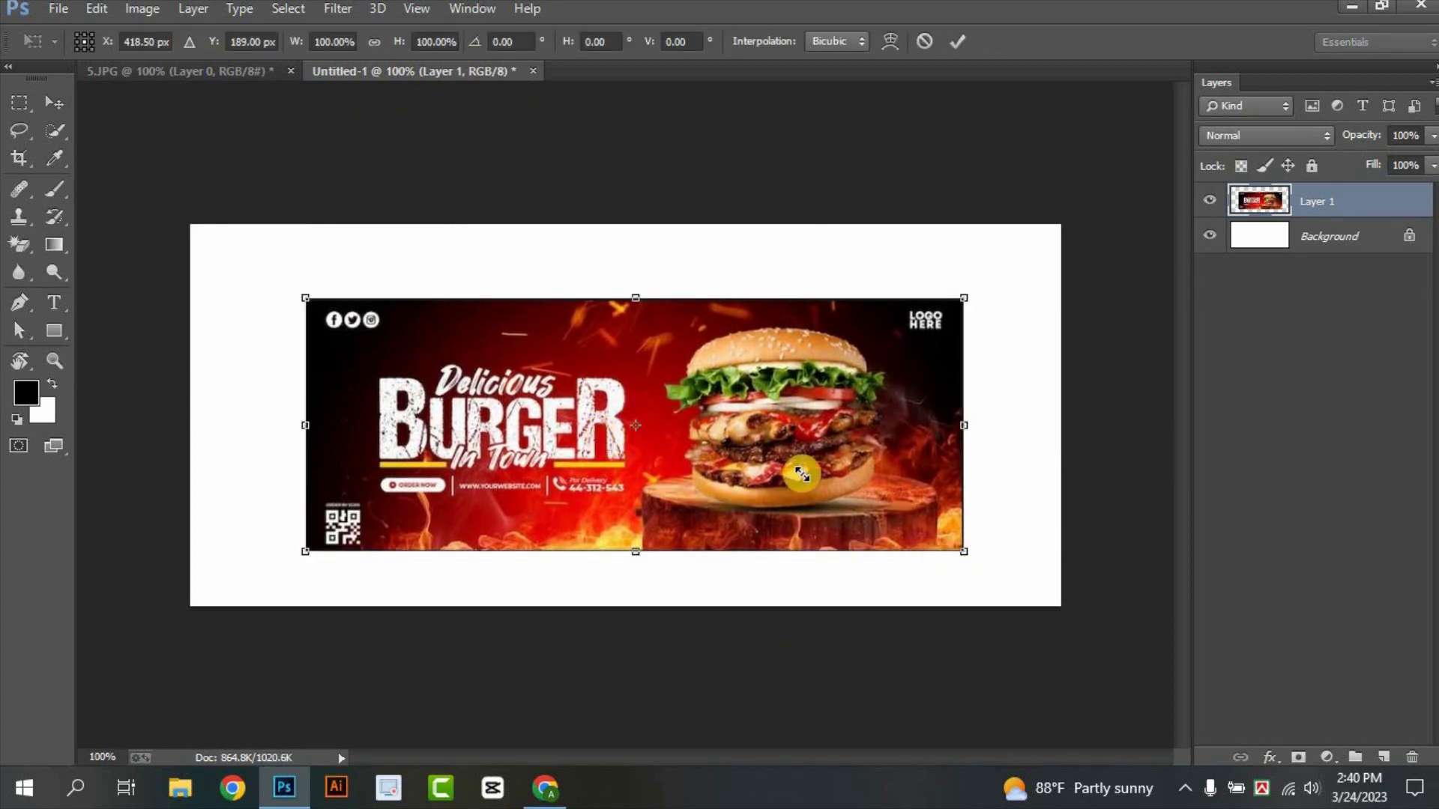
pyautogui.moveTo(957, 547); pyautogui.dragTo(615, 416)
pyautogui.moveTo(494, 356); pyautogui.dragTo(409, 307)
pyautogui.press('Return')
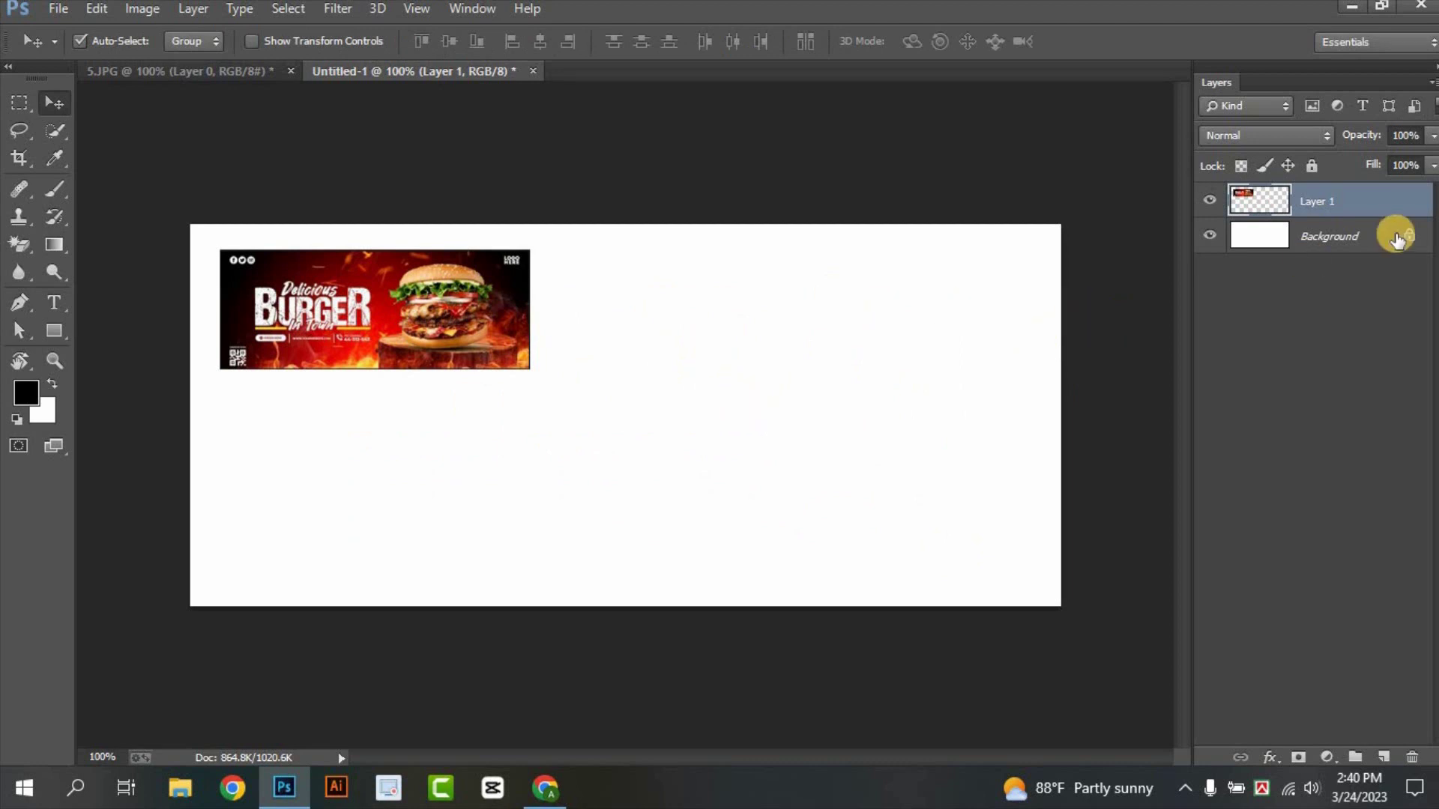
pyautogui.click(1313, 246)
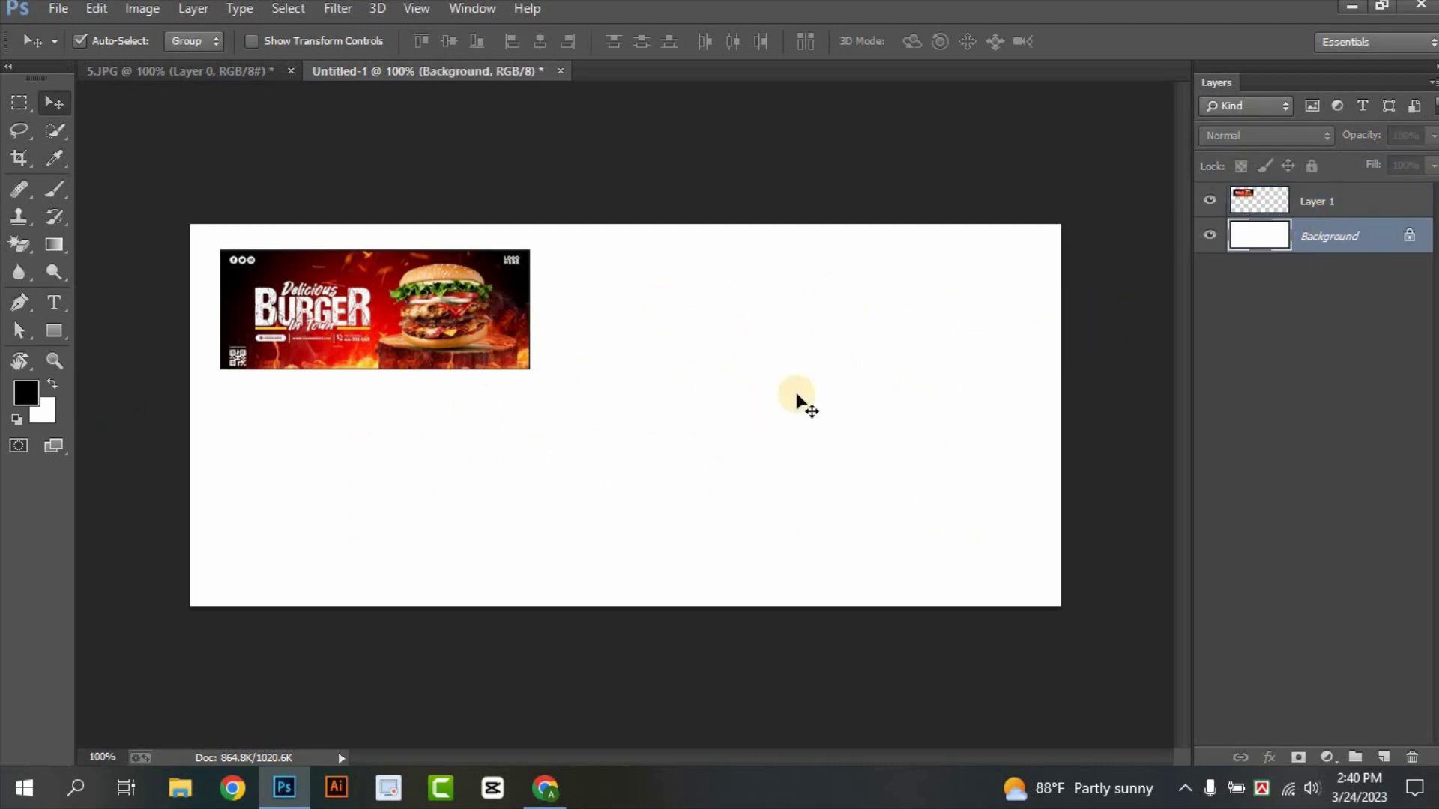
# - Sample black as the background colour and fill the Background layer with it
pyautogui.click(48, 411)
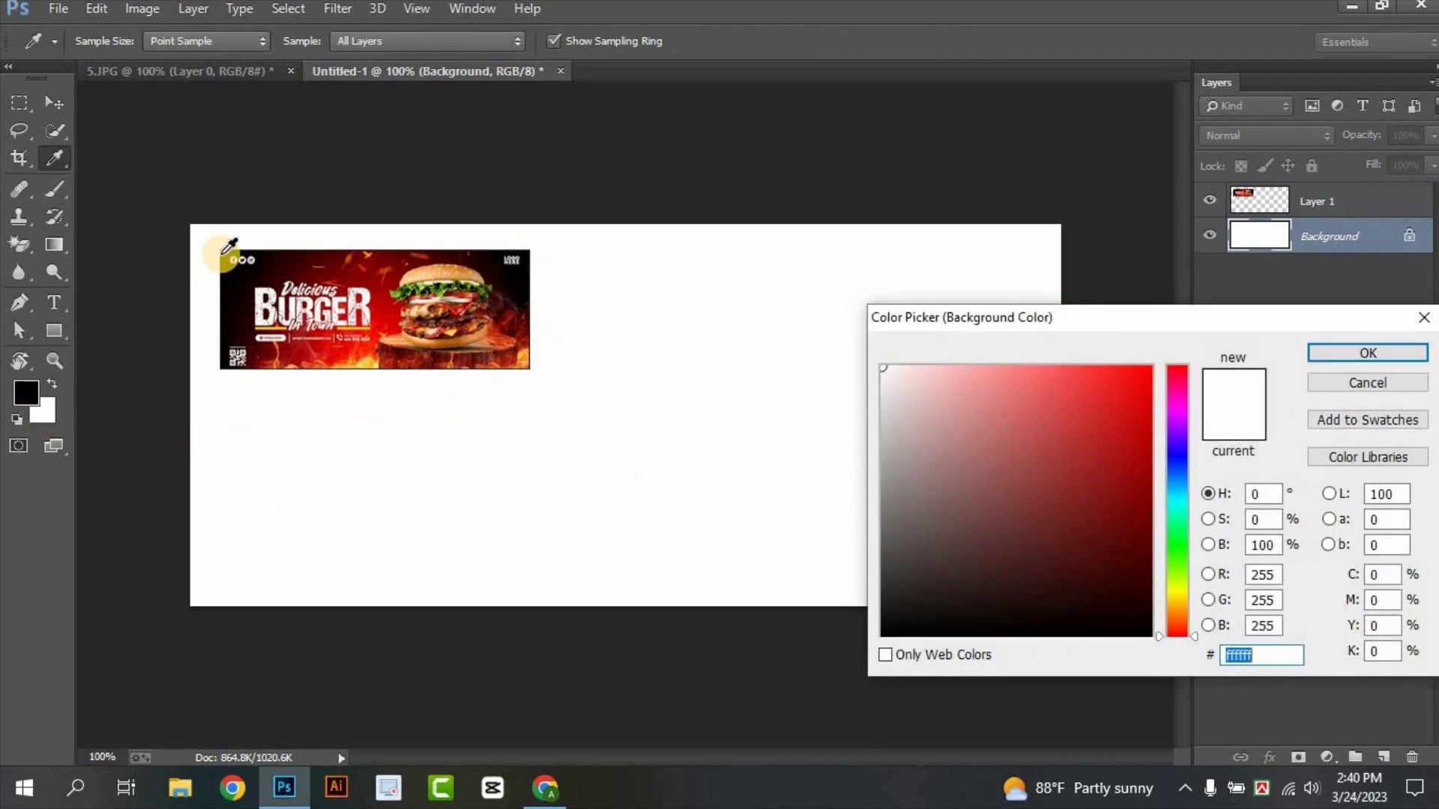
pyautogui.click(223, 252)
pyautogui.click(1360, 356)
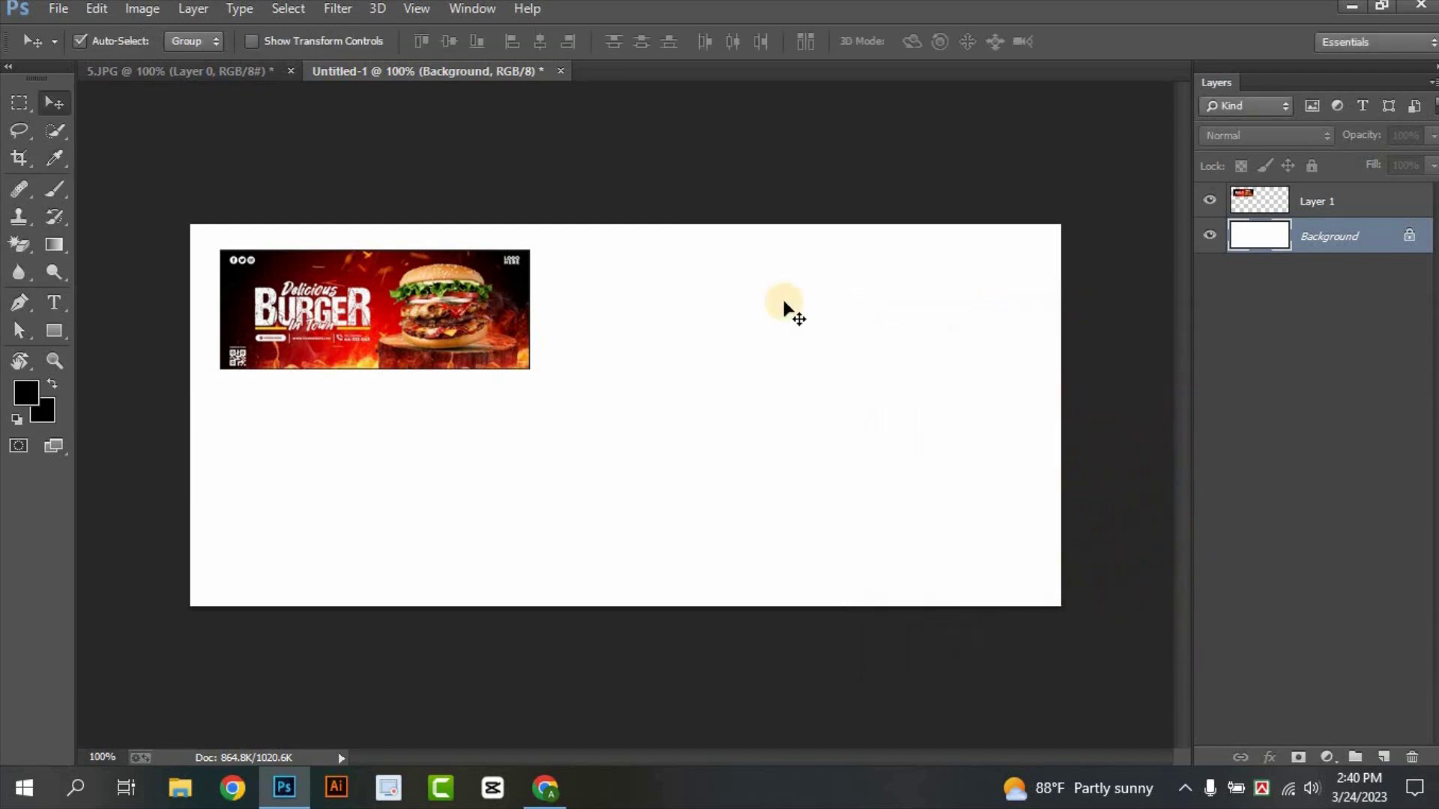
pyautogui.hotkey('ctrl', 'BackSpace')
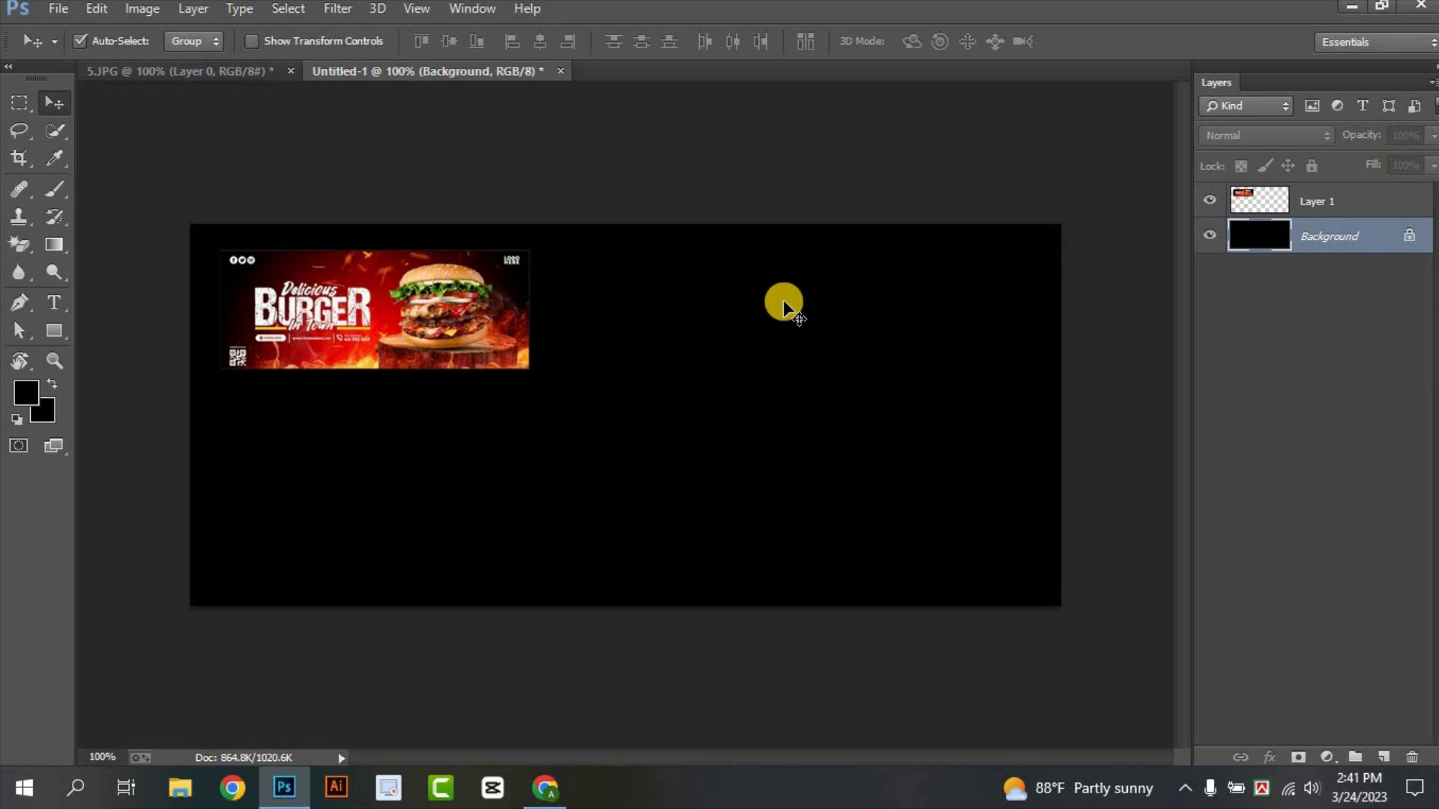
# - Add an empty Layer 2 and pick the soft round Brush preset
pyautogui.click(1384, 758)
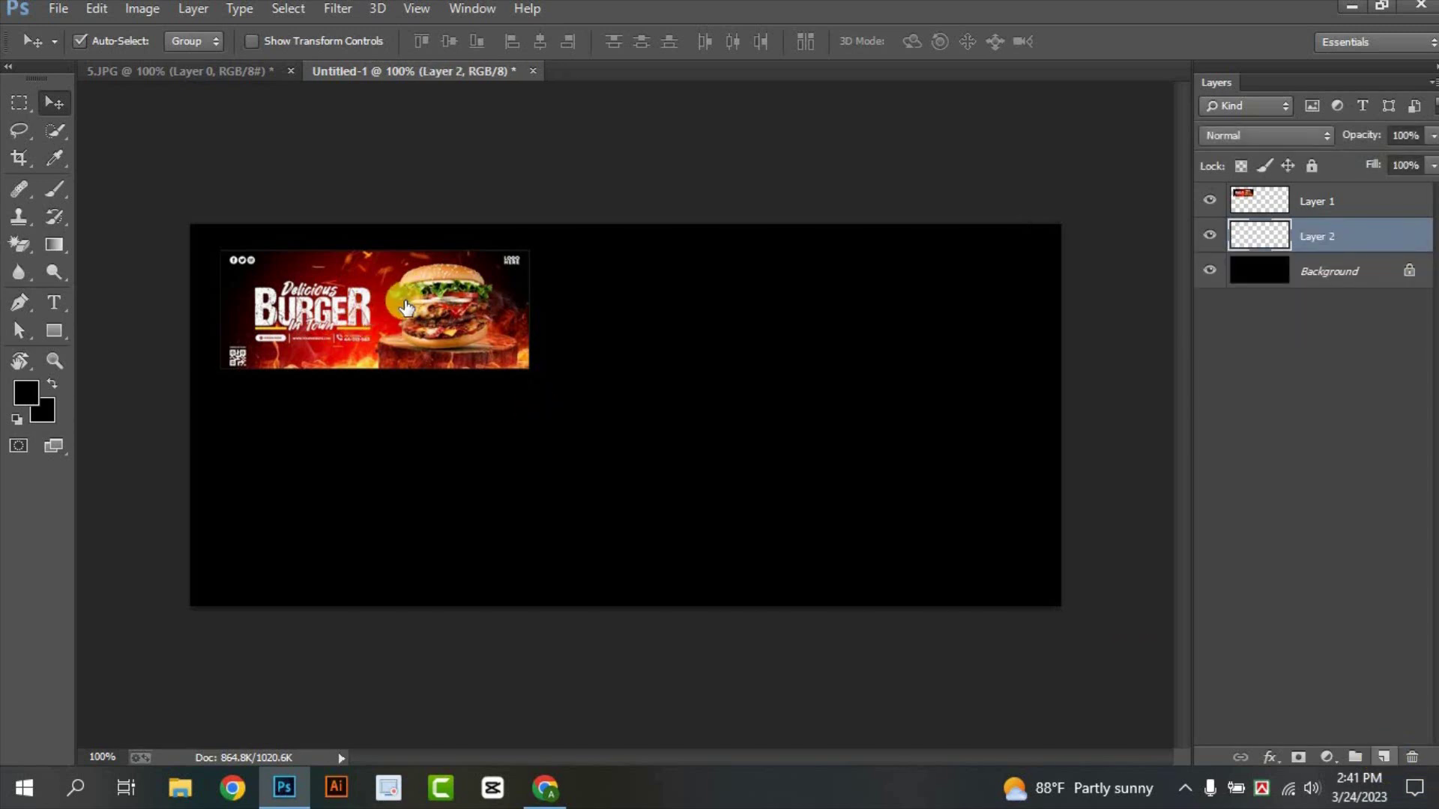
pyautogui.click(55, 188)
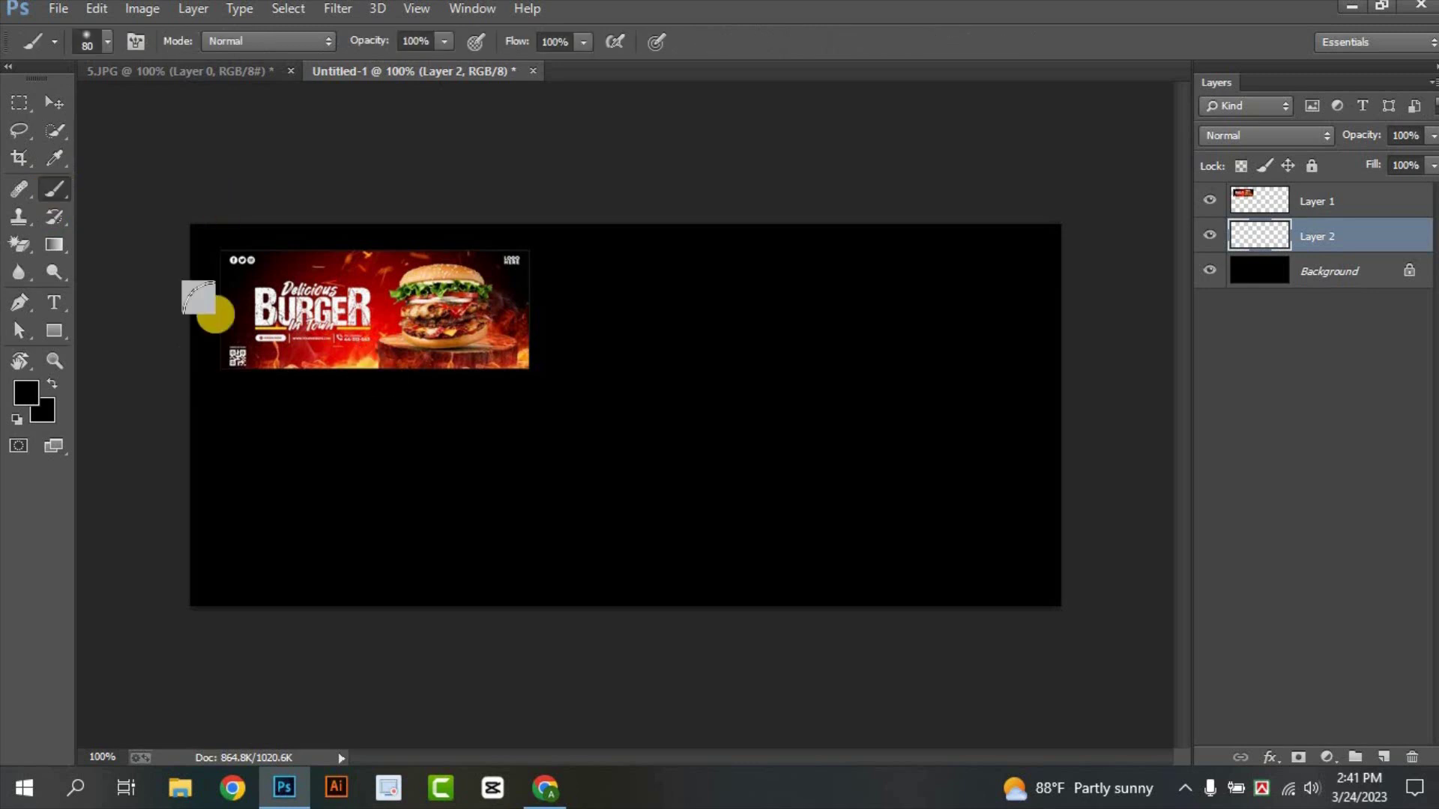
pyautogui.click(107, 41)
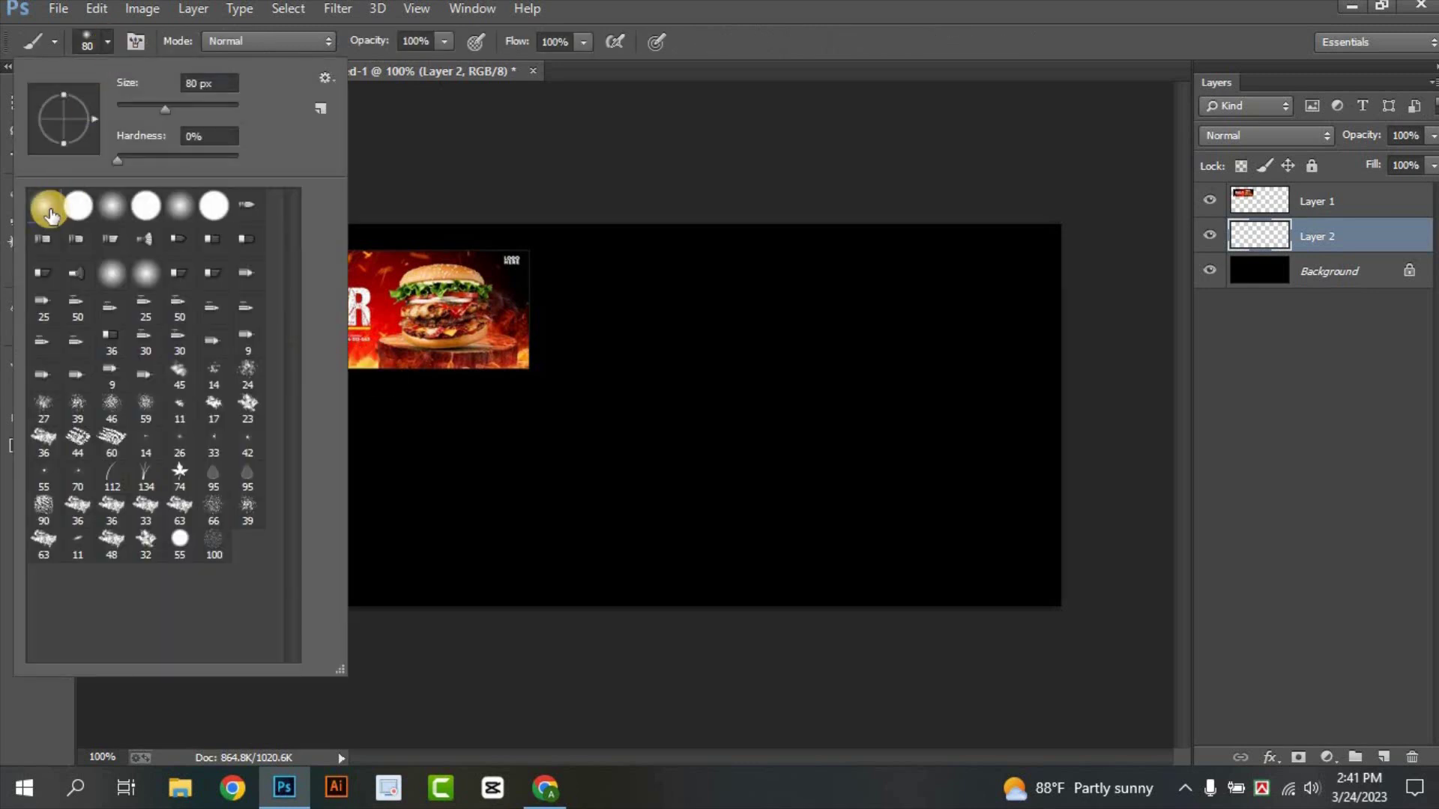
pyautogui.click(48, 211)
pyautogui.click(111, 47)
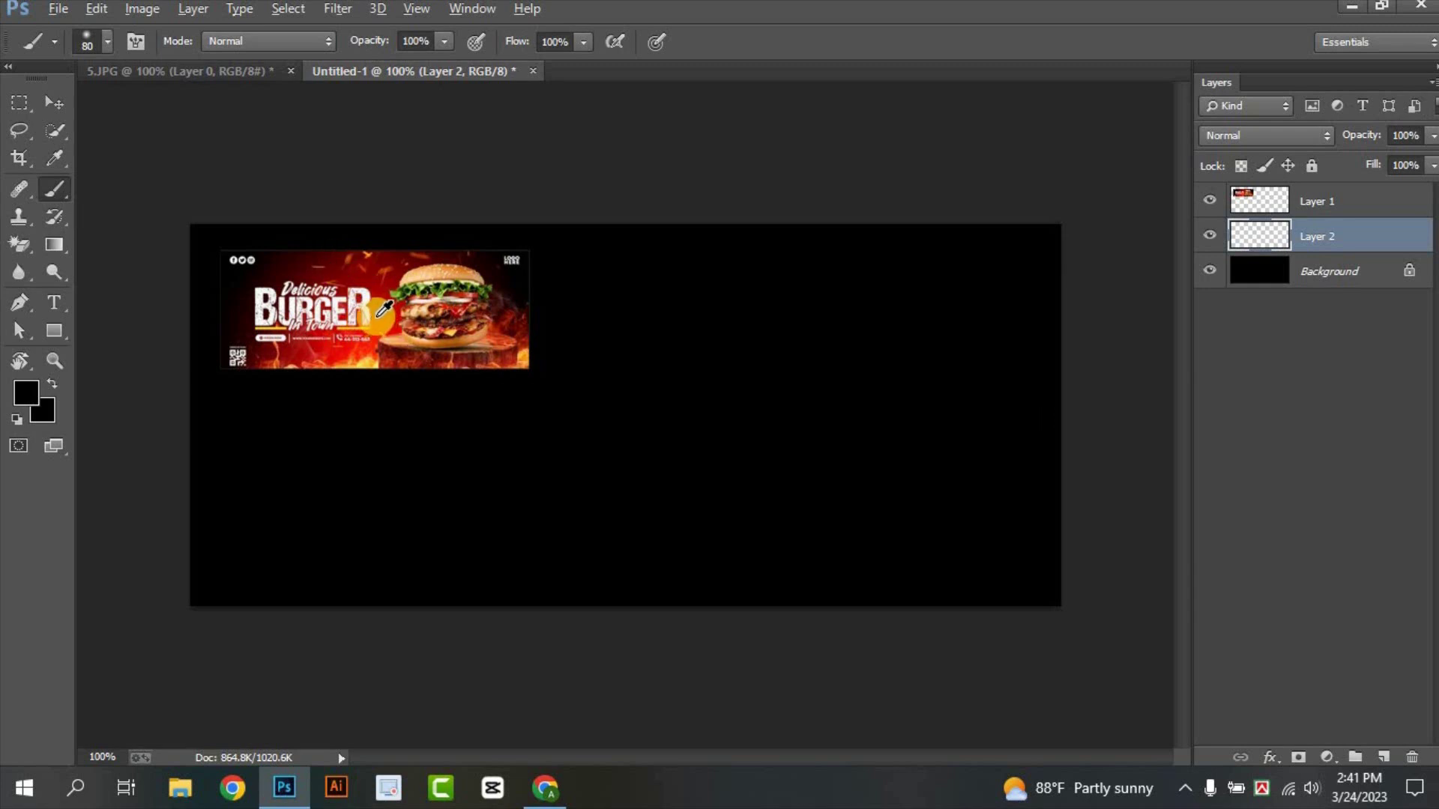
# - Set the paint colour to red and enlarge the brush to 181 px
pyautogui.keyDown('alt'); pyautogui.click(384, 308); pyautogui.keyUp('alt')
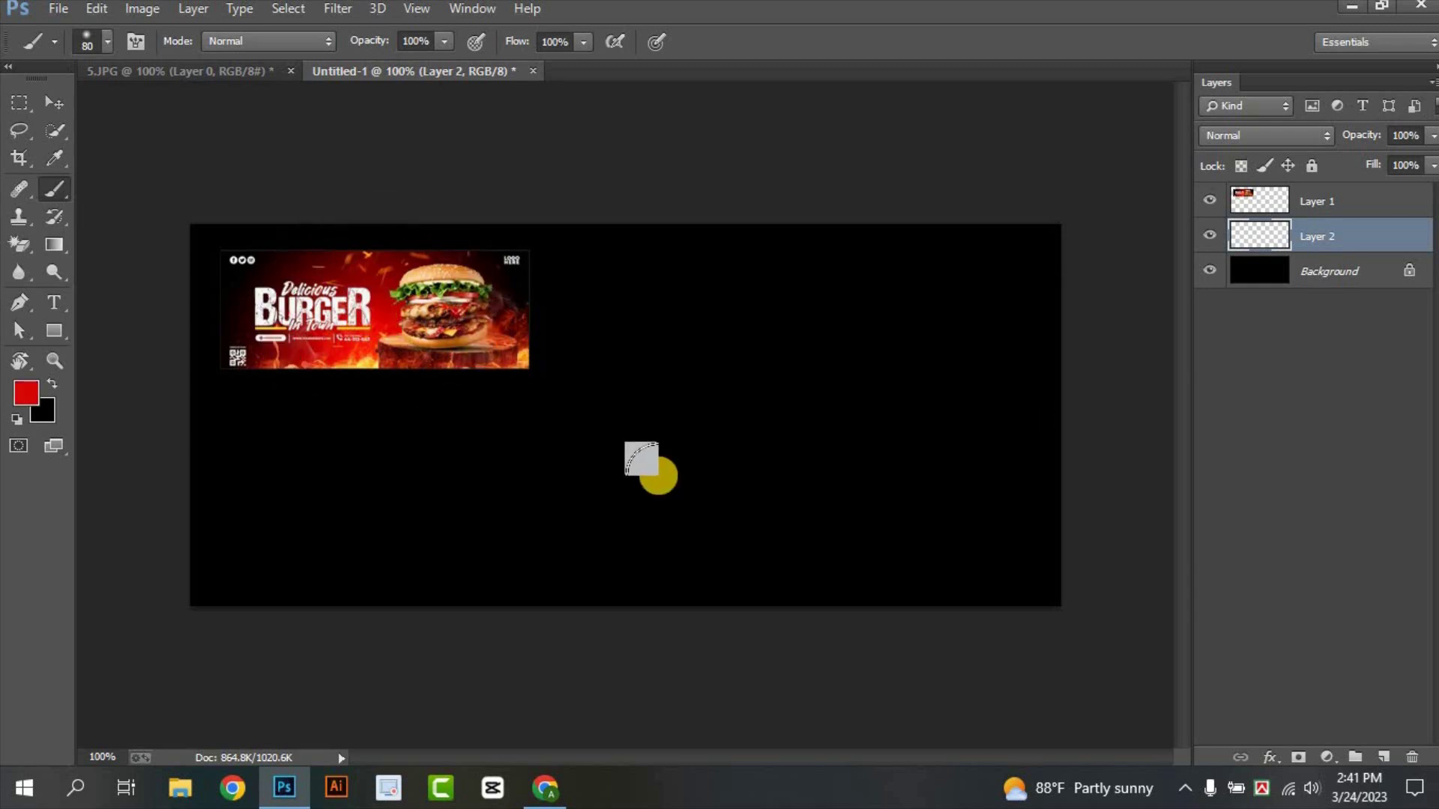
pyautogui.click(109, 41)
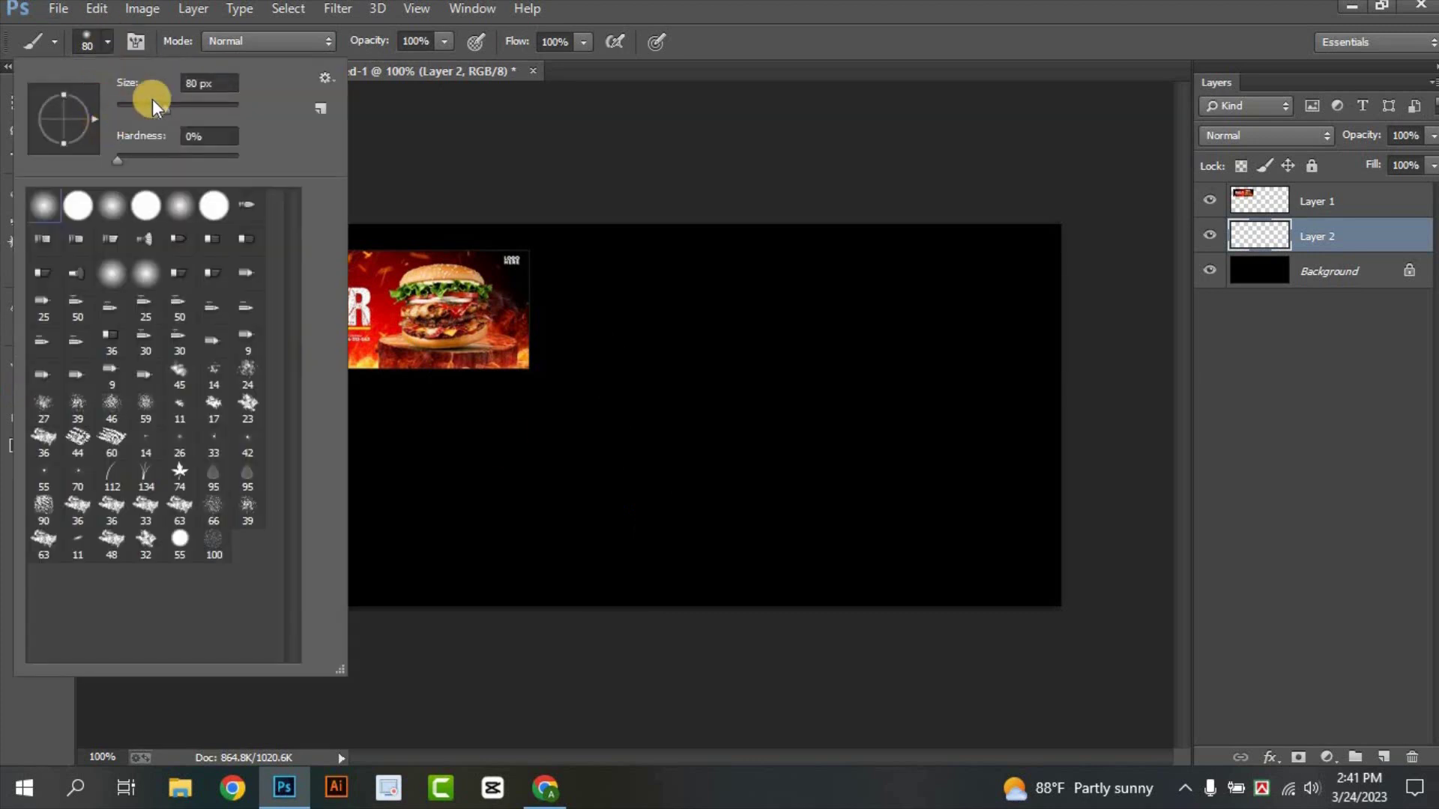
pyautogui.moveTo(150, 107); pyautogui.dragTo(202, 110)
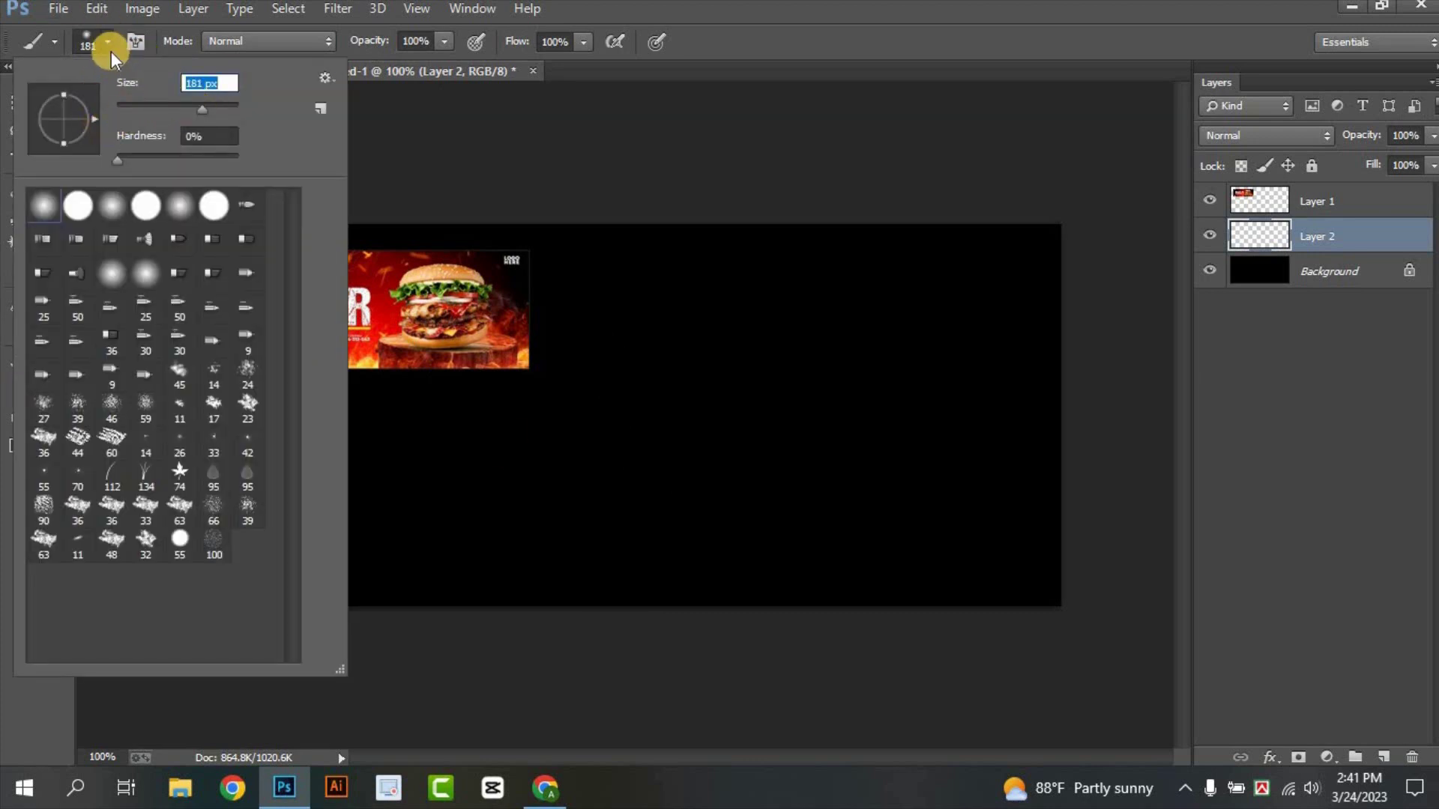
pyautogui.click(639, 389)
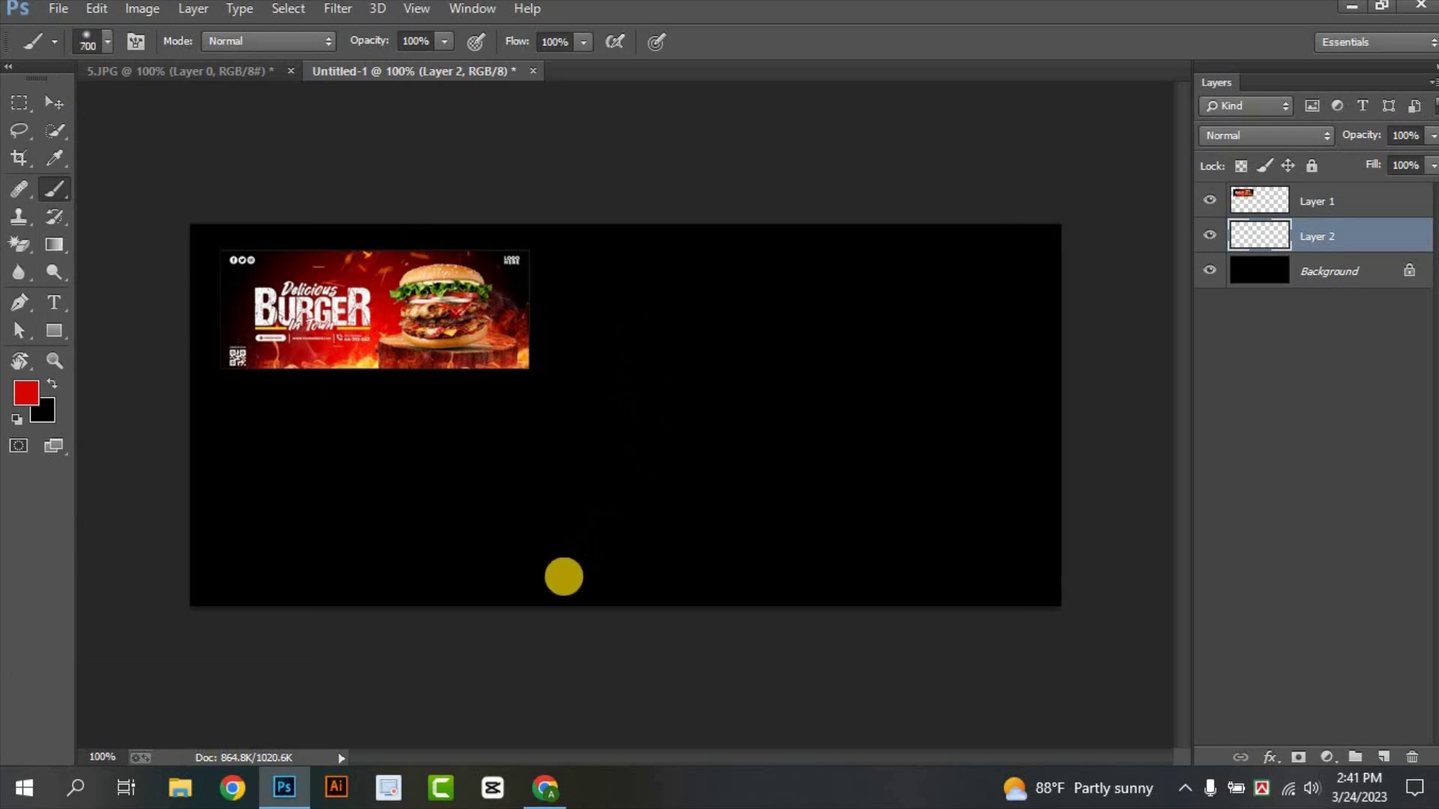
# - Paint a large soft red glow at the banner's bottom centre, redoing the first dab
pyautogui.press(']')
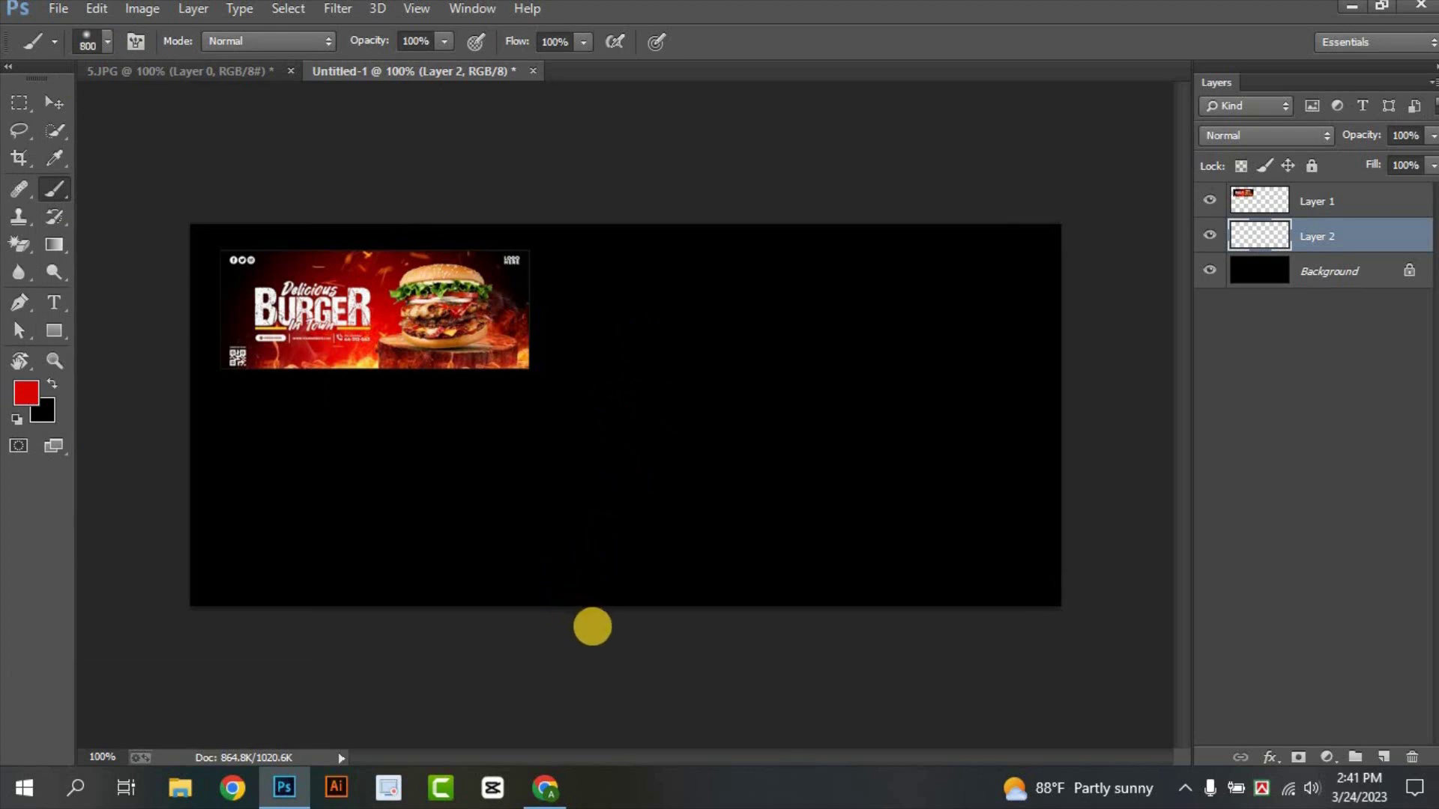
pyautogui.click(591, 627)
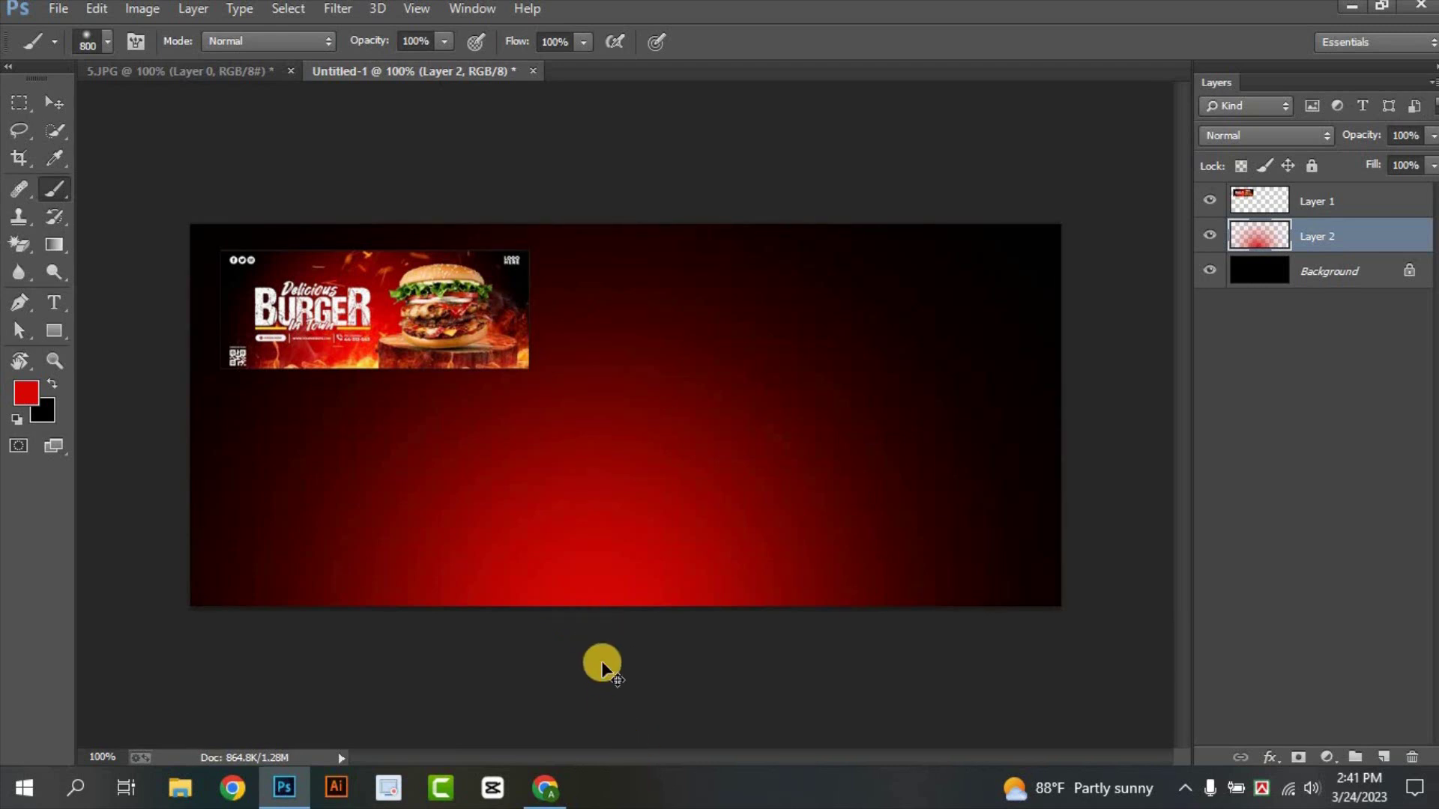
pyautogui.hotkey('ctrl', 'z')
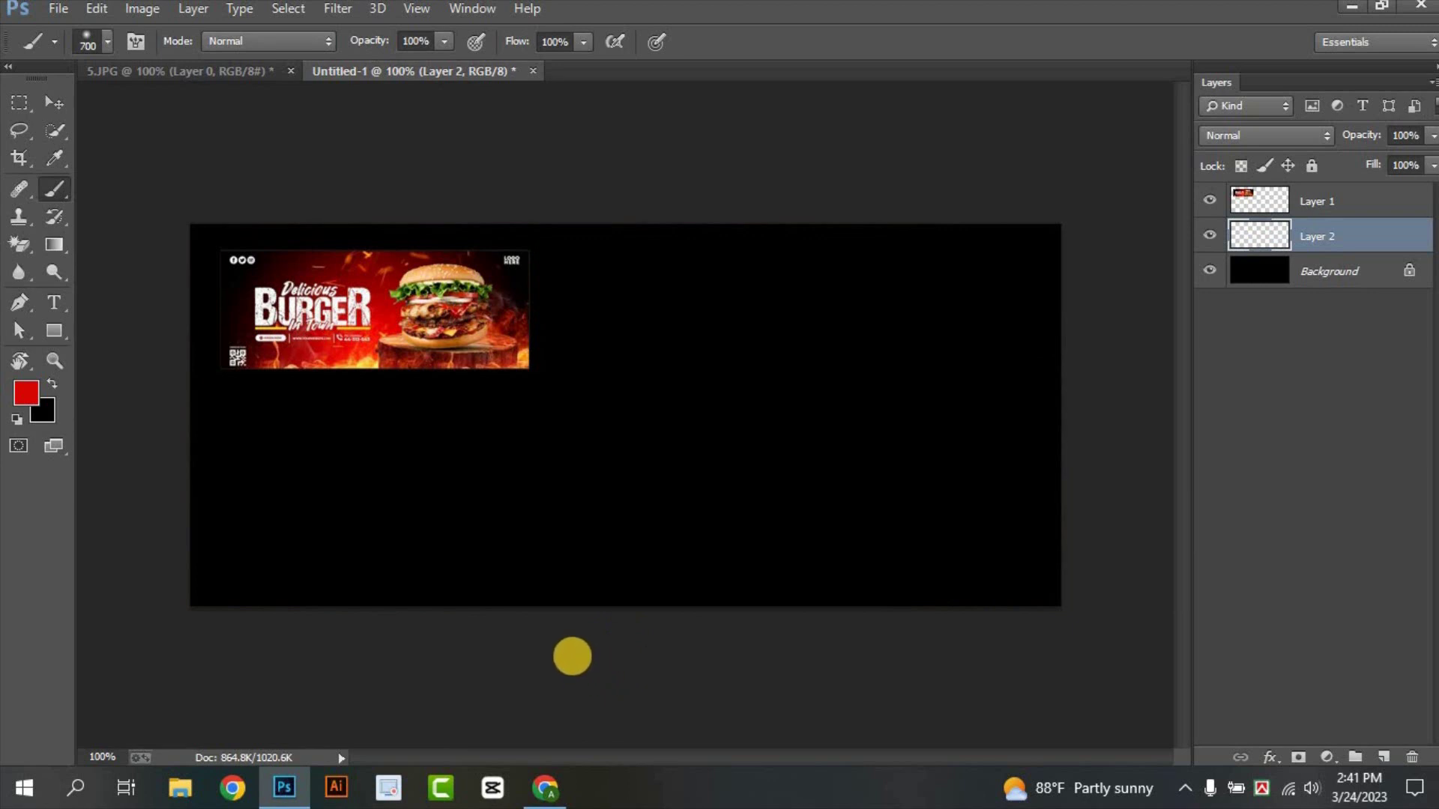
pyautogui.click(577, 671)
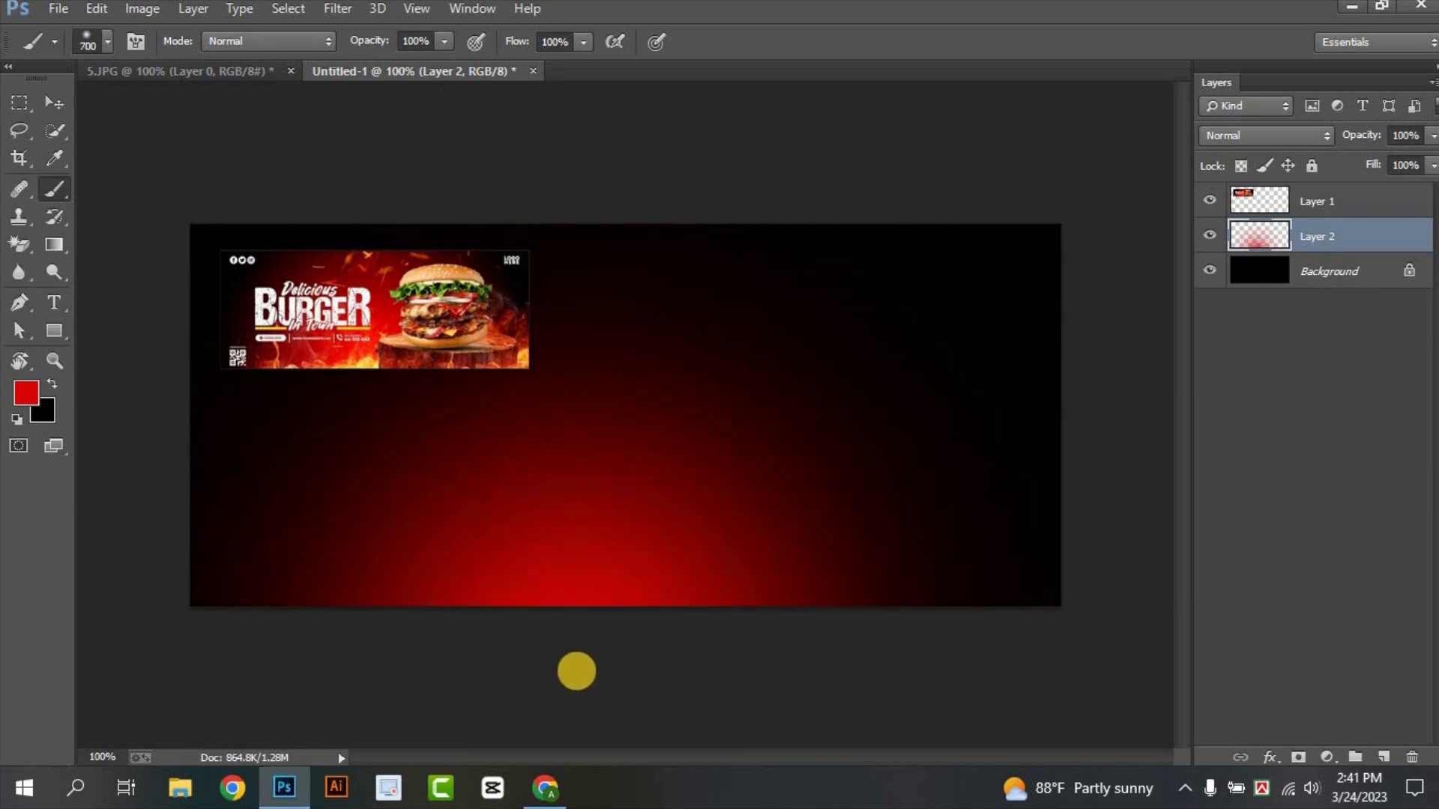
pyautogui.click(576, 670)
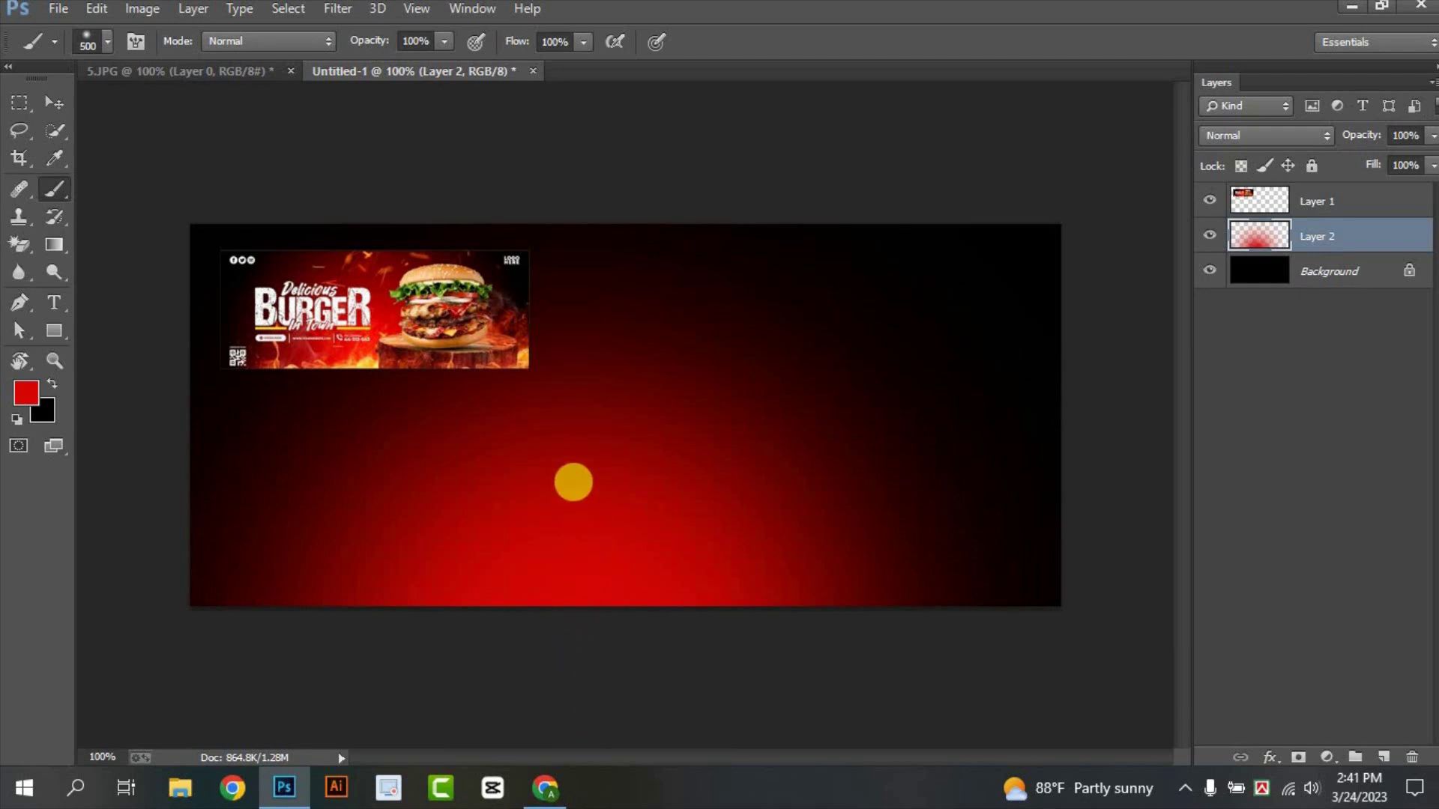
# - Extend the red glow through the middle and along the banner's top edge
pyautogui.press('[')
pyautogui.press('[')
pyautogui.press('[')
pyautogui.press('[')
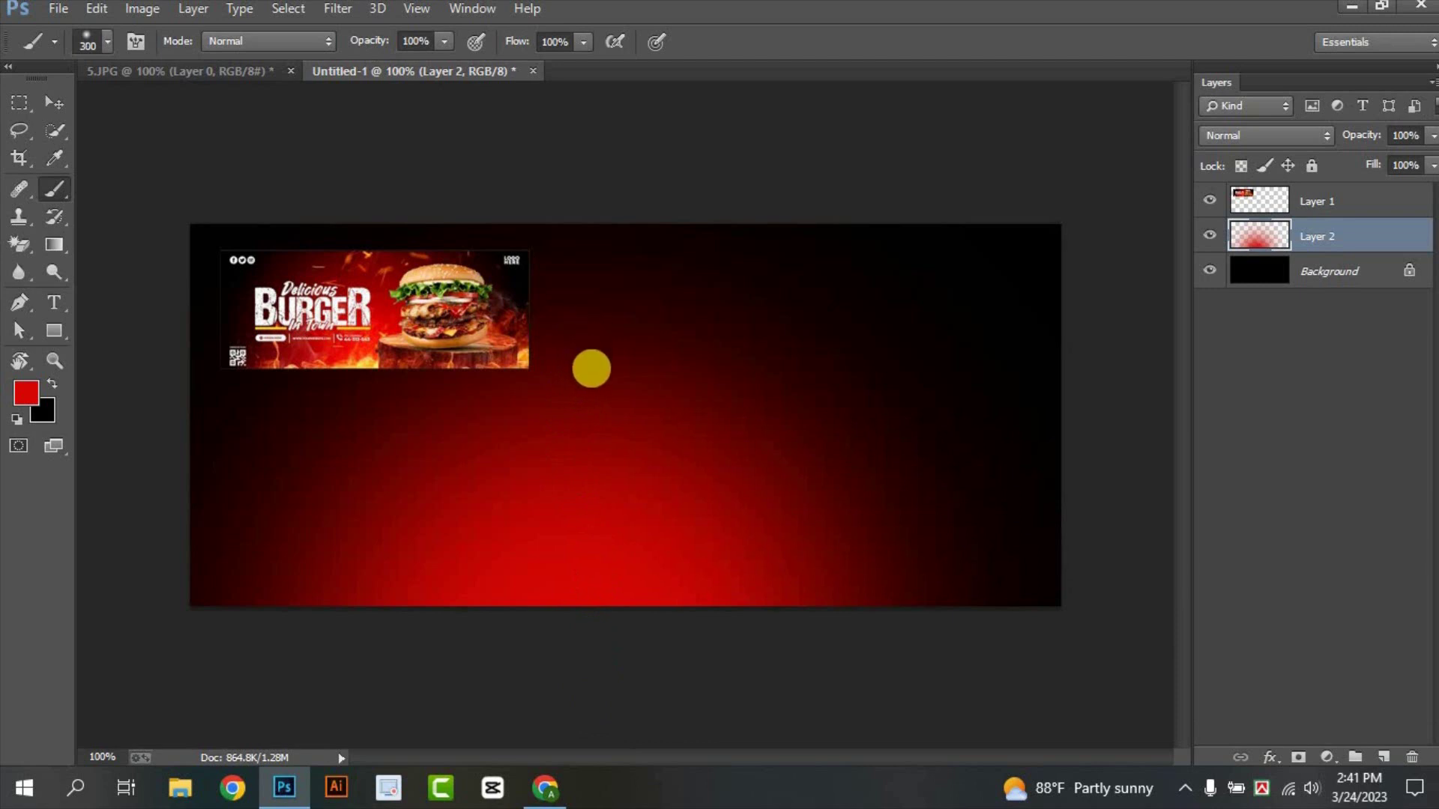
pyautogui.click(589, 369)
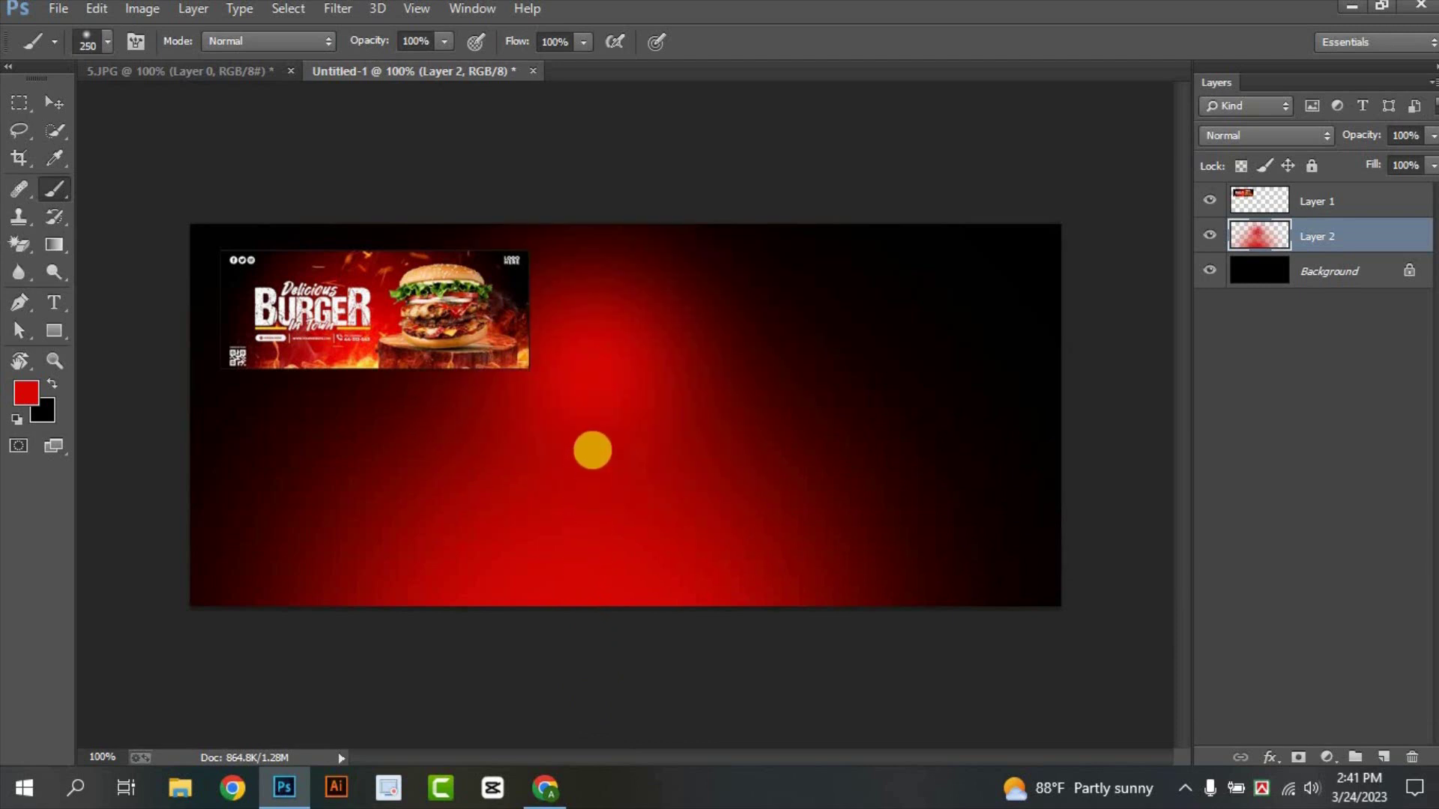
pyautogui.hotkey('ctrl', 'z')
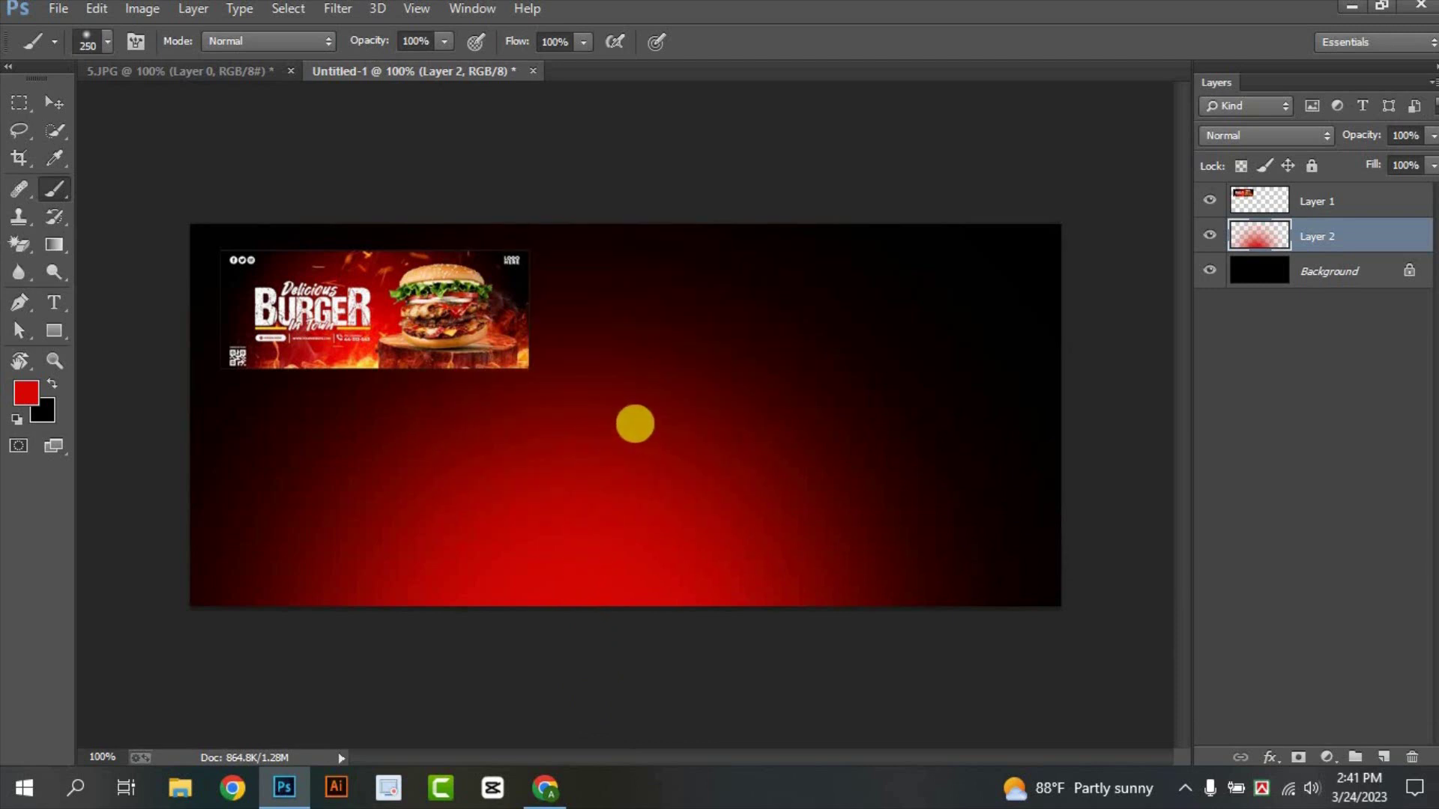
pyautogui.press(']')
pyautogui.press(']')
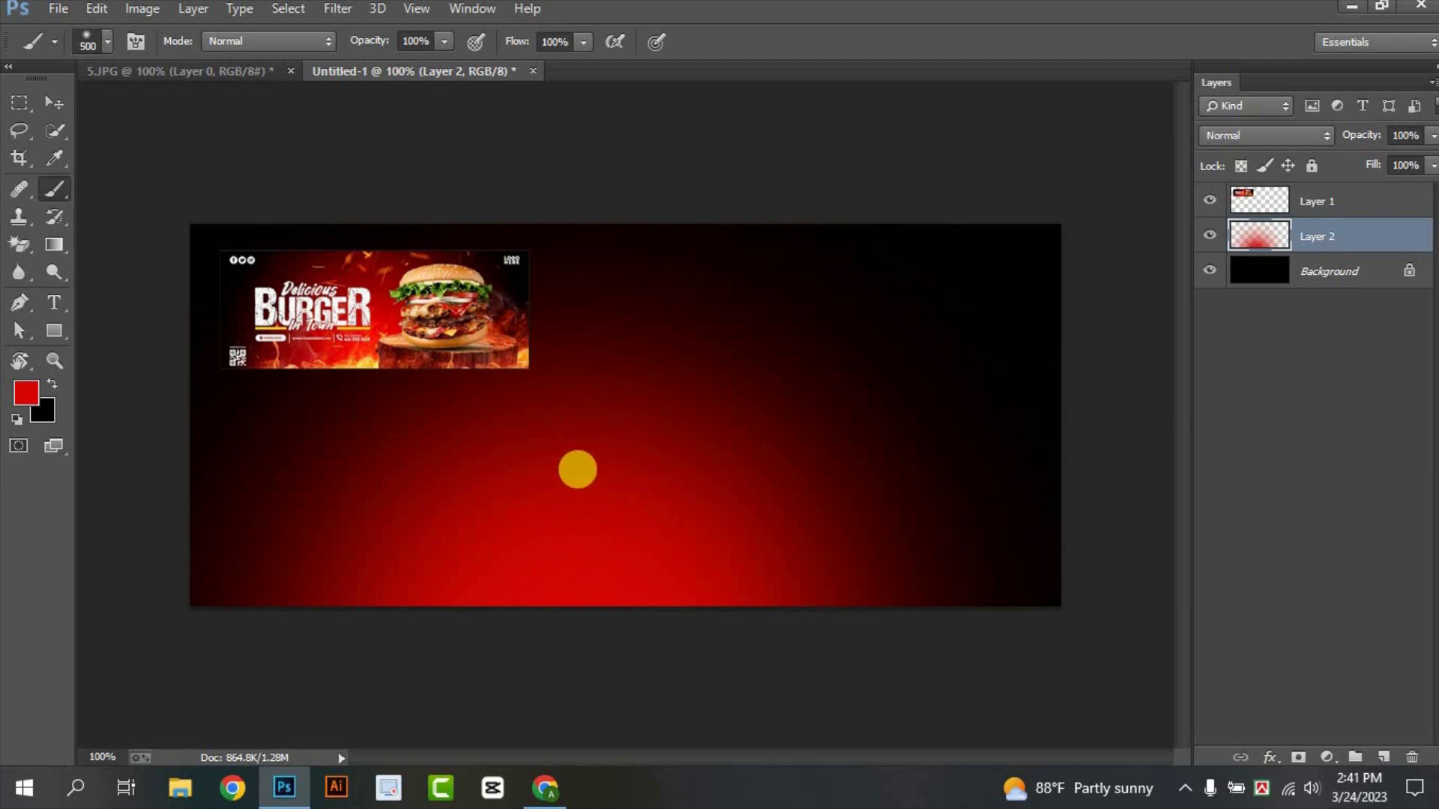
pyautogui.click(577, 455)
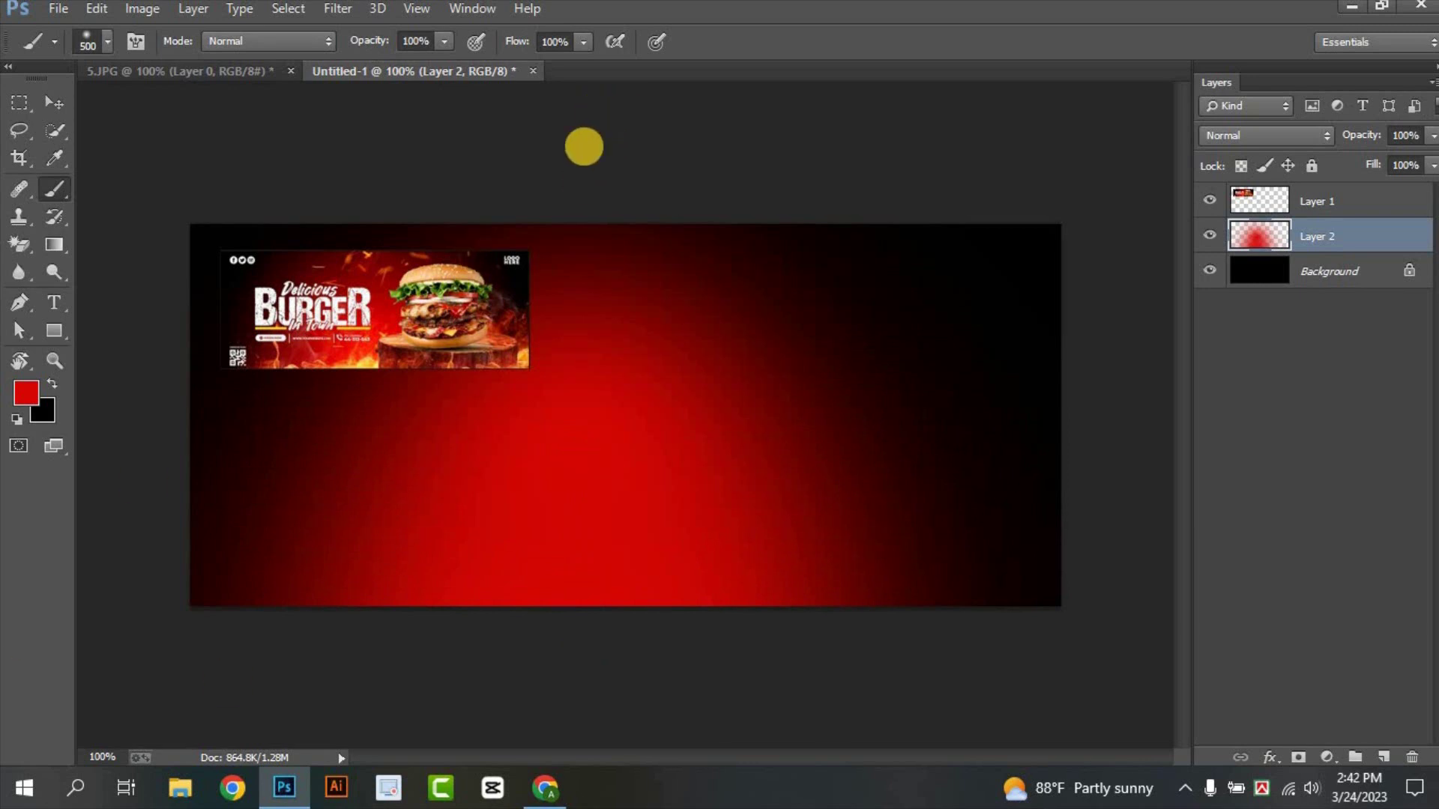
pyautogui.press('[')
pyautogui.press('[')
pyautogui.press('[')
pyautogui.click(582, 173)
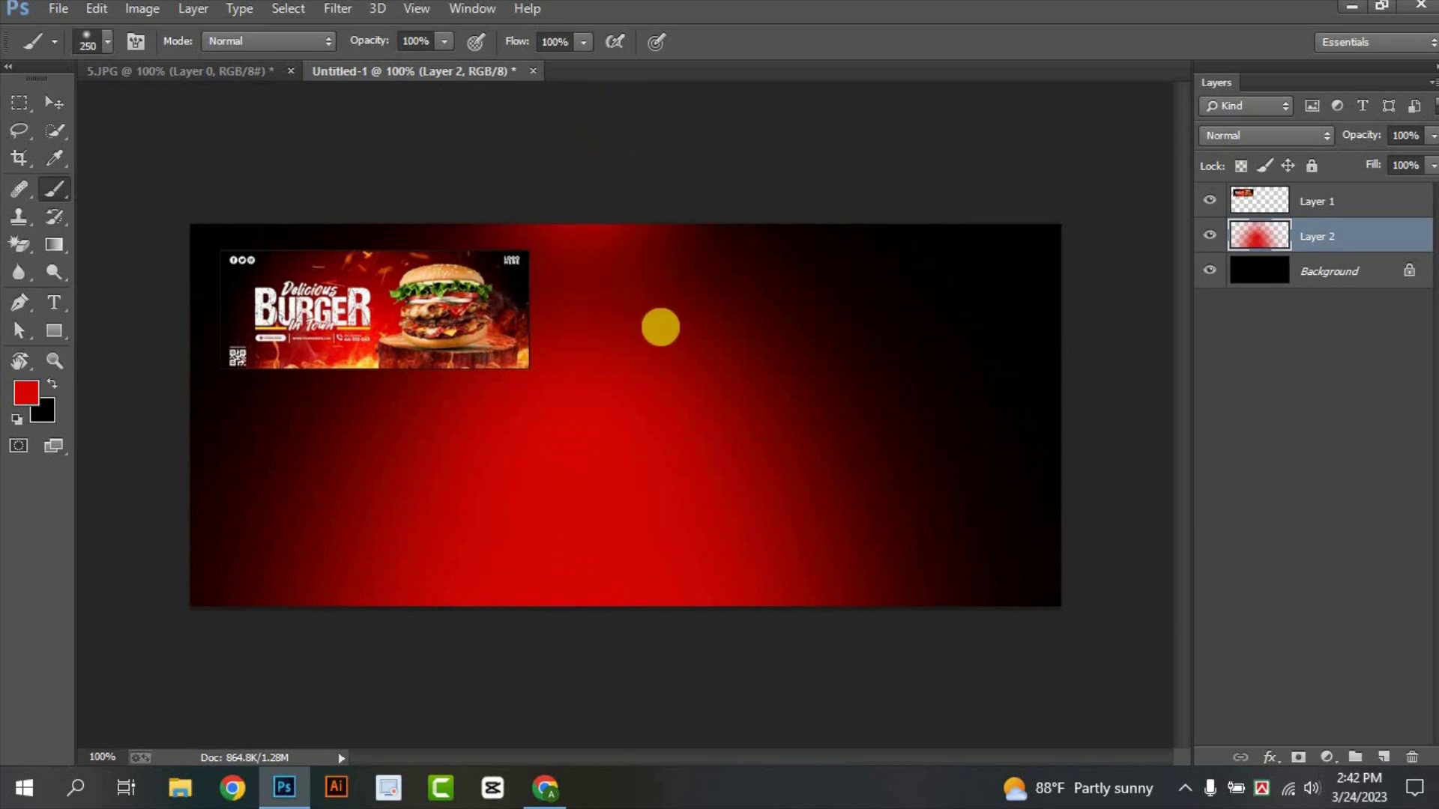
pyautogui.click(599, 239)
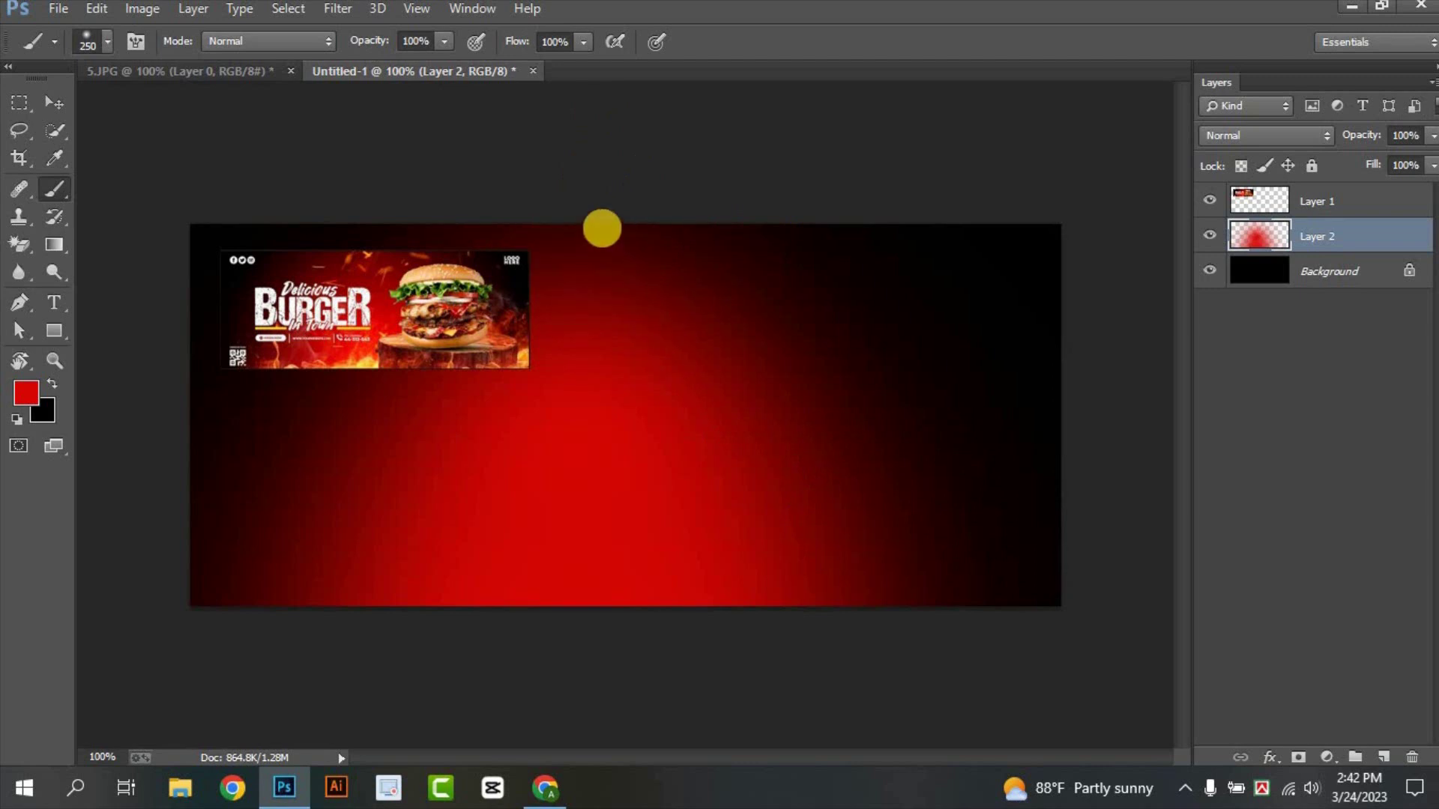
pyautogui.press(']')
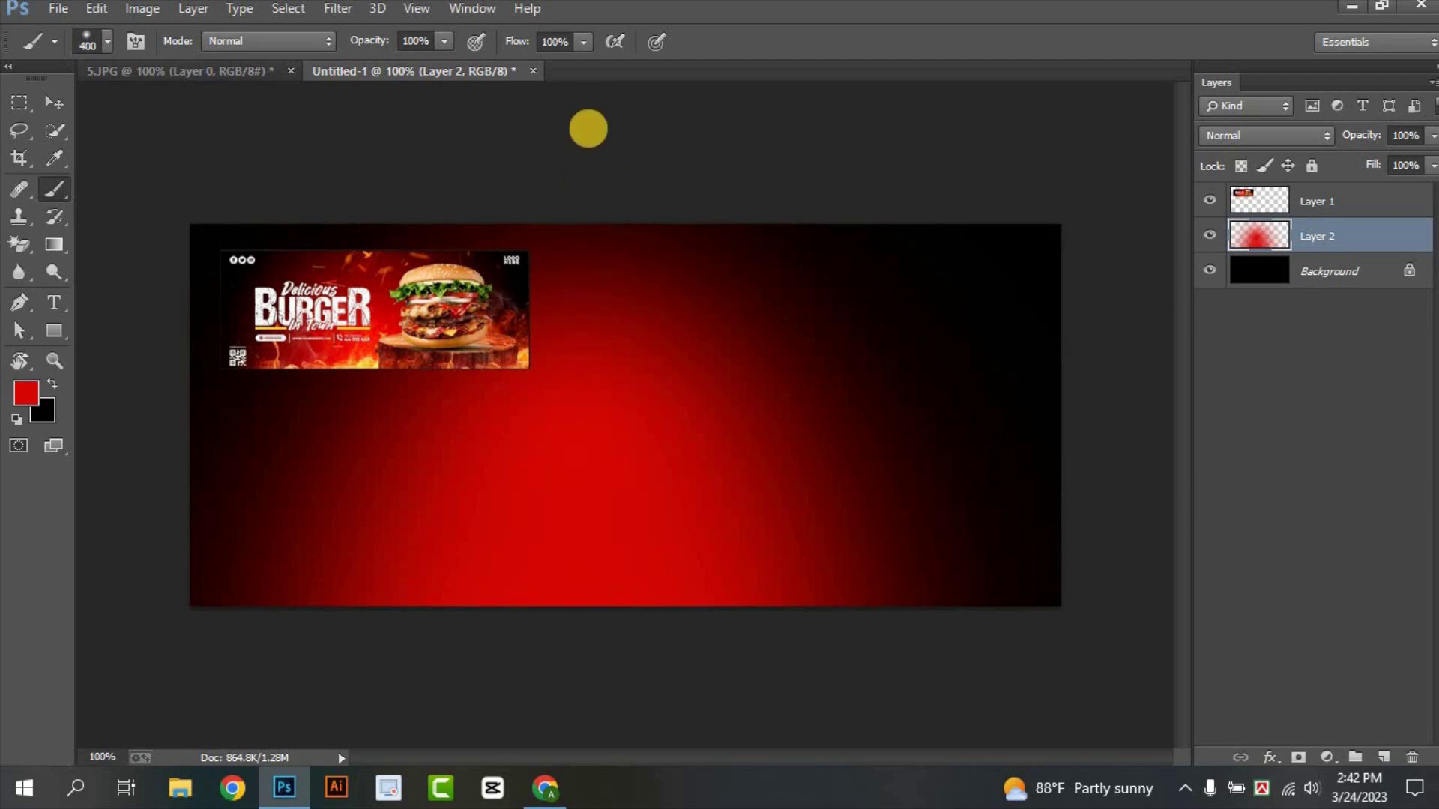
pyautogui.click(590, 217)
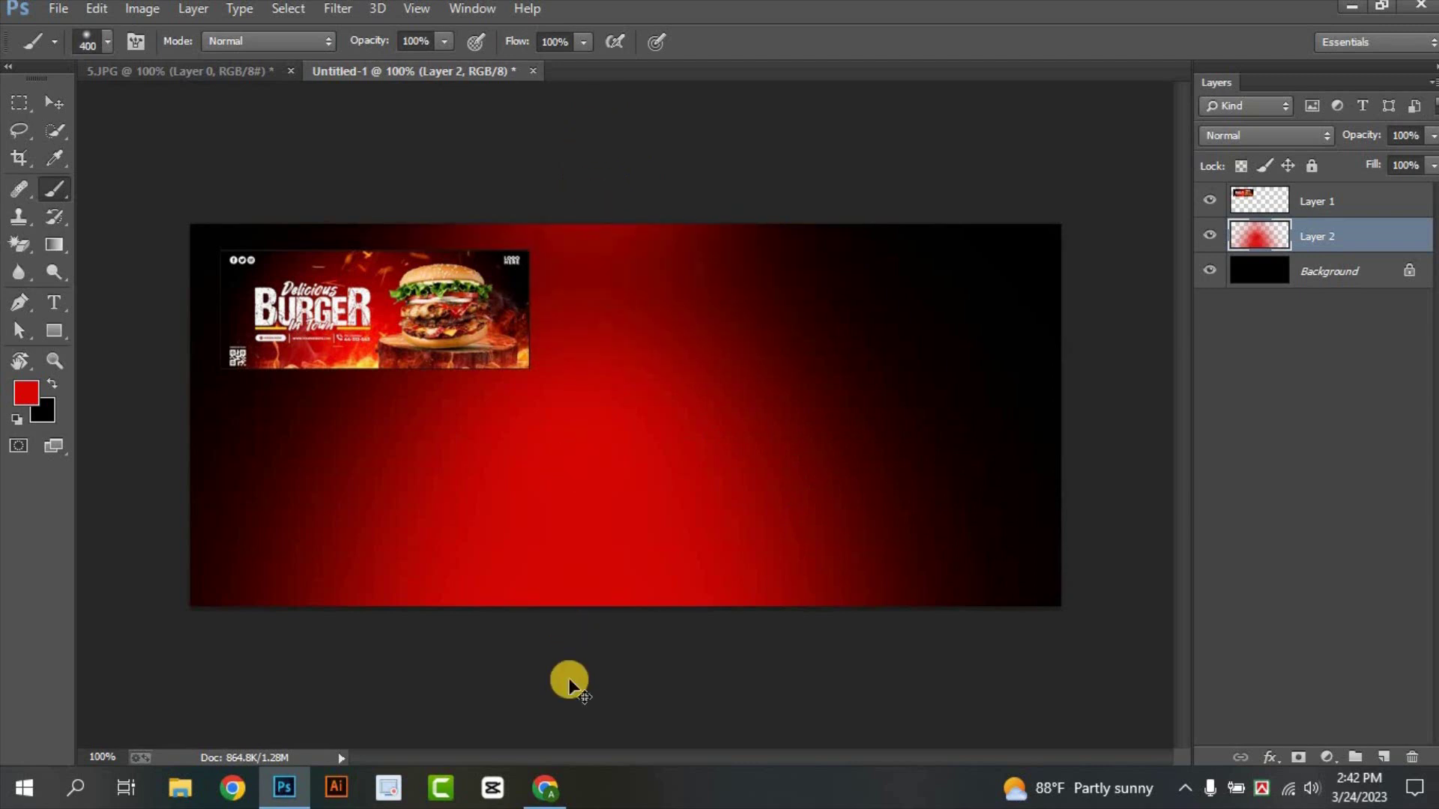
pyautogui.click(54, 103)
# - Free Transform Layer 2, stretching the red glow upward past the top edge
pyautogui.hotkey('ctrl', 't')
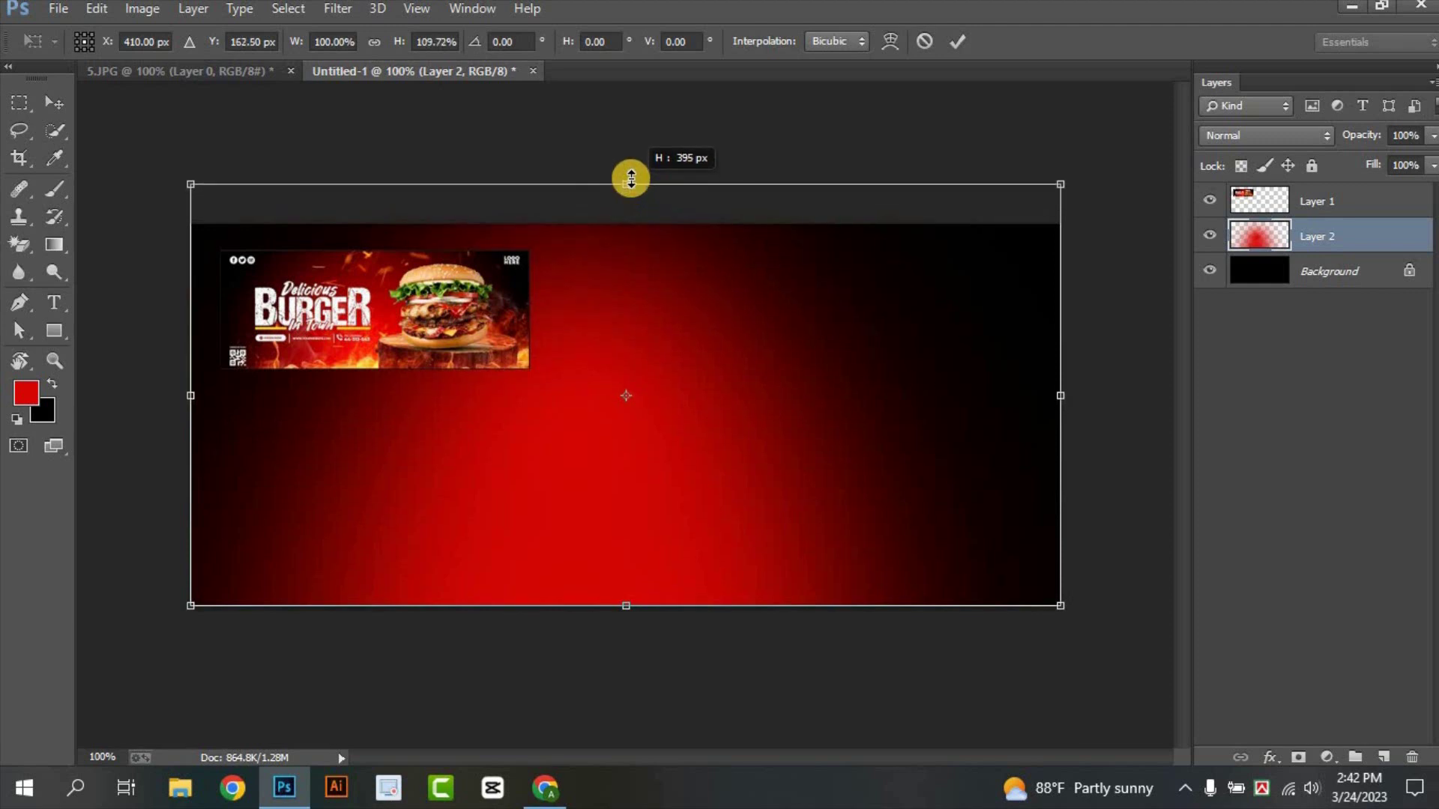
pyautogui.moveTo(631, 197); pyautogui.dragTo(629, 178)
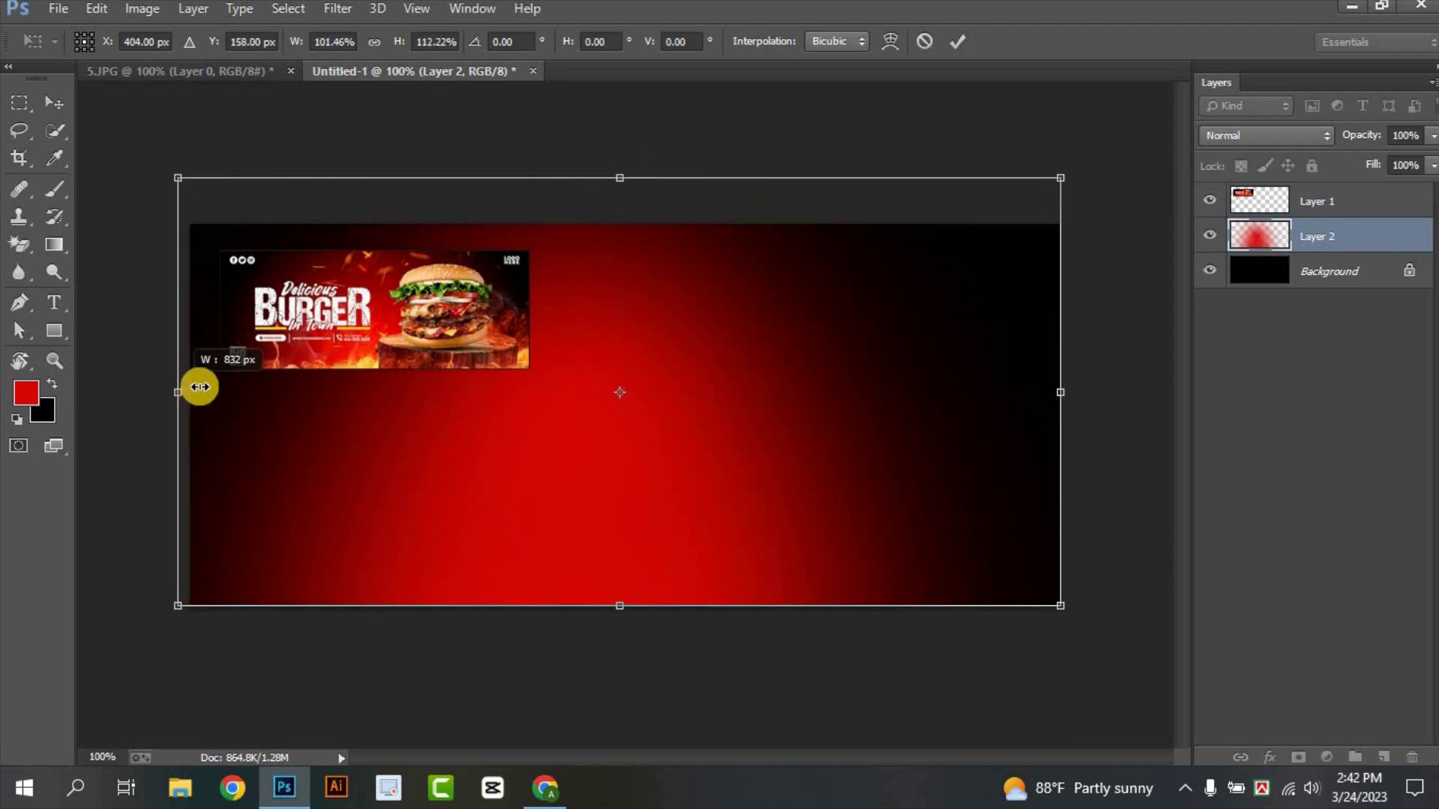
pyautogui.moveTo(176, 388); pyautogui.dragTo(190, 390)
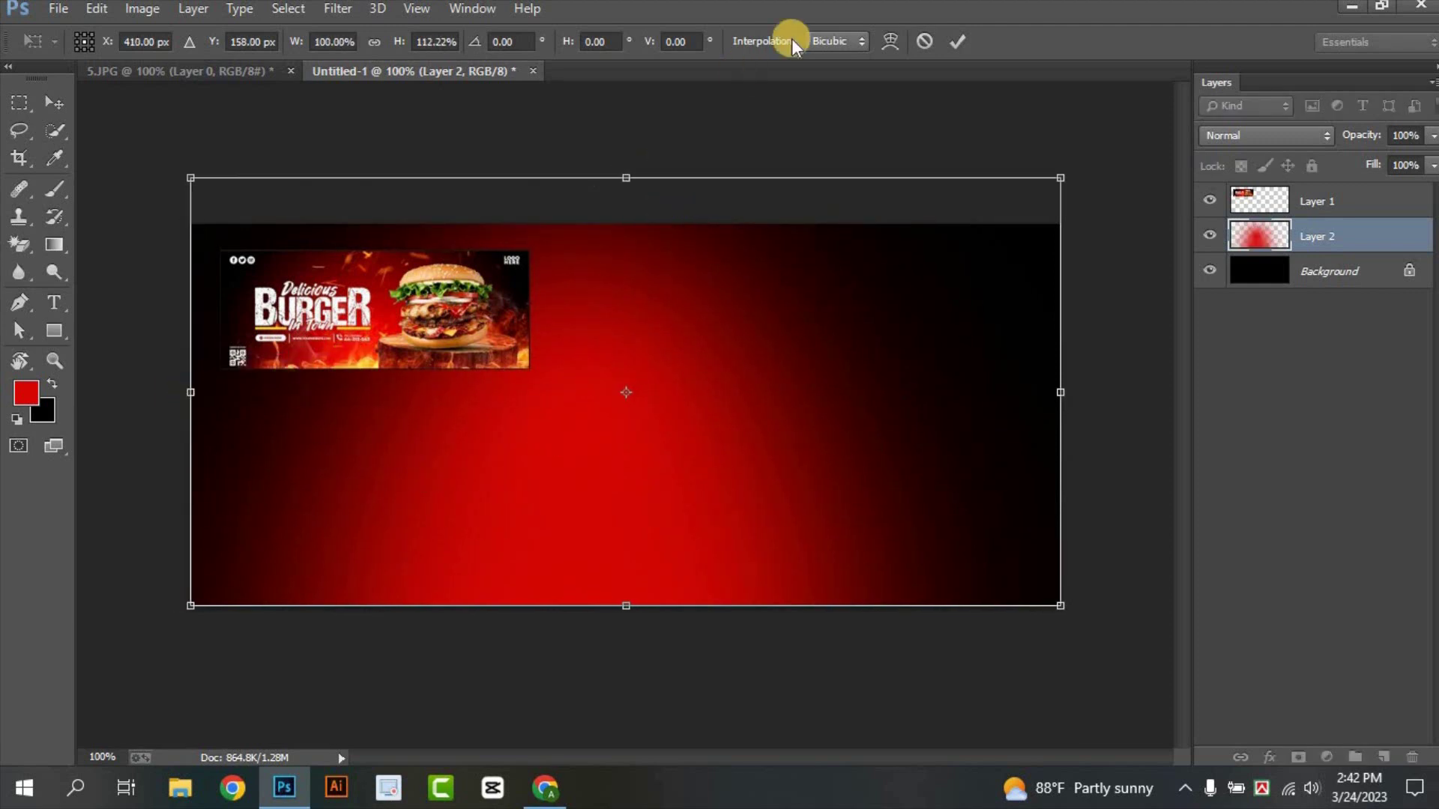
pyautogui.click(952, 44)
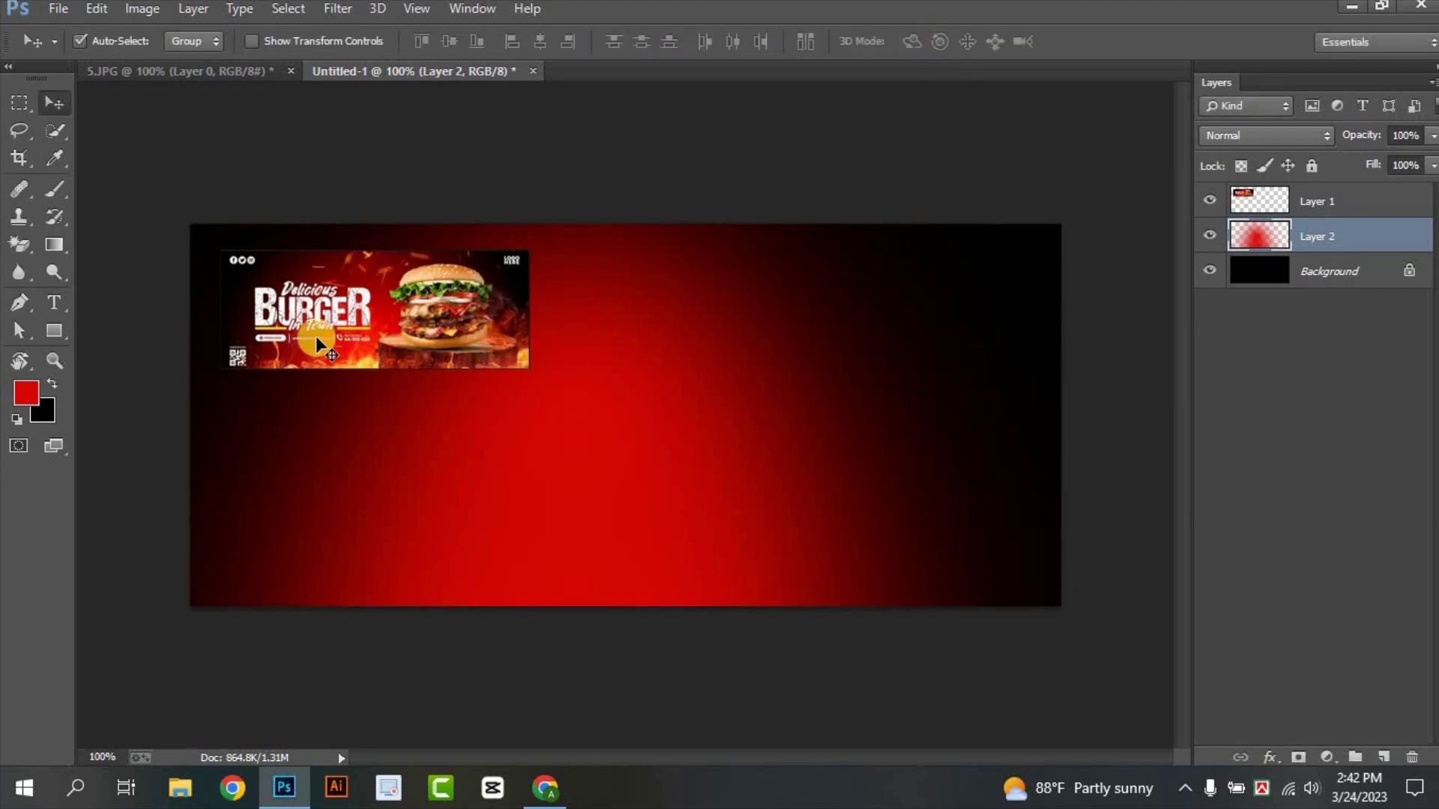
# - Check the browser window briefly, then return to the banner in Photoshop
pyautogui.scroll(3, 317, 335)
pyautogui.scroll(1, 316, 335)
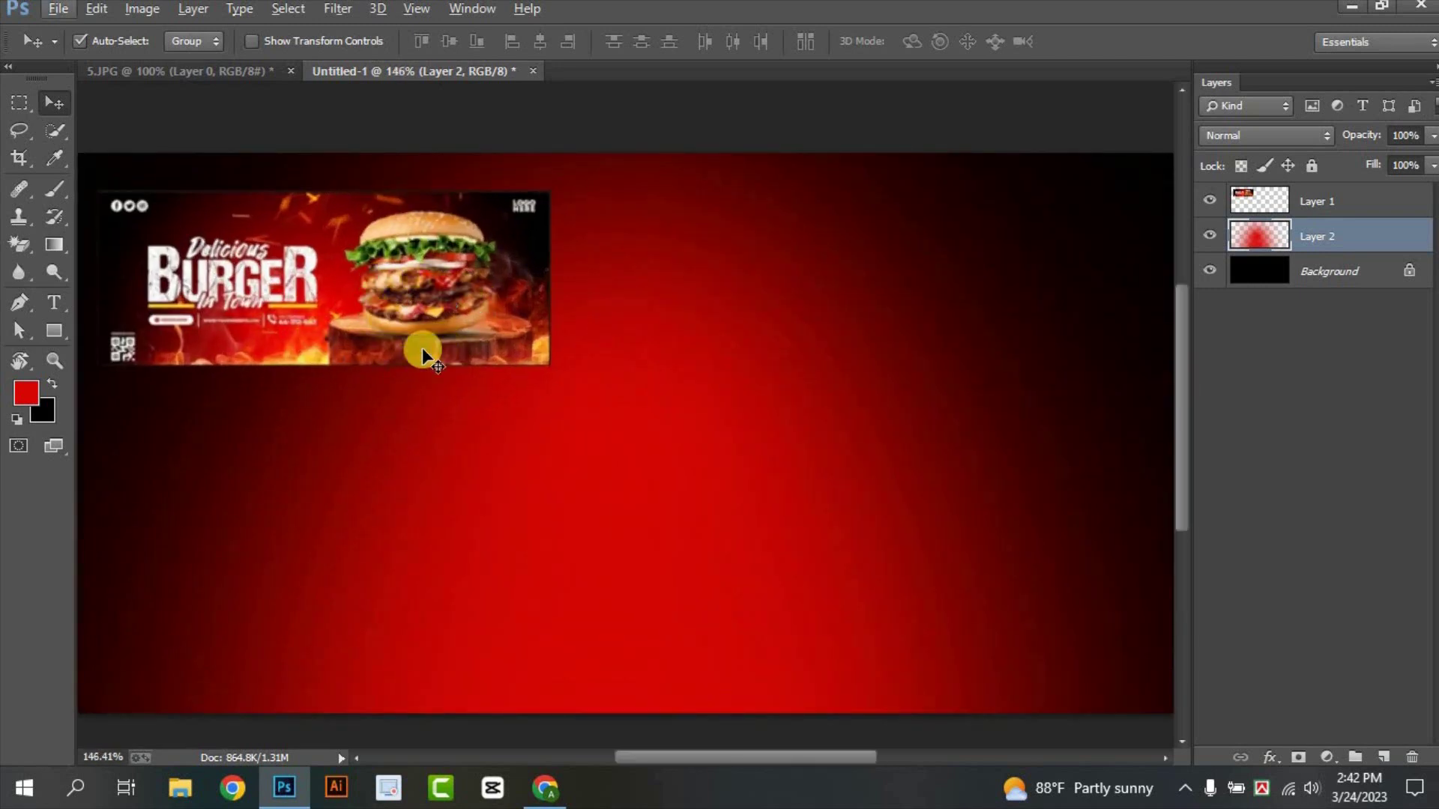
pyautogui.scroll(-2, 438, 326)
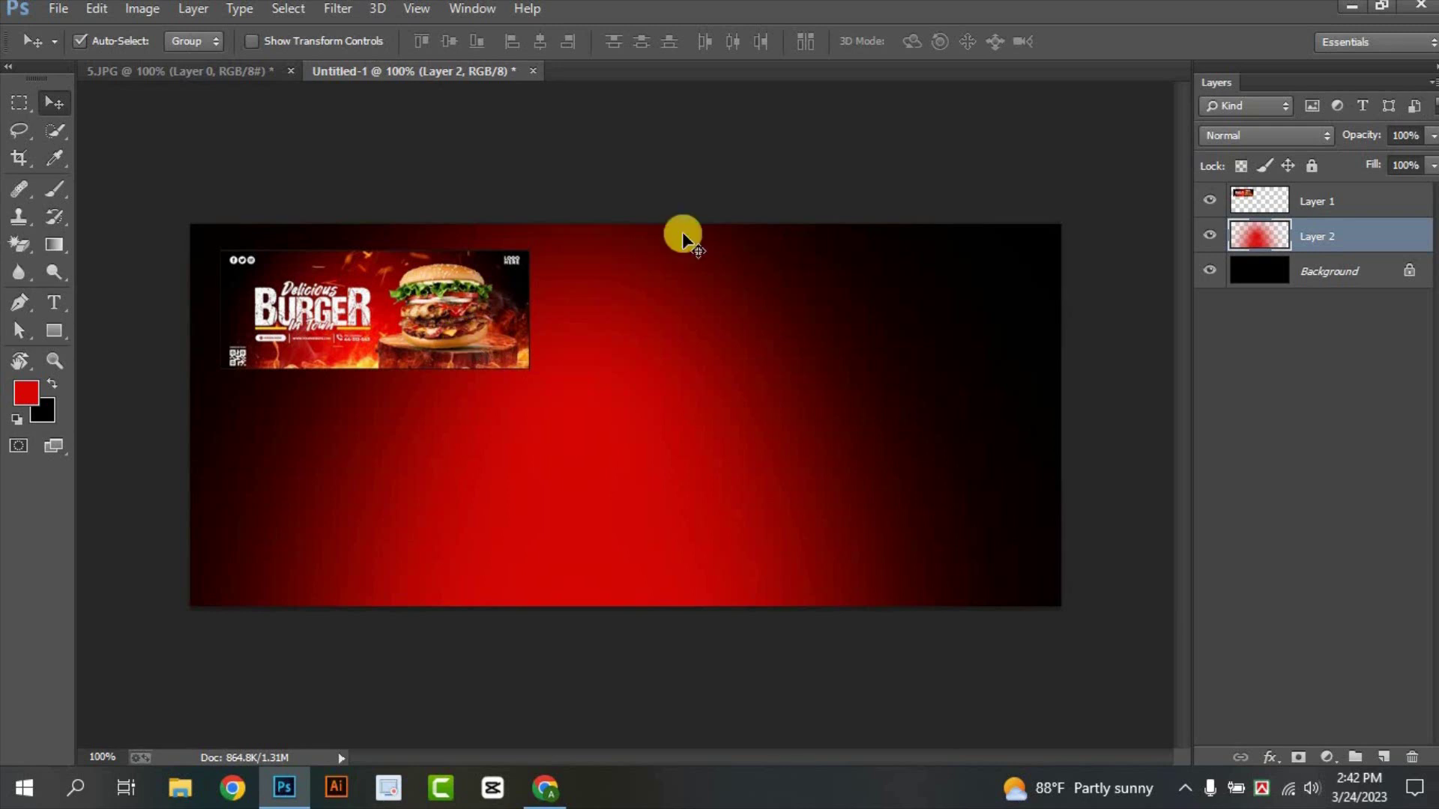
pyautogui.click(545, 787)
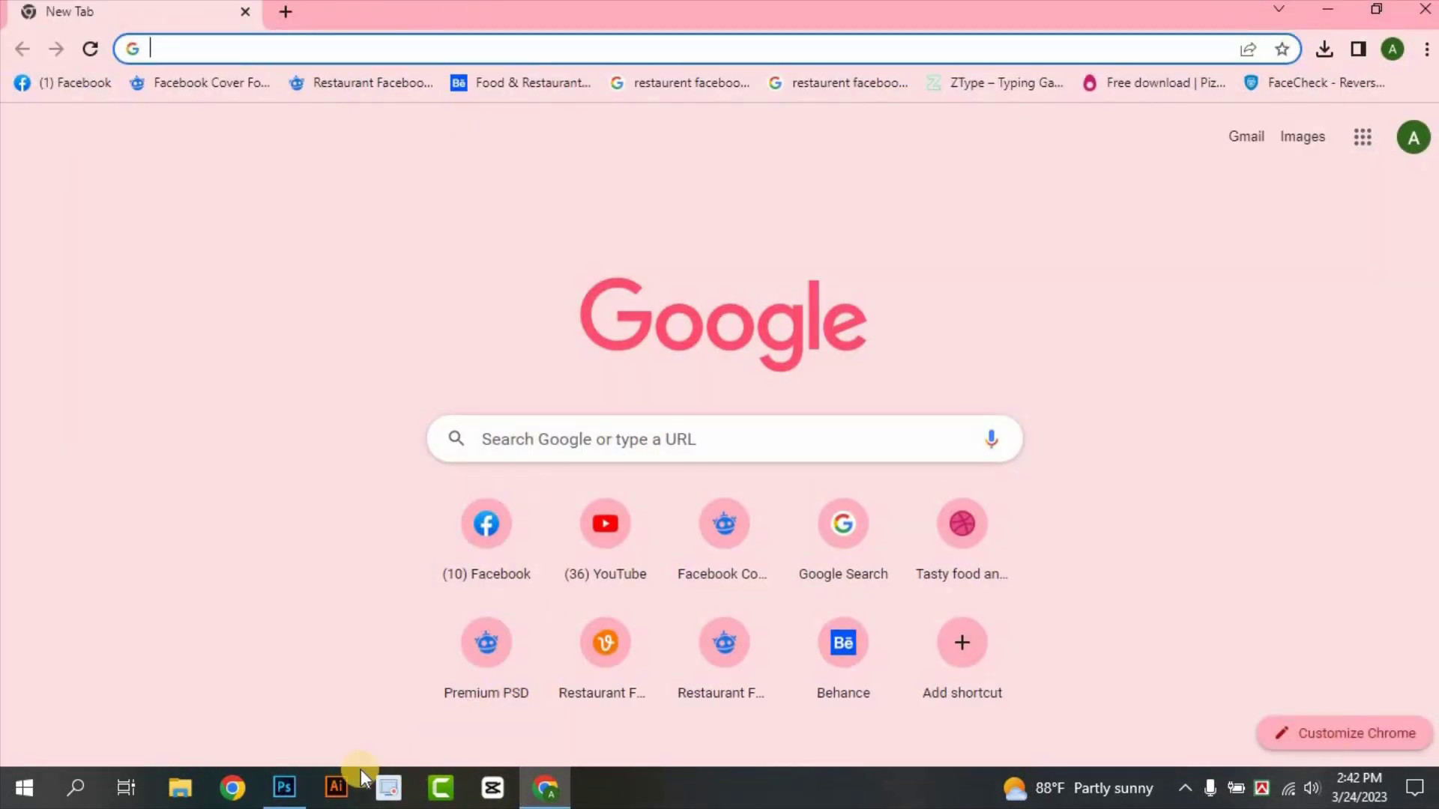
pyautogui.click(288, 787)
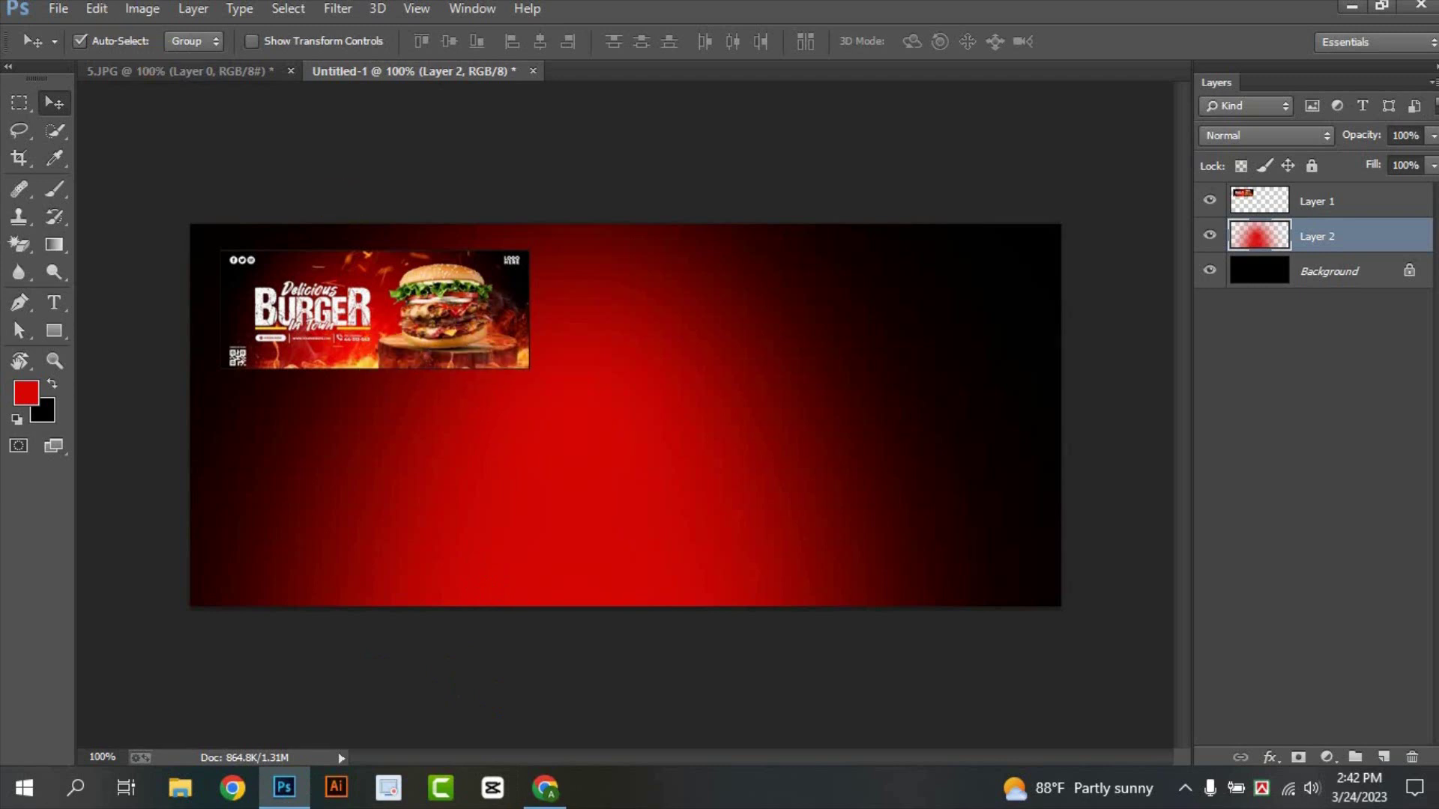
# - Open the stump image 51-A07wneKL and drag it into the banner document
pyautogui.click(59, 9)
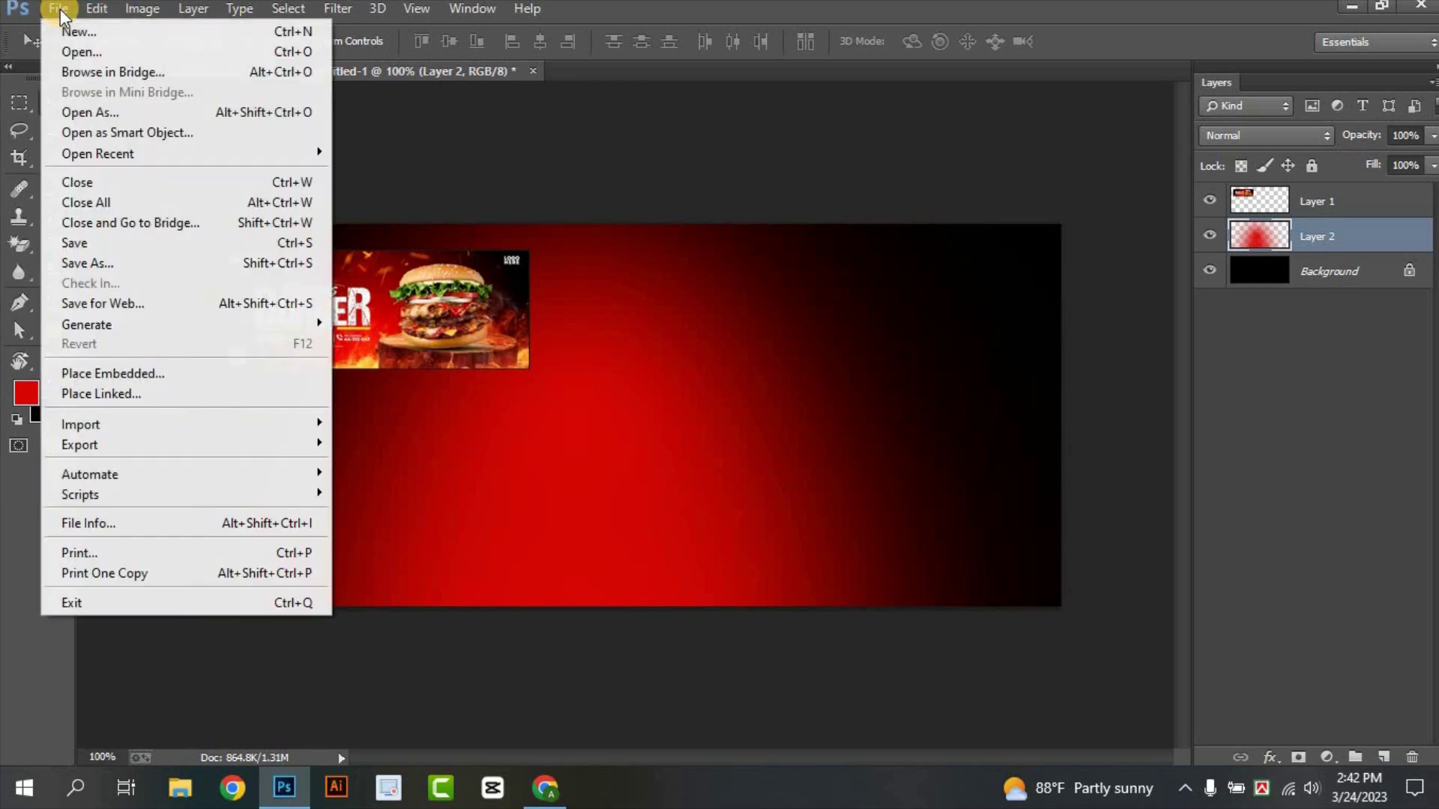
pyautogui.click(80, 47)
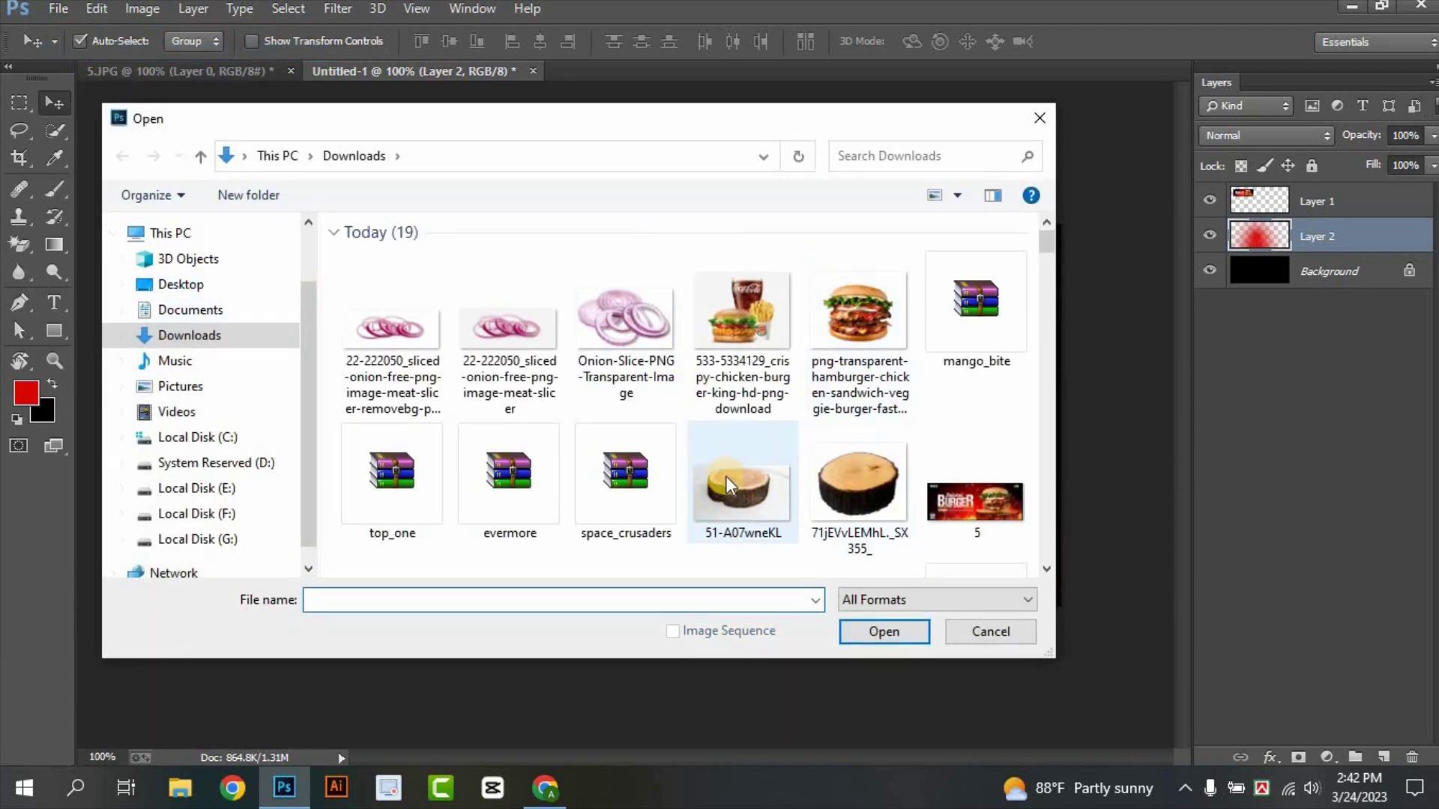
pyautogui.scroll(-2, 725, 475)
pyautogui.scroll(1, 749, 303)
pyautogui.click(712, 269)
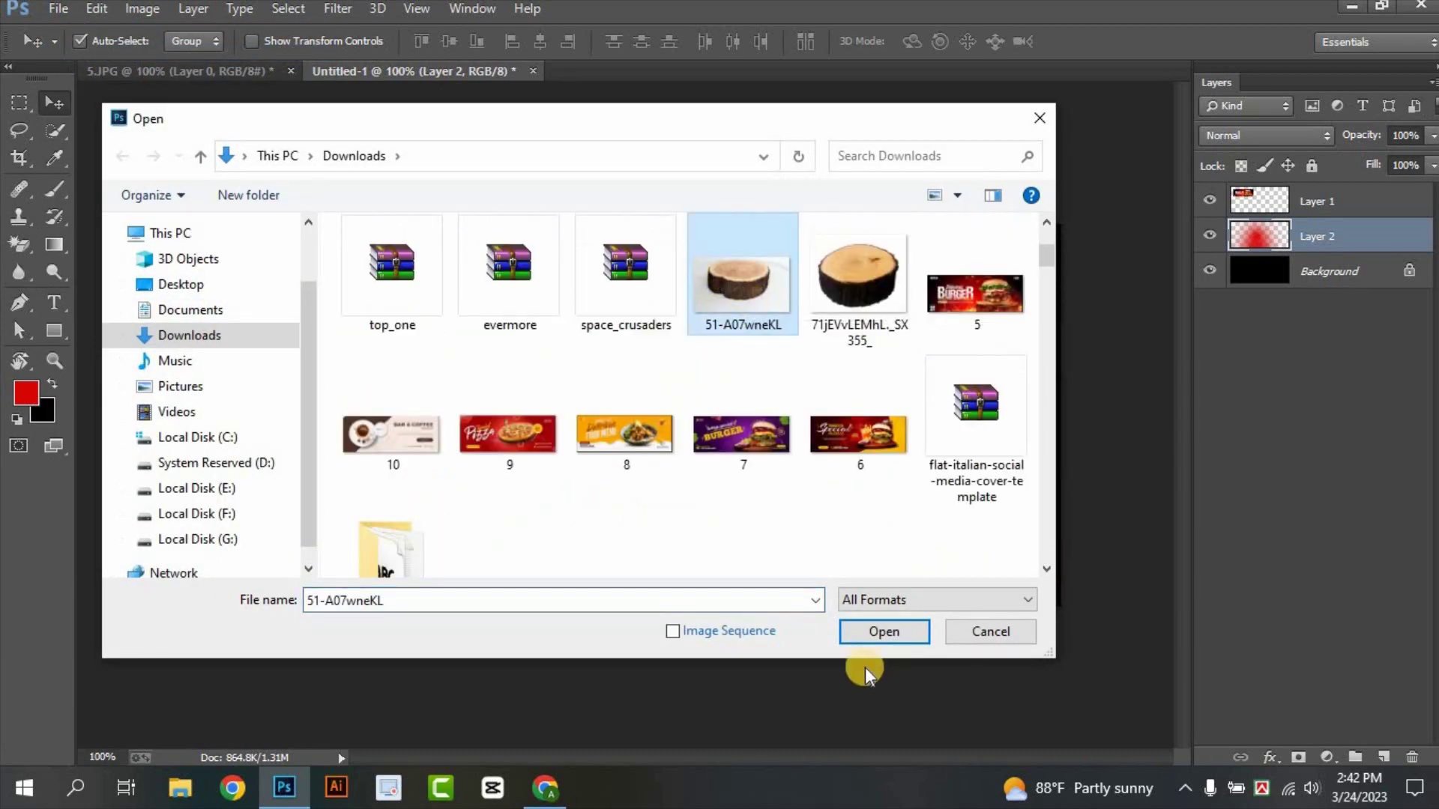
pyautogui.click(865, 631)
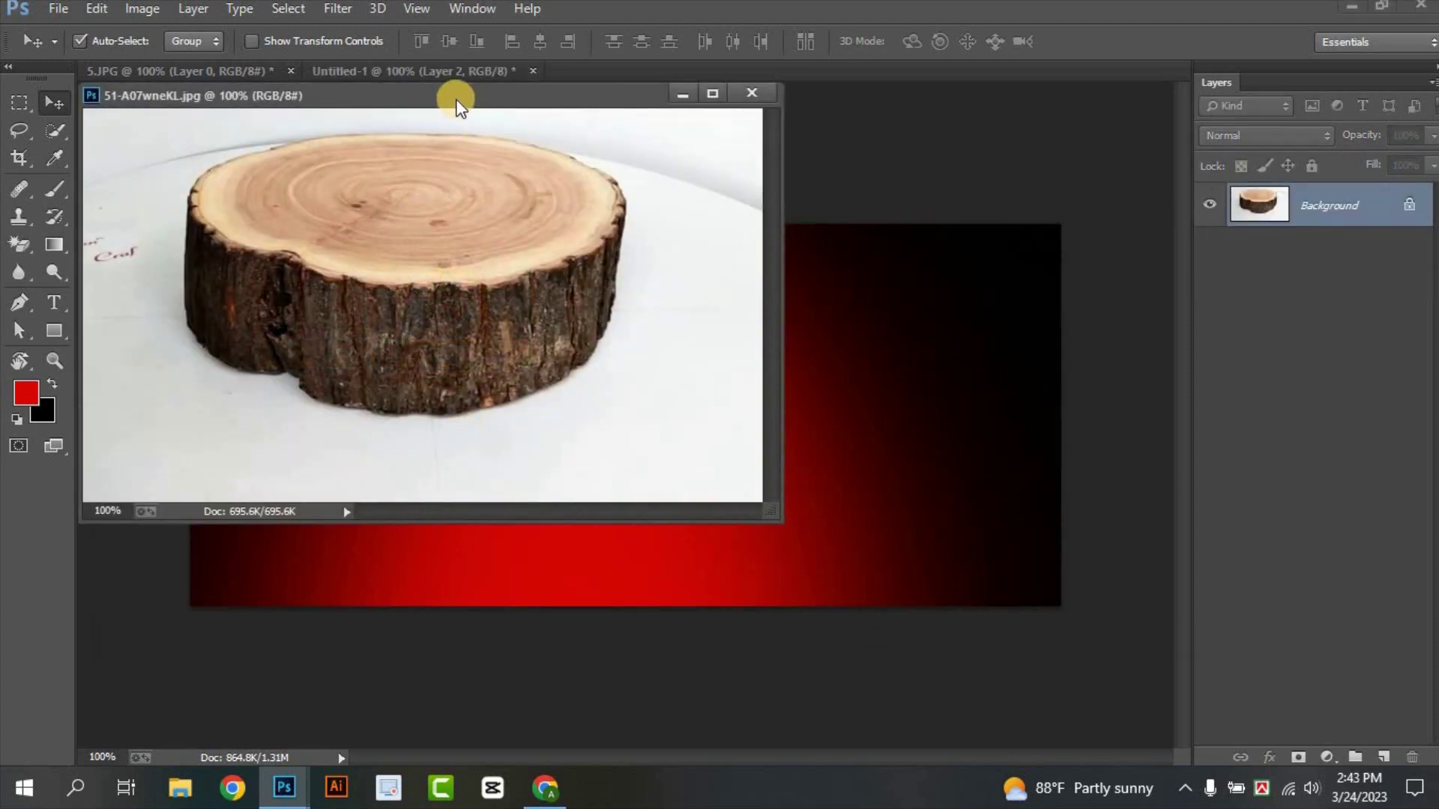
pyautogui.moveTo(450, 96); pyautogui.dragTo(313, 331)
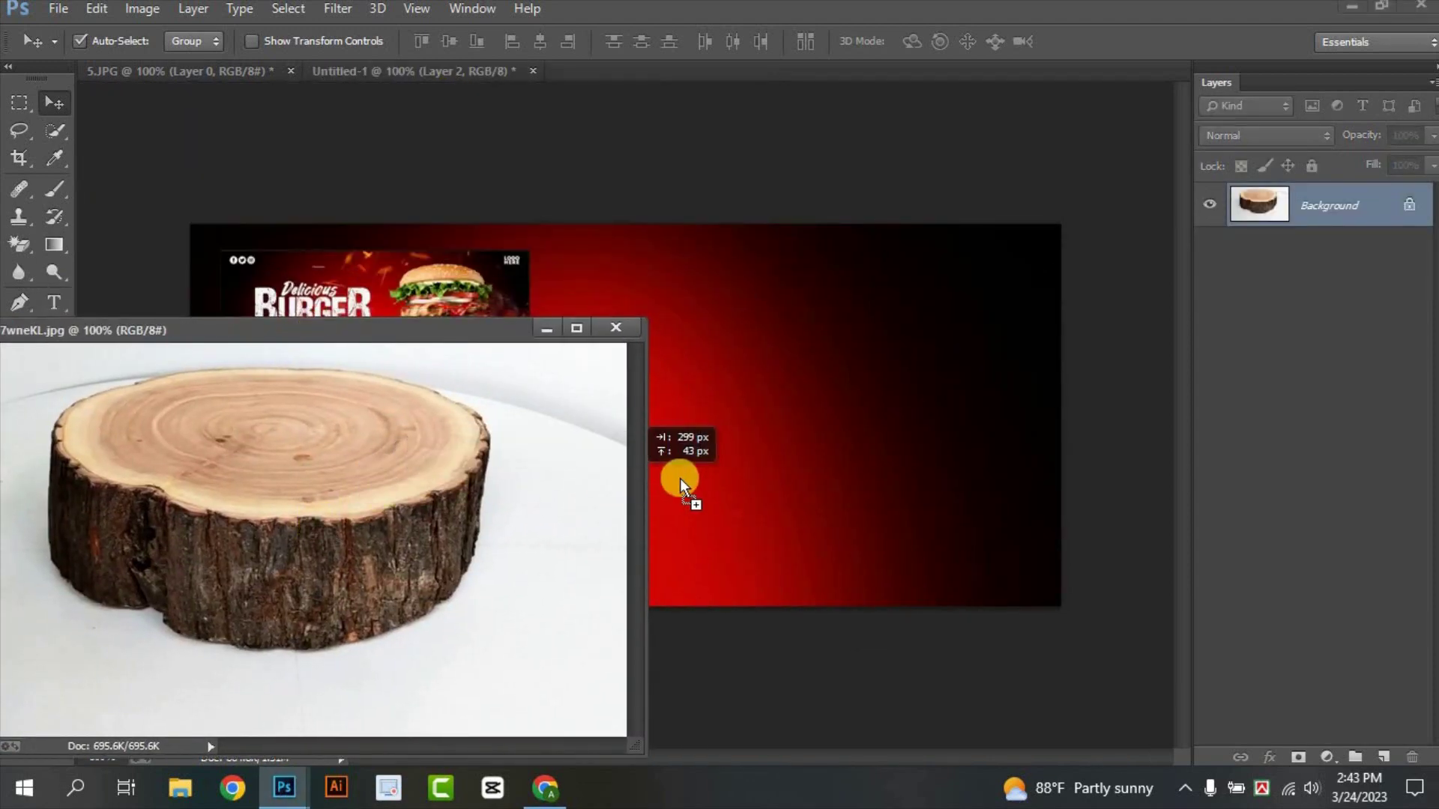
pyautogui.moveTo(403, 489); pyautogui.dragTo(667, 440)
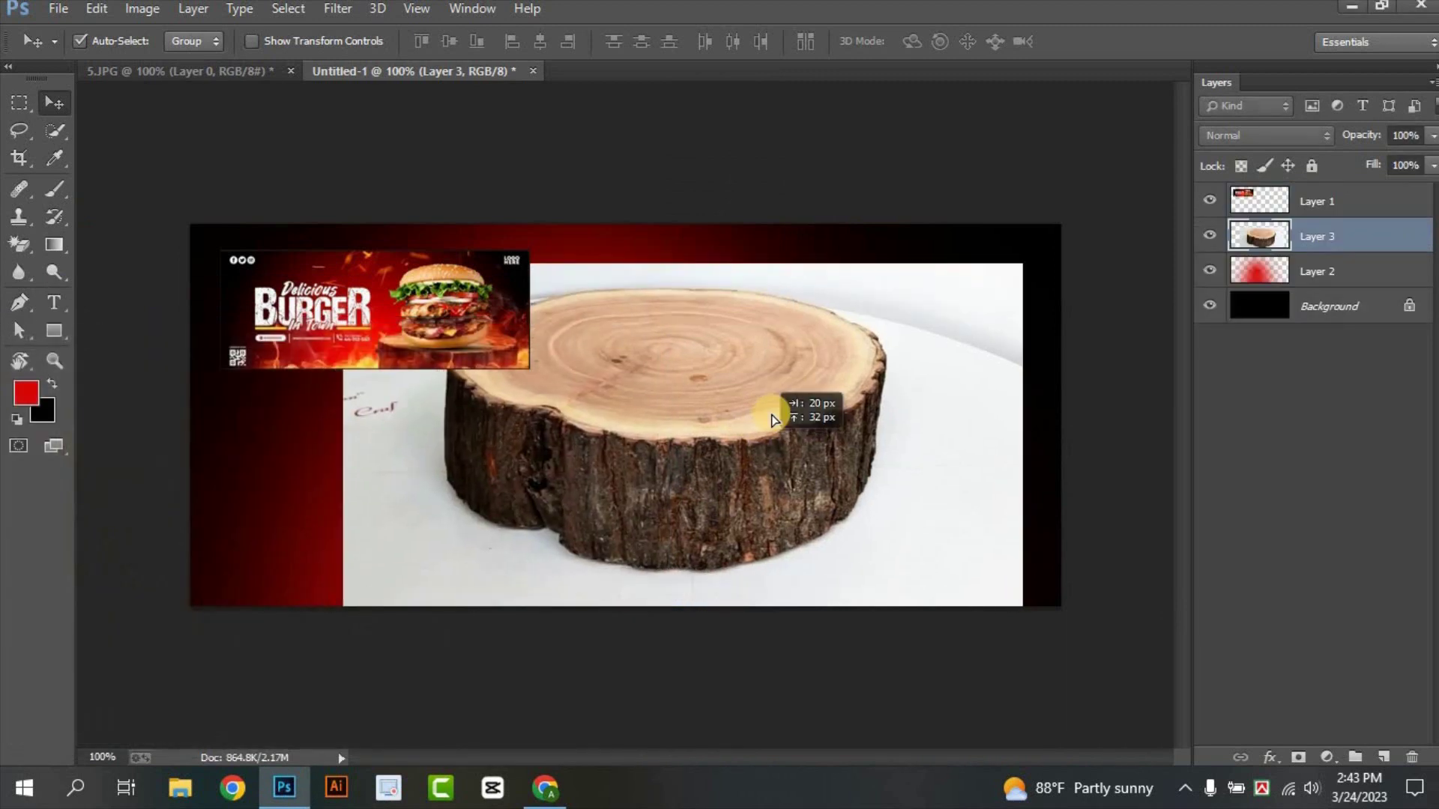
pyautogui.moveTo(739, 481); pyautogui.dragTo(745, 451)
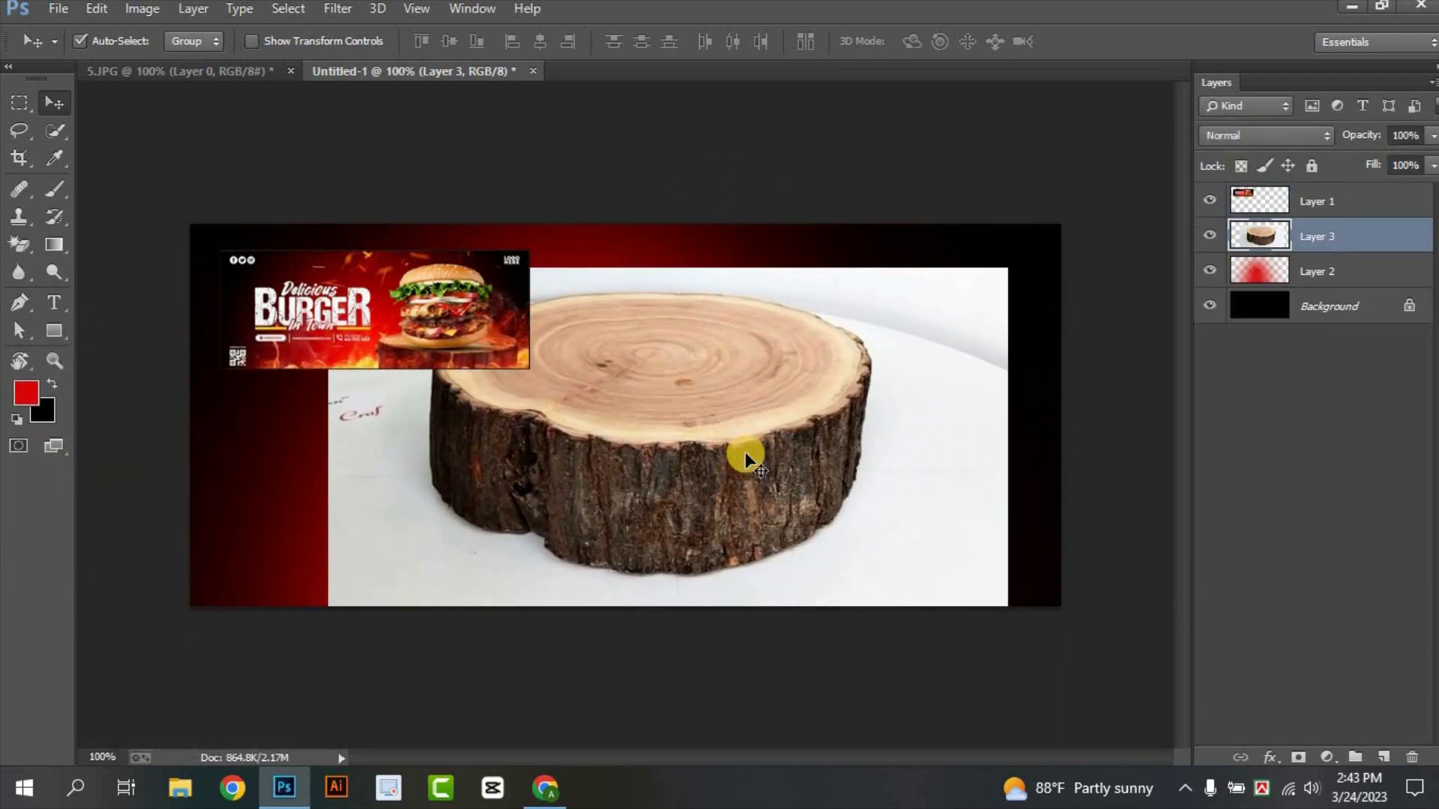
# - Scale the stump layer to about 70% and position it on the banner's right side
pyautogui.hotkey('ctrl', 't')
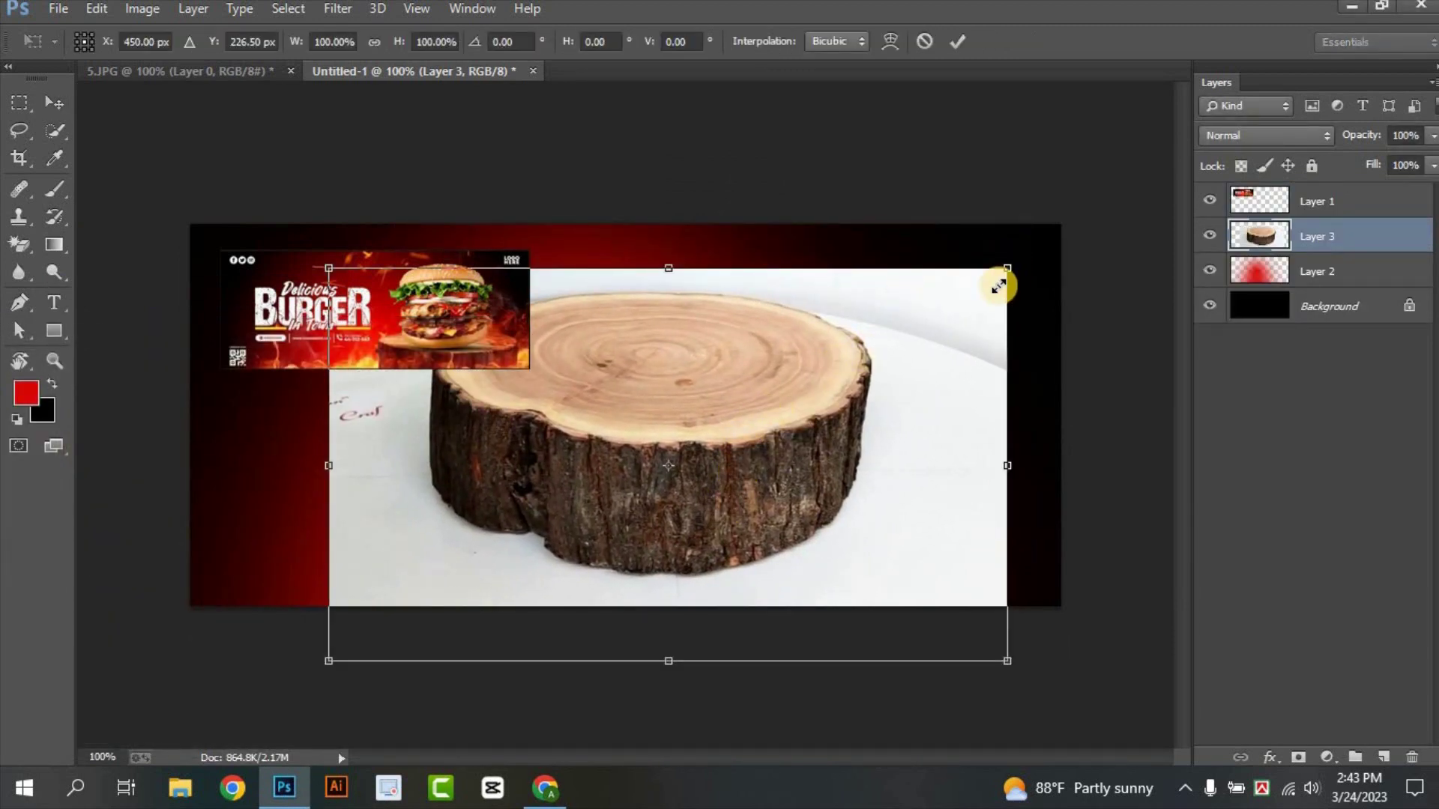
pyautogui.moveTo(998, 285); pyautogui.dragTo(796, 404)
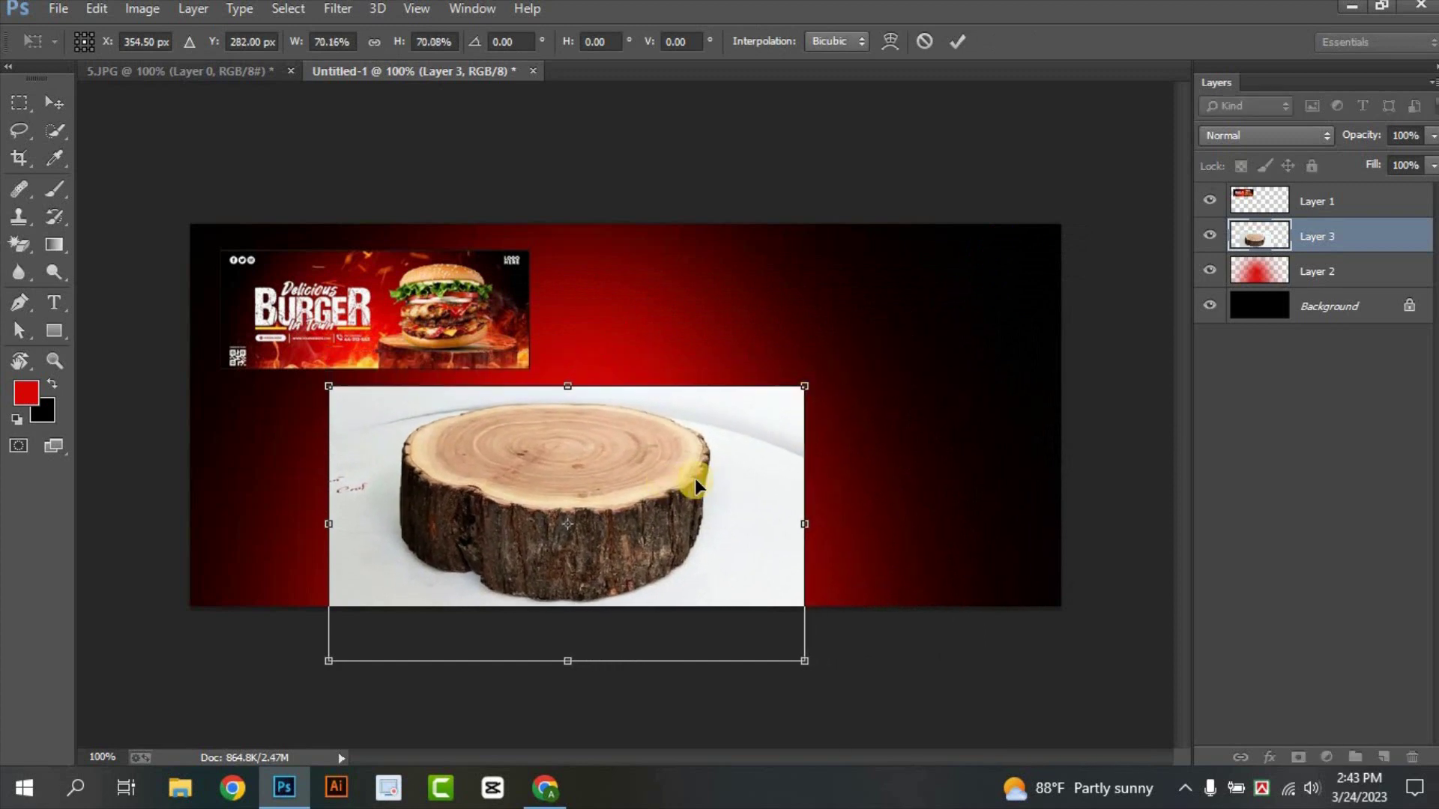
pyautogui.moveTo(695, 478); pyautogui.dragTo(893, 557)
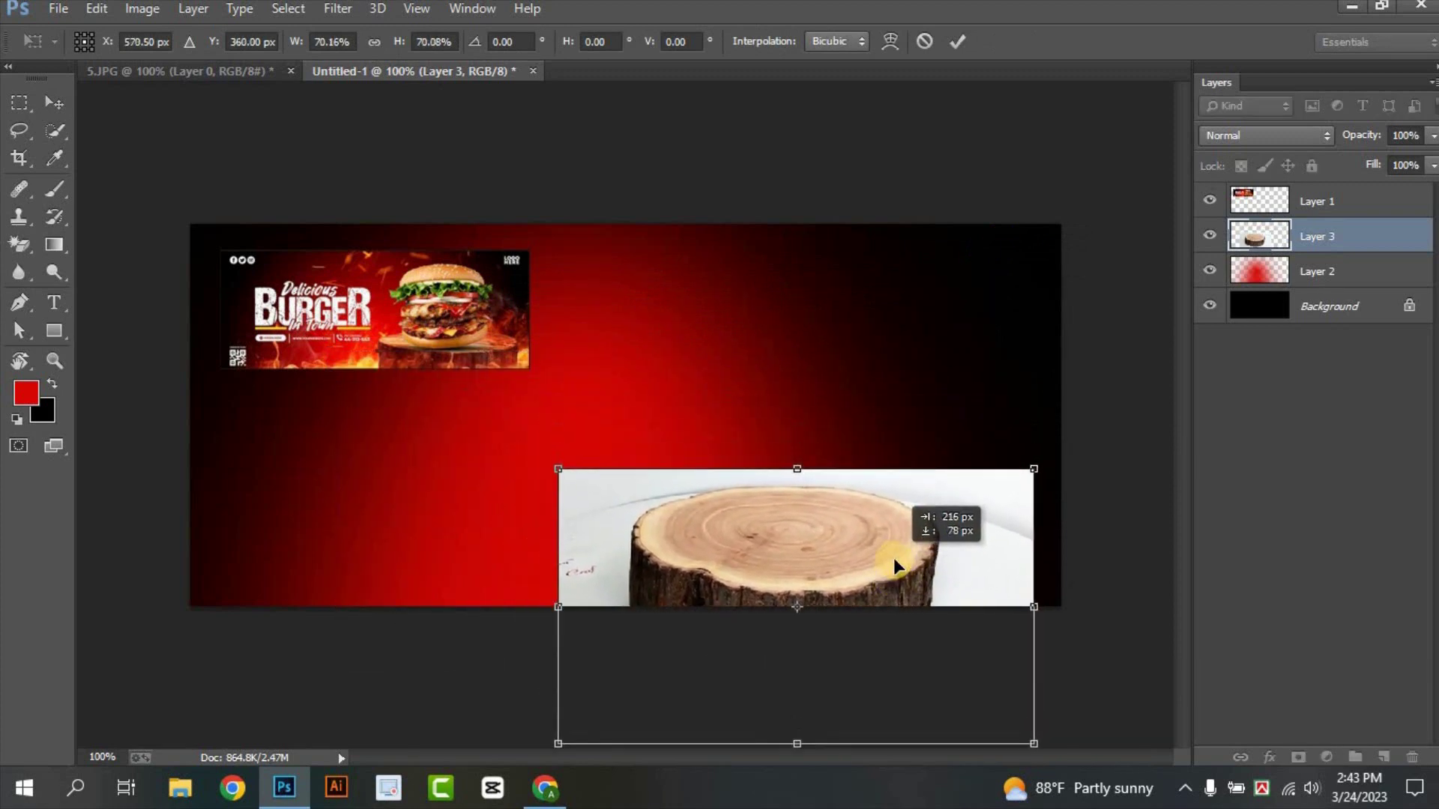
pyautogui.press('Right')
pyautogui.press('Right')
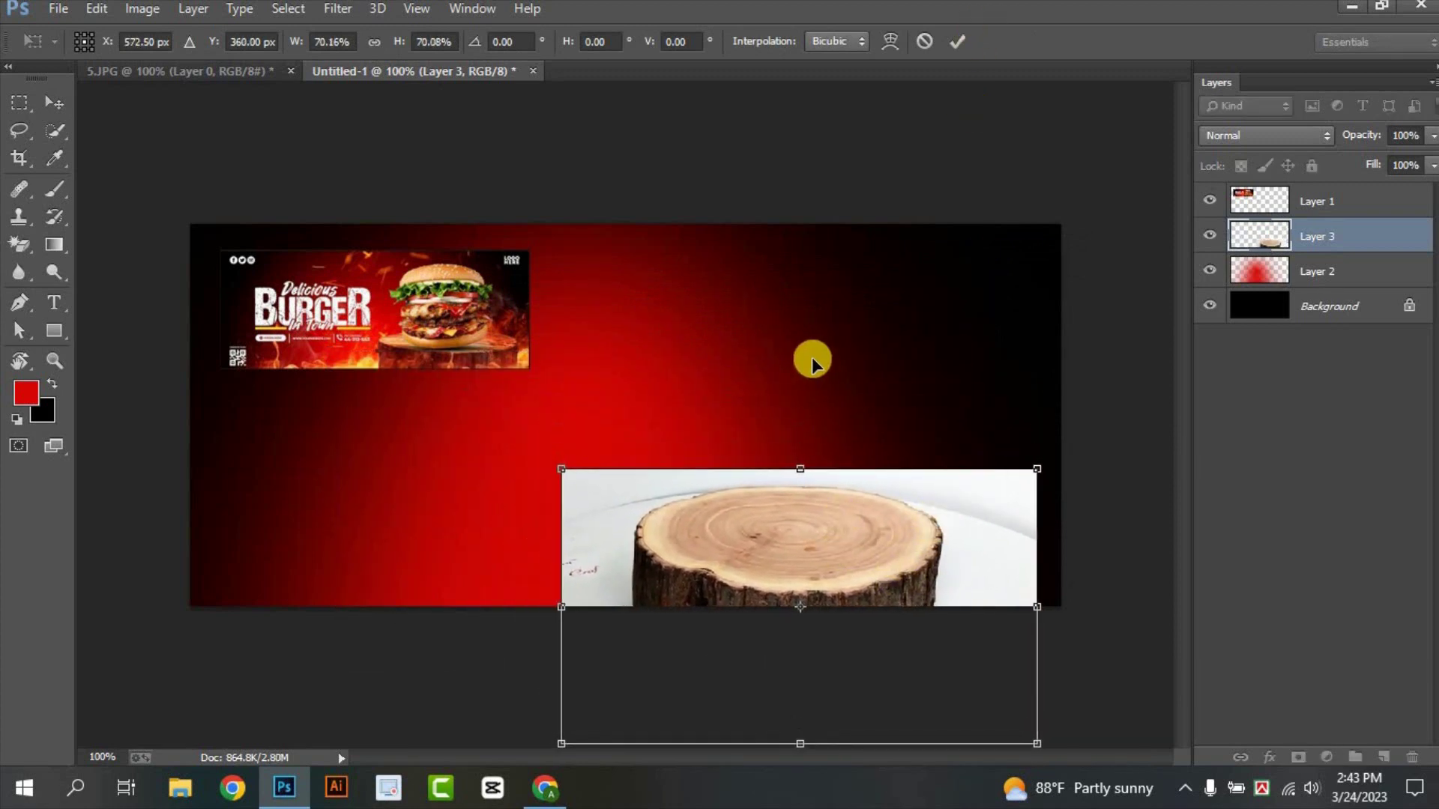
pyautogui.moveTo(812, 357); pyautogui.dragTo(819, 369)
pyautogui.click(958, 41)
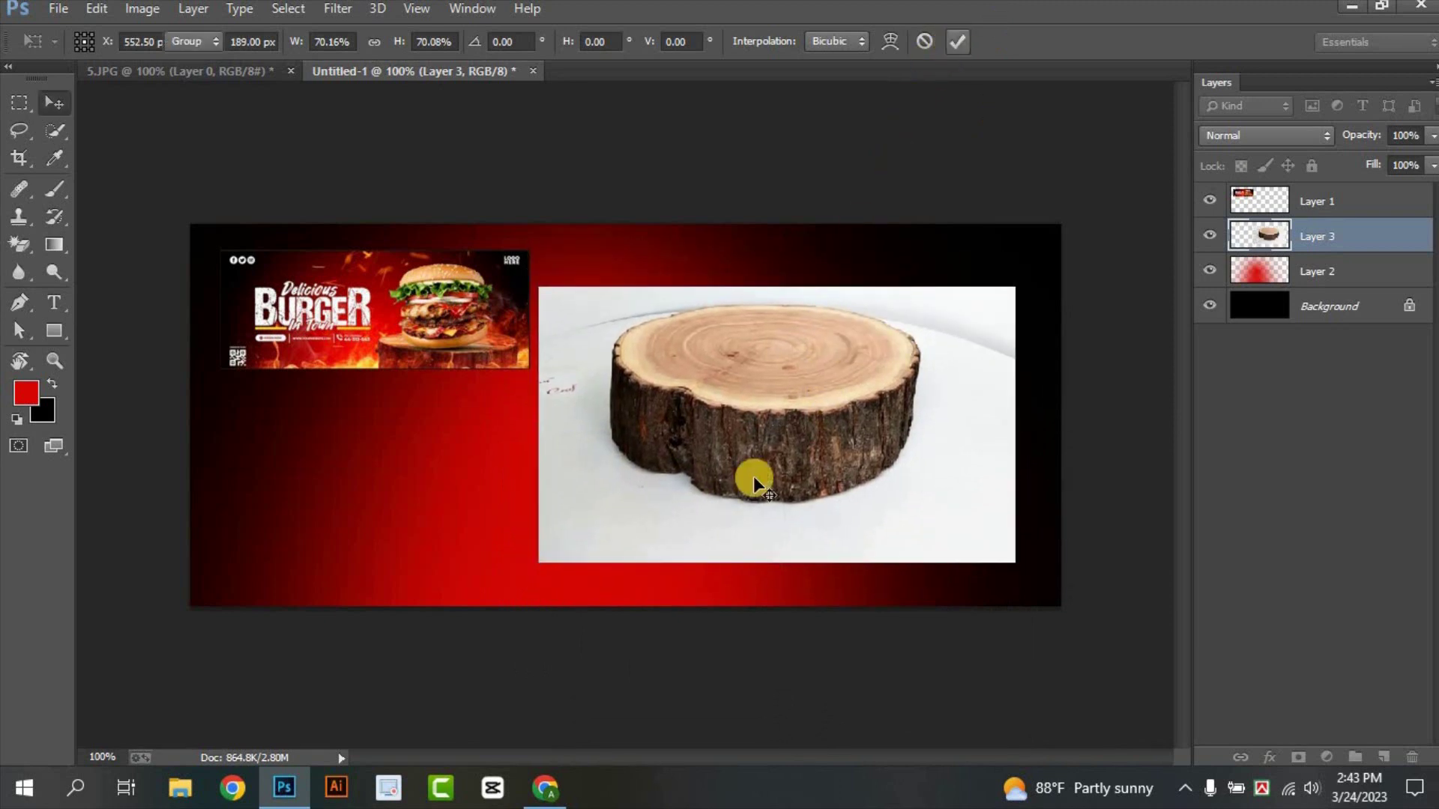
pyautogui.press('Return')
# - Quick-select the wooden stump and copy it onto its own Layer 4
pyautogui.scroll(1, 661, 405)
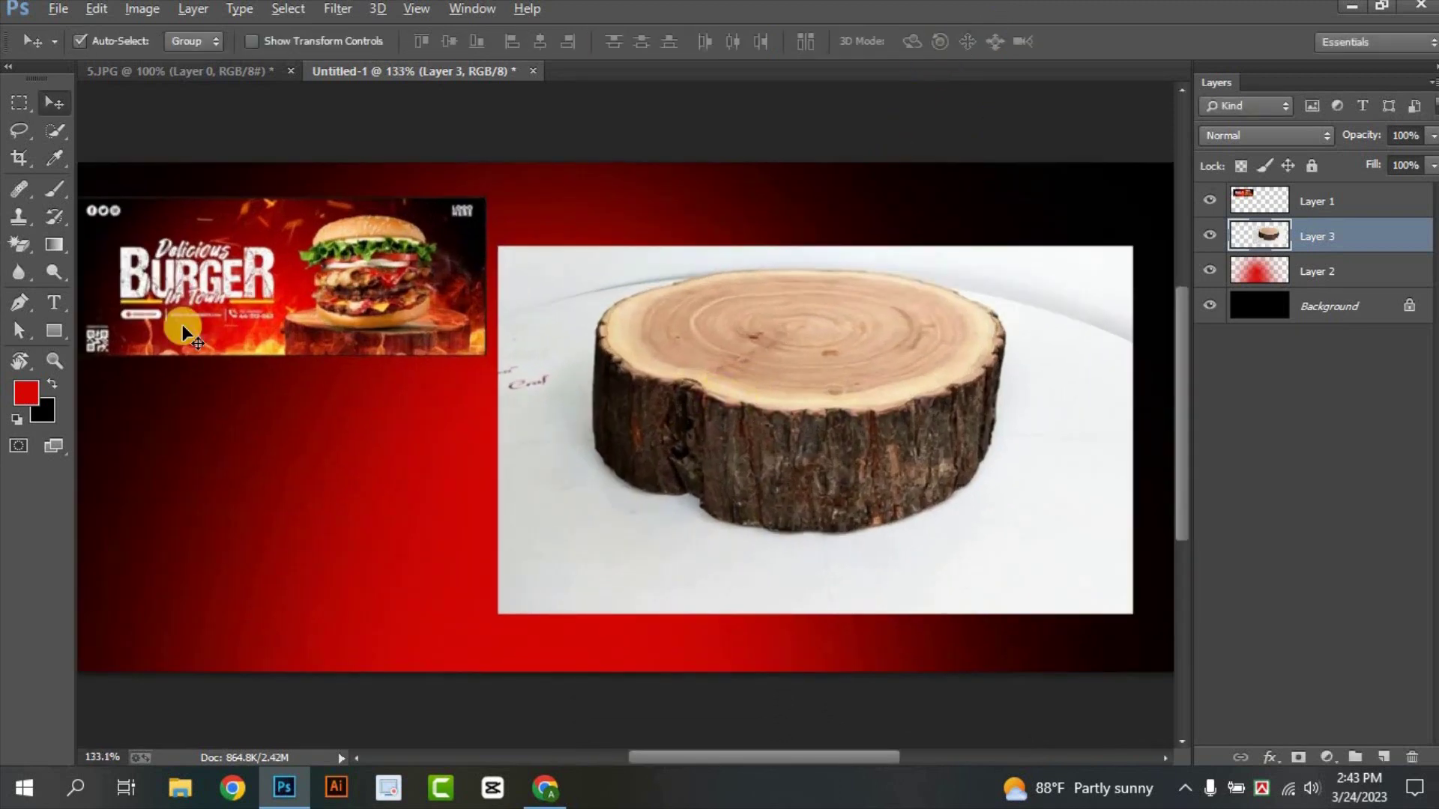
pyautogui.click(55, 130)
pyautogui.moveTo(800, 324)
pyautogui.mouseDown()
pyautogui.moveTo(694, 460)
pyautogui.moveTo(742, 497)
pyautogui.moveTo(867, 485)
pyautogui.moveTo(1005, 376)
pyautogui.moveTo(761, 295)
pyautogui.moveTo(796, 283)
pyautogui.moveTo(736, 274)
pyautogui.moveTo(819, 275)
pyautogui.moveTo(728, 290)
pyautogui.mouseUp()
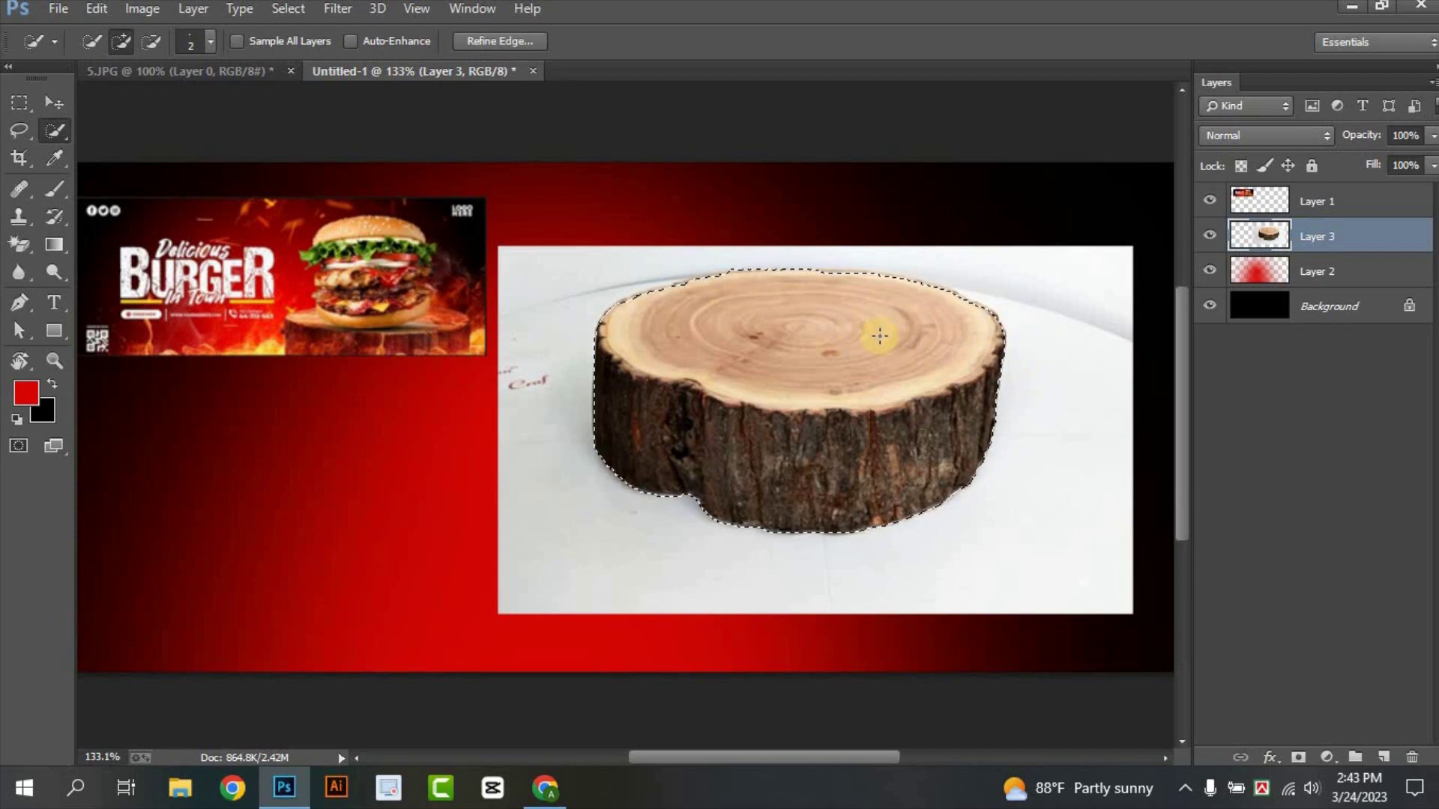
pyautogui.scroll(-2, 874, 362)
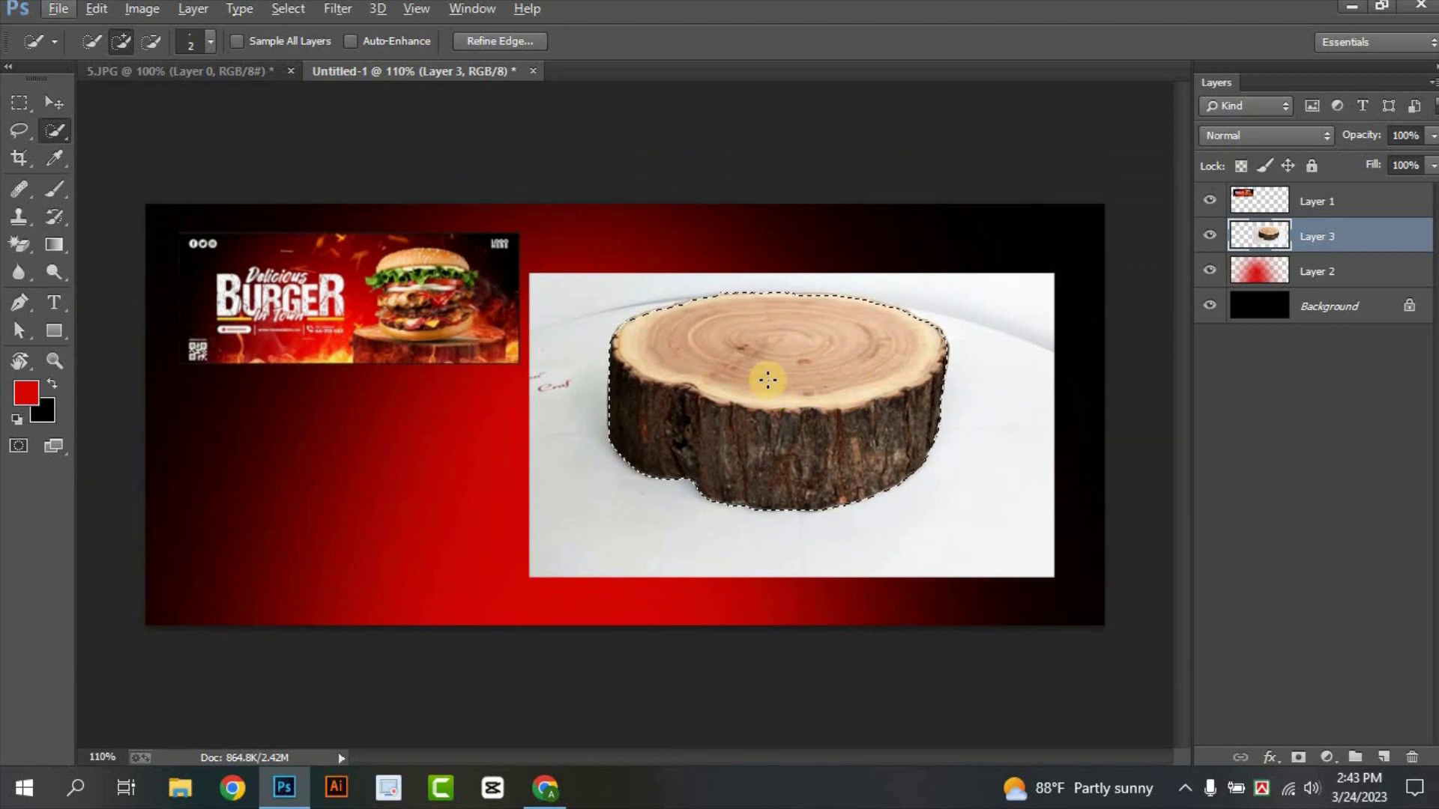
pyautogui.hotkey('ctrl', 'j')
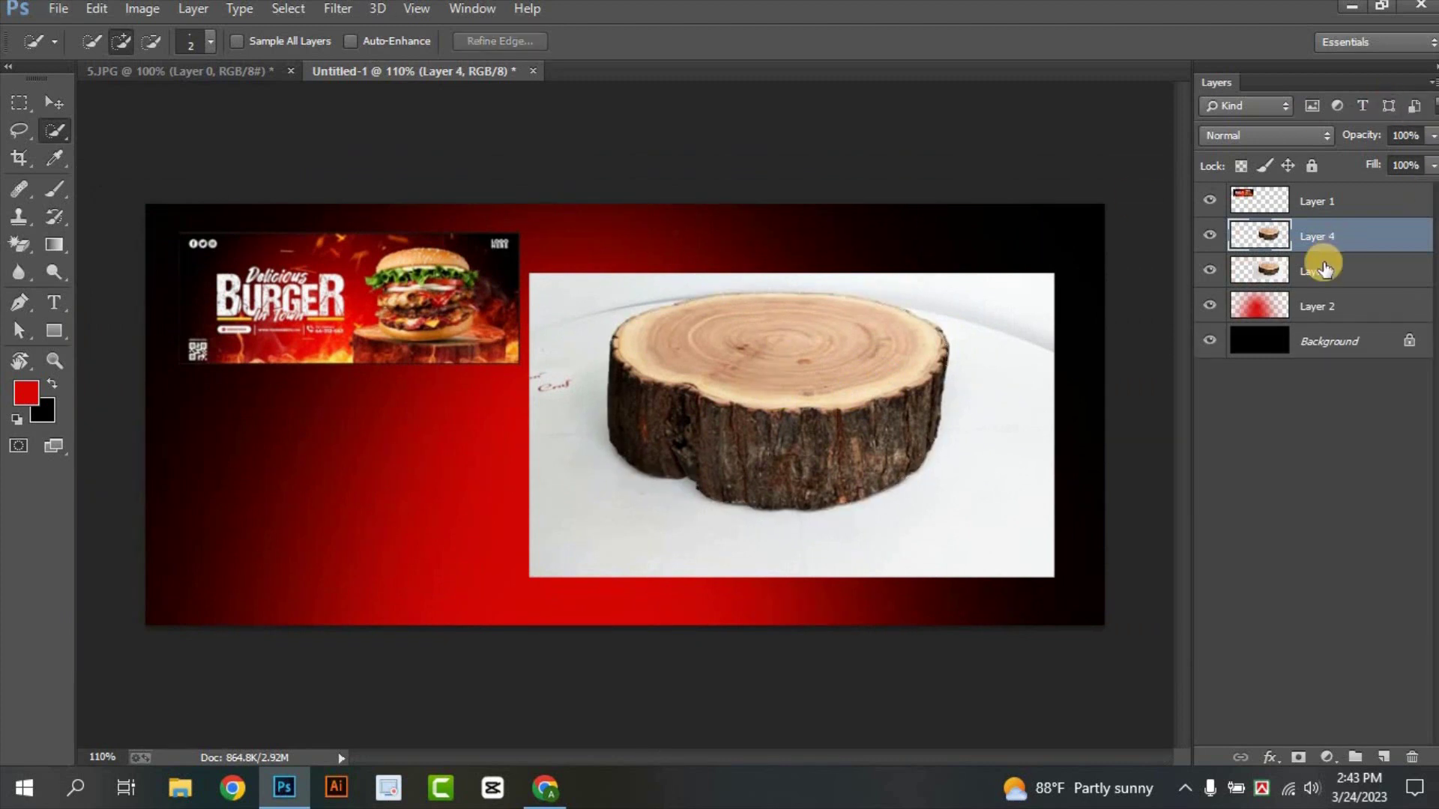
# - Delete the original white-background stump Layer 3
pyautogui.click(1322, 269)
pyautogui.press('Delete')
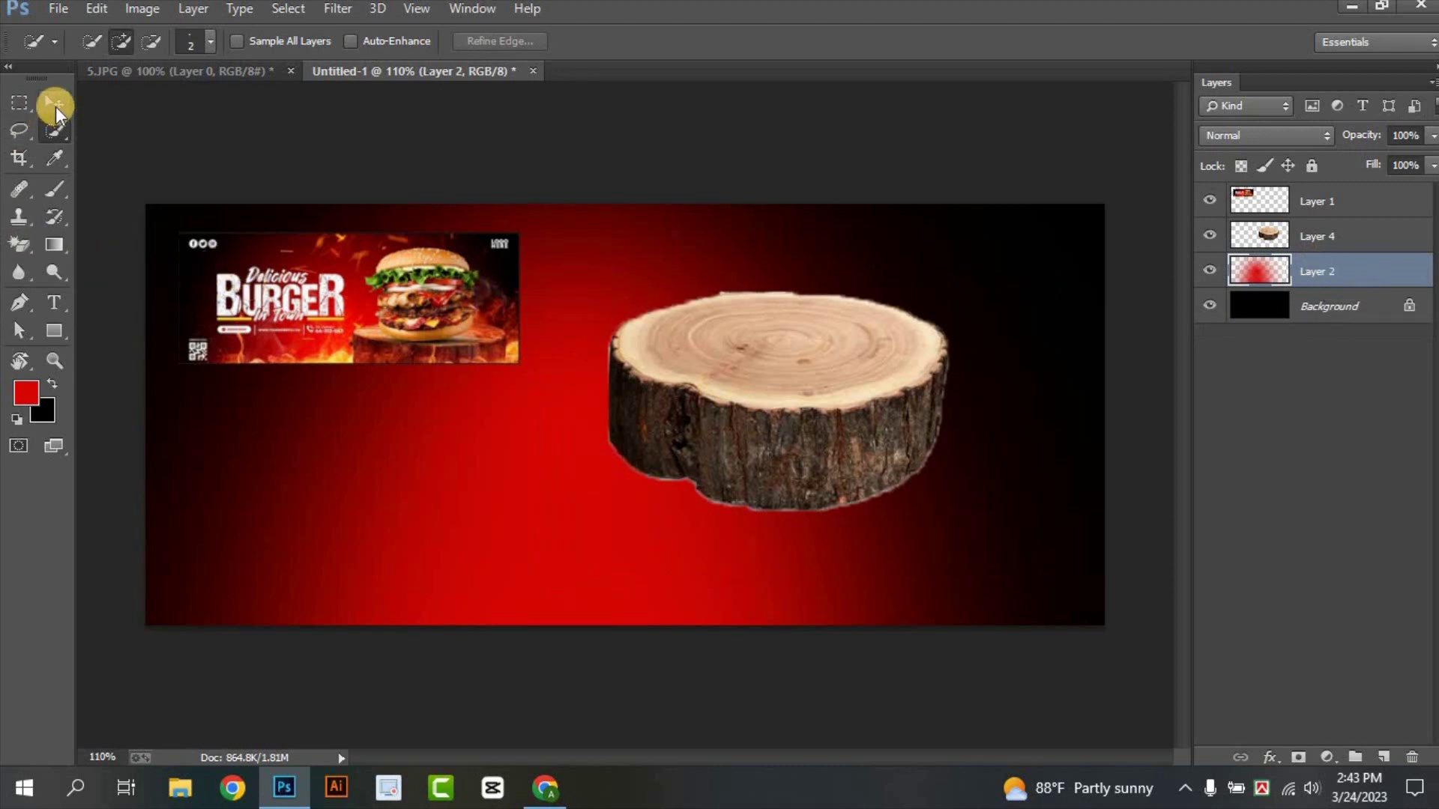
pyautogui.click(54, 103)
# - Move the cut-out stump to the banner's bottom-right edge
pyautogui.moveTo(777, 407)
pyautogui.mouseDown()
pyautogui.moveTo(896, 615)
pyautogui.moveTo(891, 596)
pyautogui.moveTo(869, 600)
pyautogui.mouseUp()
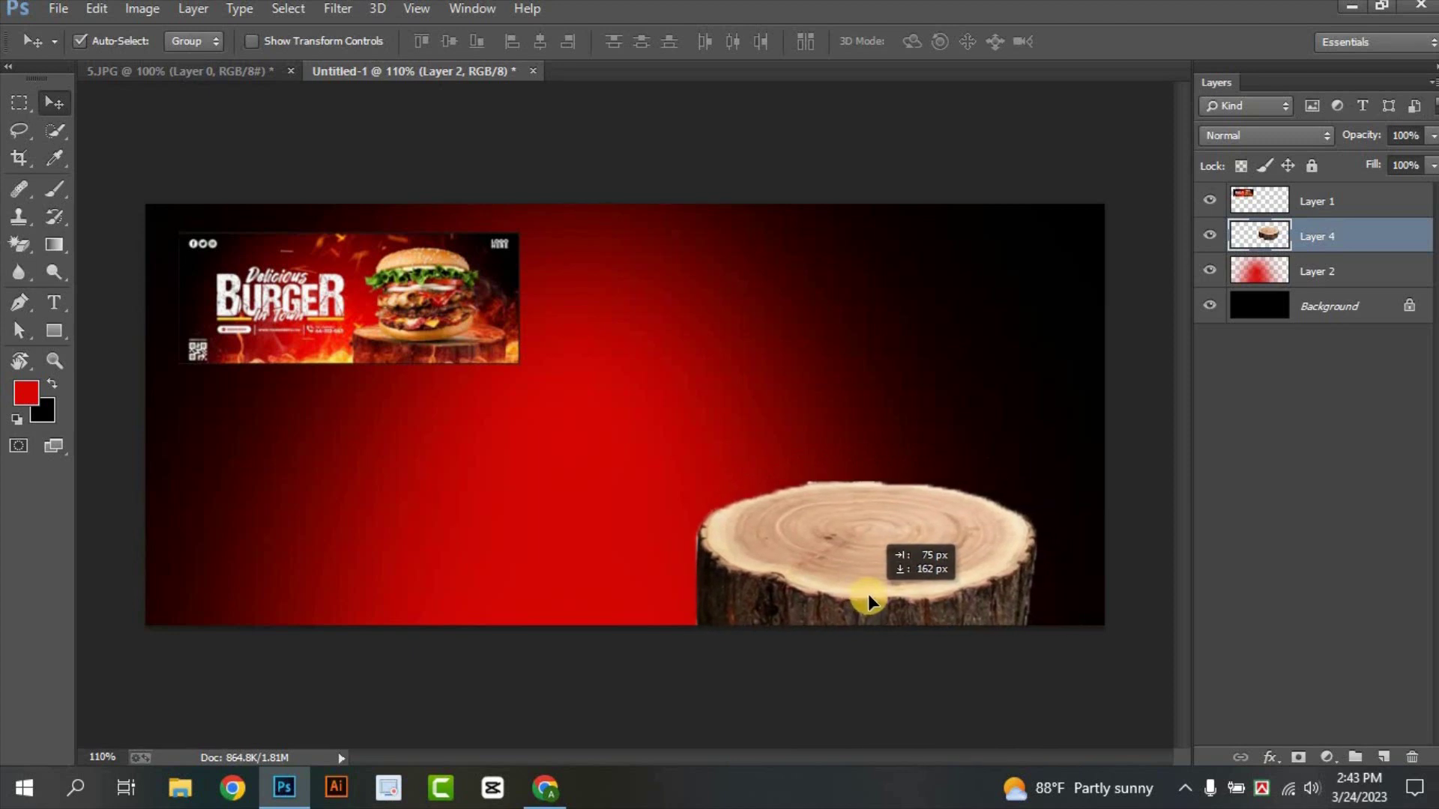
pyautogui.moveTo(868, 593); pyautogui.dragTo(867, 594)
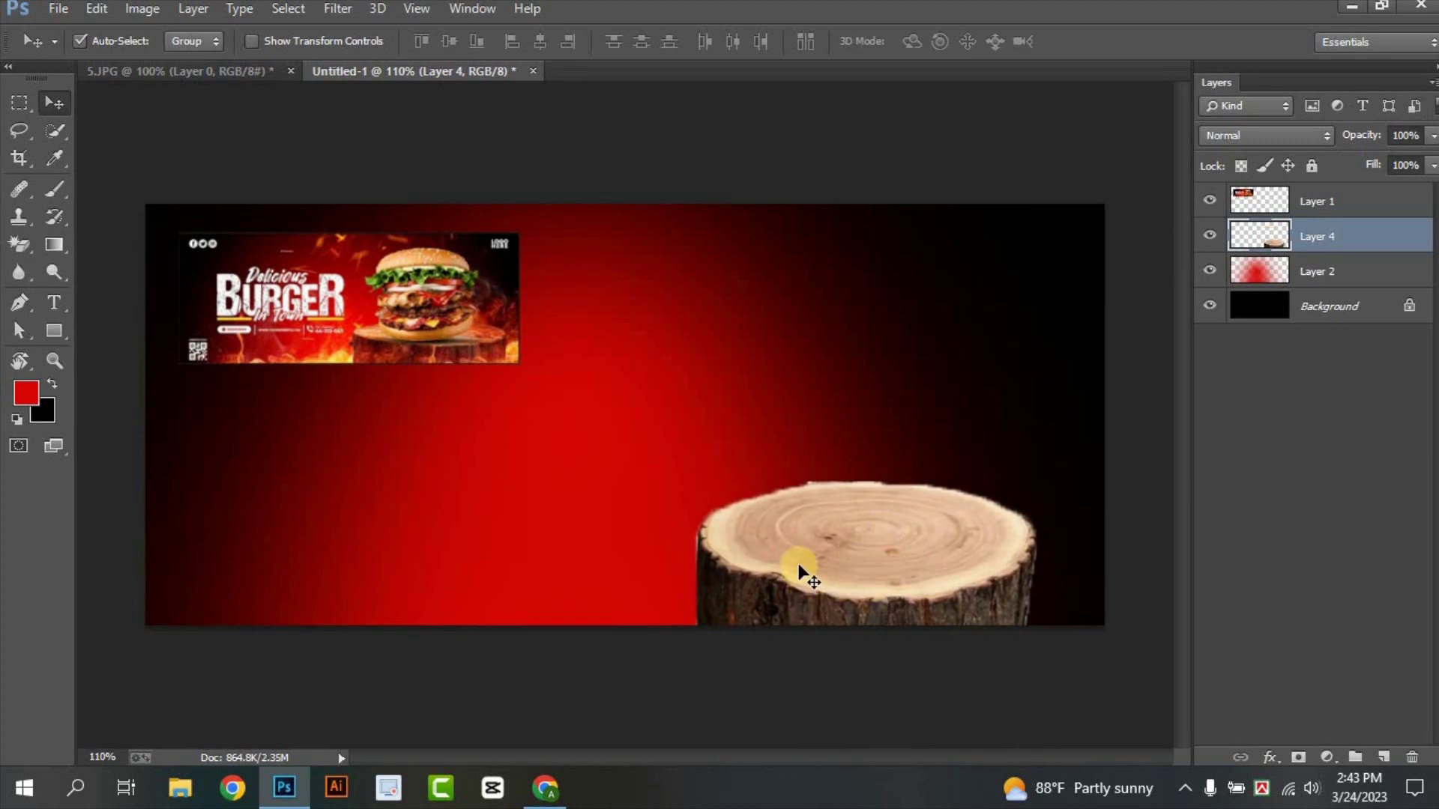
pyautogui.moveTo(799, 562); pyautogui.dragTo(799, 558)
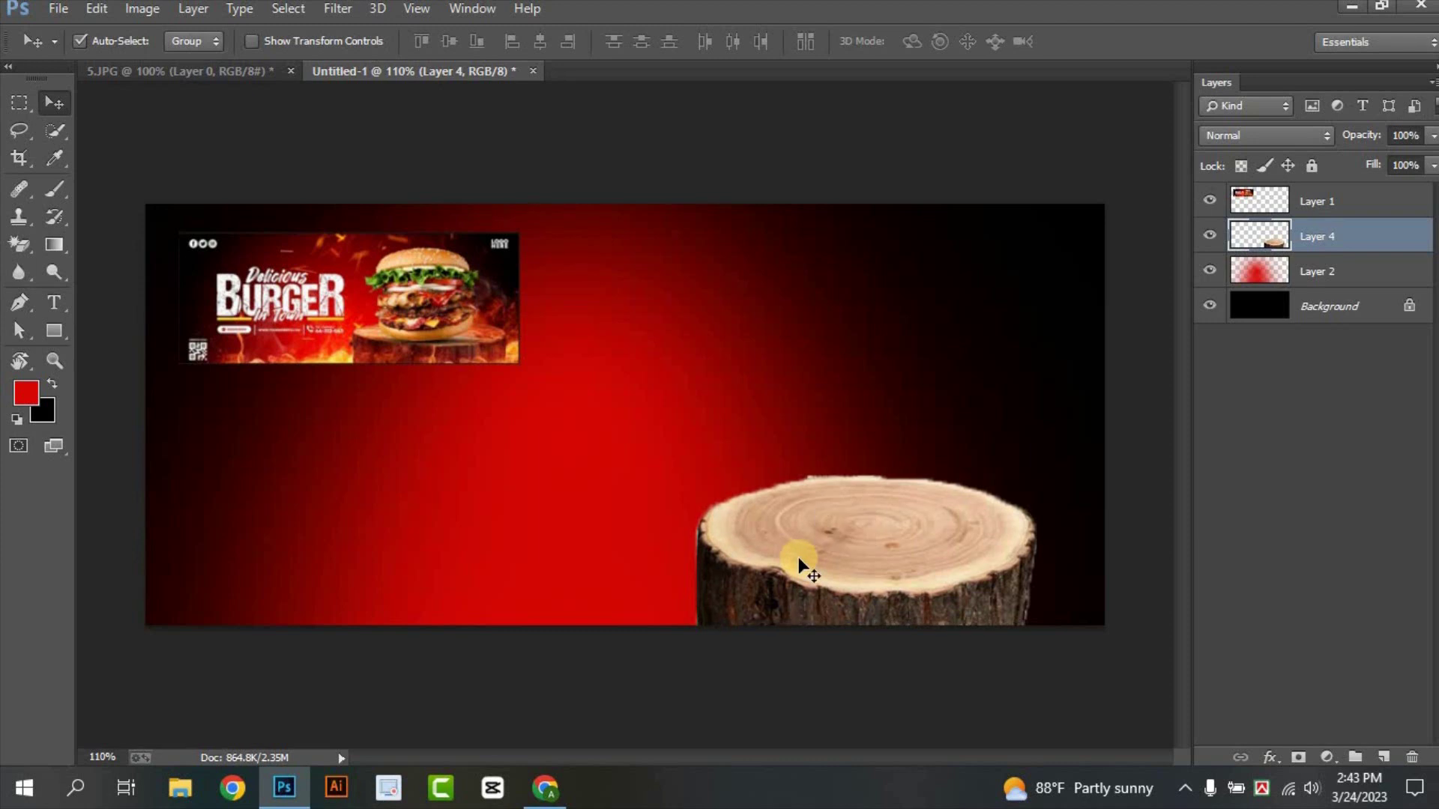
# - Distort the stump, raising its top-right corner slightly
pyautogui.hotkey('ctrl', 't')
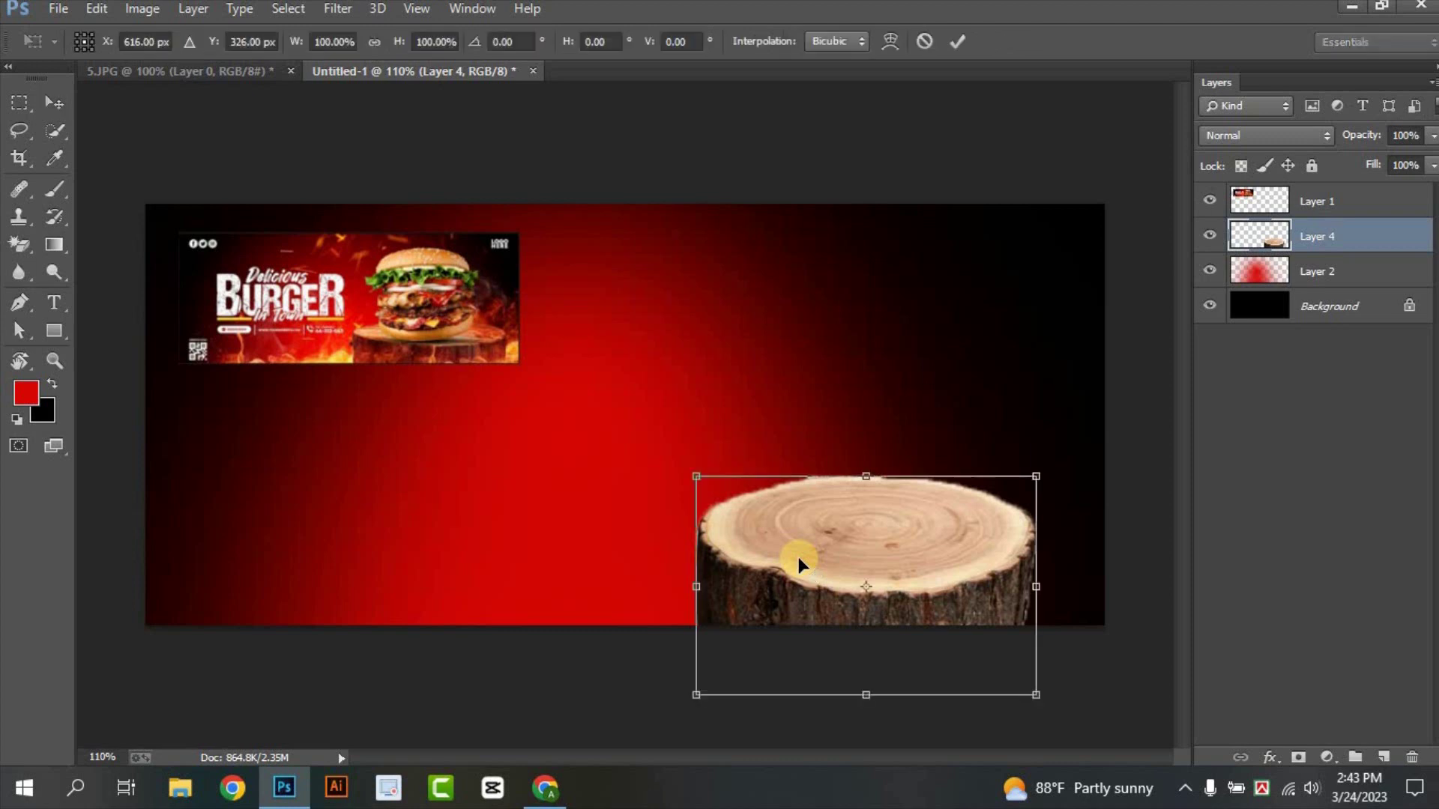
pyautogui.rightClick(803, 547)
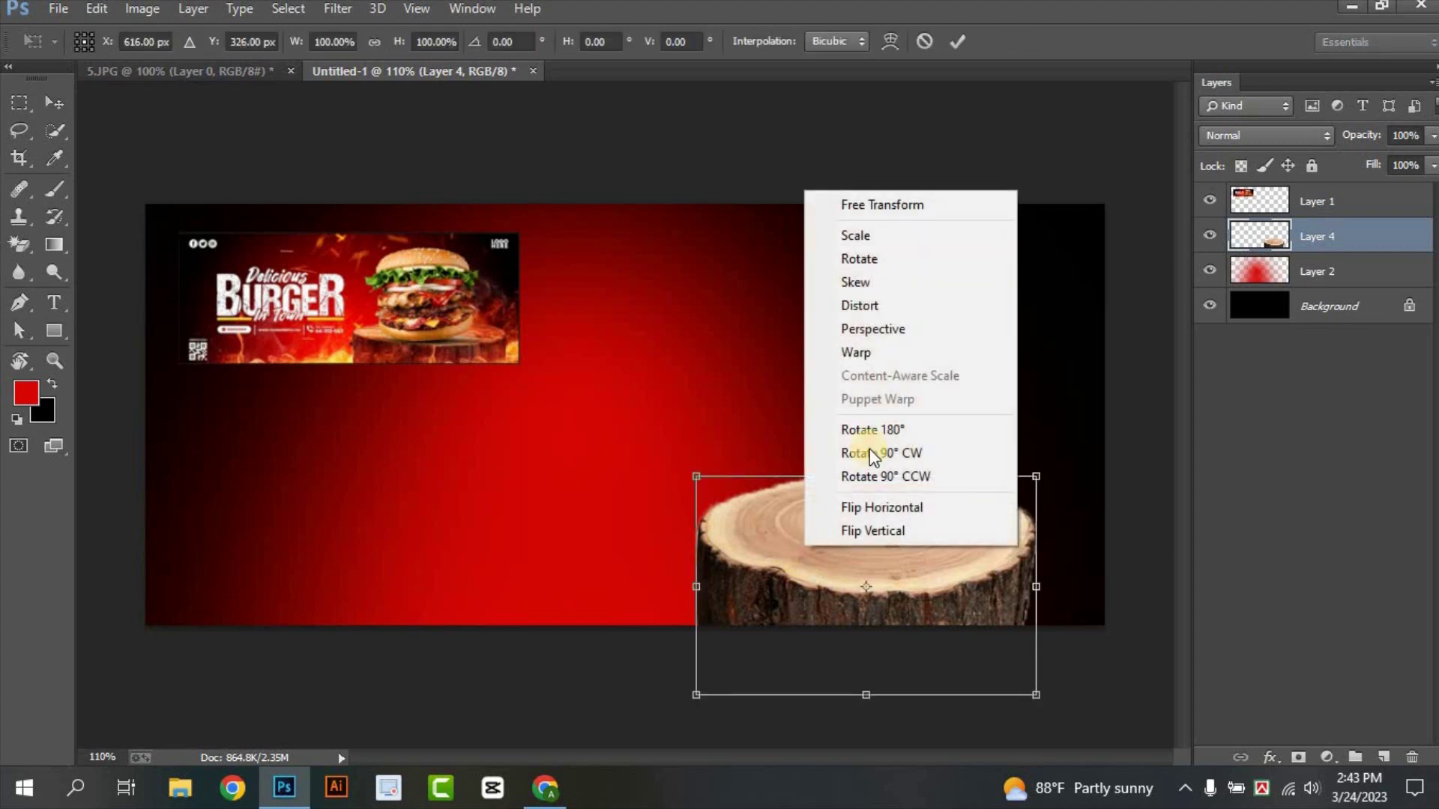
pyautogui.click(880, 303)
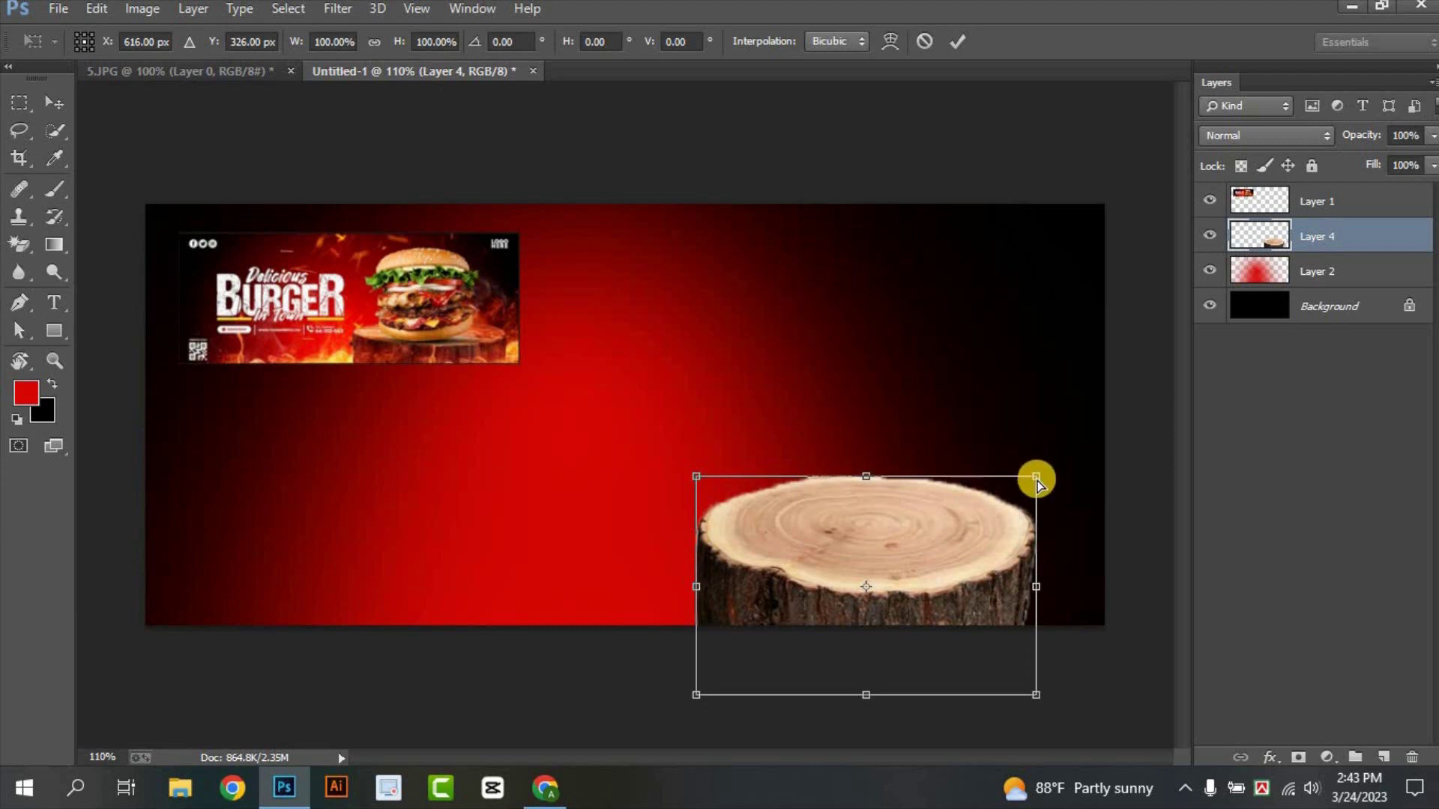
pyautogui.moveTo(1036, 476)
pyautogui.mouseDown()
pyautogui.moveTo(1032, 405)
pyautogui.moveTo(1031, 468)
pyautogui.mouseUp()
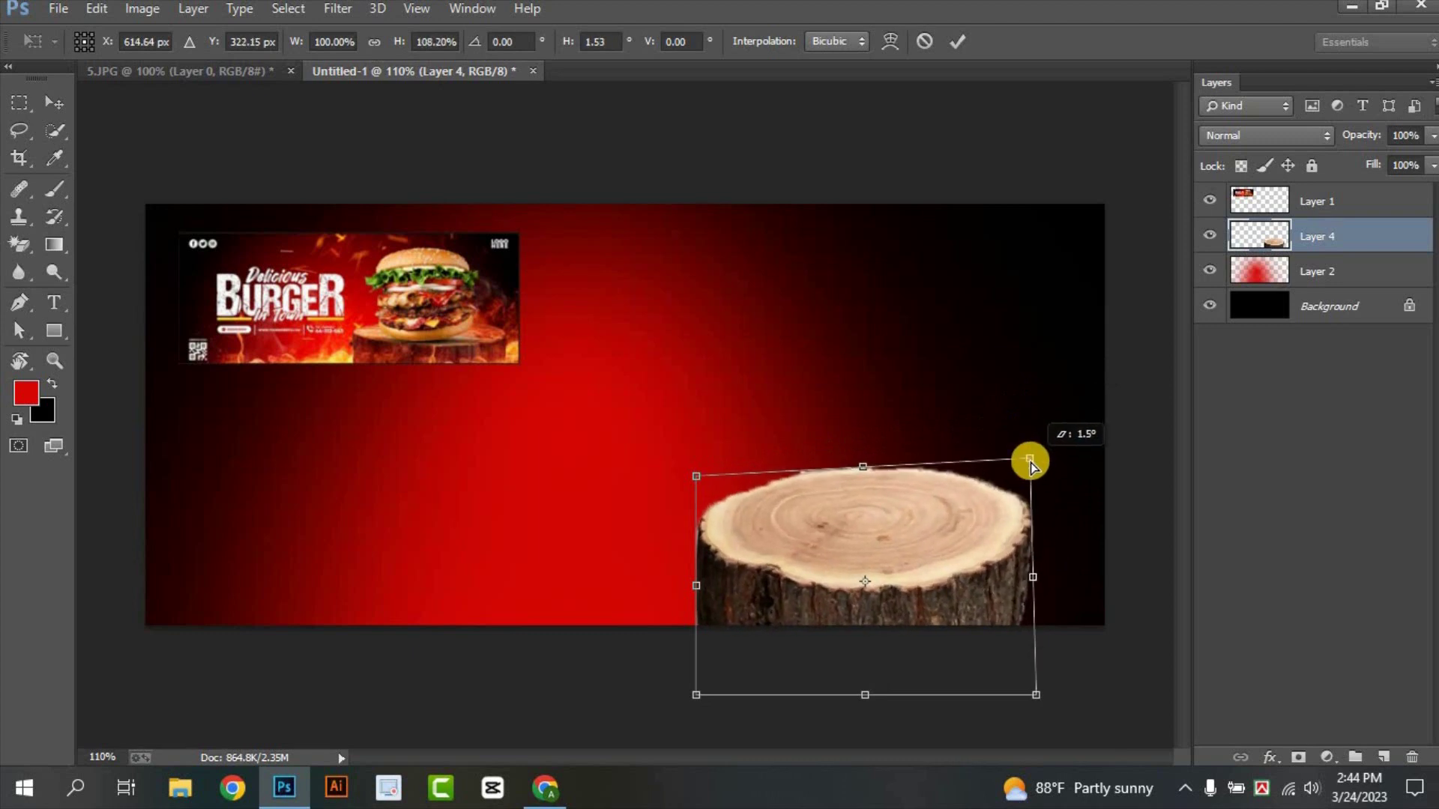
# - Warp the stump's mesh to lower and flatten its top and curve its body, then apply
pyautogui.moveTo(862, 467); pyautogui.dragTo(883, 589)
pyautogui.rightClick(883, 588)
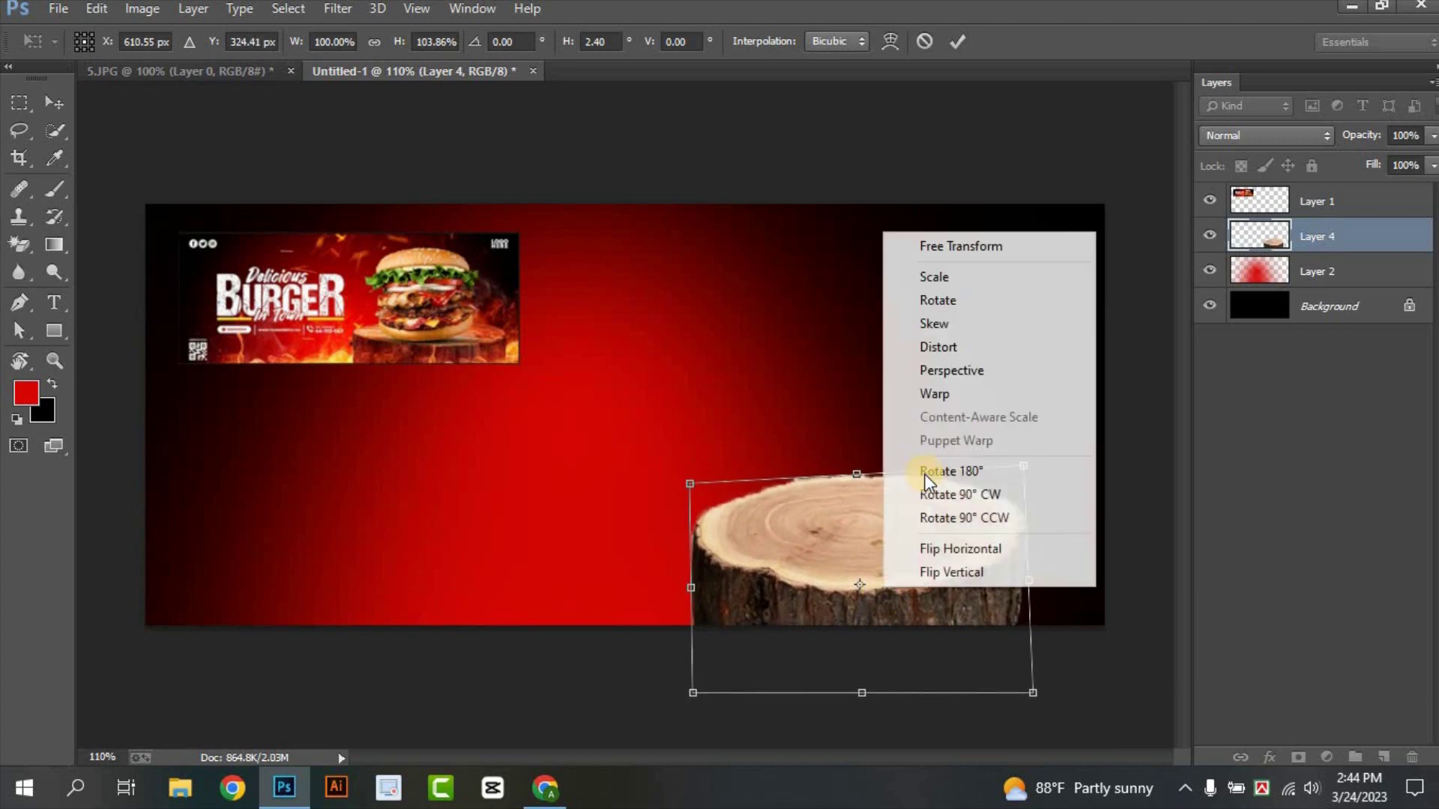
pyautogui.click(933, 396)
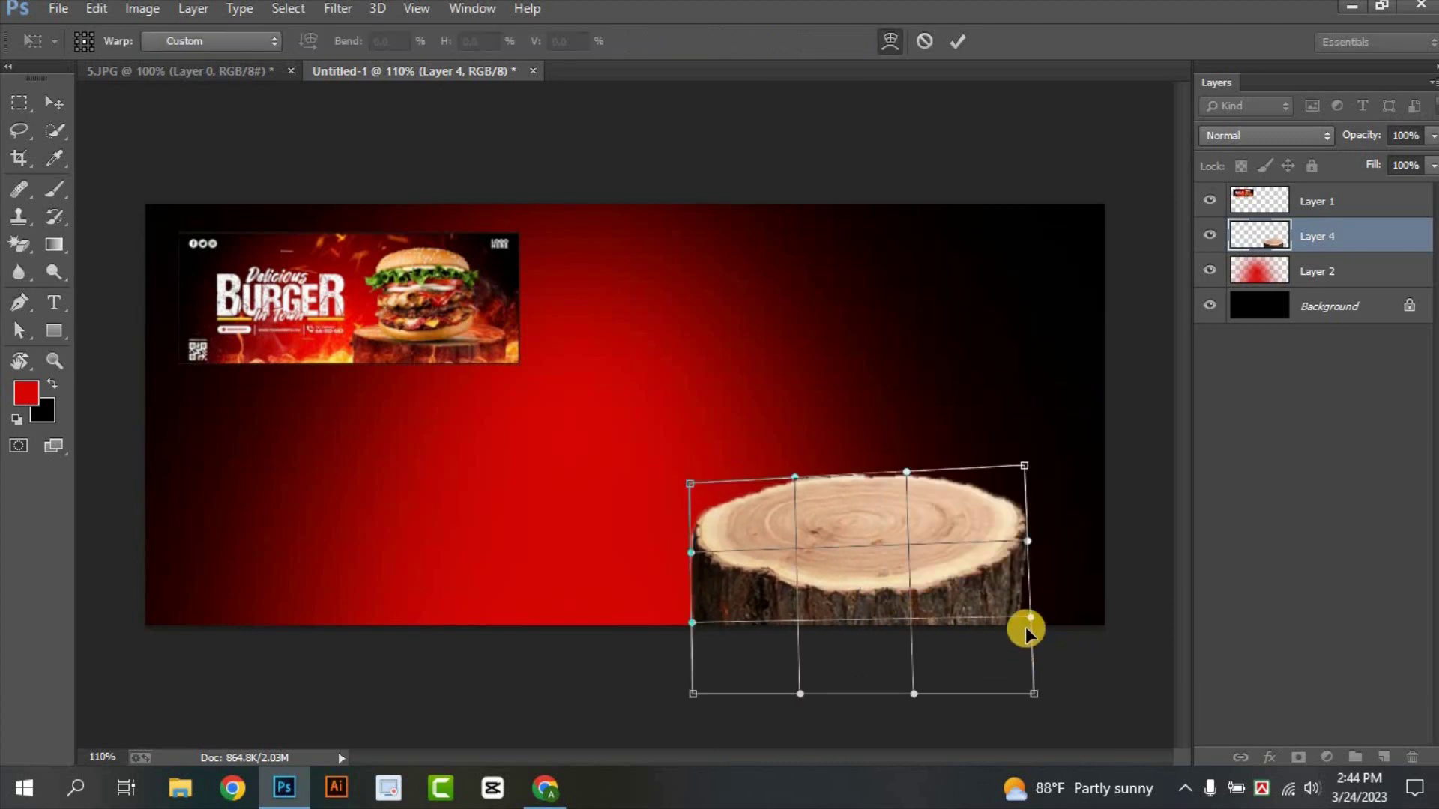
pyautogui.moveTo(1028, 619); pyautogui.dragTo(1043, 652)
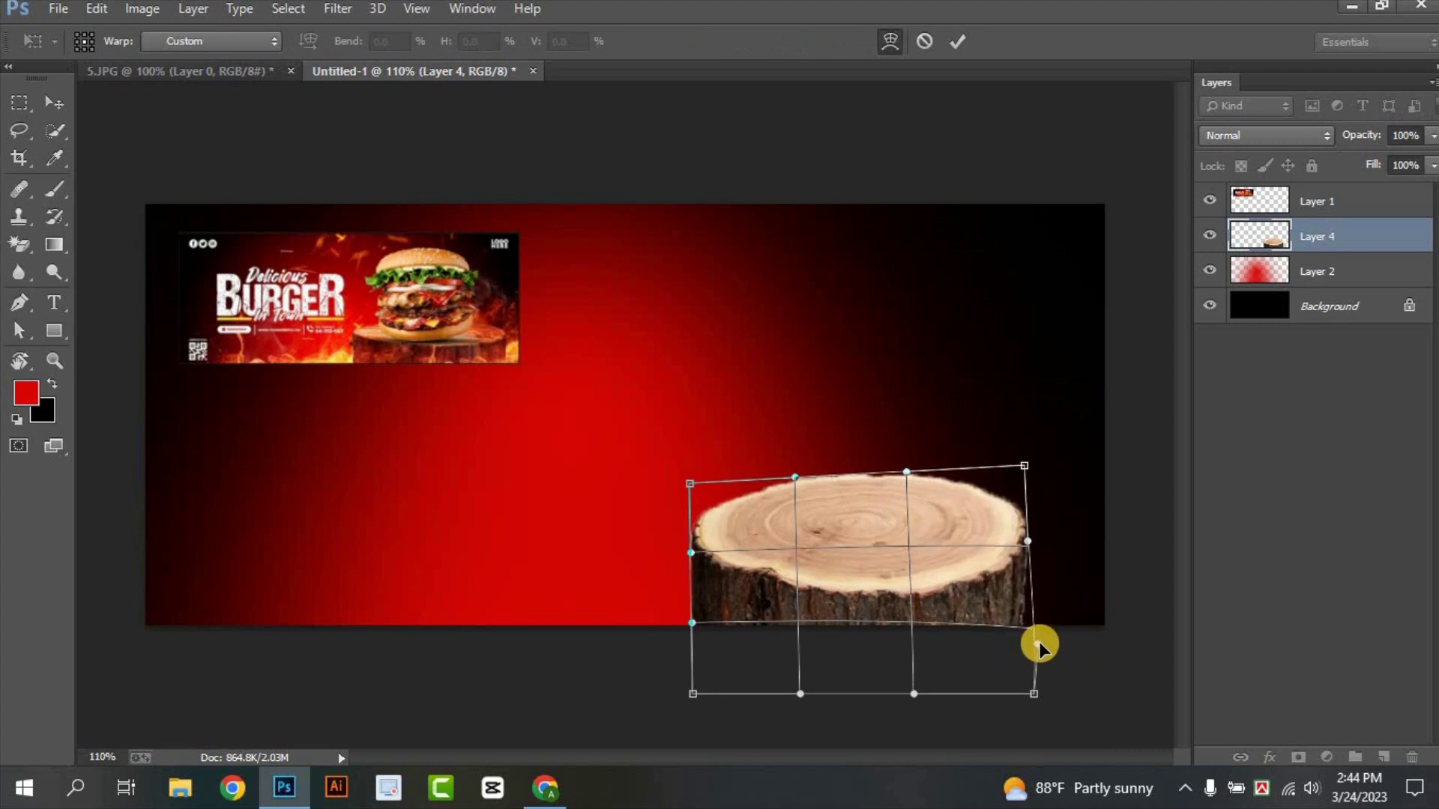
pyautogui.moveTo(908, 470); pyautogui.dragTo(908, 509)
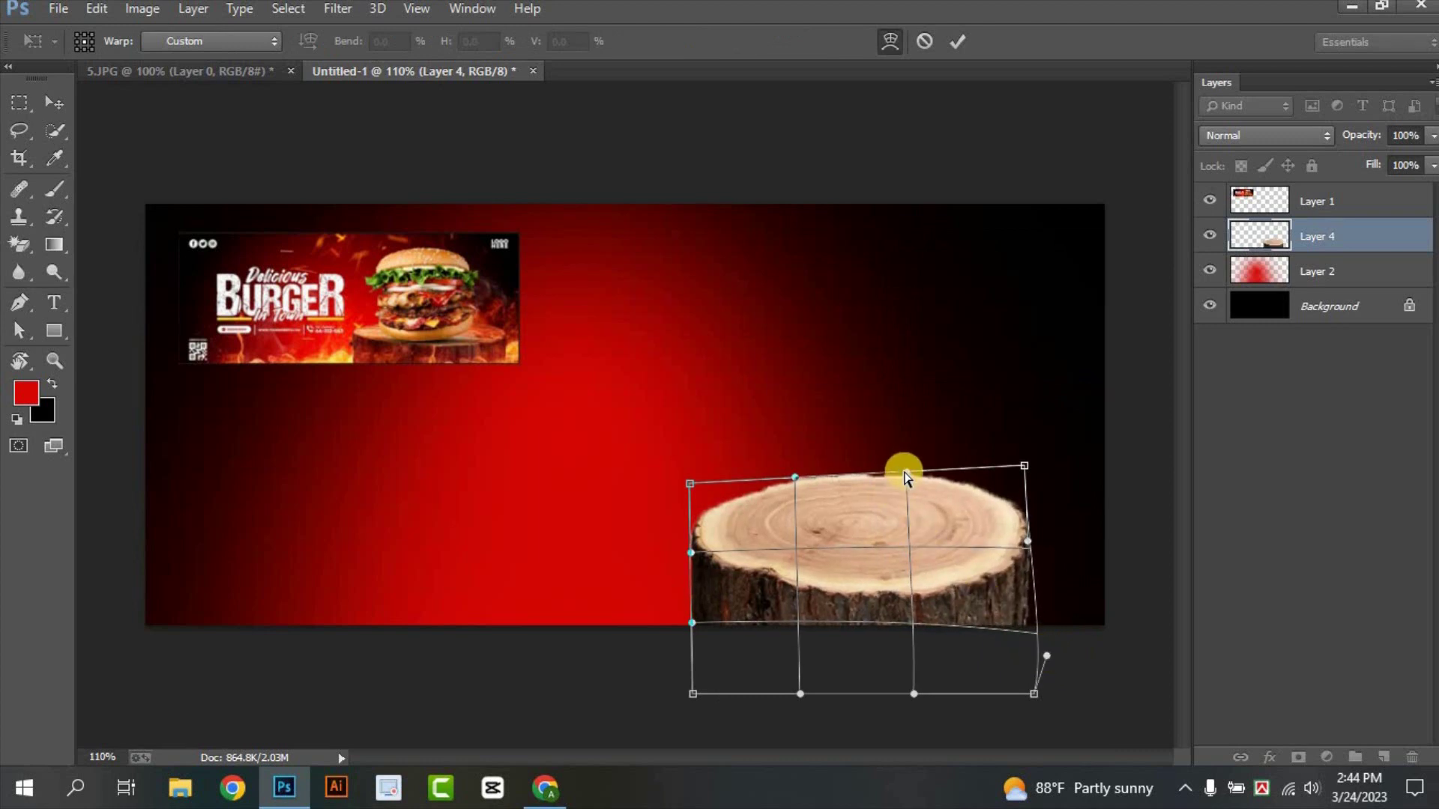
pyautogui.moveTo(798, 479); pyautogui.dragTo(815, 515)
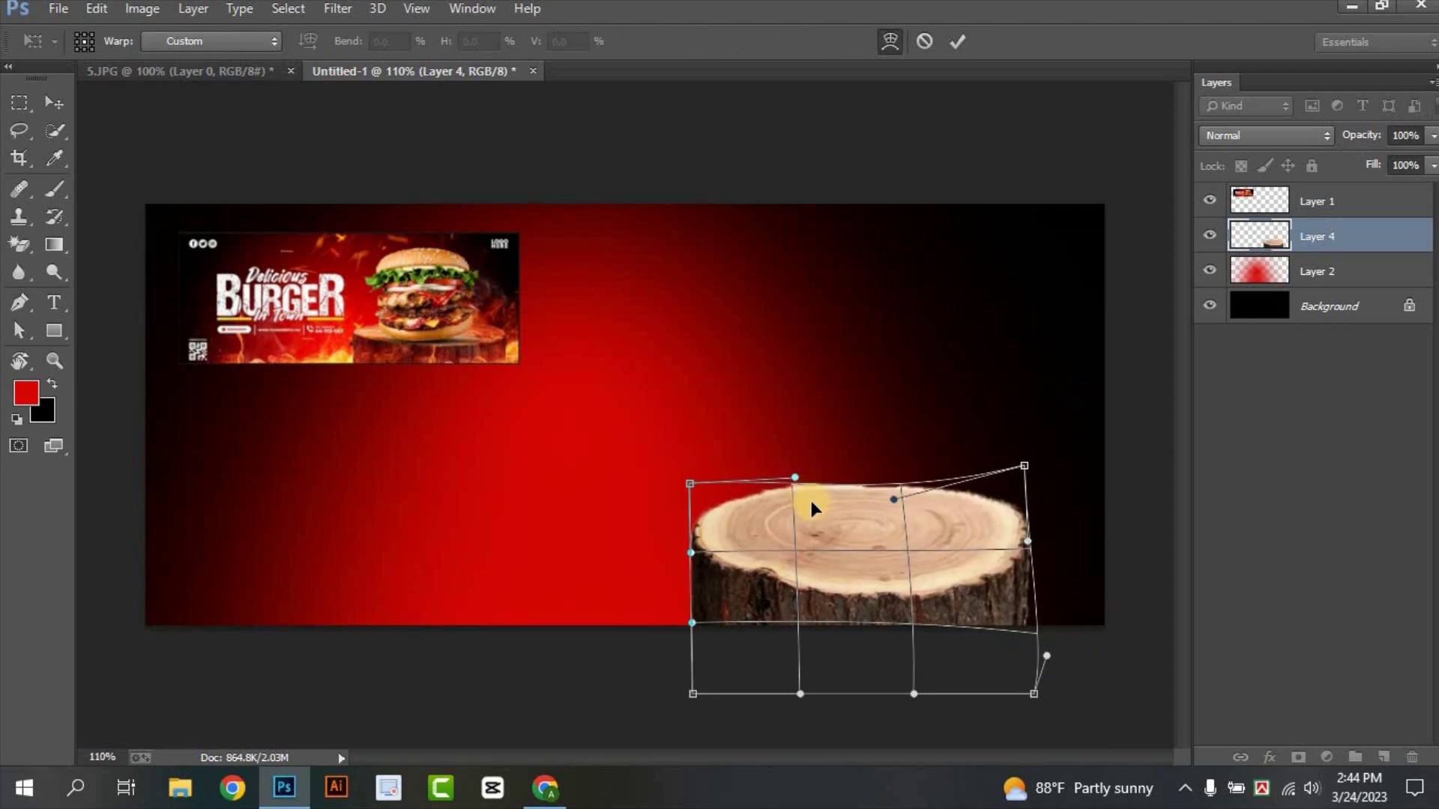
pyautogui.moveTo(866, 591); pyautogui.dragTo(862, 583)
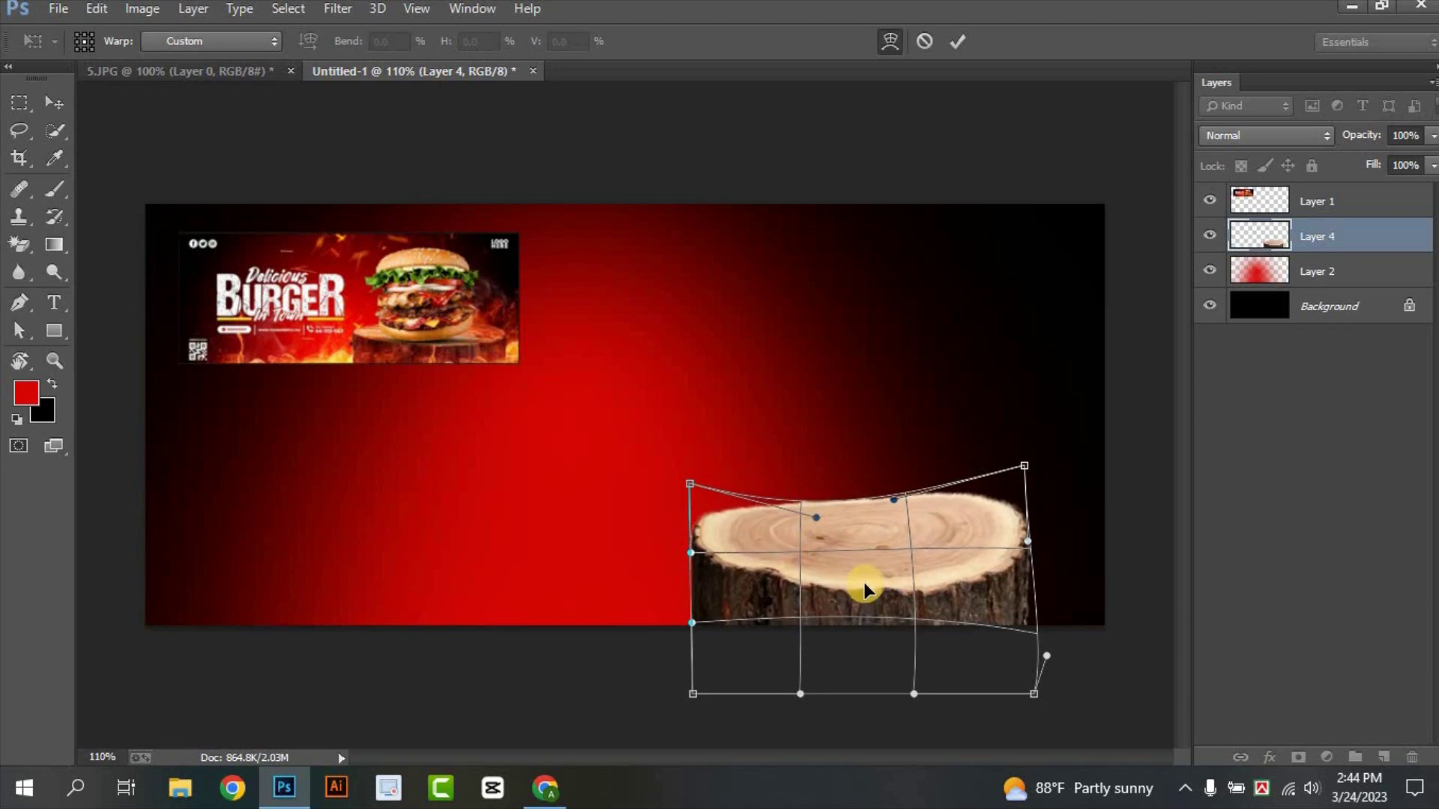
pyautogui.moveTo(967, 577); pyautogui.dragTo(971, 570)
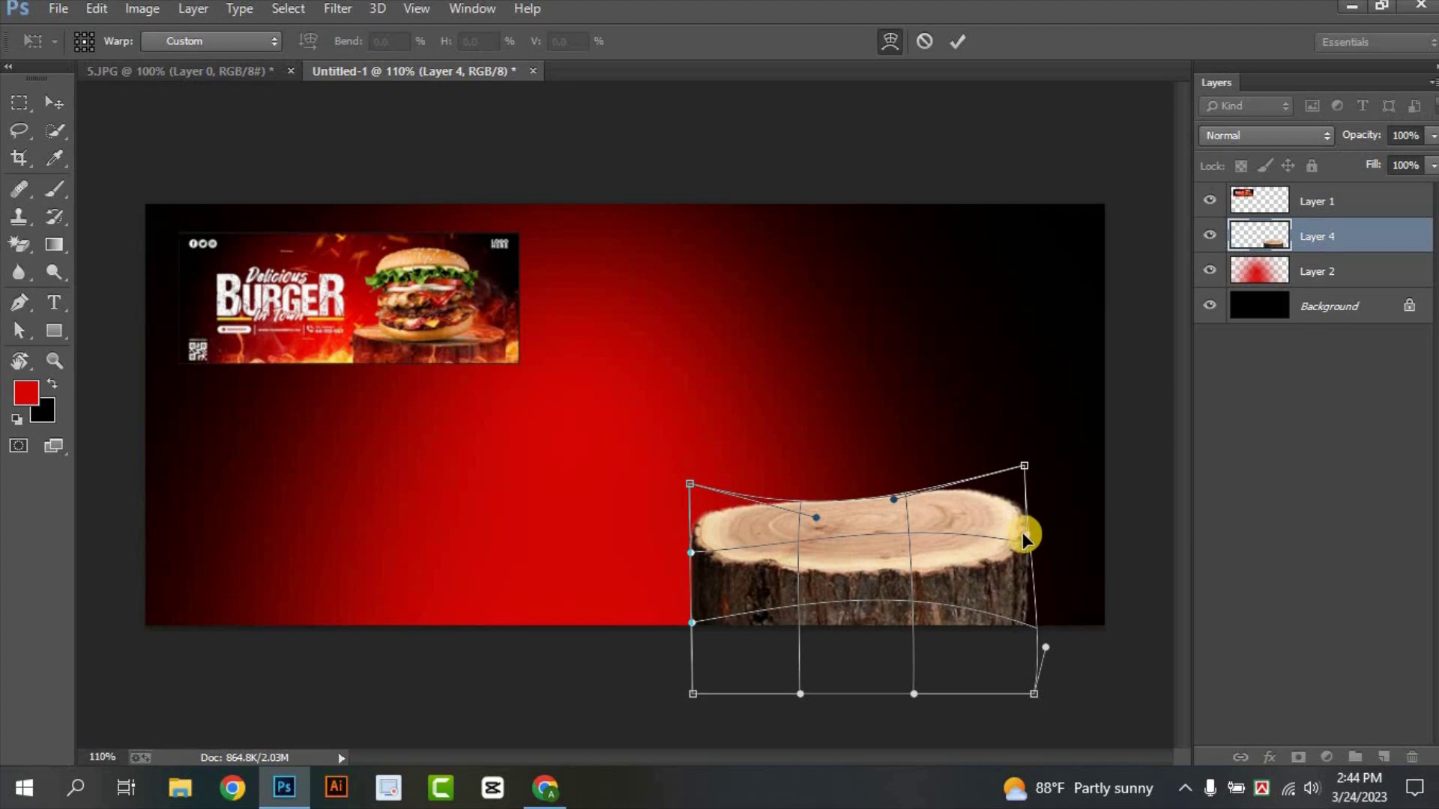
pyautogui.moveTo(945, 489); pyautogui.dragTo(947, 499)
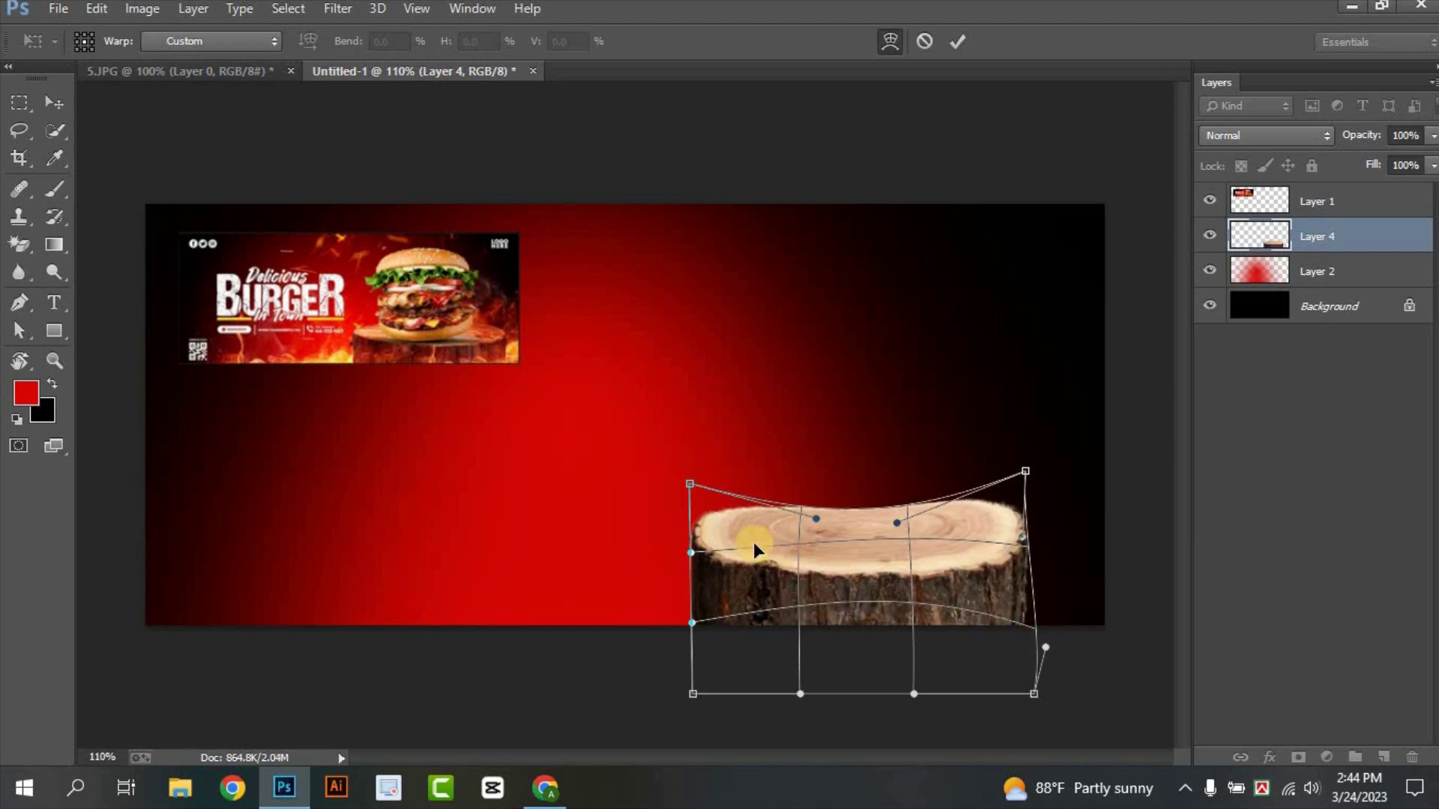
pyautogui.moveTo(725, 555); pyautogui.dragTo(727, 549)
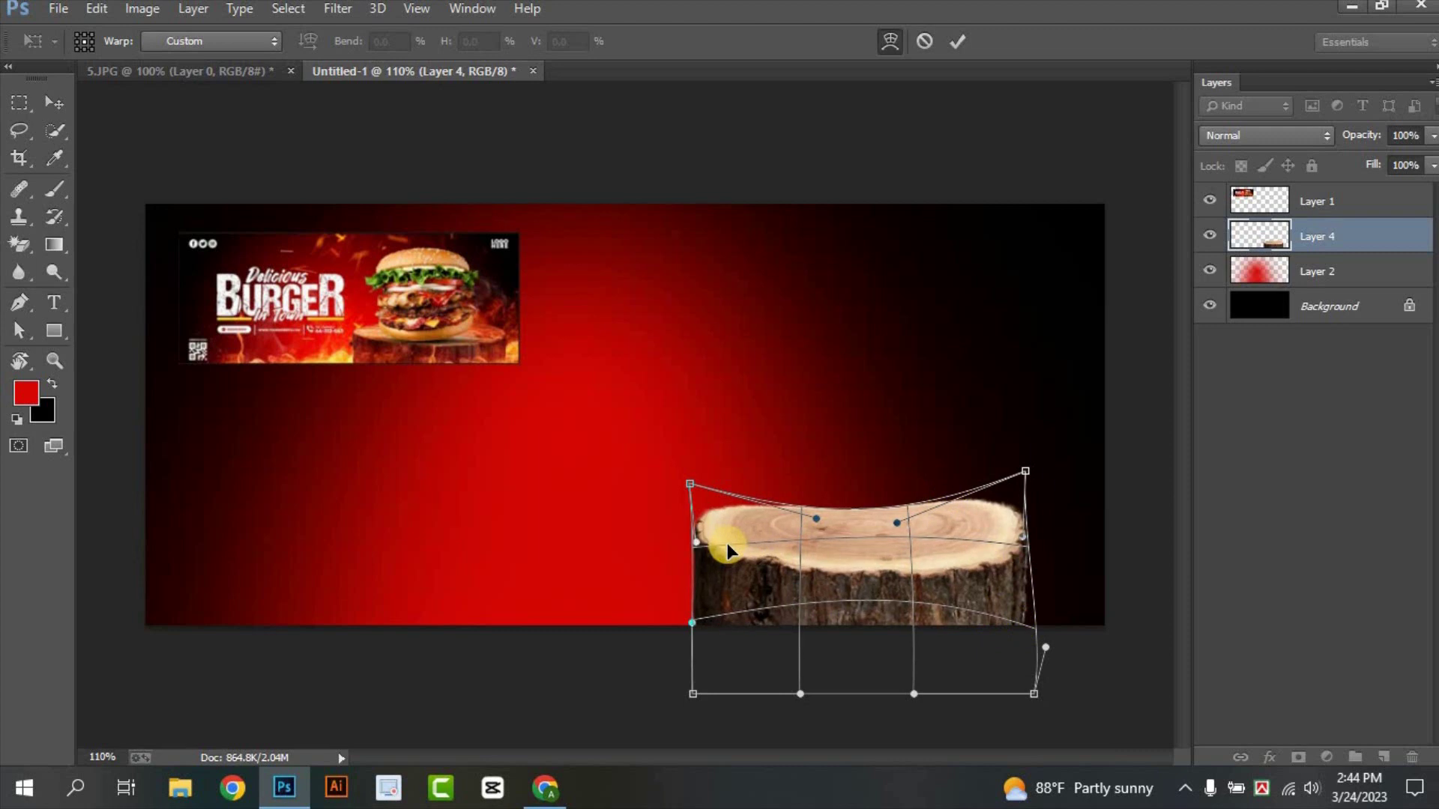
pyautogui.moveTo(714, 622); pyautogui.dragTo(723, 633)
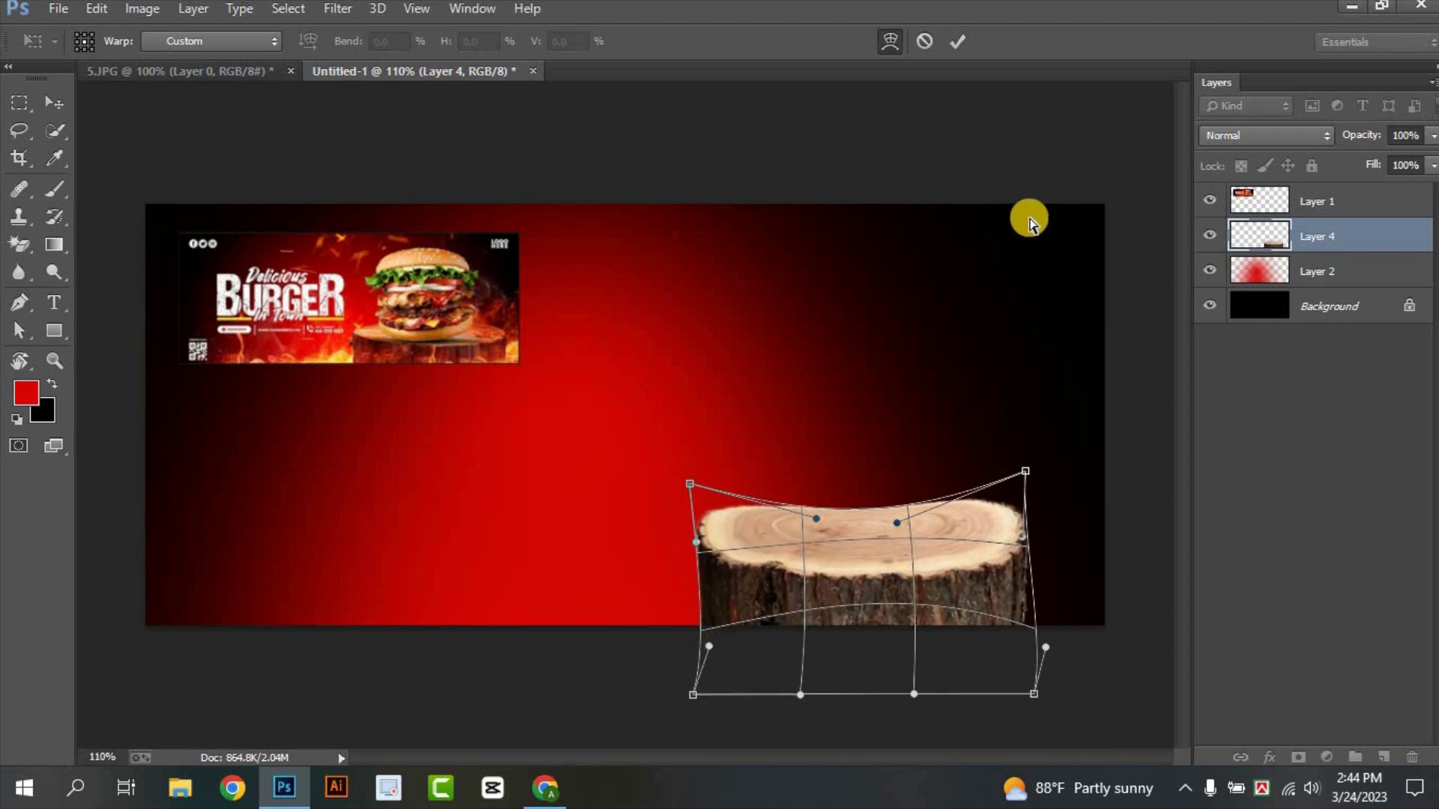
pyautogui.click(957, 41)
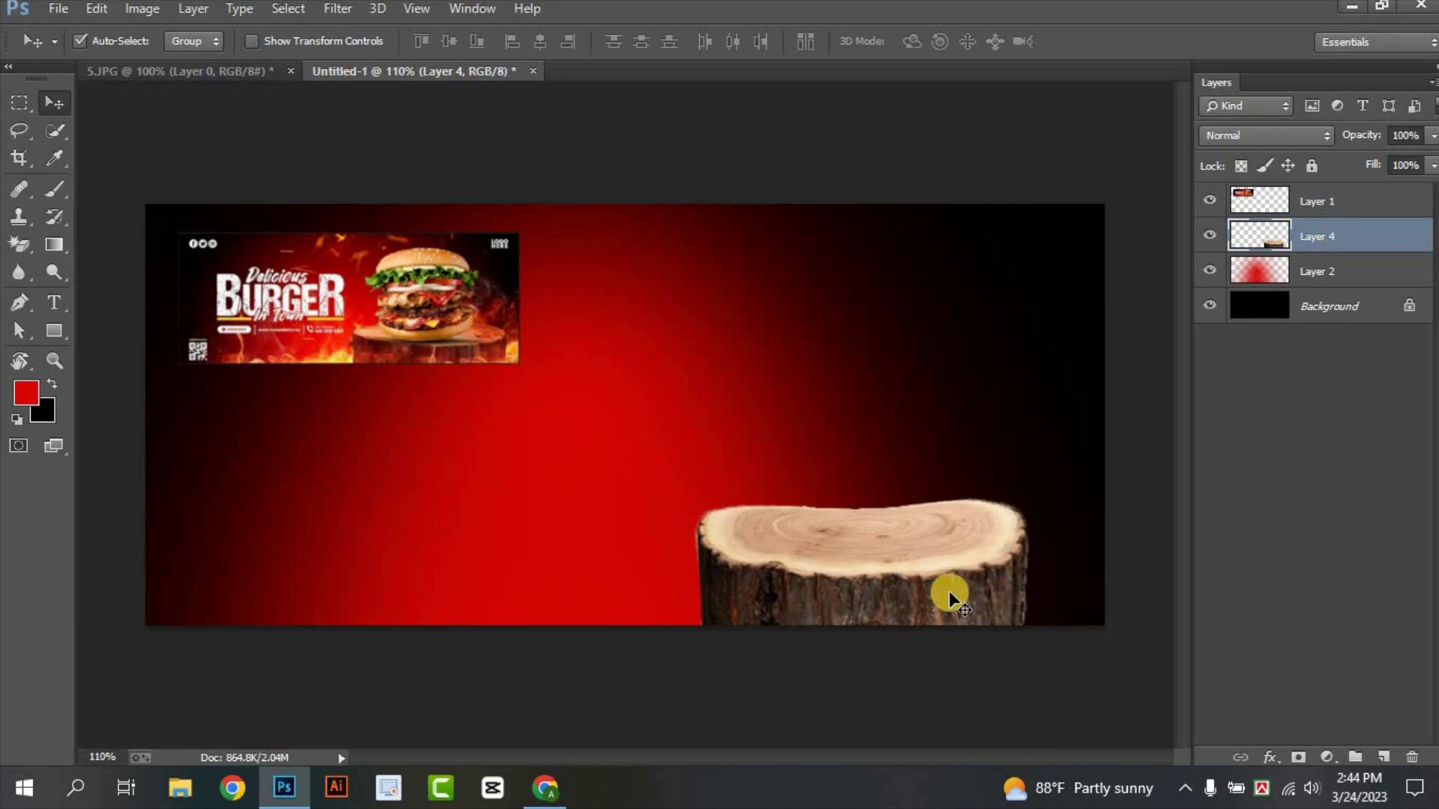
# - Apply Levels to stump Layer 4 with input values 20, 1.36 and 207
pyautogui.hotkey('ctrl', 'l')
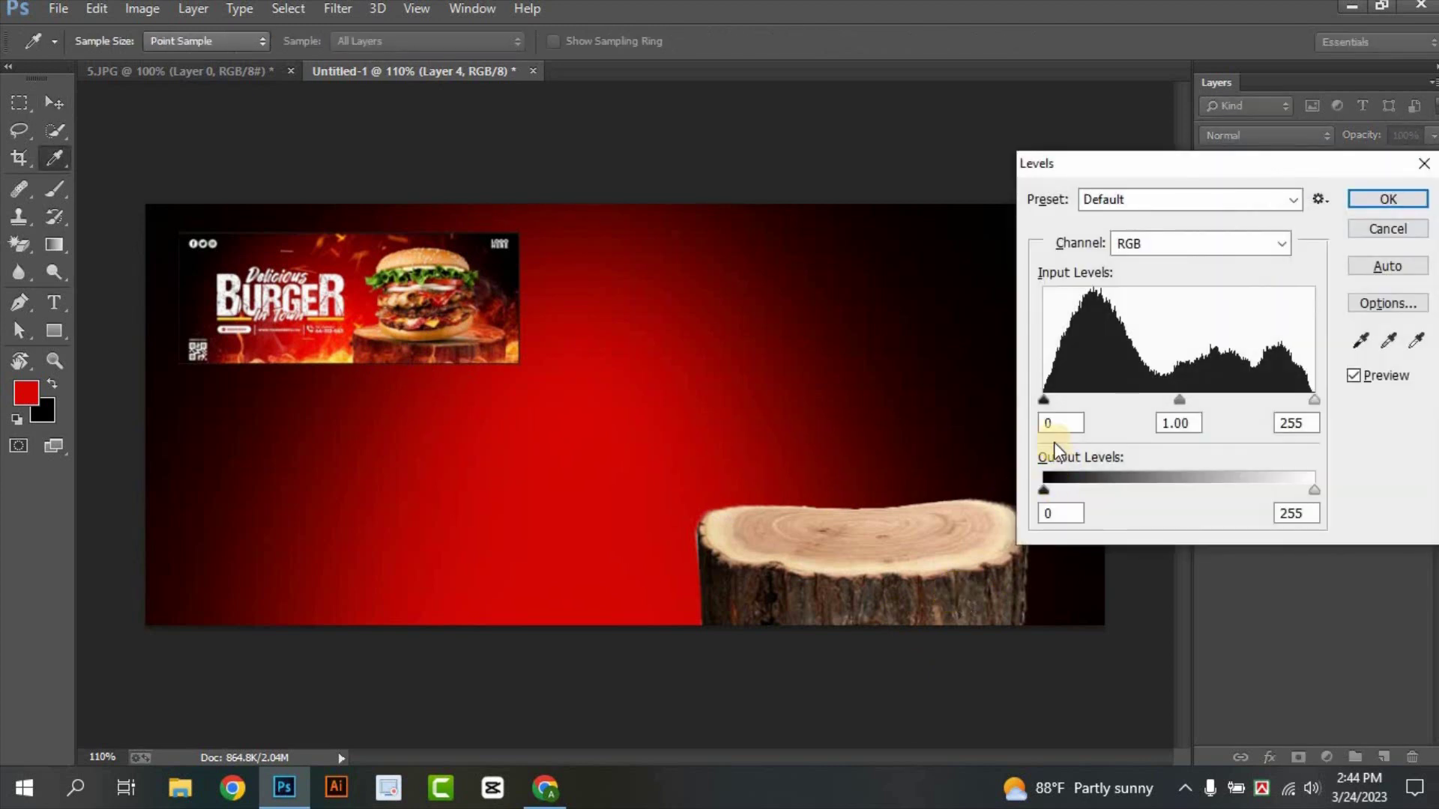
pyautogui.moveTo(1046, 404); pyautogui.dragTo(1090, 402)
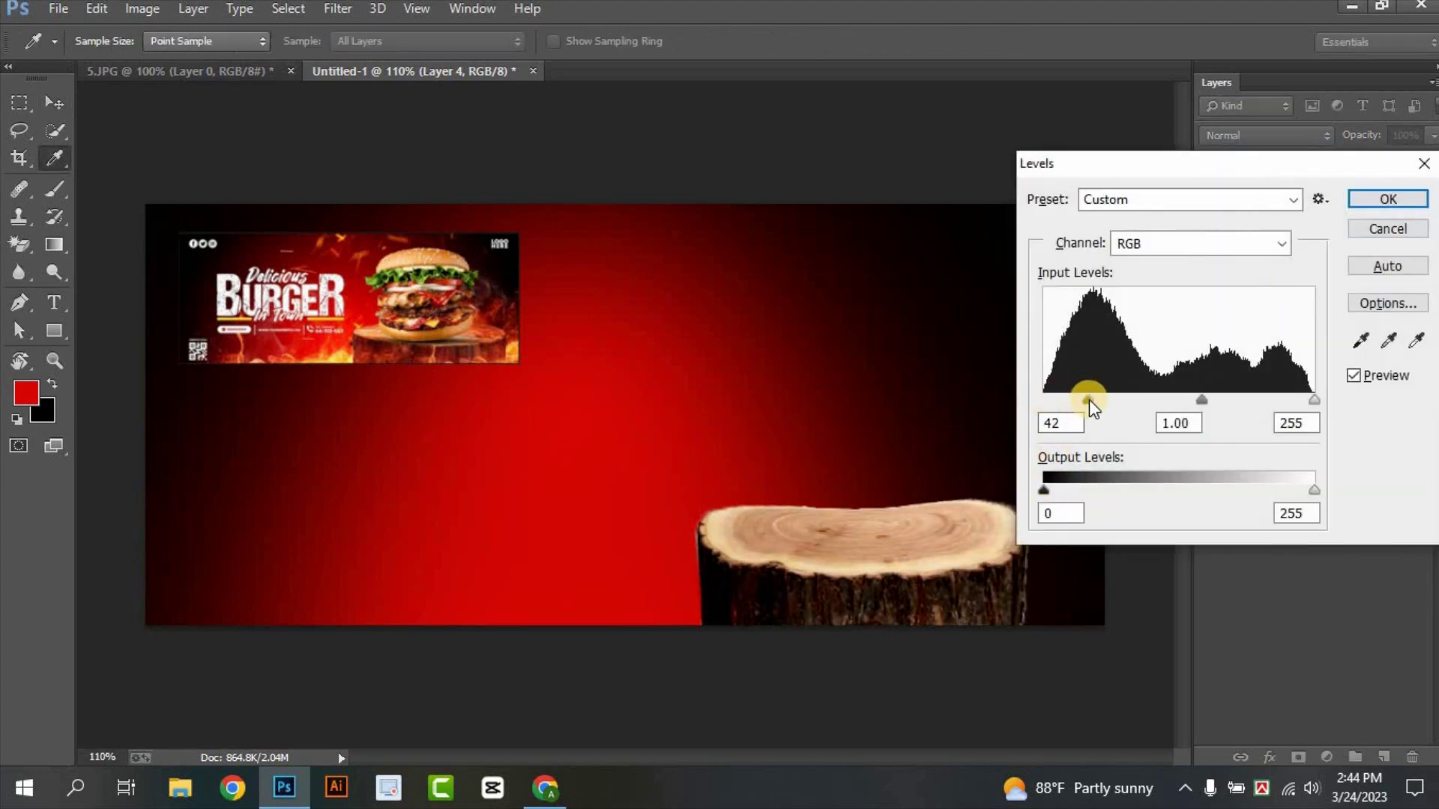
pyautogui.moveTo(1315, 403); pyautogui.dragTo(1263, 402)
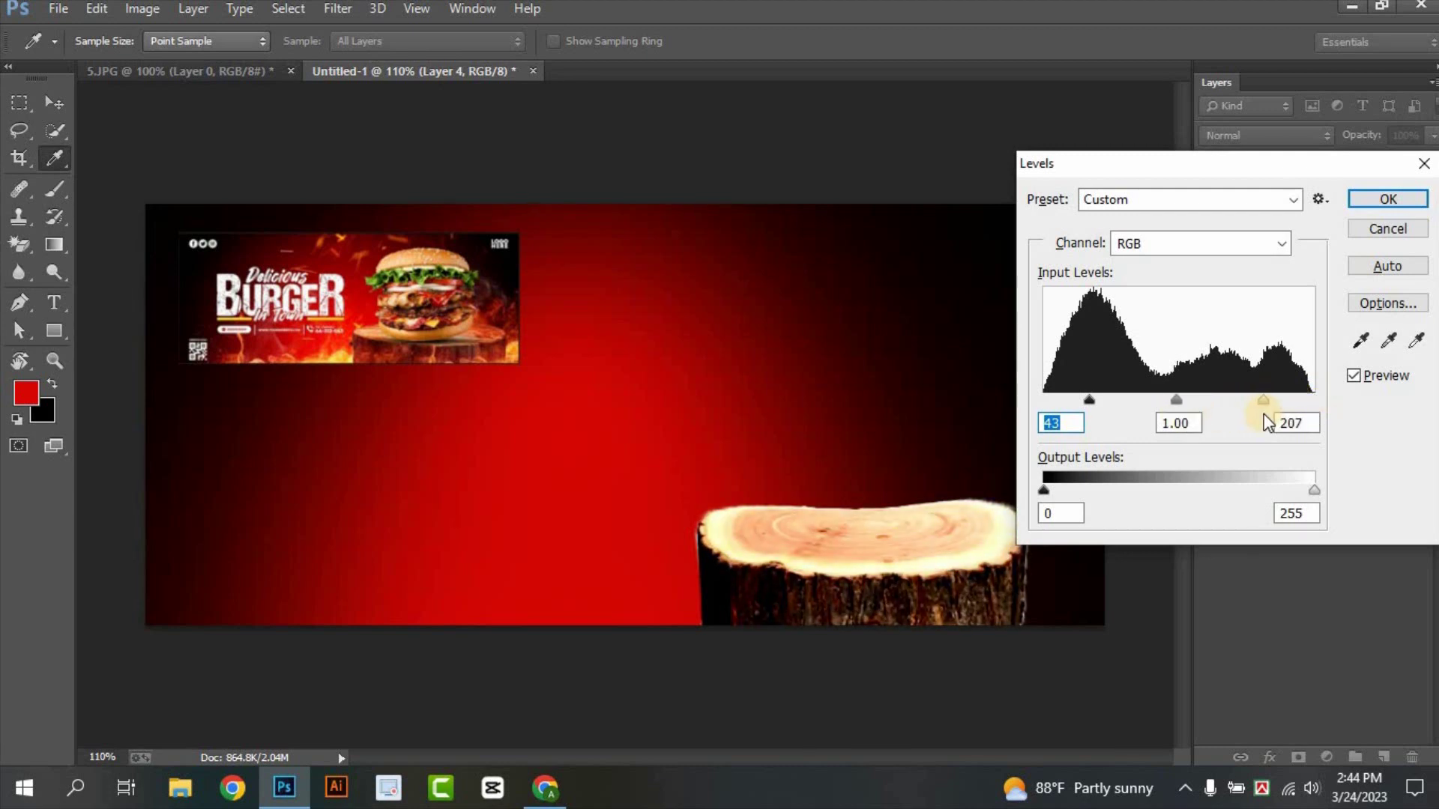
pyautogui.moveTo(1087, 401); pyautogui.dragTo(1070, 402)
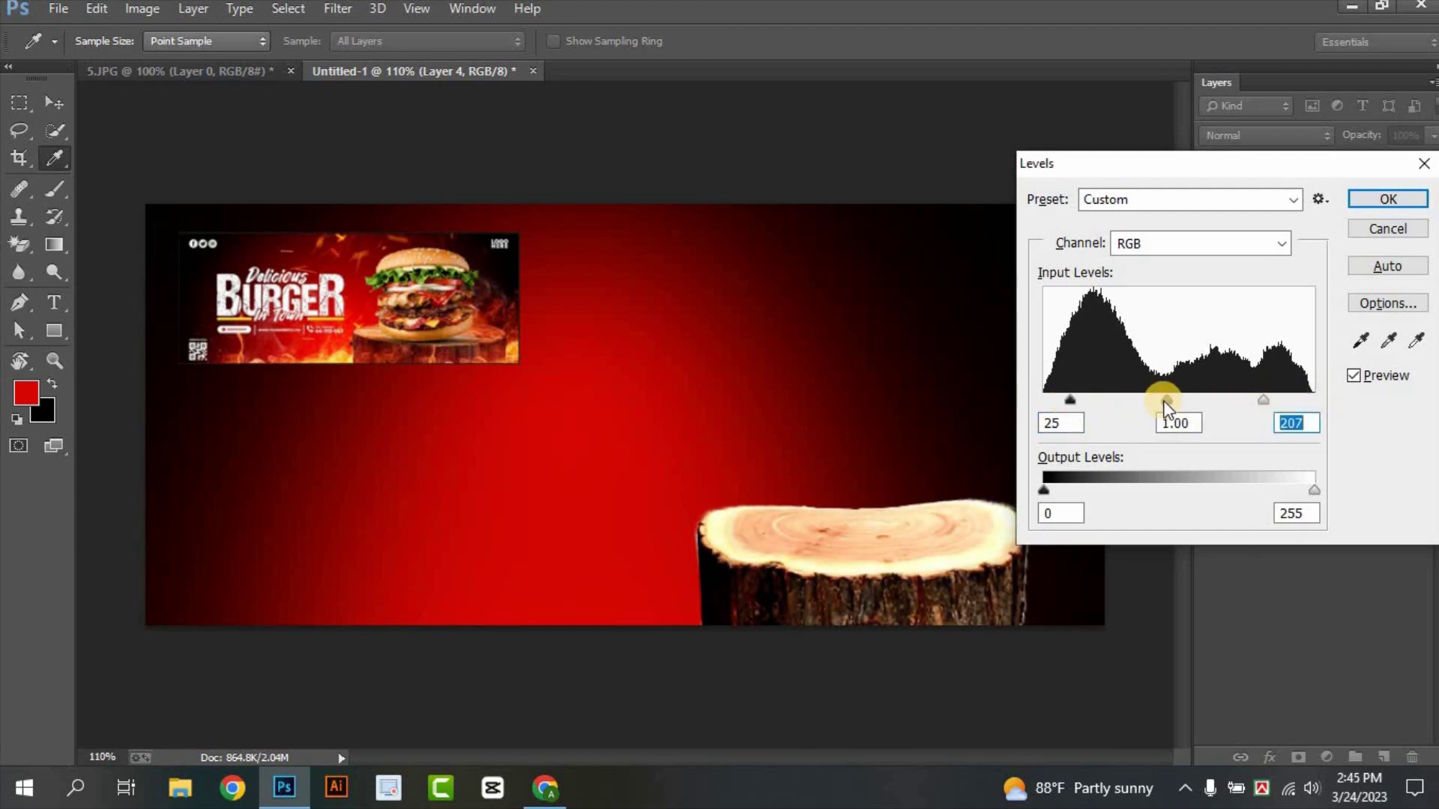
pyautogui.moveTo(1167, 401); pyautogui.dragTo(1065, 401)
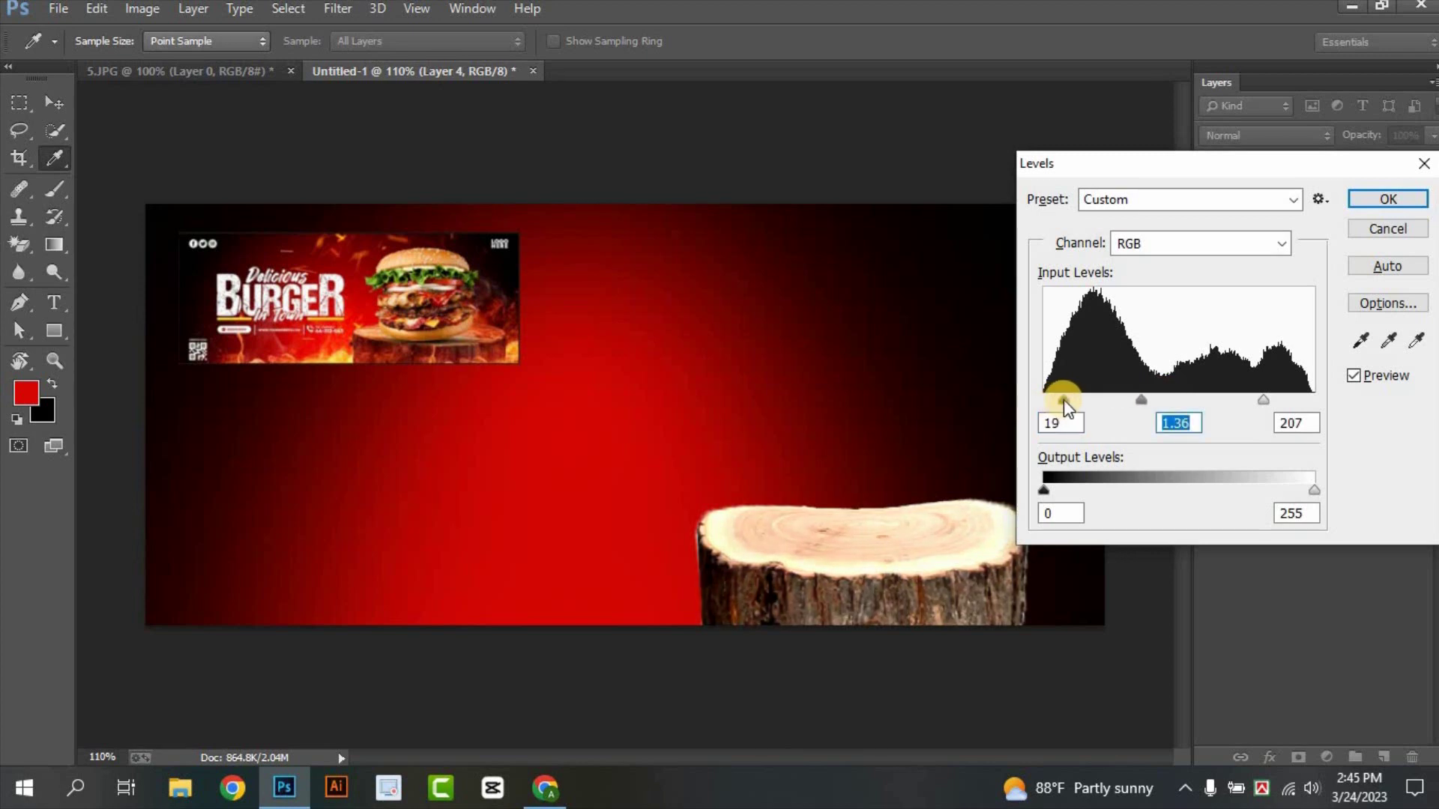
pyautogui.click(1375, 199)
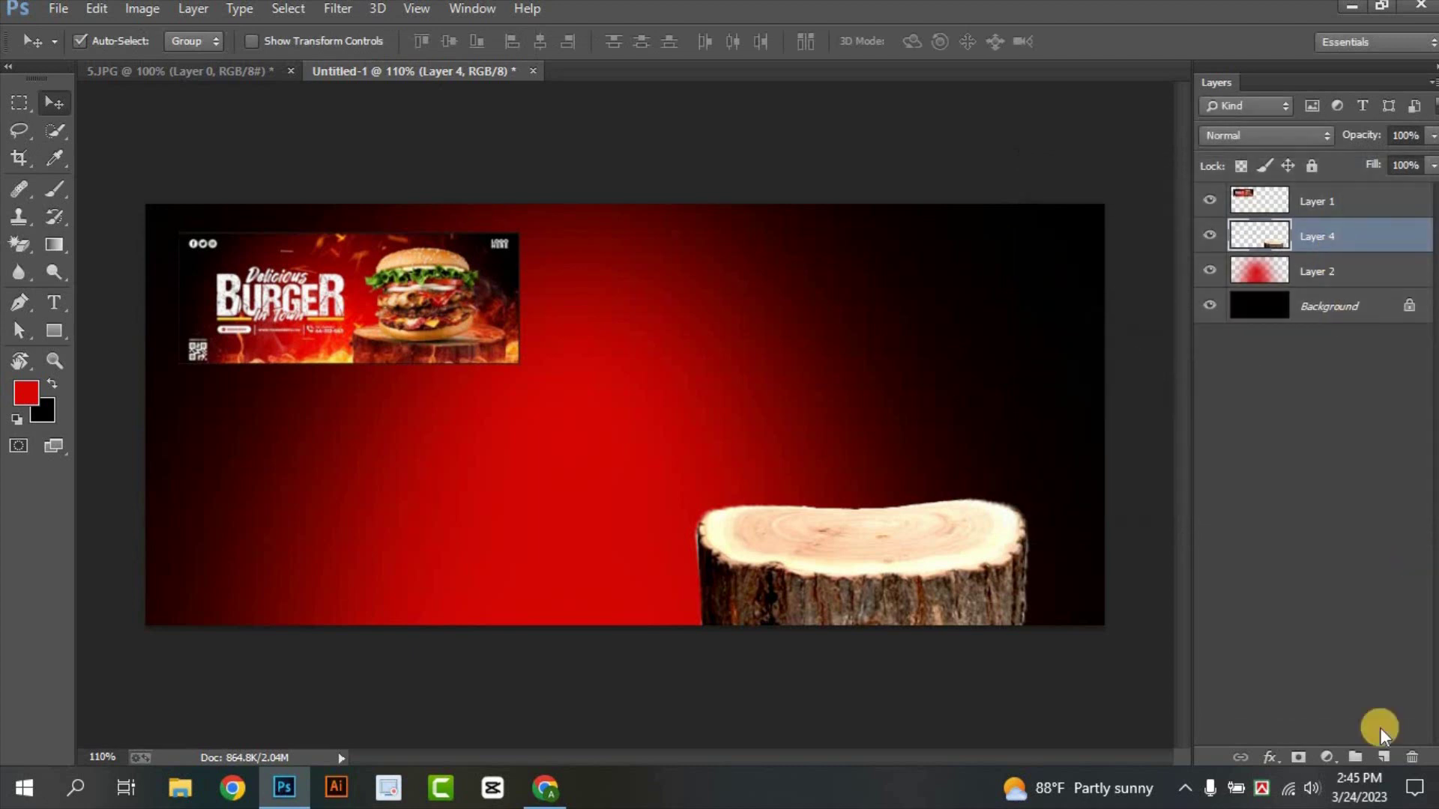
# - Add a Color Balance adjustment layer with midtones at +100 red above stump Layer 4
pyautogui.click(1324, 753)
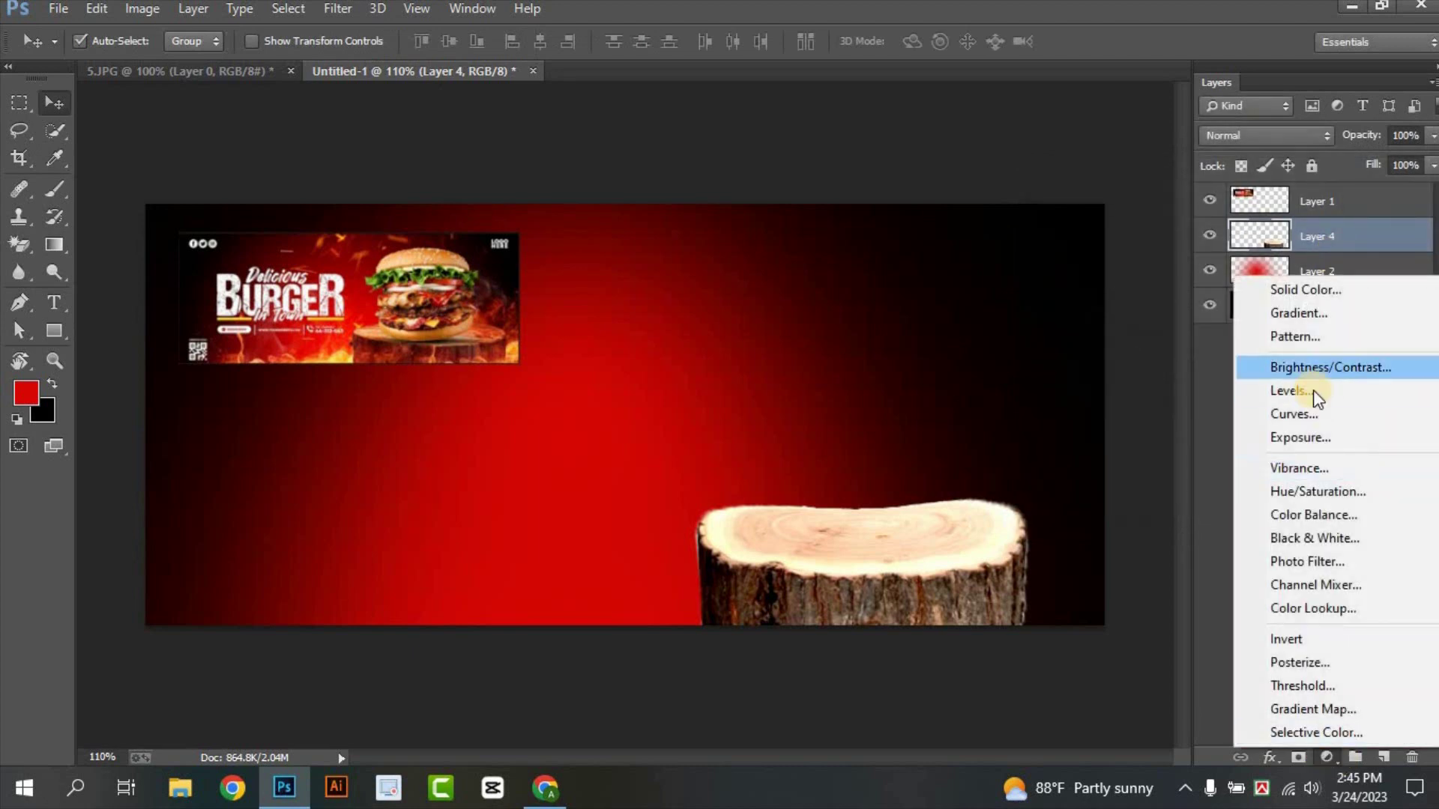
pyautogui.click(1310, 516)
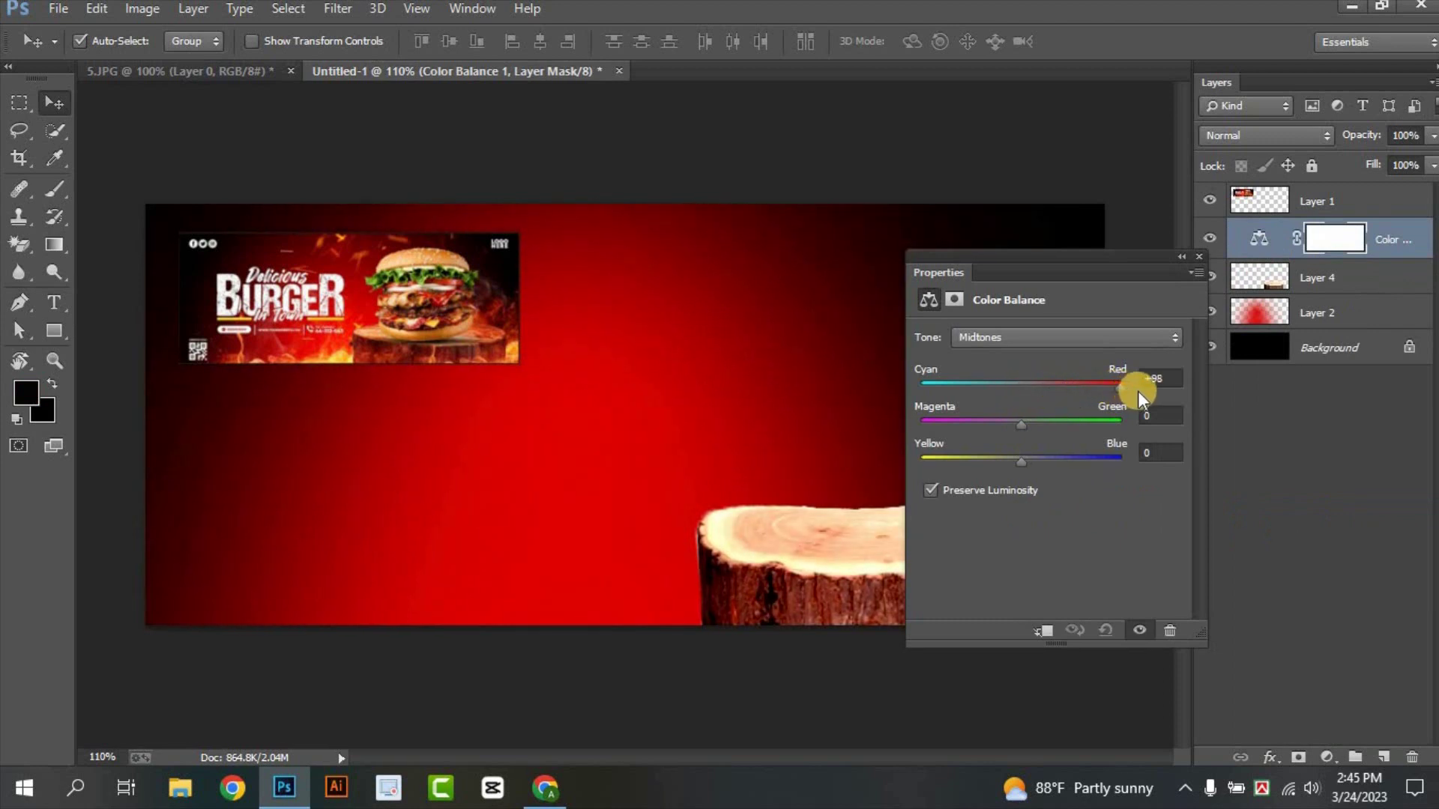
pyautogui.click(1200, 252)
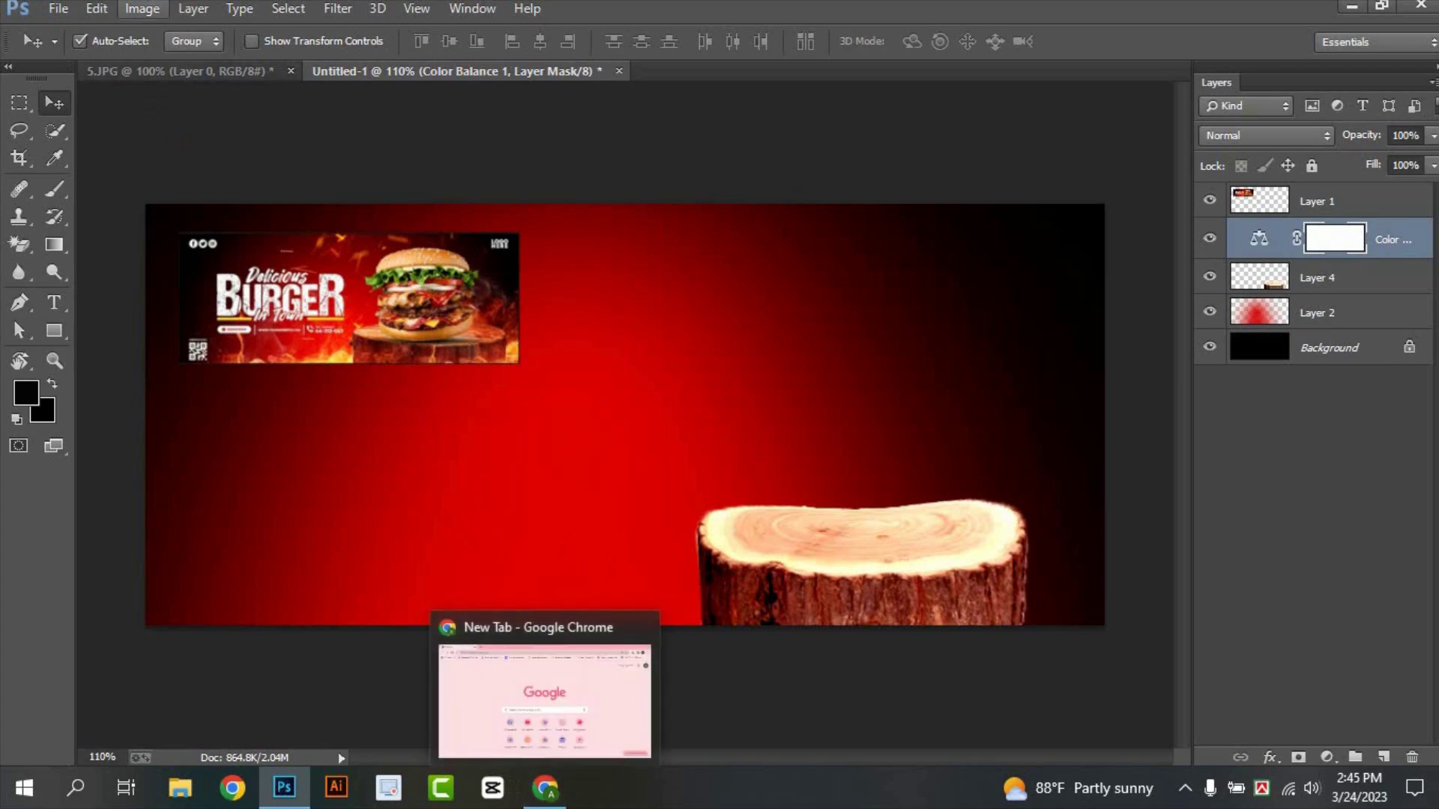
# - Open png-transparent-hamburger from Downloads and drag it into the Untitled-1 banner as Layer 5
pyautogui.click(51, 14)
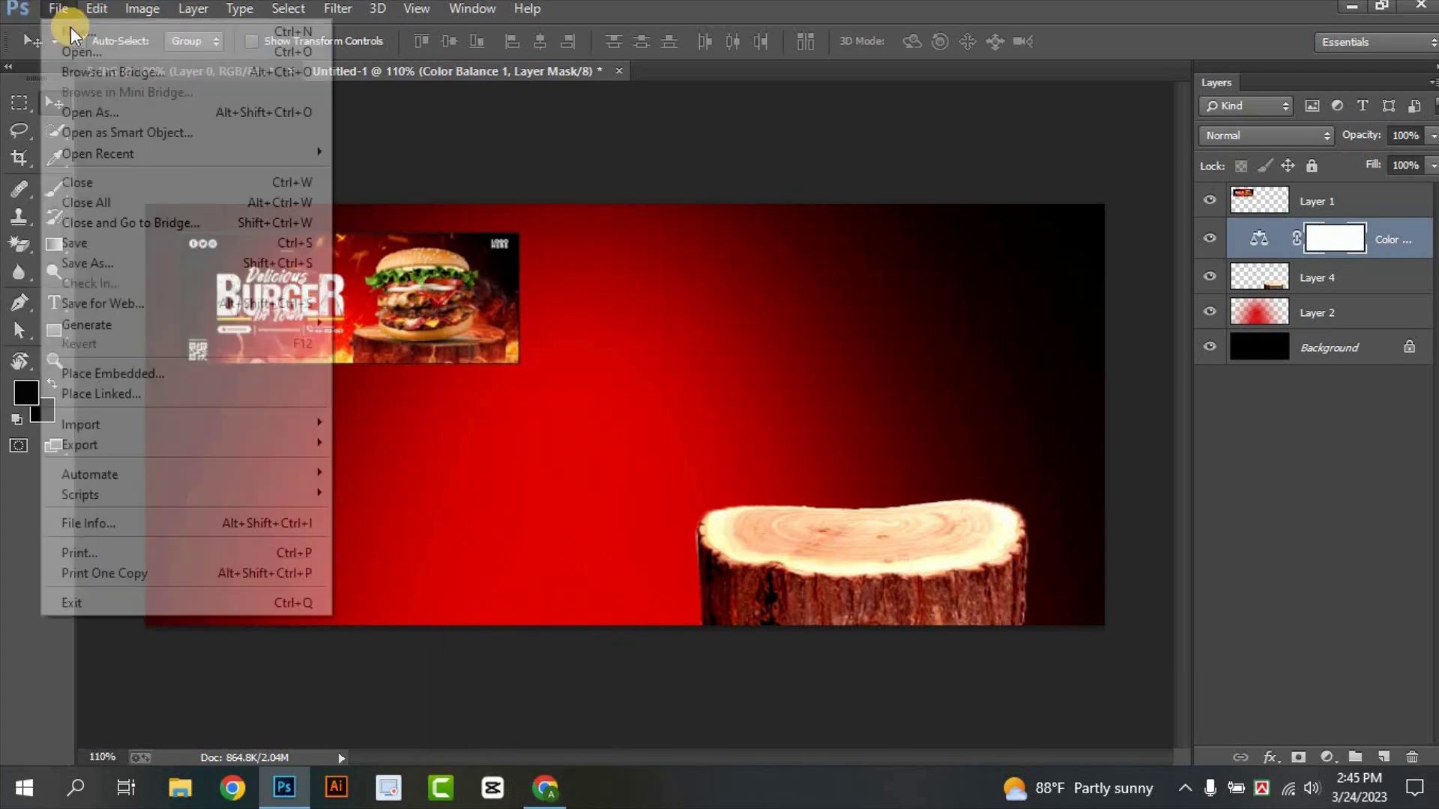
pyautogui.click(79, 51)
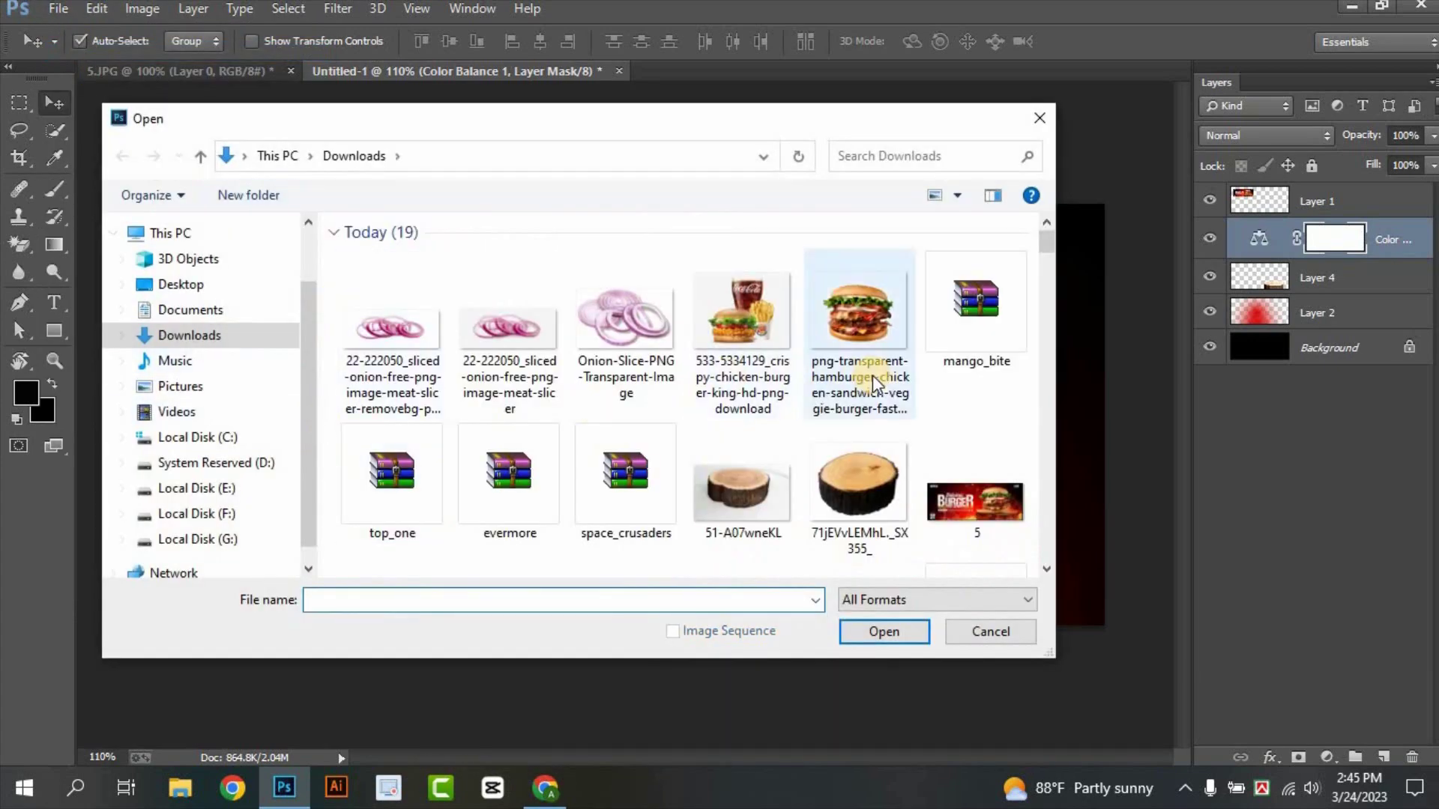
pyautogui.scroll(-3, 891, 370)
pyautogui.scroll(3, 890, 371)
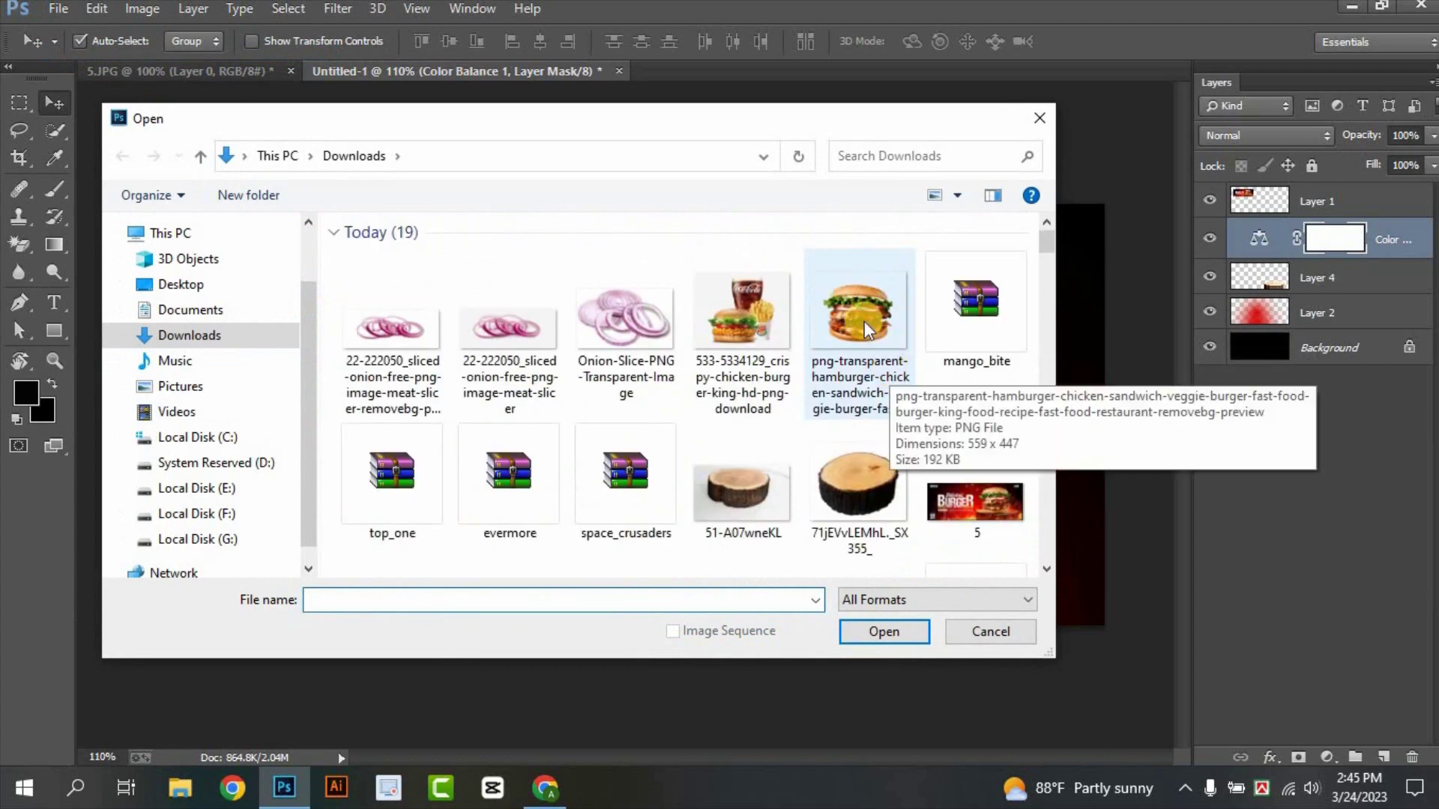
pyautogui.click(865, 321)
pyautogui.click(876, 633)
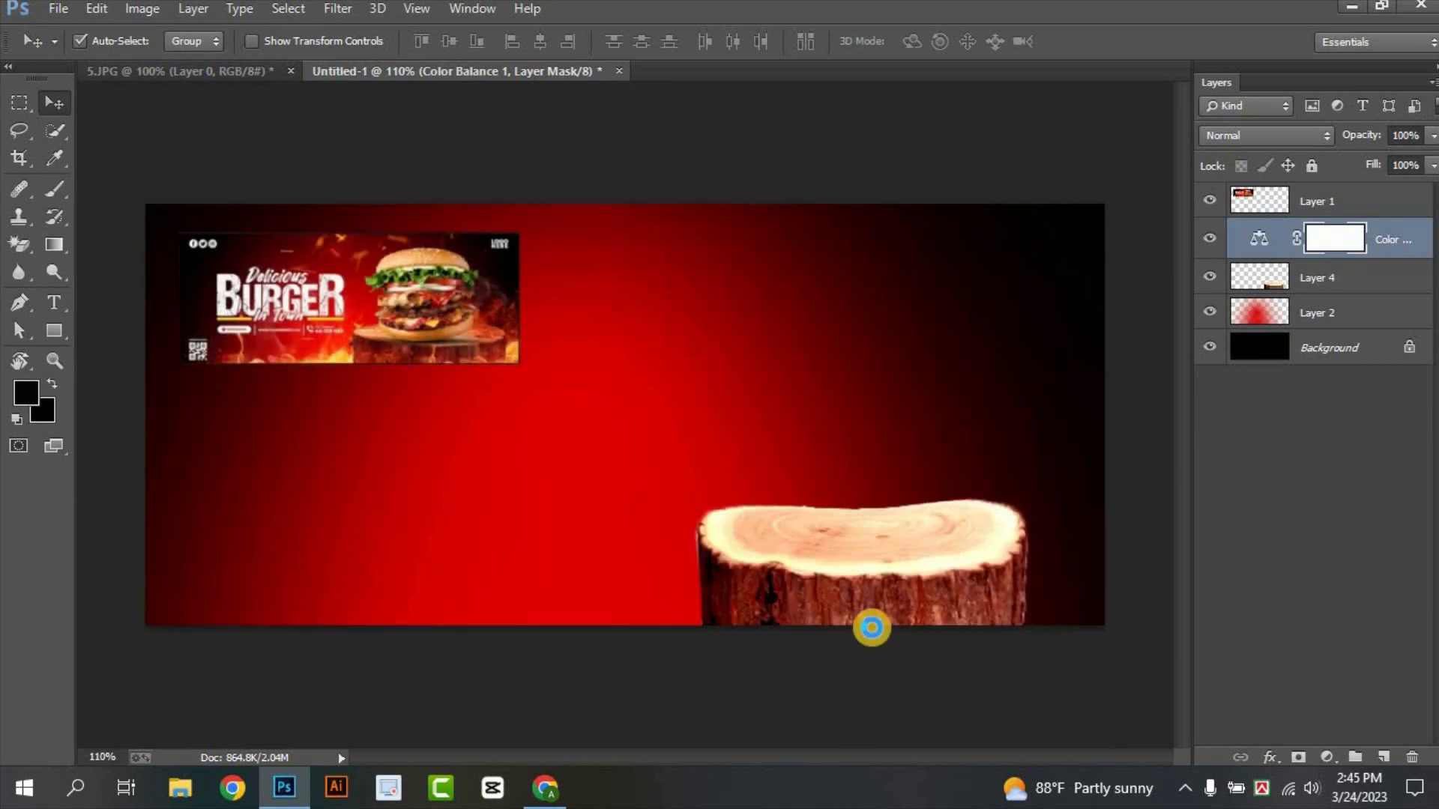
pyautogui.moveTo(870, 429)
pyautogui.mouseDown()
pyautogui.moveTo(884, 374)
pyautogui.moveTo(889, 420)
pyautogui.mouseUp()
pyautogui.click(665, 93)
# - Free-transform the burger to about 57% width and 73% height, resting on top of the stump
pyautogui.hotkey('ctrl', 't')
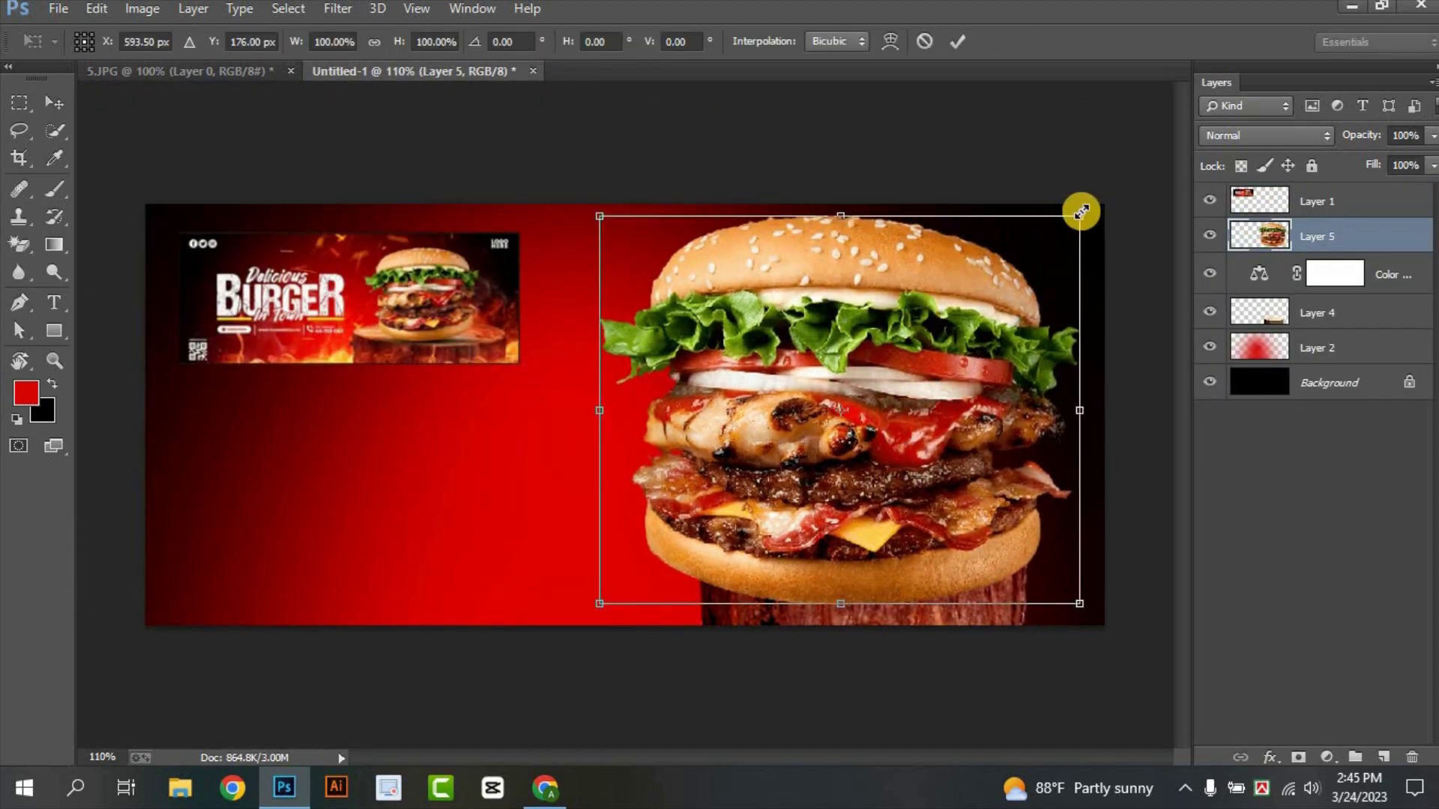
pyautogui.moveTo(1081, 212); pyautogui.dragTo(802, 417)
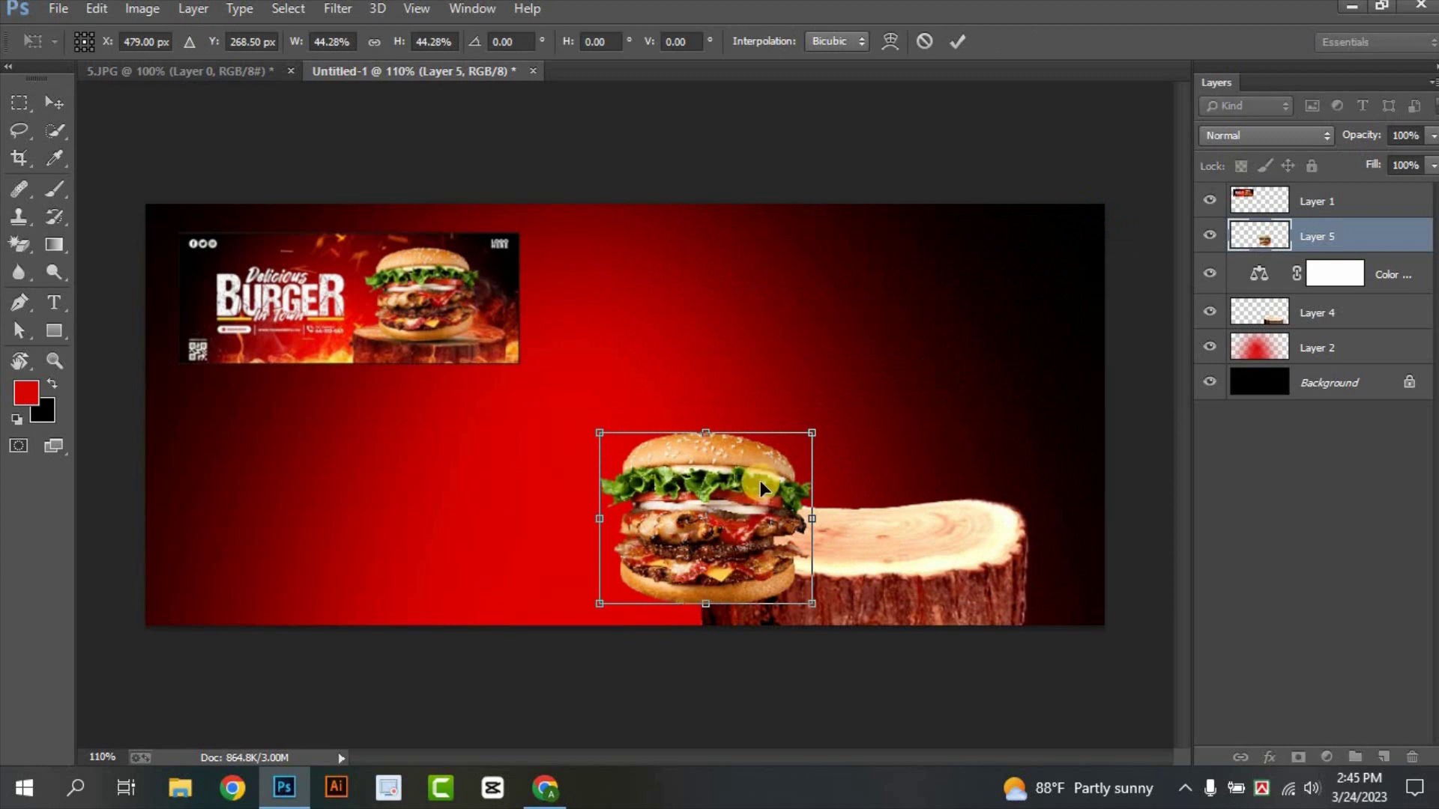
pyautogui.moveTo(742, 466)
pyautogui.mouseDown()
pyautogui.moveTo(834, 510)
pyautogui.moveTo(845, 534)
pyautogui.mouseUp()
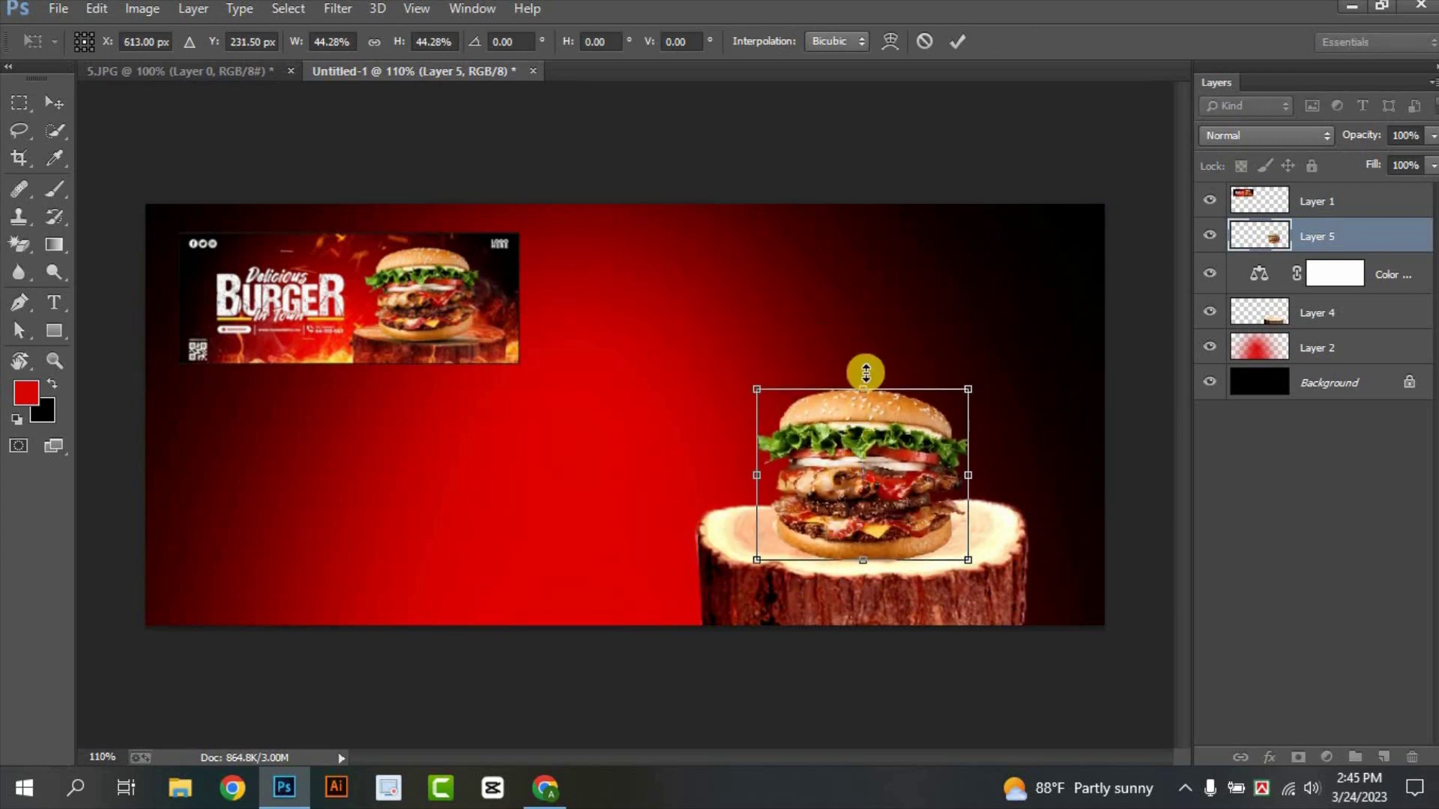
pyautogui.moveTo(757, 389)
pyautogui.mouseDown()
pyautogui.moveTo(649, 269)
pyautogui.moveTo(666, 314)
pyautogui.mouseUp()
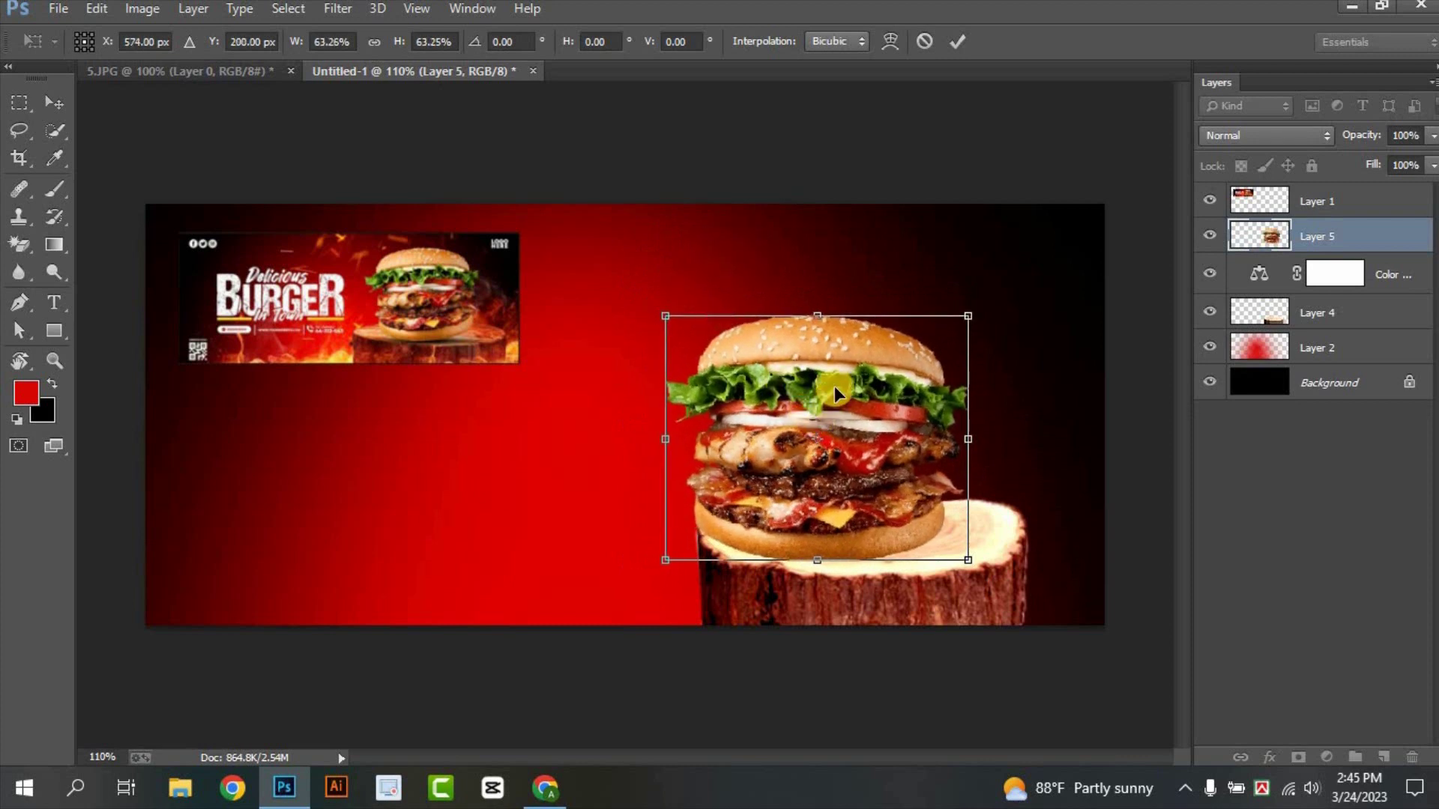
pyautogui.moveTo(835, 395); pyautogui.dragTo(859, 416)
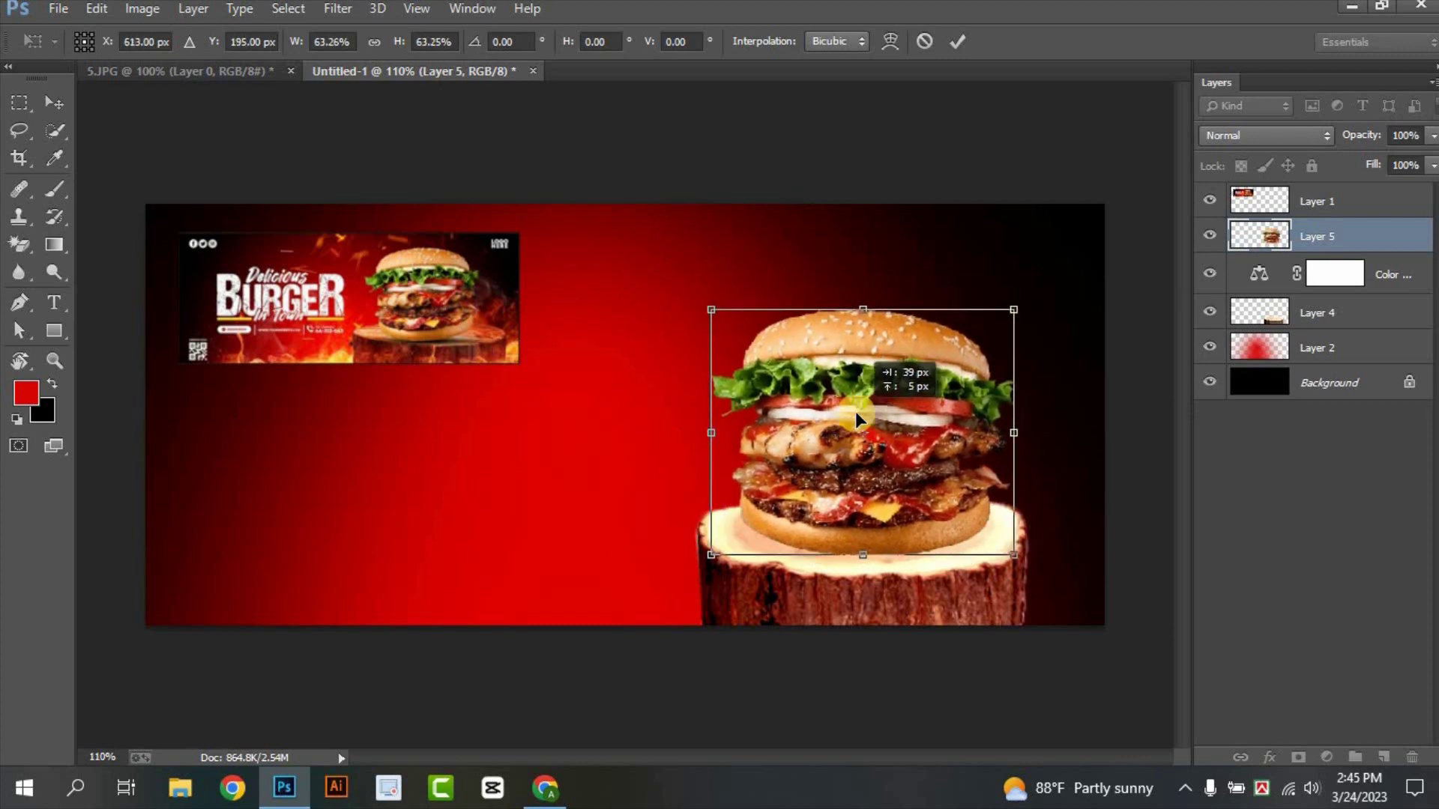
pyautogui.moveTo(1013, 309); pyautogui.dragTo(985, 332)
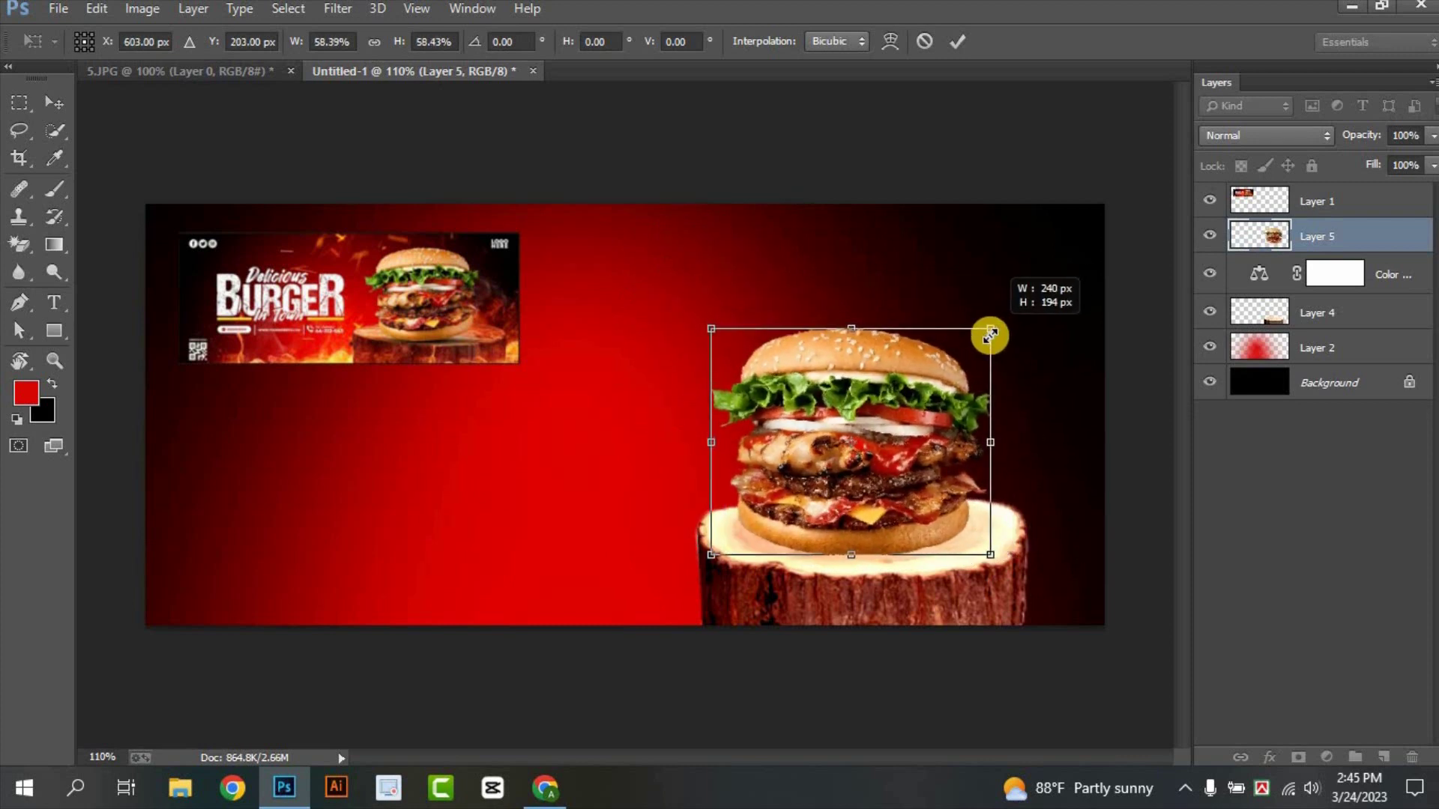
pyautogui.moveTo(923, 447); pyautogui.dragTo(937, 453)
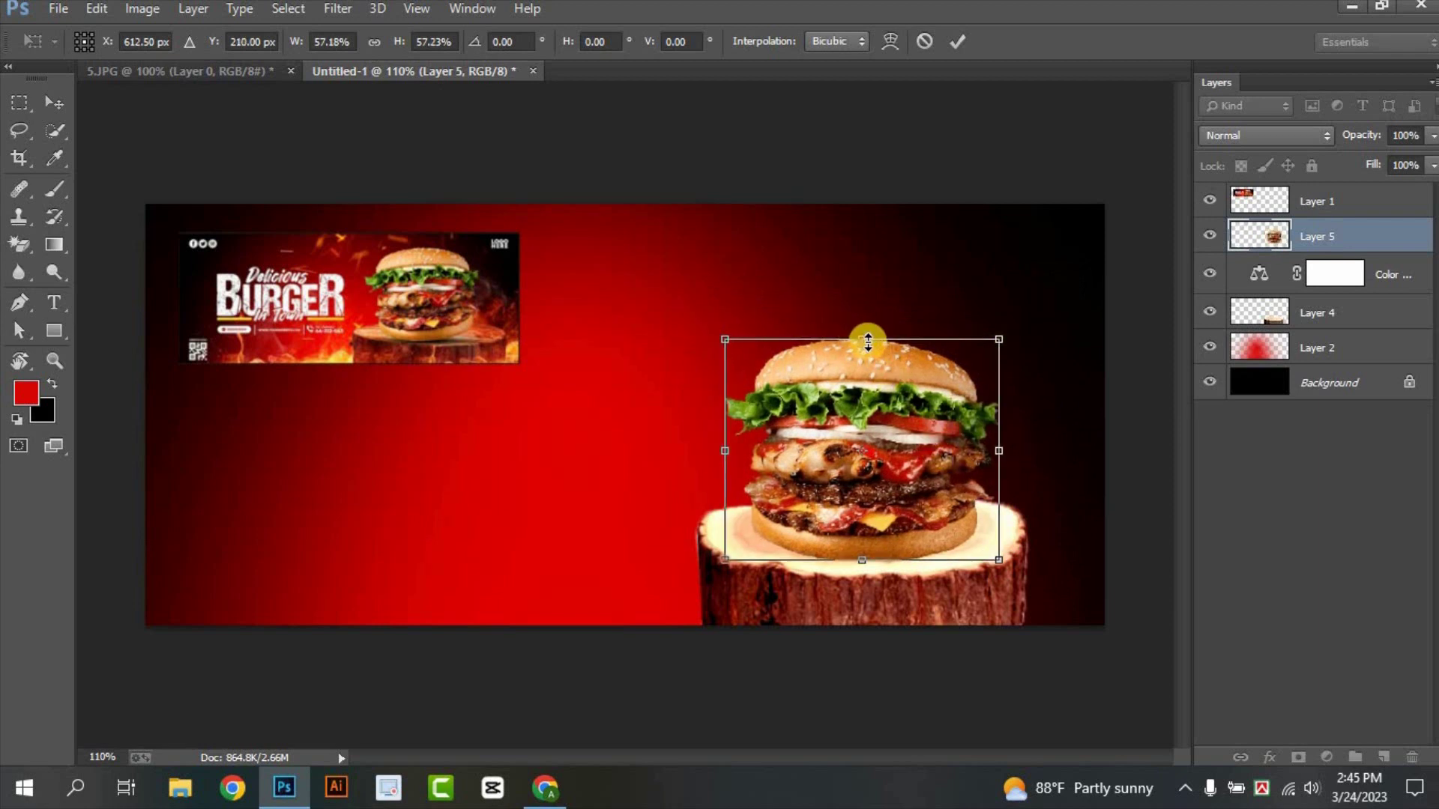
pyautogui.moveTo(862, 338); pyautogui.dragTo(870, 272)
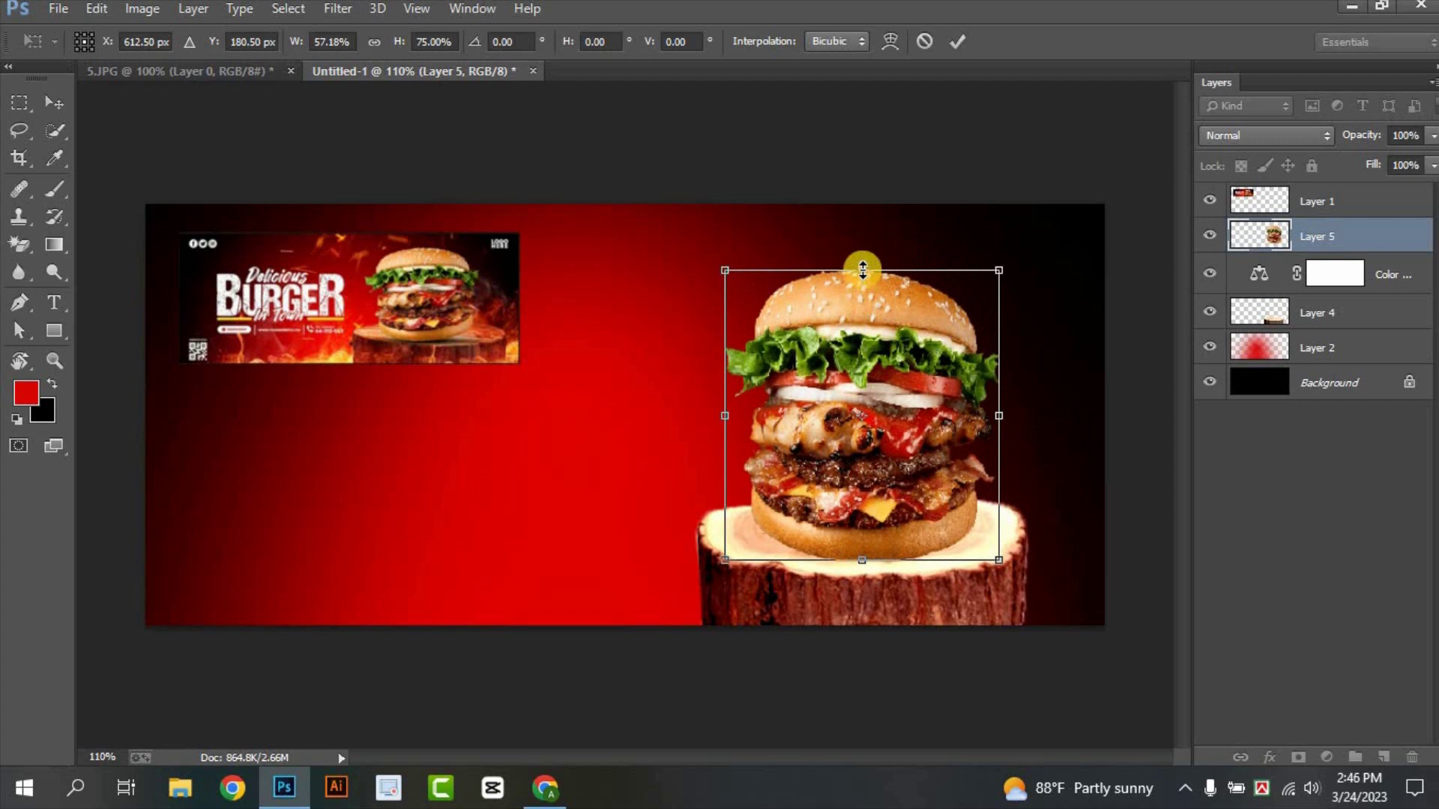
pyautogui.moveTo(870, 273); pyautogui.dragTo(861, 279)
pyautogui.moveTo(903, 401); pyautogui.dragTo(897, 397)
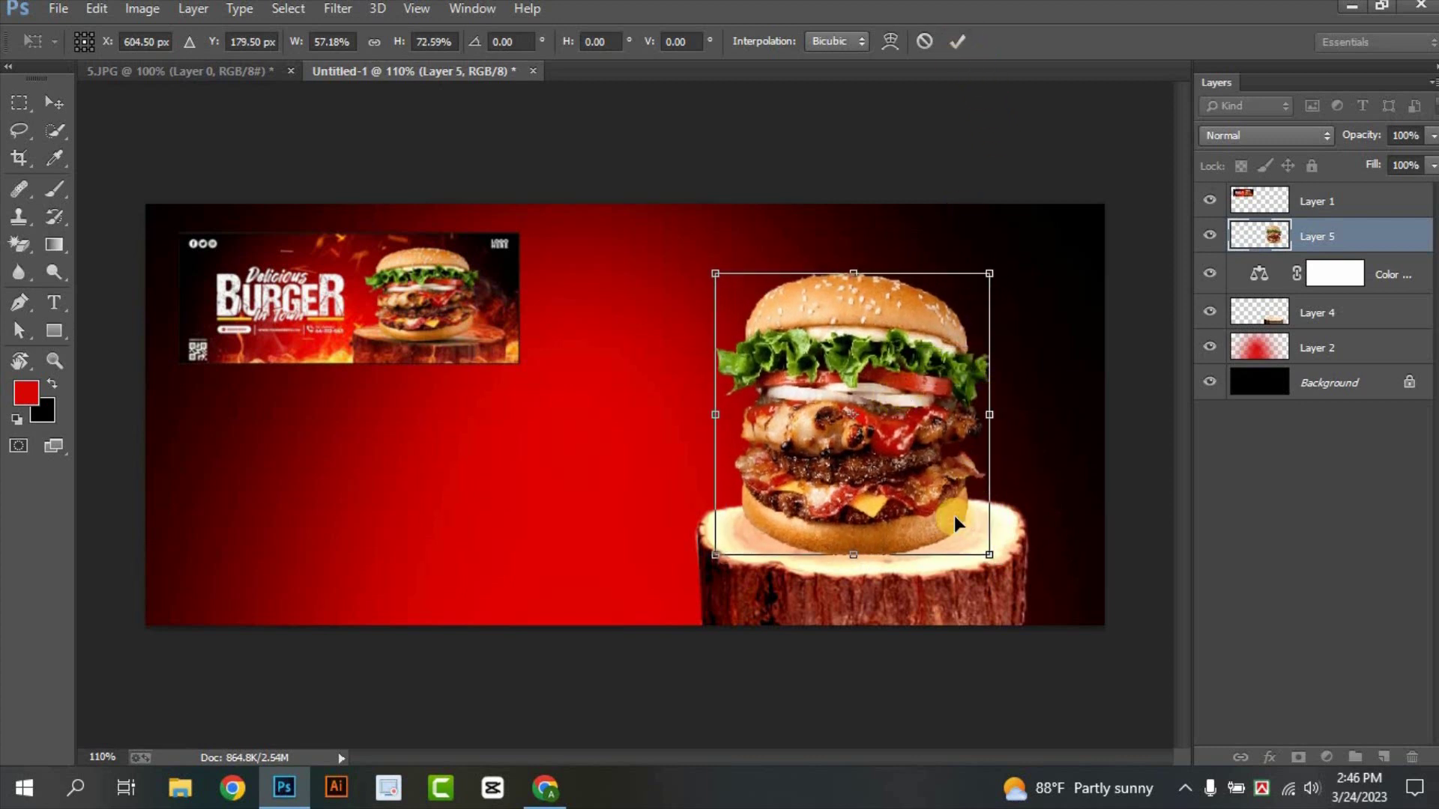
# - Warp the burger's bottom-left and bottom-right corners up onto the stump and commit the transform
pyautogui.rightClick(847, 442)
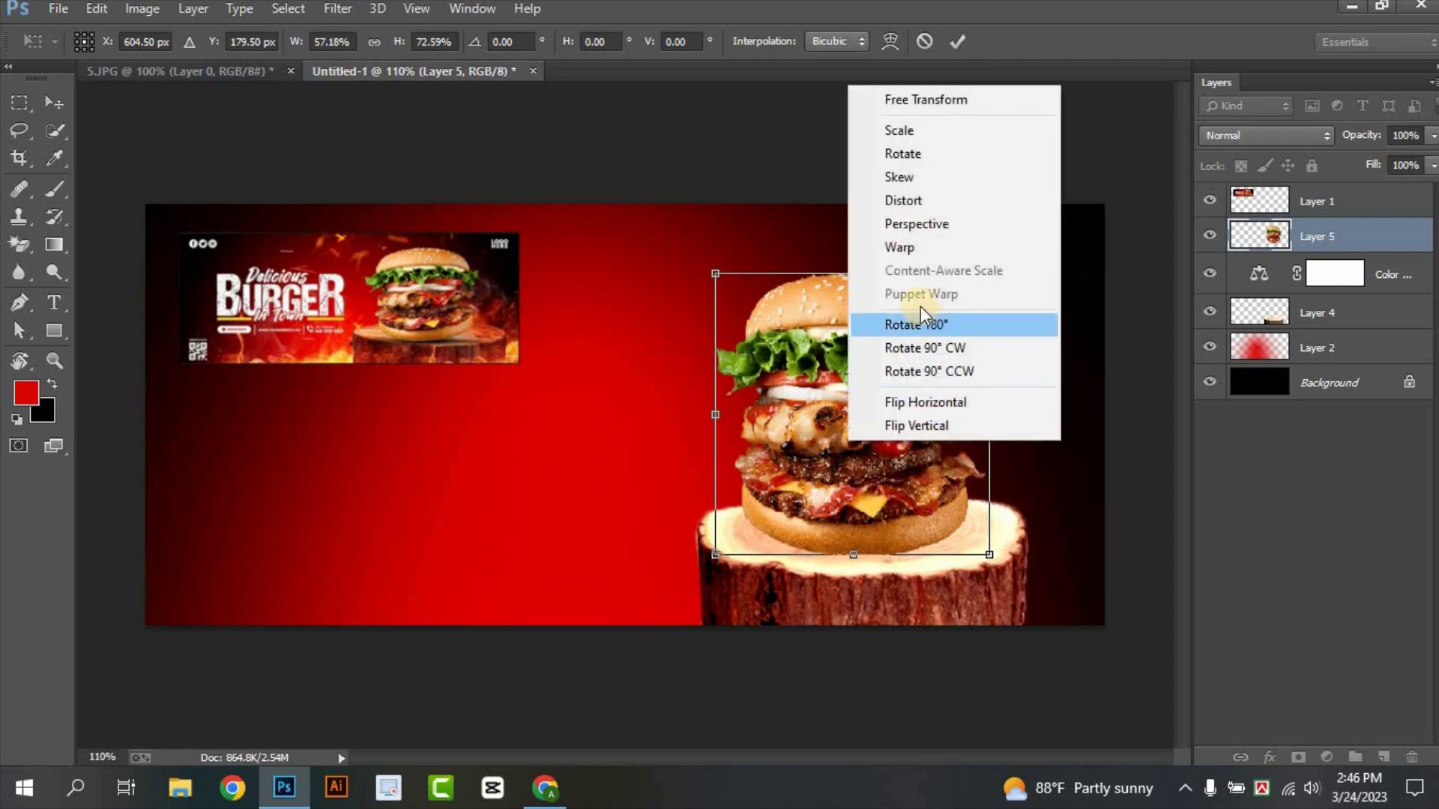
pyautogui.click(916, 253)
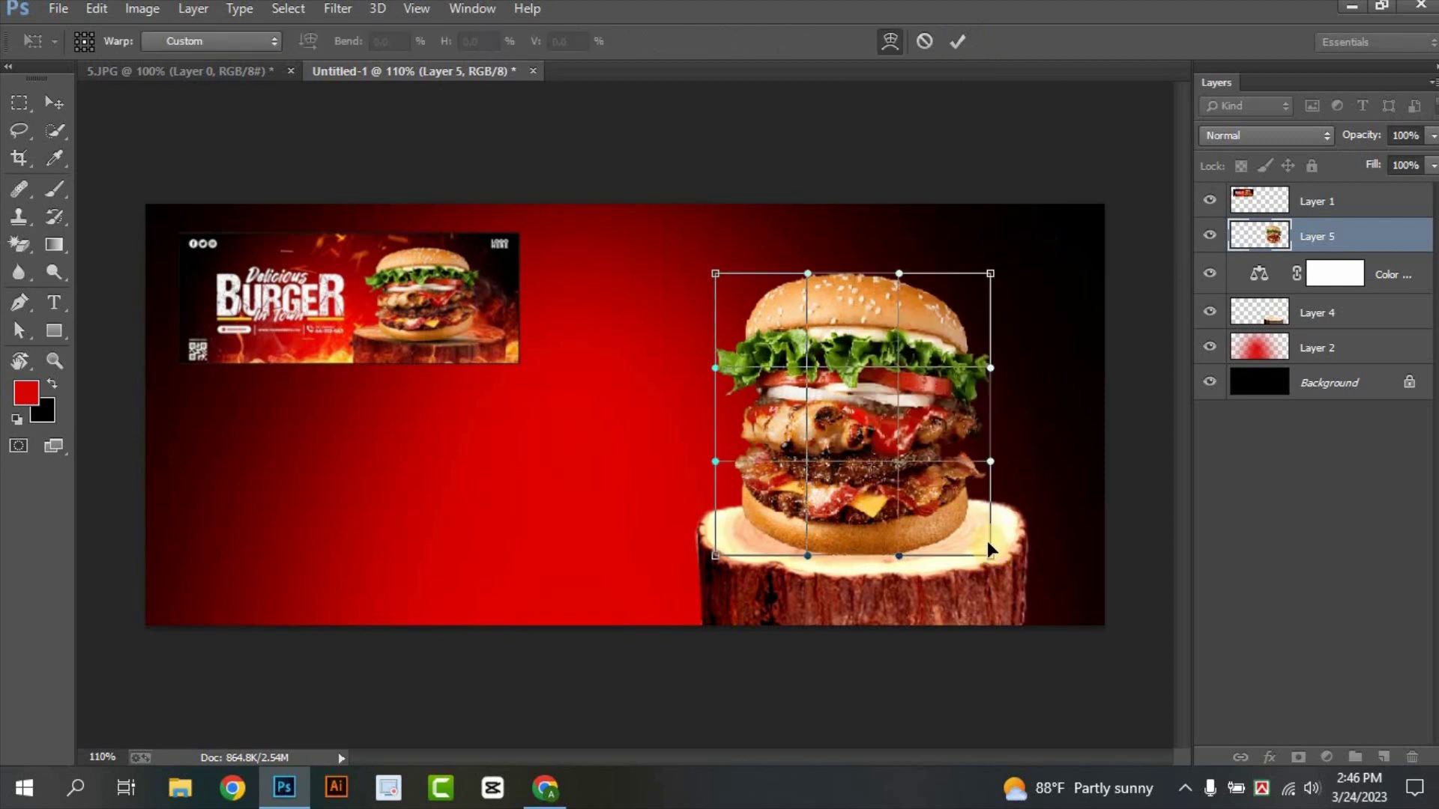
pyautogui.moveTo(987, 553); pyautogui.dragTo(984, 539)
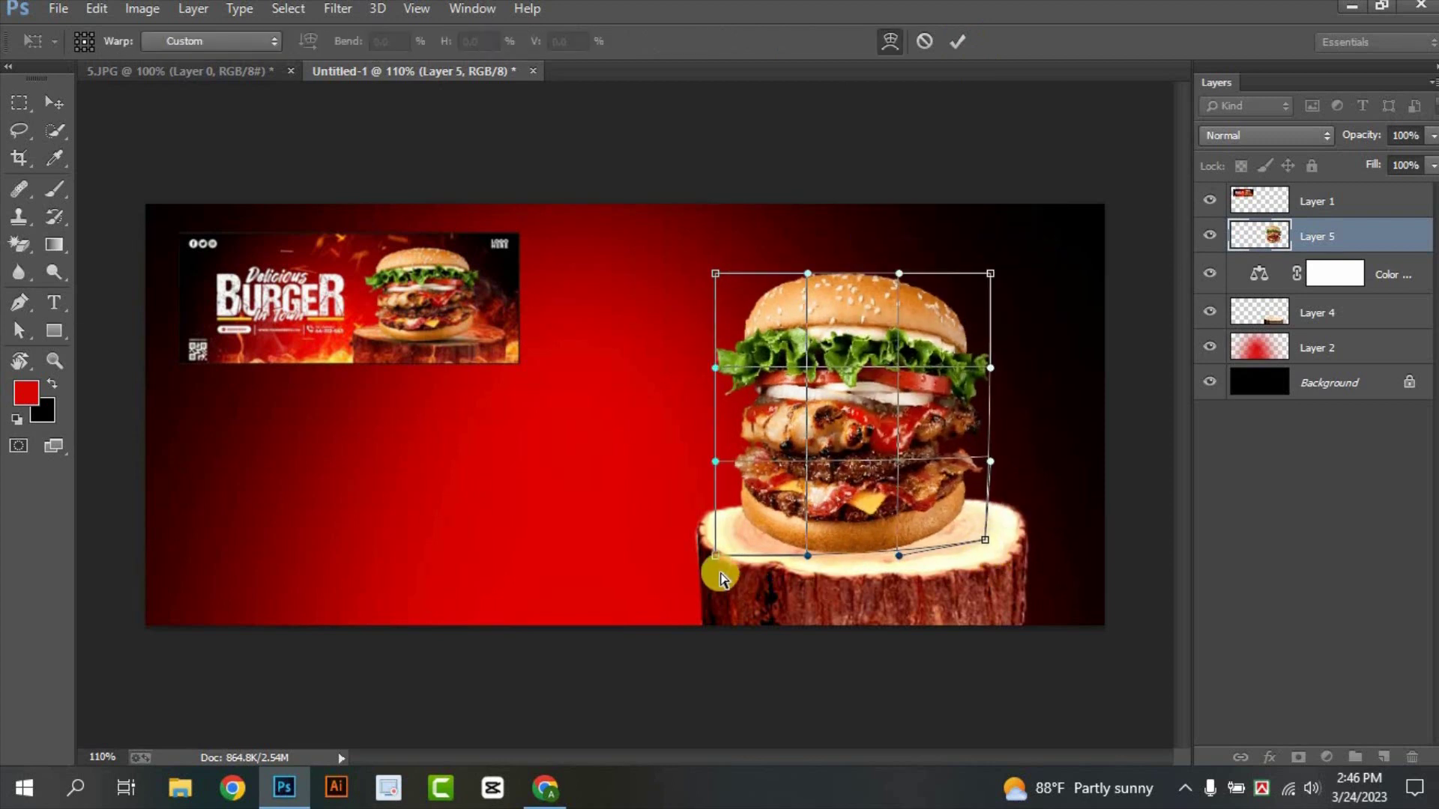
pyautogui.moveTo(716, 556); pyautogui.dragTo(720, 537)
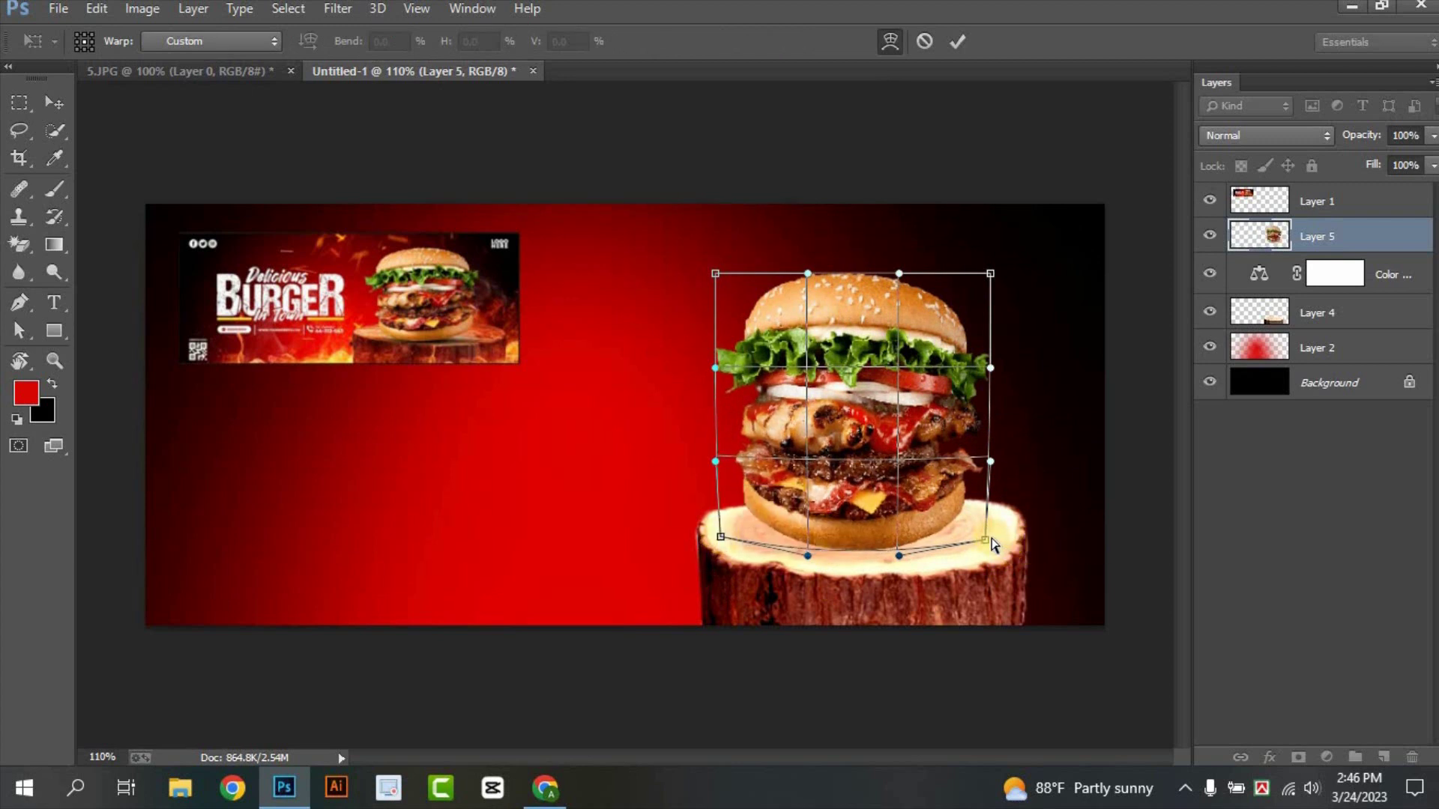
pyautogui.moveTo(993, 540); pyautogui.dragTo(984, 536)
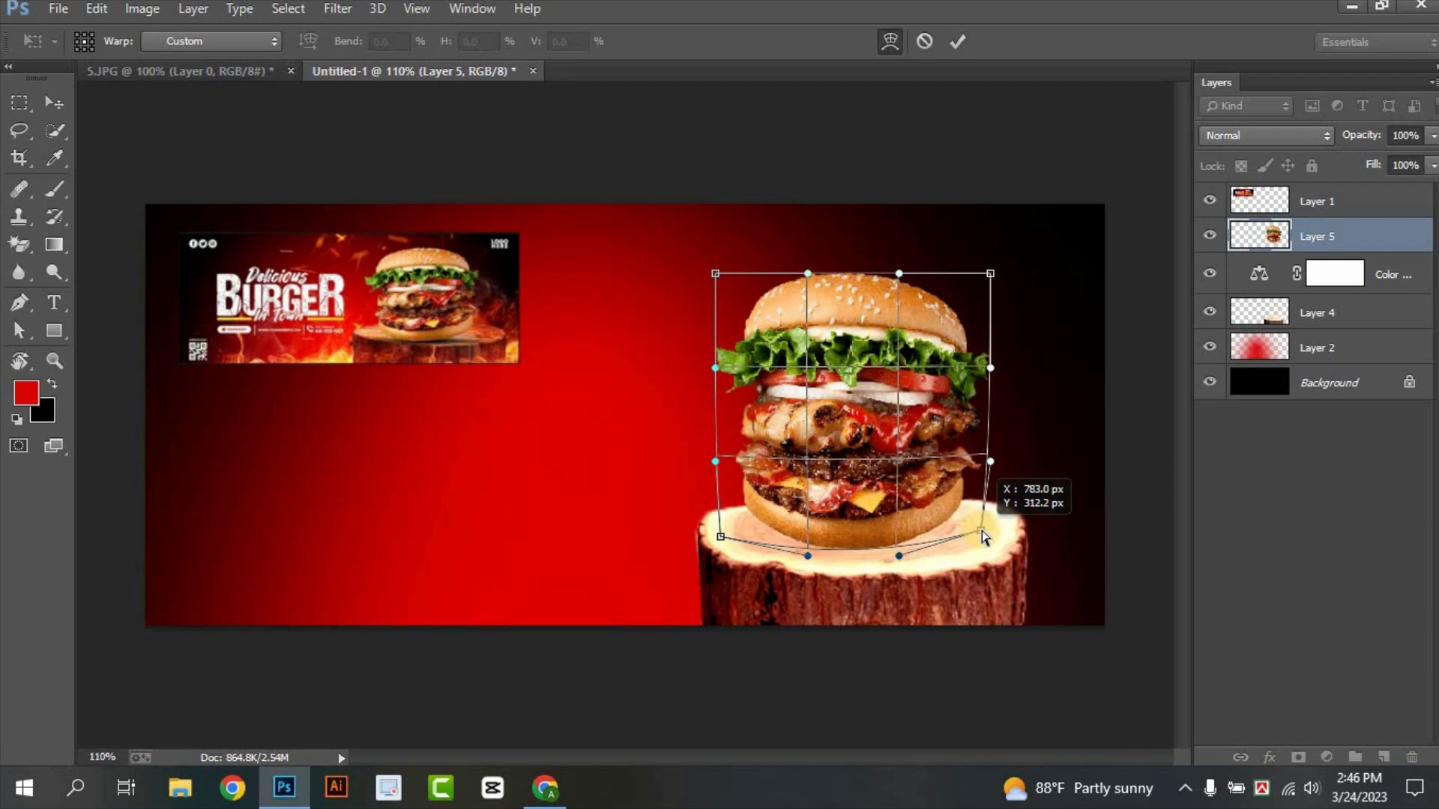
pyautogui.click(956, 39)
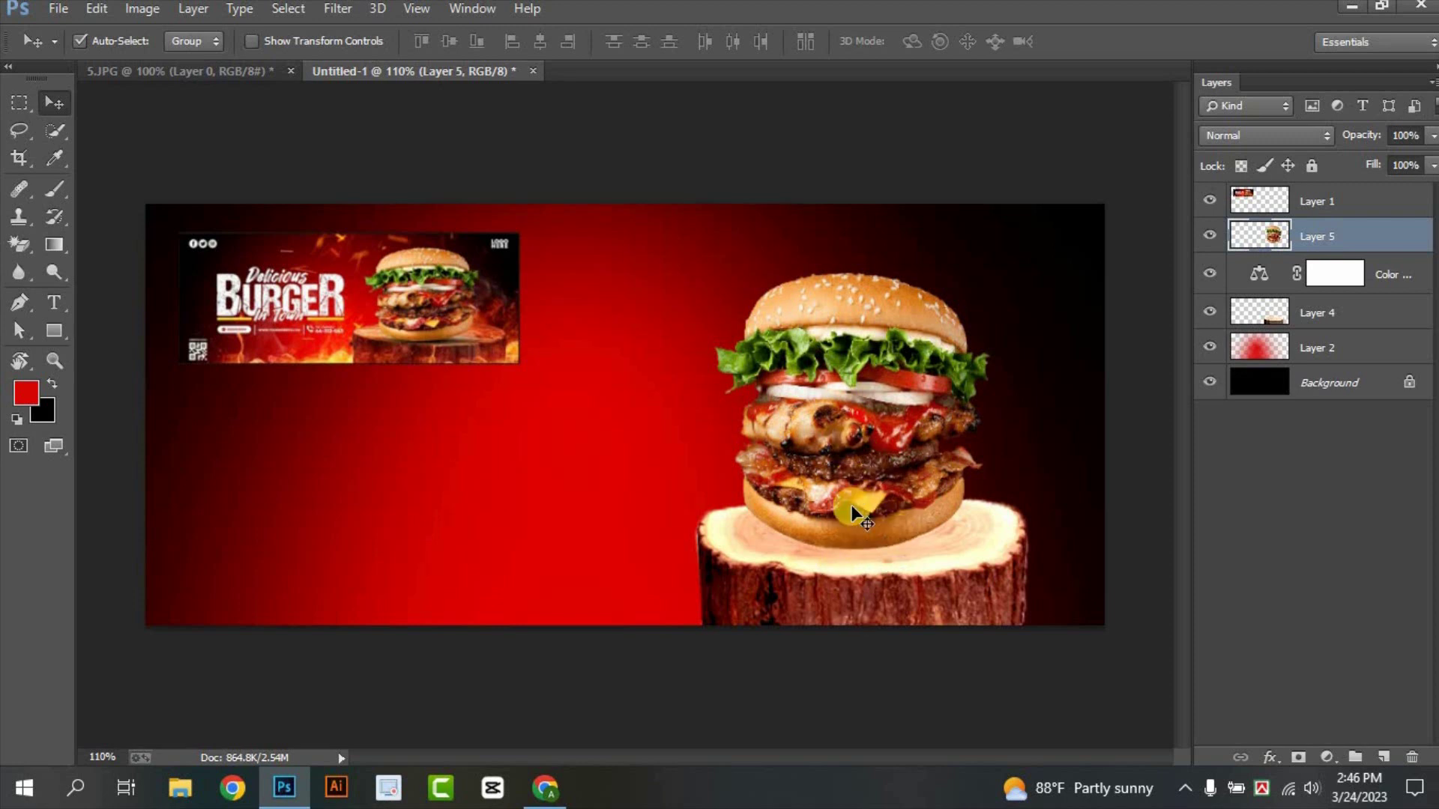
# - Add a new empty layer above the stump layer and set up the Brush tool
pyautogui.click(1318, 314)
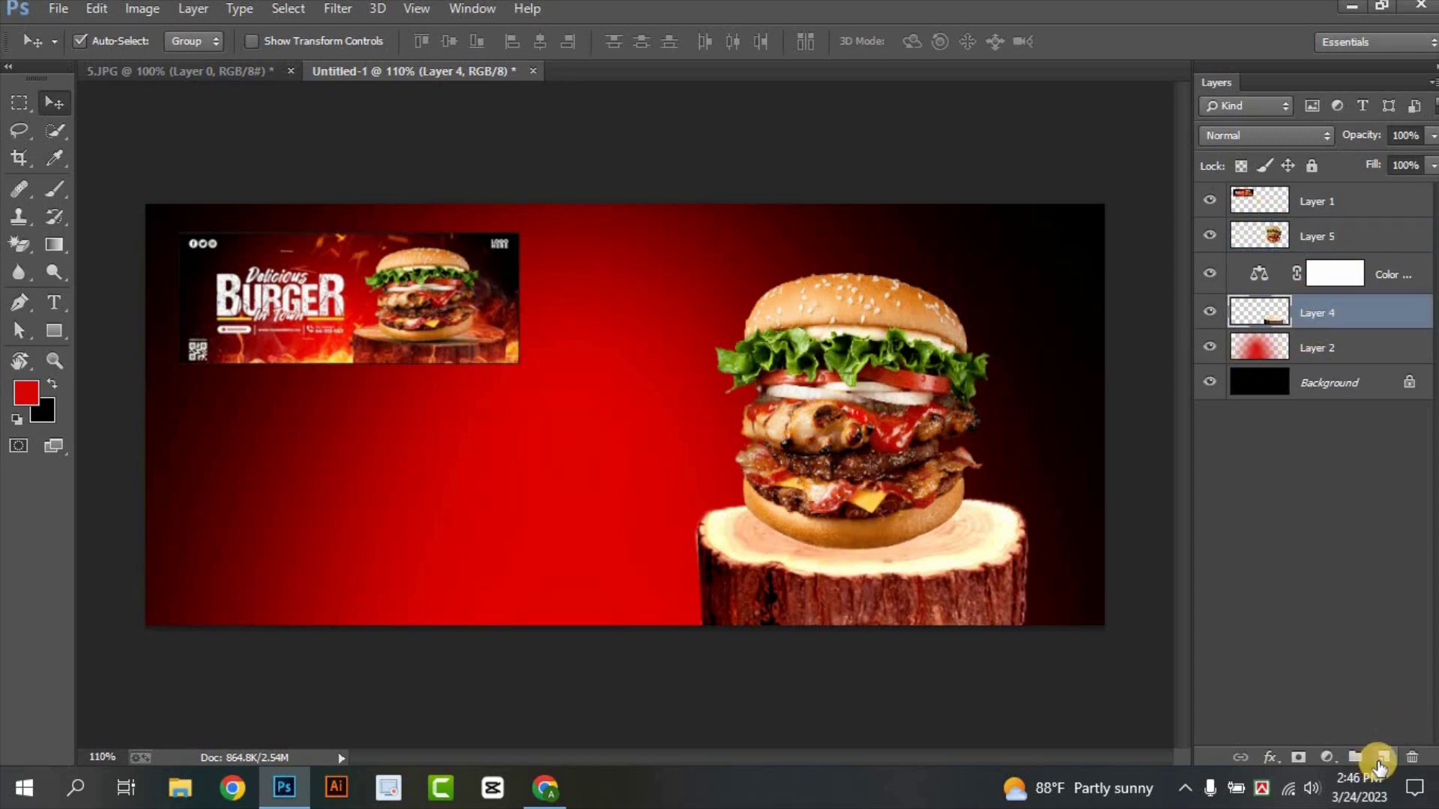
pyautogui.click(1384, 757)
pyautogui.click(56, 194)
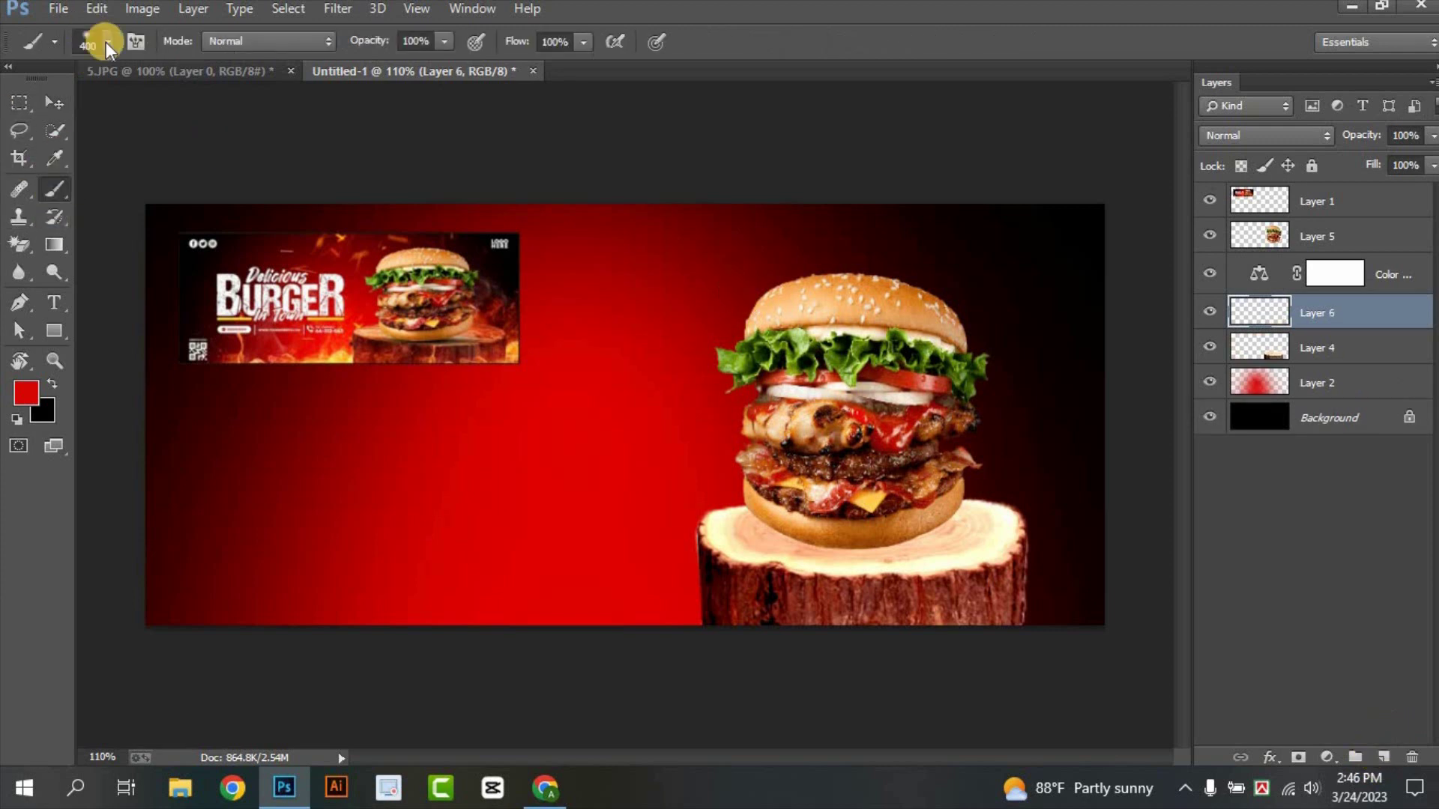
pyautogui.click(98, 45)
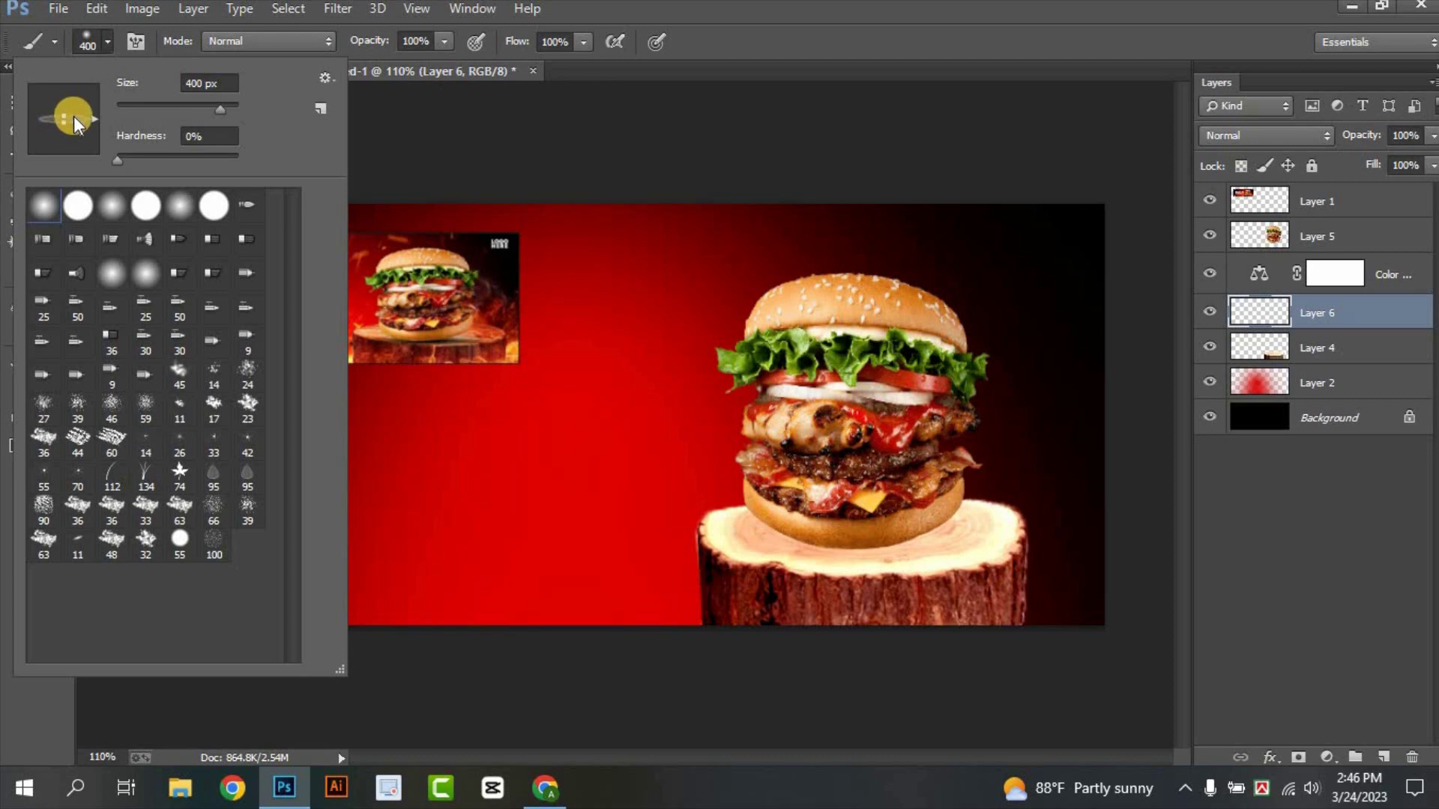
pyautogui.click(400, 225)
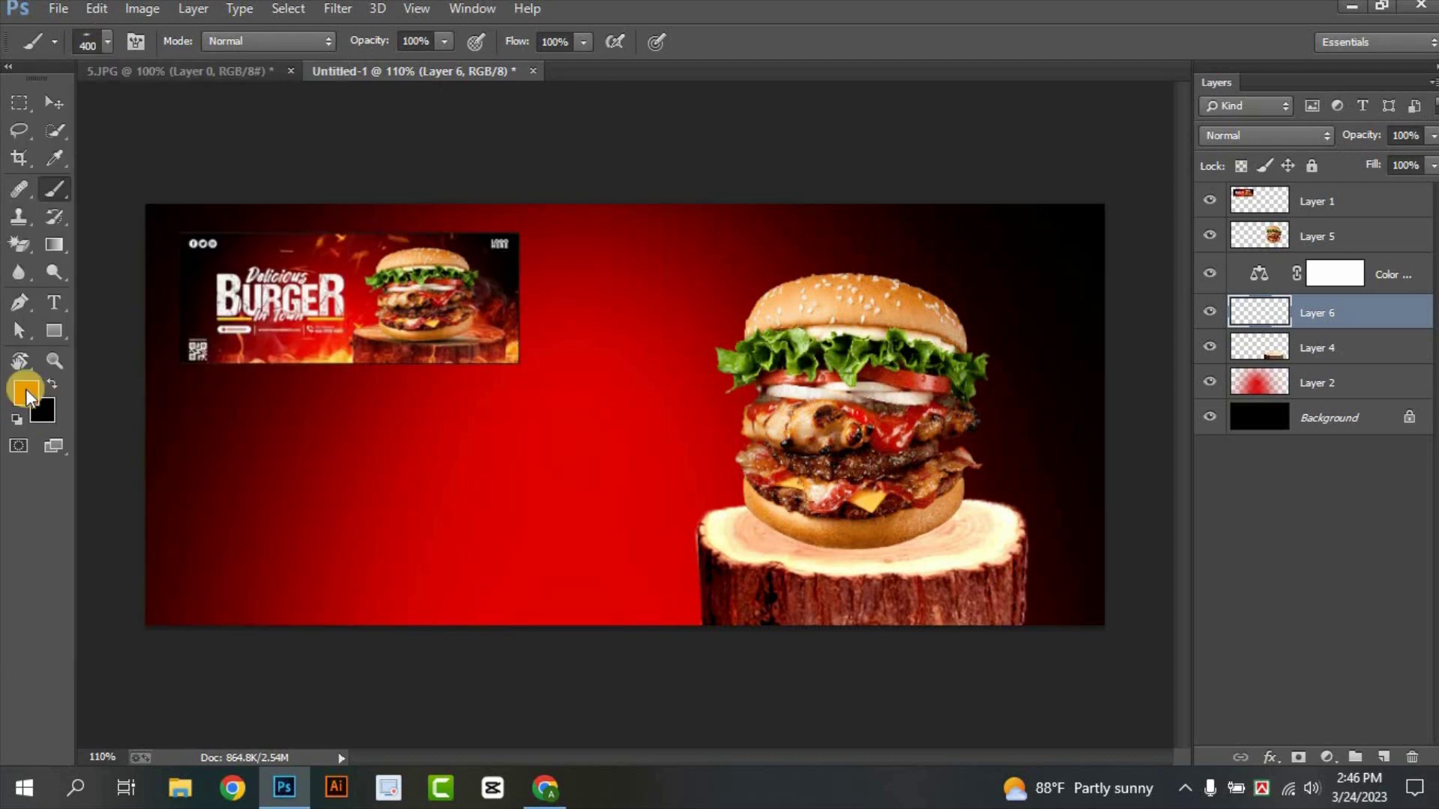
# - Paint a soft black shadow under the burger on the stump, then dismiss the news panel
pyautogui.click(26, 389)
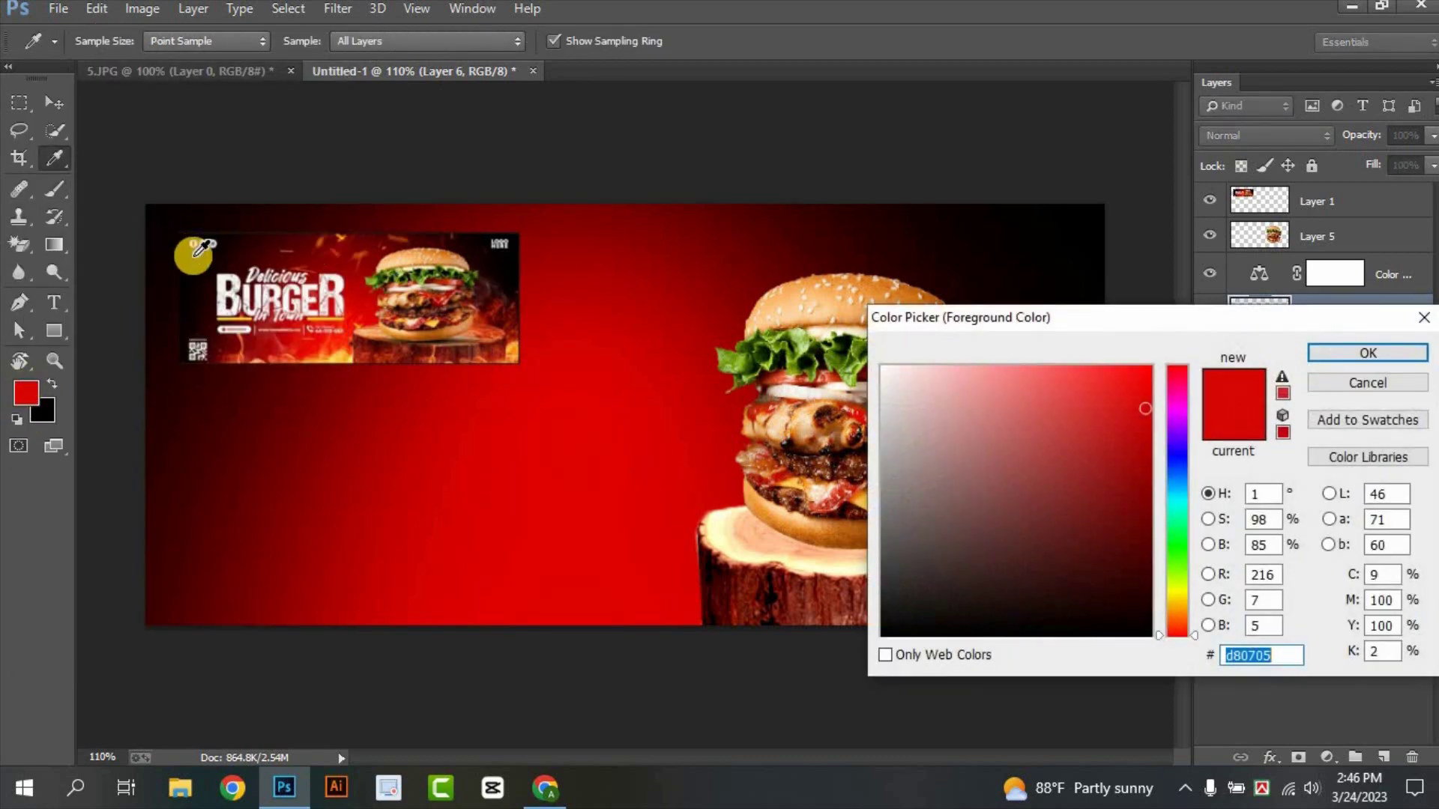
pyautogui.click(195, 253)
pyautogui.click(1366, 343)
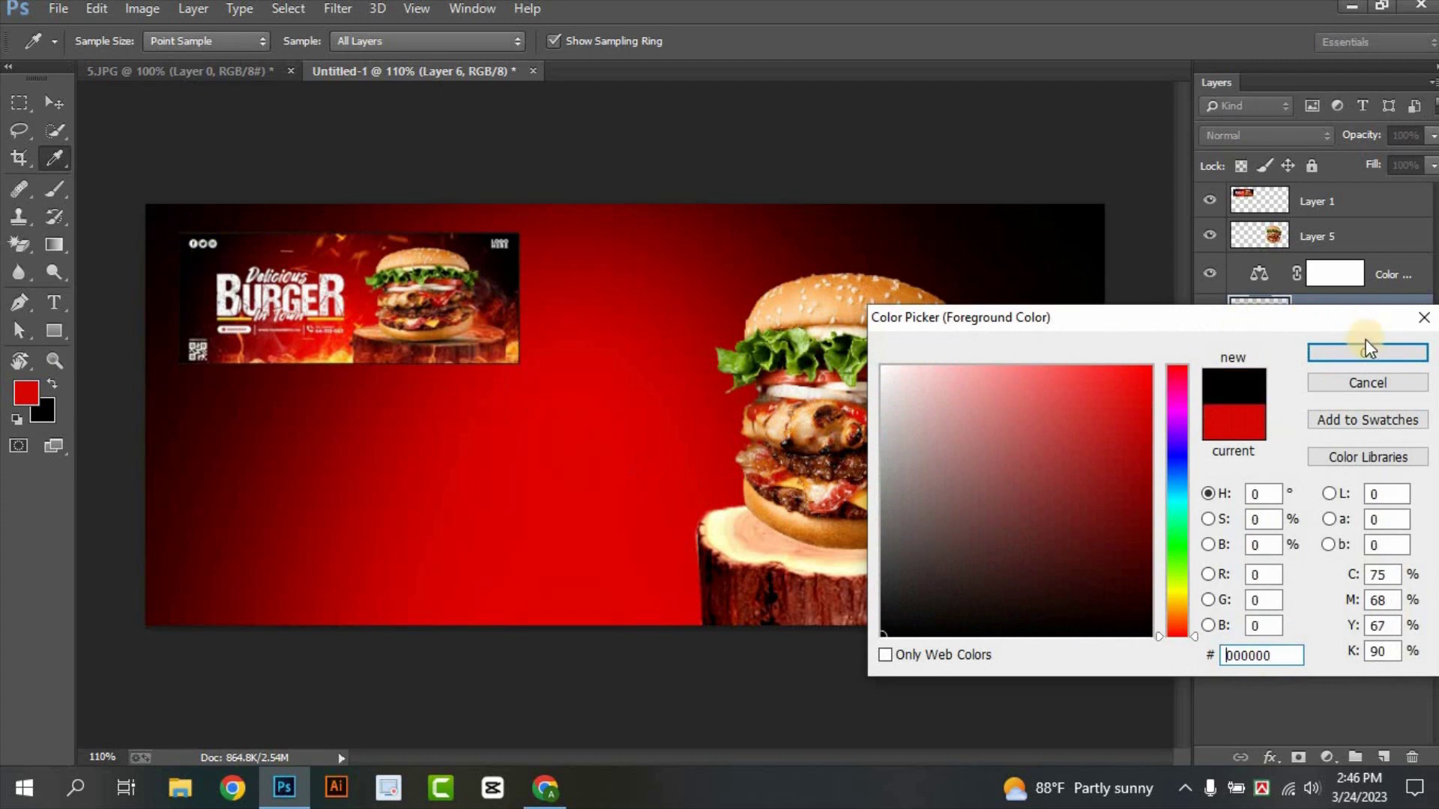
pyautogui.click(1367, 352)
pyautogui.press('b')
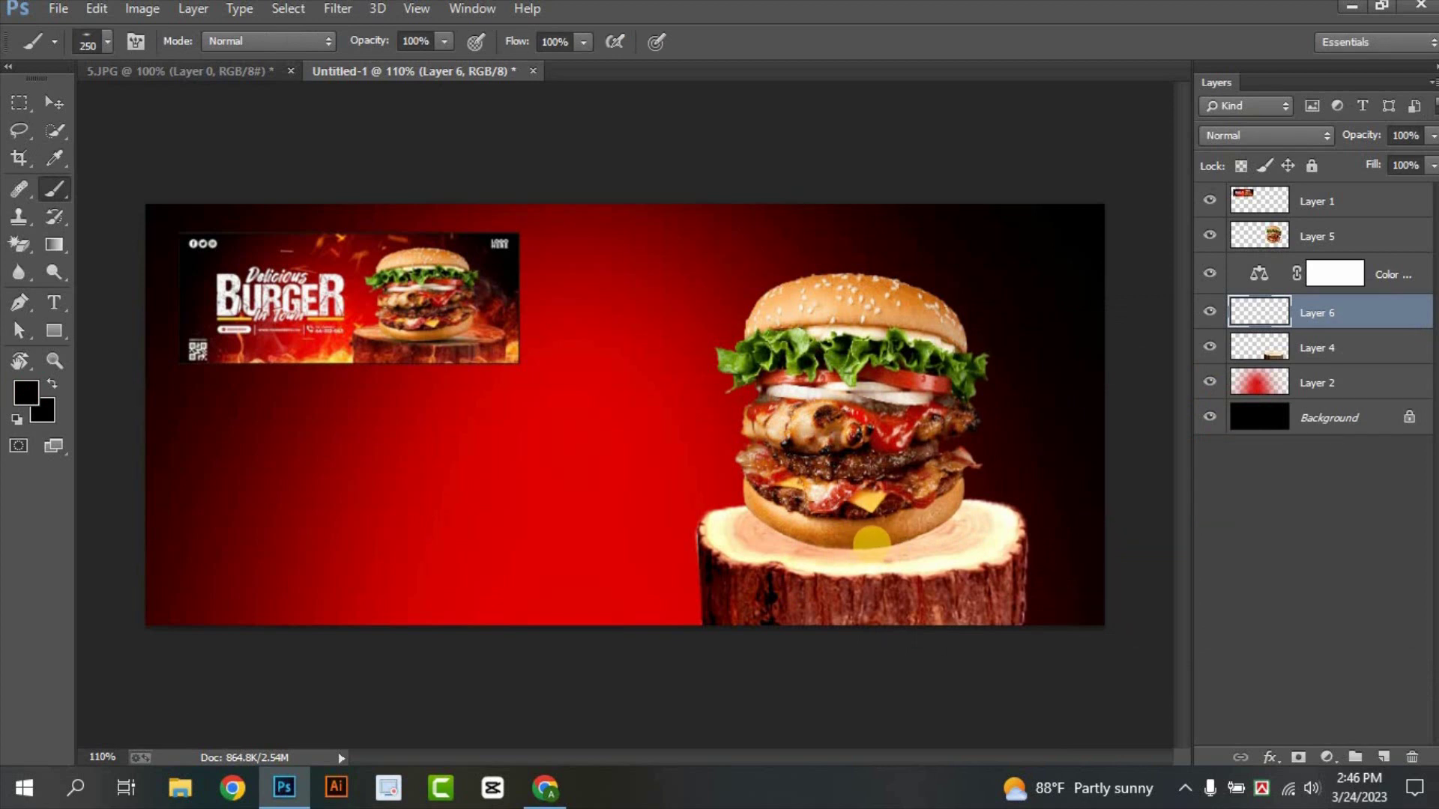
pyautogui.moveTo(870, 540); pyautogui.dragTo(860, 547)
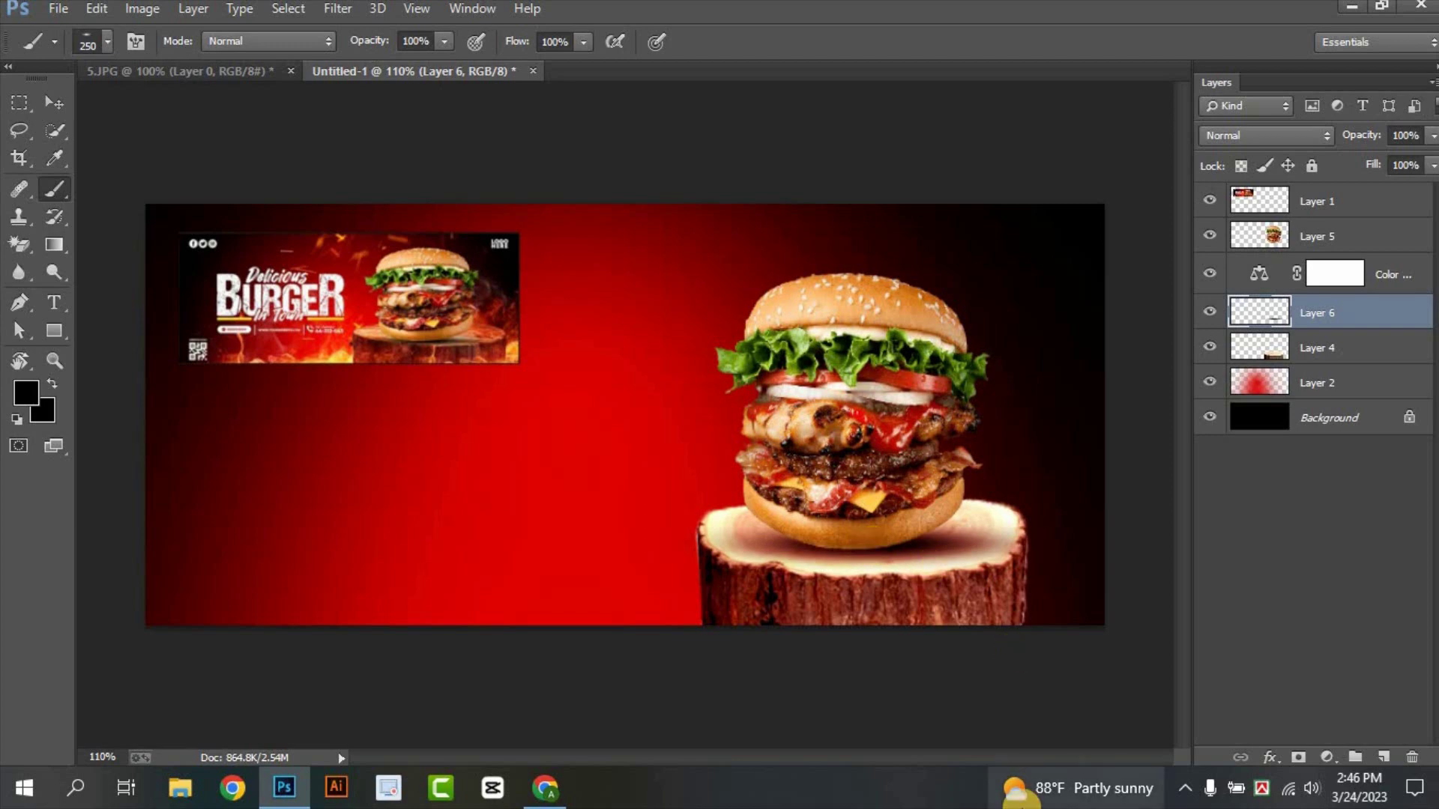
pyautogui.click(51, 110)
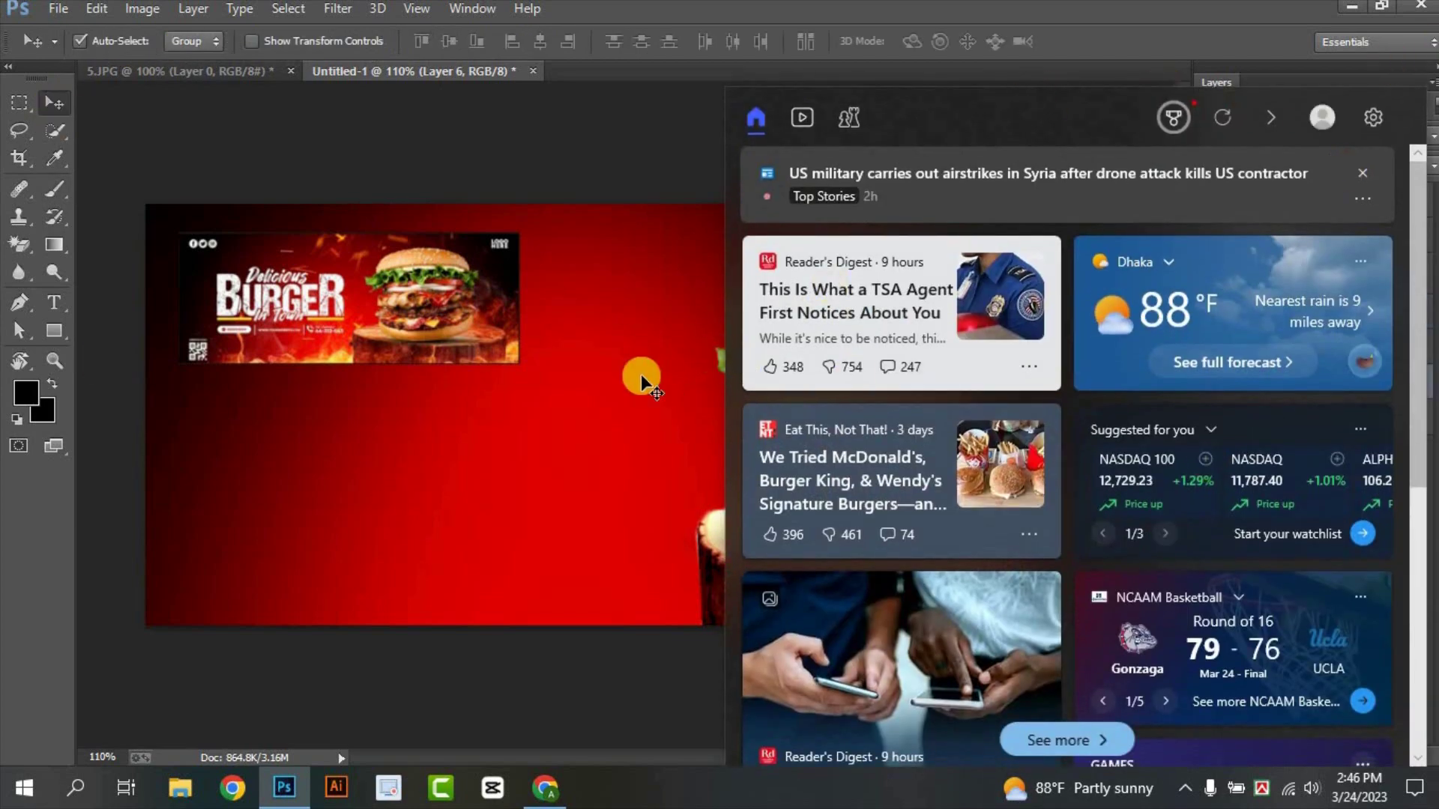
pyautogui.click(640, 375)
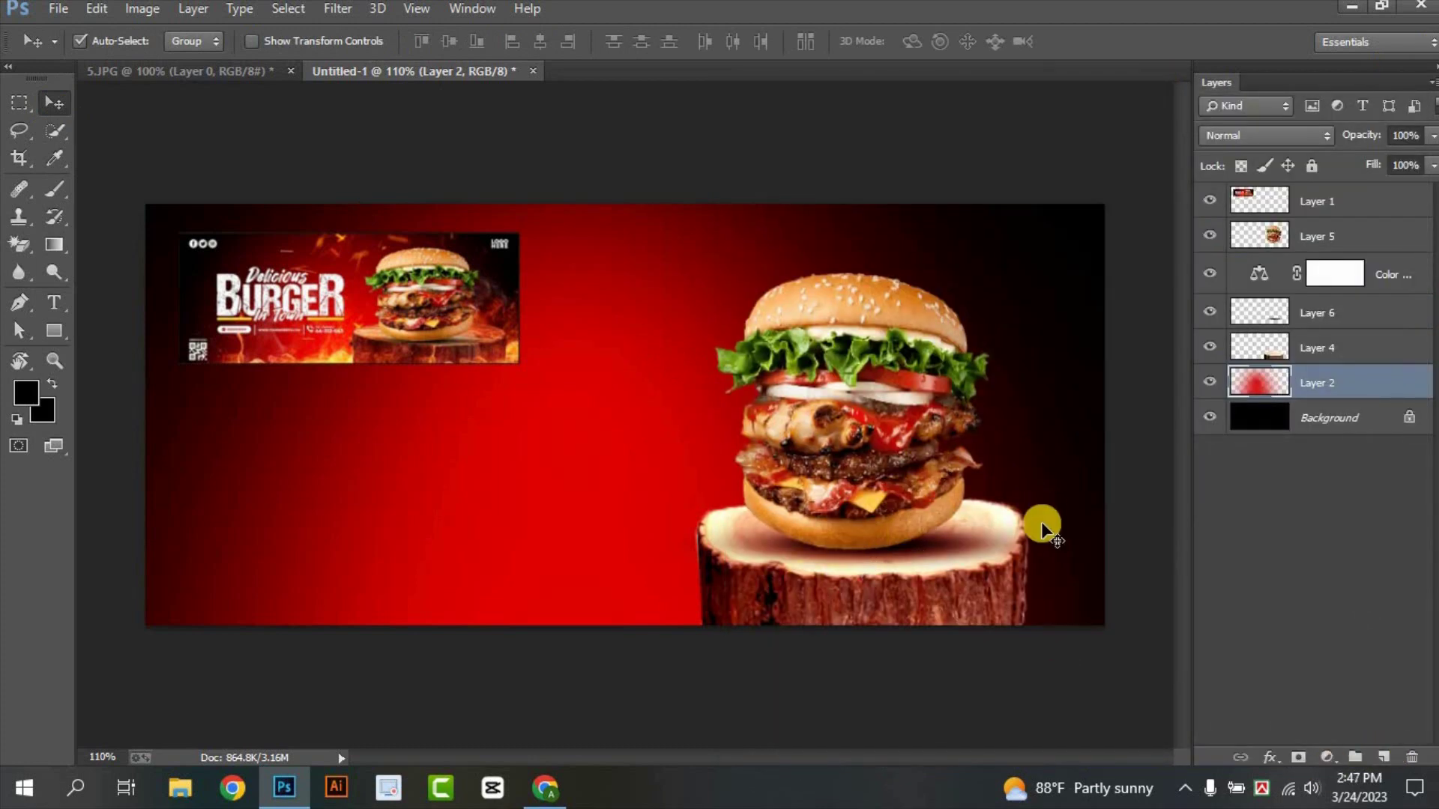
# - Zoom in on the stump and select its layer, Layer 4
pyautogui.click(892, 605)
pyautogui.scroll(3, 1008, 514)
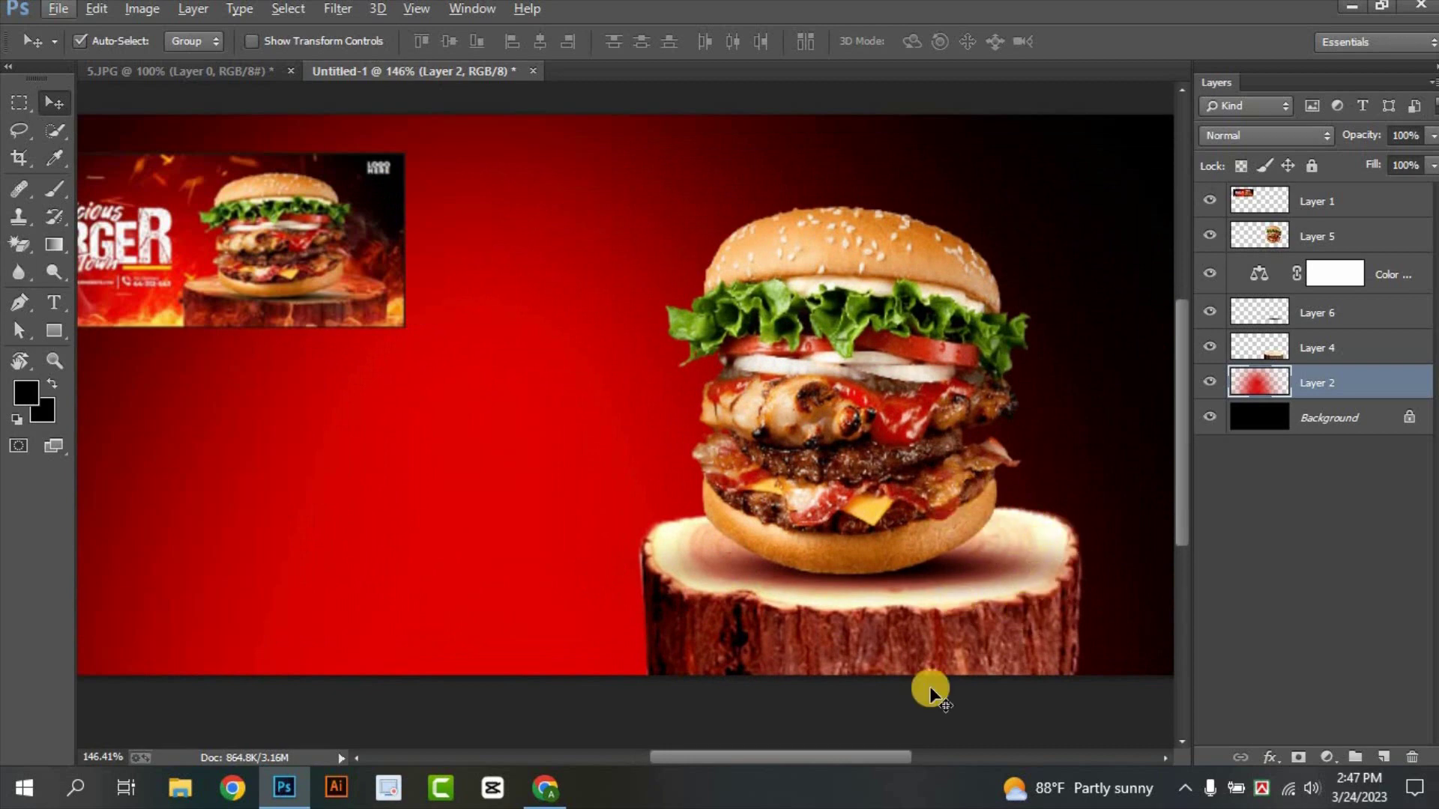
pyautogui.scroll(2, 829, 361)
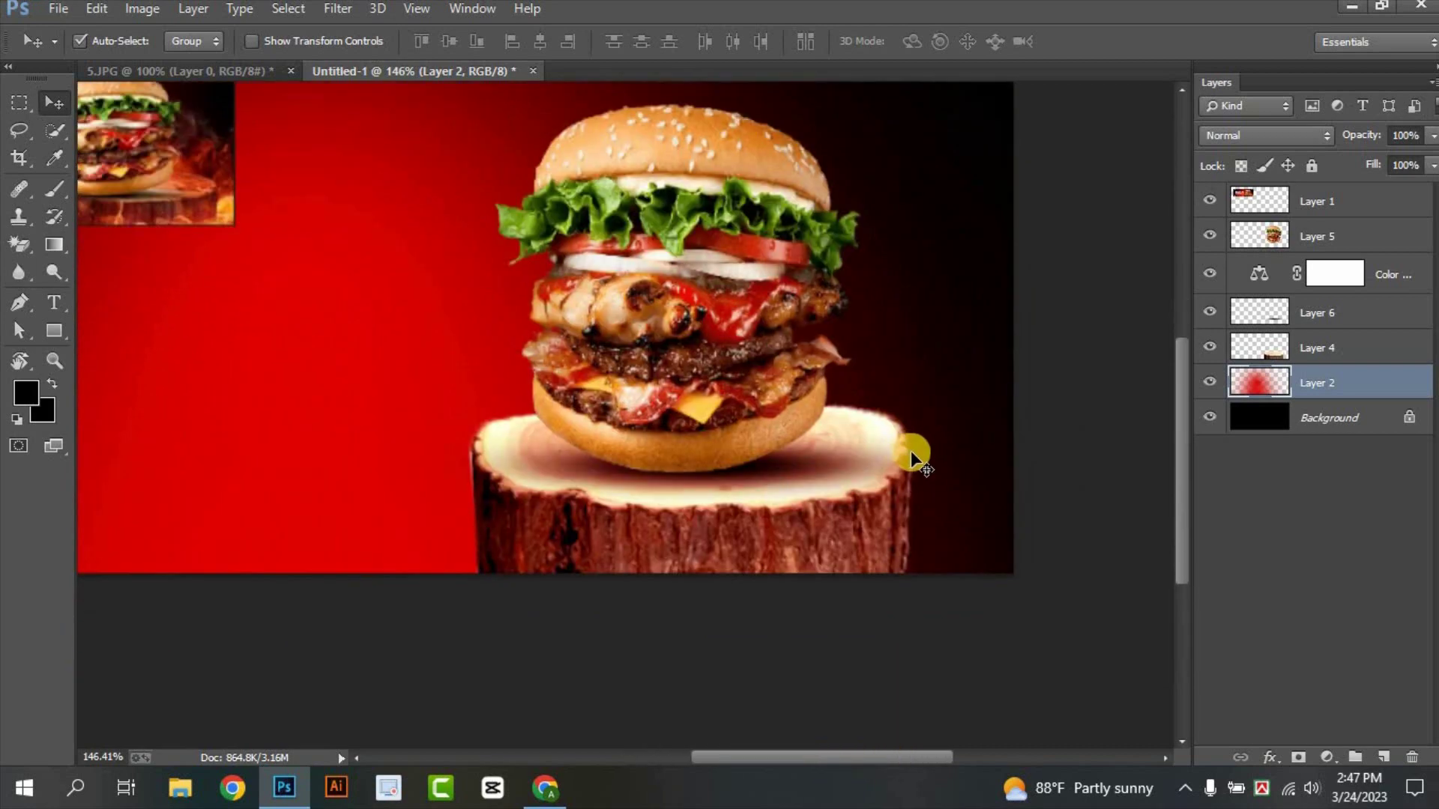
pyautogui.scroll(1, 493, 471)
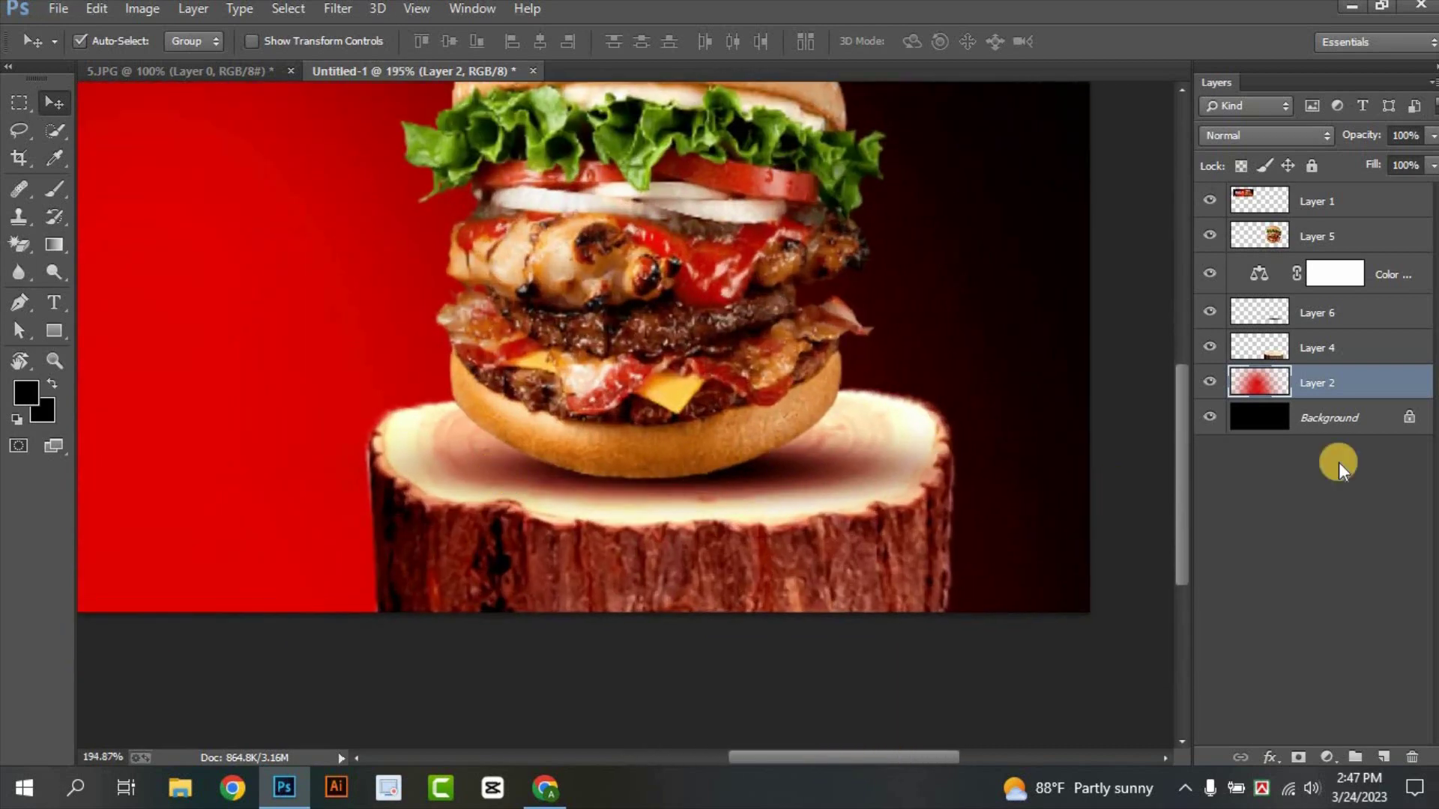
pyautogui.click(1333, 347)
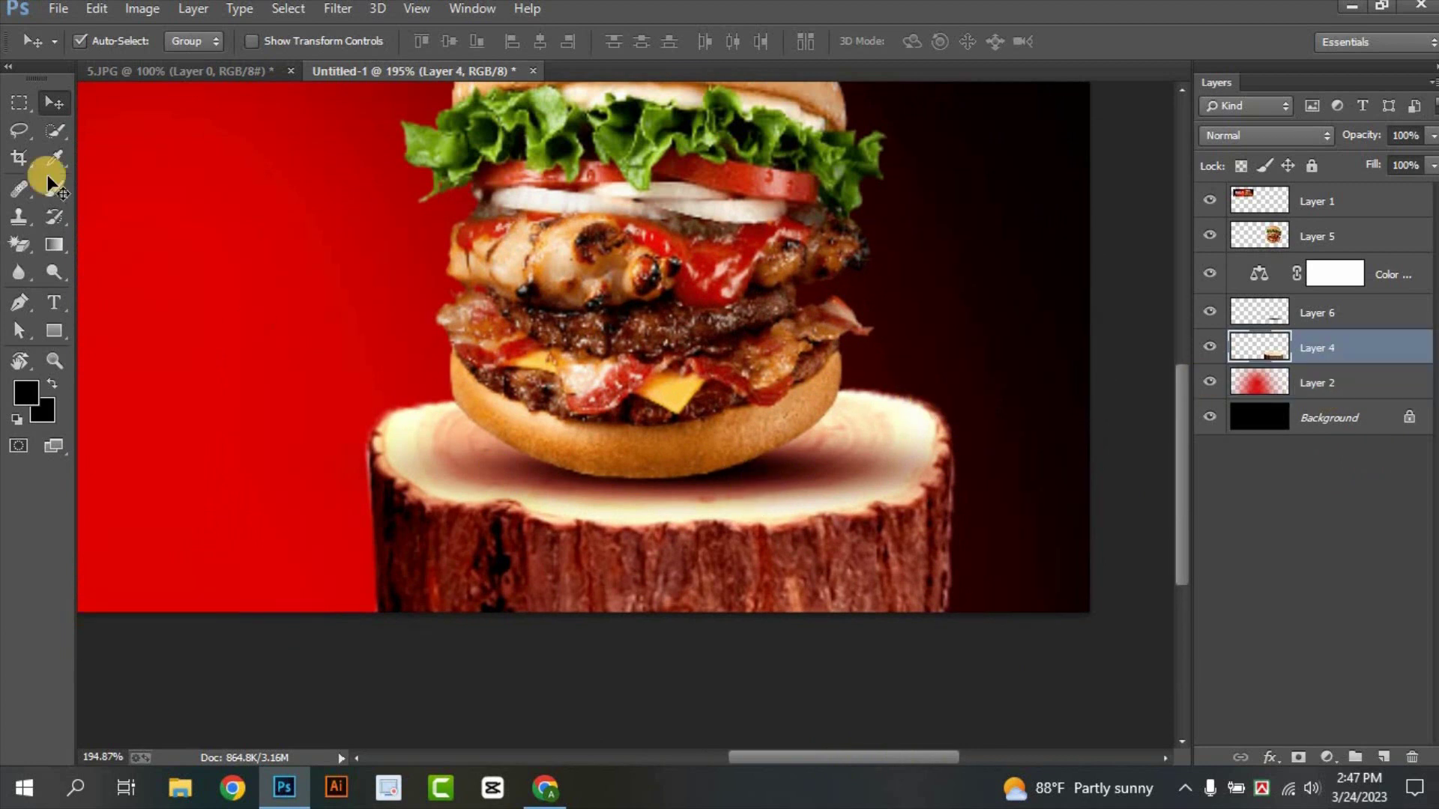
# - Quick-select the pale top surface of the stump, refining its top-right edge
pyautogui.click(53, 133)
pyautogui.moveTo(499, 465); pyautogui.dragTo(465, 451)
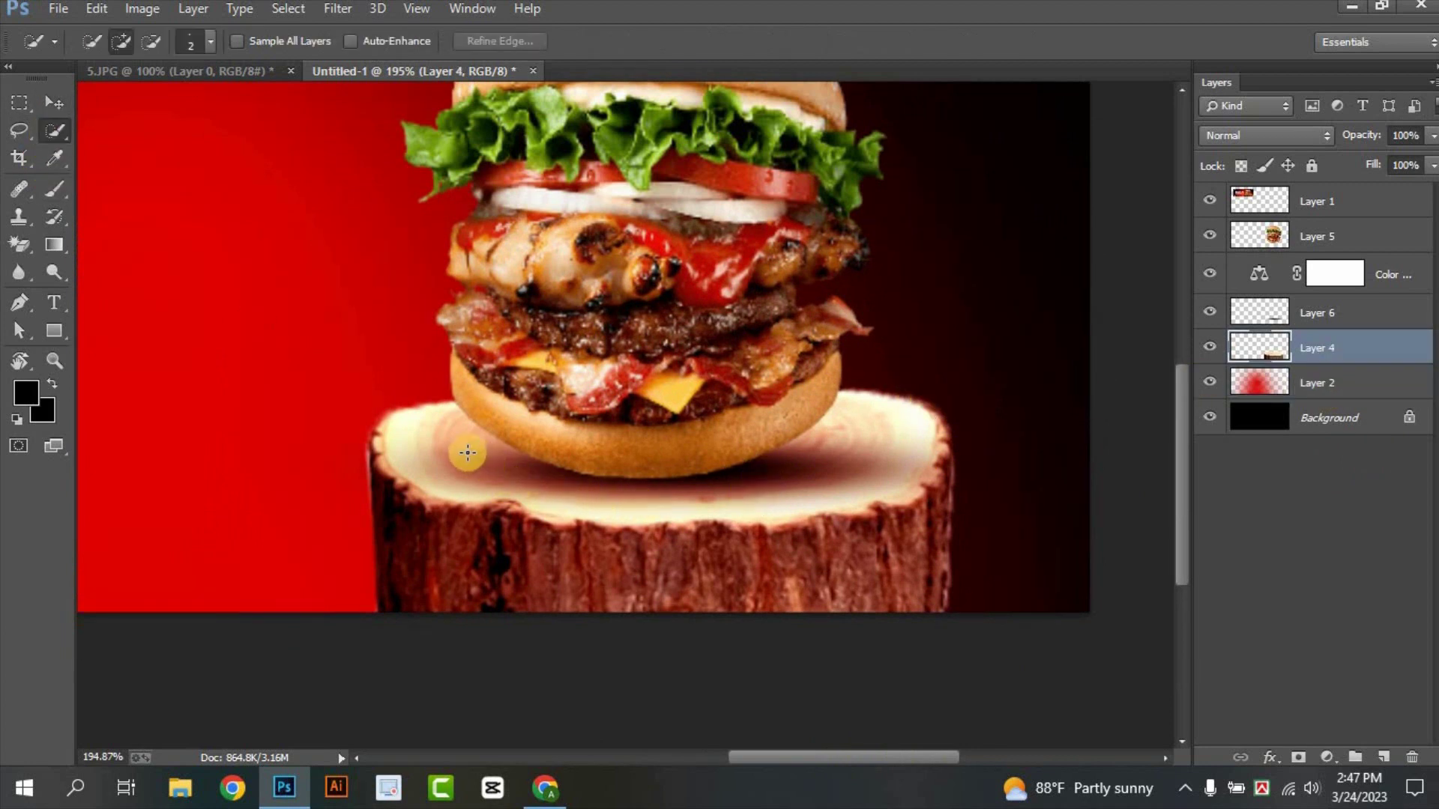
pyautogui.moveTo(589, 493)
pyautogui.mouseDown()
pyautogui.moveTo(739, 504)
pyautogui.moveTo(843, 482)
pyautogui.moveTo(893, 417)
pyautogui.moveTo(862, 397)
pyautogui.moveTo(448, 410)
pyautogui.moveTo(494, 416)
pyautogui.mouseUp()
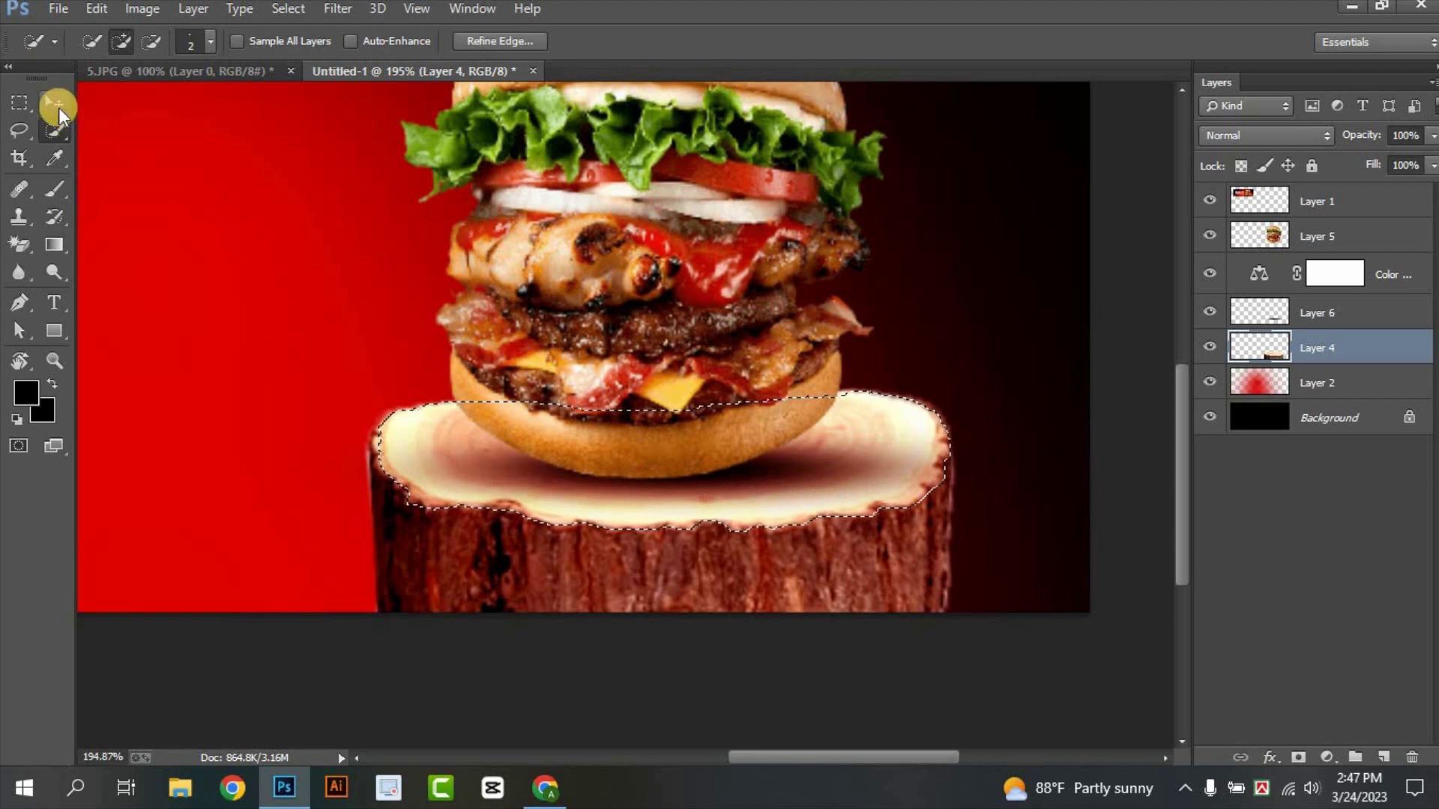
pyautogui.click(57, 105)
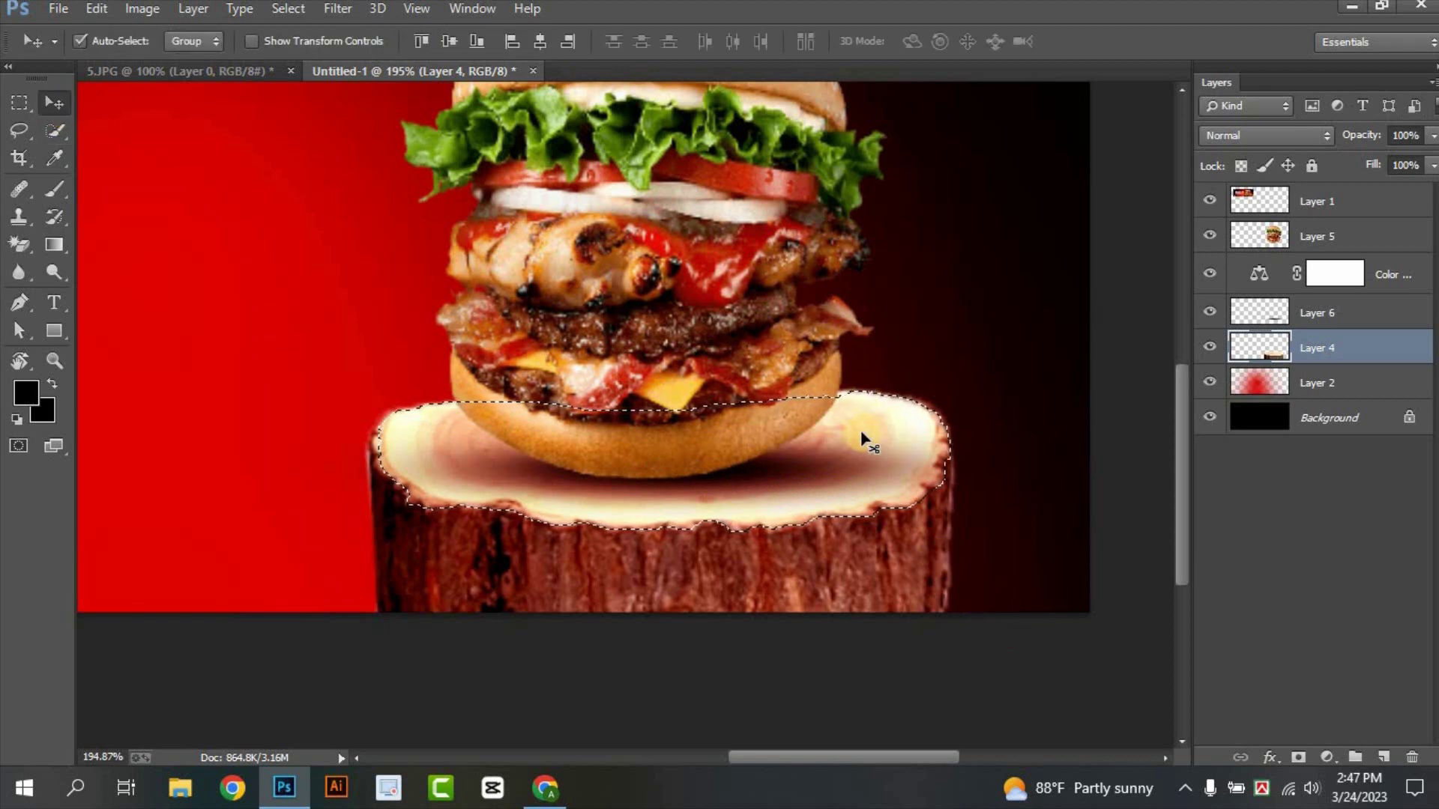
pyautogui.click(54, 130)
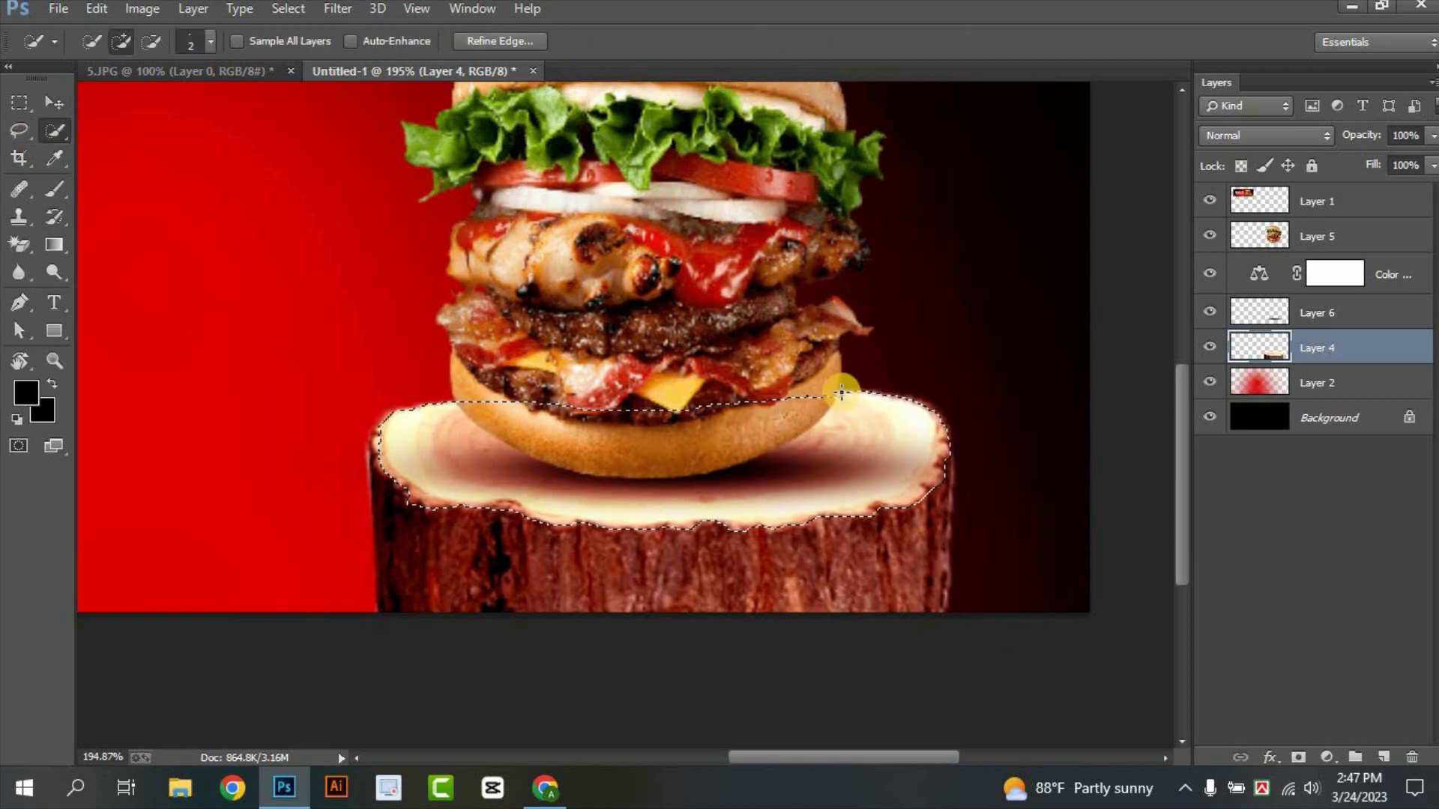
pyautogui.click(849, 400)
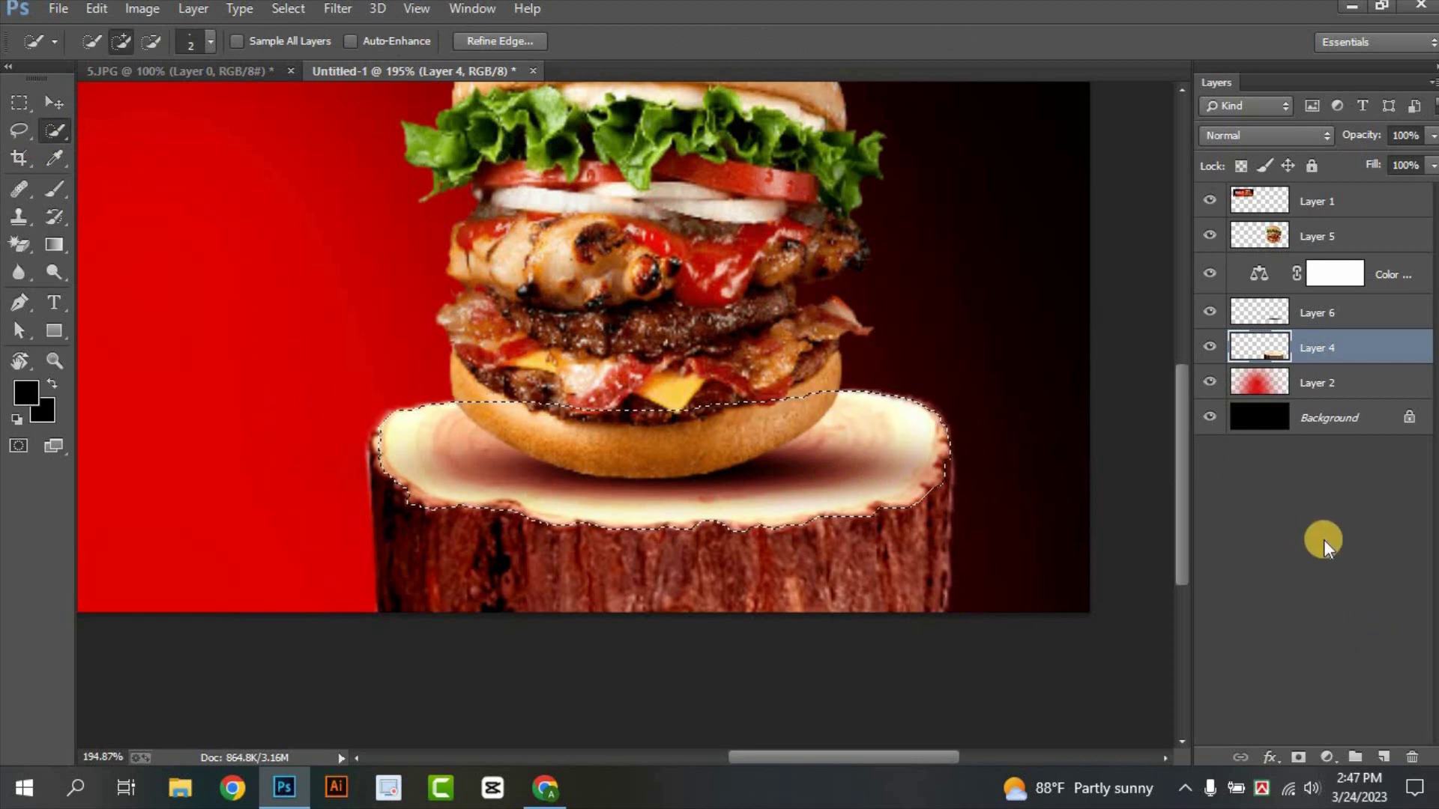
pyautogui.click(54, 103)
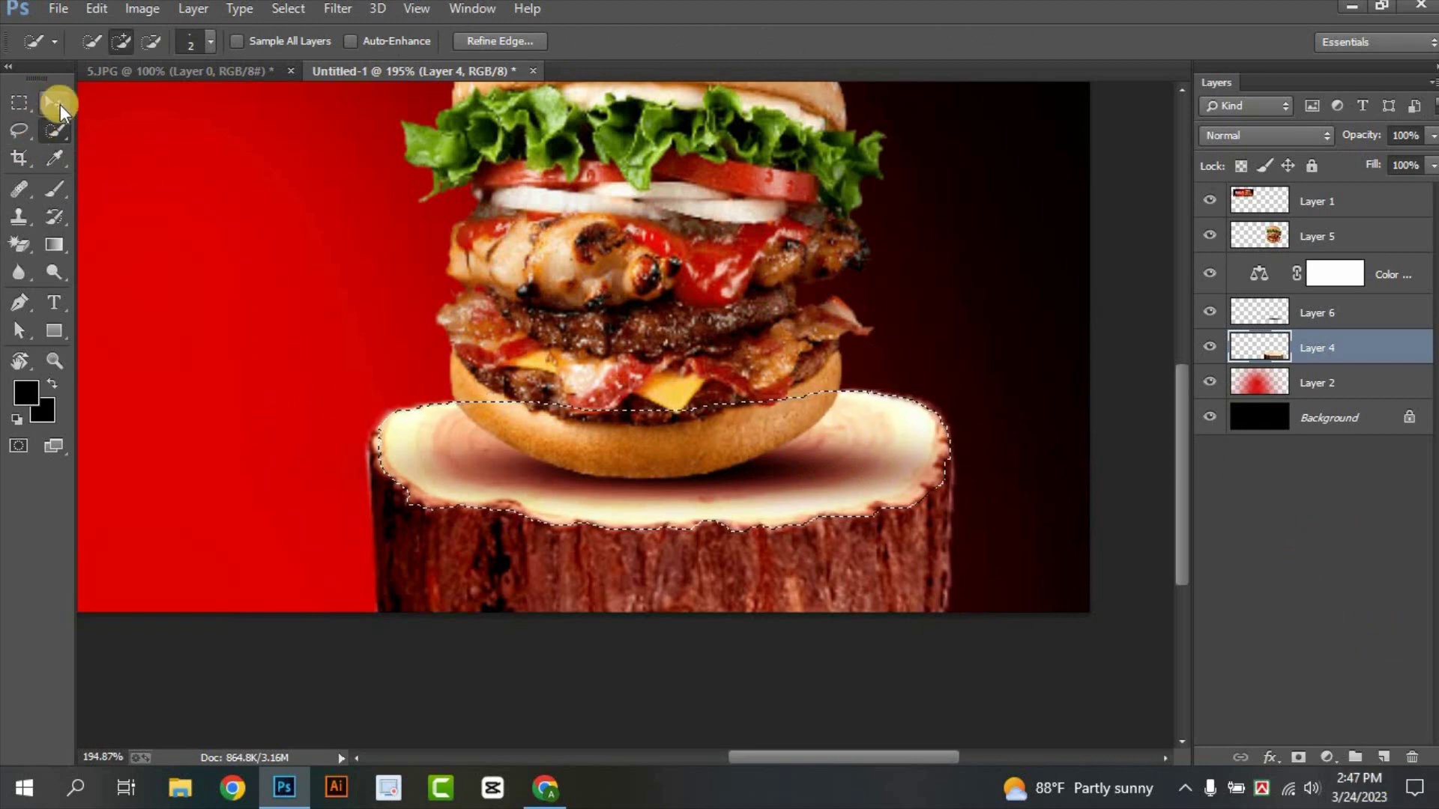
# - Add a pure red Color Fill layer masked to the stump top
pyautogui.click(1328, 755)
pyautogui.click(1307, 290)
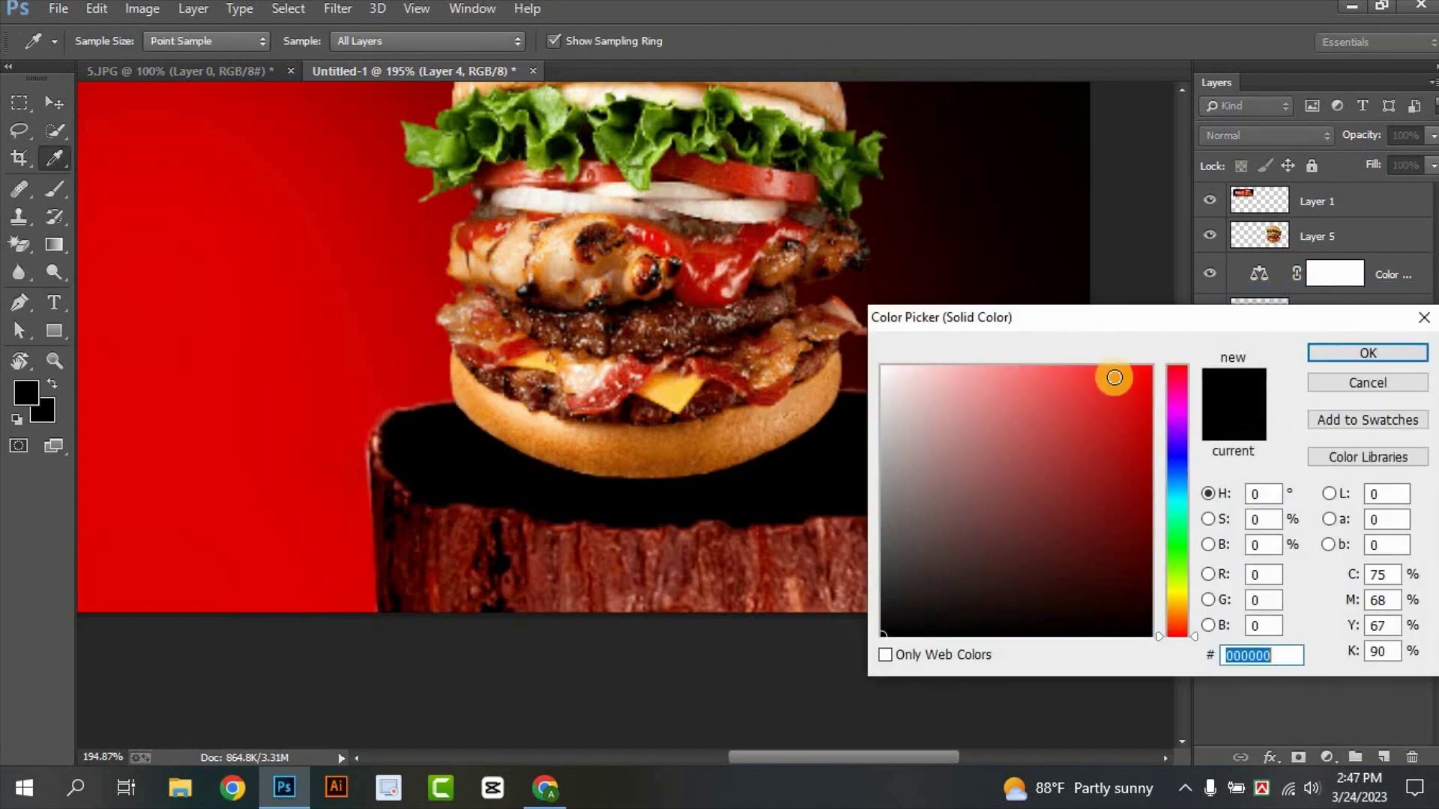
pyautogui.moveTo(1108, 379); pyautogui.dragTo(1174, 353)
pyautogui.click(1362, 355)
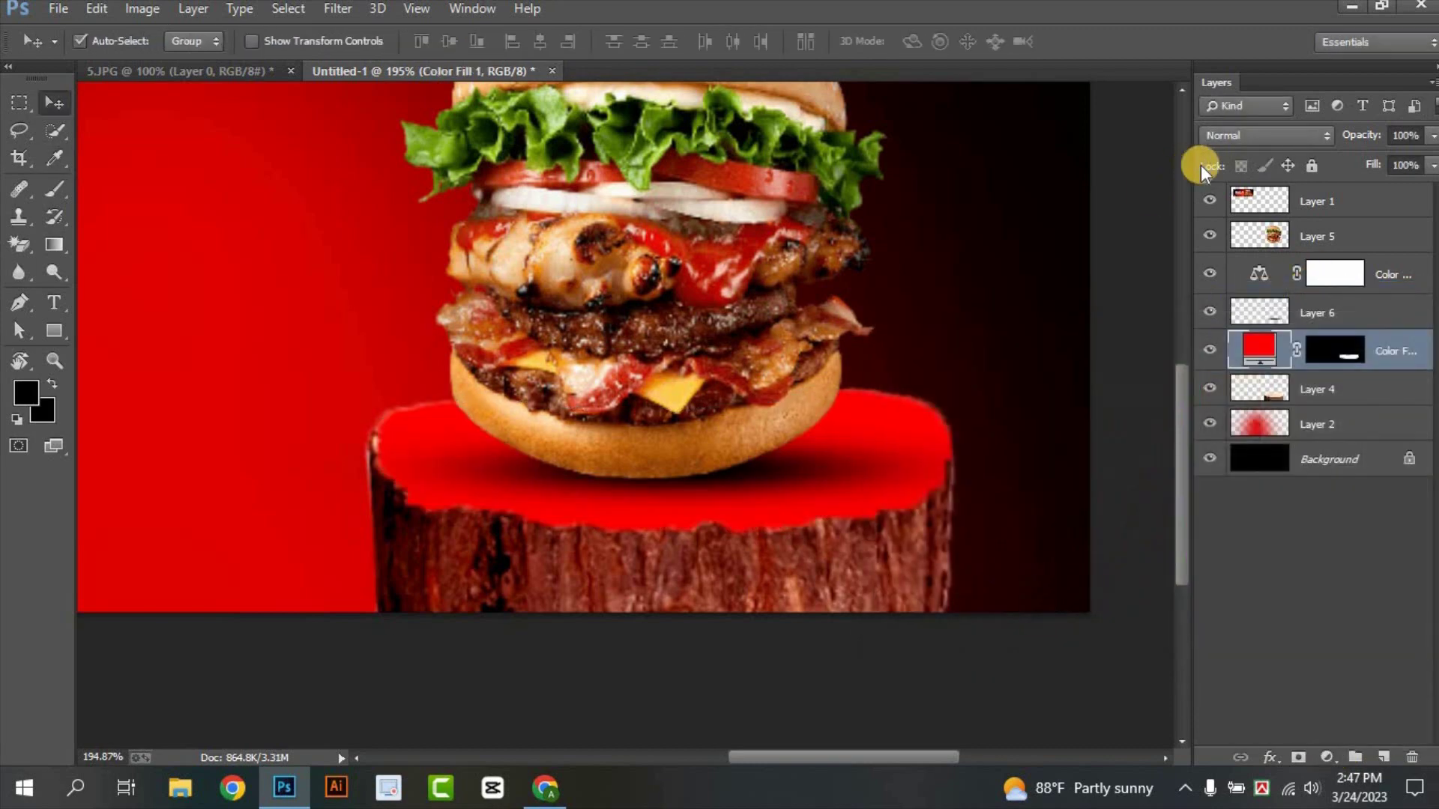
# - Try the red fill in Multiply, Darken, Color Burn and Color Dodge blend modes
pyautogui.click(1232, 137)
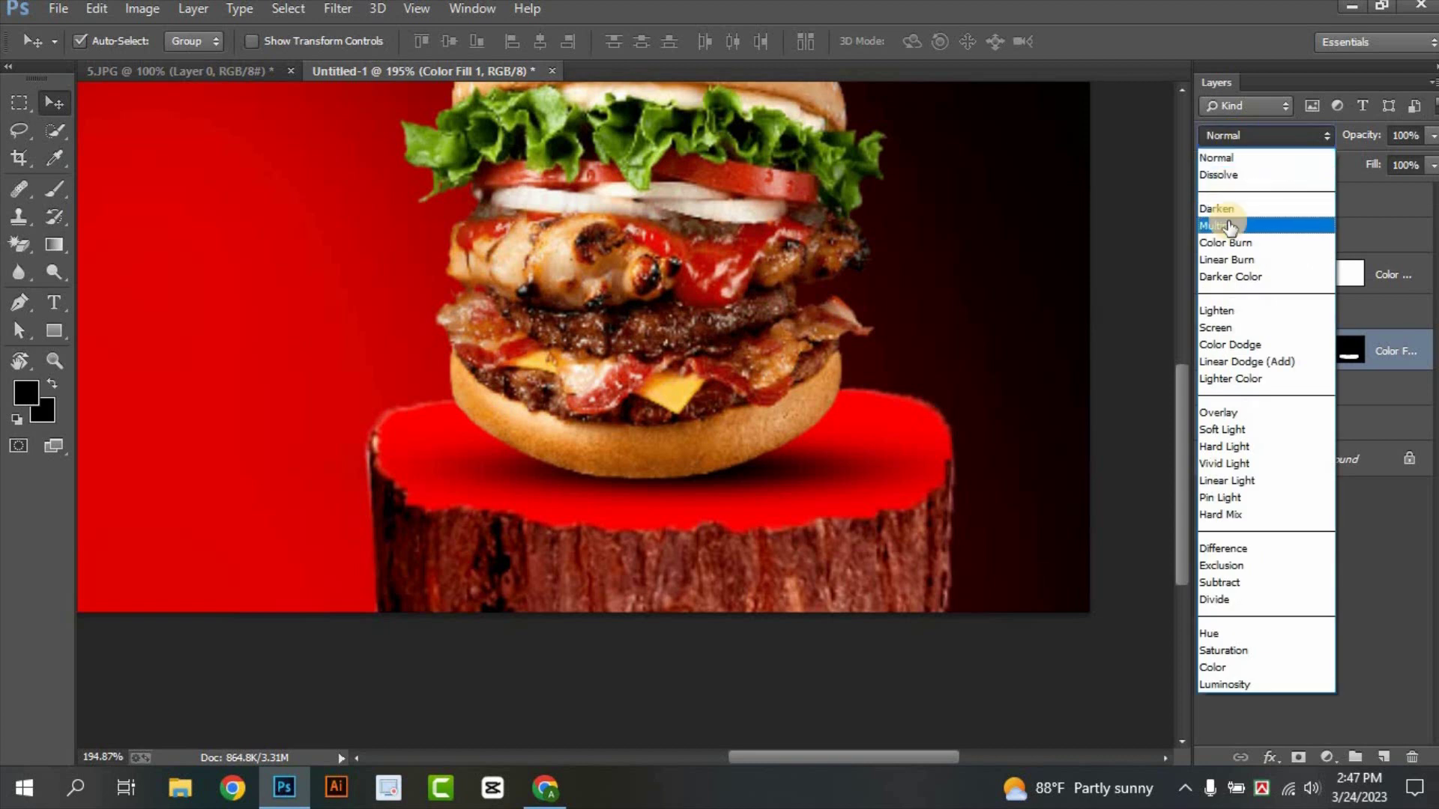
pyautogui.click(1231, 198)
pyautogui.click(1230, 133)
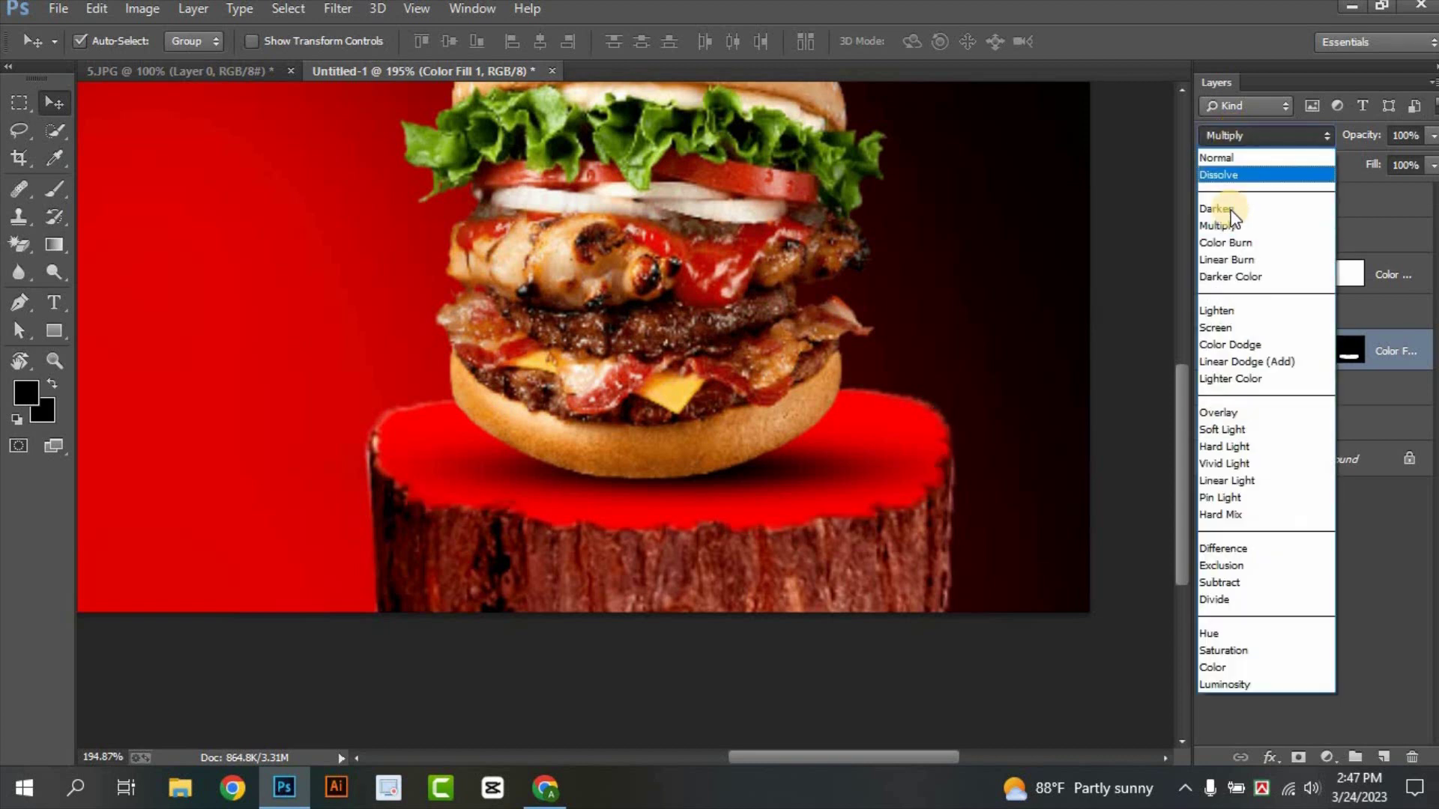
pyautogui.click(1231, 204)
pyautogui.click(1240, 132)
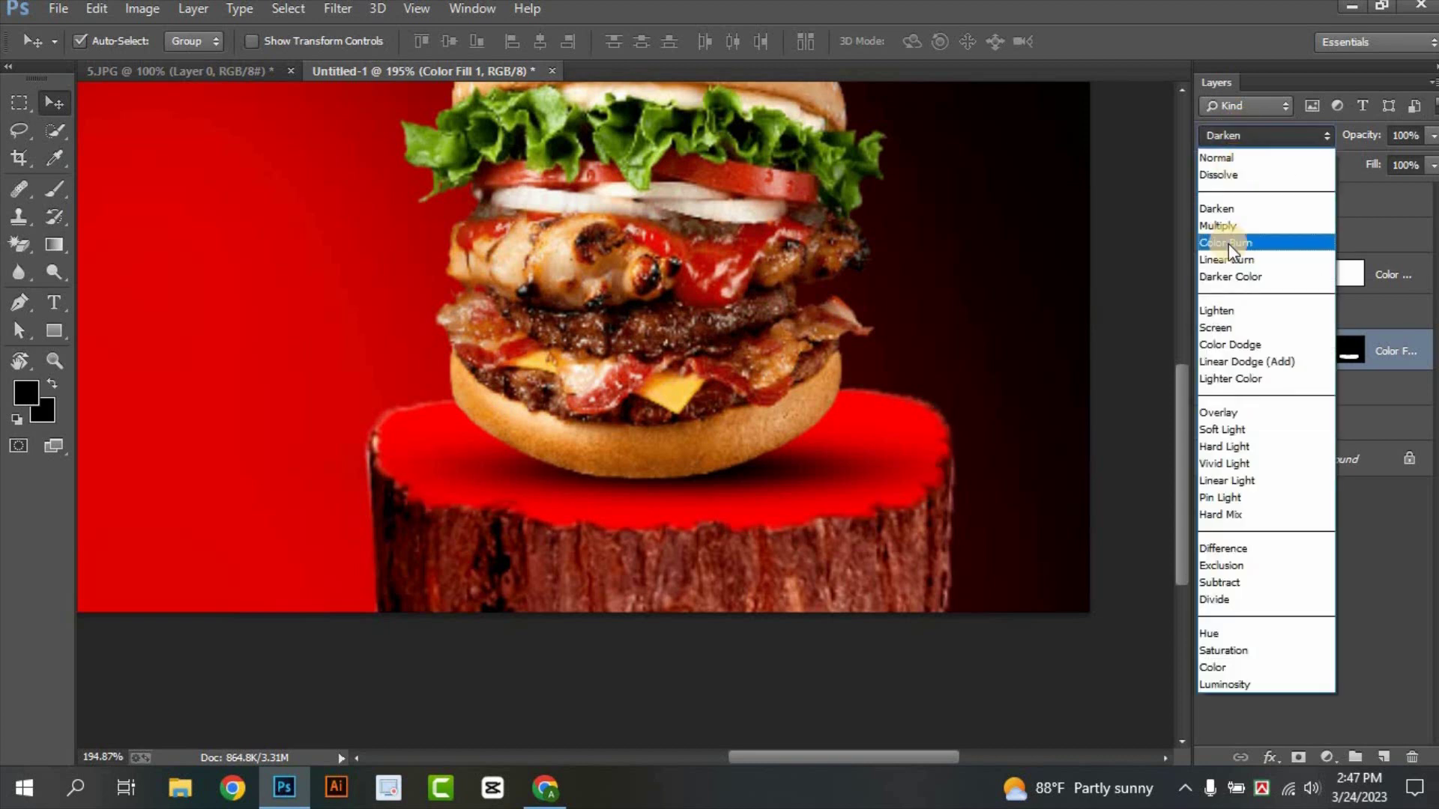
pyautogui.click(1228, 242)
pyautogui.click(1247, 143)
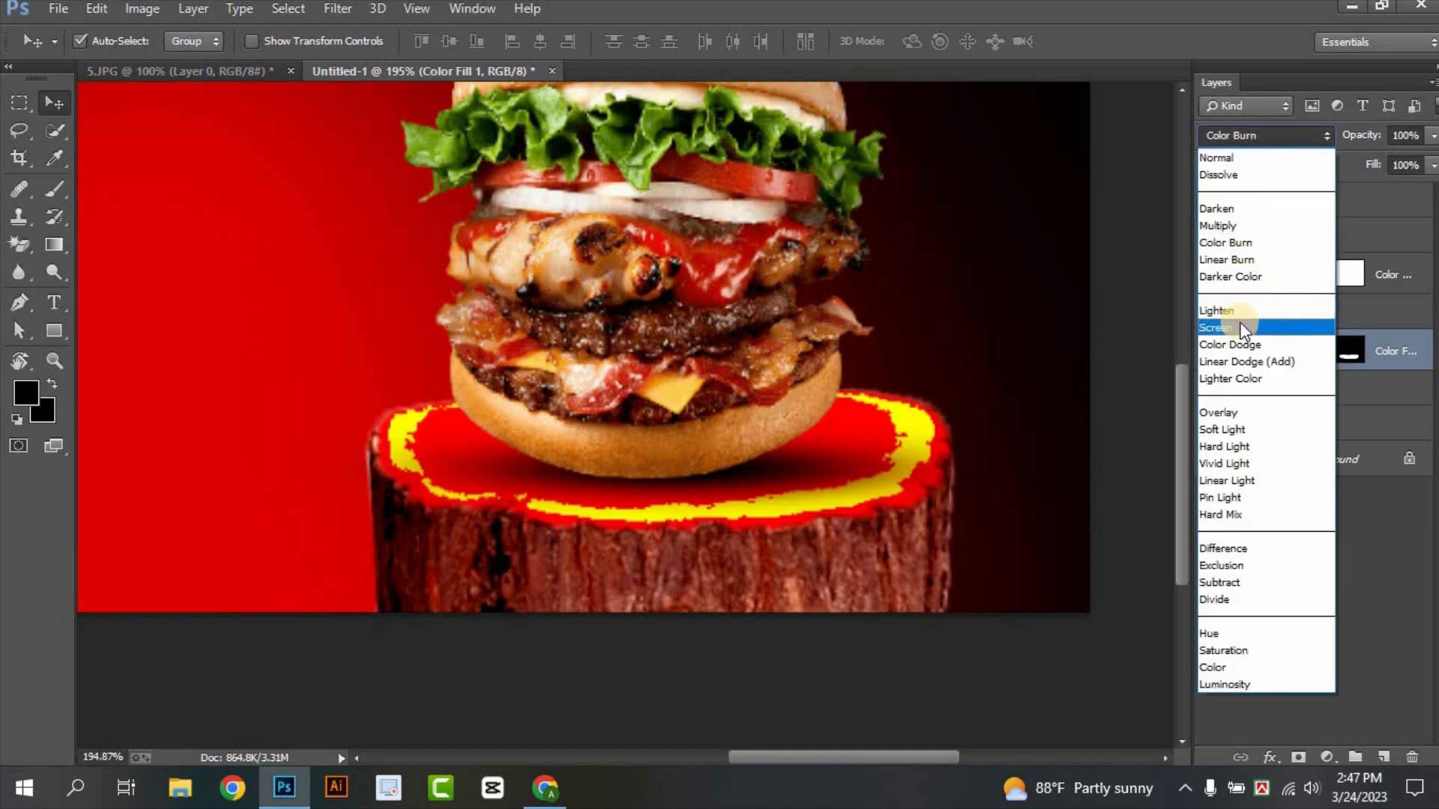
pyautogui.click(1237, 331)
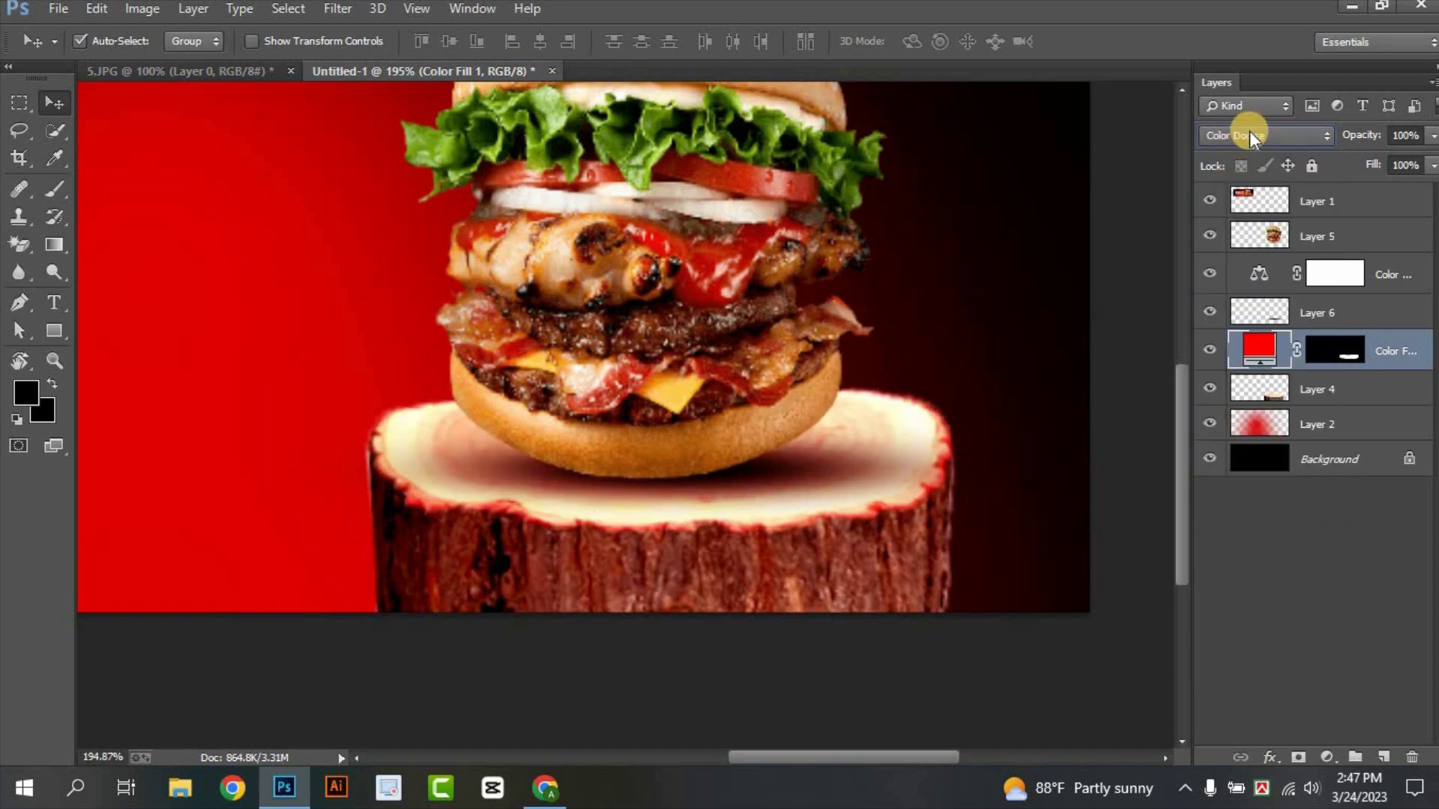
pyautogui.click(1248, 136)
pyautogui.click(1204, 351)
# - Compare Hard Light, Exclusion, Difference and Saturation, then settle the red fill on Multiply
pyautogui.click(1261, 139)
pyautogui.click(1234, 440)
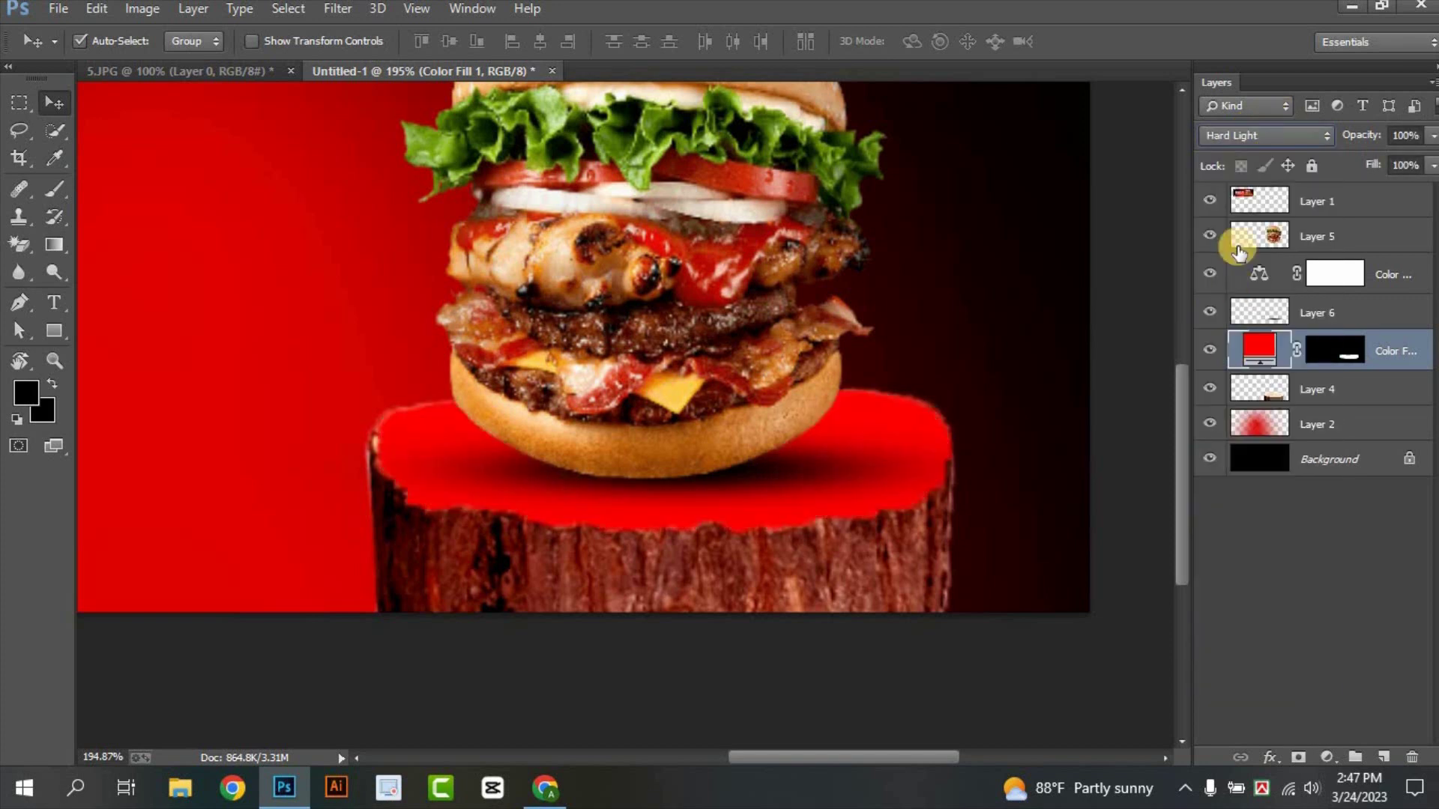
pyautogui.click(1238, 138)
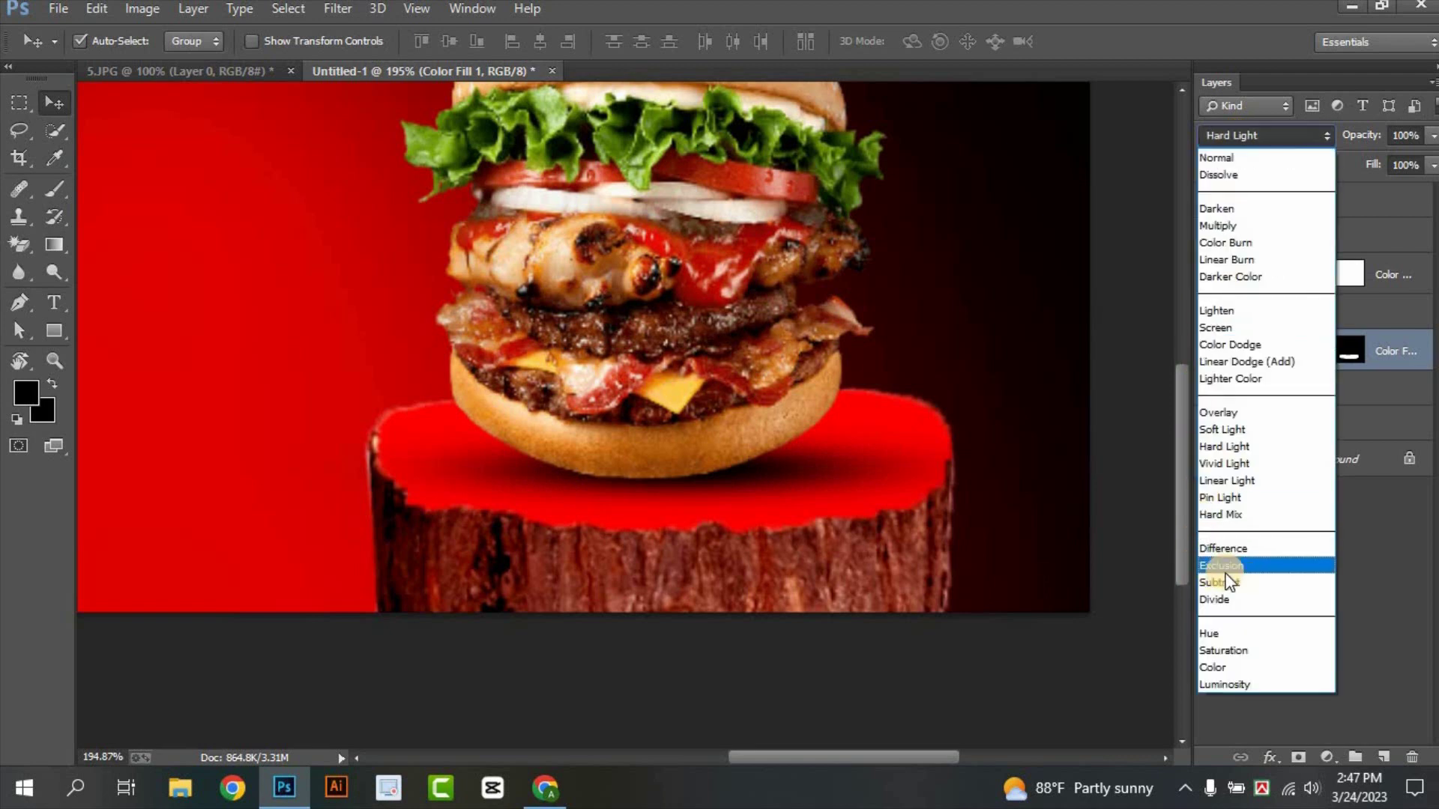
pyautogui.click(1226, 576)
pyautogui.click(1265, 134)
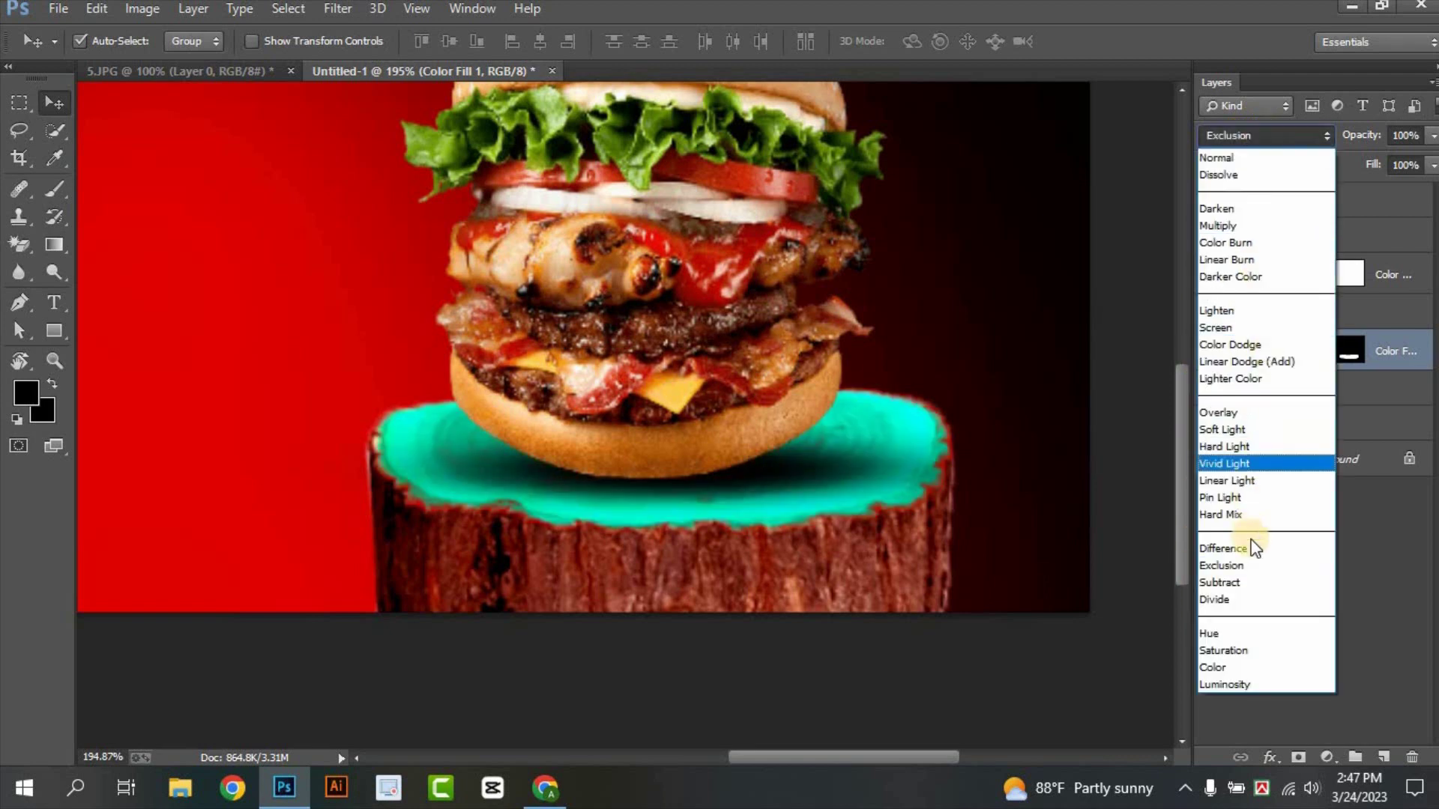
pyautogui.click(1235, 558)
pyautogui.click(1238, 143)
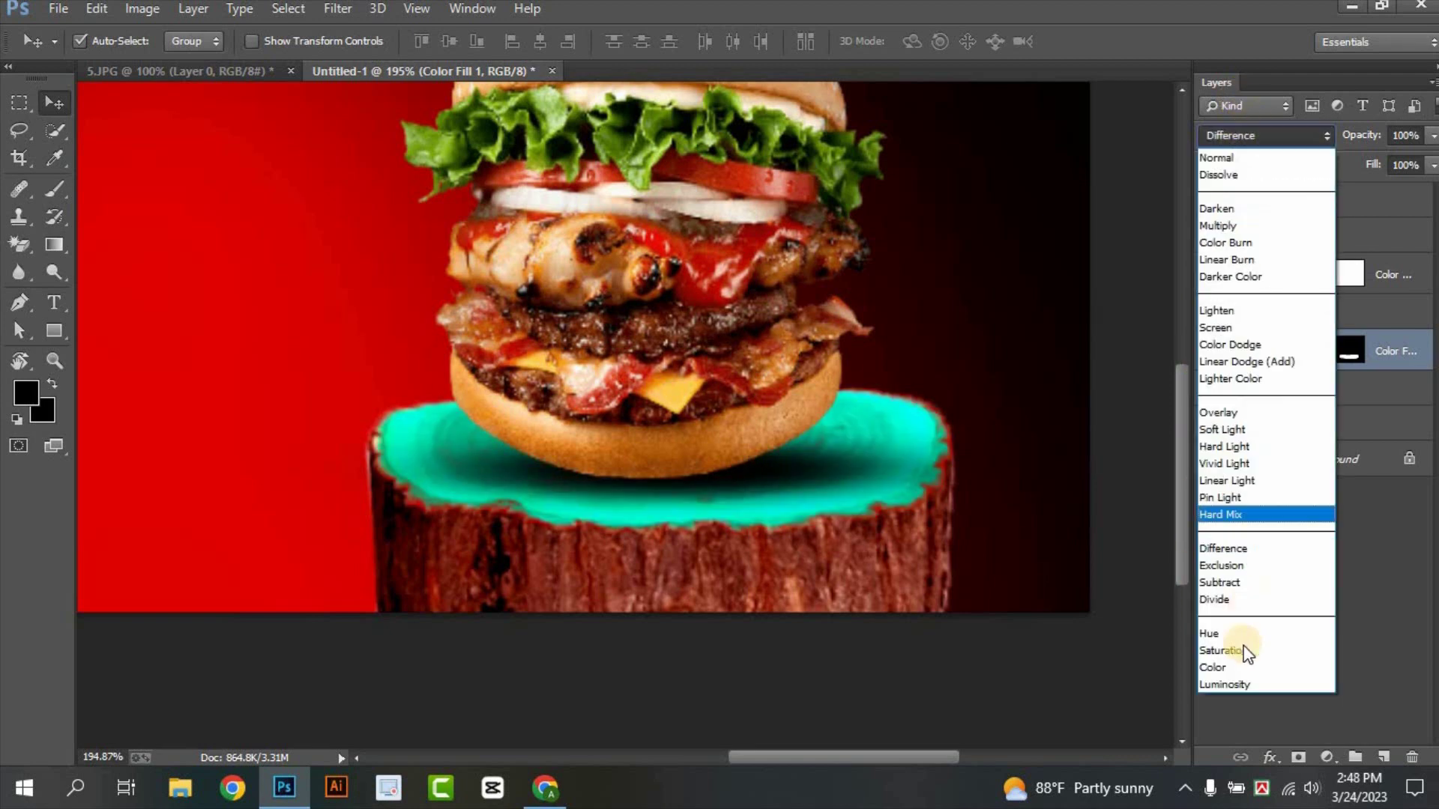
pyautogui.click(1242, 645)
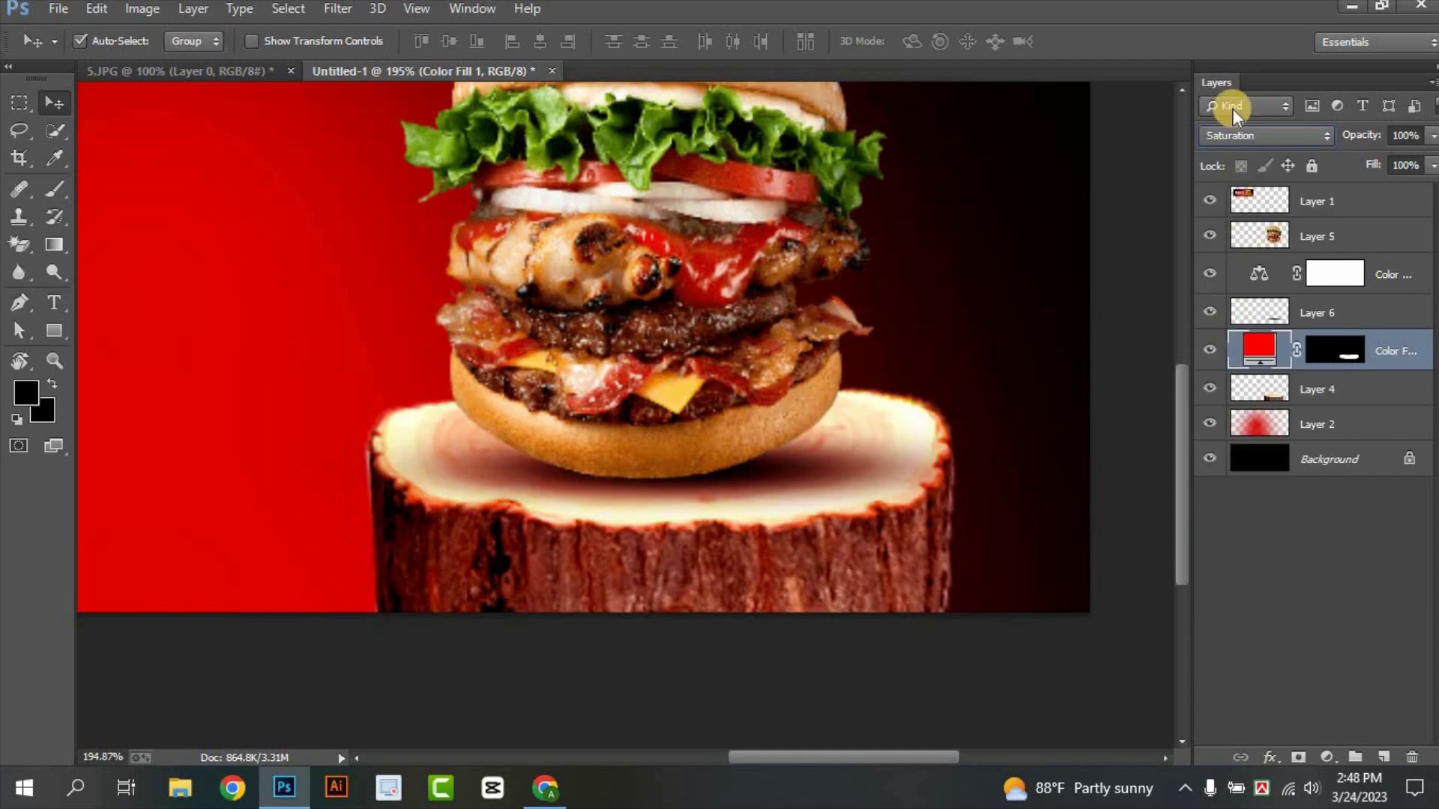
pyautogui.click(1211, 354)
pyautogui.click(1248, 142)
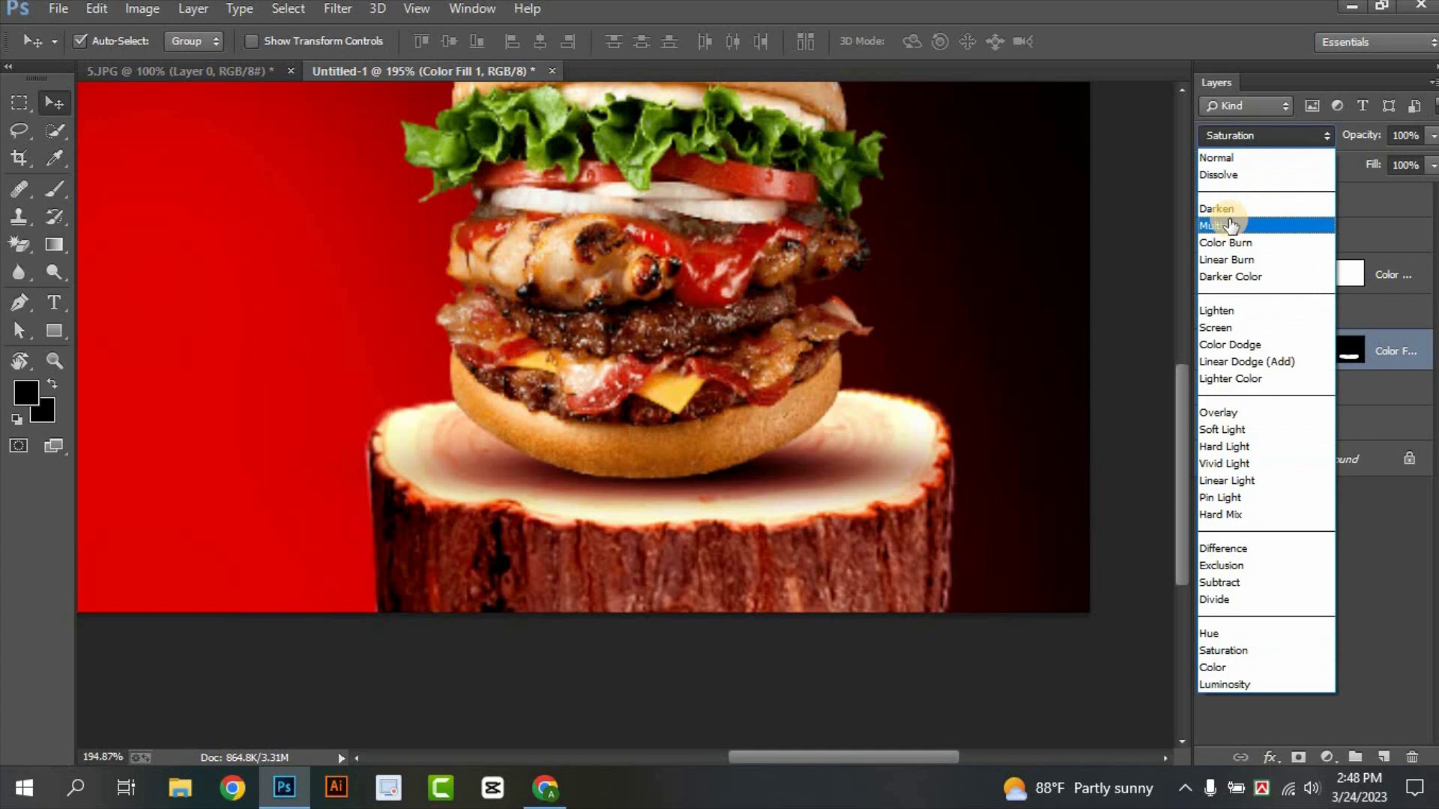
pyautogui.click(1228, 223)
# - Lower the red fill's opacity so the stump gets only a subtle pink tint
pyautogui.click(1432, 136)
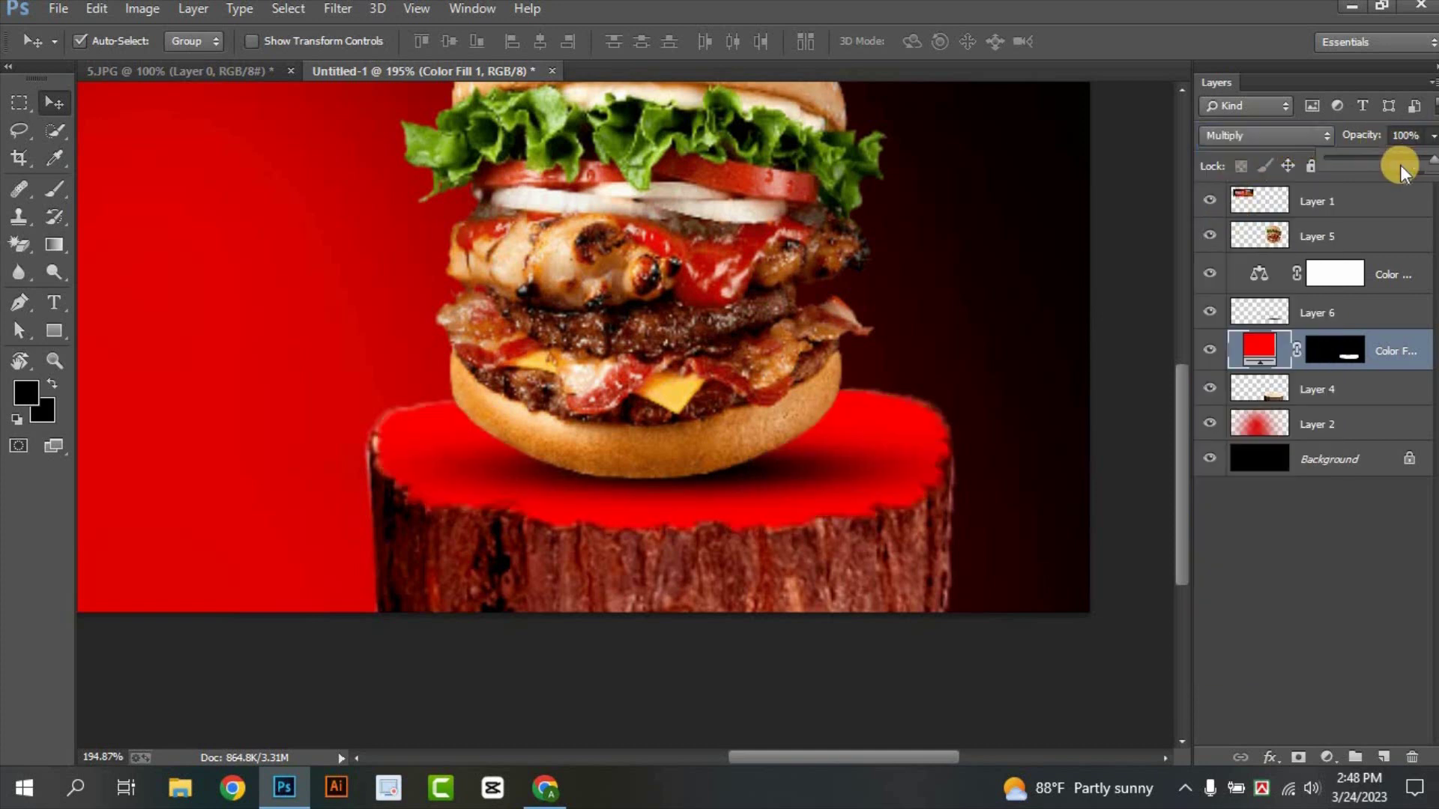
pyautogui.moveTo(1386, 159); pyautogui.dragTo(1353, 158)
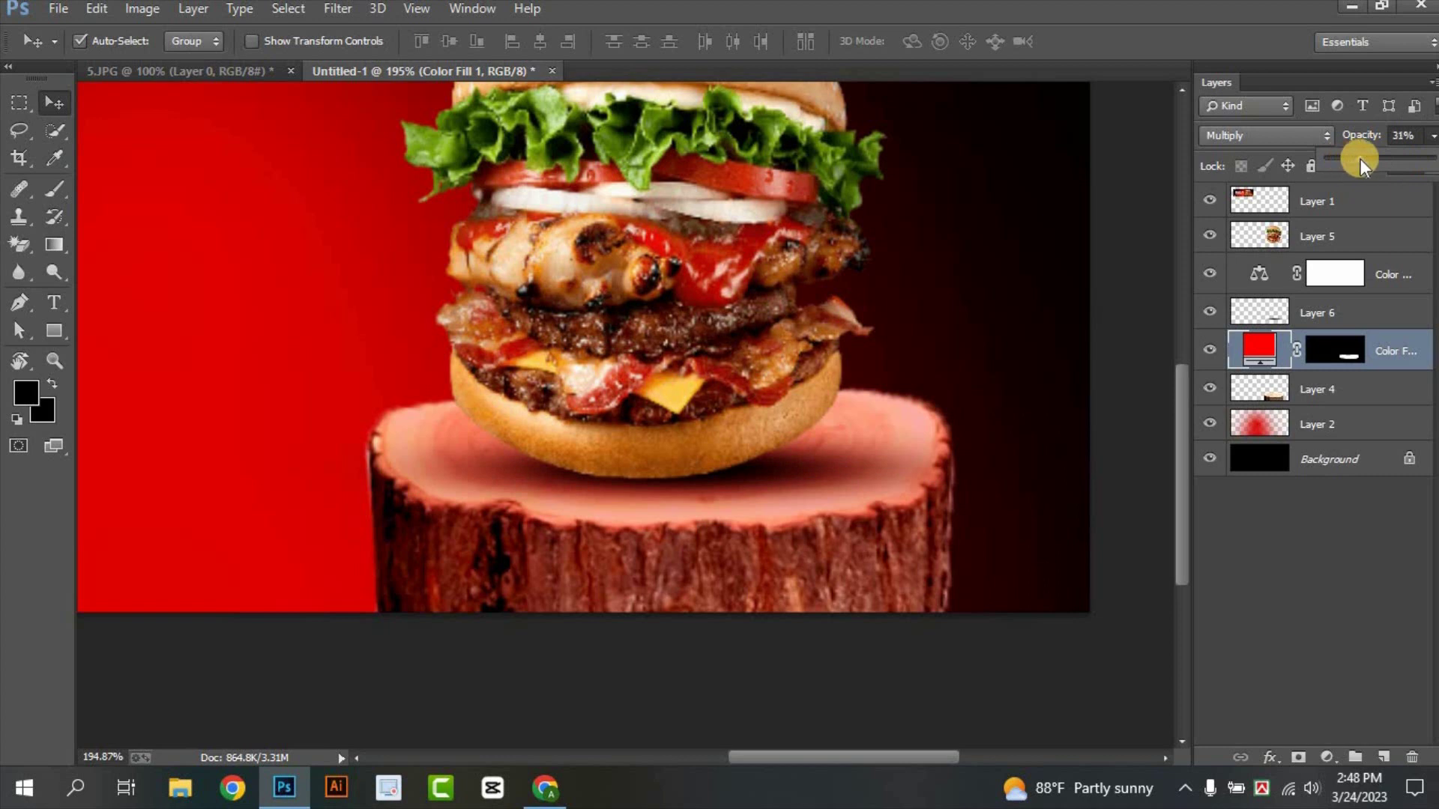
pyautogui.moveTo(1369, 160); pyautogui.dragTo(1356, 161)
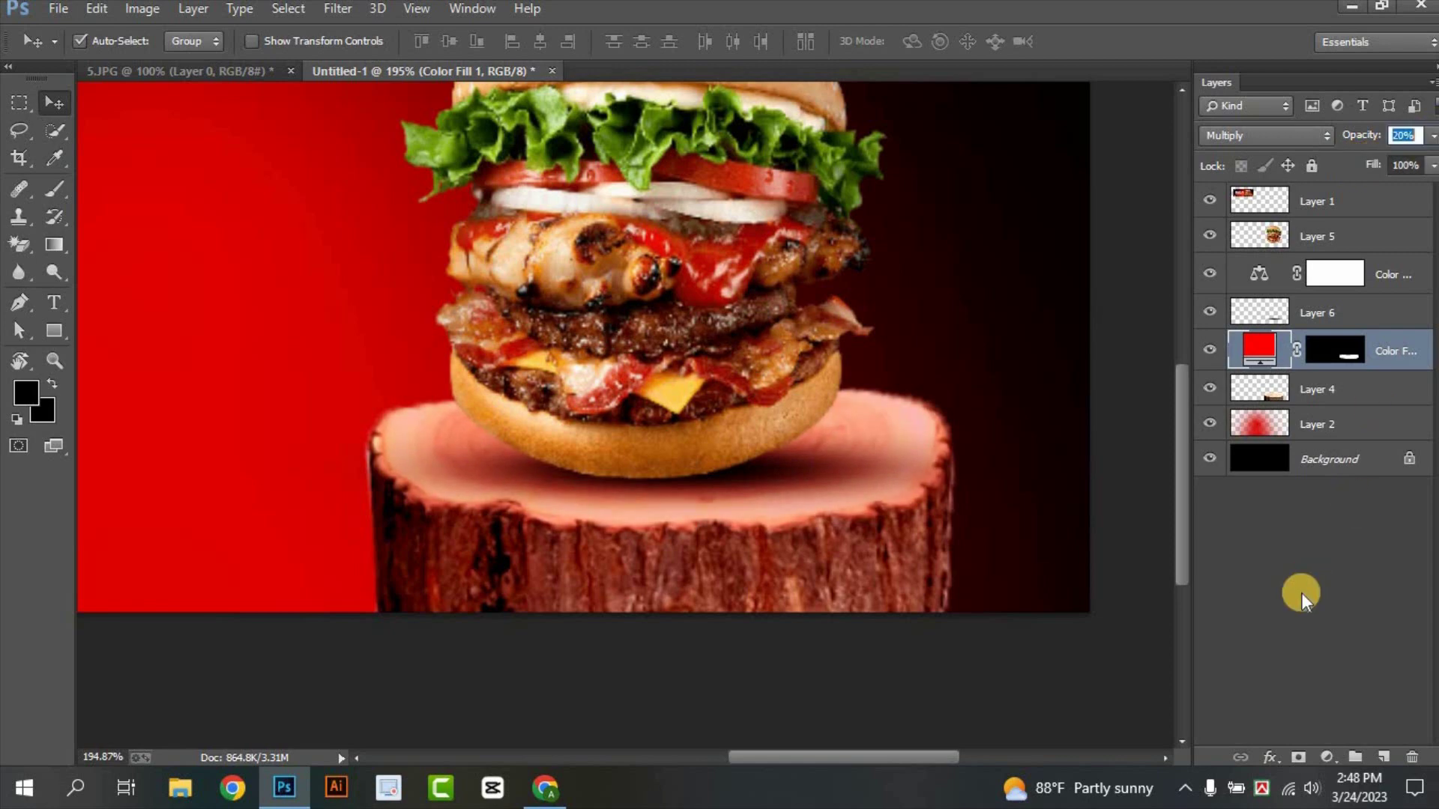
pyautogui.click(1301, 592)
# - Review the finished burger-on-stump banner, then switch over to Chrome
pyautogui.scroll(-2, 661, 423)
pyautogui.scroll(-2, 659, 425)
pyautogui.scroll(-2, 671, 456)
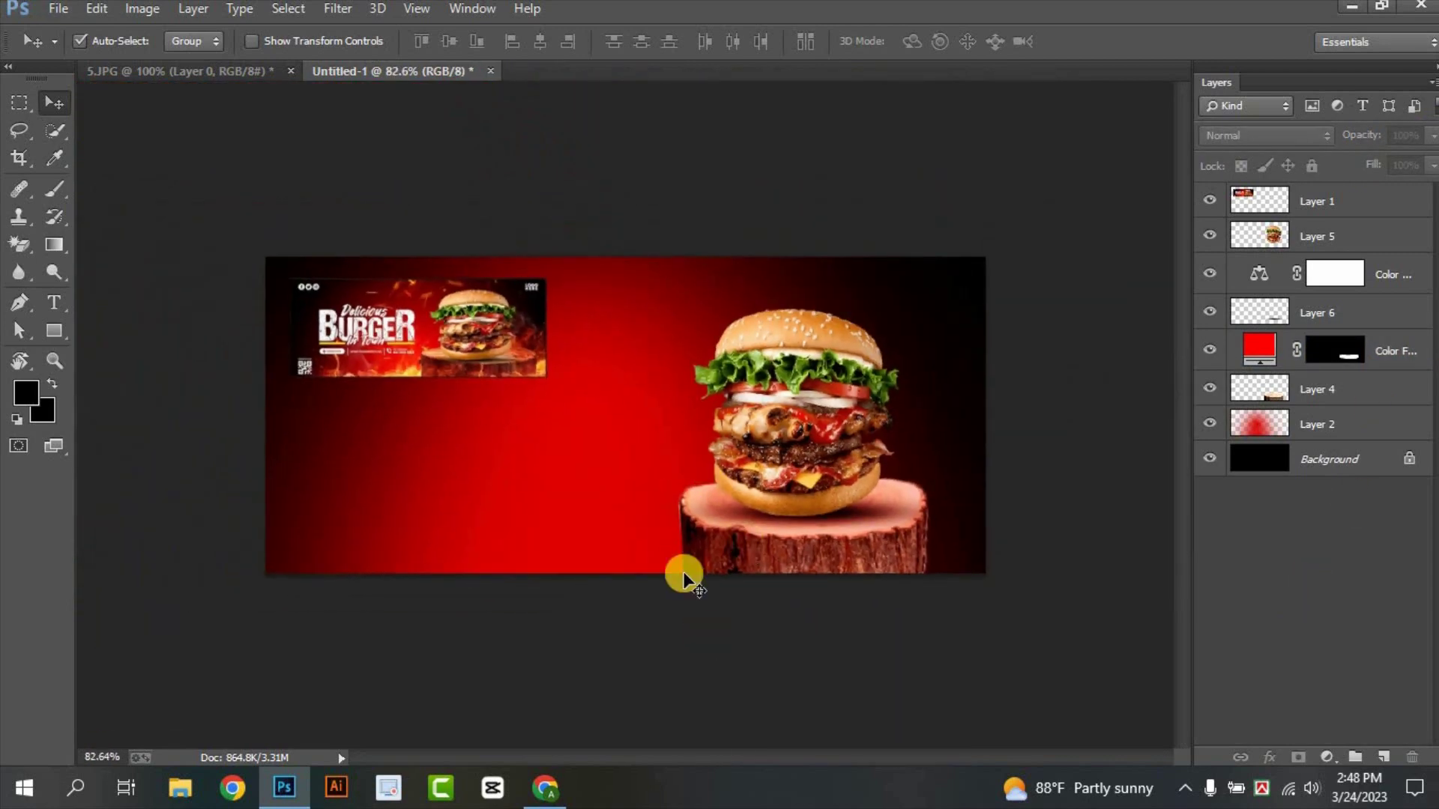
pyautogui.scroll(1, 675, 533)
pyautogui.scroll(1, 298, 443)
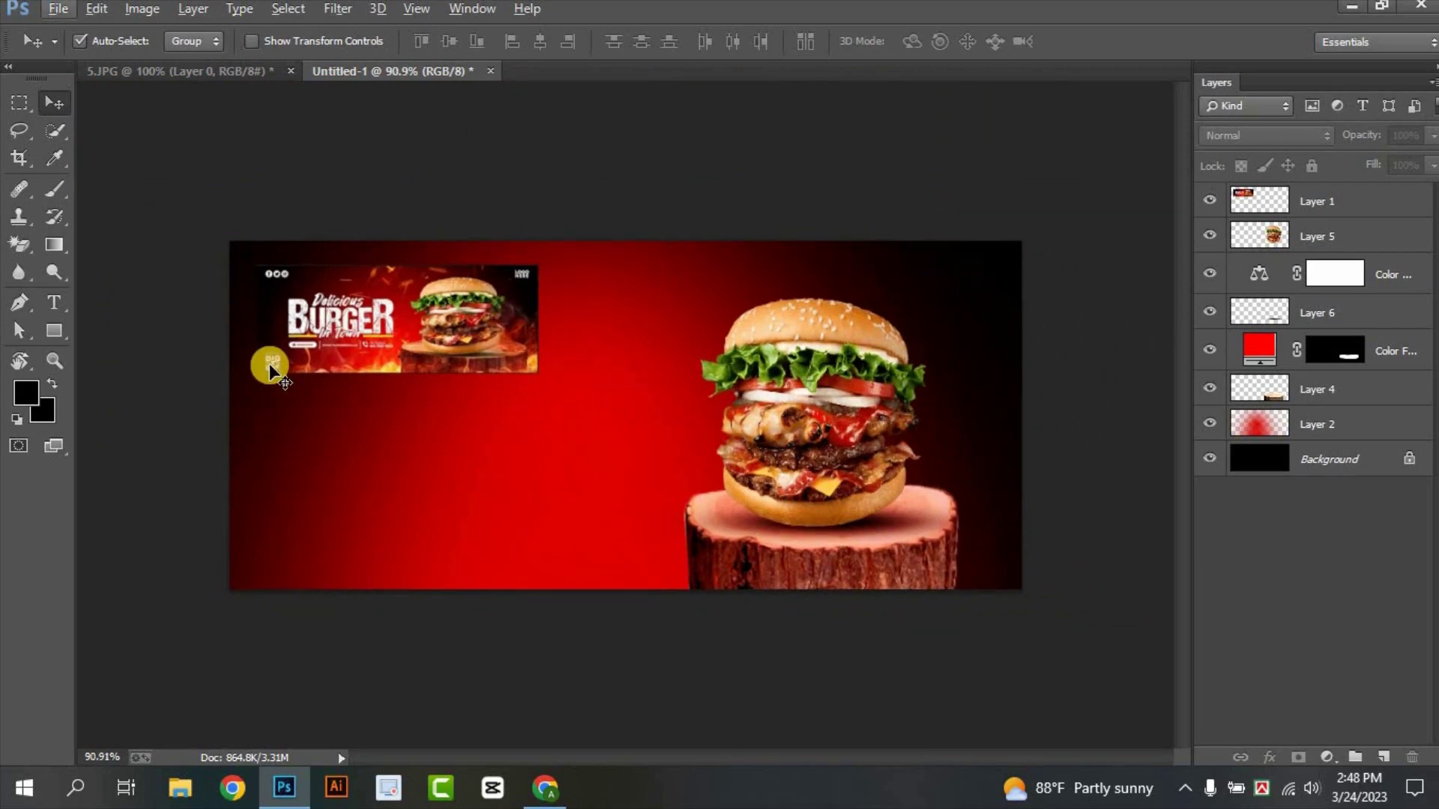
pyautogui.scroll(1, 268, 363)
pyautogui.scroll(1, 268, 364)
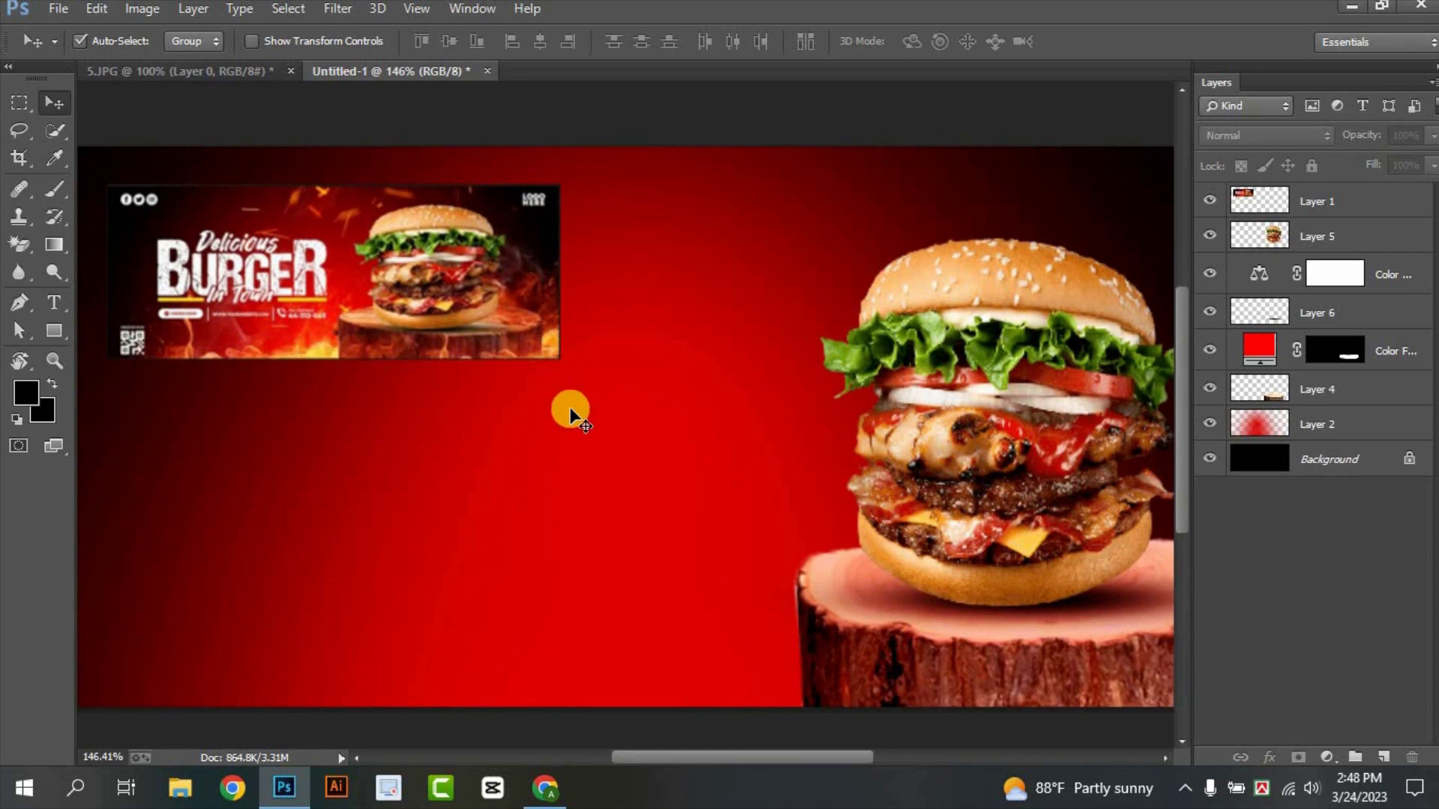
pyautogui.scroll(-1, 569, 407)
pyautogui.scroll(-1, 569, 407)
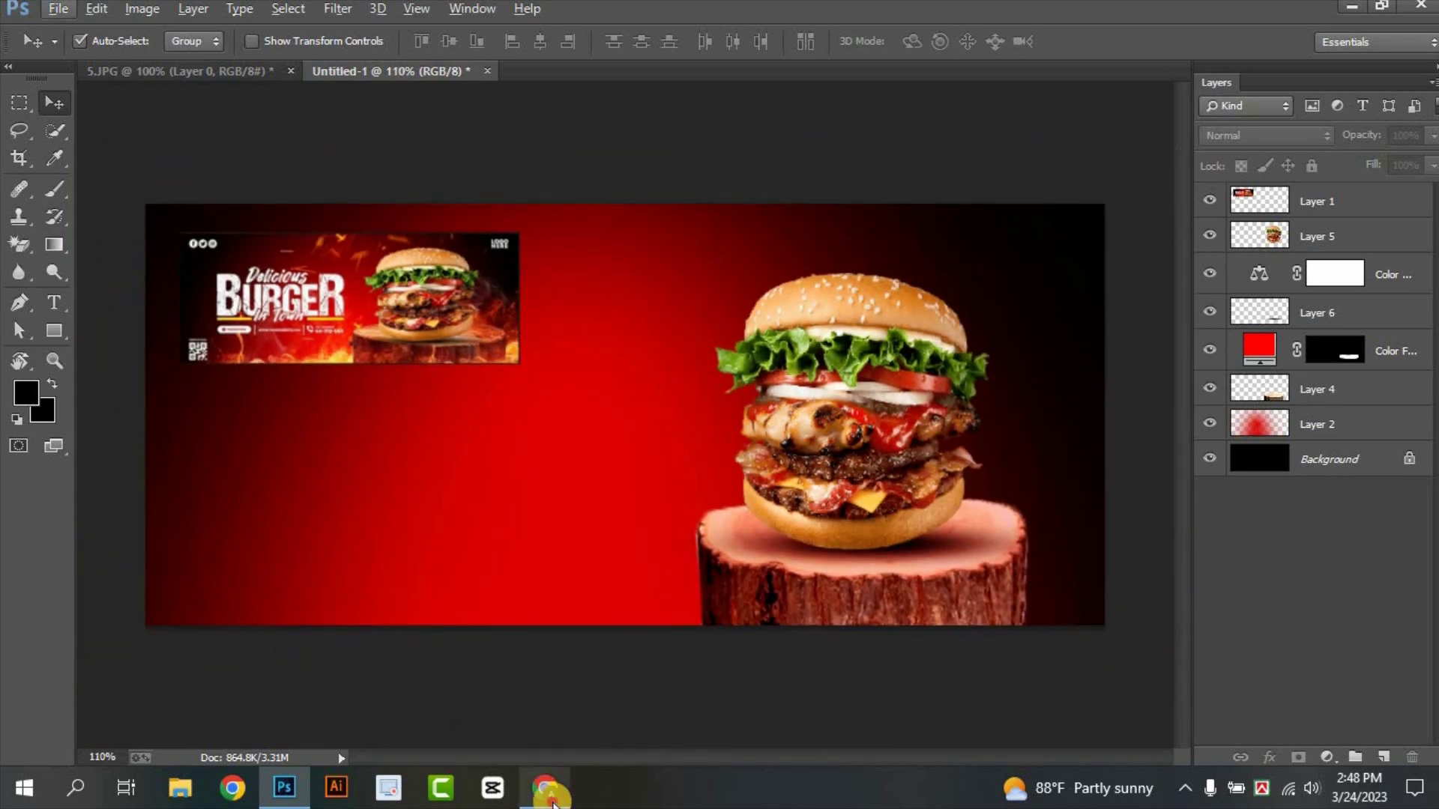
pyautogui.click(545, 787)
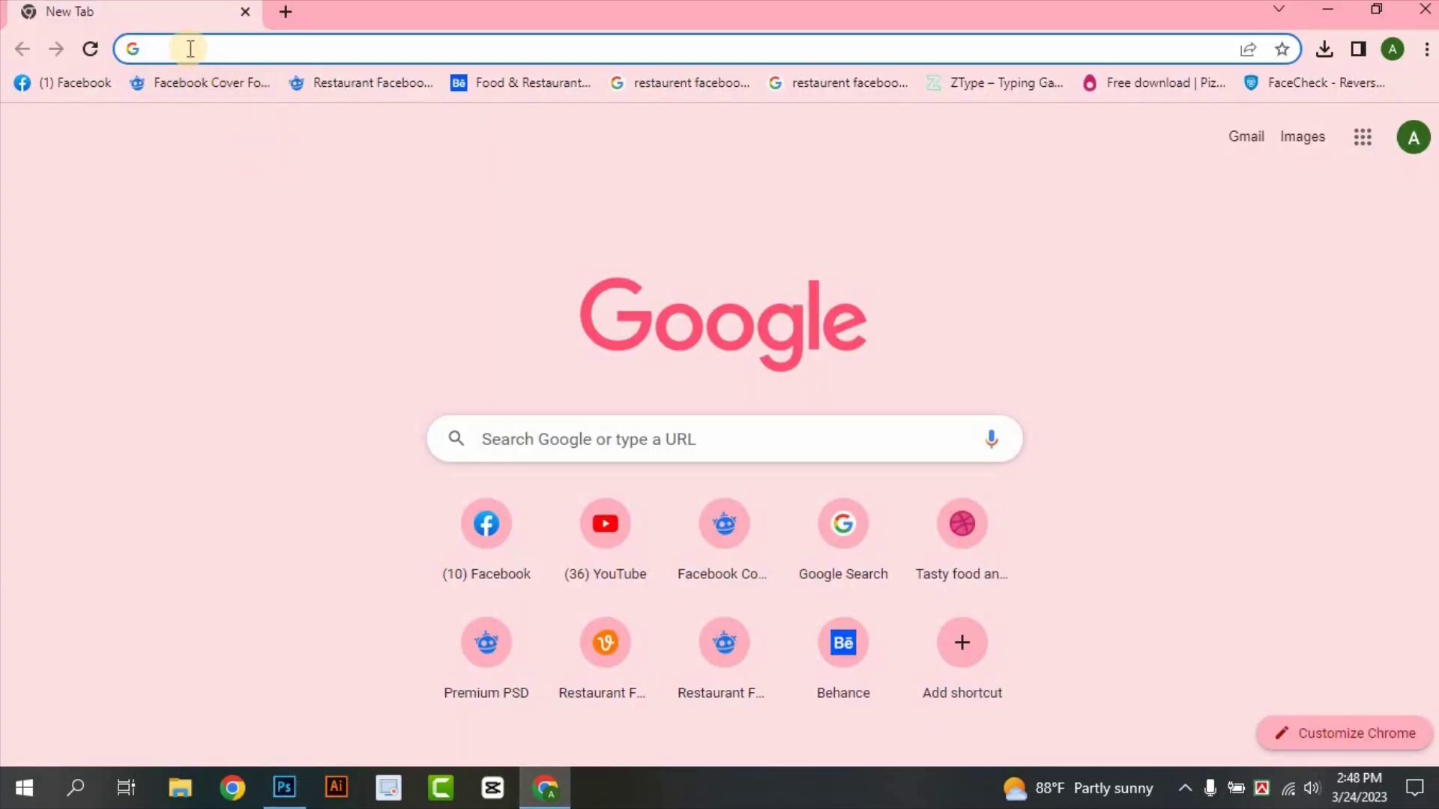
# - Search Google Images for 'fire effect' and copy the flames-along-the-bottom image
pyautogui.write('f')
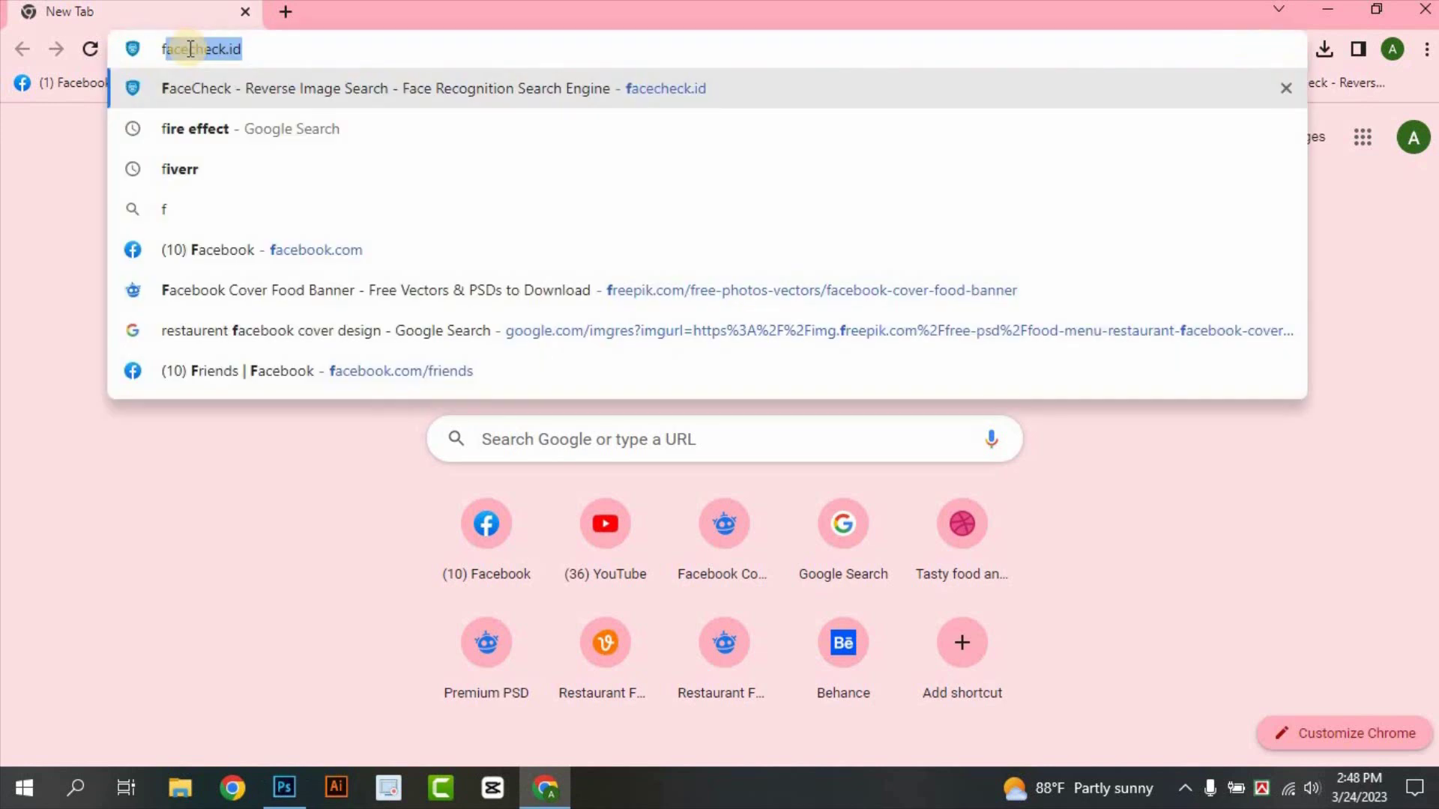
pyautogui.write('ire')
pyautogui.press('Return')
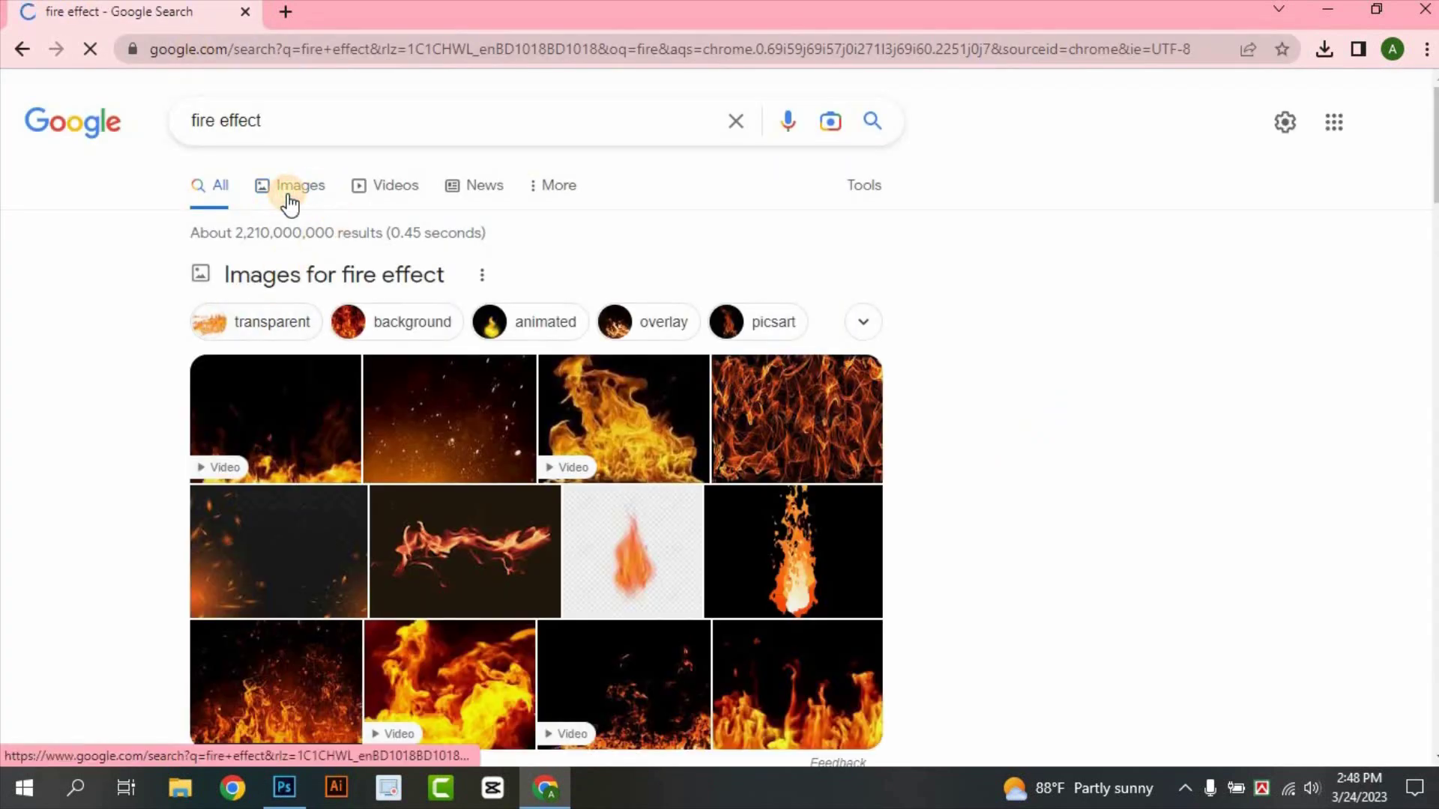
pyautogui.click(289, 201)
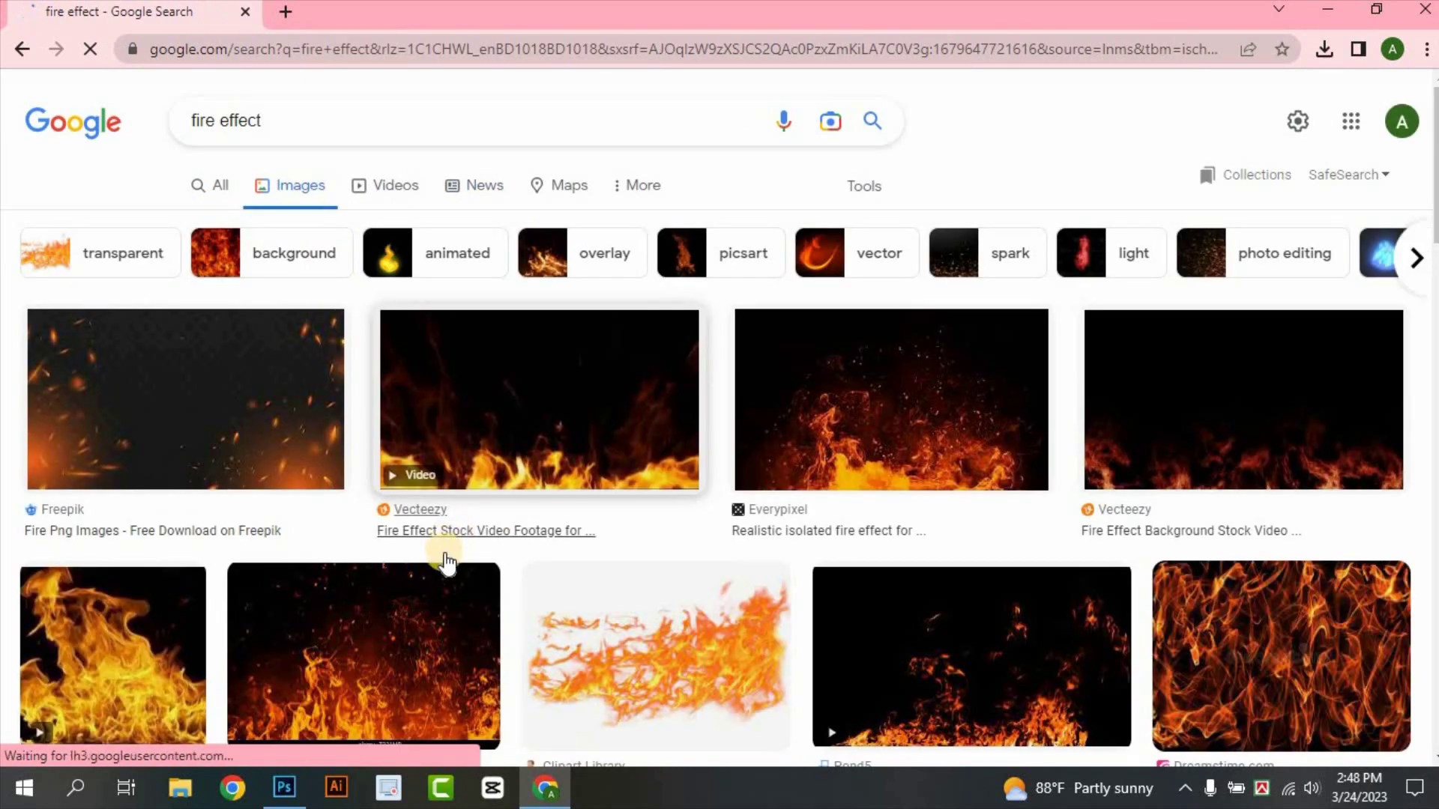
pyautogui.scroll(-1, 472, 525)
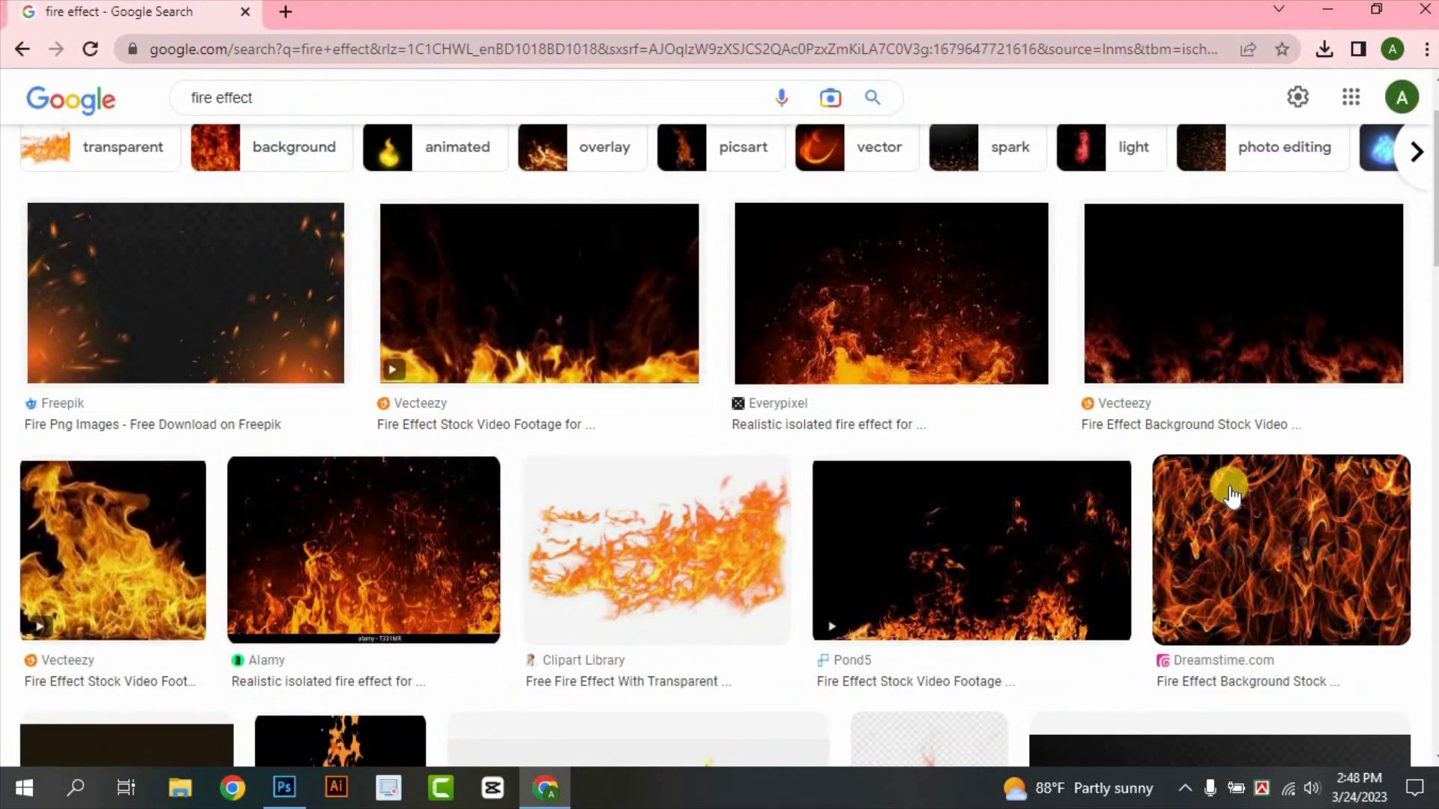
pyautogui.click(581, 313)
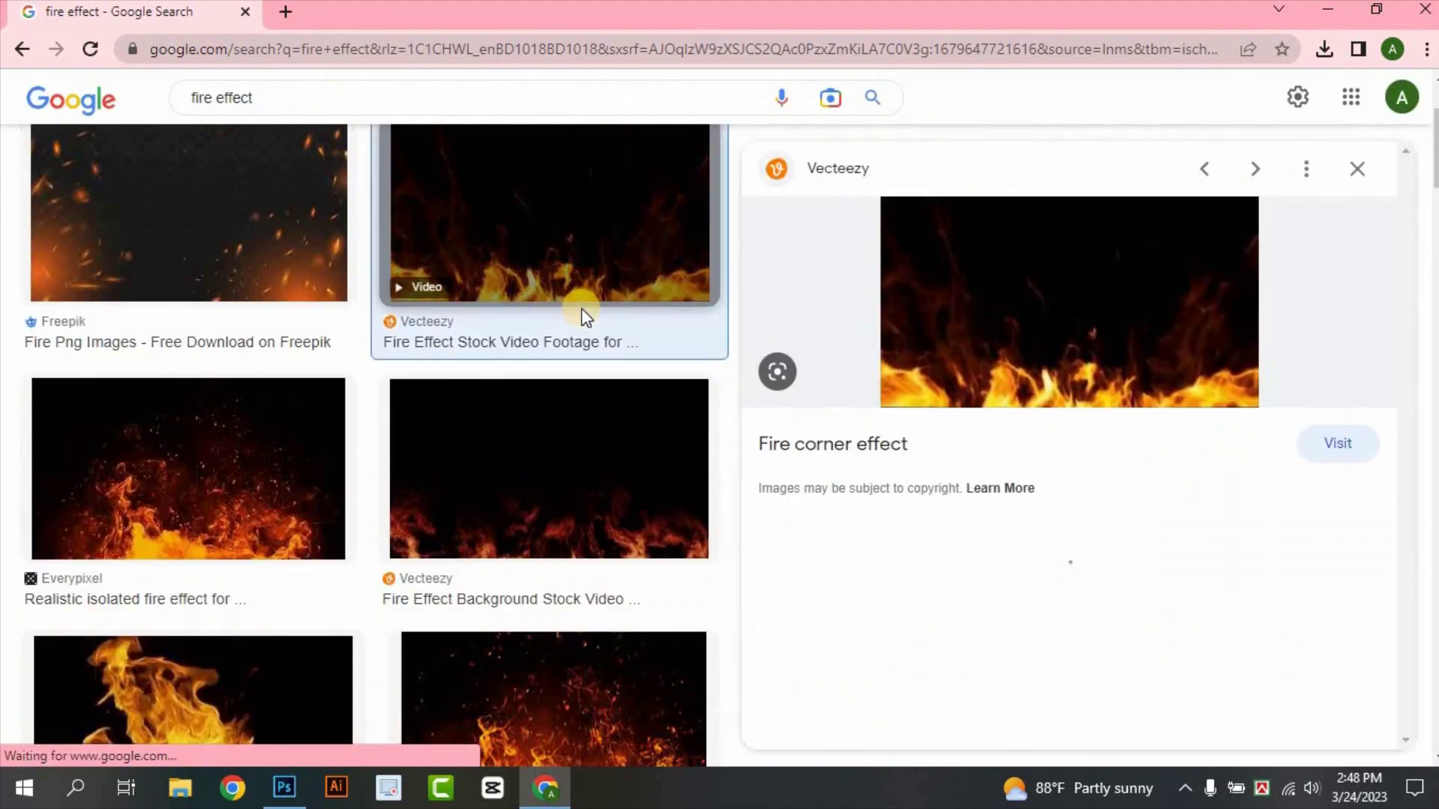
pyautogui.rightClick(1028, 283)
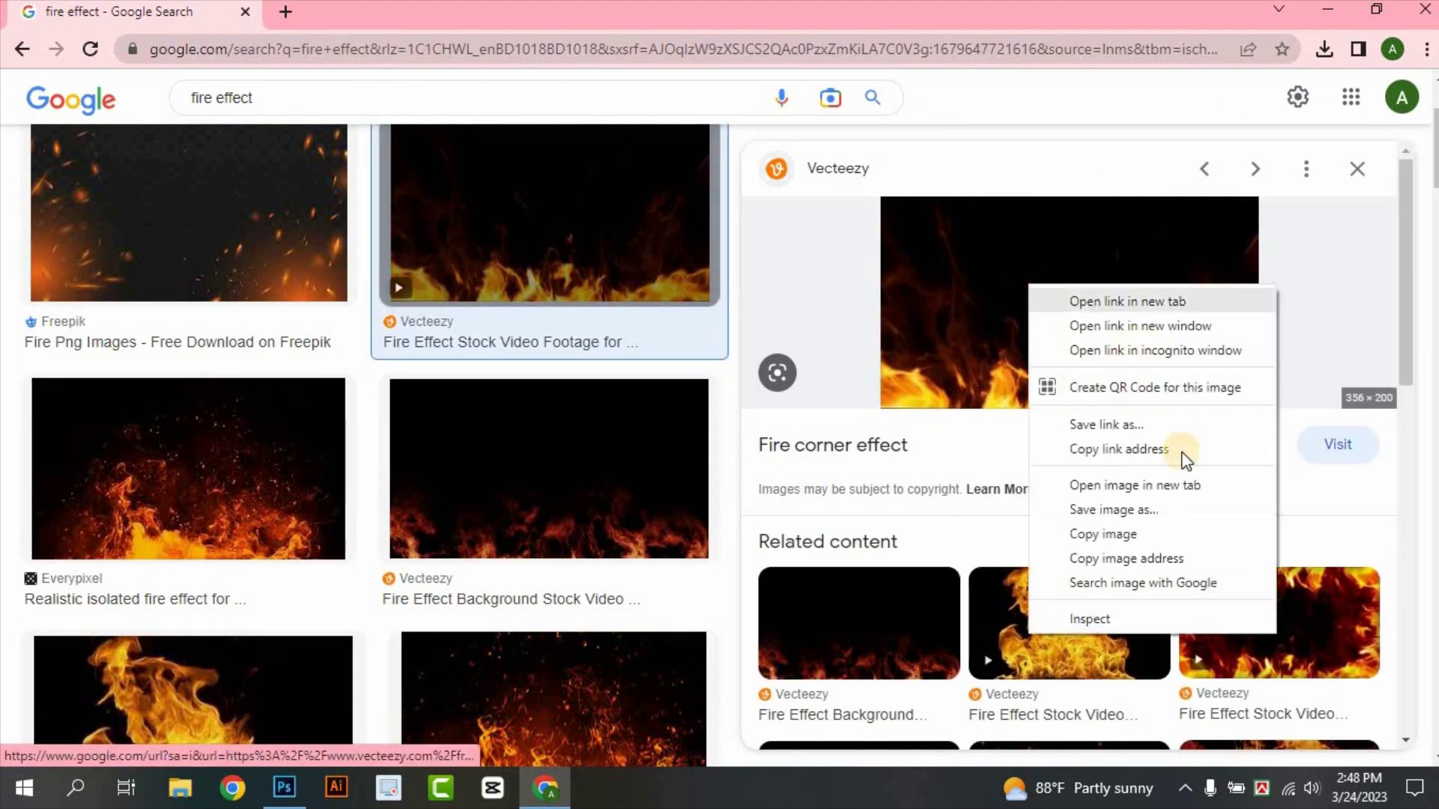
pyautogui.click(1099, 534)
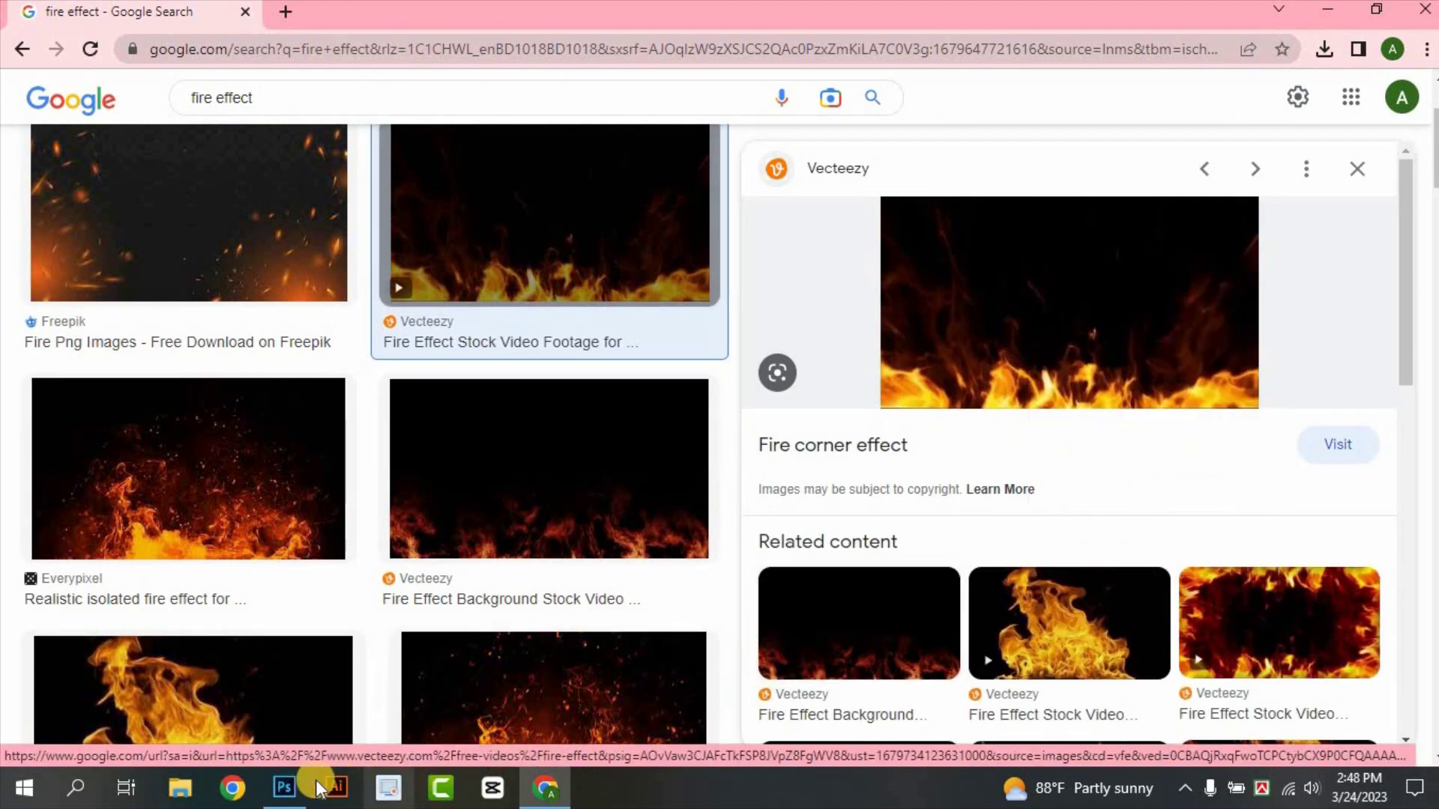
pyautogui.click(284, 788)
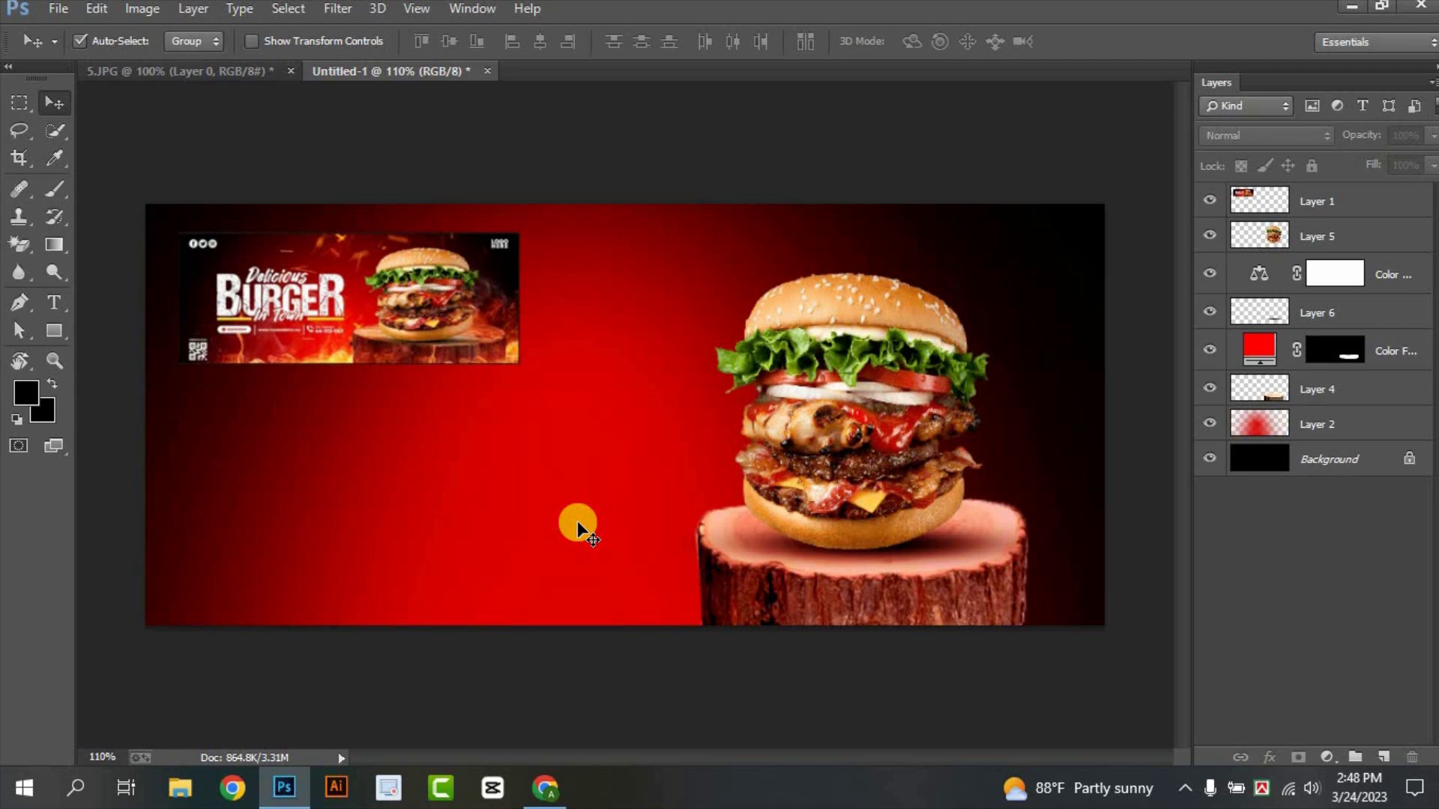
# - Paste the fire image, set it to Screen blend, and place it along the banner bottom
pyautogui.hotkey('ctrl', 'v')
pyautogui.moveTo(607, 475)
pyautogui.mouseDown()
pyautogui.moveTo(399, 554)
pyautogui.moveTo(446, 560)
pyautogui.mouseUp()
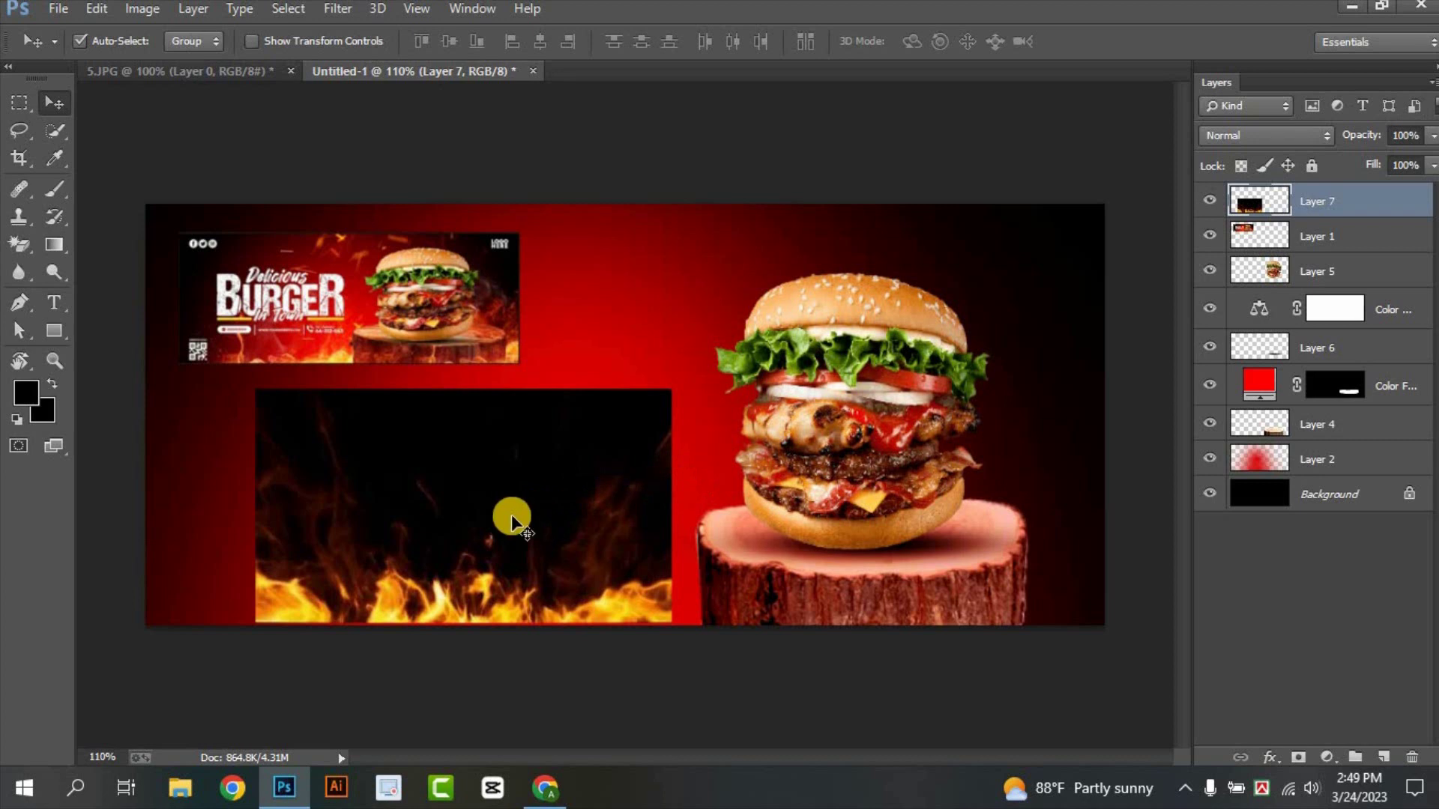
pyautogui.click(1234, 136)
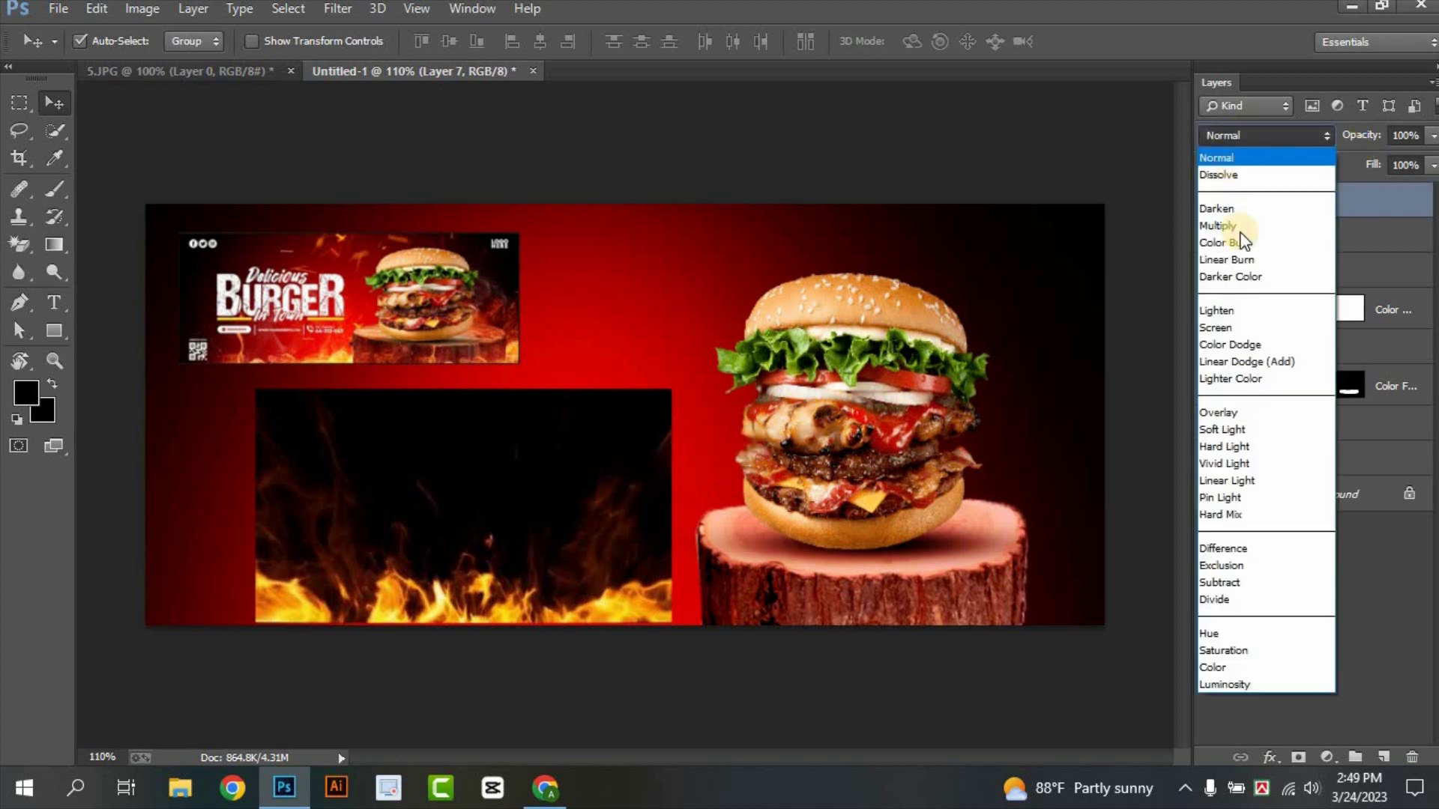
pyautogui.click(1234, 324)
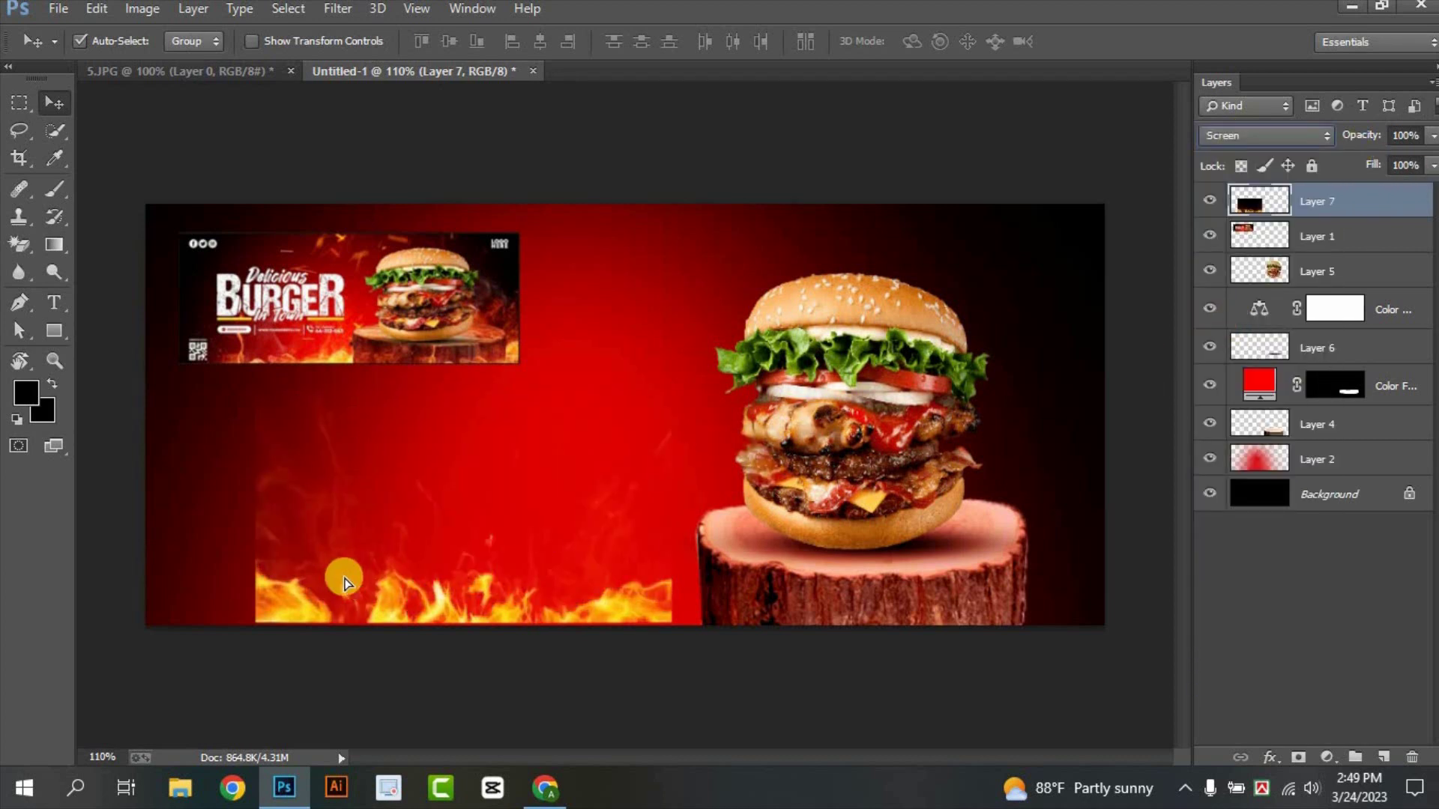
pyautogui.moveTo(340, 580)
pyautogui.mouseDown()
pyautogui.moveTo(772, 582)
pyautogui.moveTo(751, 604)
pyautogui.moveTo(778, 600)
pyautogui.mouseUp()
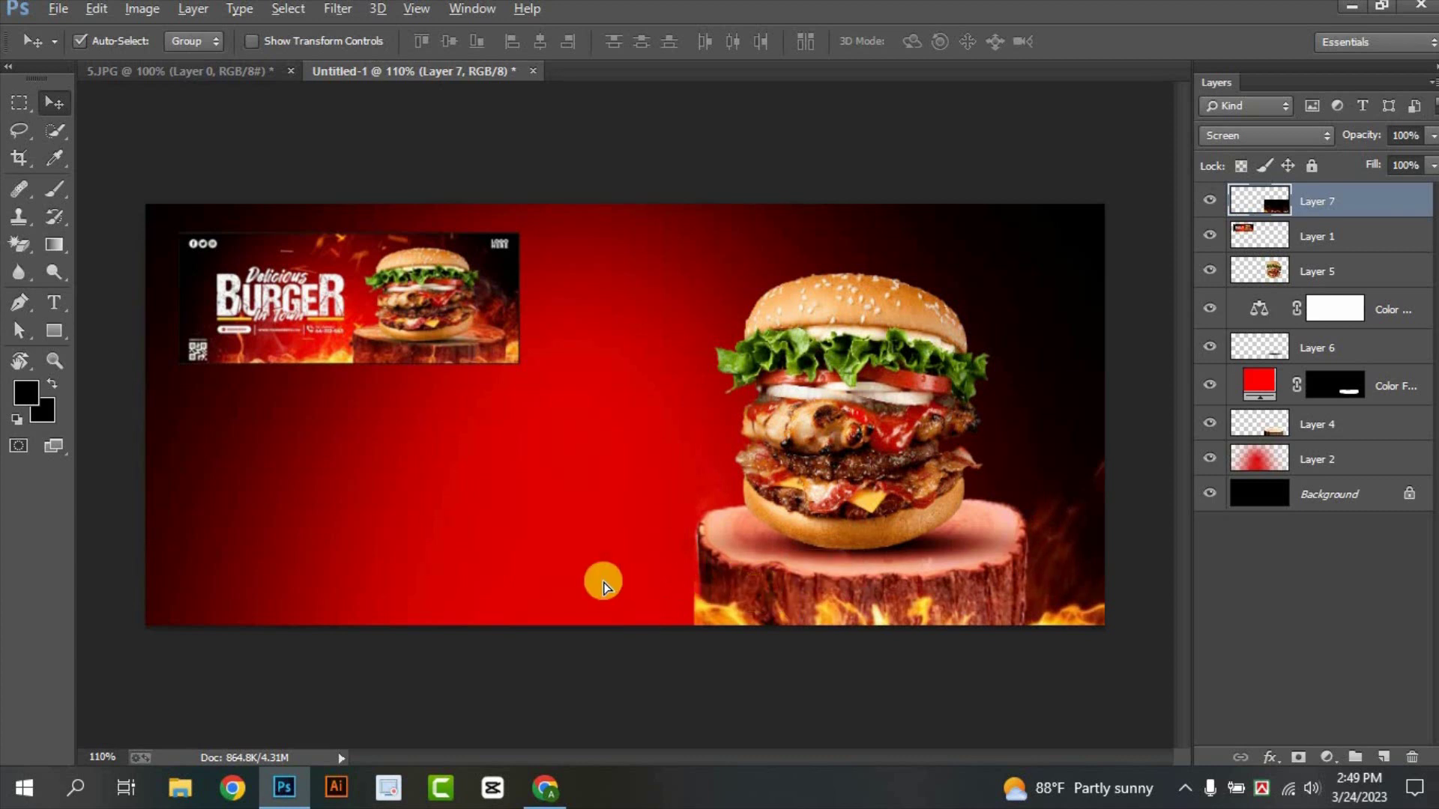
pyautogui.moveTo(604, 582)
pyautogui.mouseDown()
pyautogui.moveTo(340, 574)
pyautogui.moveTo(361, 591)
pyautogui.moveTo(362, 556)
pyautogui.moveTo(363, 571)
pyautogui.mouseUp()
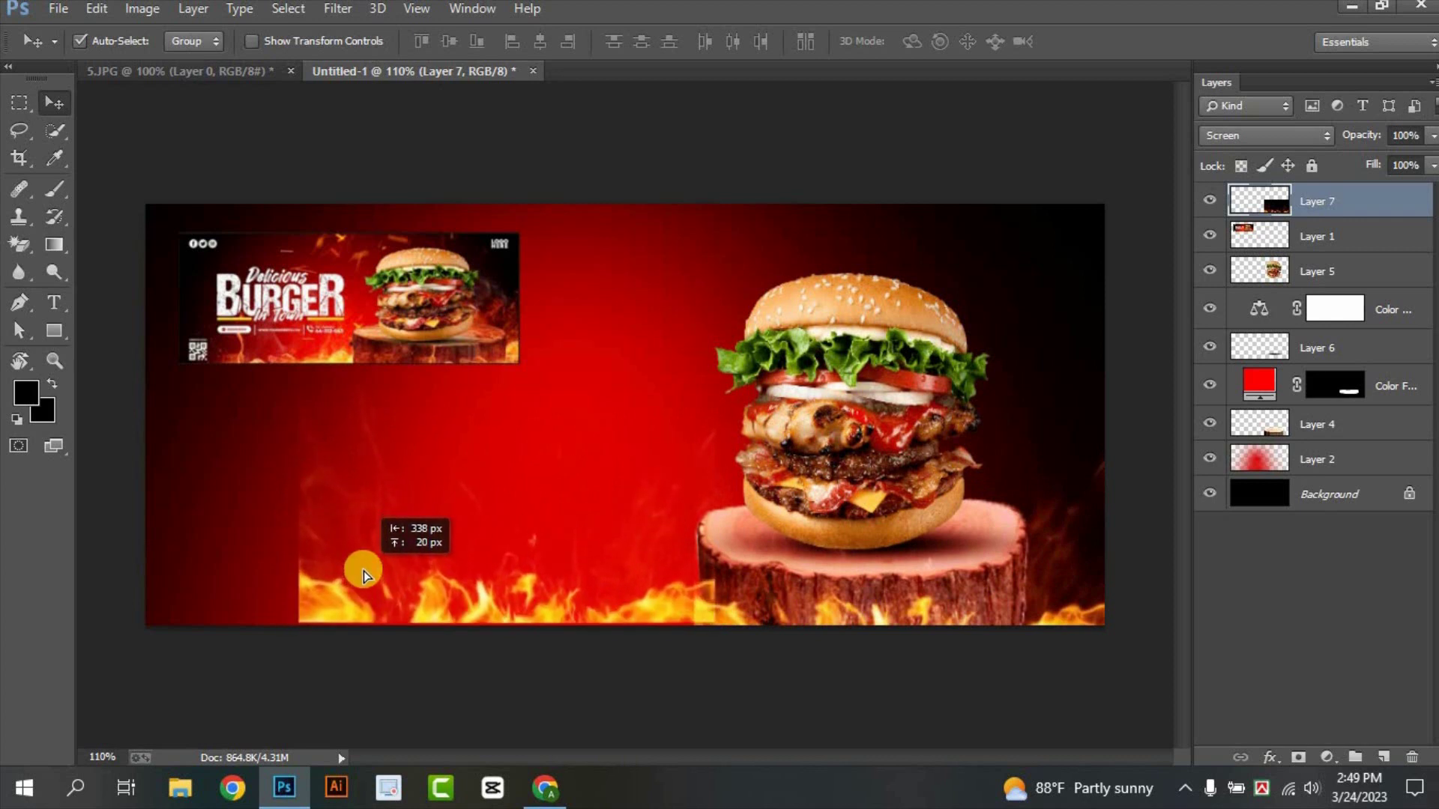
# - Duplicate the flames and stretch the copy wider to cover the left side
pyautogui.keyDown('alt'); pyautogui.click(363, 571); pyautogui.keyUp('alt')
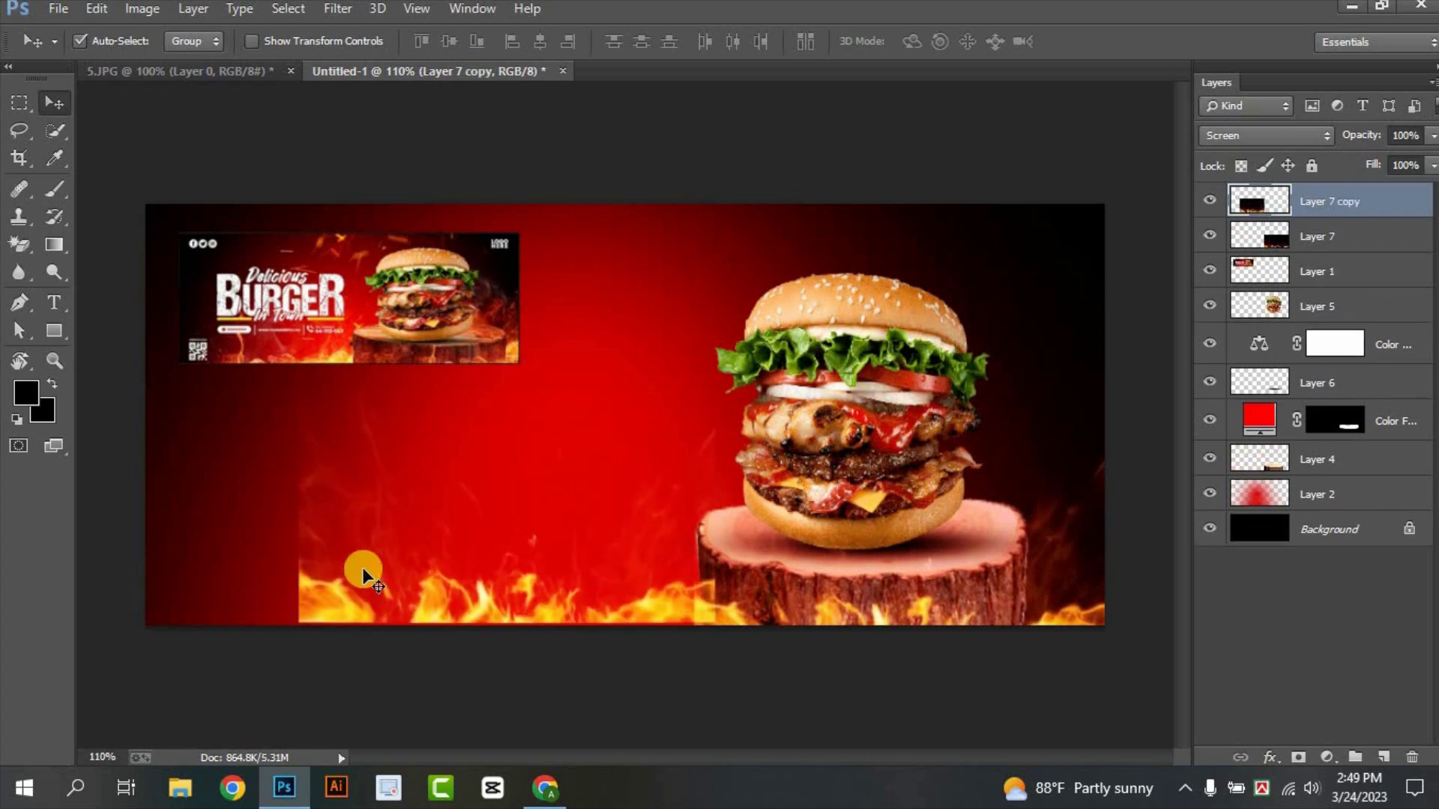
pyautogui.hotkey('ctrl', 't')
pyautogui.moveTo(299, 507); pyautogui.dragTo(144, 527)
pyautogui.moveTo(500, 533); pyautogui.dragTo(500, 550)
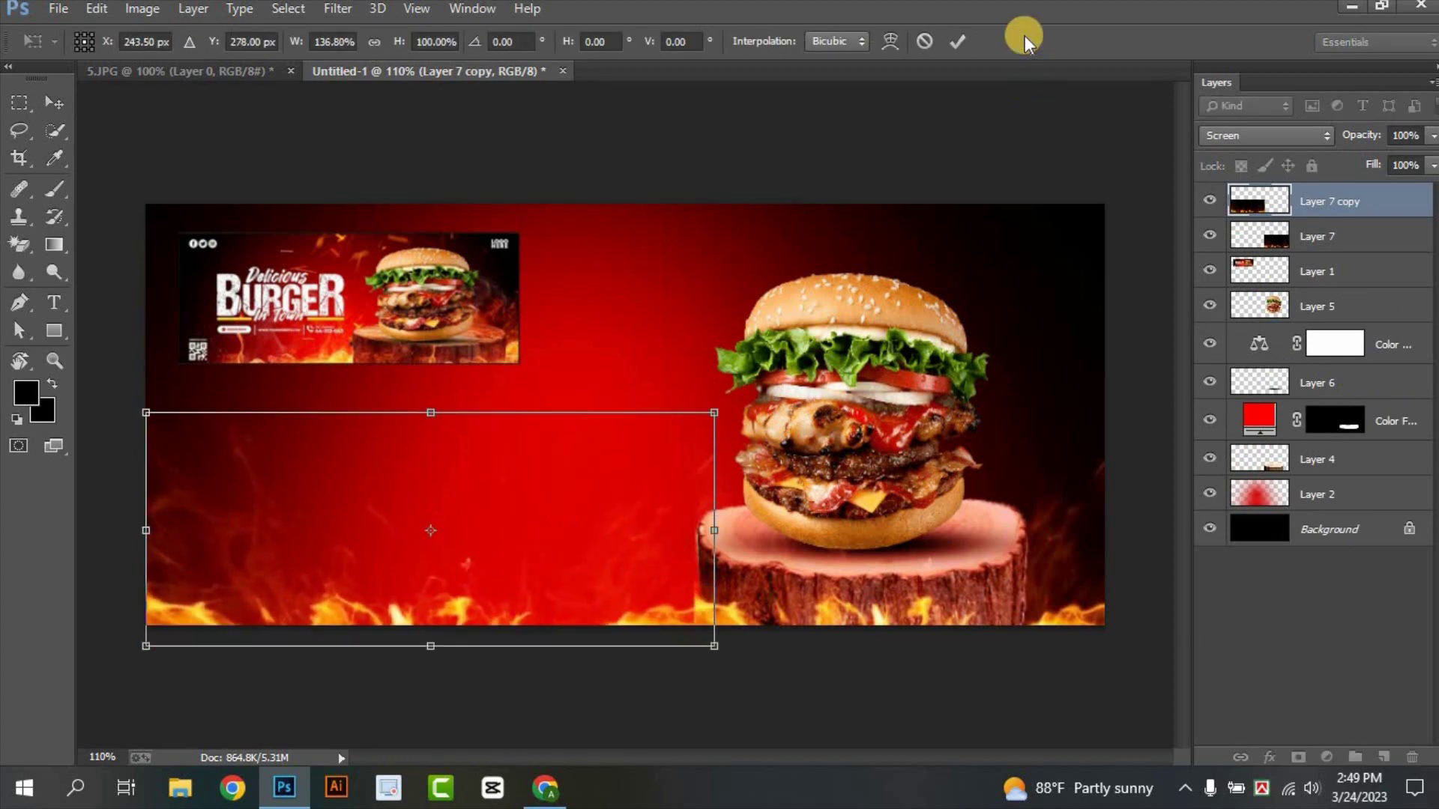
pyautogui.click(957, 41)
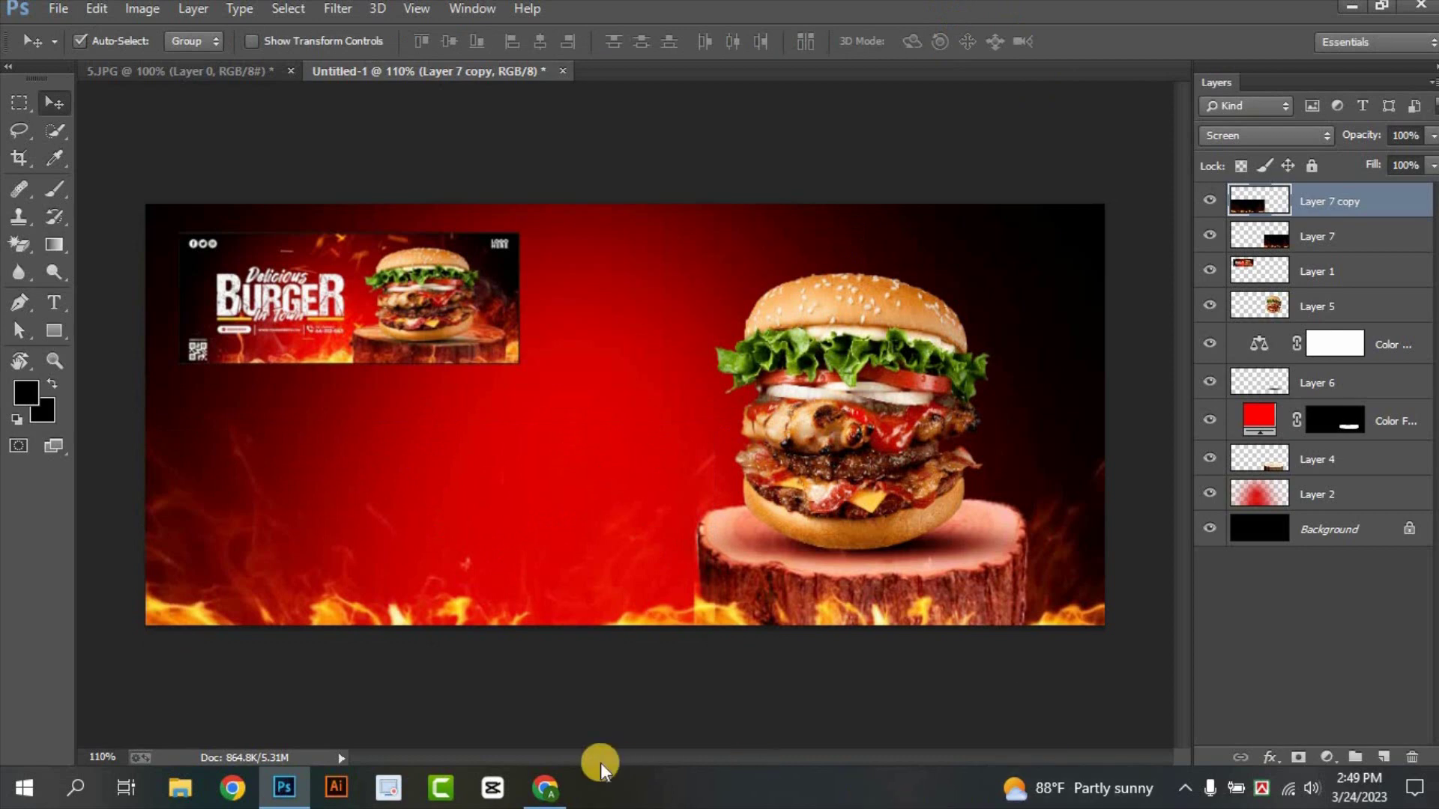
# - Copy the sparks-and-flames image from Everypixel in Chrome's fire image results
pyautogui.click(548, 796)
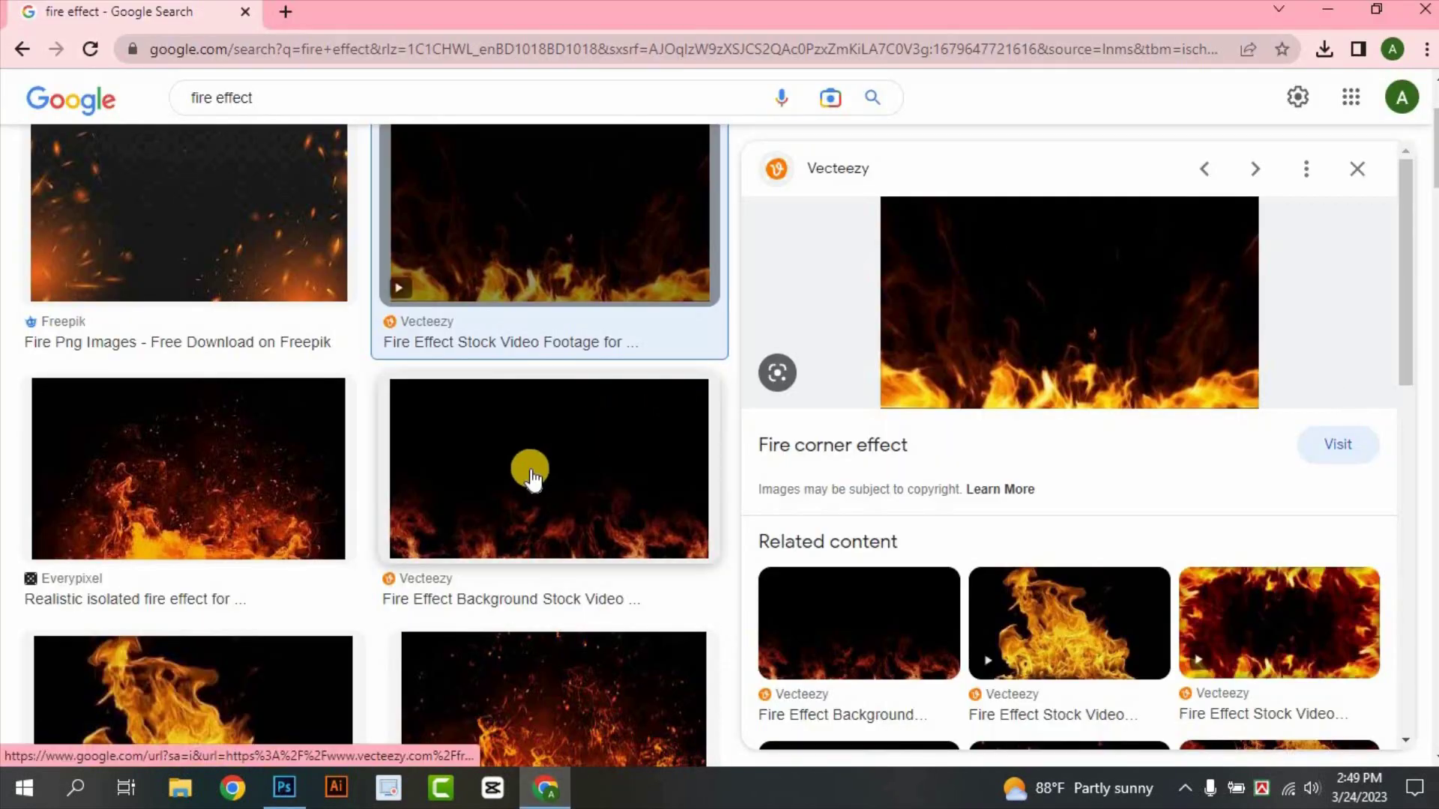
pyautogui.click(532, 478)
pyautogui.click(209, 479)
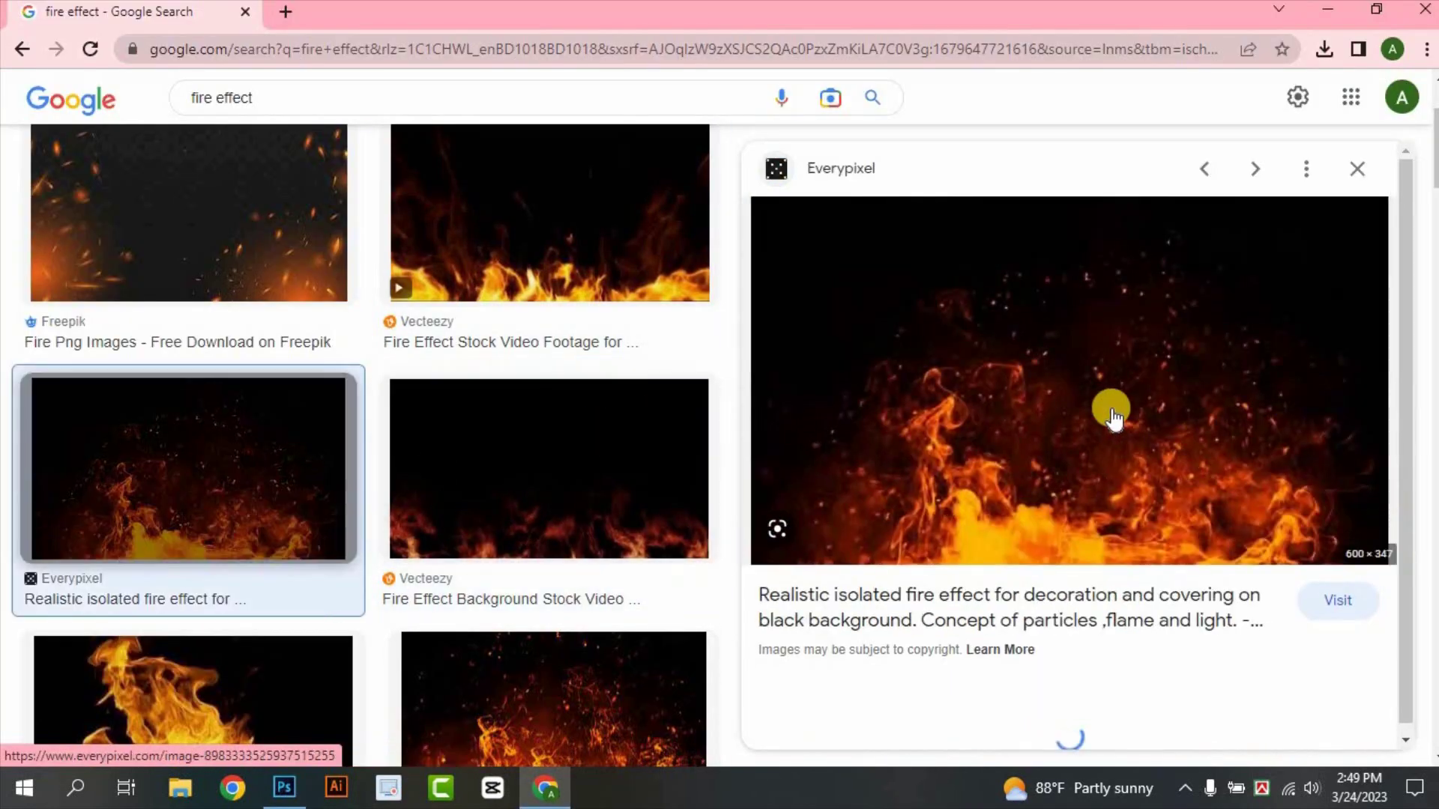
pyautogui.rightClick(1082, 371)
pyautogui.click(1173, 609)
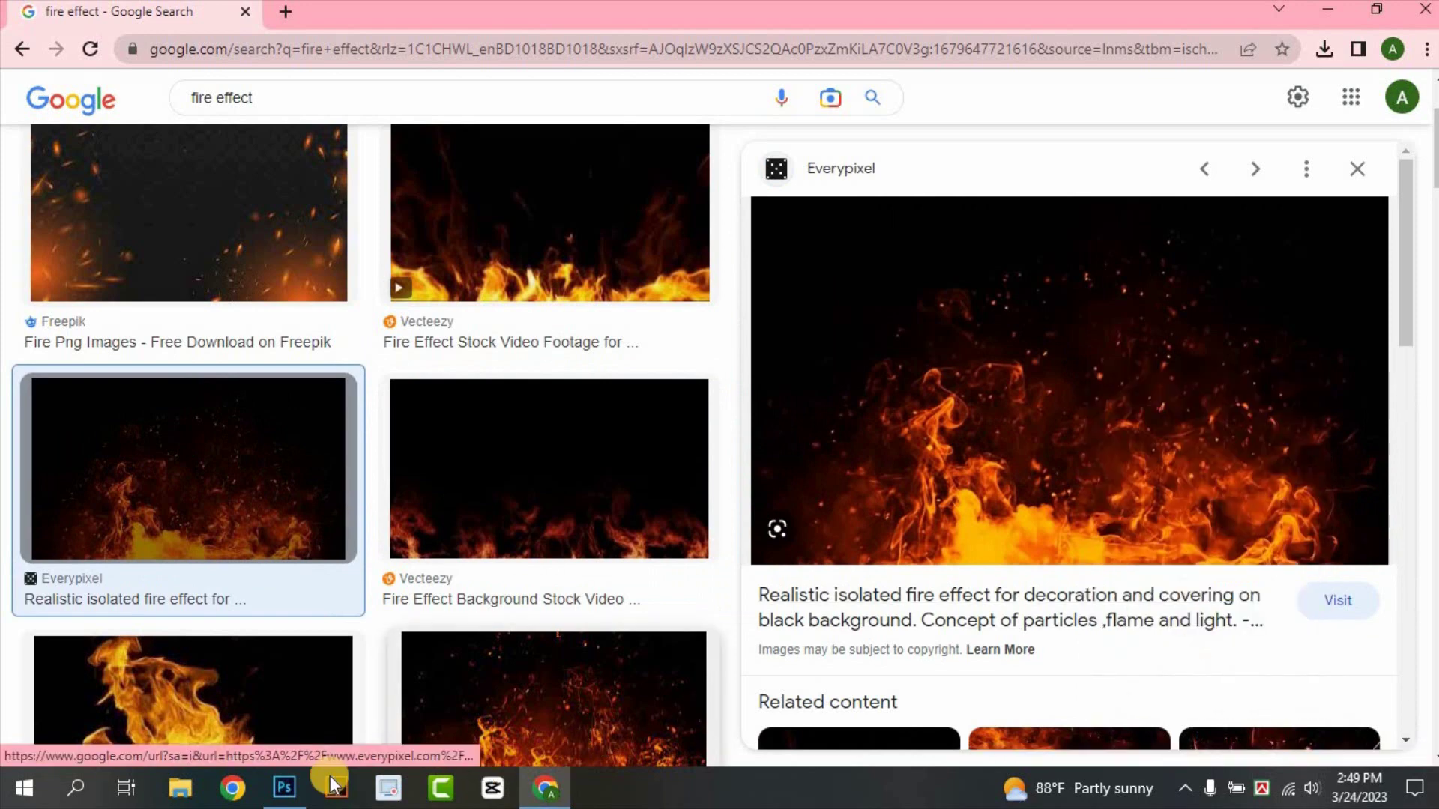
pyautogui.click(284, 786)
# - Paste the sparks-and-flames image as Layer 8 and set it to Screen blend
pyautogui.hotkey('ctrl', 'v')
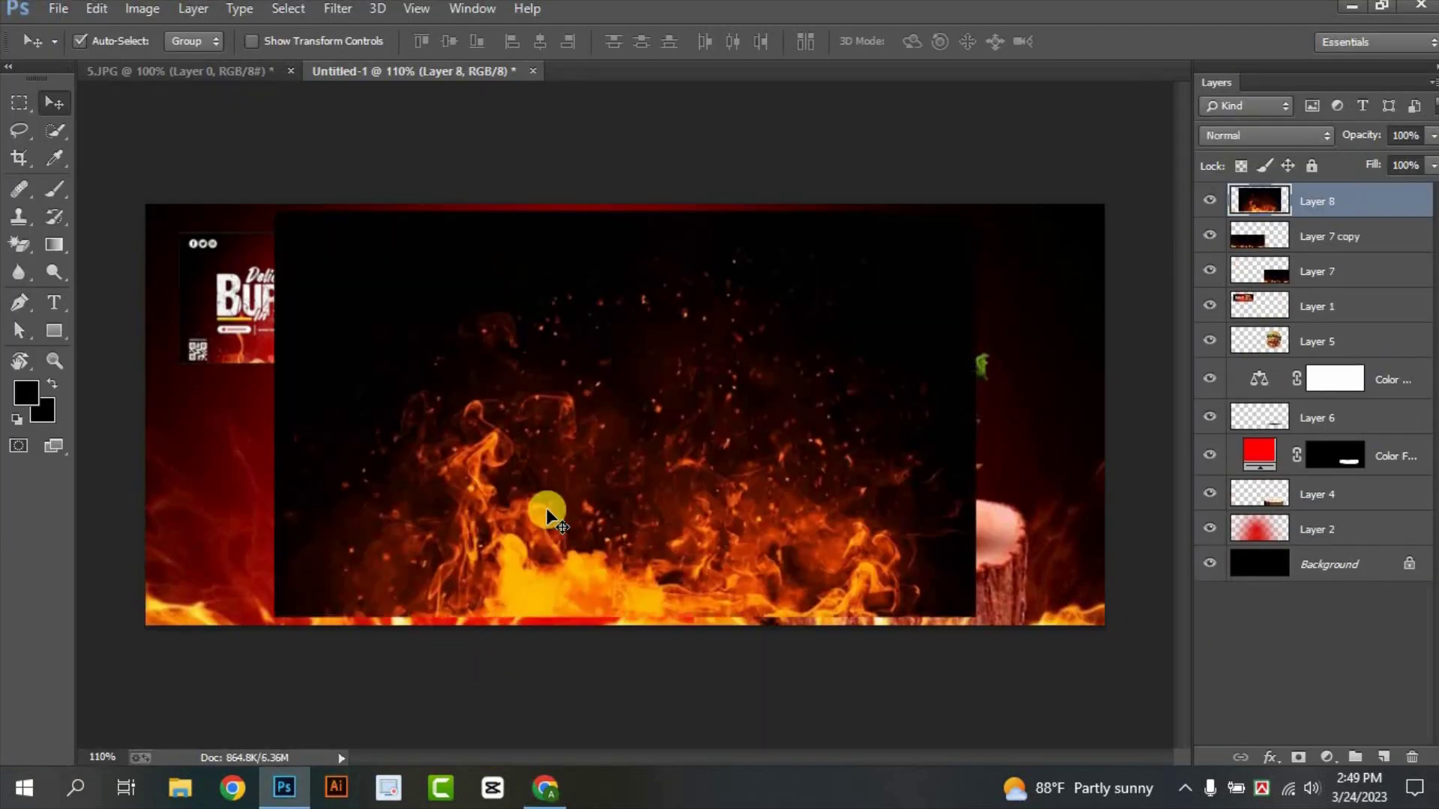
pyautogui.moveTo(626, 482)
pyautogui.mouseDown()
pyautogui.moveTo(599, 504)
pyautogui.moveTo(677, 495)
pyautogui.mouseUp()
pyautogui.click(1244, 137)
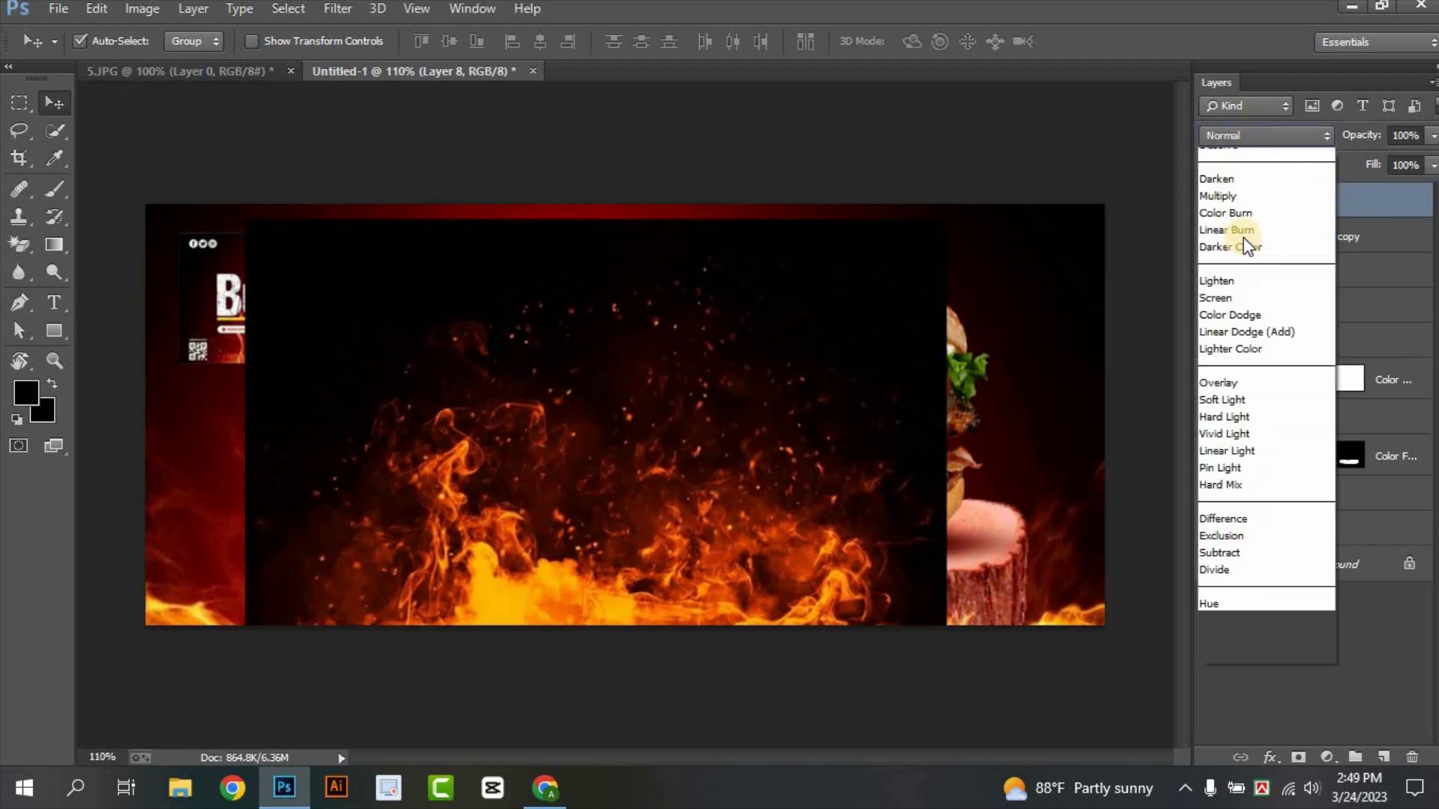
pyautogui.click(1237, 324)
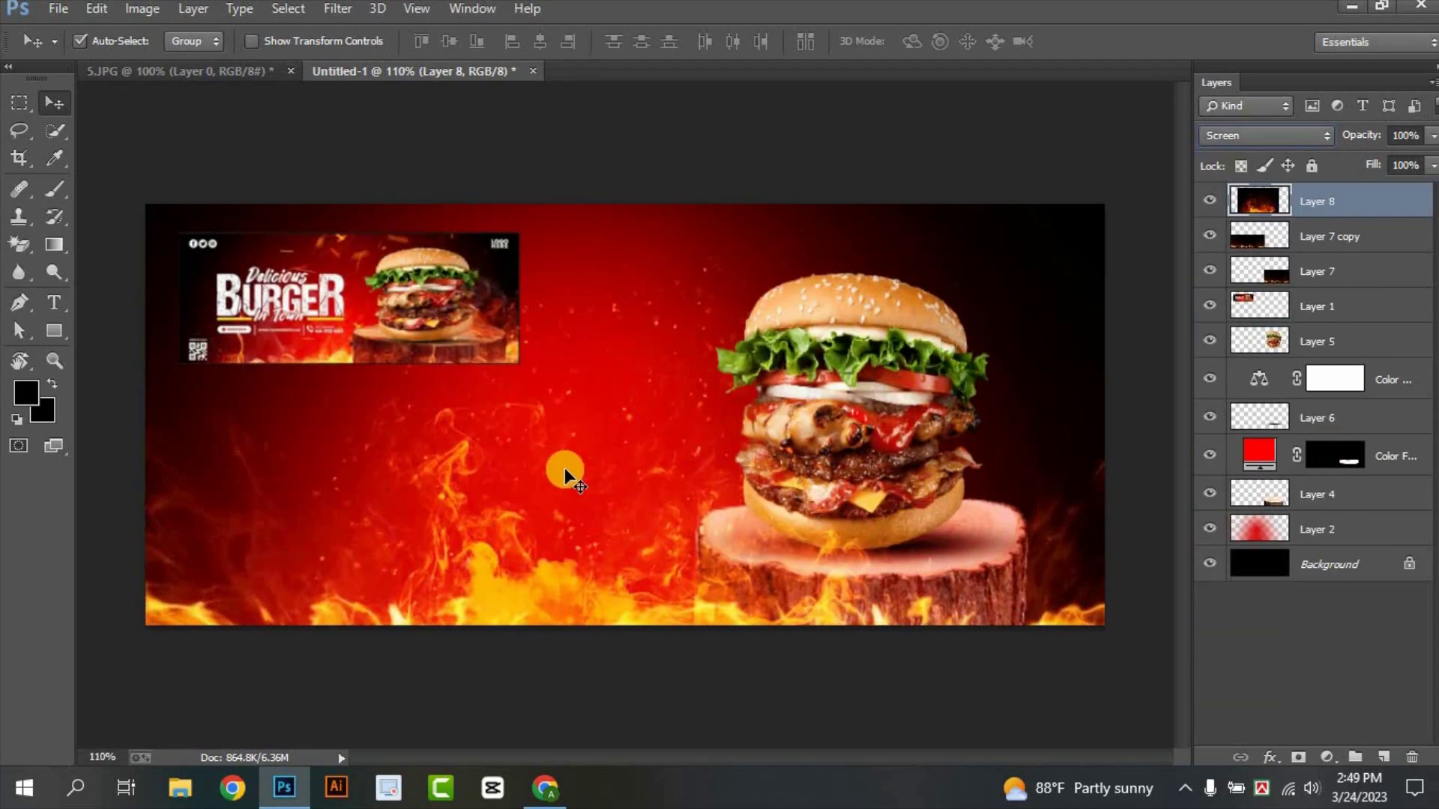
pyautogui.moveTo(564, 468)
pyautogui.mouseDown()
pyautogui.moveTo(661, 460)
pyautogui.moveTo(717, 424)
pyautogui.moveTo(664, 449)
pyautogui.mouseUp()
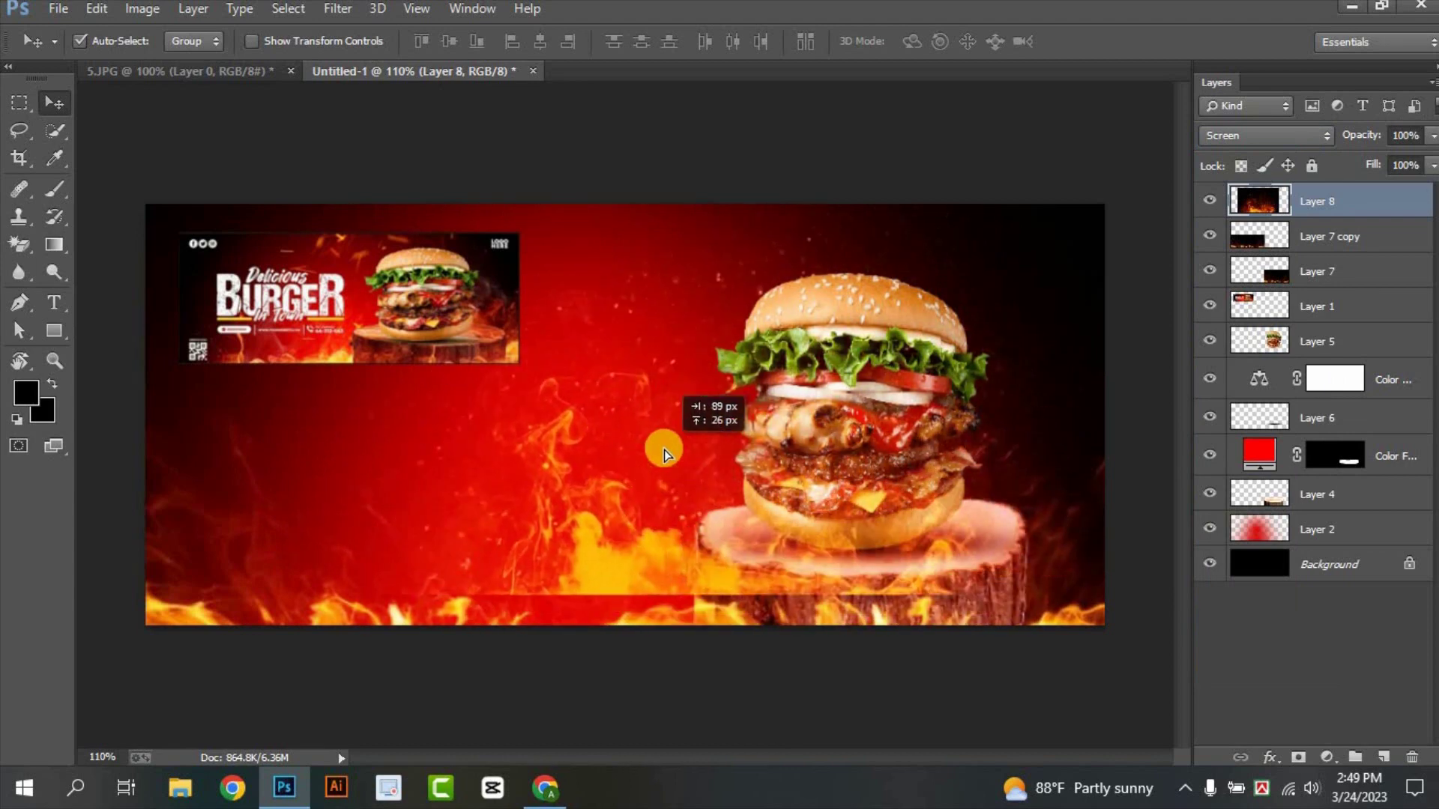
# - Move Layer 8 beneath the stump layer and position its flames across the lower banner
pyautogui.moveTo(1338, 202); pyautogui.dragTo(1333, 357)
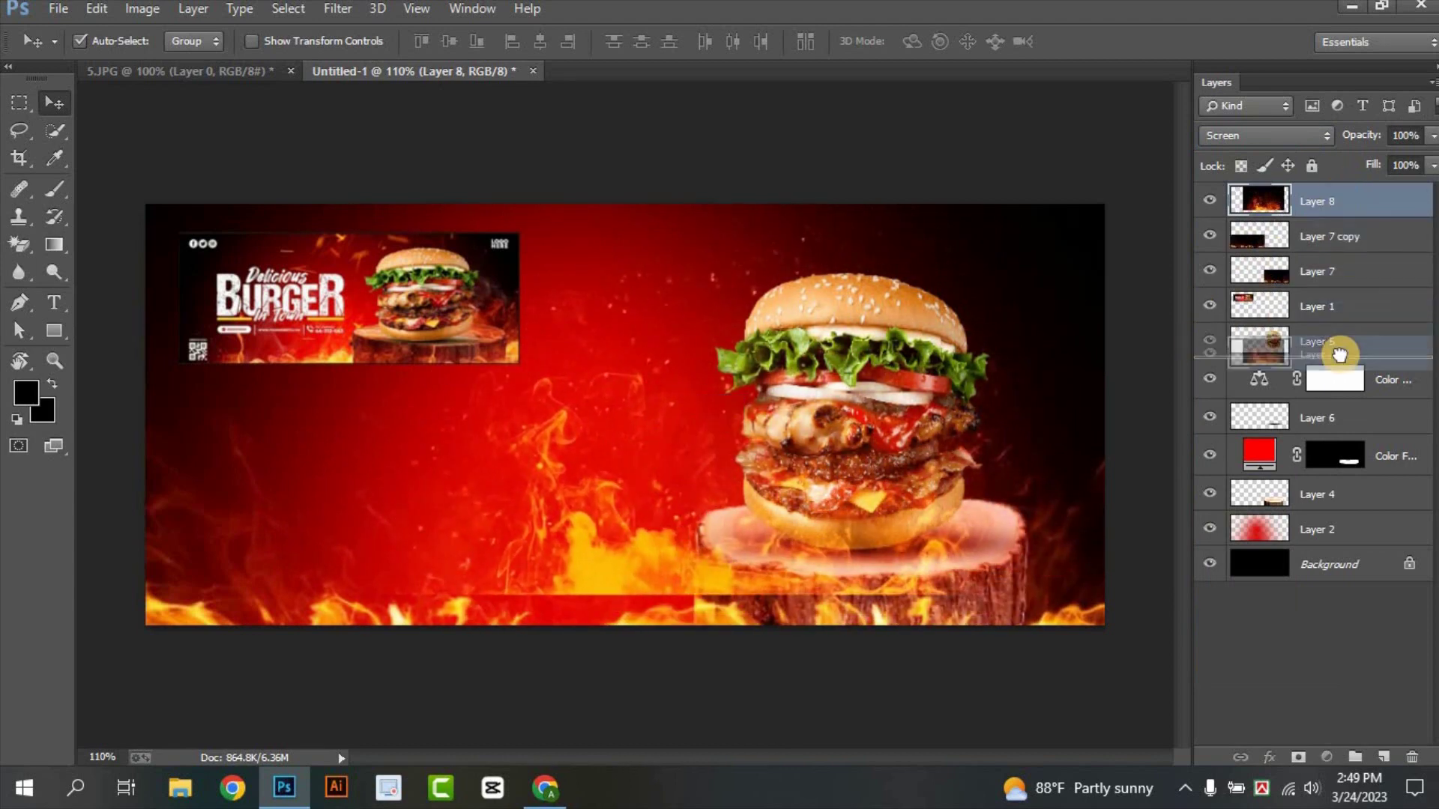
pyautogui.moveTo(587, 519); pyautogui.dragTo(733, 512)
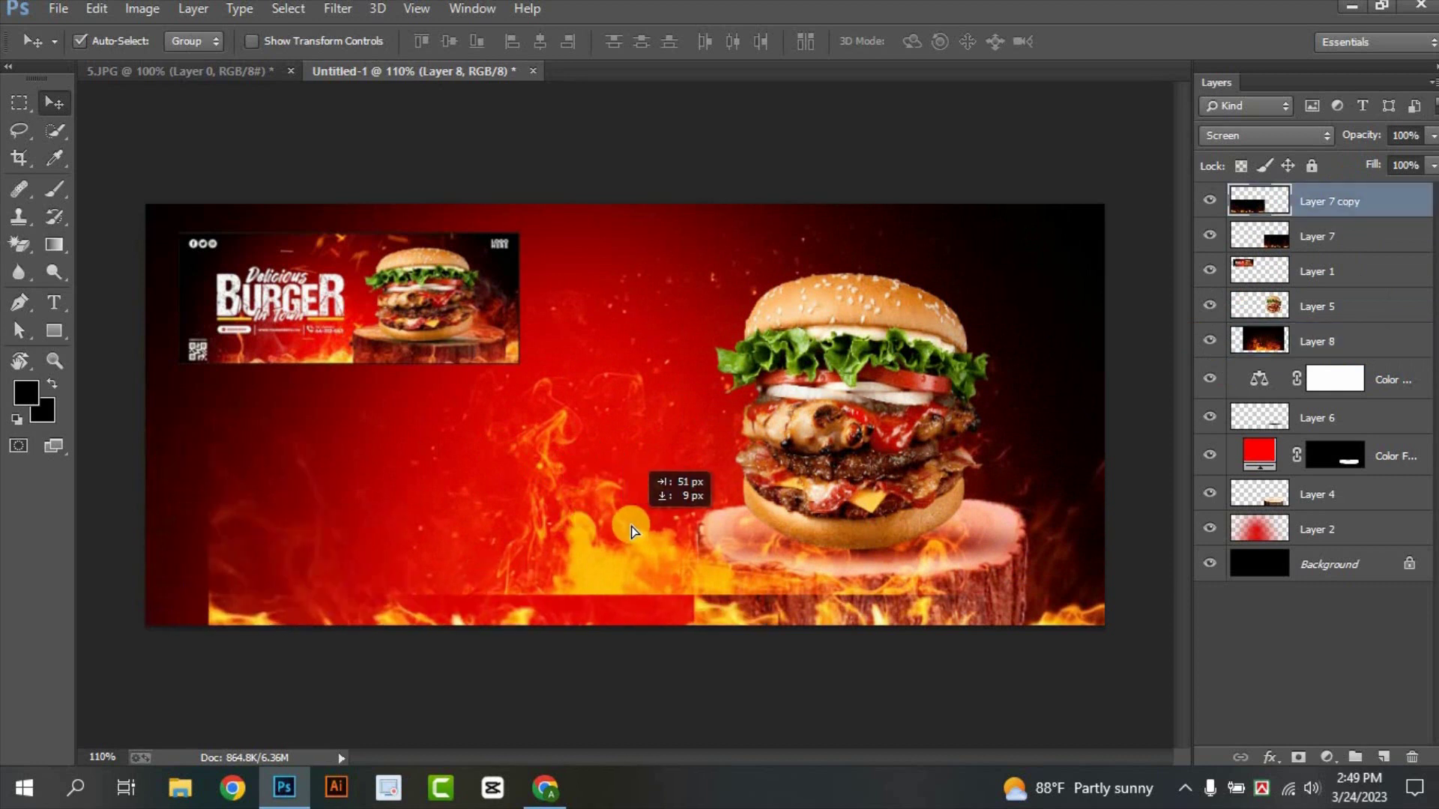
pyautogui.click(1349, 342)
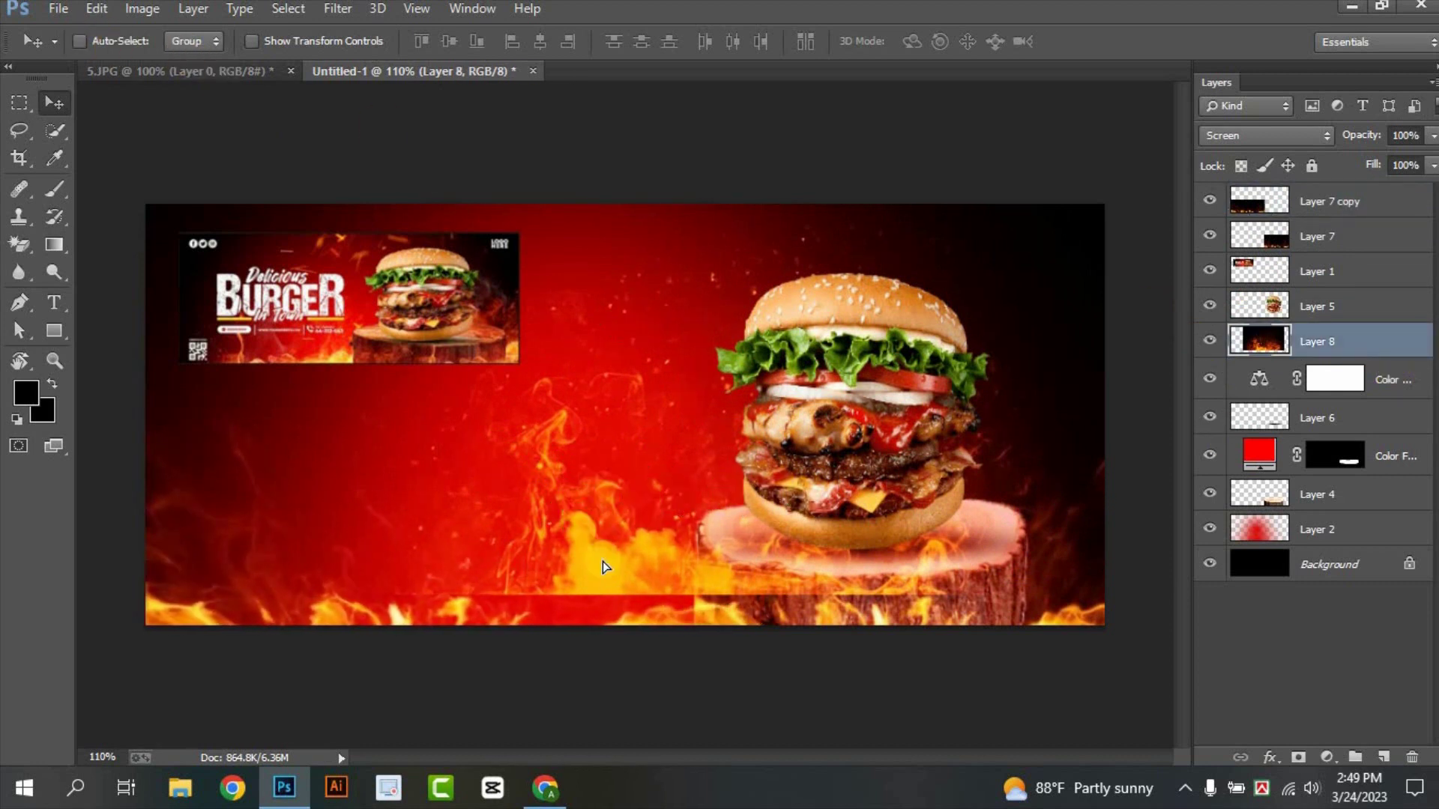
pyautogui.moveTo(603, 560)
pyautogui.mouseDown()
pyautogui.moveTo(703, 510)
pyautogui.moveTo(704, 479)
pyautogui.mouseUp()
pyautogui.moveTo(1360, 342); pyautogui.dragTo(1354, 513)
pyautogui.moveTo(662, 527)
pyautogui.mouseDown()
pyautogui.moveTo(599, 574)
pyautogui.moveTo(520, 566)
pyautogui.moveTo(514, 585)
pyautogui.moveTo(648, 581)
pyautogui.mouseUp()
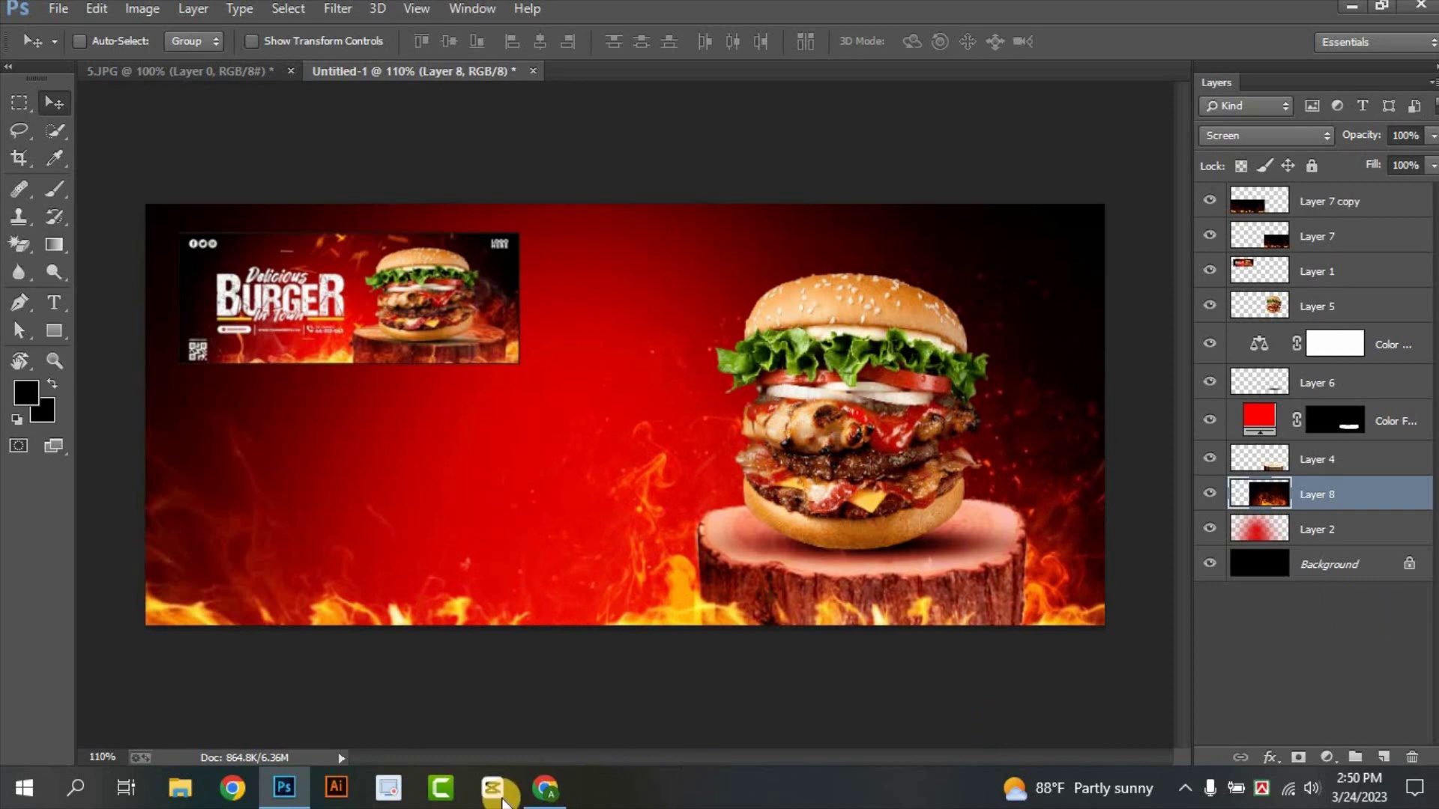
# - Return to the Google fire effect image results and scroll through them for a sparks image
pyautogui.click(529, 800)
pyautogui.scroll(-4, 525, 416)
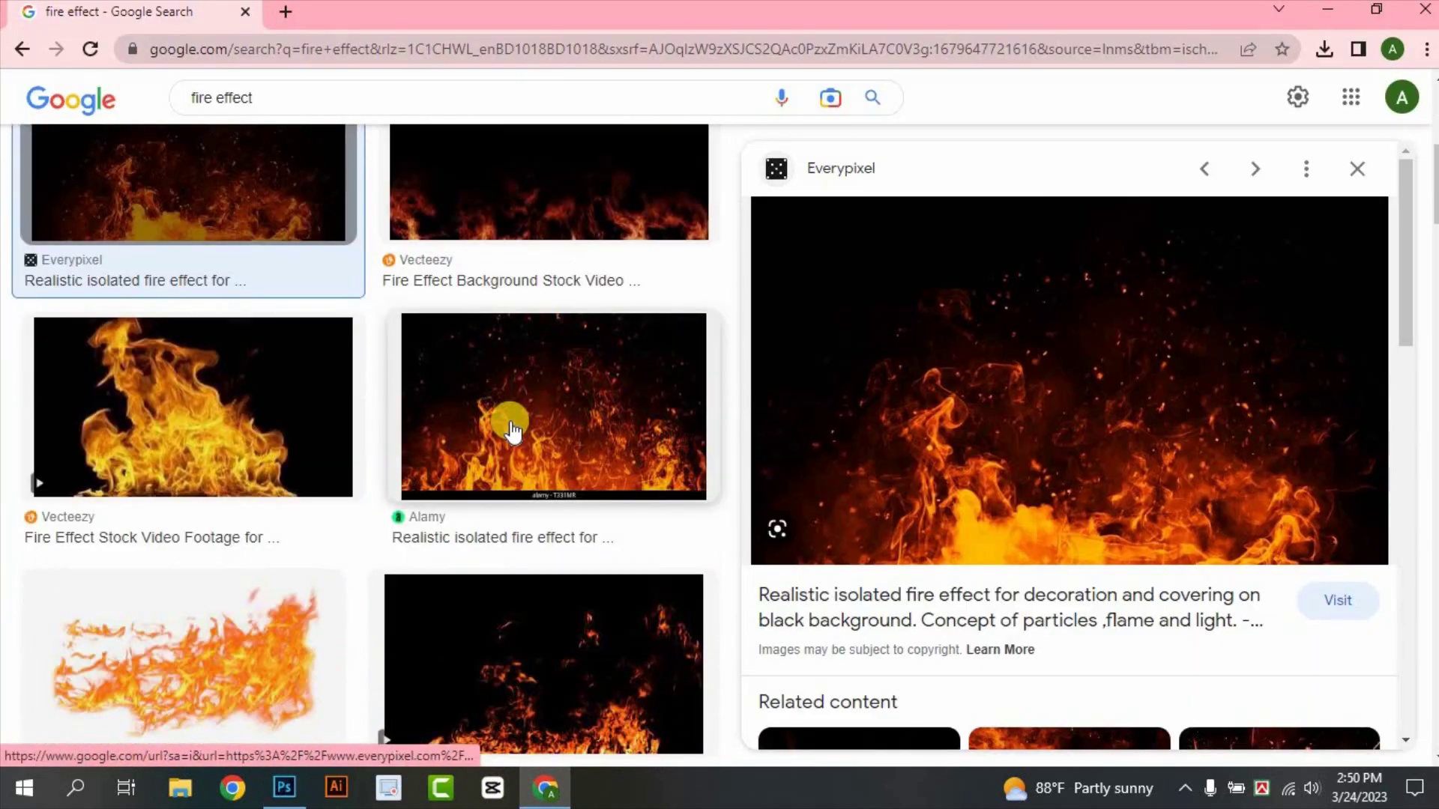
pyautogui.scroll(2, 652, 397)
pyautogui.scroll(4, 353, 353)
pyautogui.scroll(-7, 572, 450)
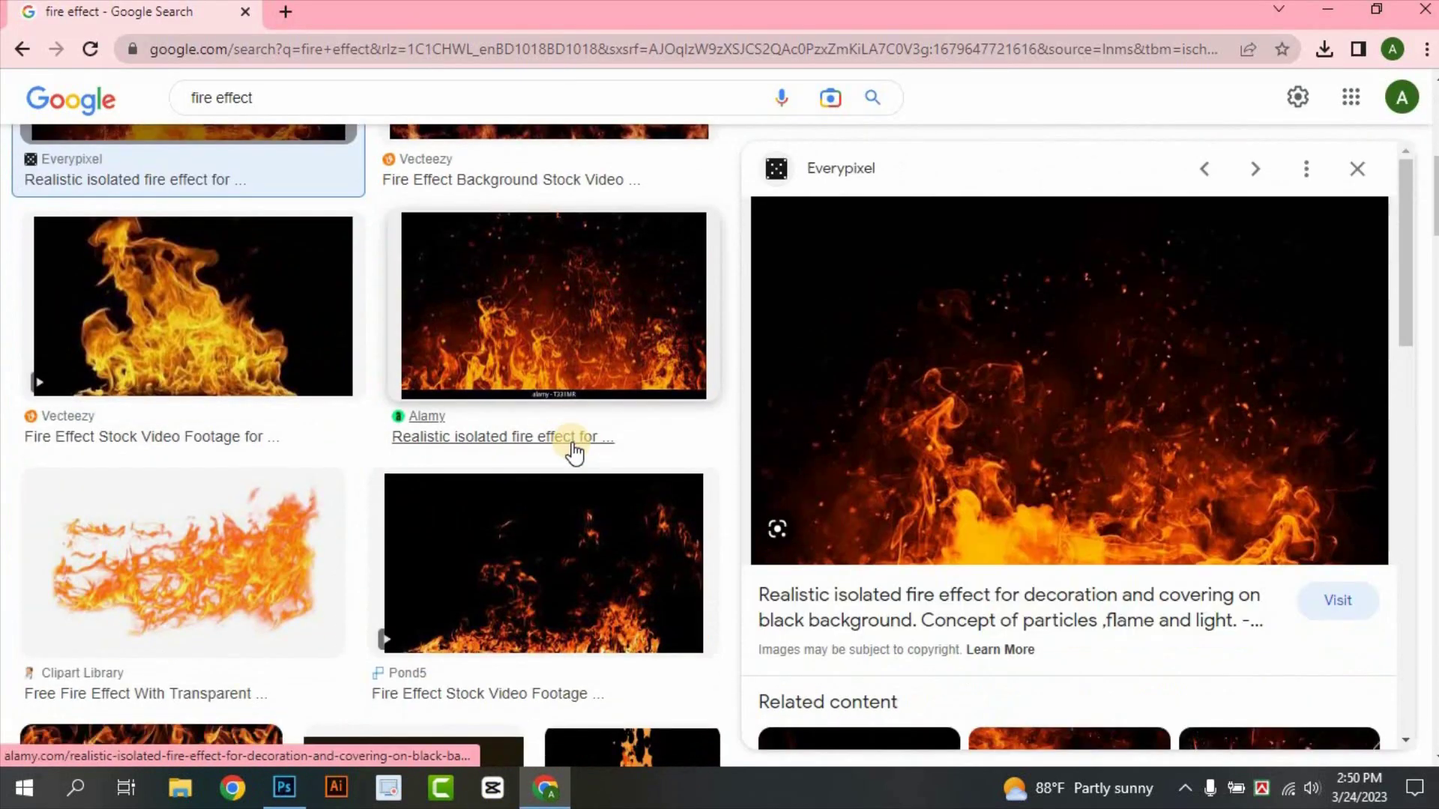
pyautogui.scroll(-8, 358, 495)
pyautogui.scroll(-3, 771, 488)
pyautogui.scroll(-2, 965, 457)
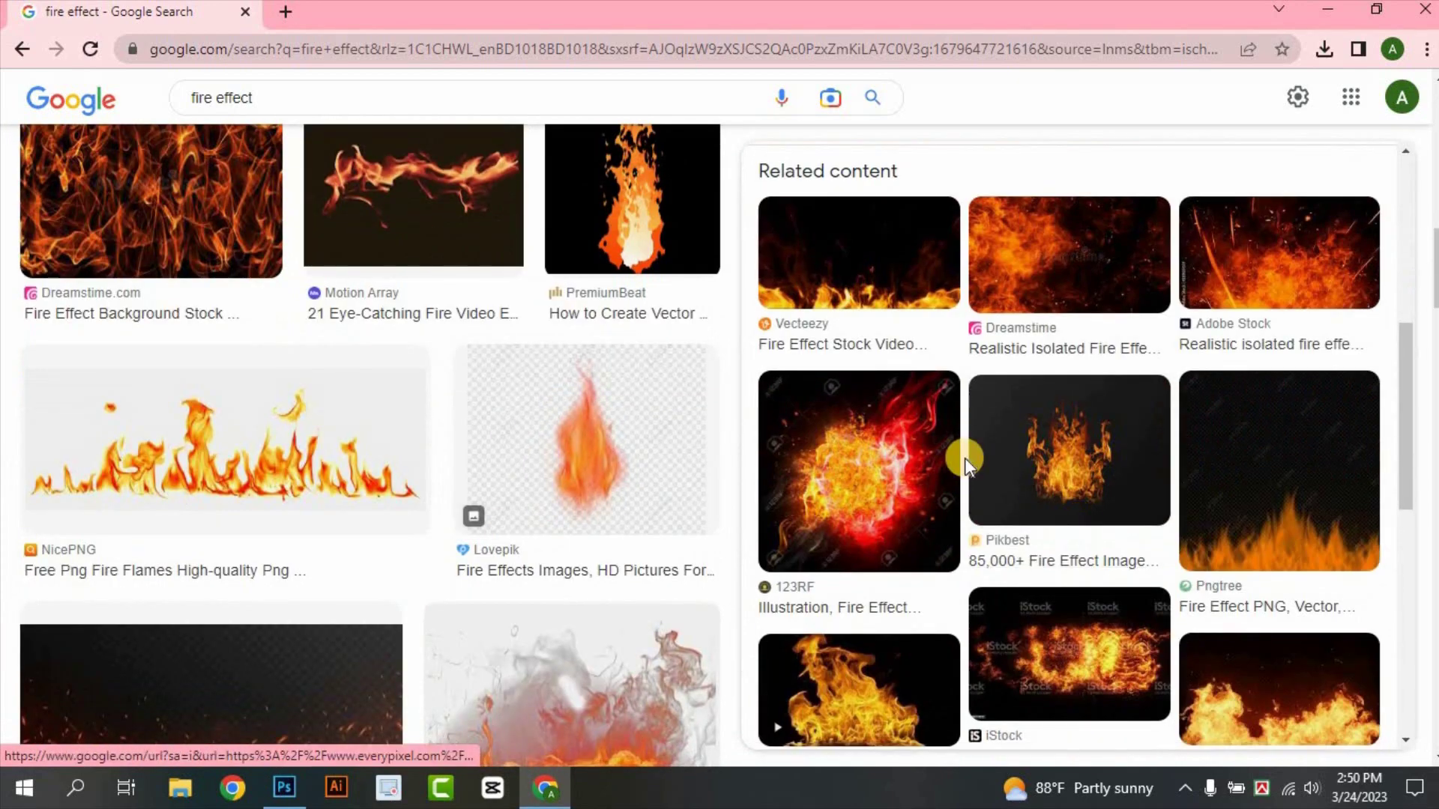
pyautogui.scroll(-1, 475, 445)
pyautogui.scroll(-3, 347, 482)
pyautogui.scroll(-4, 347, 488)
pyautogui.scroll(-6, 347, 475)
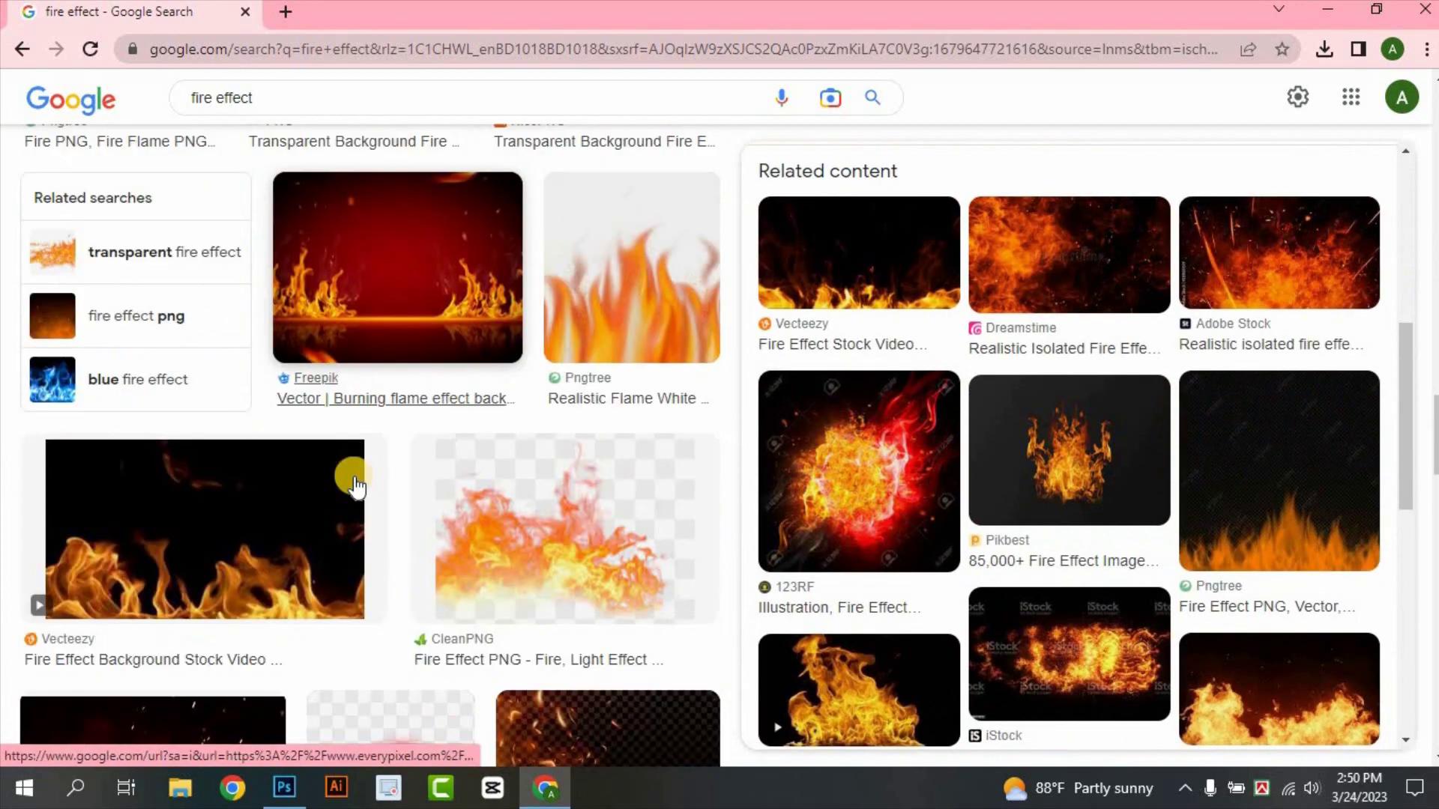
pyautogui.scroll(-3, 368, 485)
pyautogui.scroll(-6, 363, 480)
pyautogui.scroll(1, 367, 484)
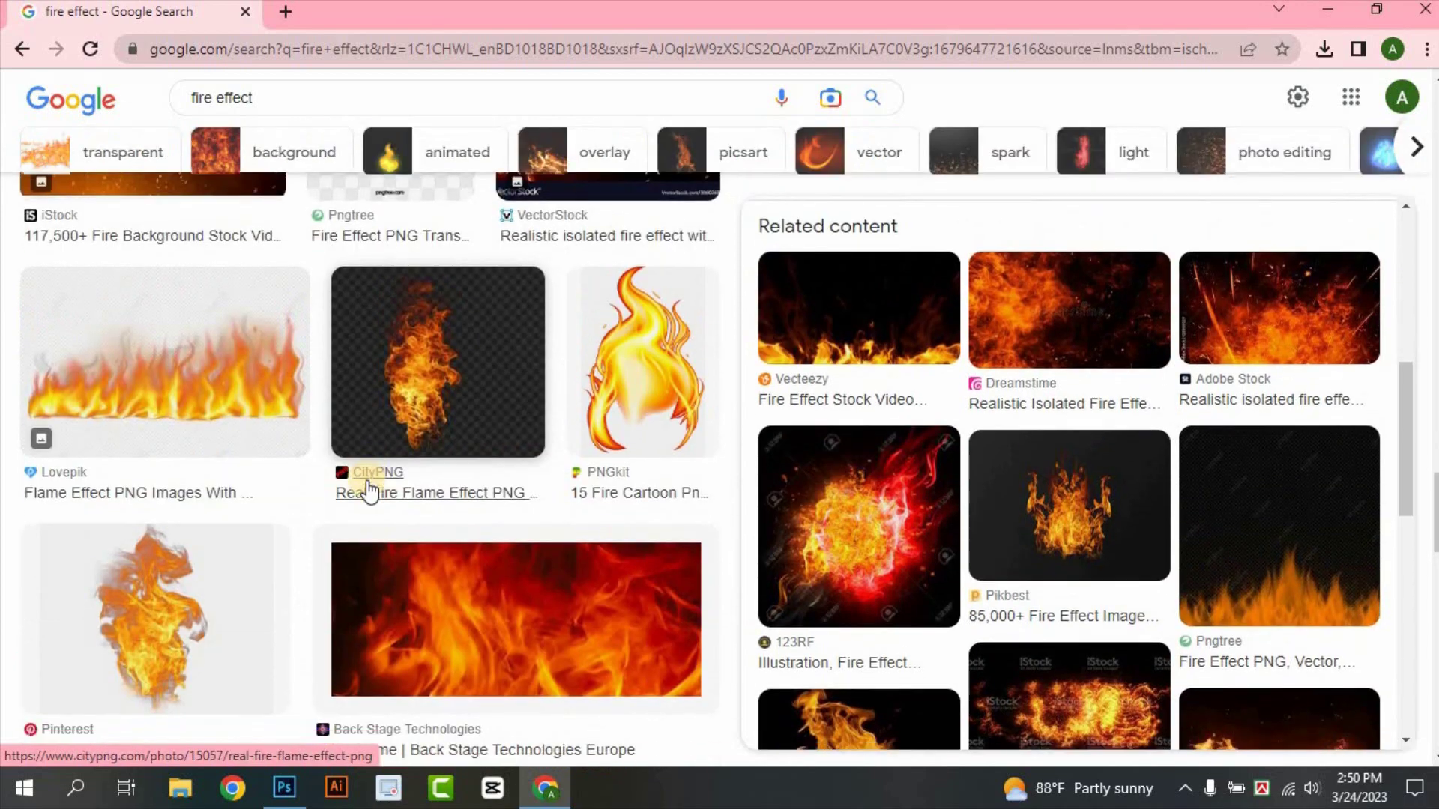
pyautogui.scroll(-8, 370, 489)
pyautogui.scroll(-5, 1218, 478)
pyautogui.scroll(-6, 464, 577)
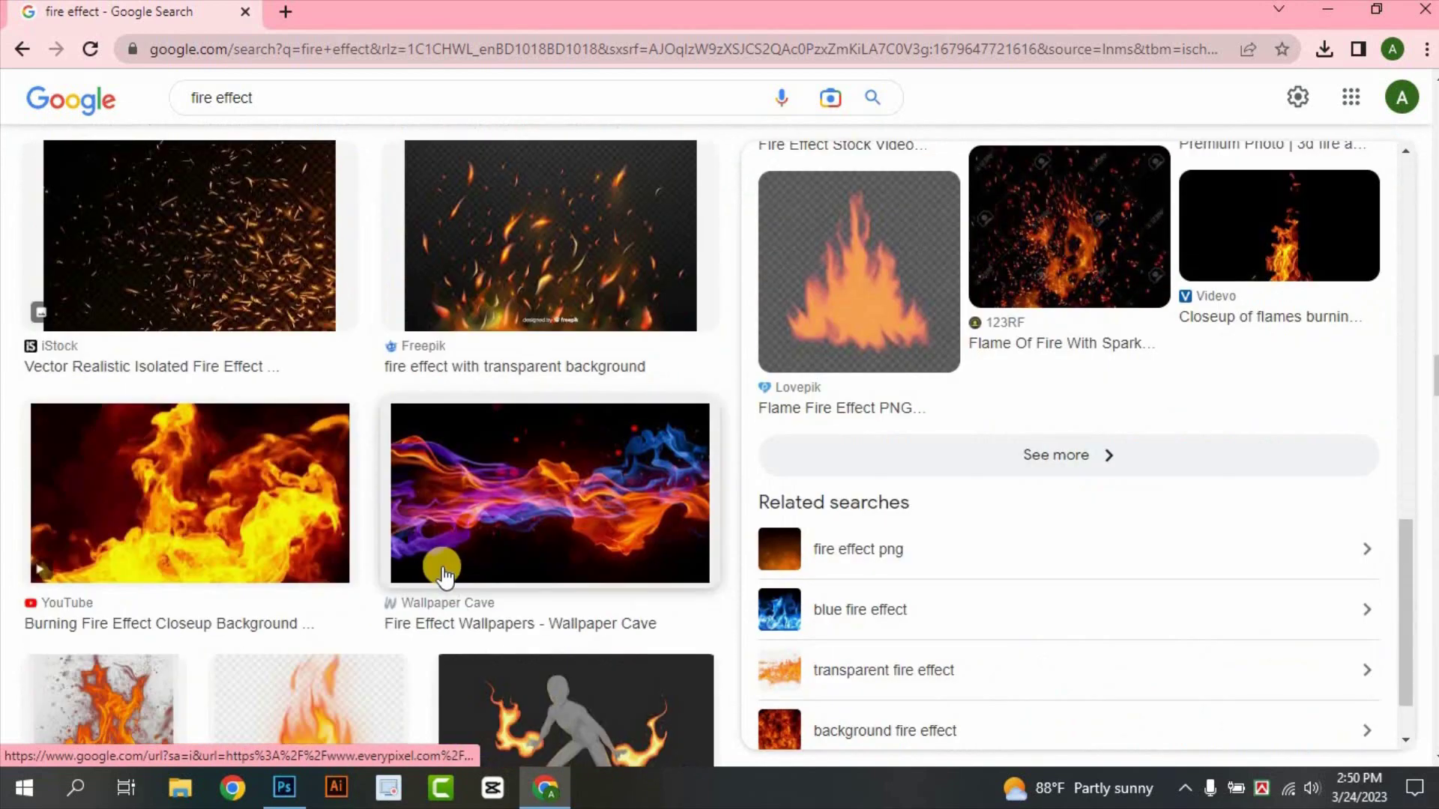
# - Copy the dark Dreamstime flying-sparks image from its preview and return to Photoshop
pyautogui.click(218, 232)
pyautogui.scroll(-6, 1034, 554)
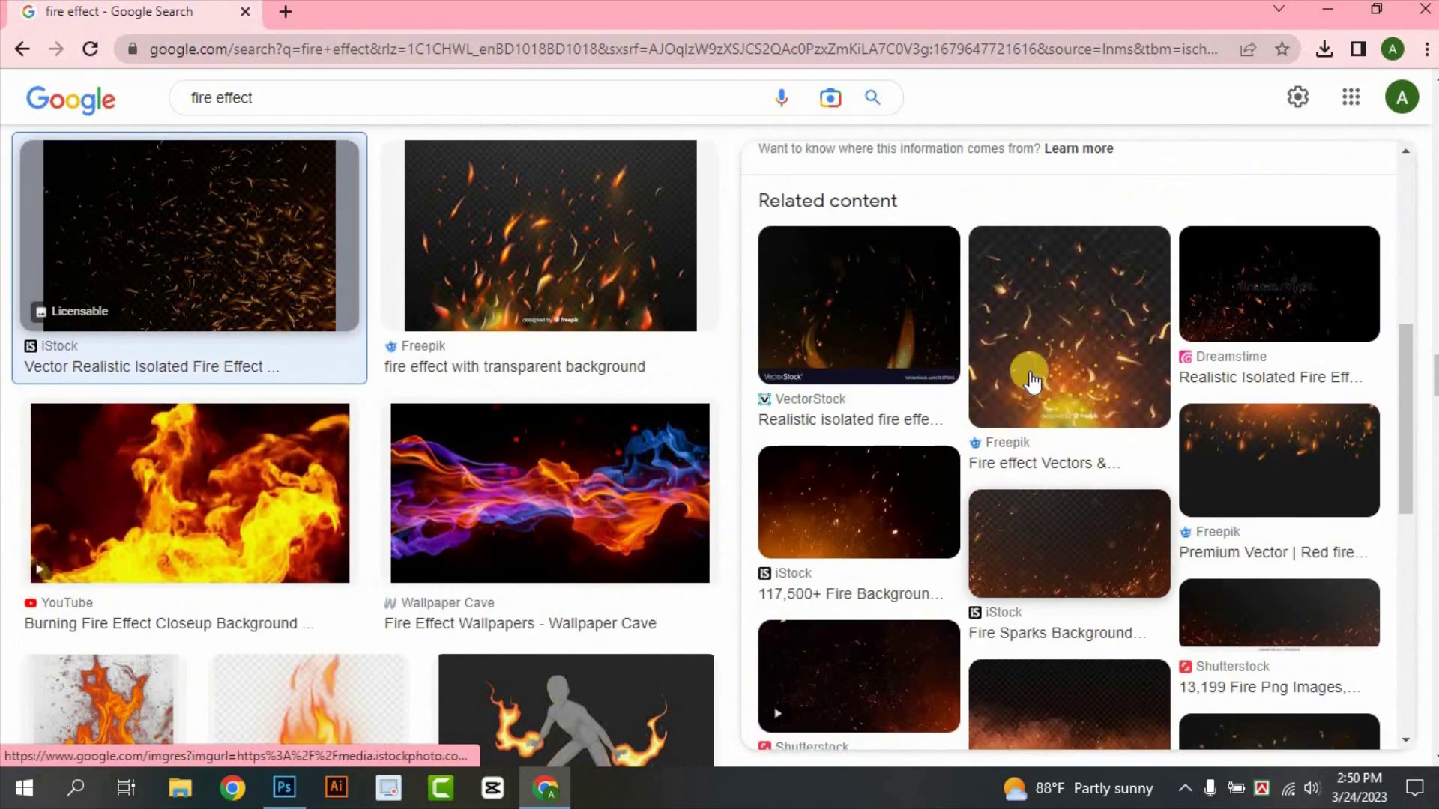
pyautogui.click(1294, 298)
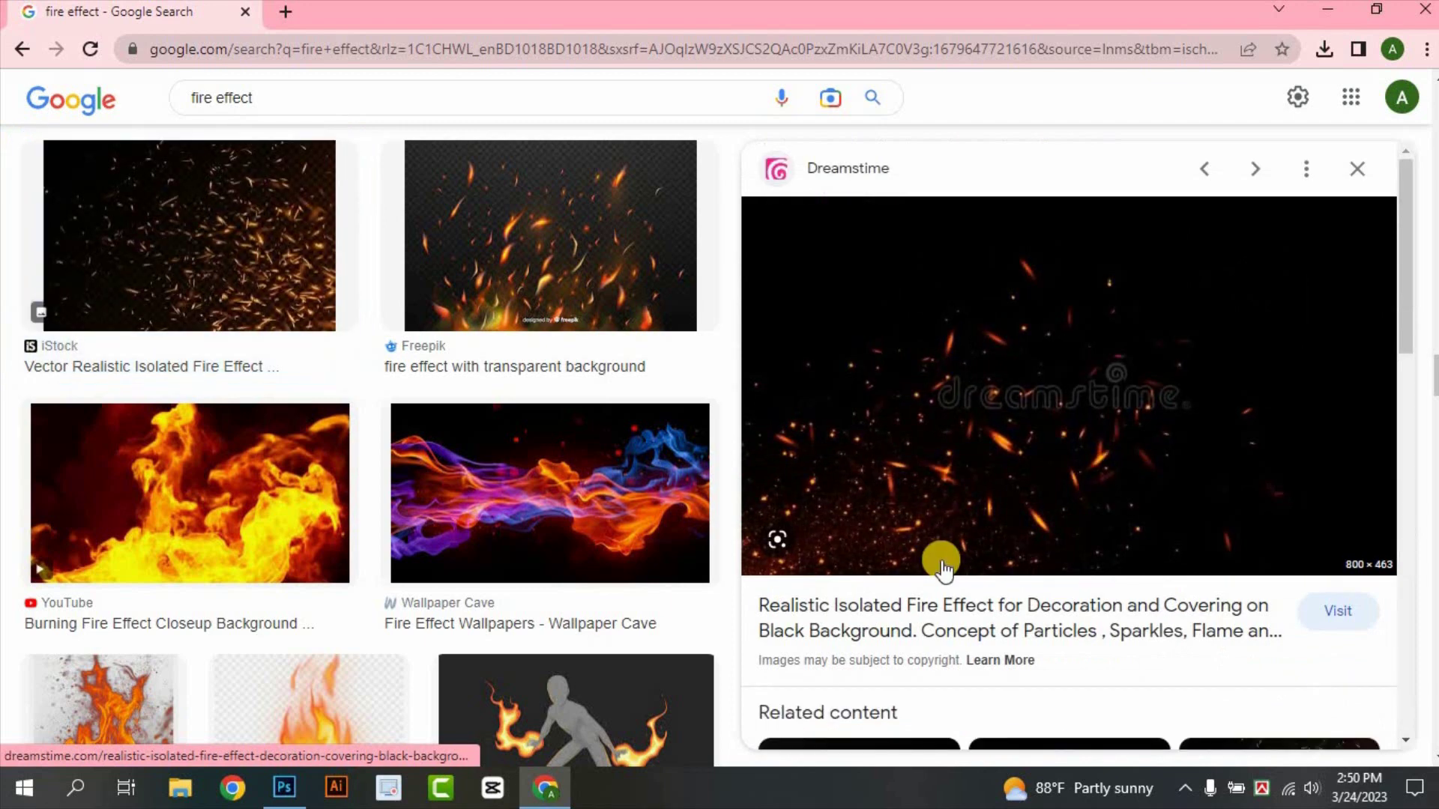
pyautogui.rightClick(953, 345)
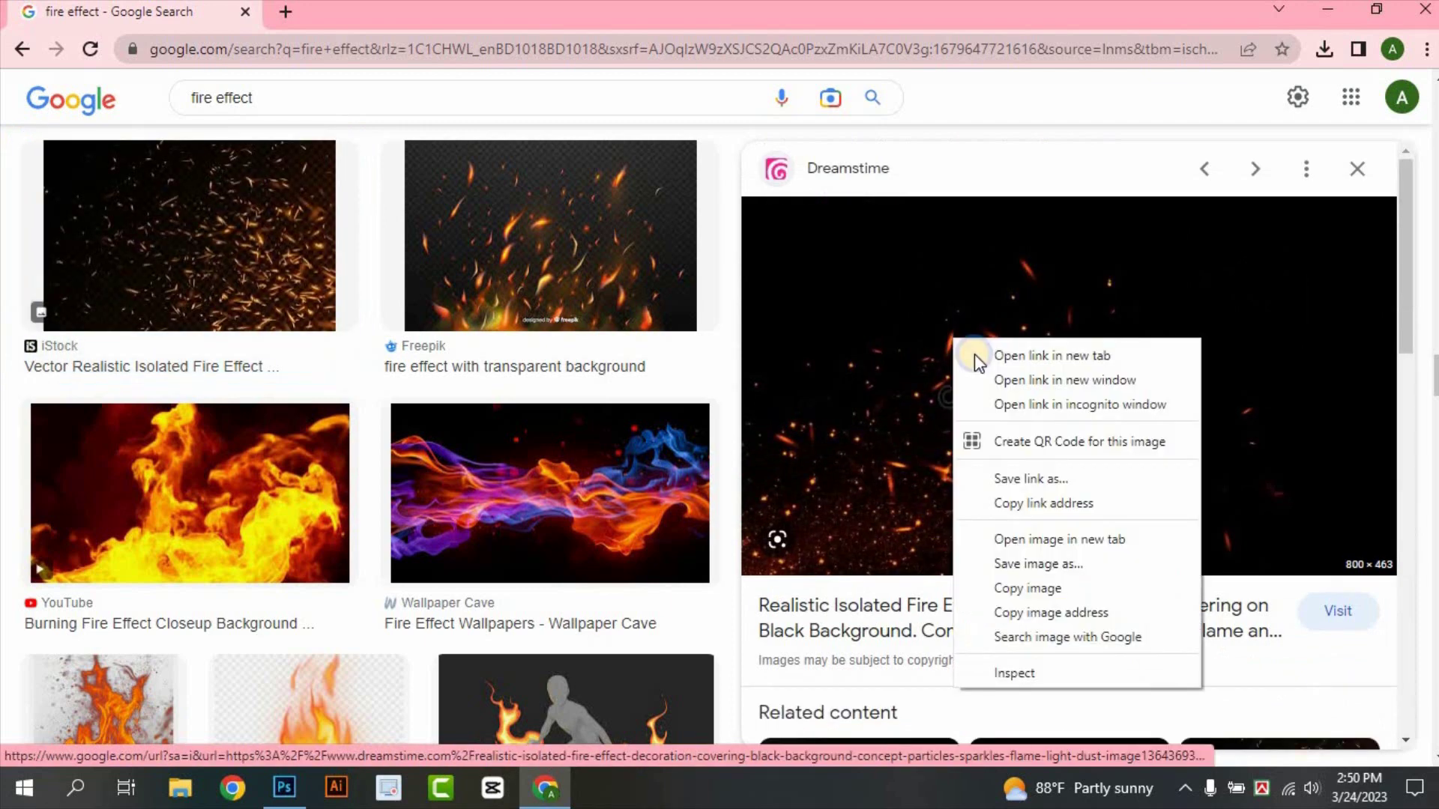
pyautogui.click(1015, 587)
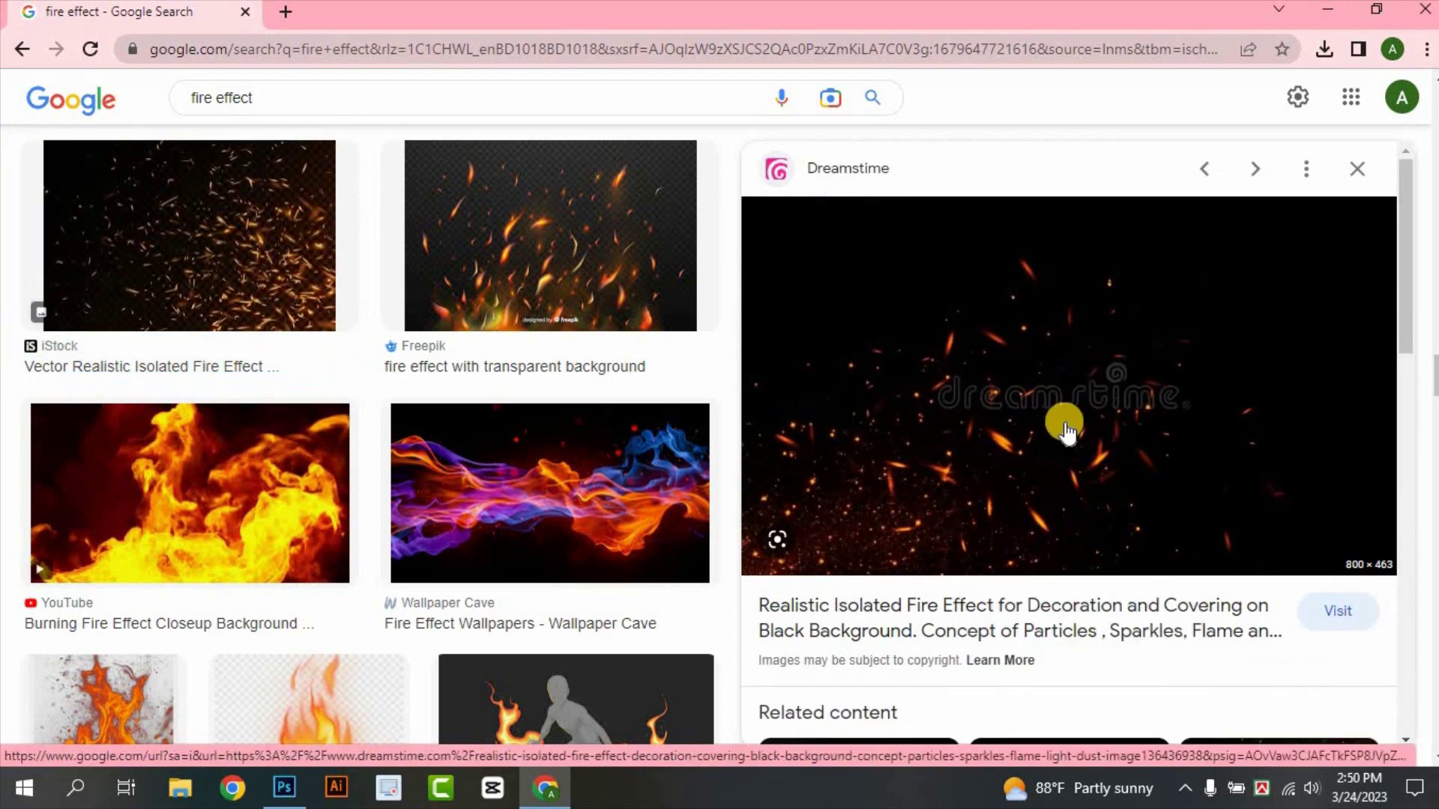
pyautogui.click(284, 787)
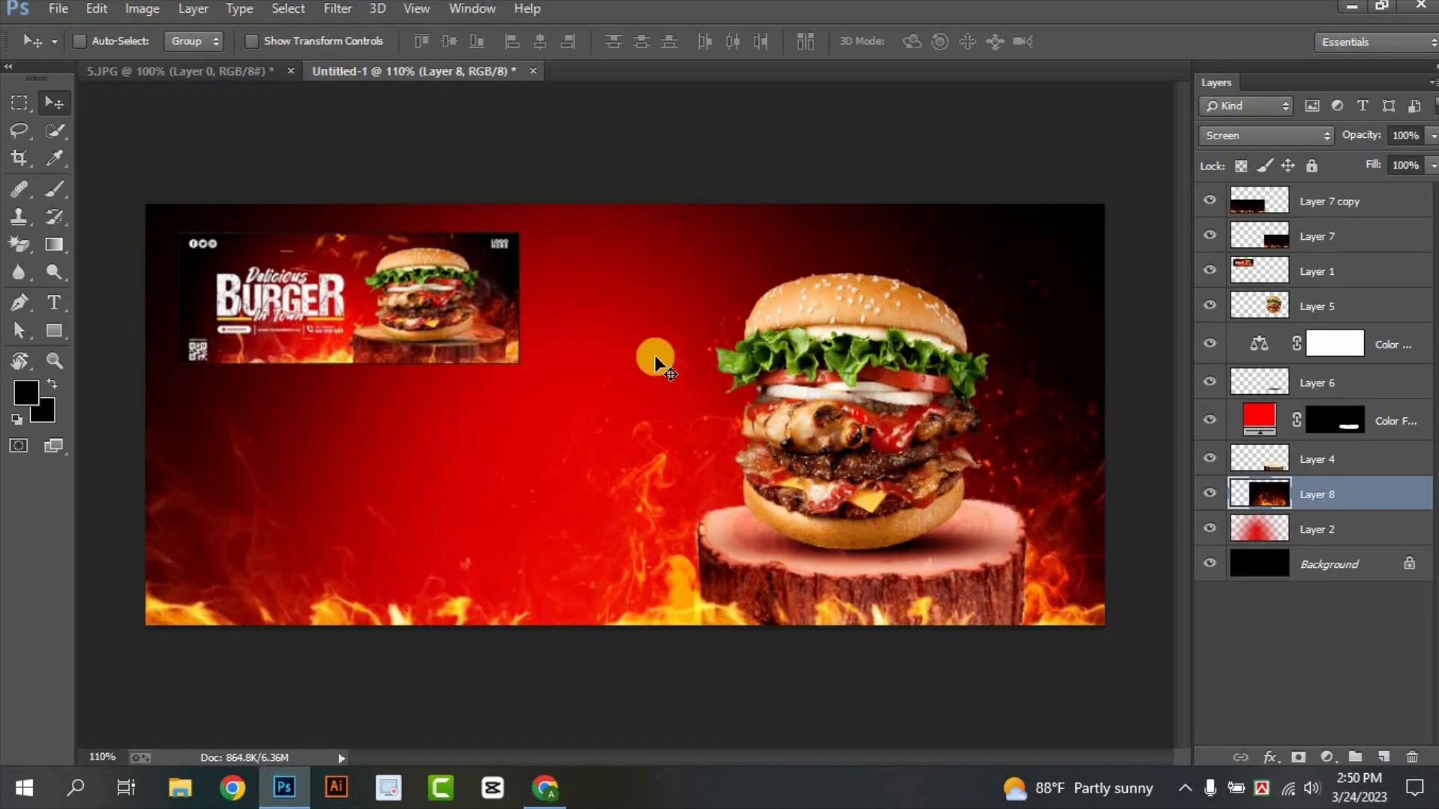
# - Paste the sparks as Layer 9, set it to Screen, and shift the watermark off-canvas
pyautogui.hotkey('ctrl', 'v')
pyautogui.moveTo(343, 466)
pyautogui.mouseDown()
pyautogui.moveTo(322, 338)
pyautogui.moveTo(353, 193)
pyautogui.mouseUp()
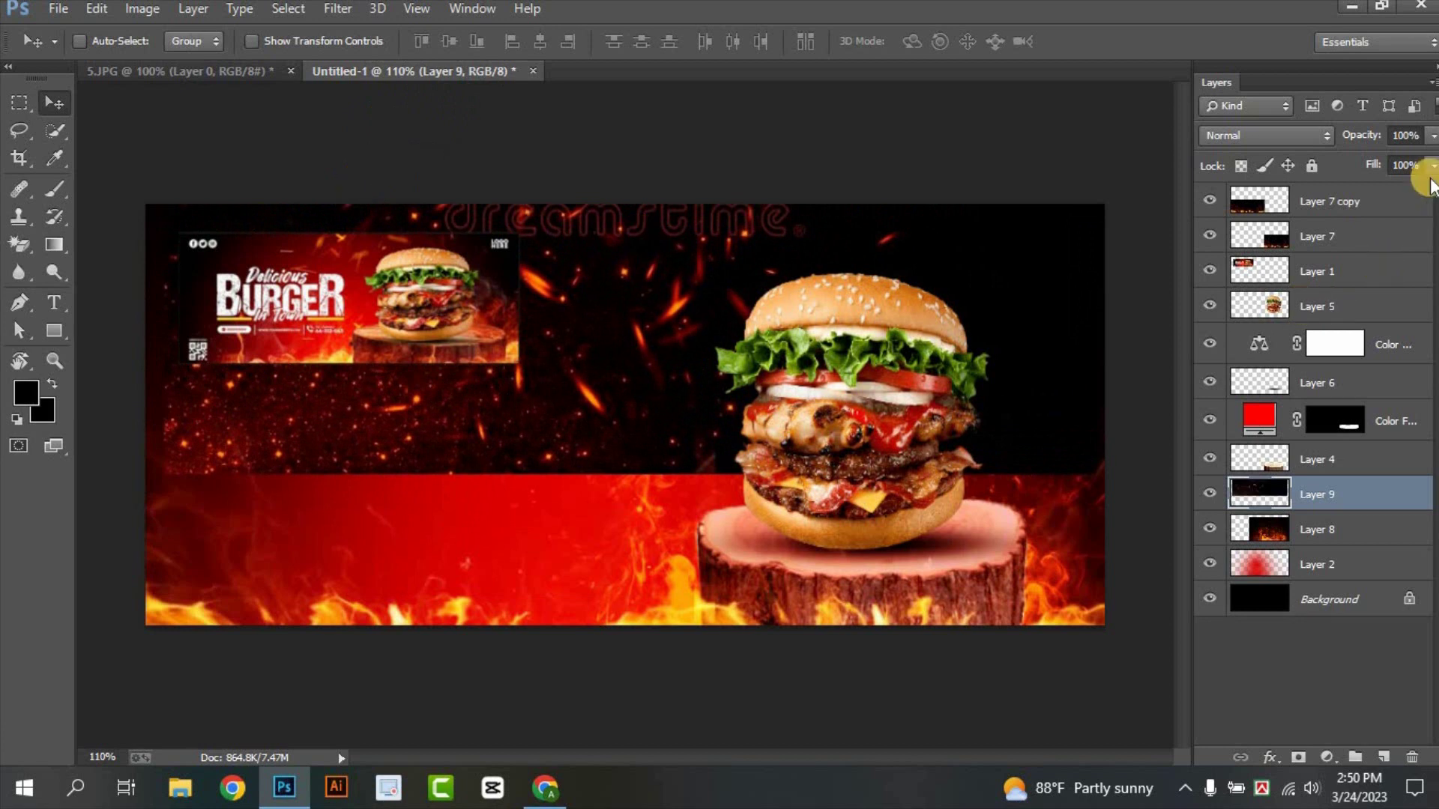
pyautogui.click(1278, 133)
pyautogui.click(1248, 327)
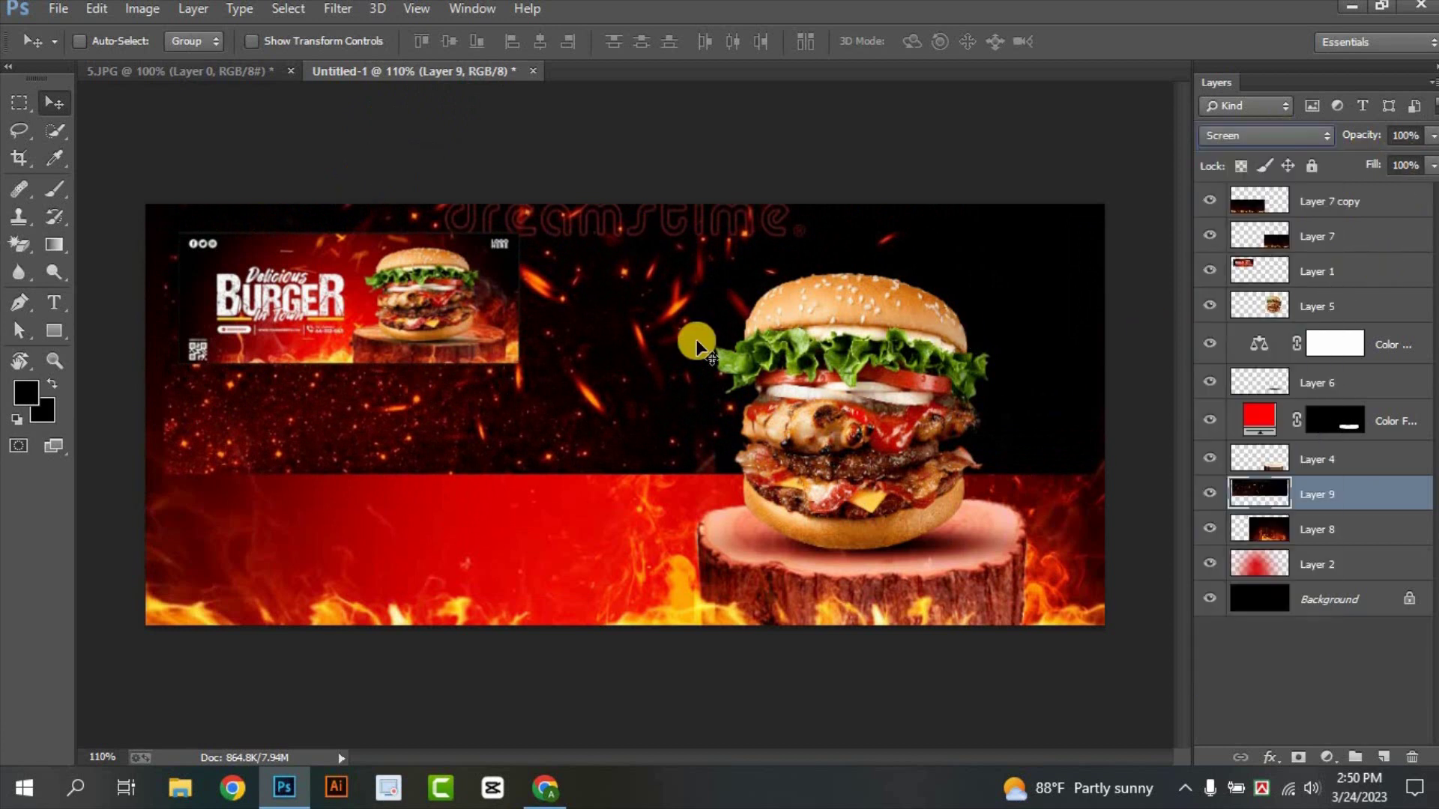
pyautogui.moveTo(602, 363); pyautogui.dragTo(574, 352)
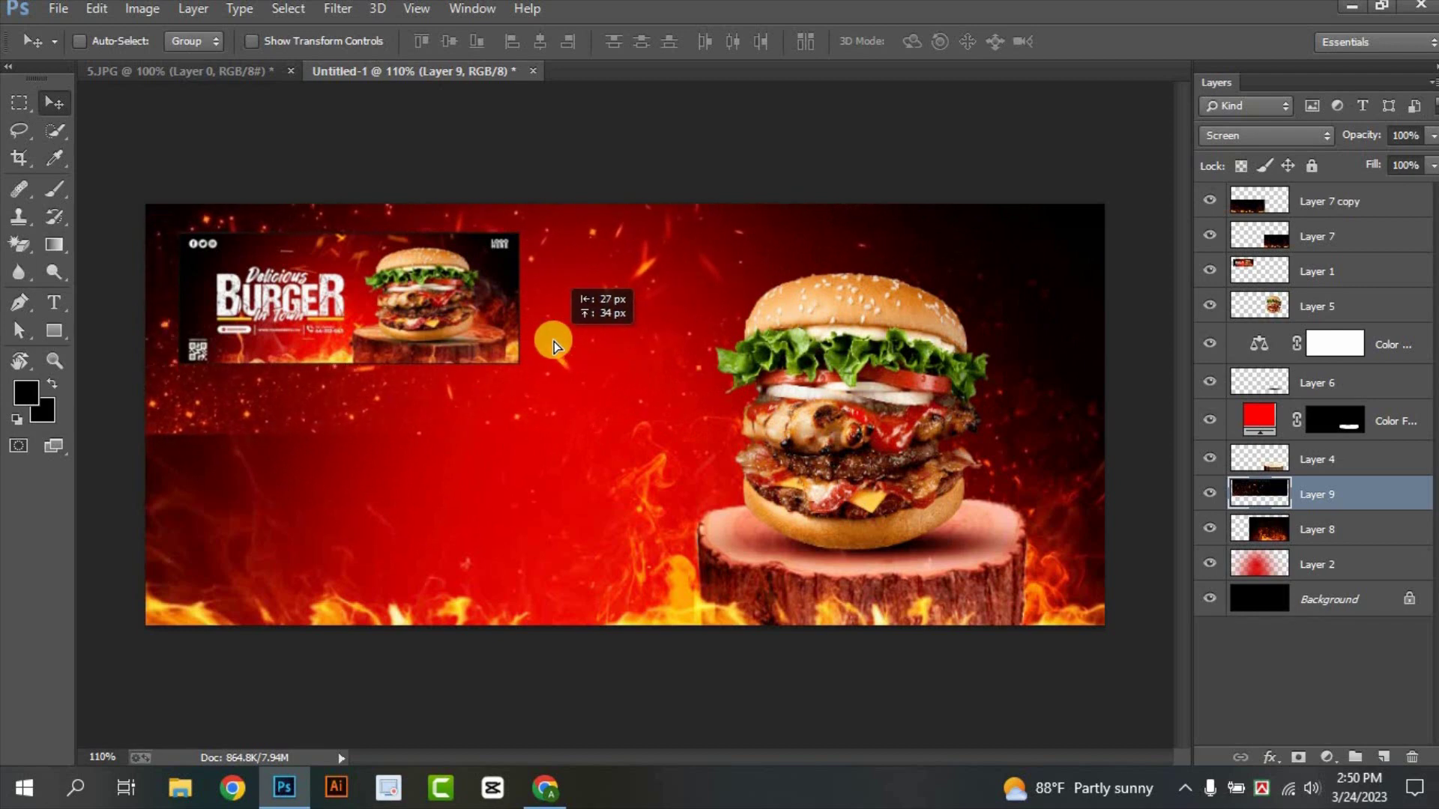
pyautogui.moveTo(573, 352)
pyautogui.mouseDown()
pyautogui.moveTo(475, 307)
pyautogui.moveTo(1076, 301)
pyautogui.moveTo(1206, 100)
pyautogui.mouseUp()
# - Nudge the Layer 7 copy flames slightly down on the canvas
pyautogui.click(1275, 268)
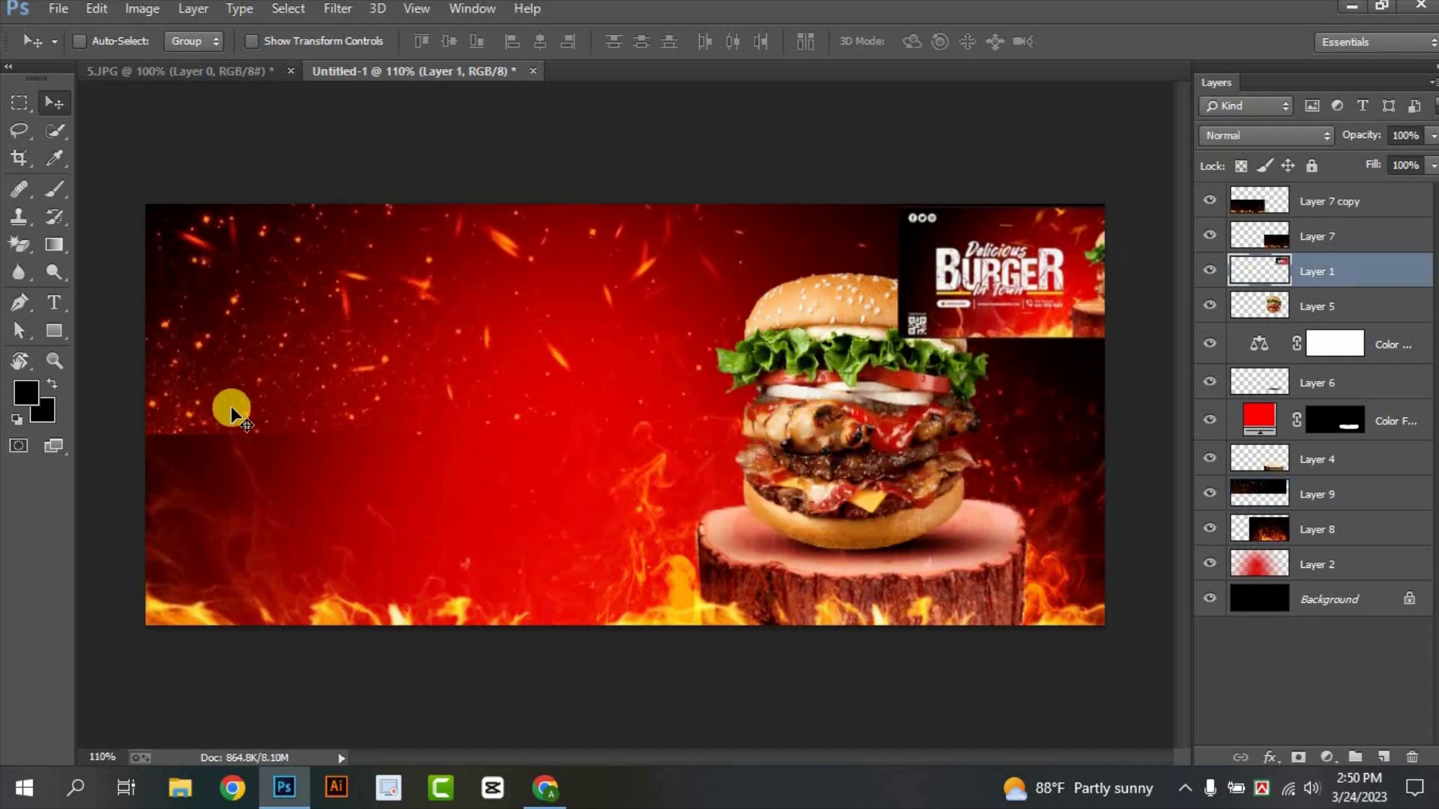
pyautogui.click(1311, 208)
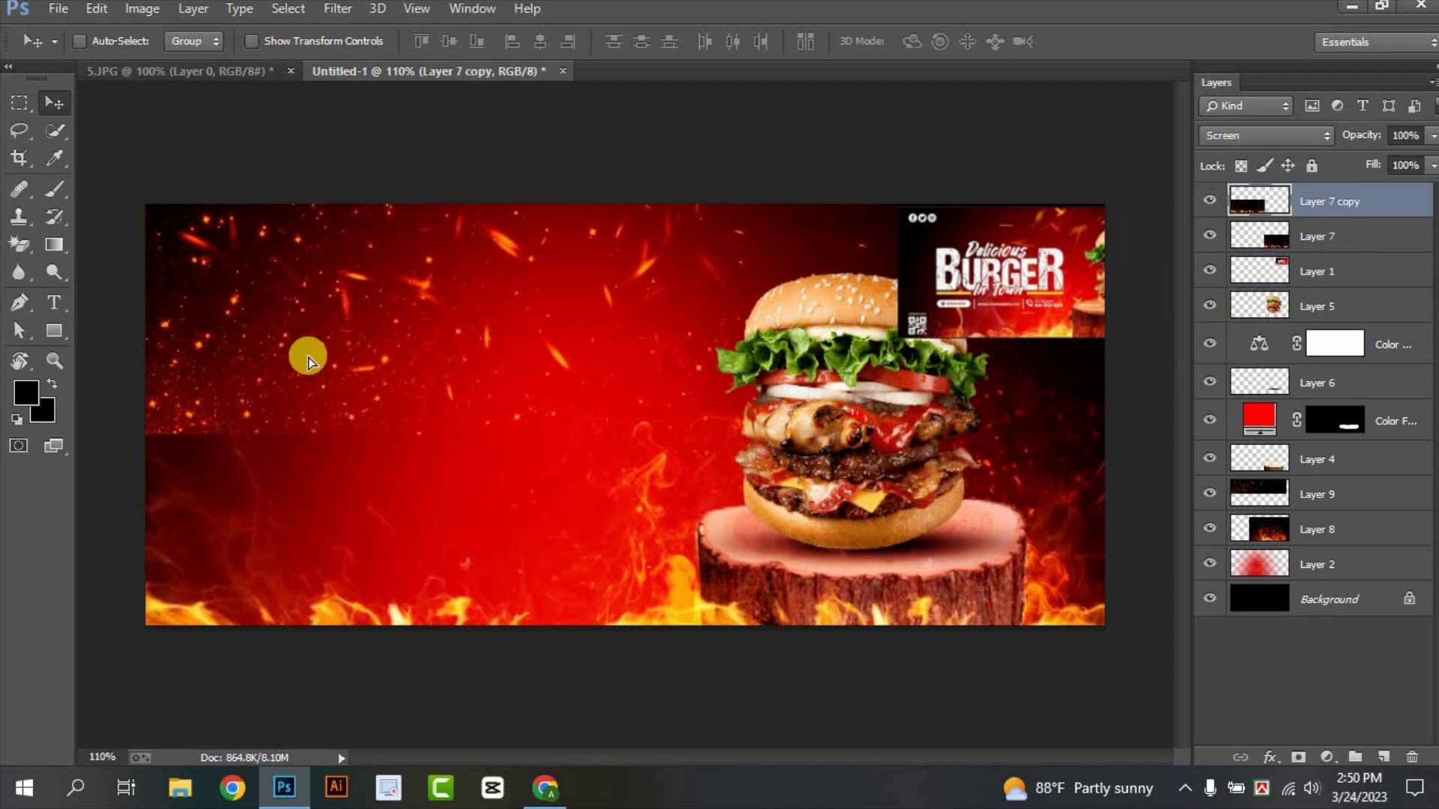
pyautogui.moveTo(307, 353); pyautogui.dragTo(312, 328)
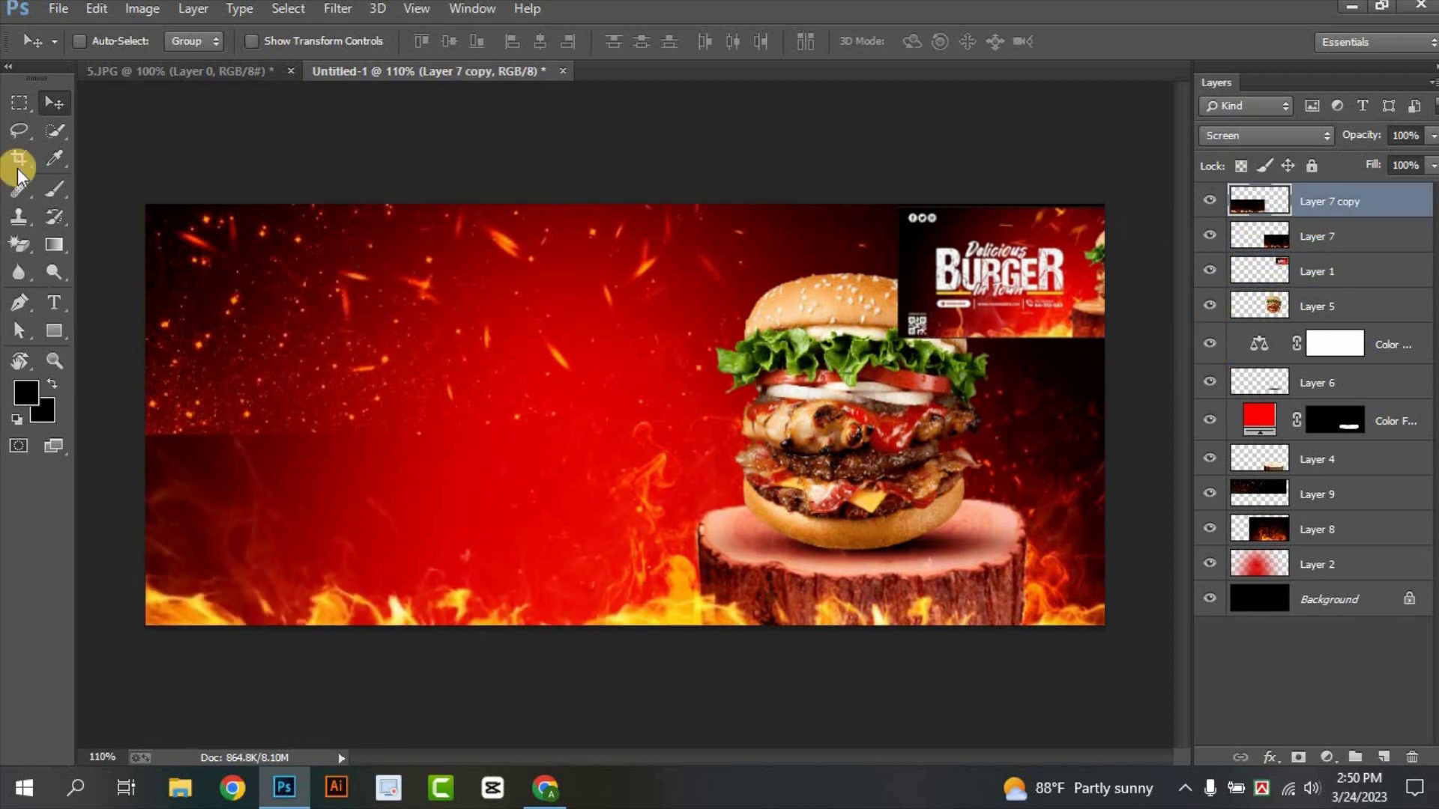
# - Soften the sparks layer's hard lower edge with a soft 400 px Eraser
pyautogui.click(245, 308)
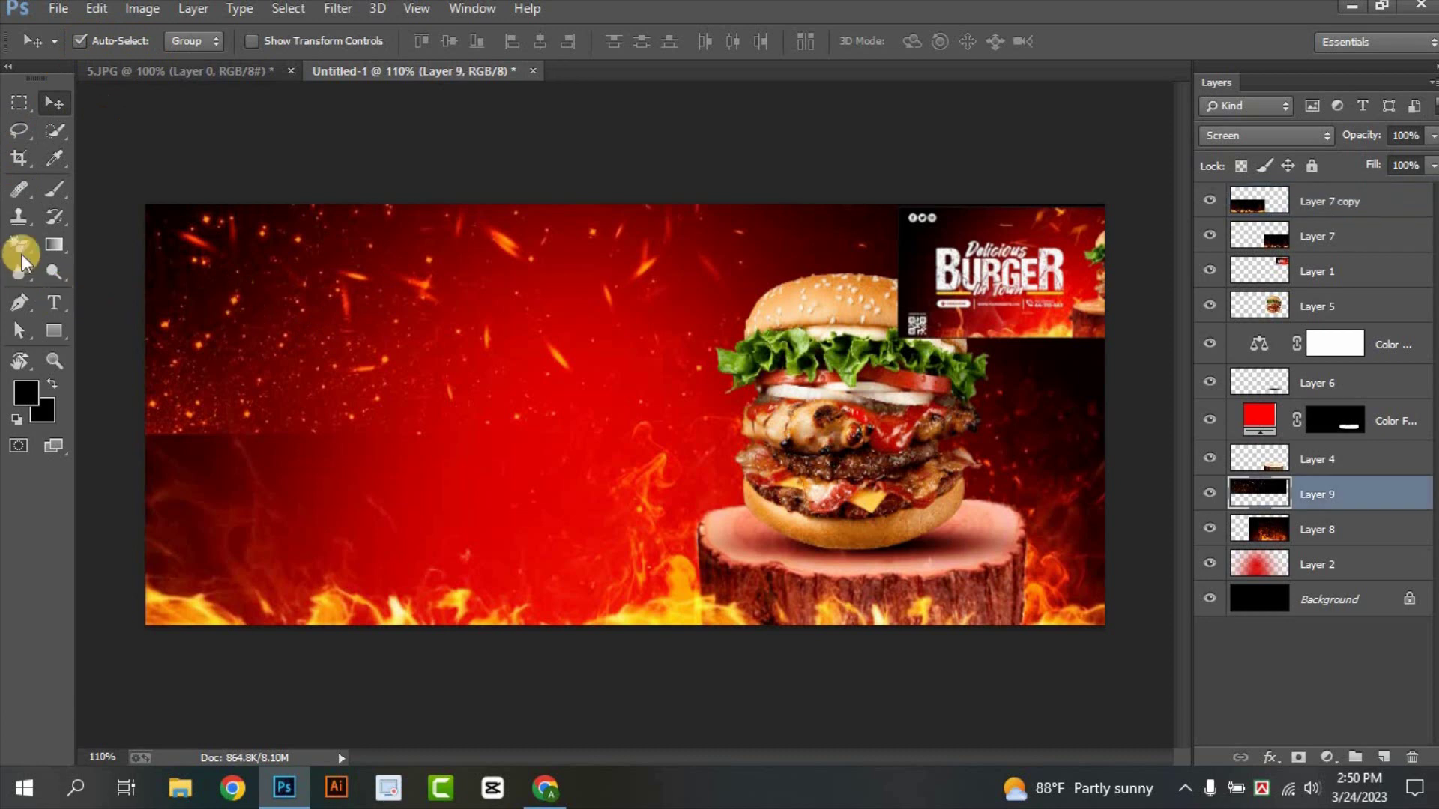
pyautogui.click(20, 245)
pyautogui.click(96, 242)
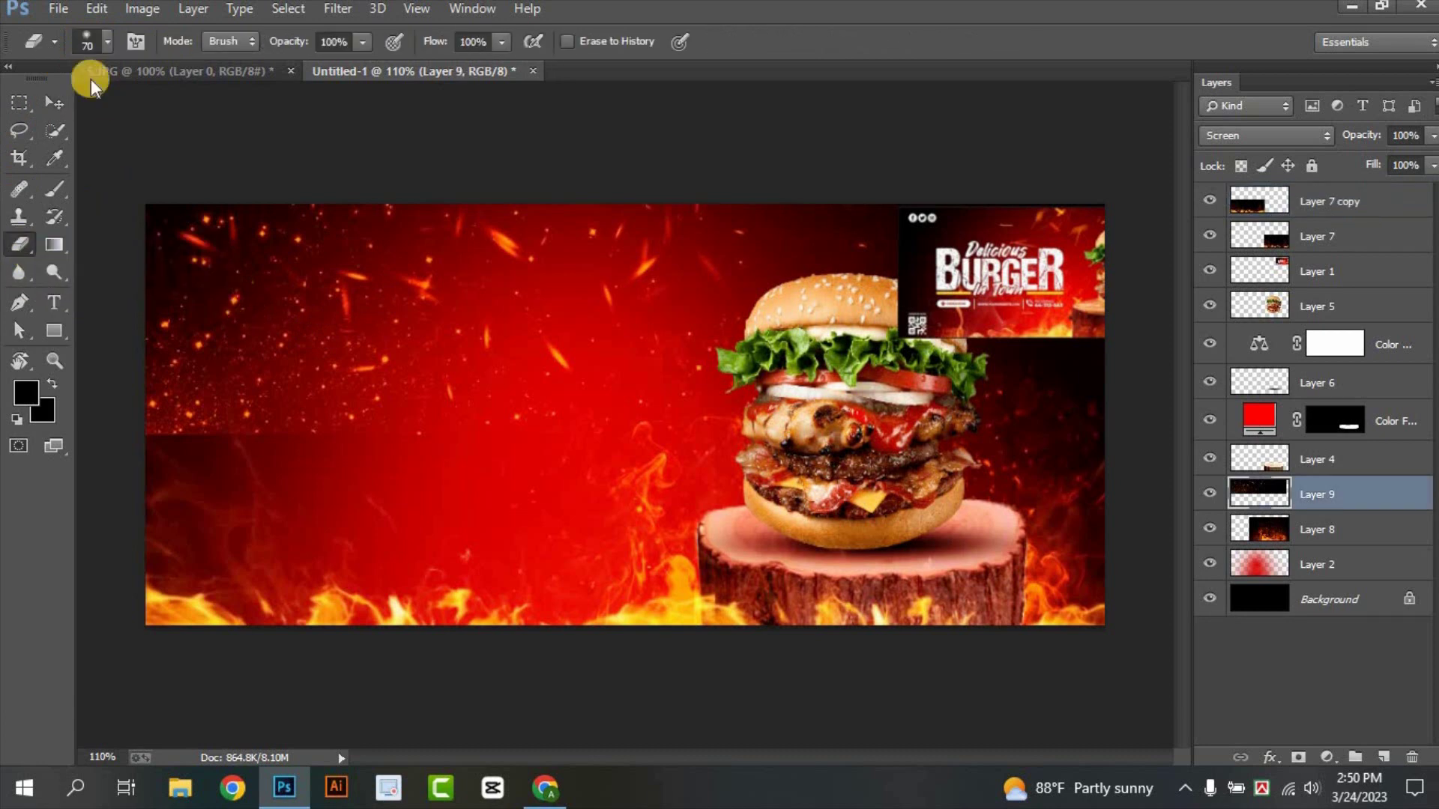
pyautogui.click(105, 41)
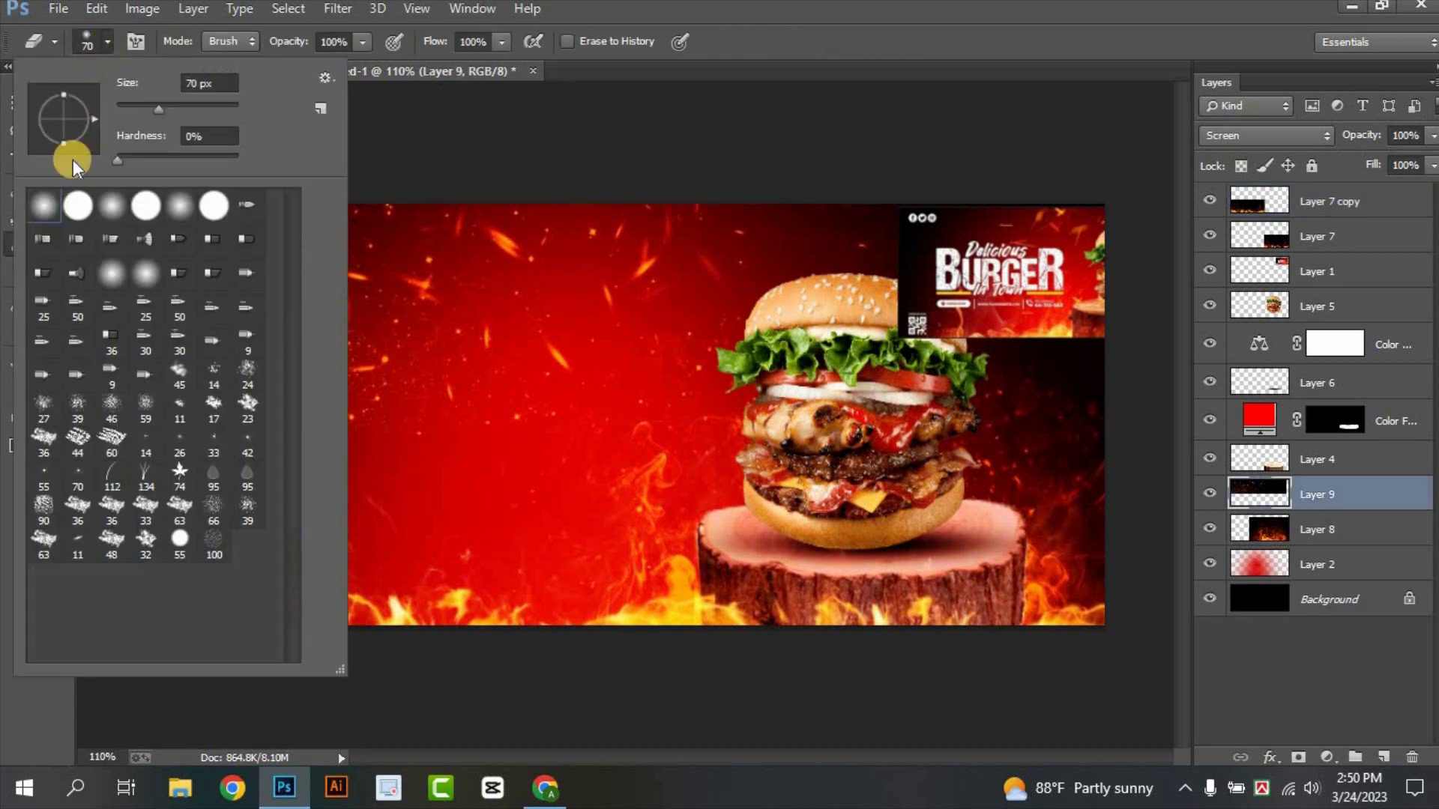
pyautogui.click(107, 43)
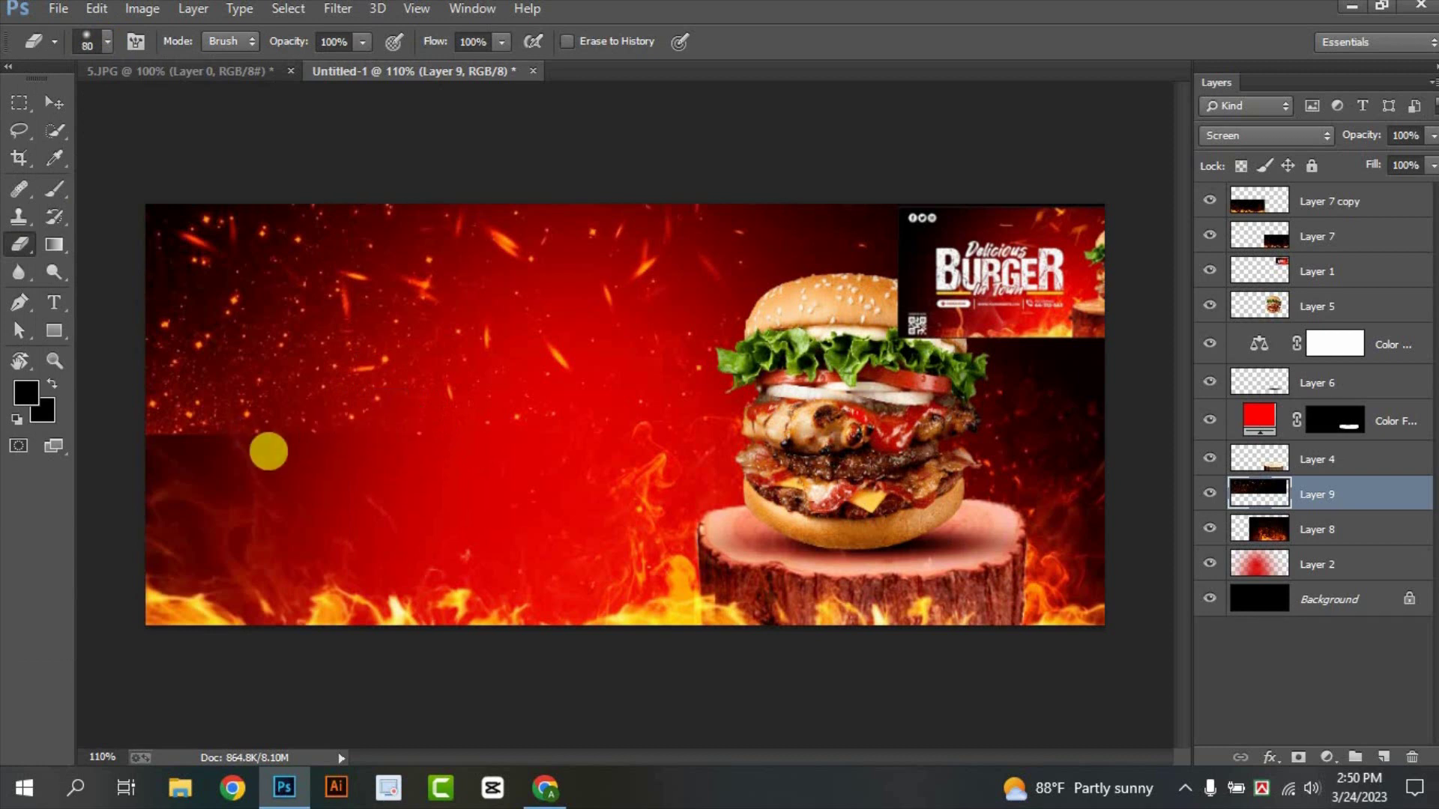
pyautogui.press(']')
pyautogui.press(']')
pyautogui.press(']')
pyautogui.press(']')
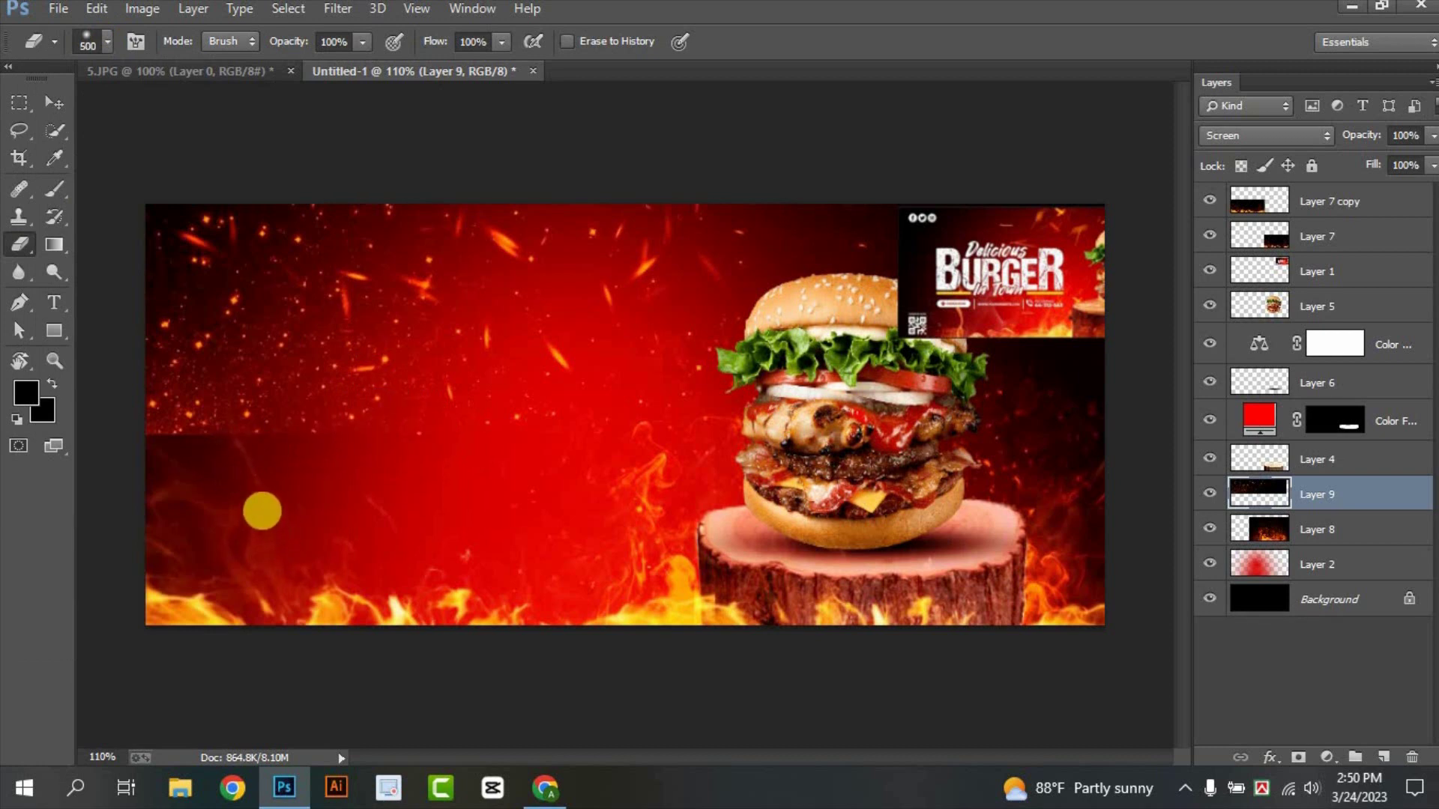
pyautogui.press('[')
pyautogui.moveTo(262, 511)
pyautogui.mouseDown()
pyautogui.moveTo(205, 510)
pyautogui.moveTo(191, 379)
pyautogui.moveTo(164, 470)
pyautogui.mouseUp()
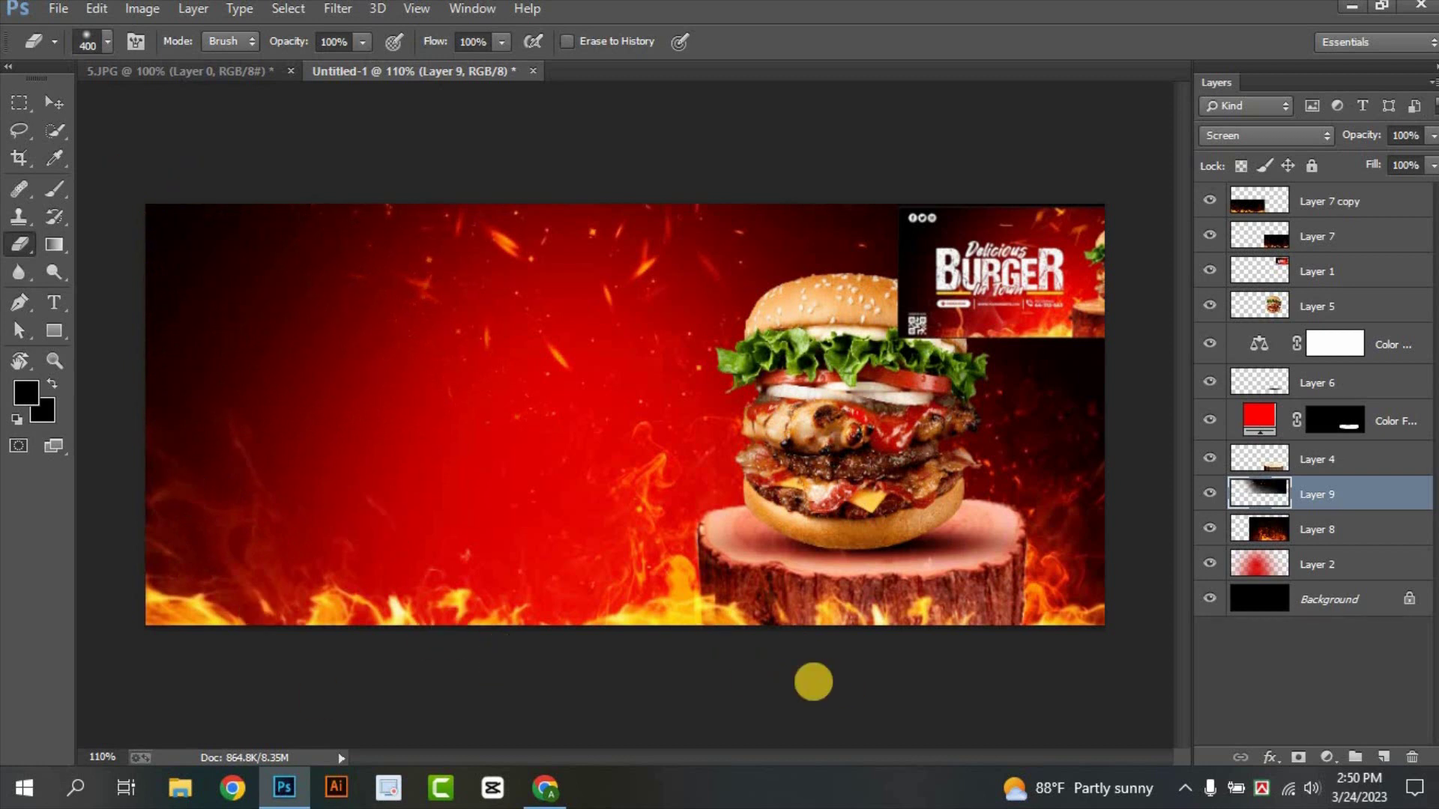
# - Drag Layer 1 to the top of the Layers panel and place the banner at the upper right
pyautogui.click(53, 97)
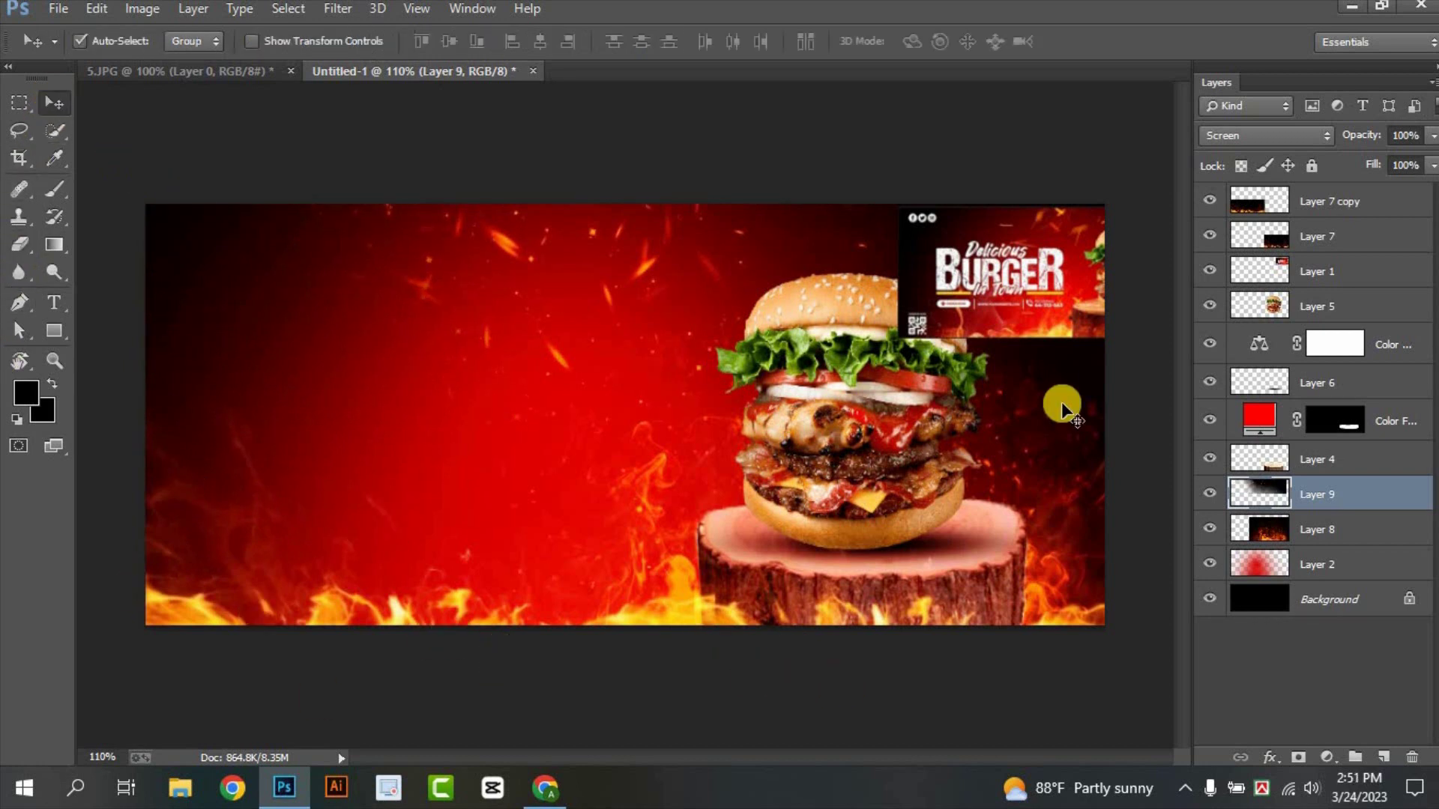
pyautogui.click(1064, 284)
pyautogui.moveTo(1062, 279); pyautogui.dragTo(406, 343)
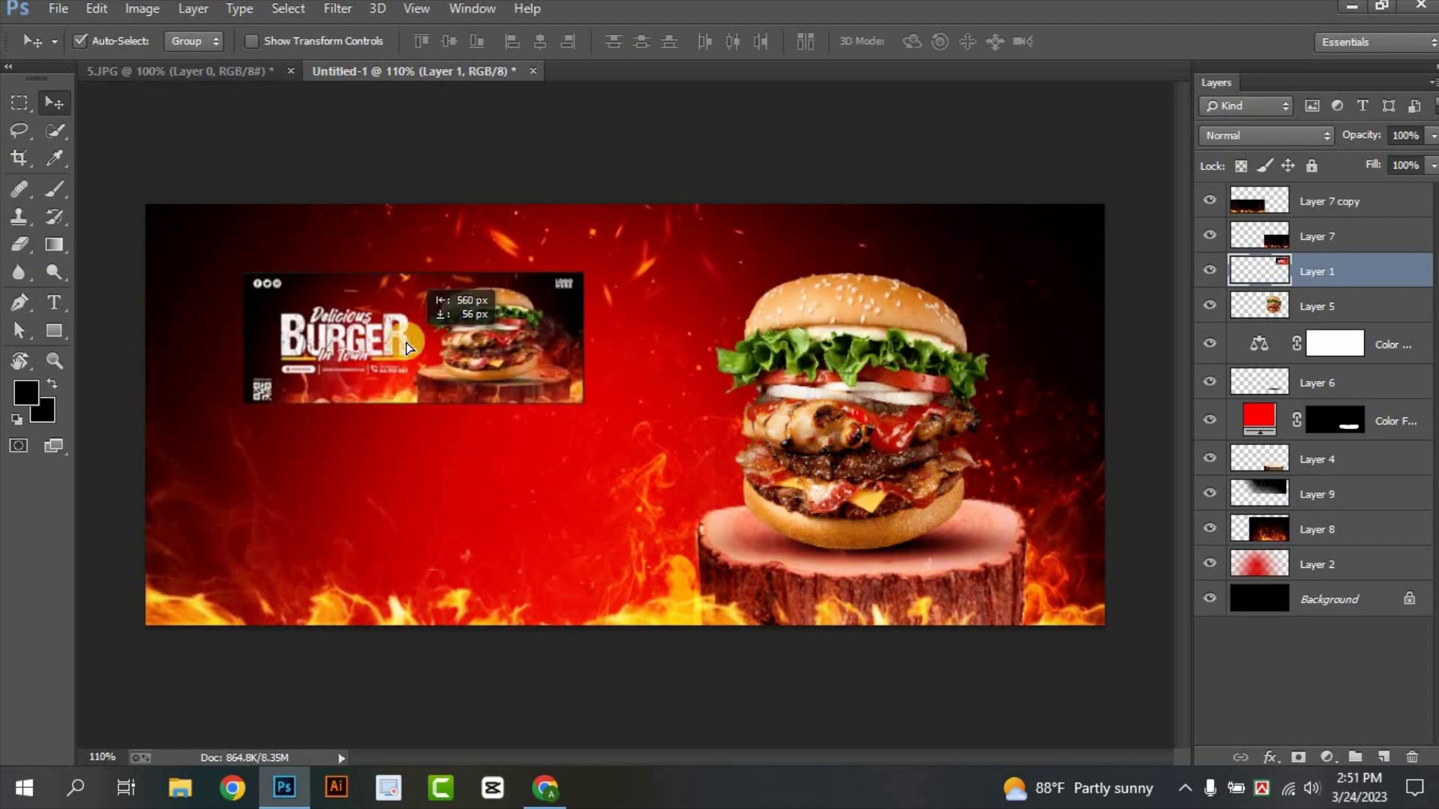
pyautogui.moveTo(353, 384)
pyautogui.mouseDown()
pyautogui.moveTo(404, 420)
pyautogui.moveTo(774, 329)
pyautogui.mouseUp()
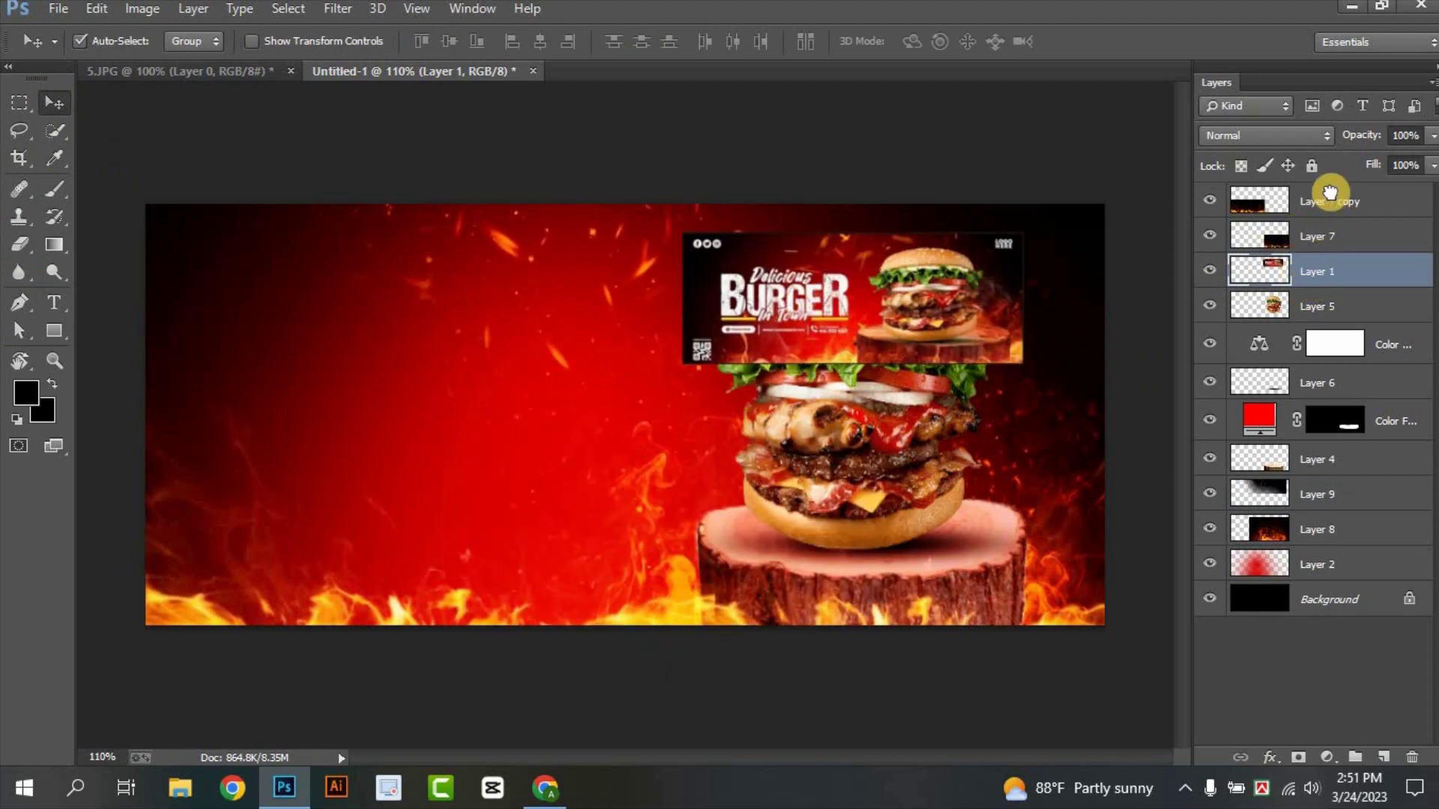
pyautogui.moveTo(1317, 277); pyautogui.dragTo(1316, 189)
pyautogui.moveTo(839, 296)
pyautogui.mouseDown()
pyautogui.moveTo(911, 321)
pyautogui.moveTo(860, 296)
pyautogui.mouseUp()
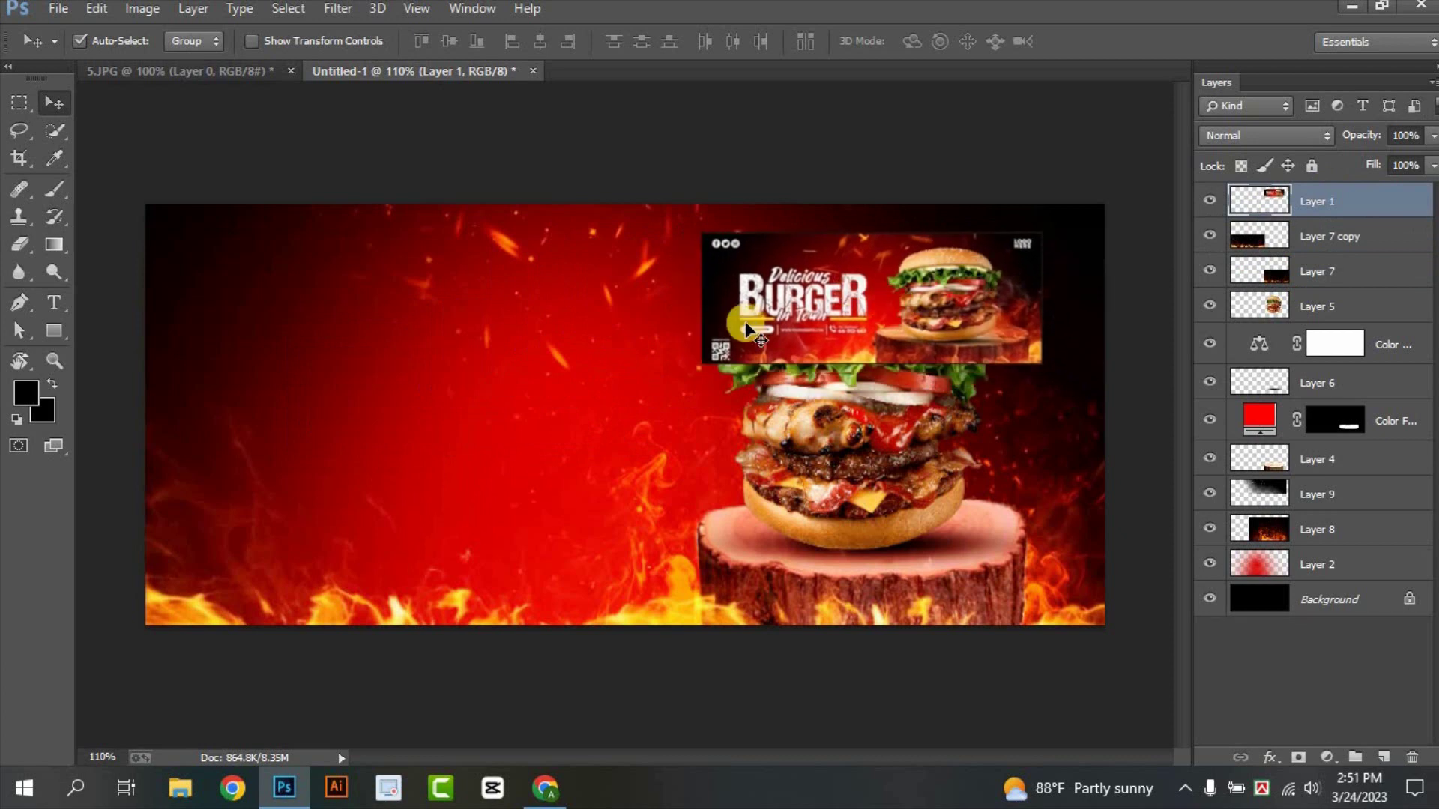
pyautogui.scroll(1, 556, 636)
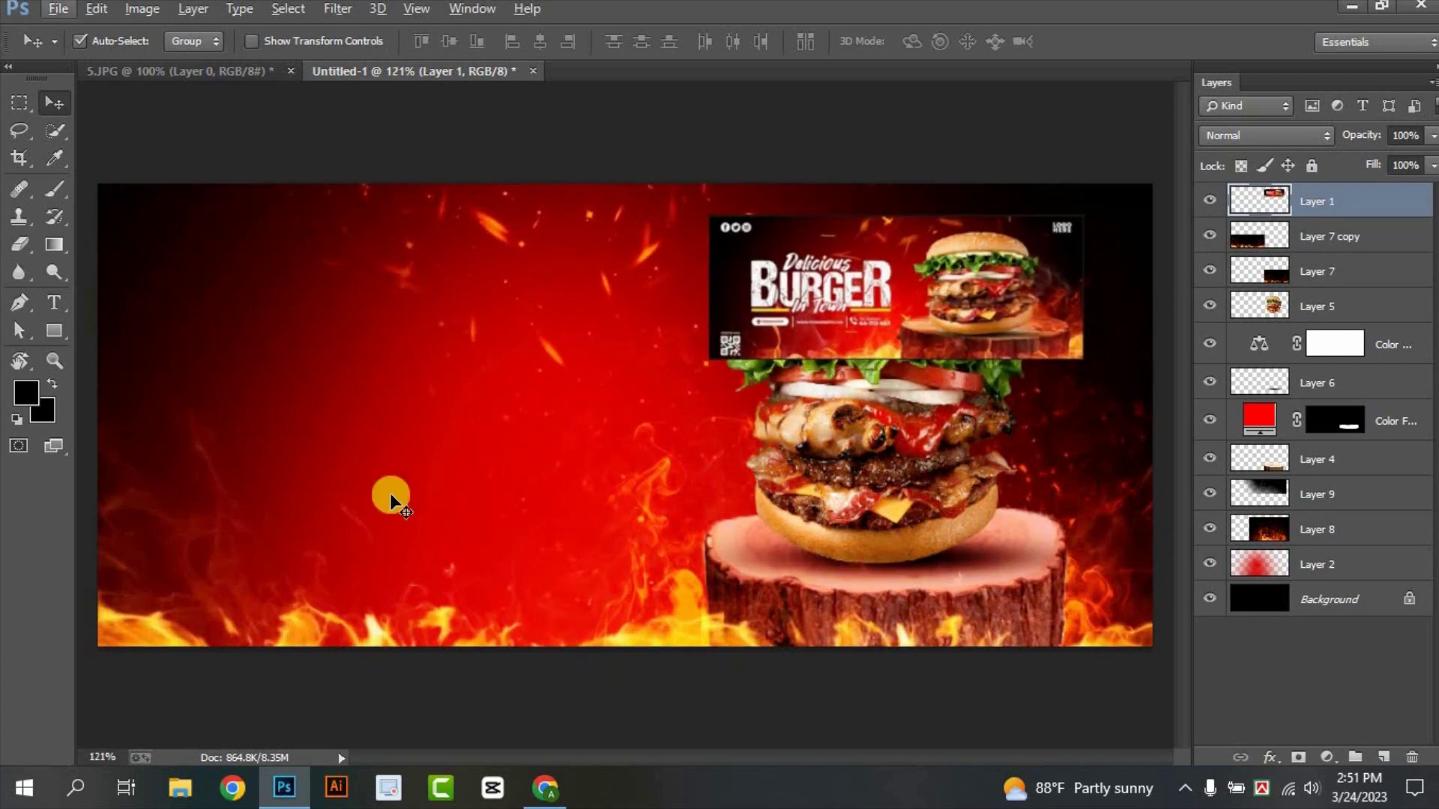
pyautogui.scroll(-1, 361, 411)
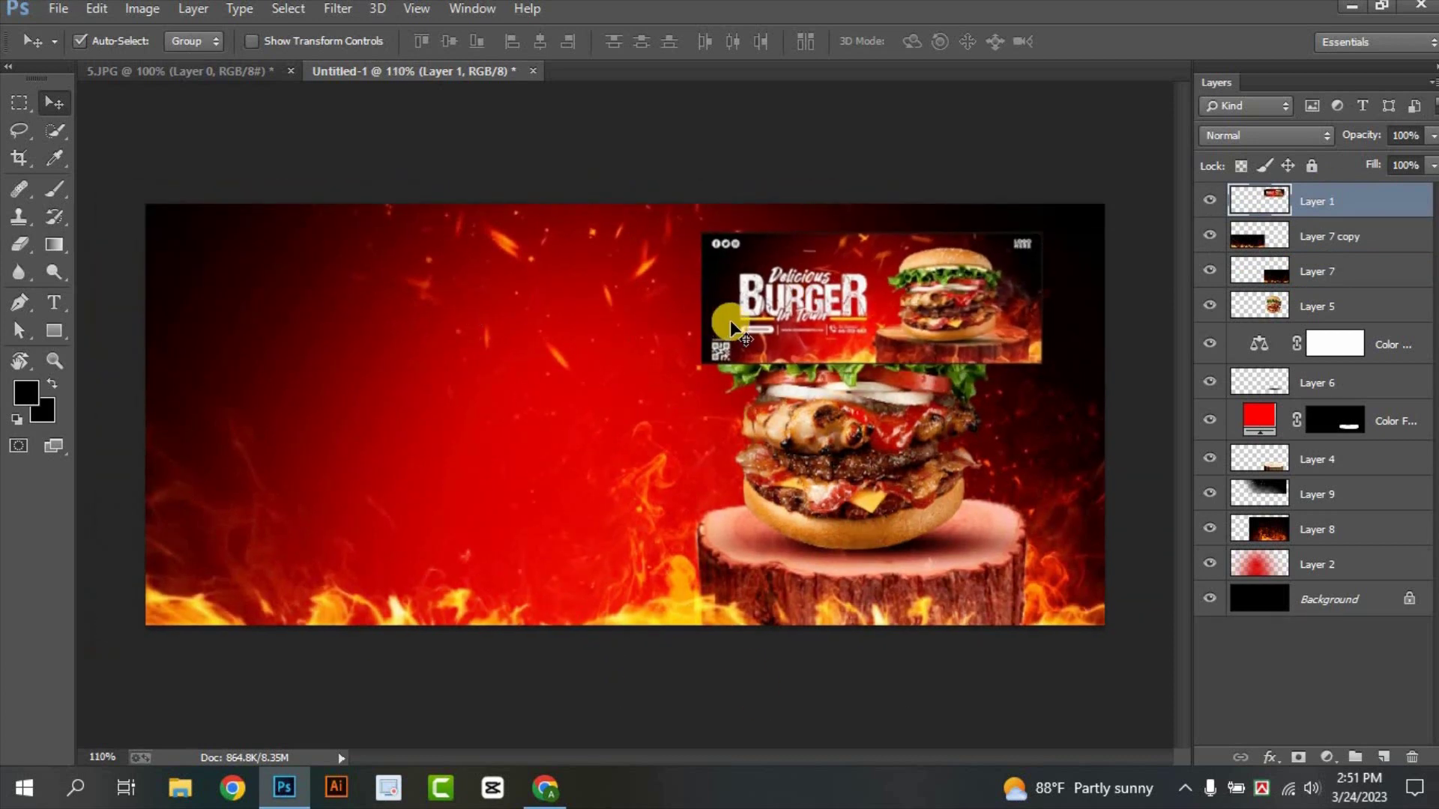
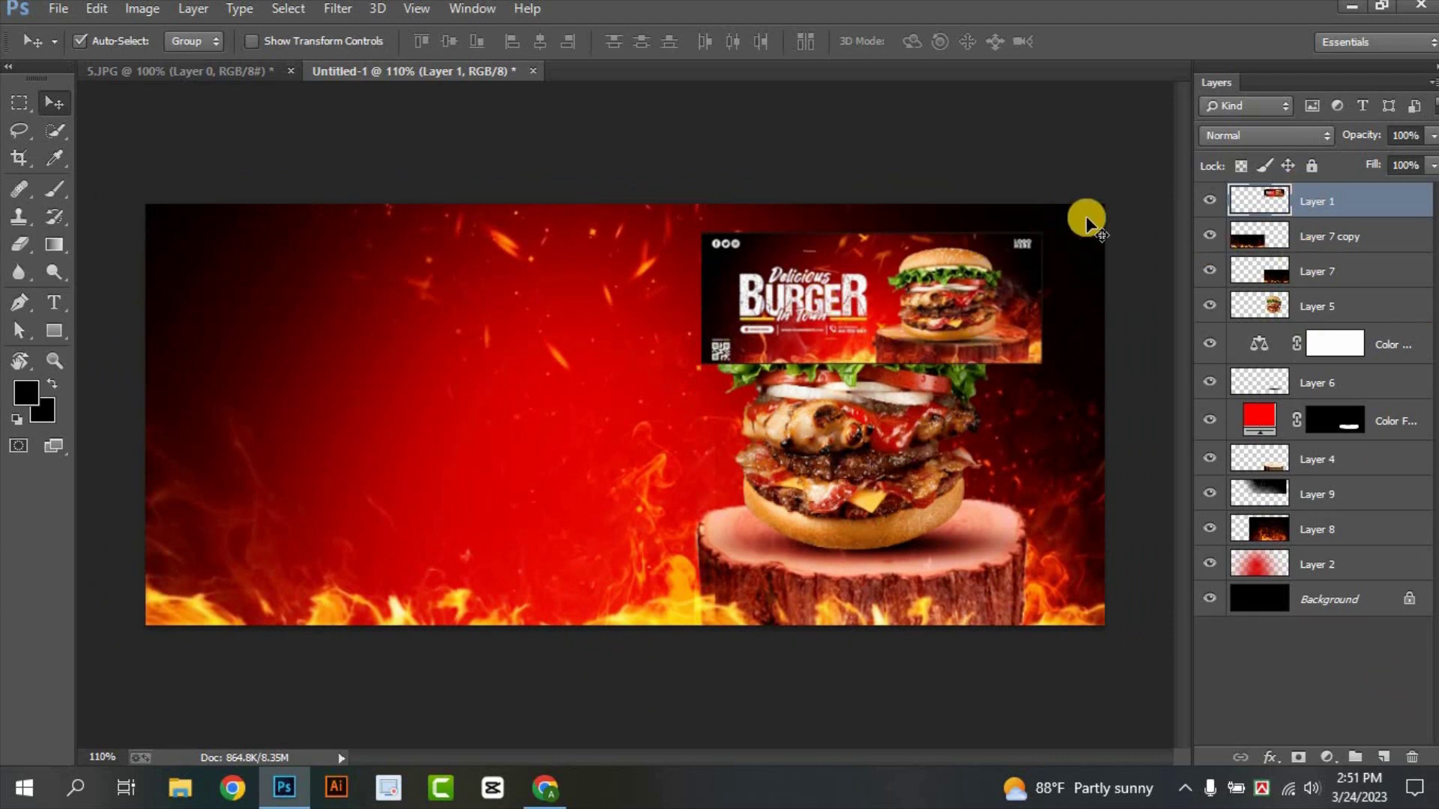
# - Unlock the Background, then group Layer 7 copy through Layer 0 into a group named BG
pyautogui.click(1291, 246)
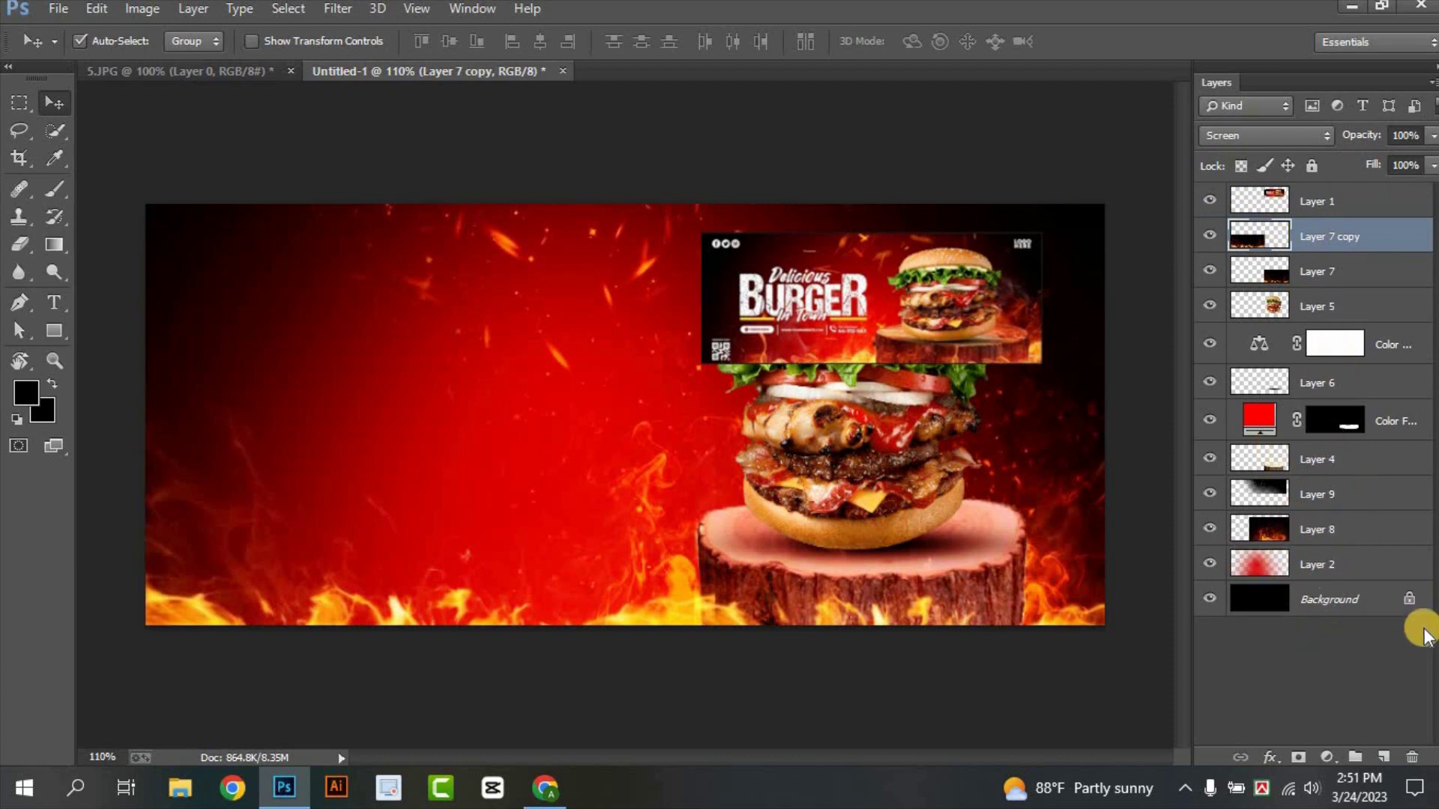
pyautogui.doubleClick(1355, 598)
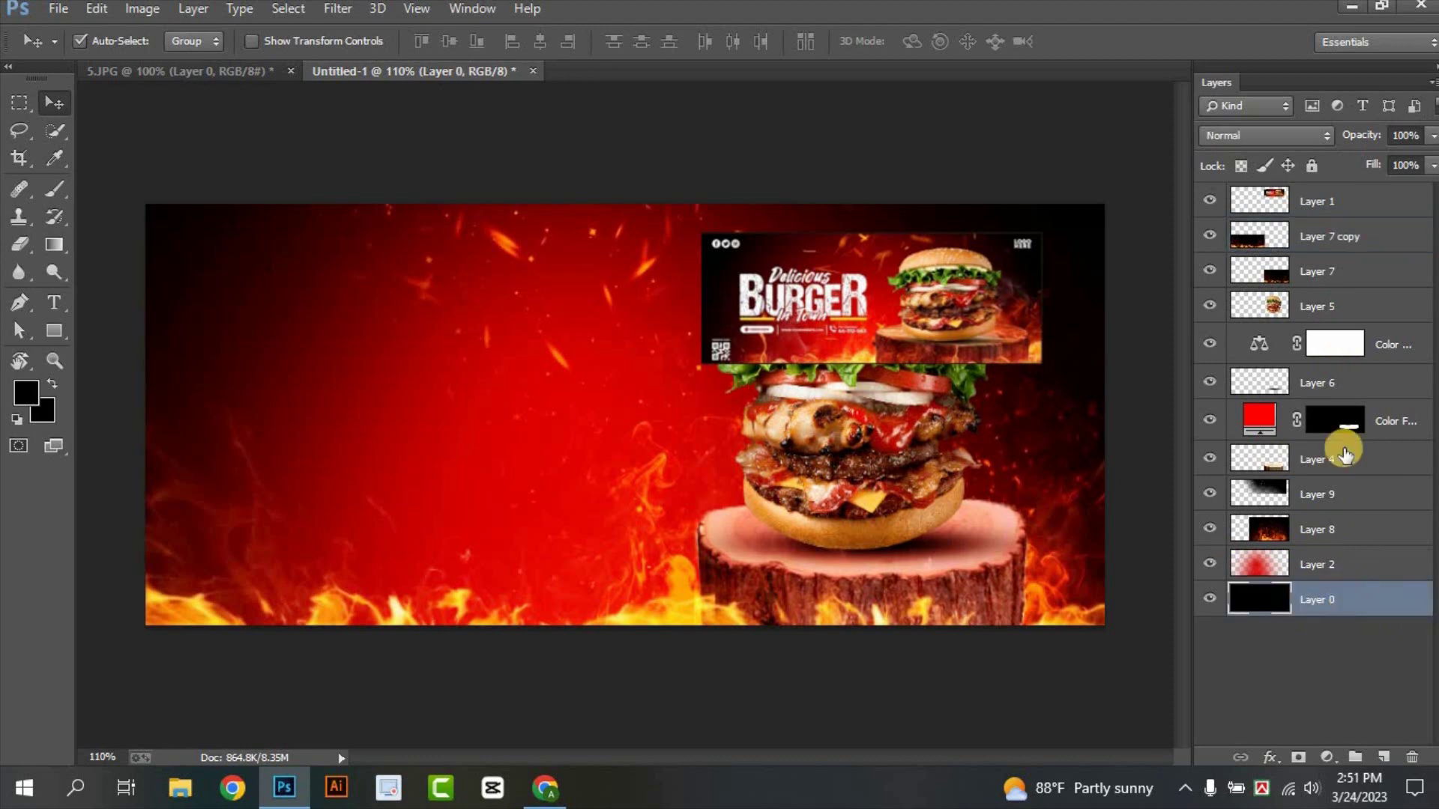
pyautogui.keyDown('shift'); pyautogui.click(1318, 237); pyautogui.keyUp('shift')
pyautogui.rightClick(1311, 237)
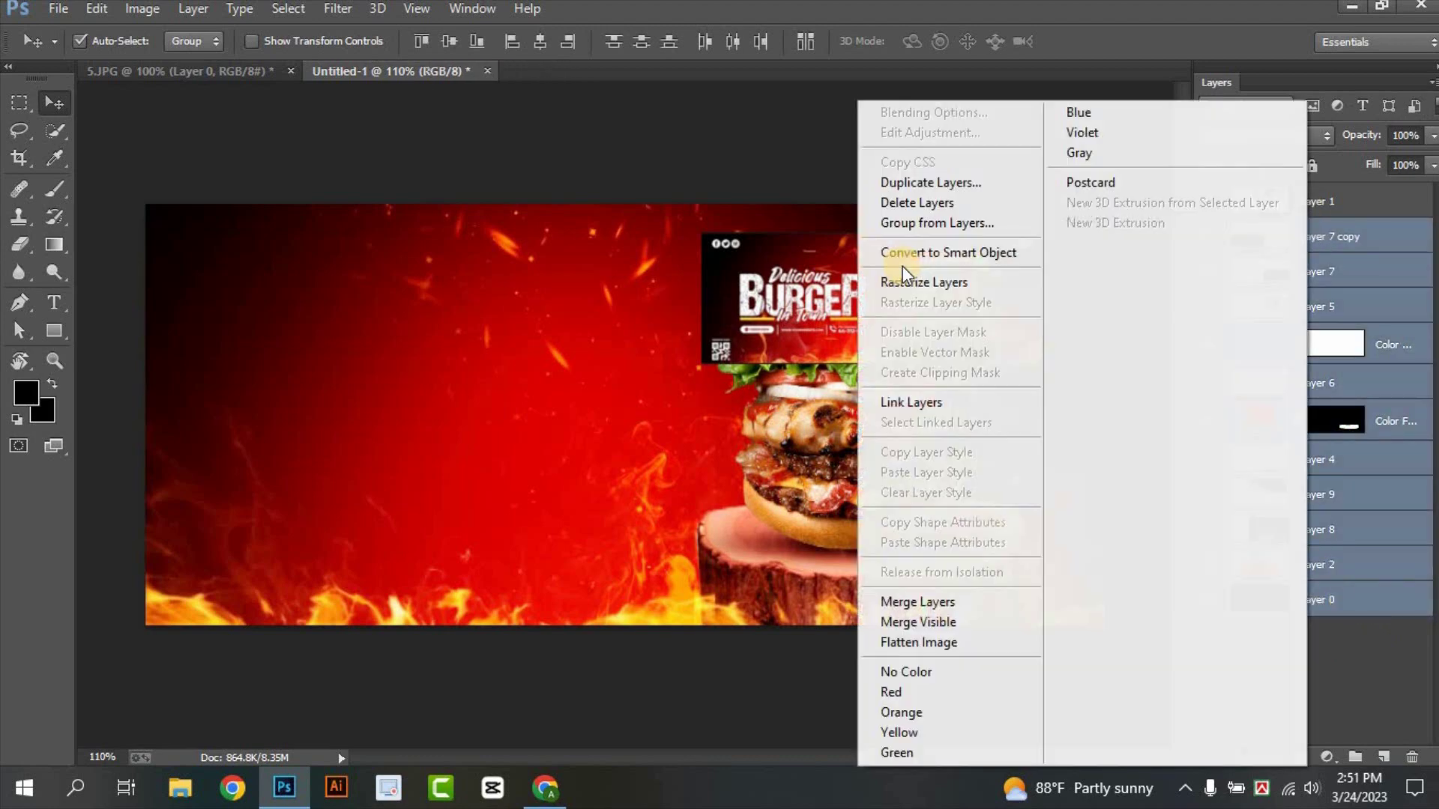
pyautogui.click(908, 228)
pyautogui.write('BG')
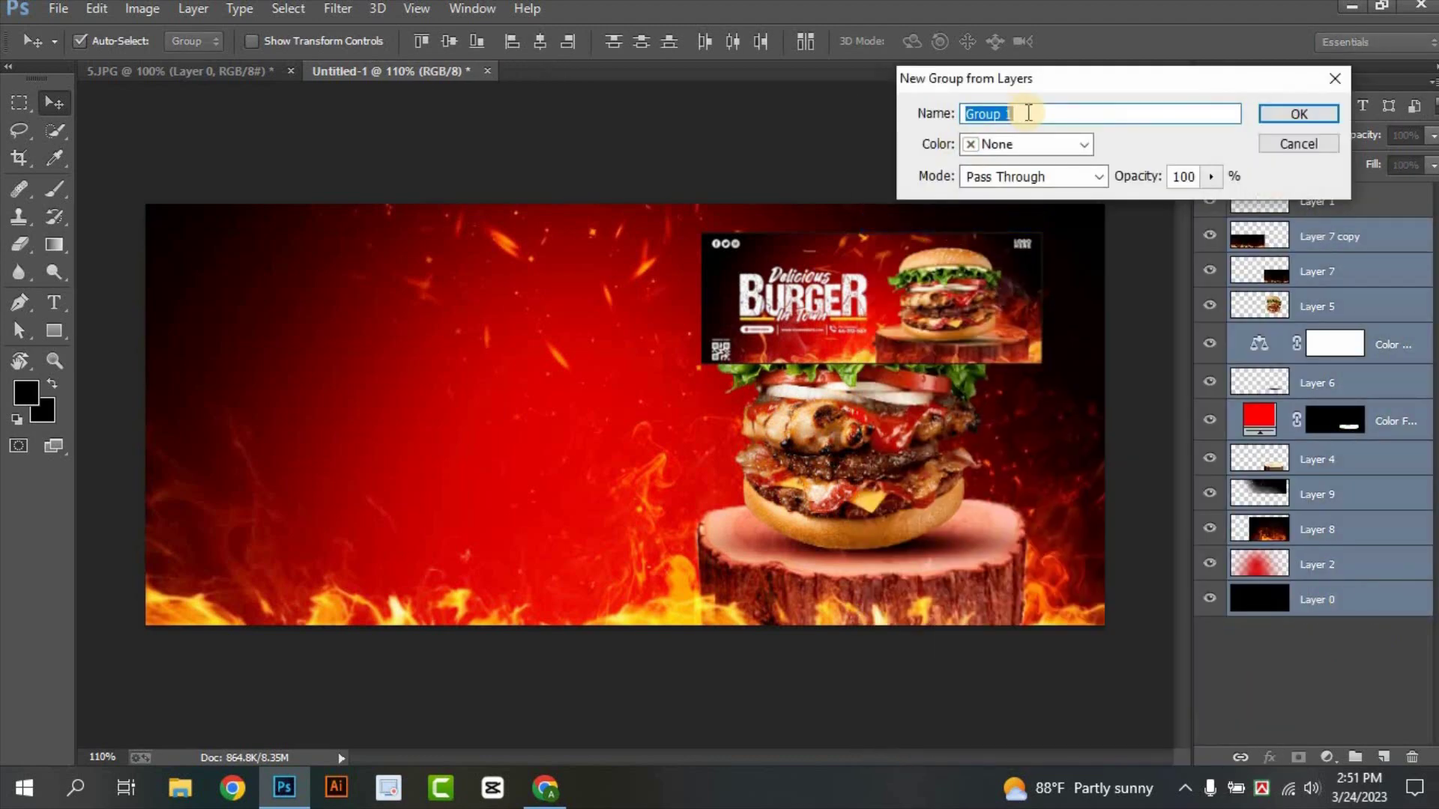
pyautogui.click(1291, 117)
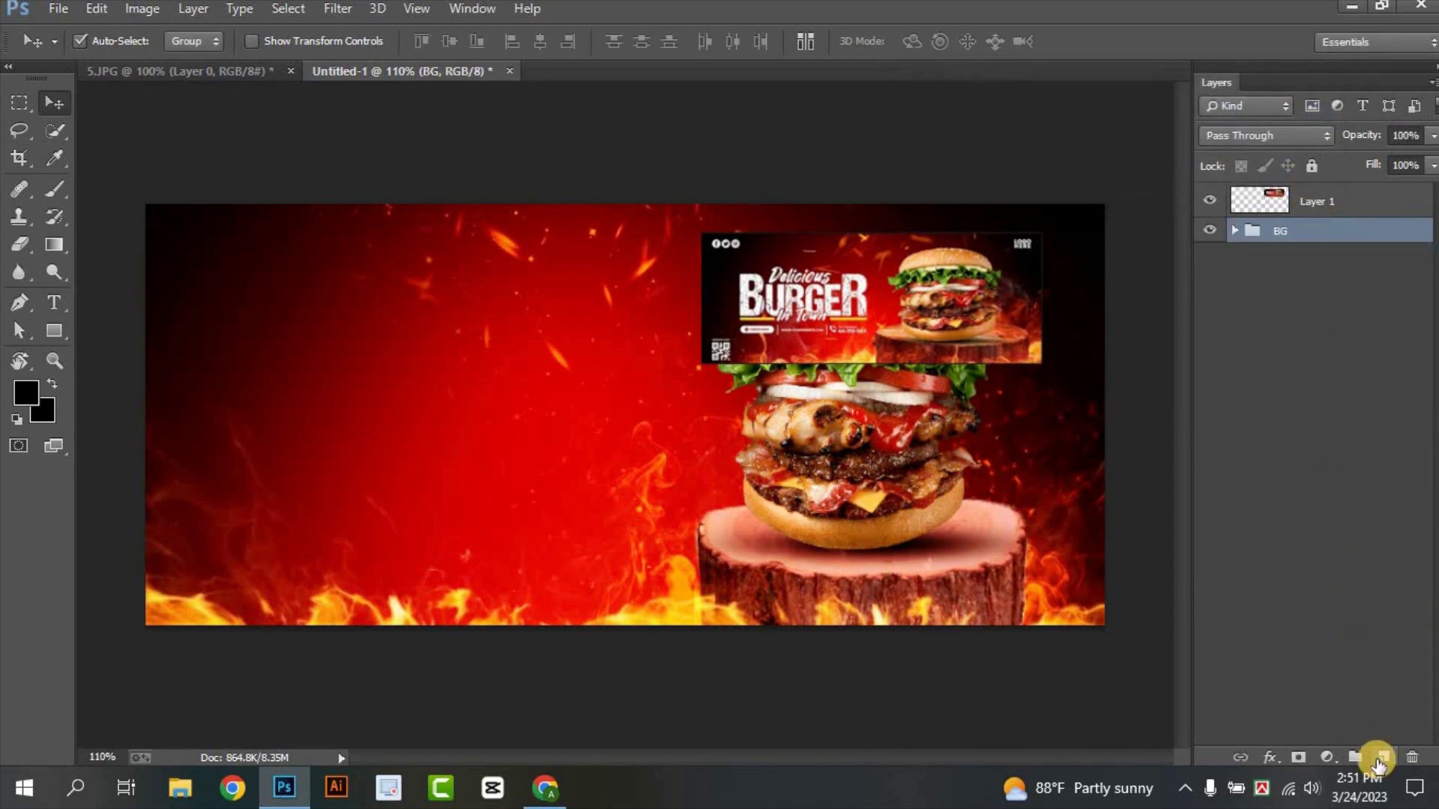
# - Add a new layer and type BURGER on the left-centre of the banner
pyautogui.click(1385, 758)
pyautogui.click(60, 300)
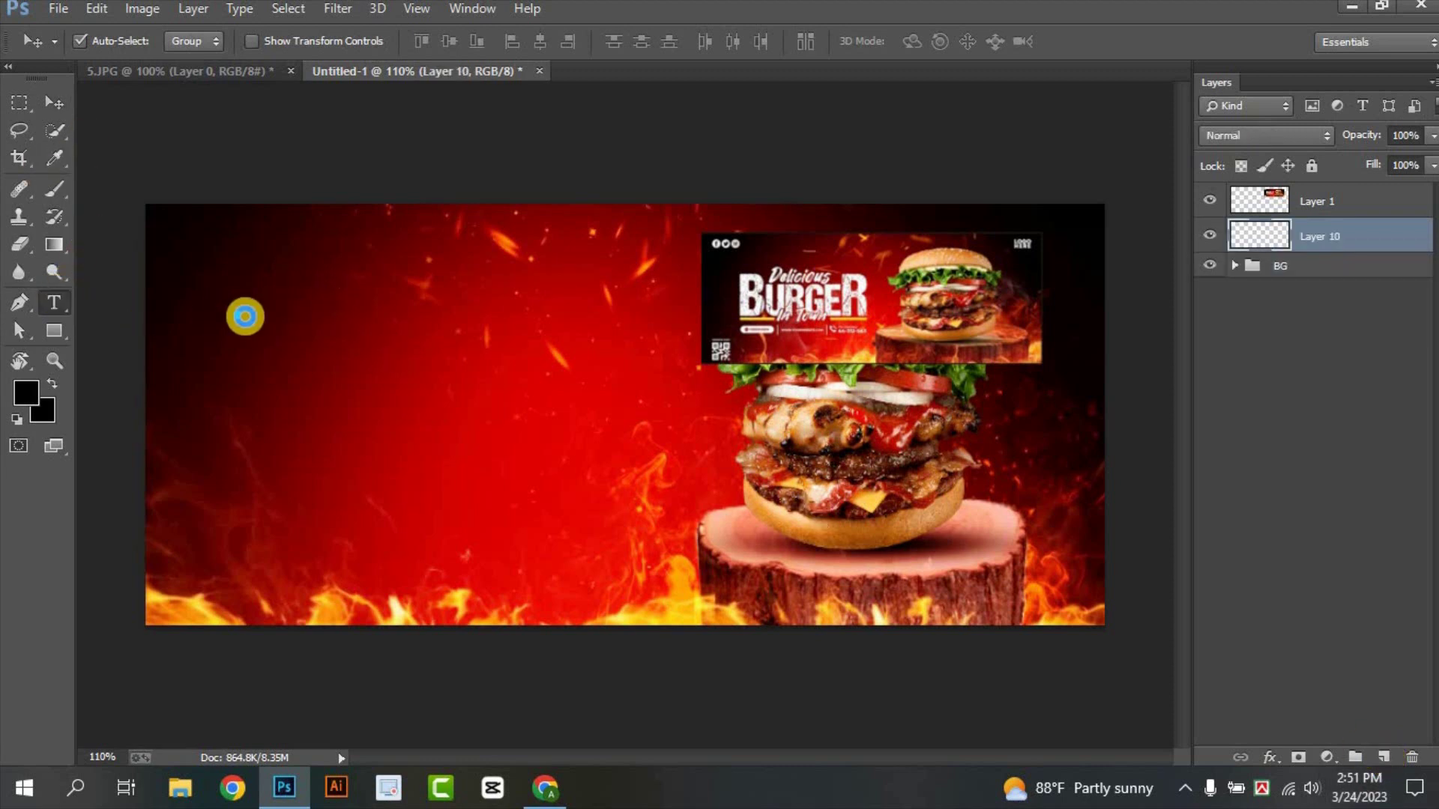
pyautogui.click(294, 395)
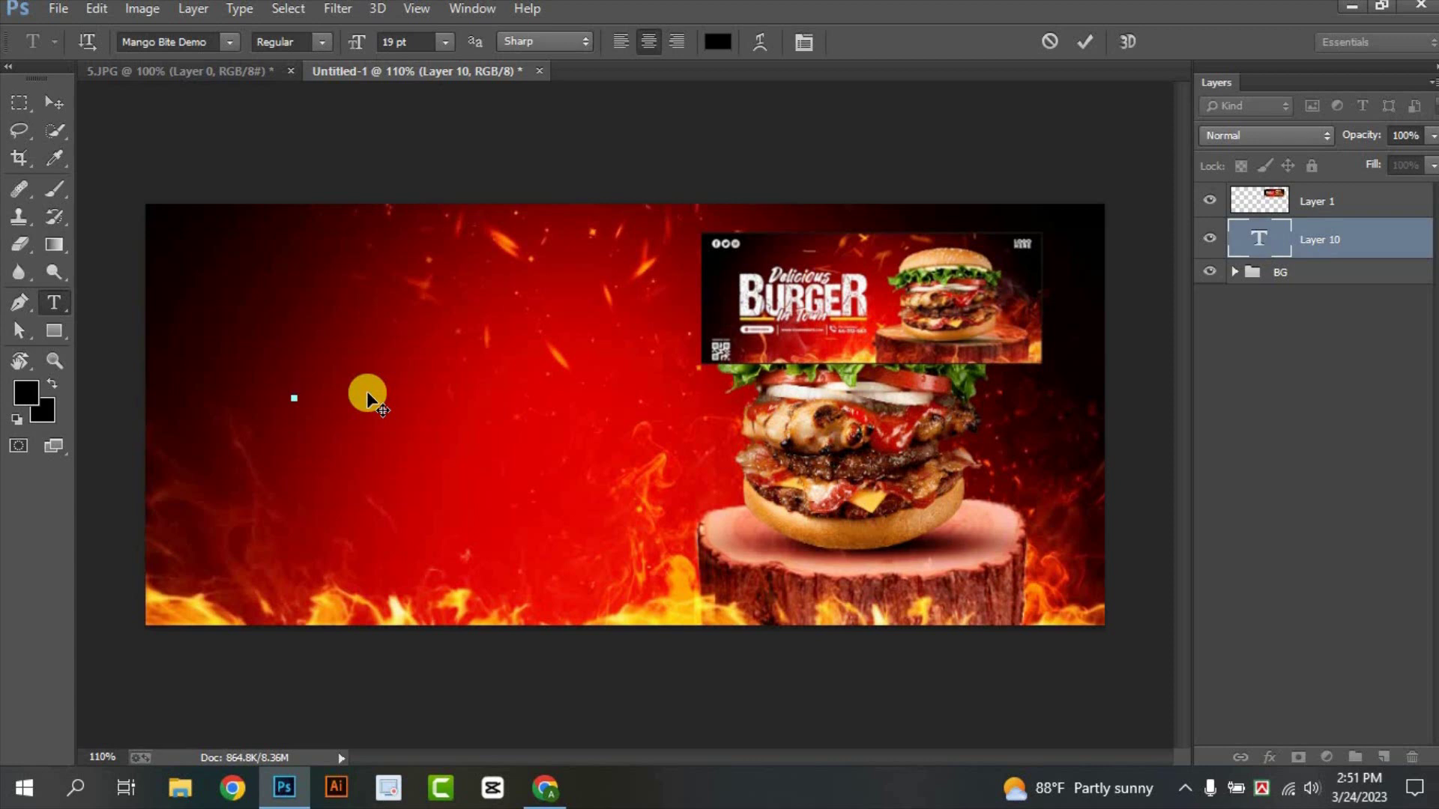
pyautogui.write('B')
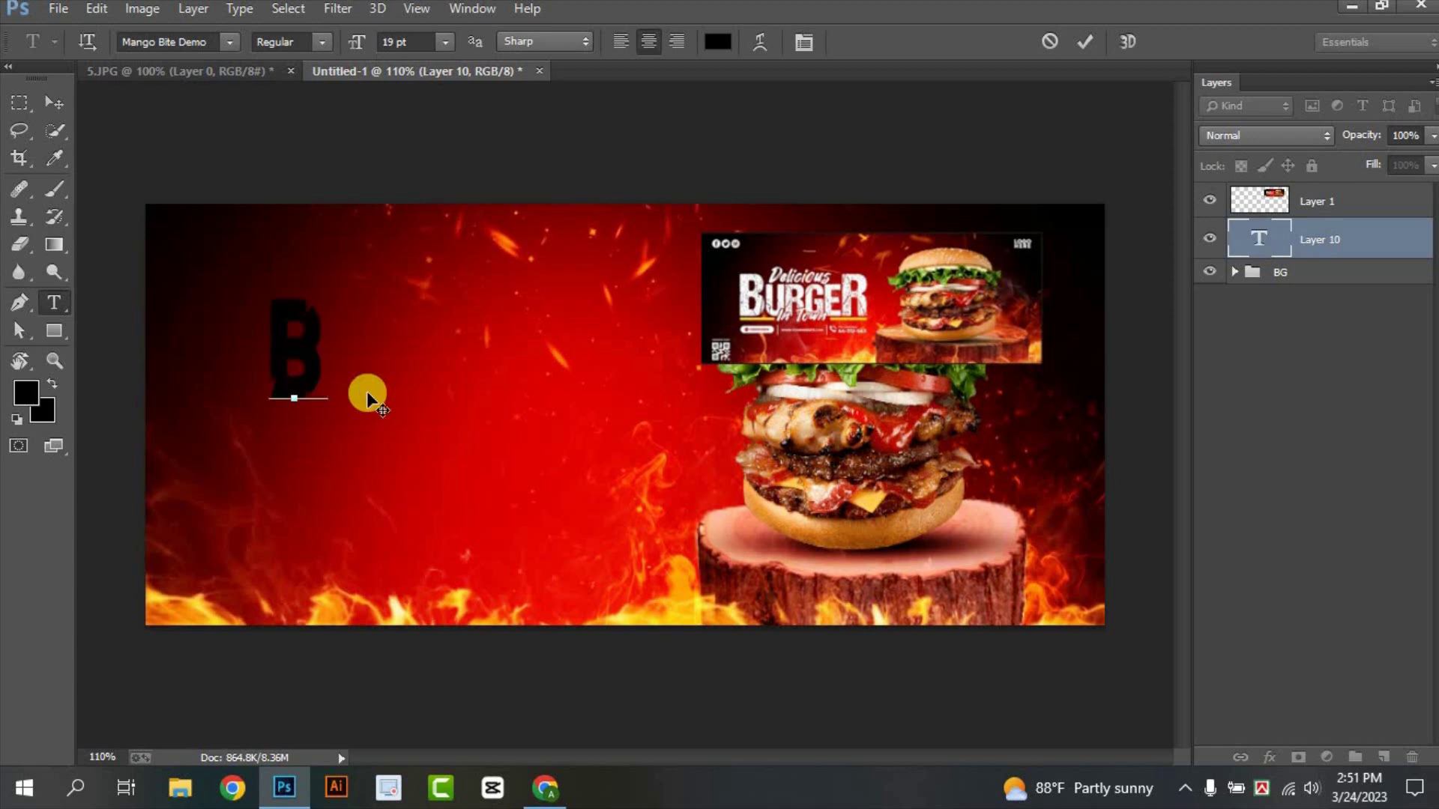
pyautogui.write('URGE')
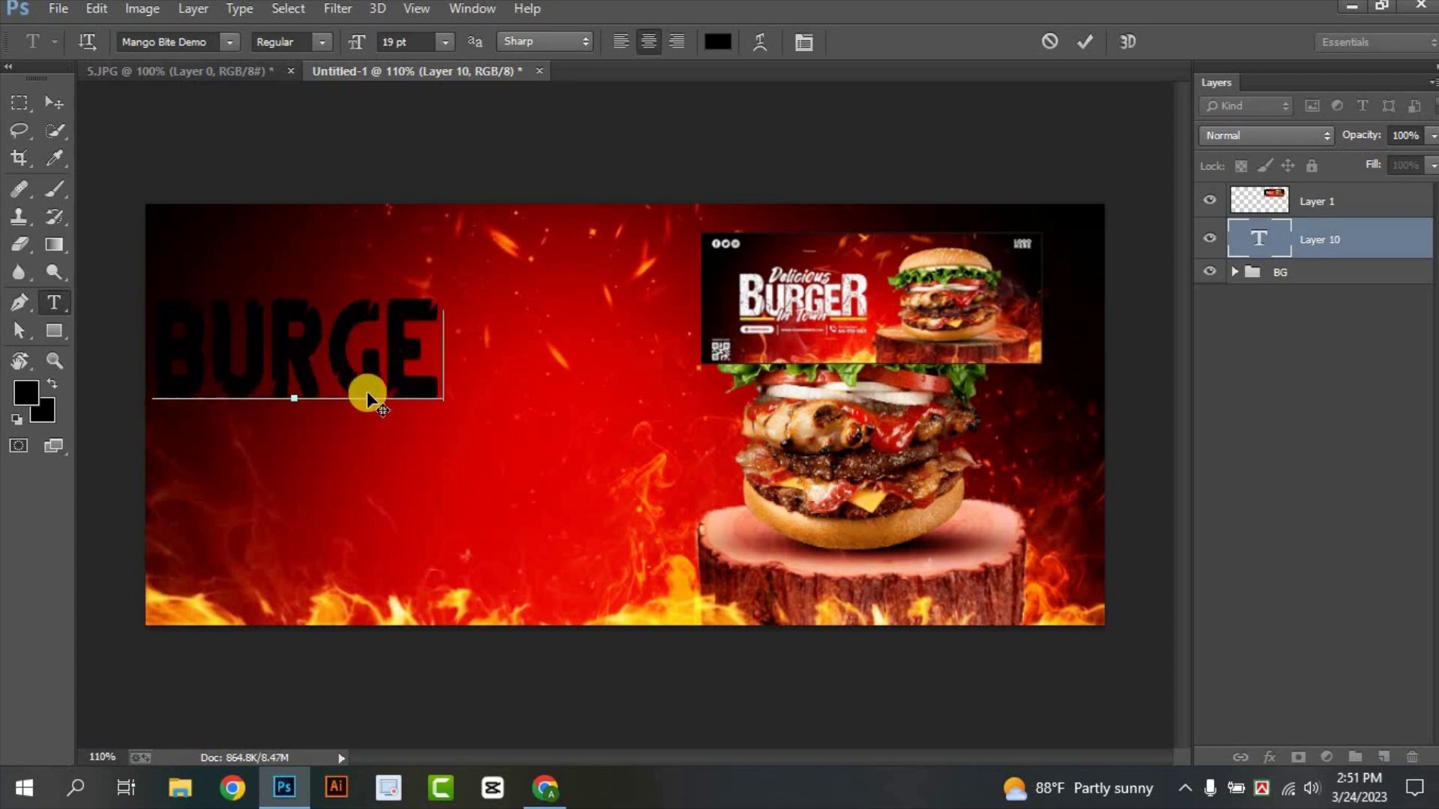
pyautogui.write('R')
pyautogui.moveTo(420, 474); pyautogui.dragTo(493, 501)
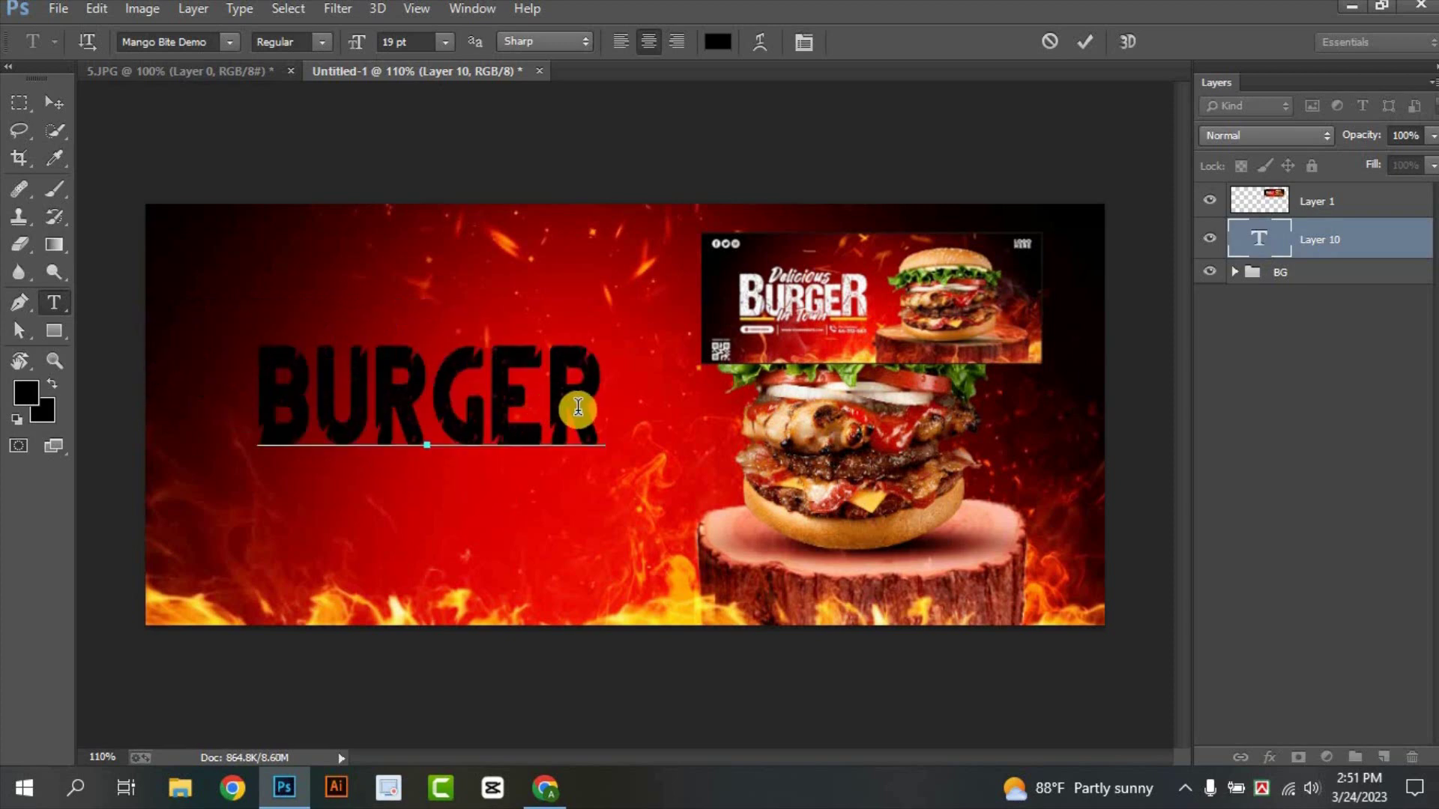
# - Make the BURGER text white
pyautogui.hotkey('ctrl', 'a')
pyautogui.click(716, 41)
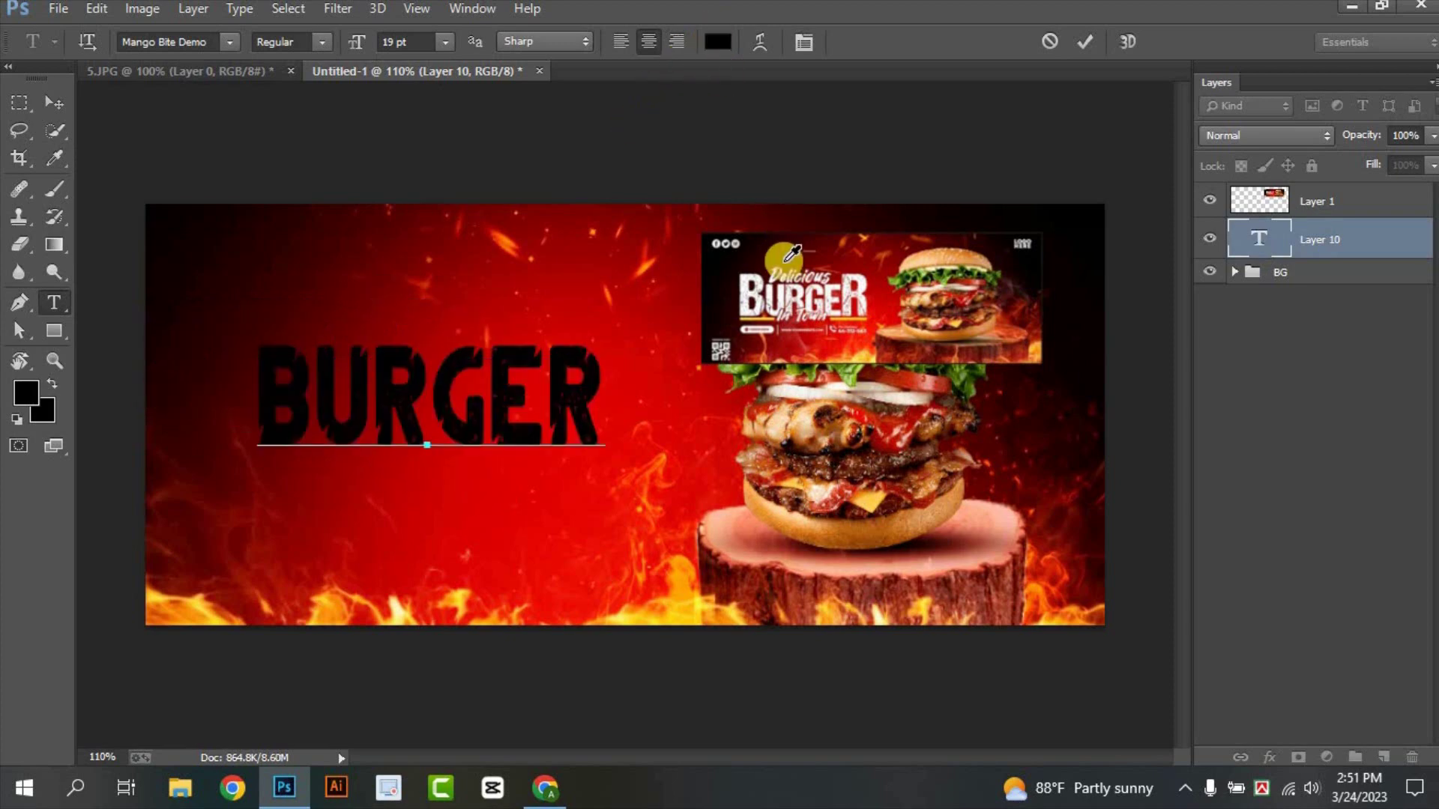
pyautogui.click(776, 273)
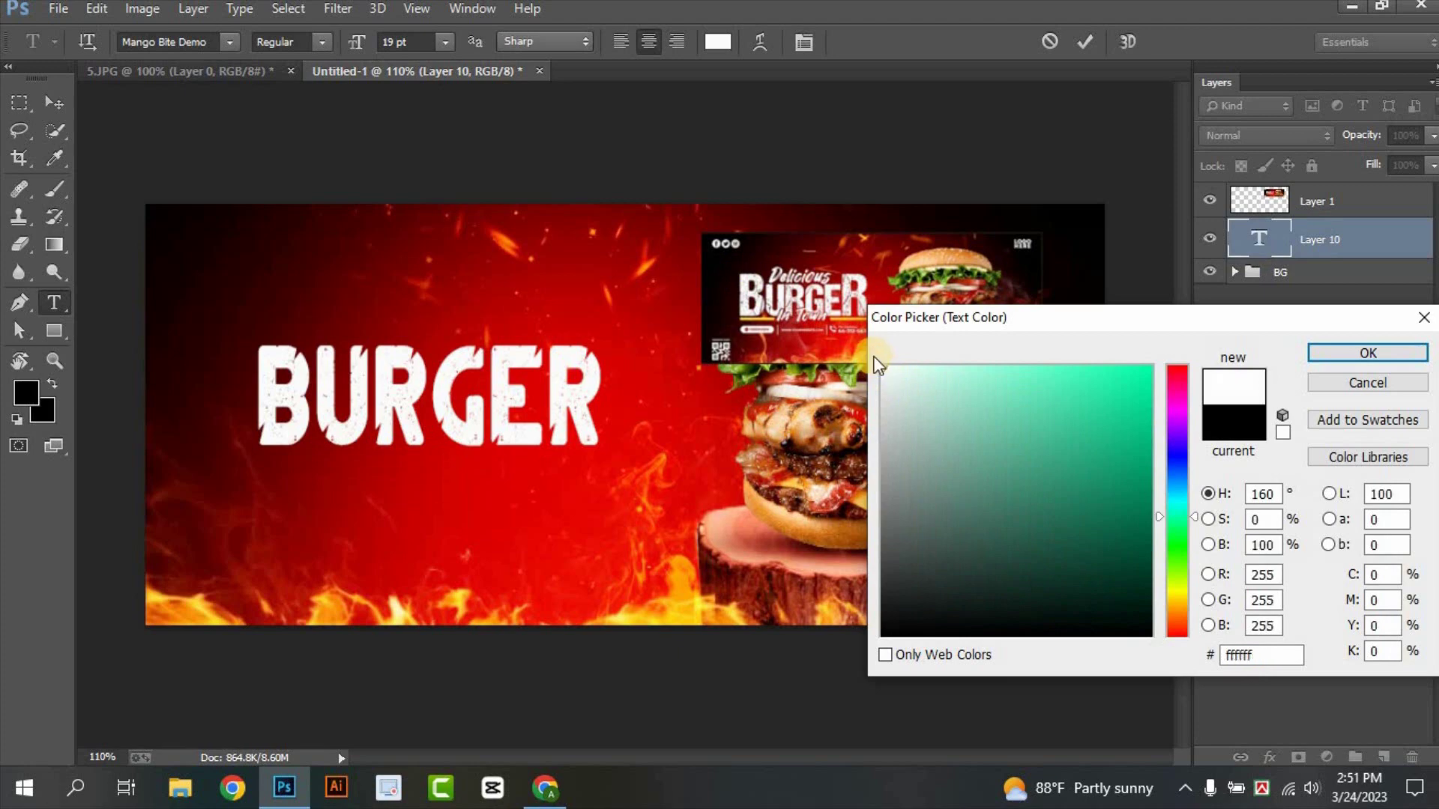
pyautogui.click(1324, 360)
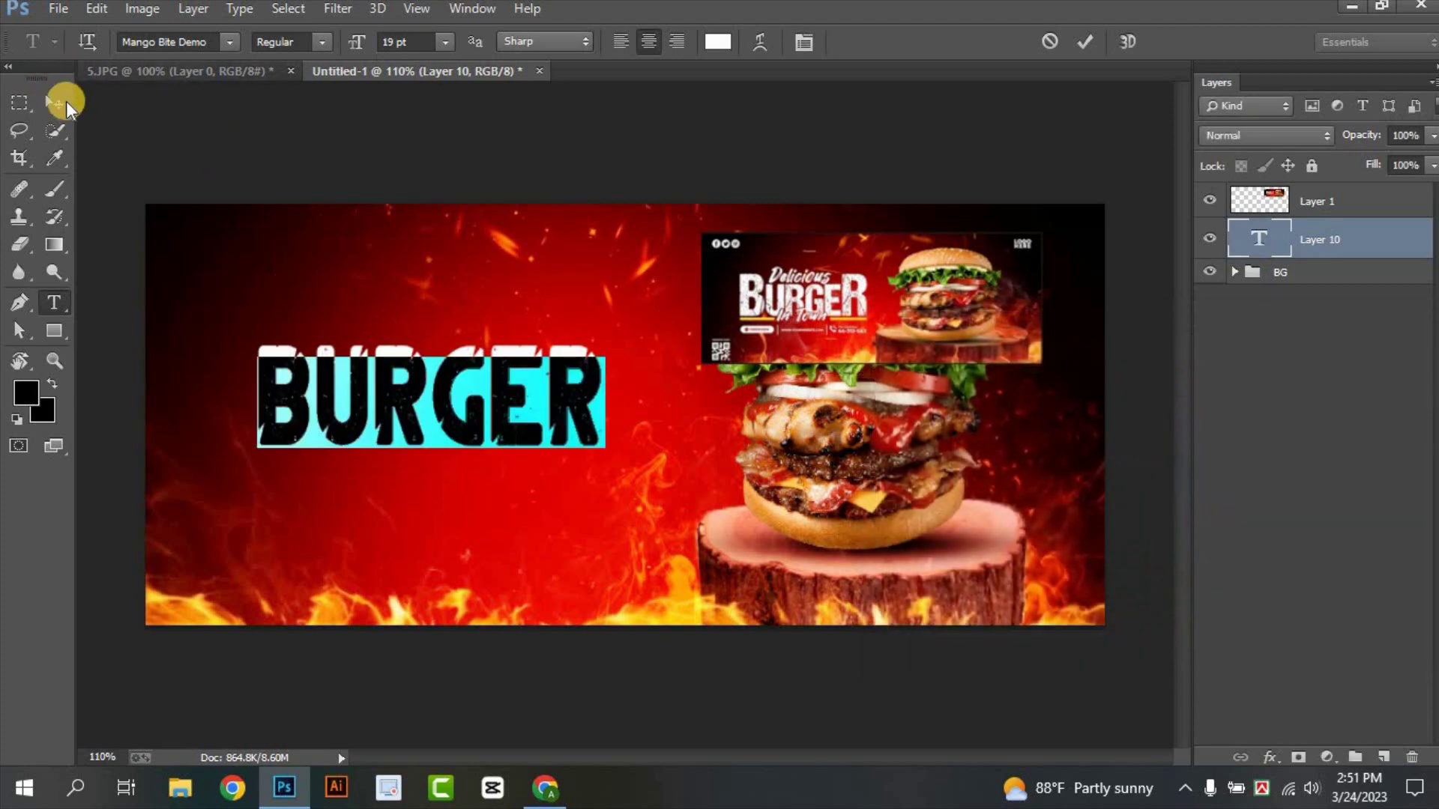
# - Shrink the middle letters URG to 16 pt and commit the text
pyautogui.click(323, 384)
pyautogui.doubleClick(510, 401)
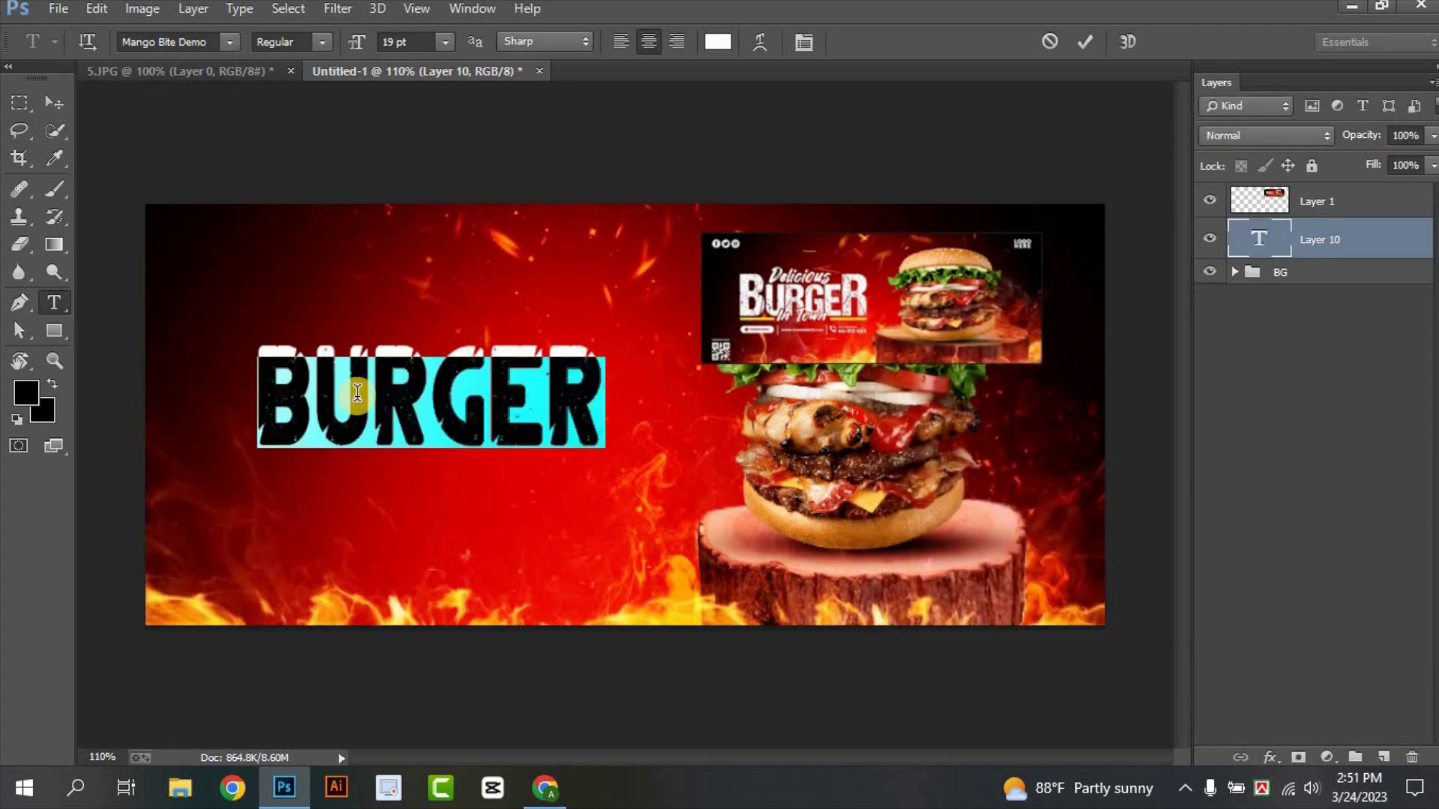
pyautogui.click(491, 397)
pyautogui.moveTo(342, 392); pyautogui.dragTo(545, 403)
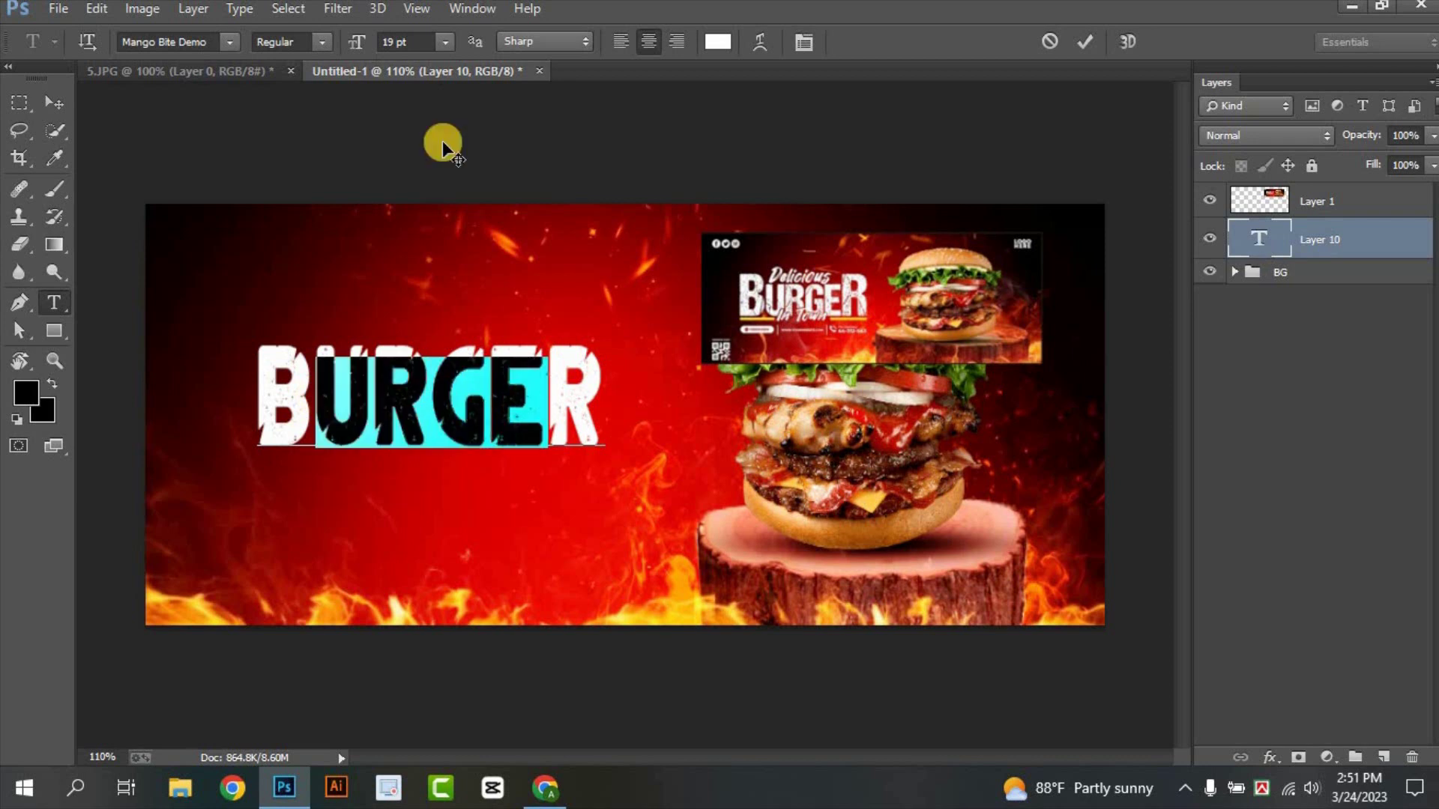
pyautogui.click(399, 38)
pyautogui.press('Down')
pyautogui.press('Down')
pyautogui.press('Down')
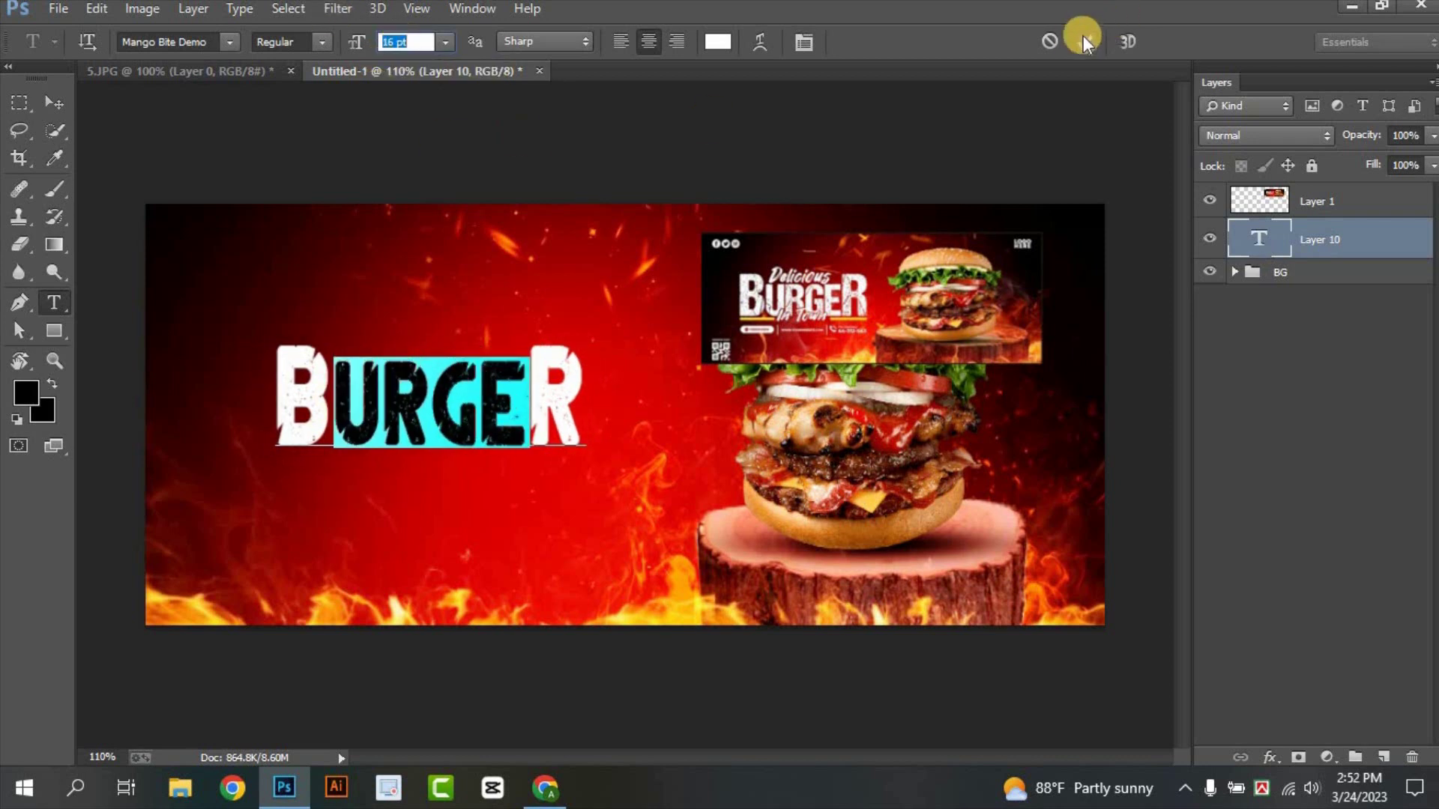
pyautogui.click(1082, 41)
pyautogui.click(54, 102)
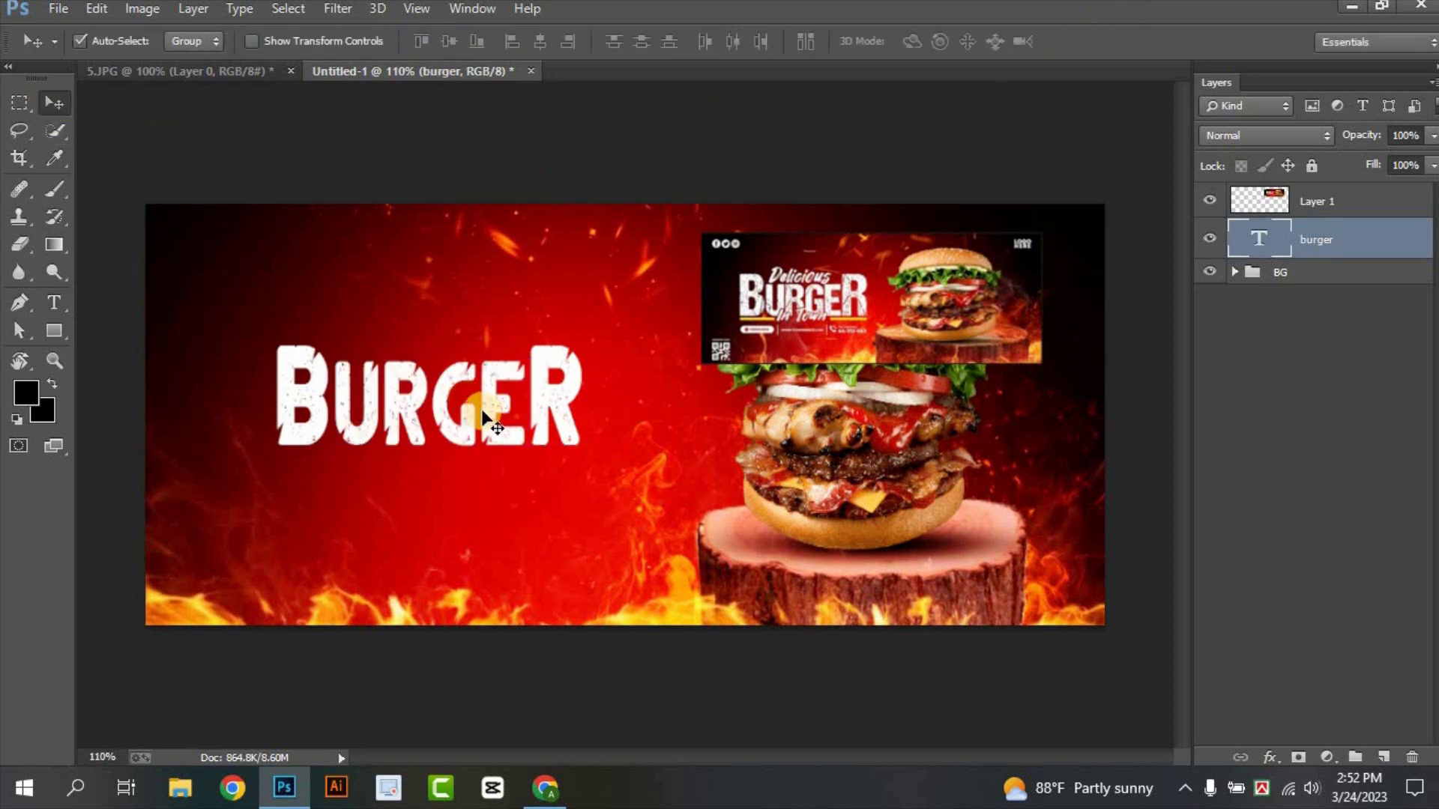
# - Move BURGER up-left and scale it to about 110%
pyautogui.moveTo(483, 412); pyautogui.dragTo(428, 464)
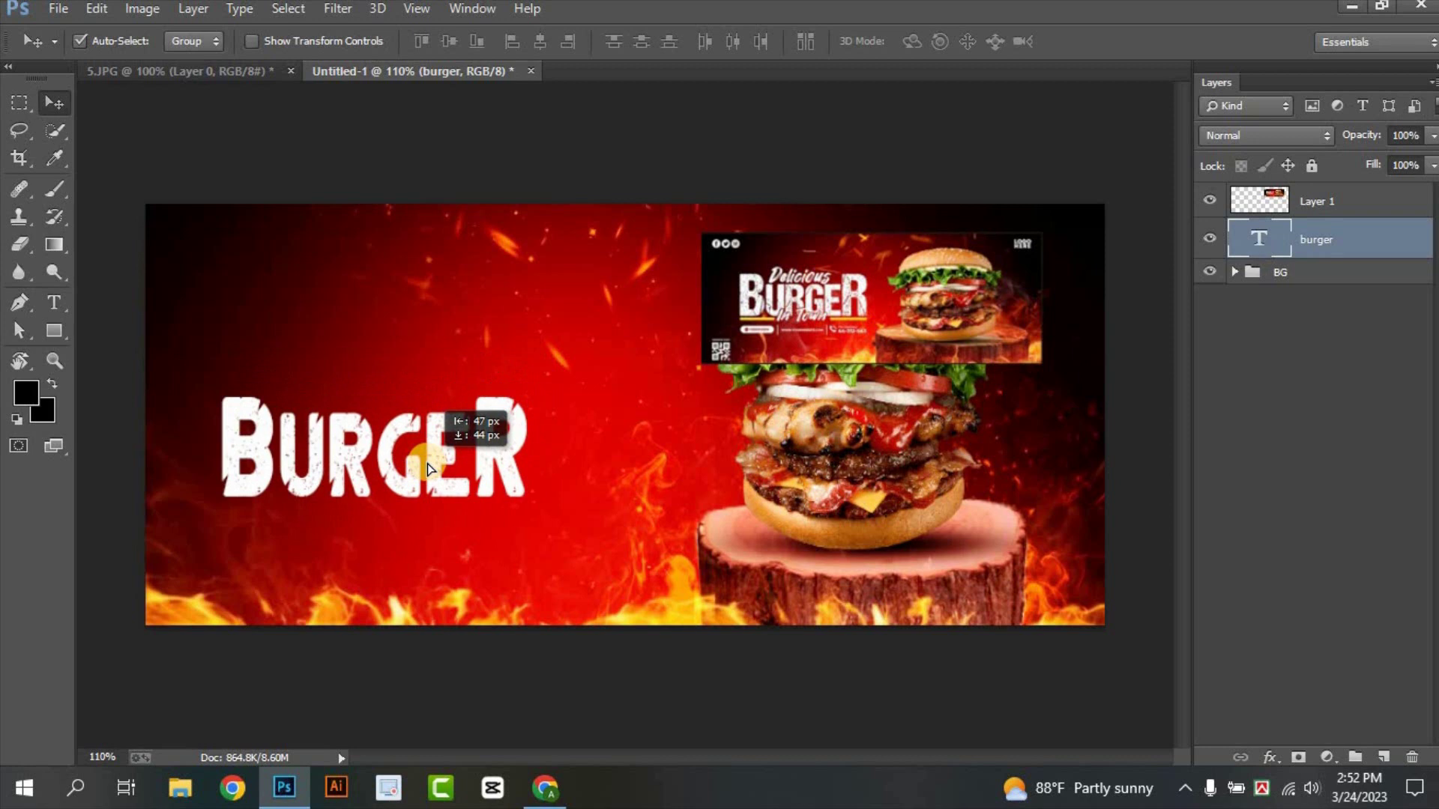
pyautogui.moveTo(398, 450); pyautogui.dragTo(416, 457)
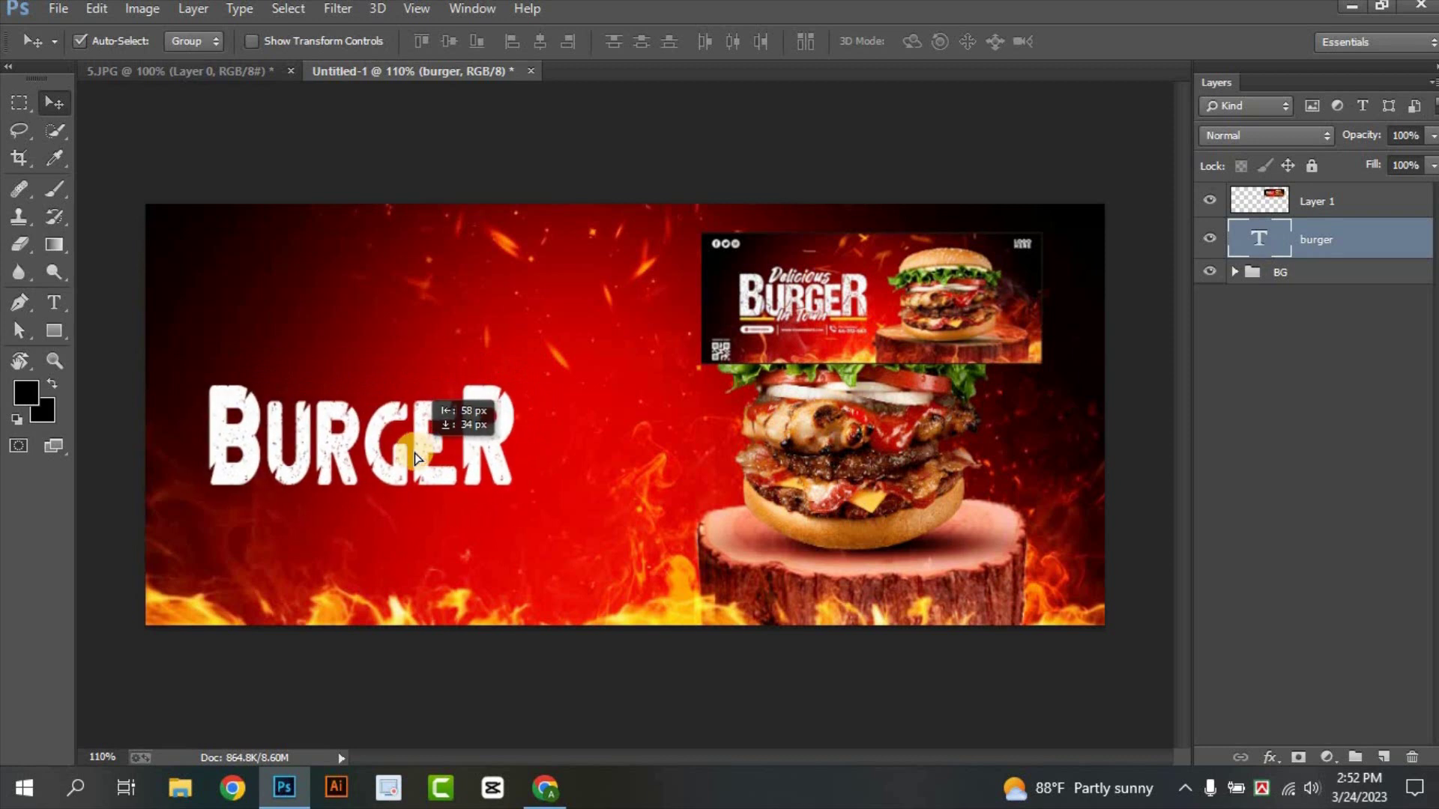
pyautogui.hotkey('ctrl', 't')
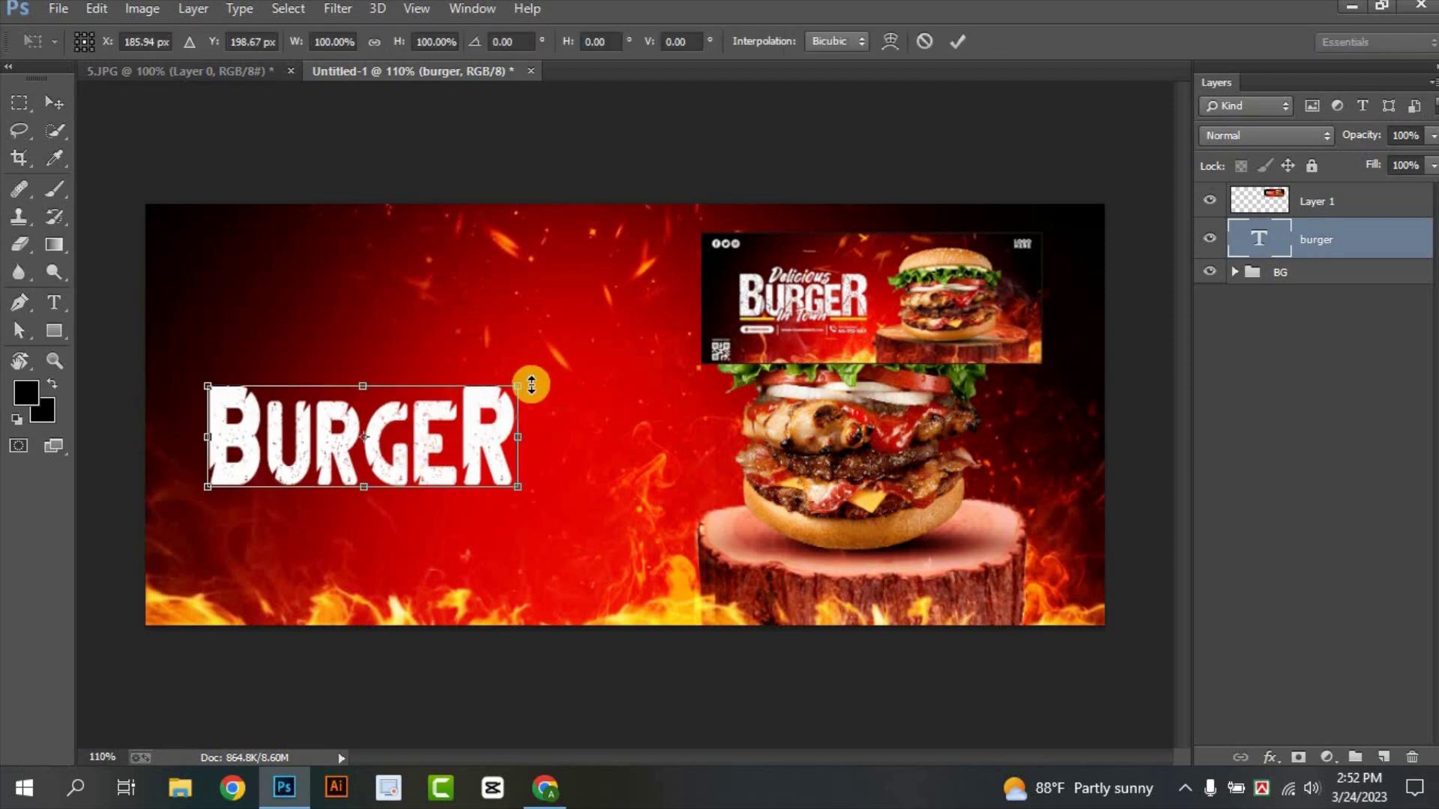
pyautogui.moveTo(522, 384)
pyautogui.mouseDown()
pyautogui.moveTo(579, 366)
pyautogui.moveTo(524, 385)
pyautogui.moveTo(535, 391)
pyautogui.mouseUp()
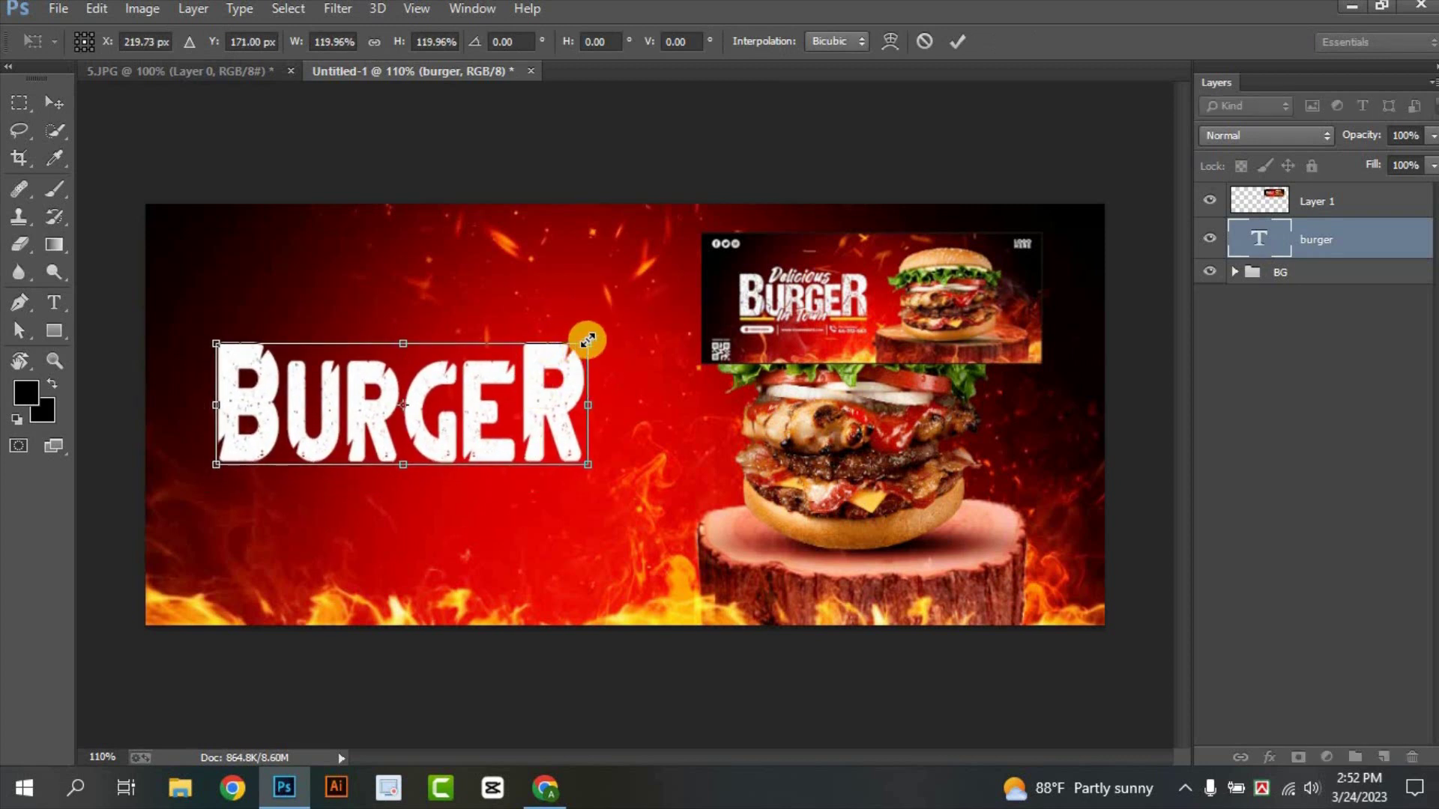
pyautogui.moveTo(588, 341); pyautogui.dragTo(562, 347)
pyautogui.moveTo(529, 407); pyautogui.dragTo(538, 381)
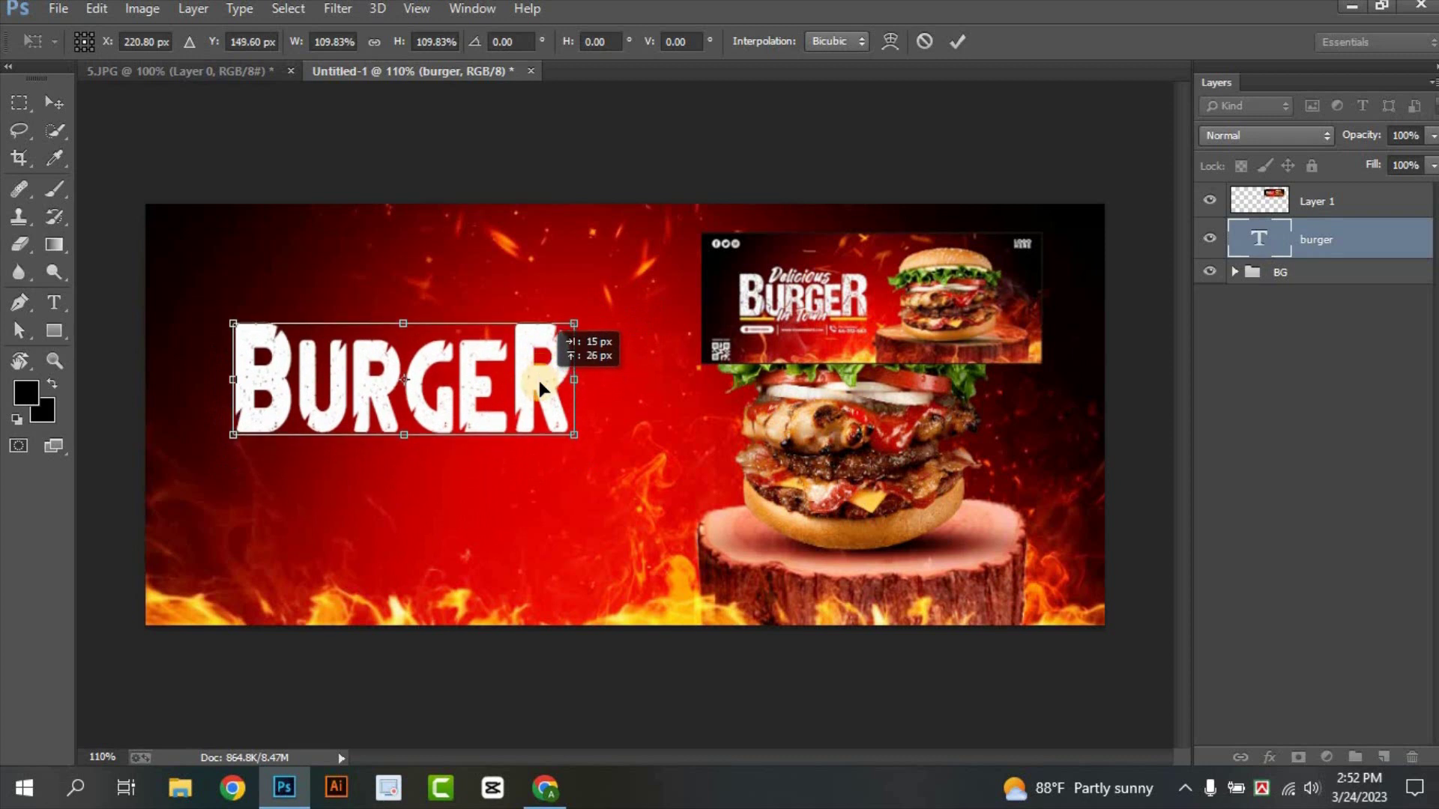
pyautogui.click(974, 43)
pyautogui.scroll(1, 339, 353)
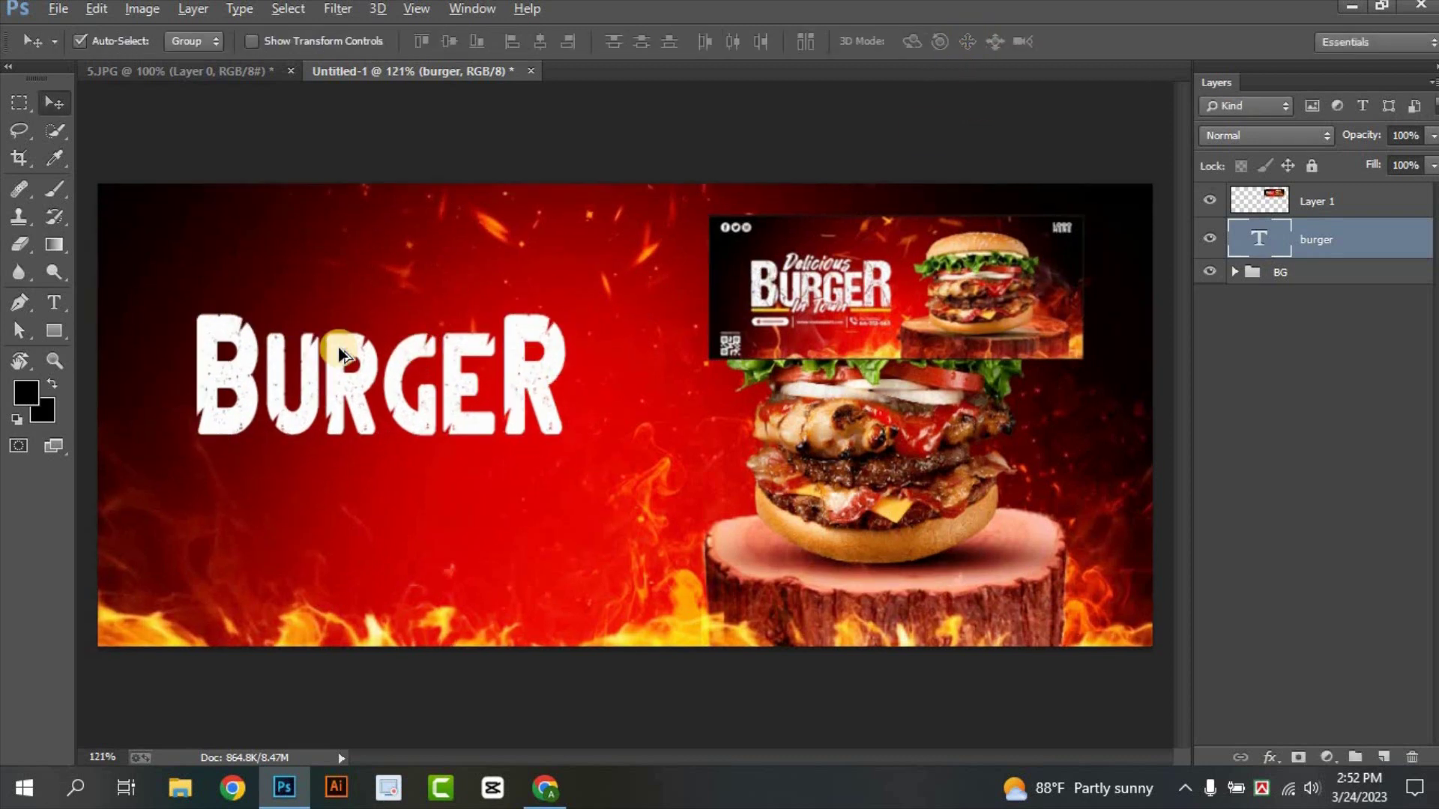
# - Add a new layer and type DELi above BURGER
pyautogui.click(54, 302)
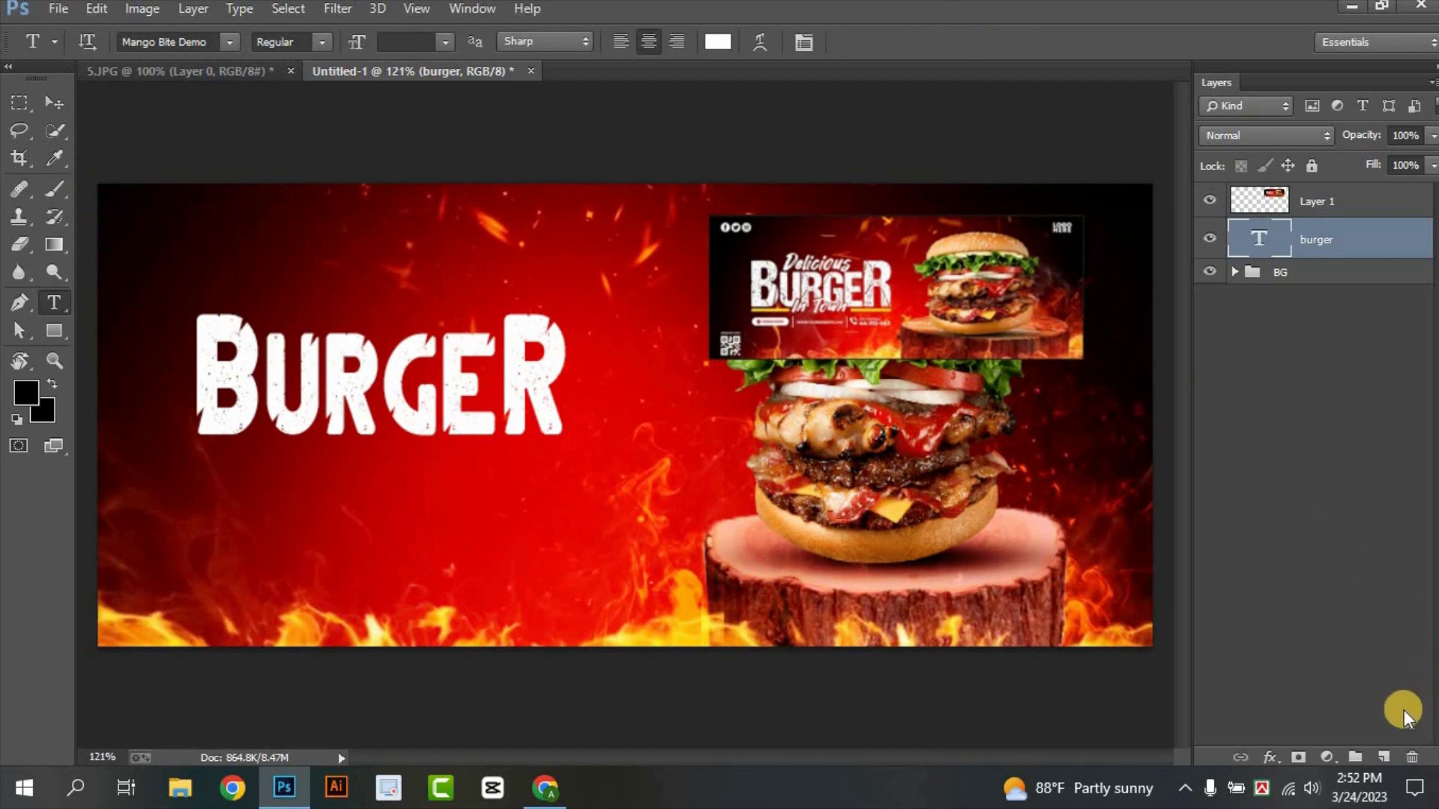
pyautogui.click(1380, 759)
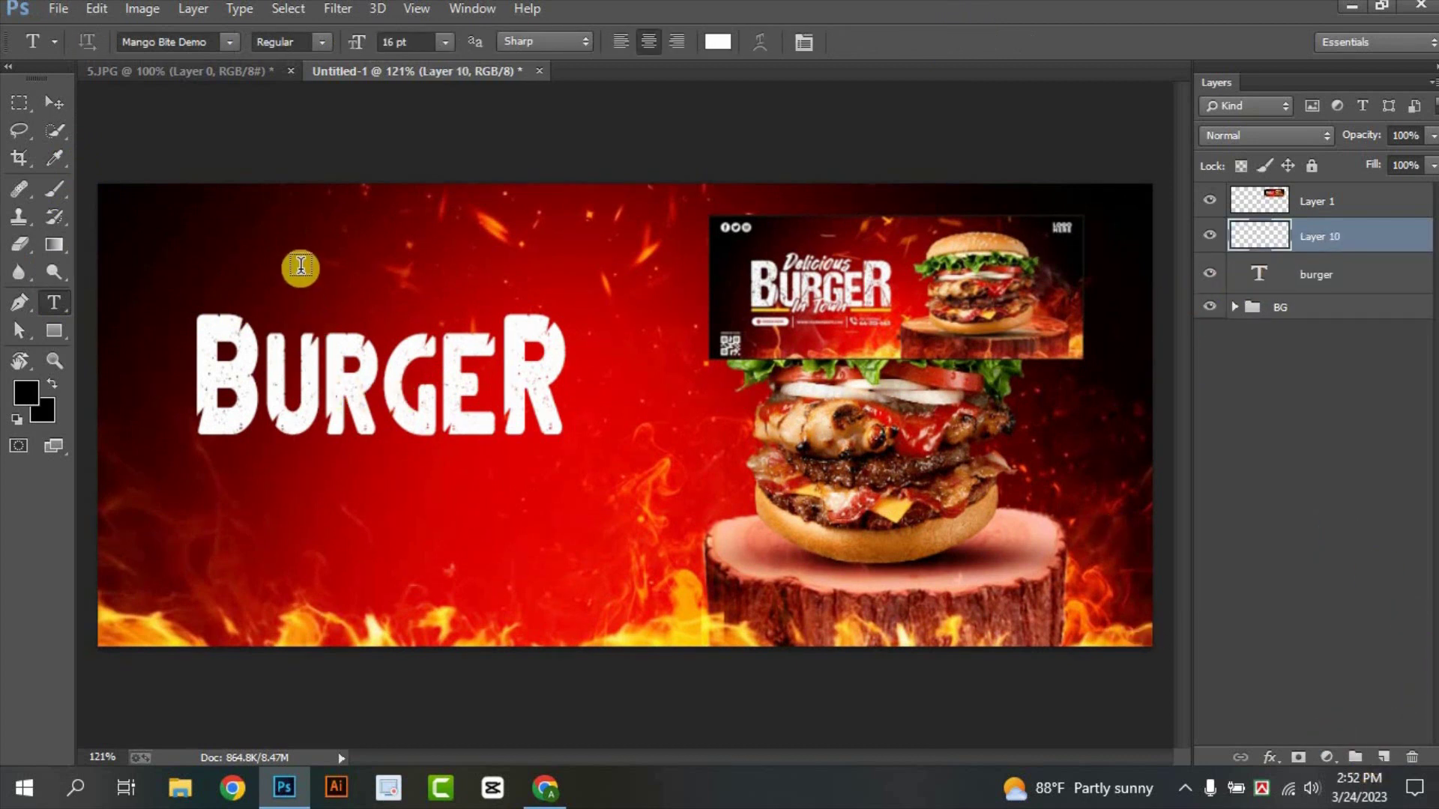
pyautogui.click(327, 289)
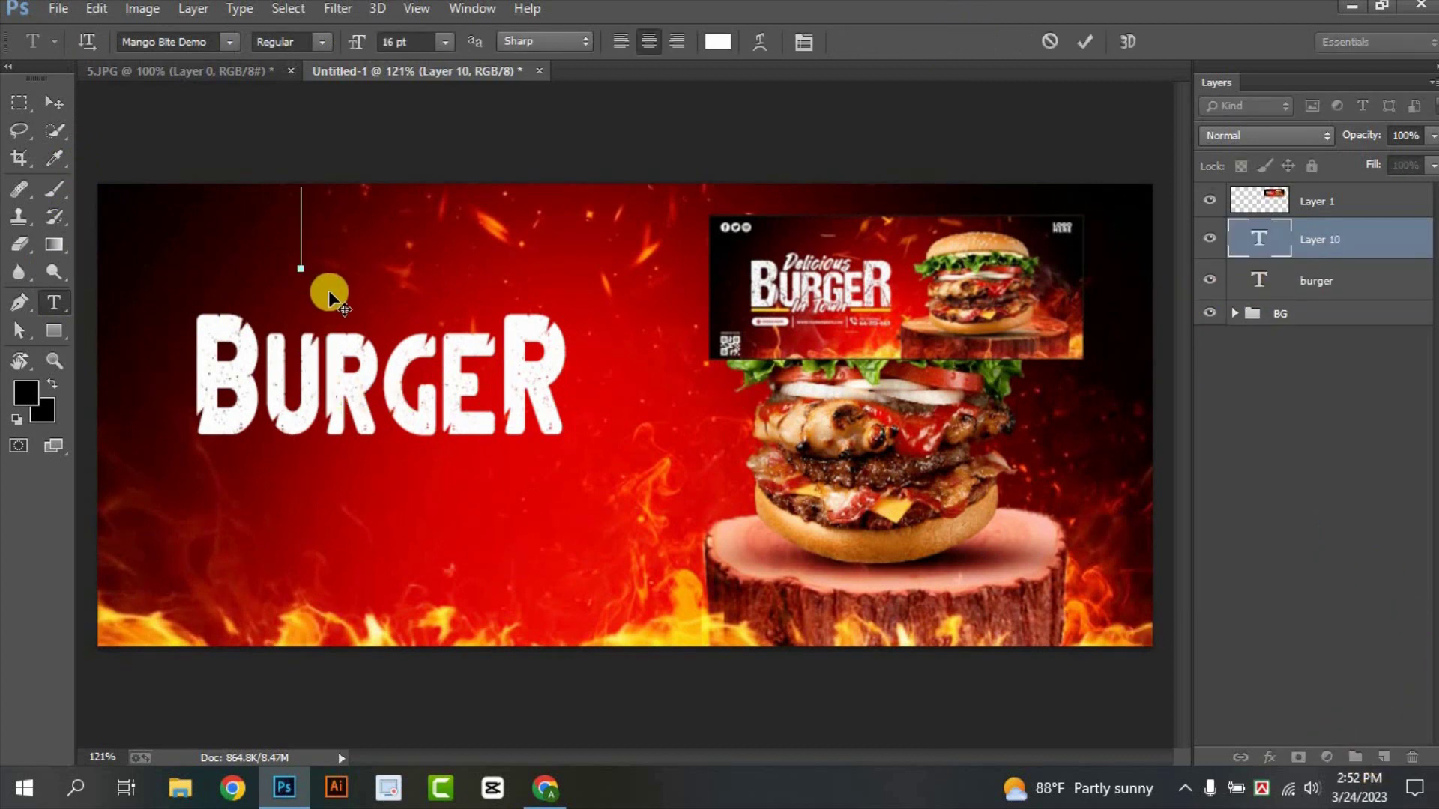
pyautogui.write('D')
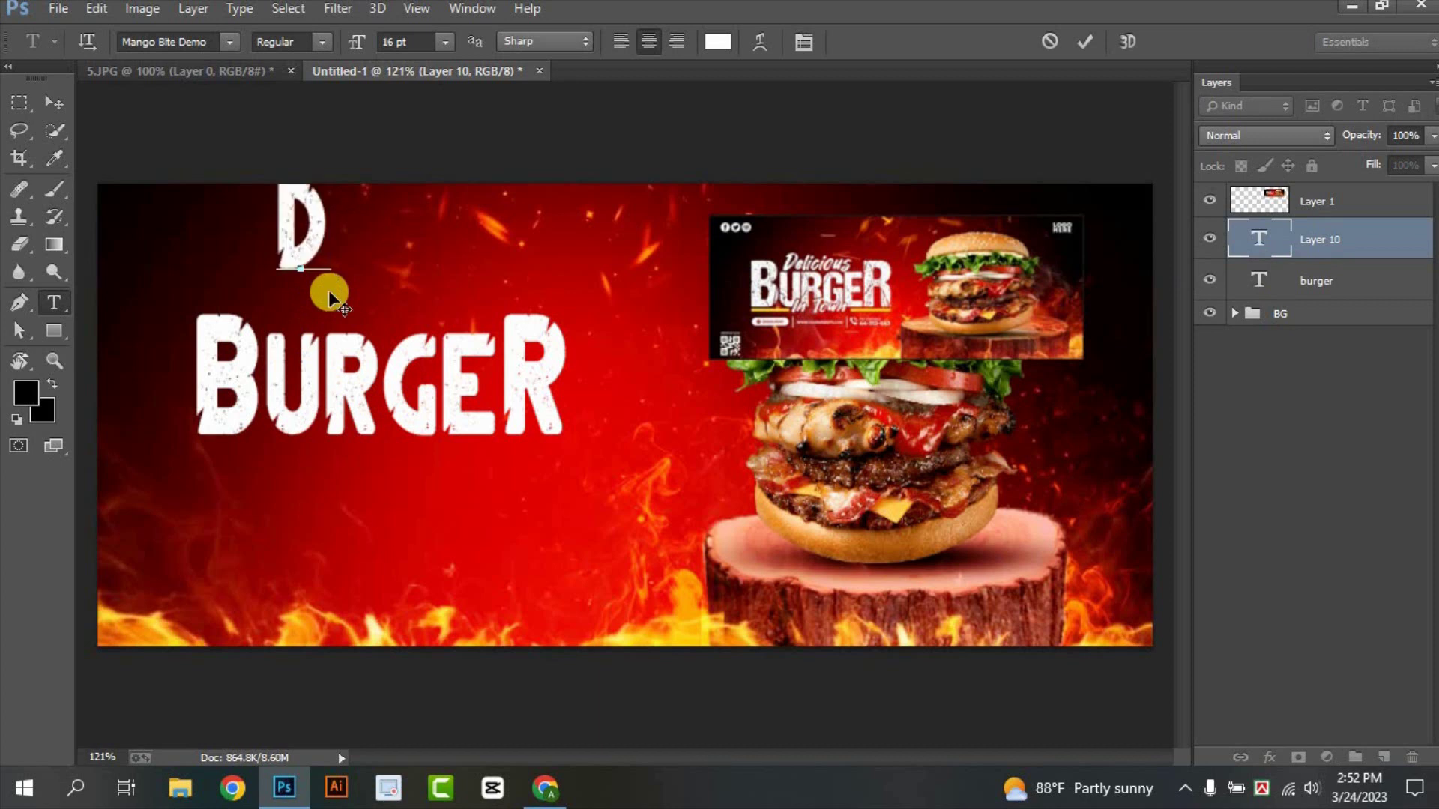
pyautogui.write('ELi')
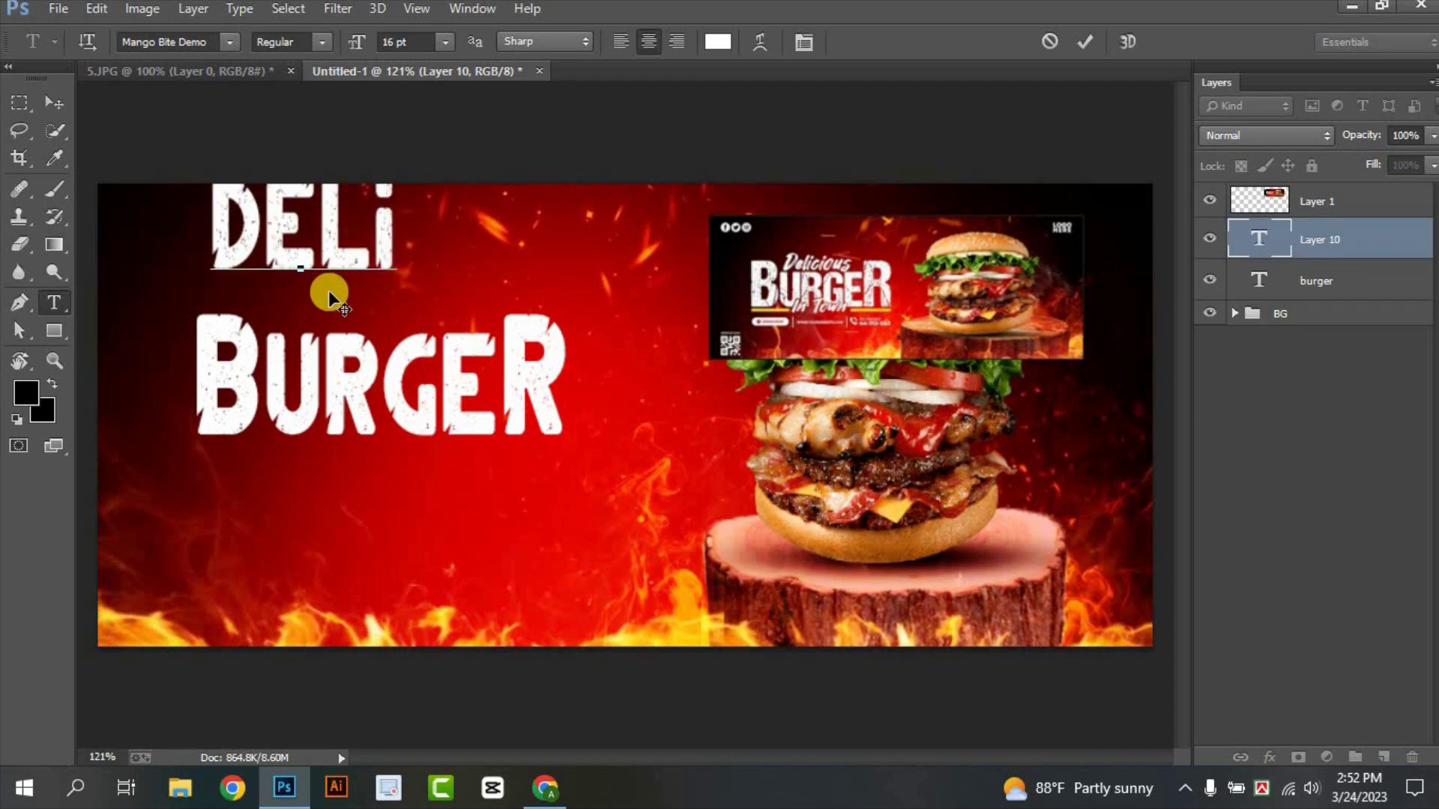
# - Try Mistral, Matura MT Script Capitals, Magneto and Lucida Calligraphy fonts on the DELi text
pyautogui.hotkey('ctrl', 'a')
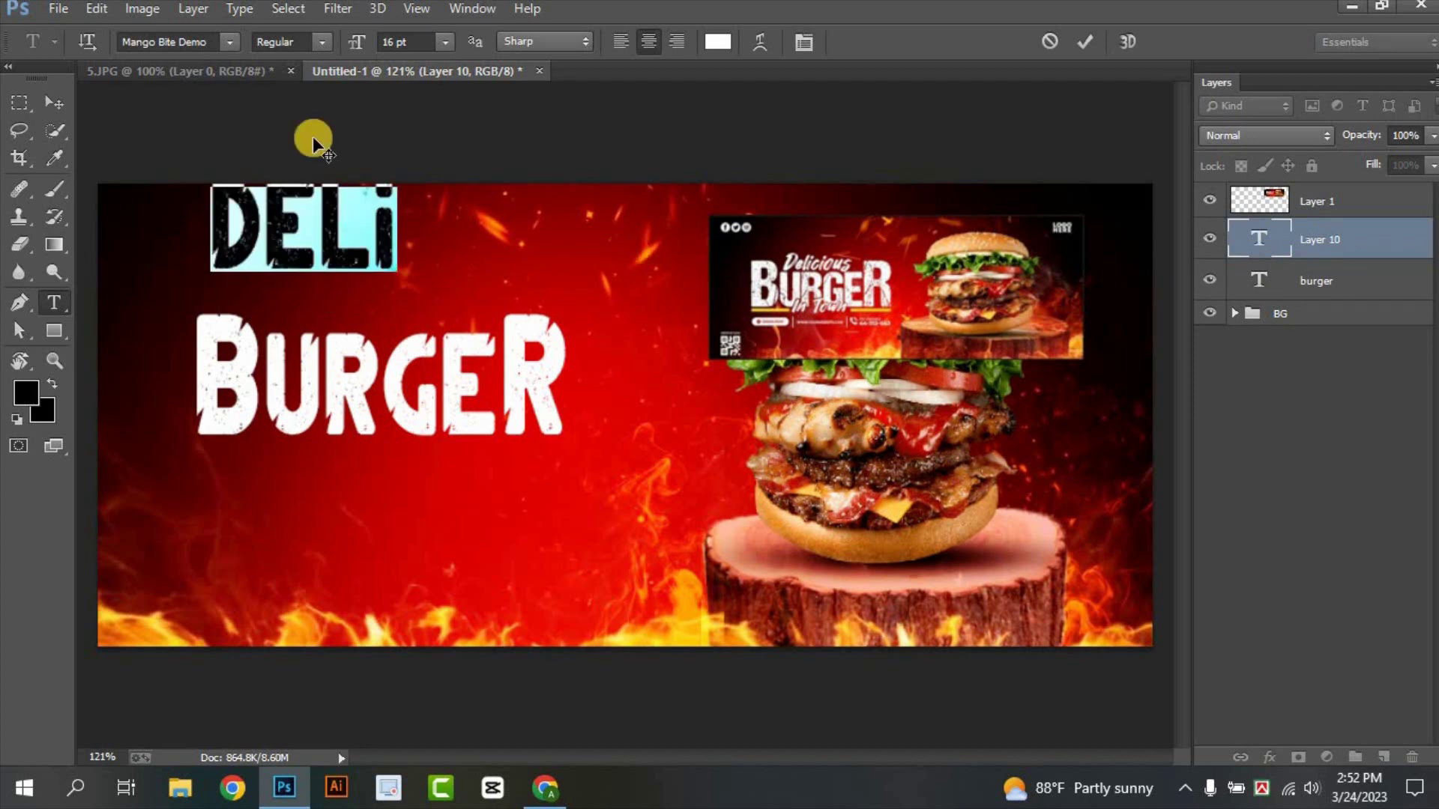
pyautogui.click(225, 39)
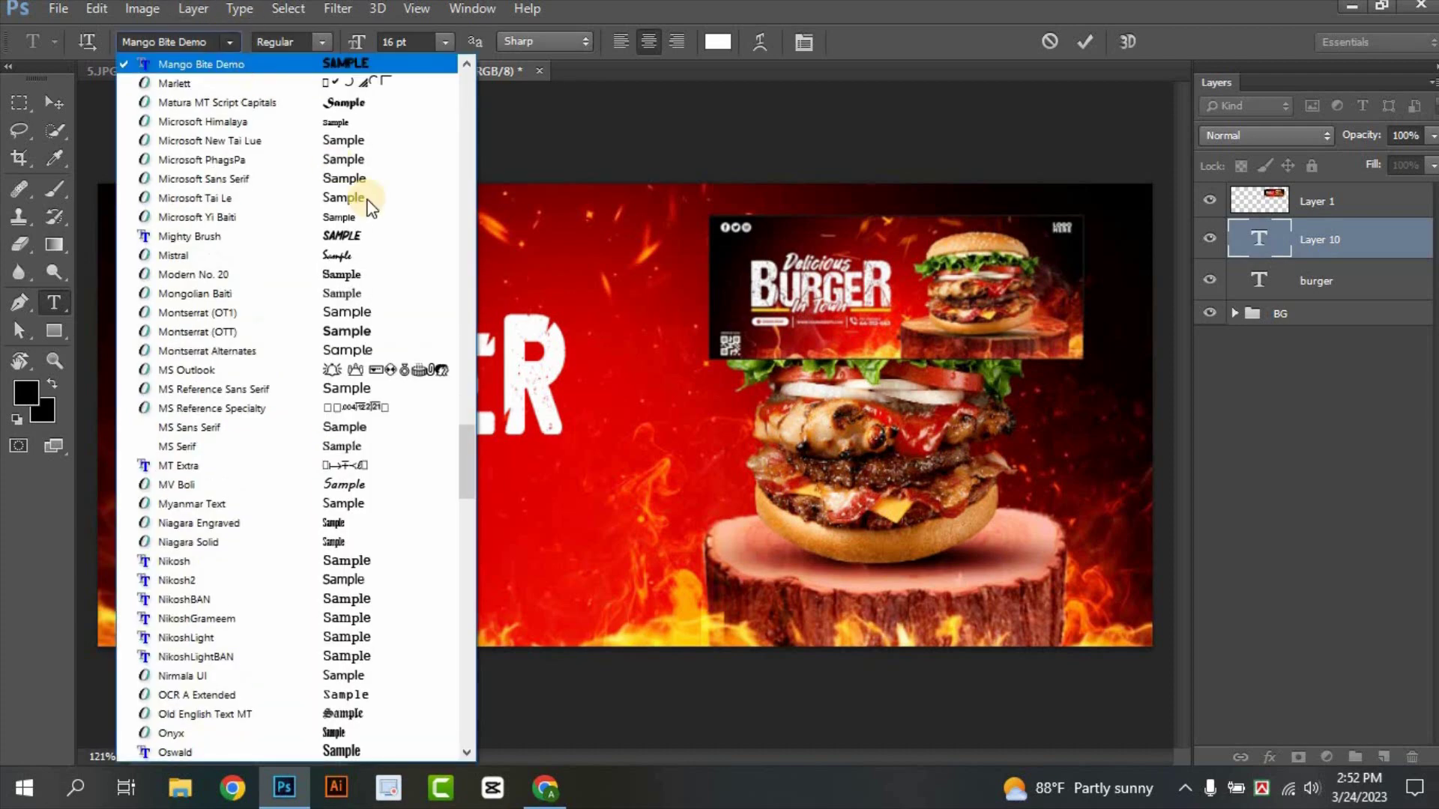
pyautogui.click(376, 249)
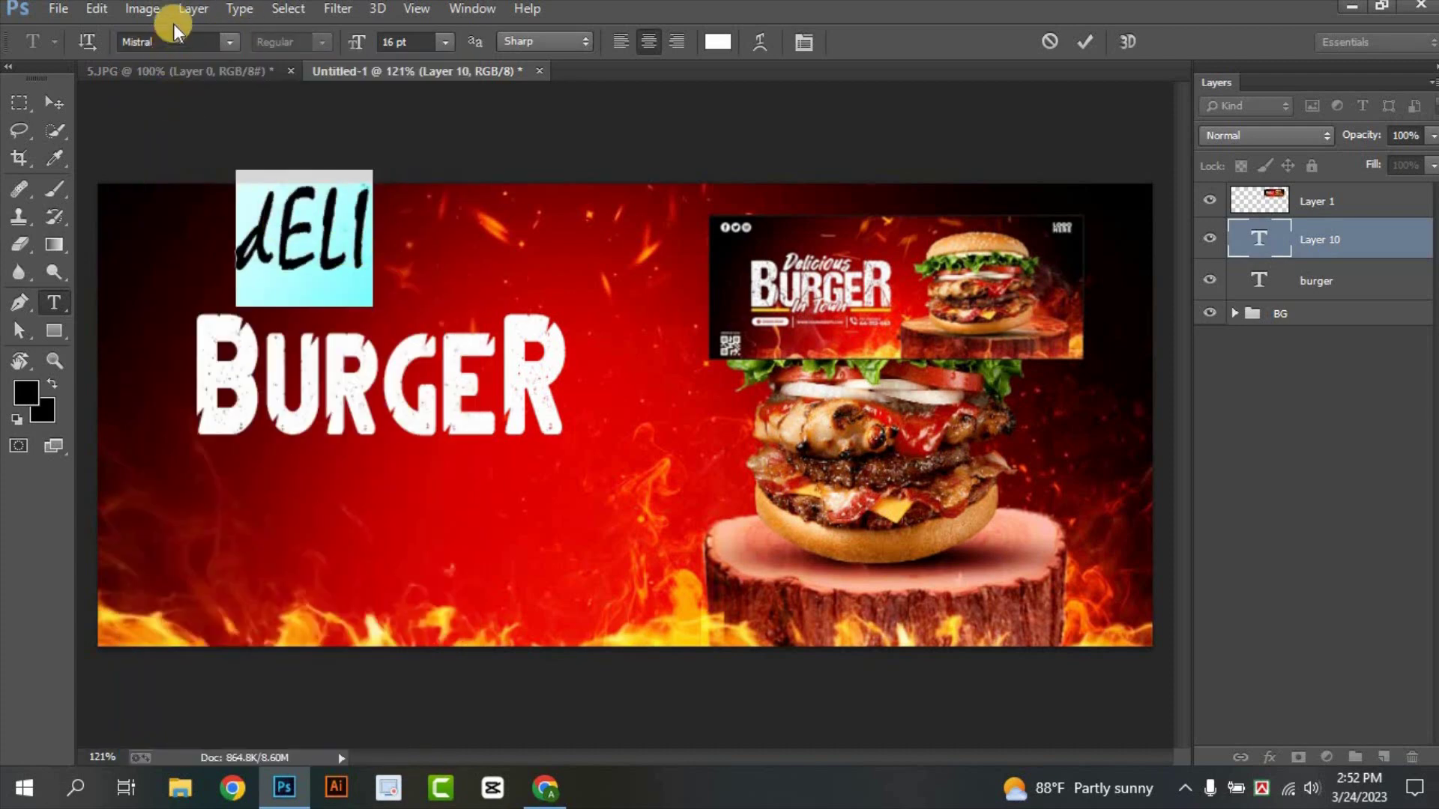
pyautogui.click(230, 39)
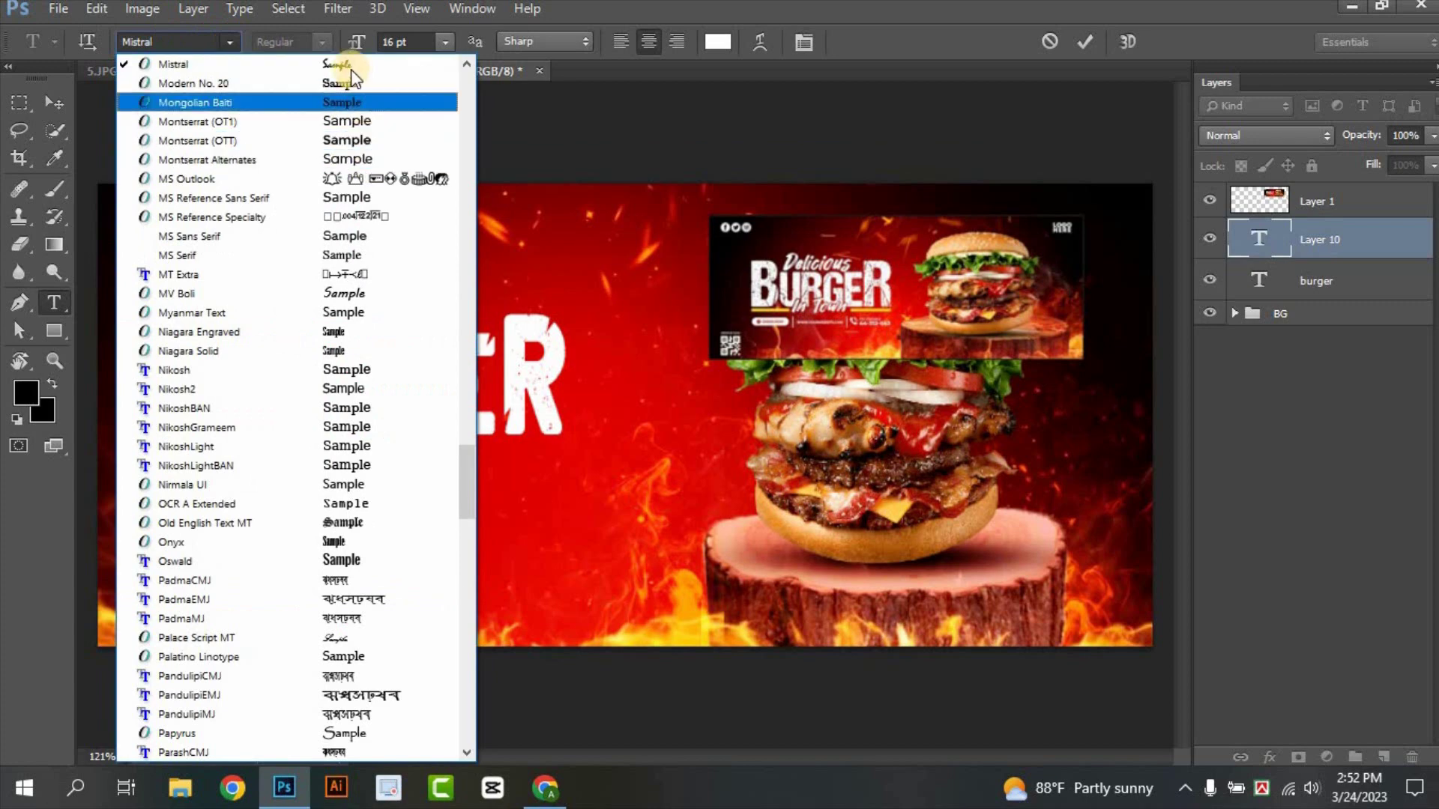
pyautogui.scroll(1, 391, 213)
pyautogui.scroll(4, 390, 225)
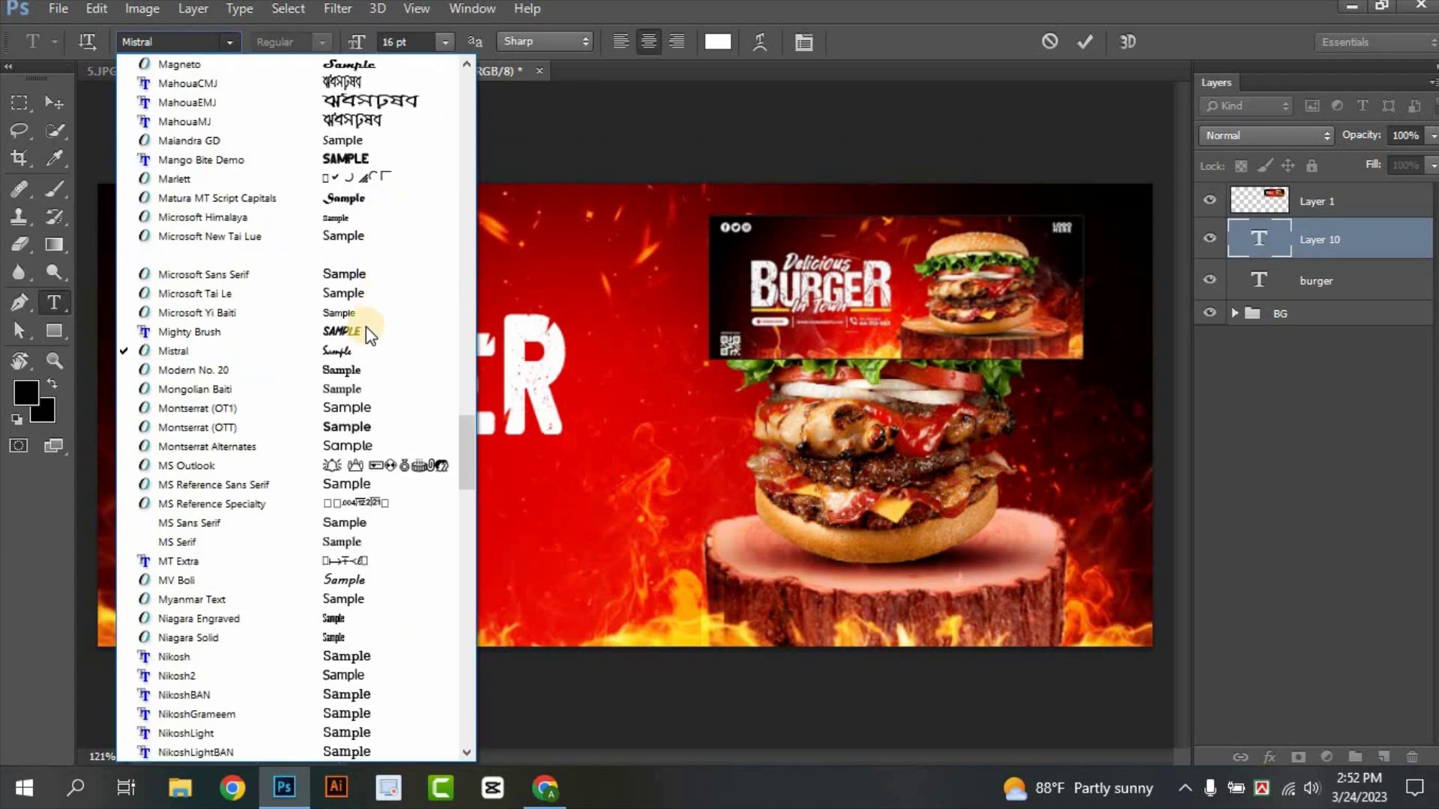
pyautogui.click(343, 198)
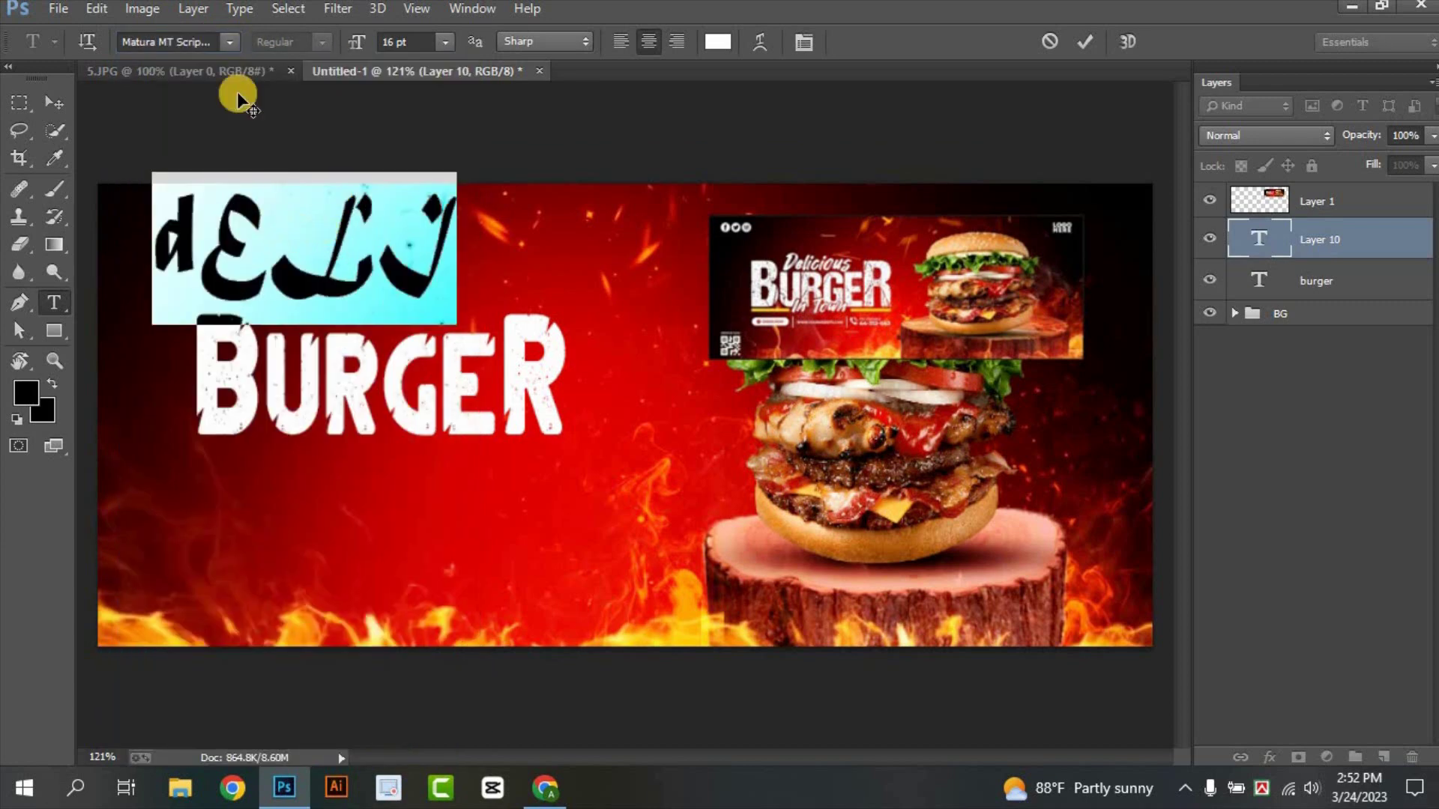
pyautogui.click(228, 41)
pyautogui.scroll(7, 325, 204)
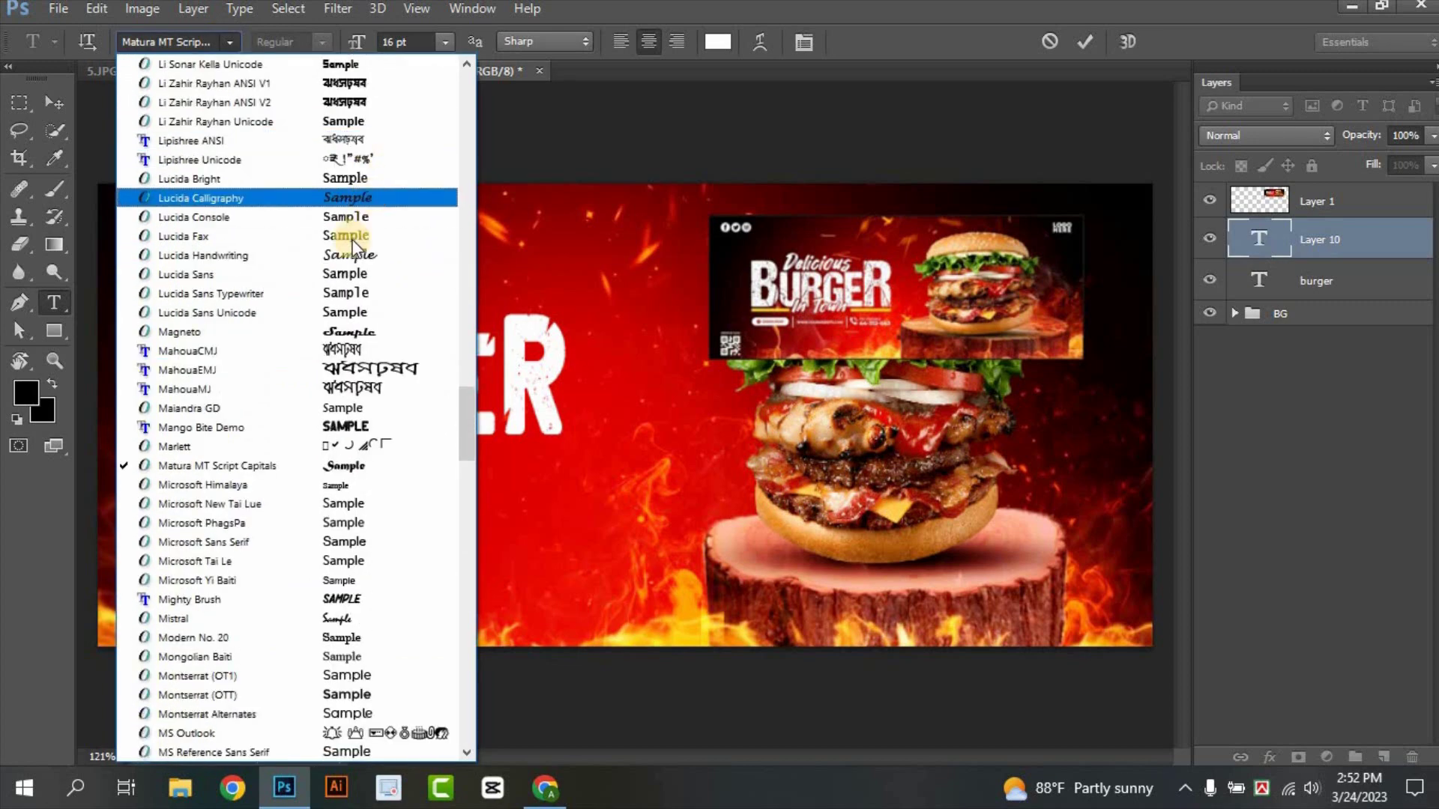
pyautogui.click(348, 329)
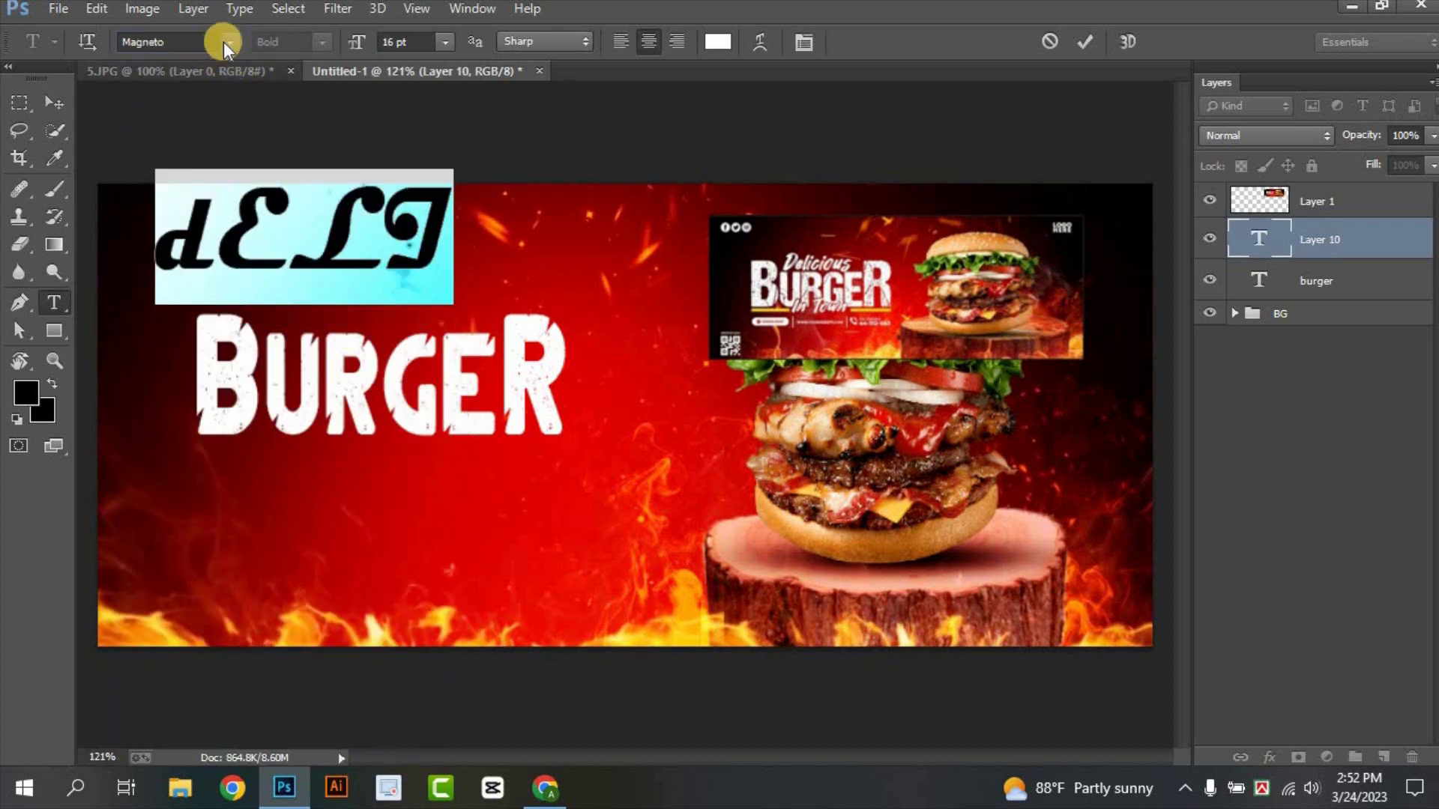
pyautogui.click(224, 42)
pyautogui.scroll(2, 357, 150)
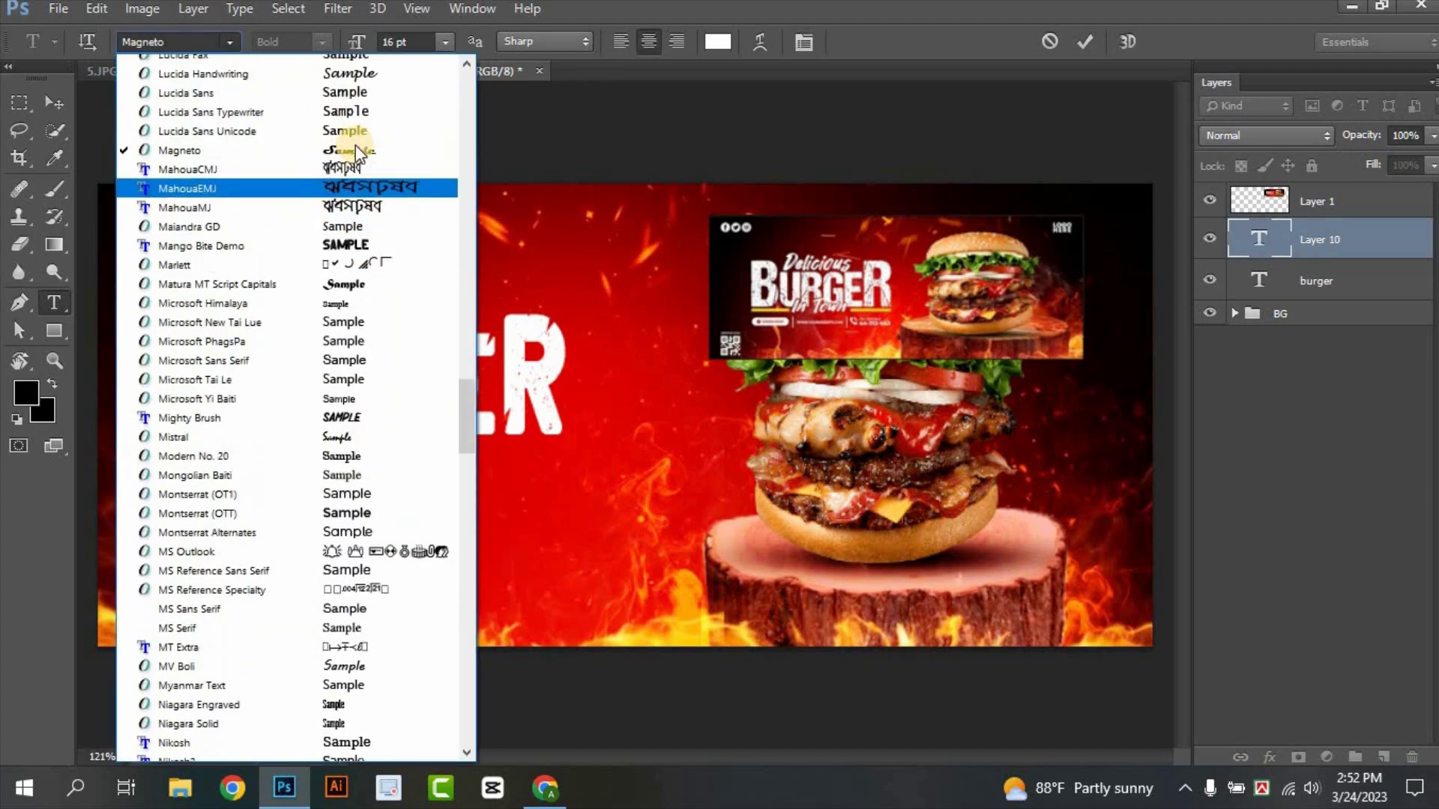
pyautogui.scroll(5, 355, 145)
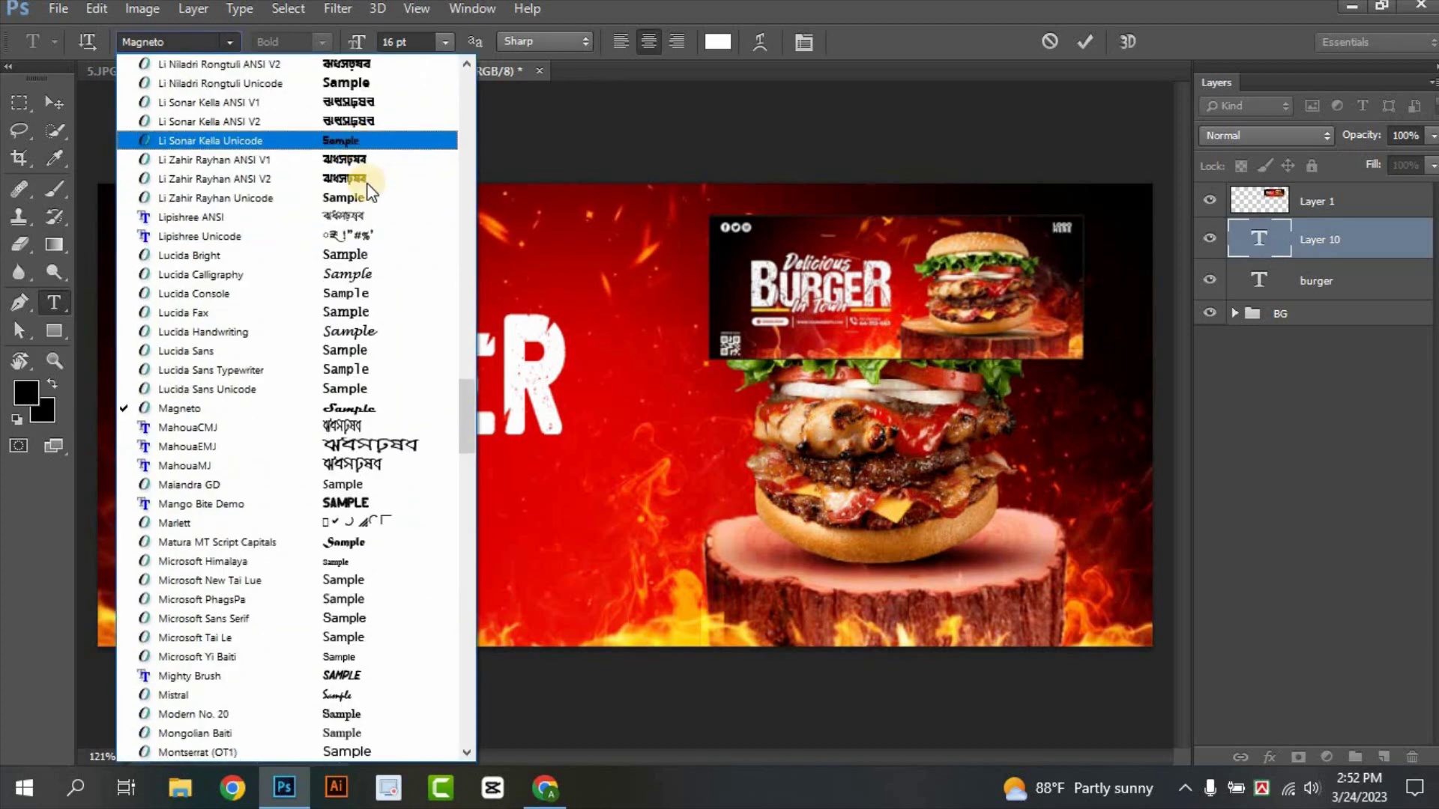
pyautogui.click(352, 276)
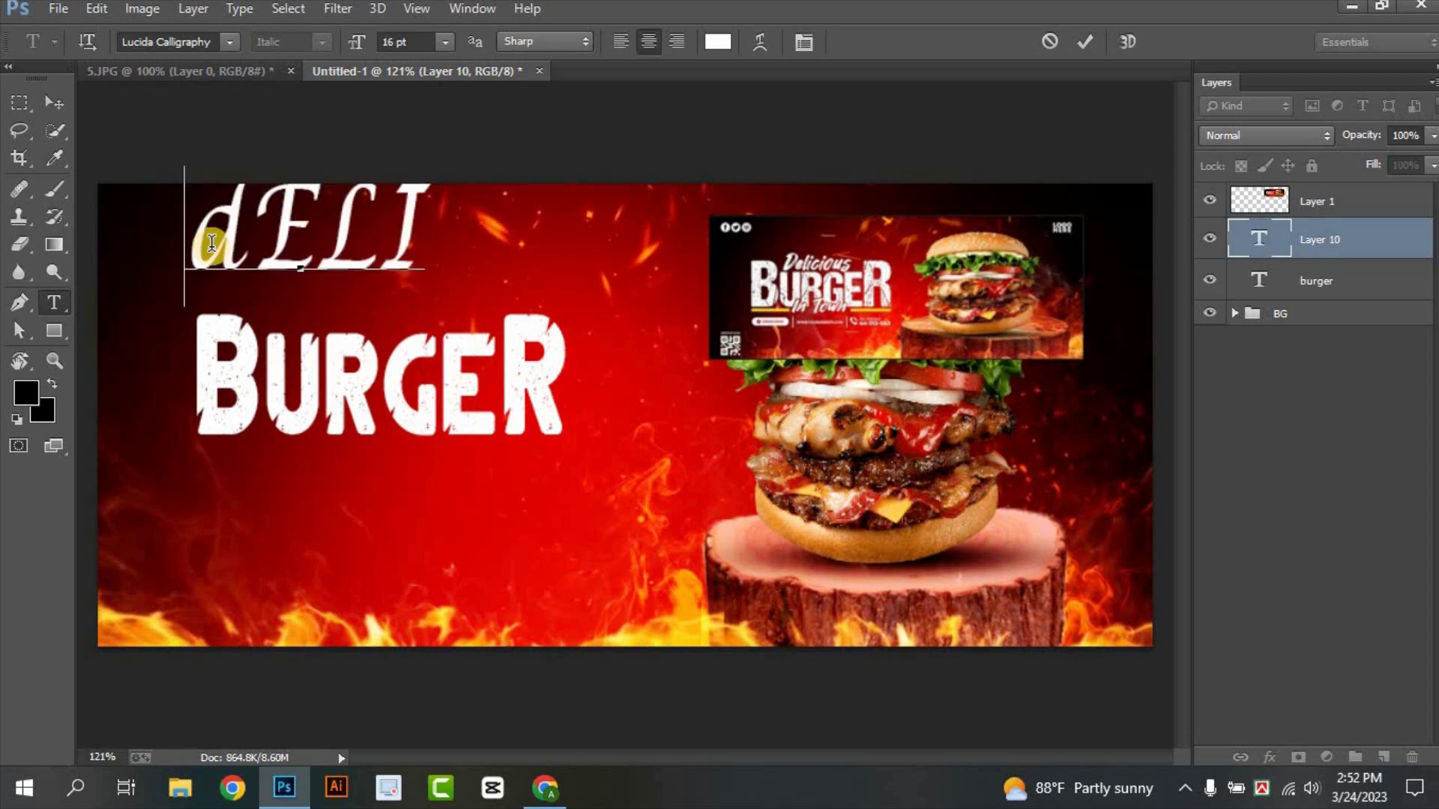
# - Replace the text with Delicious, move it above BURGER and shrink it
pyautogui.moveTo(212, 241); pyautogui.dragTo(405, 238)
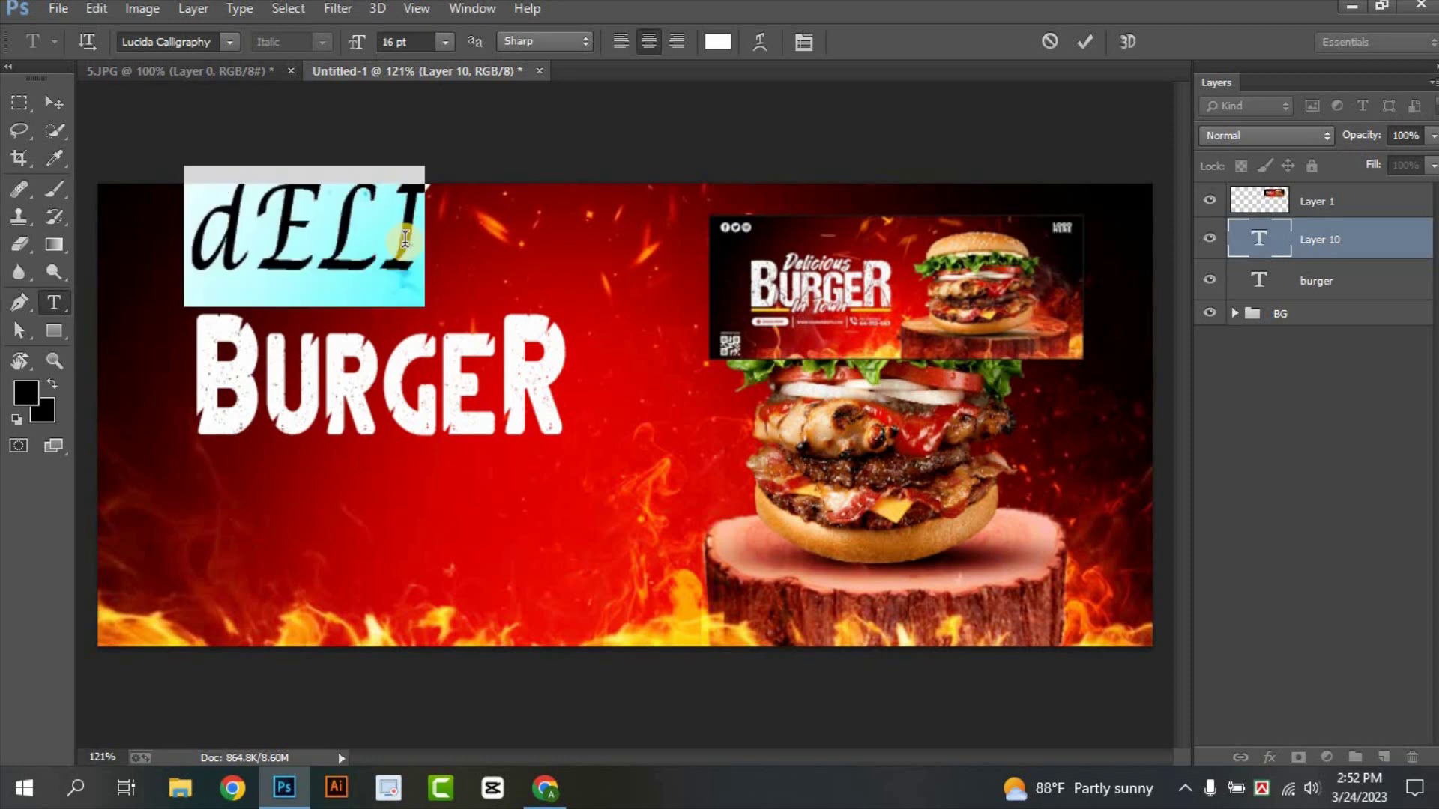
pyautogui.write('De')
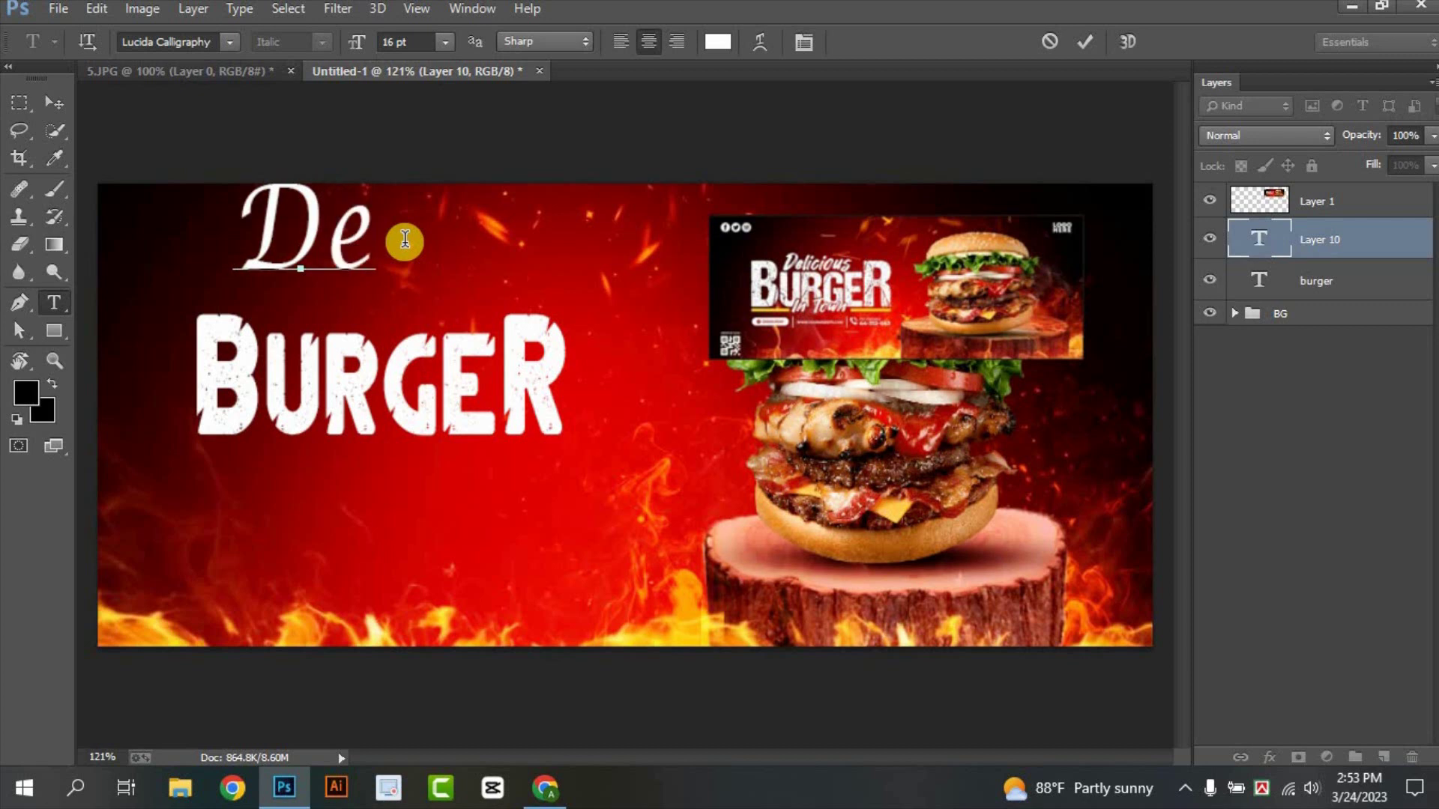
pyautogui.write('lic')
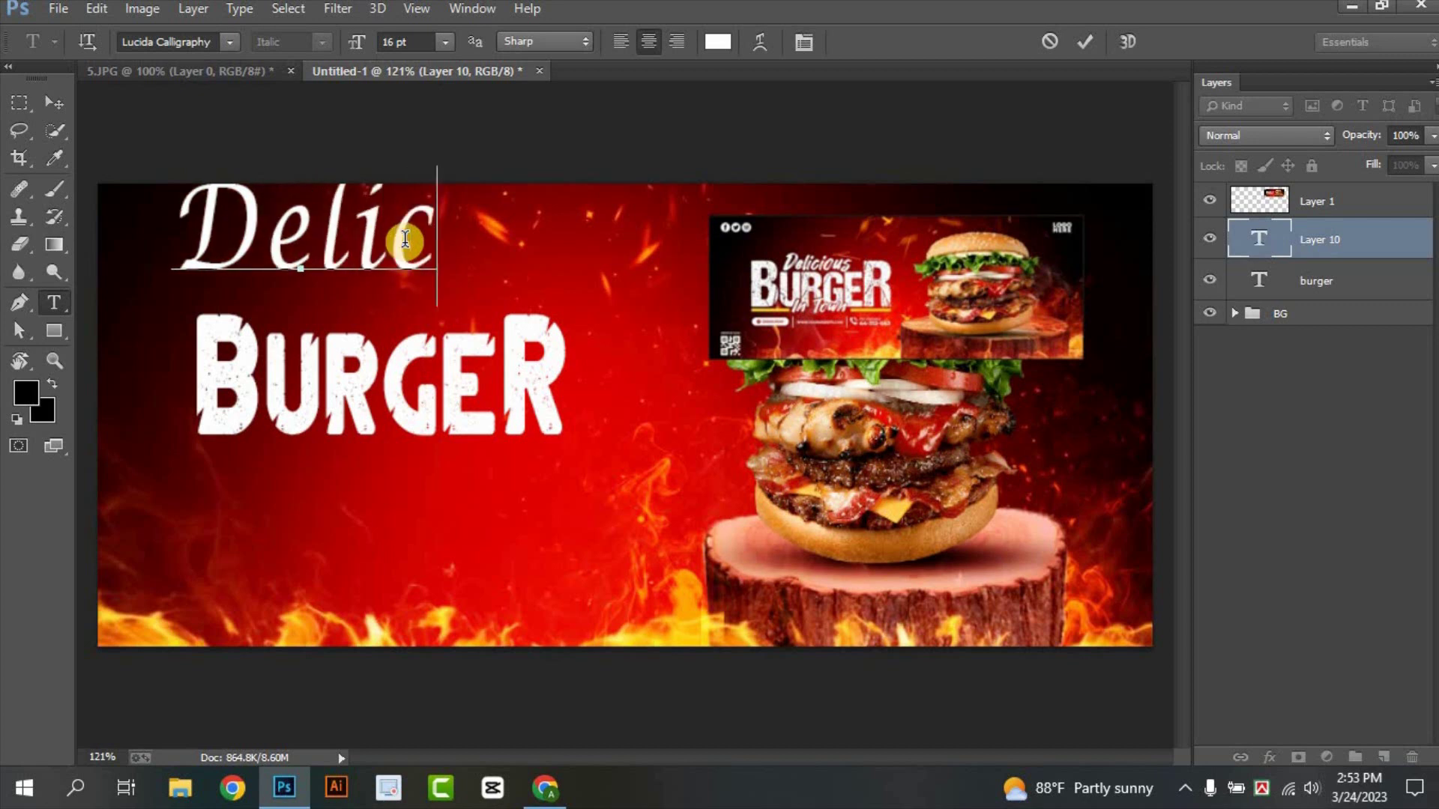
pyautogui.write('ious')
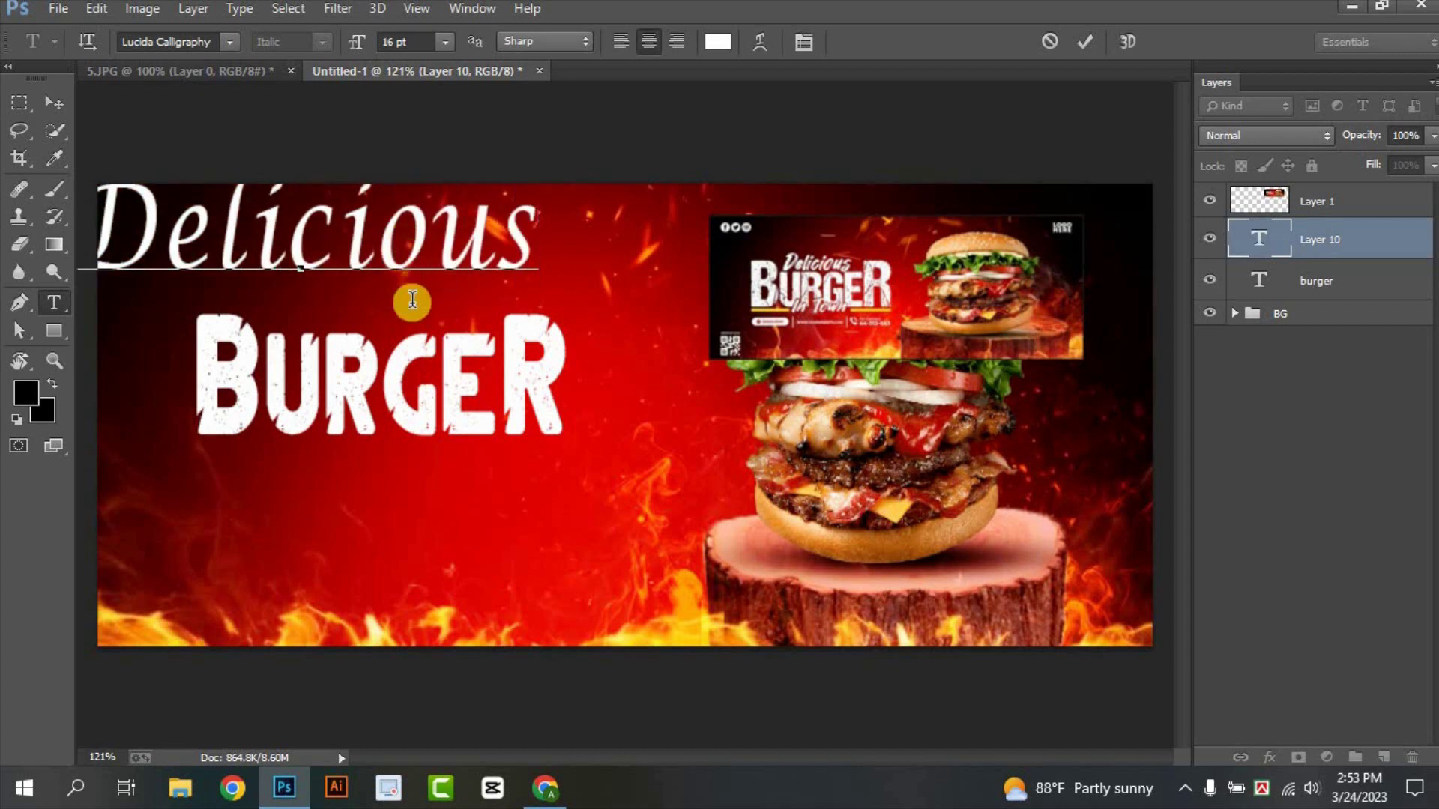
pyautogui.moveTo(402, 347); pyautogui.dragTo(491, 376)
pyautogui.hotkey('ctrl', 'a')
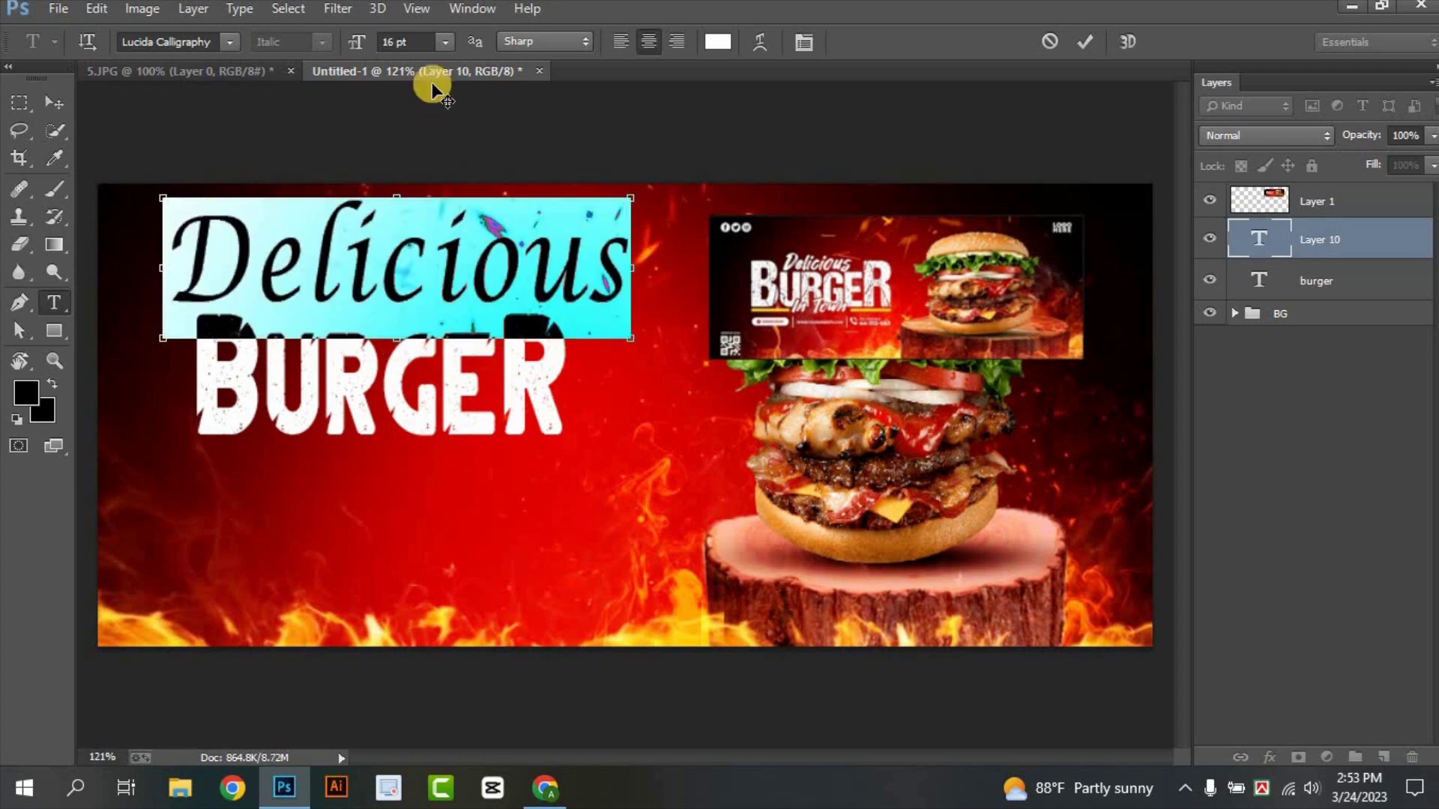
pyautogui.click(418, 41)
pyautogui.scroll(-5, 418, 42)
pyautogui.scroll(-4, 419, 42)
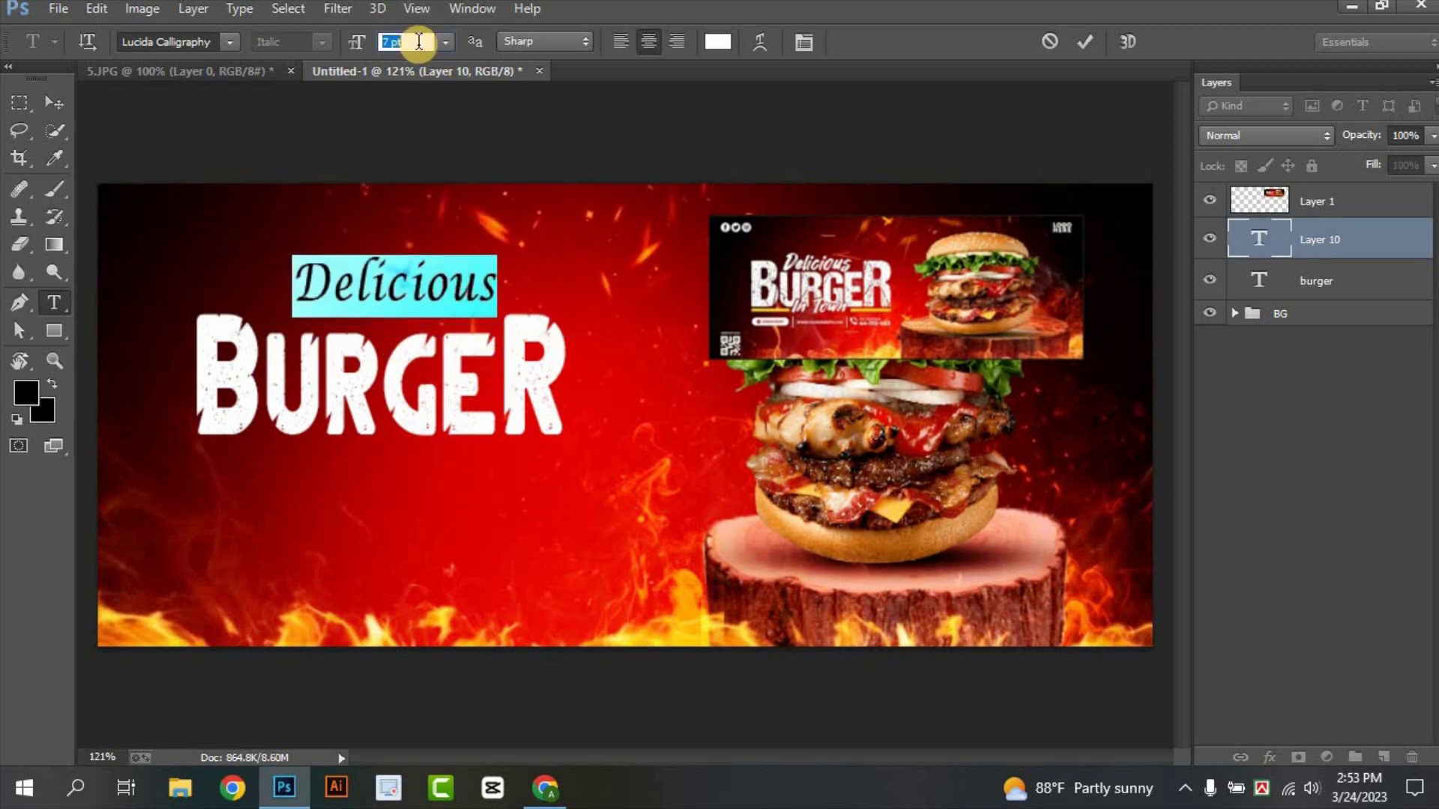
pyautogui.scroll(1, 419, 41)
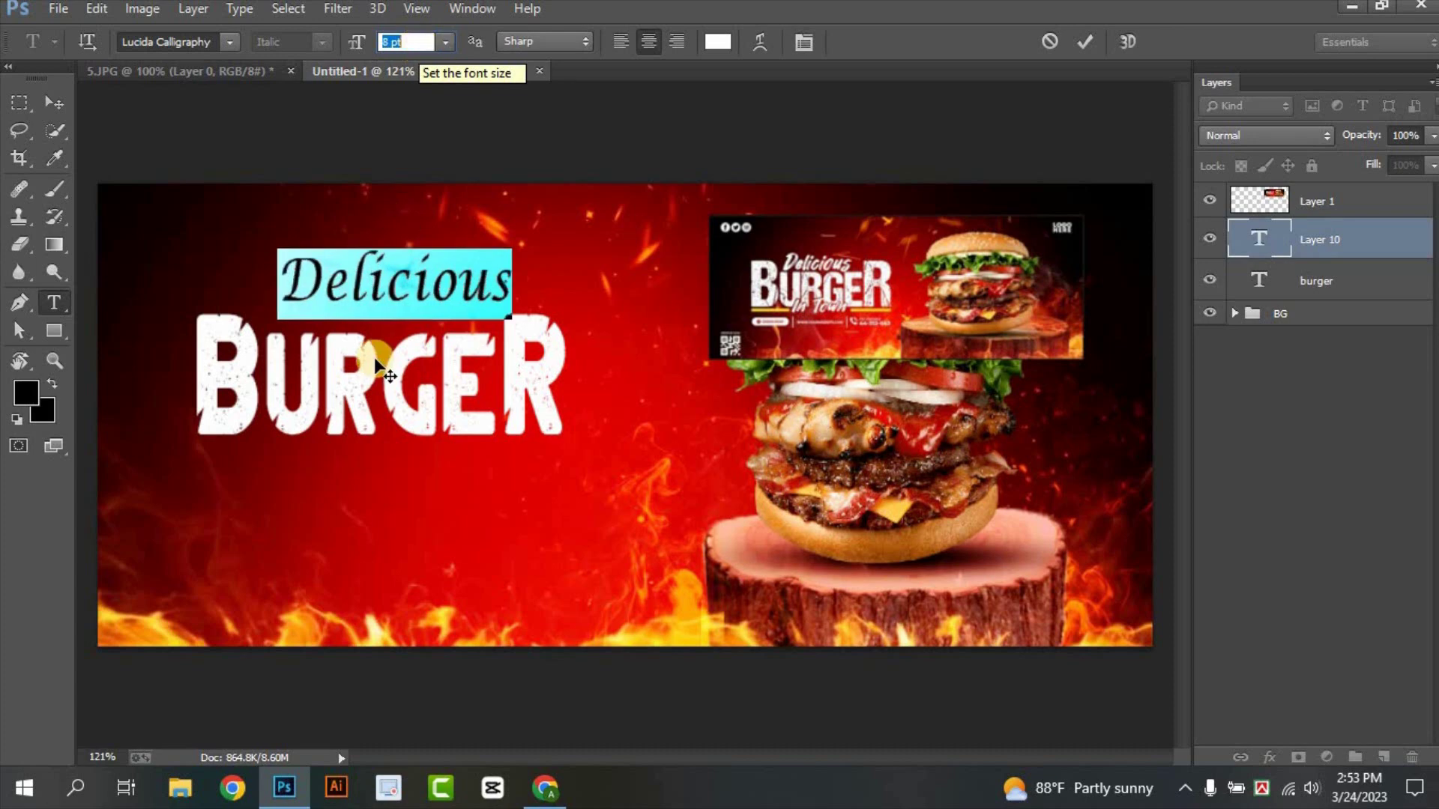
# - Try Lucida Handwriting and Mighty Brush fonts on Delicious and nudge it left
pyautogui.click(222, 39)
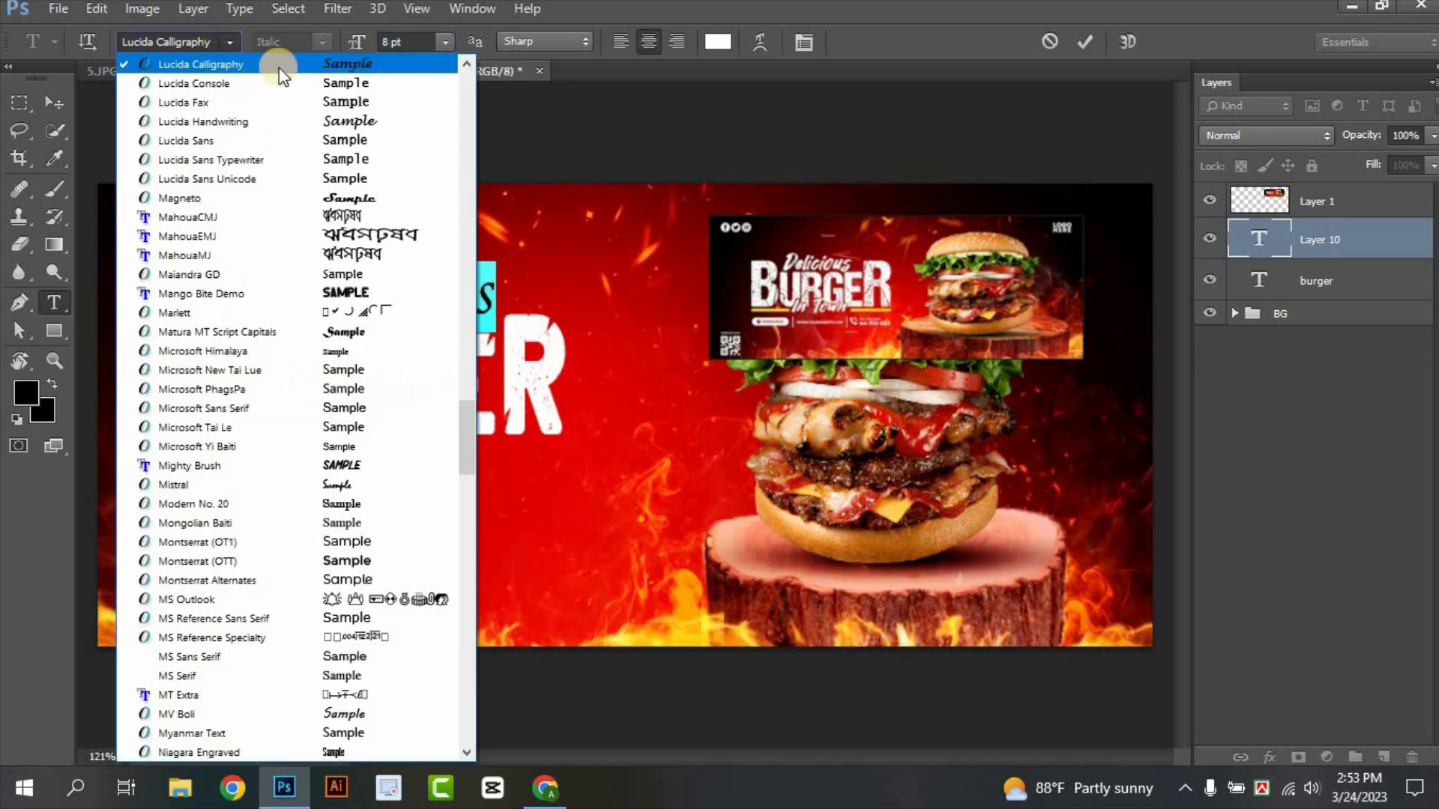
pyautogui.scroll(3, 359, 127)
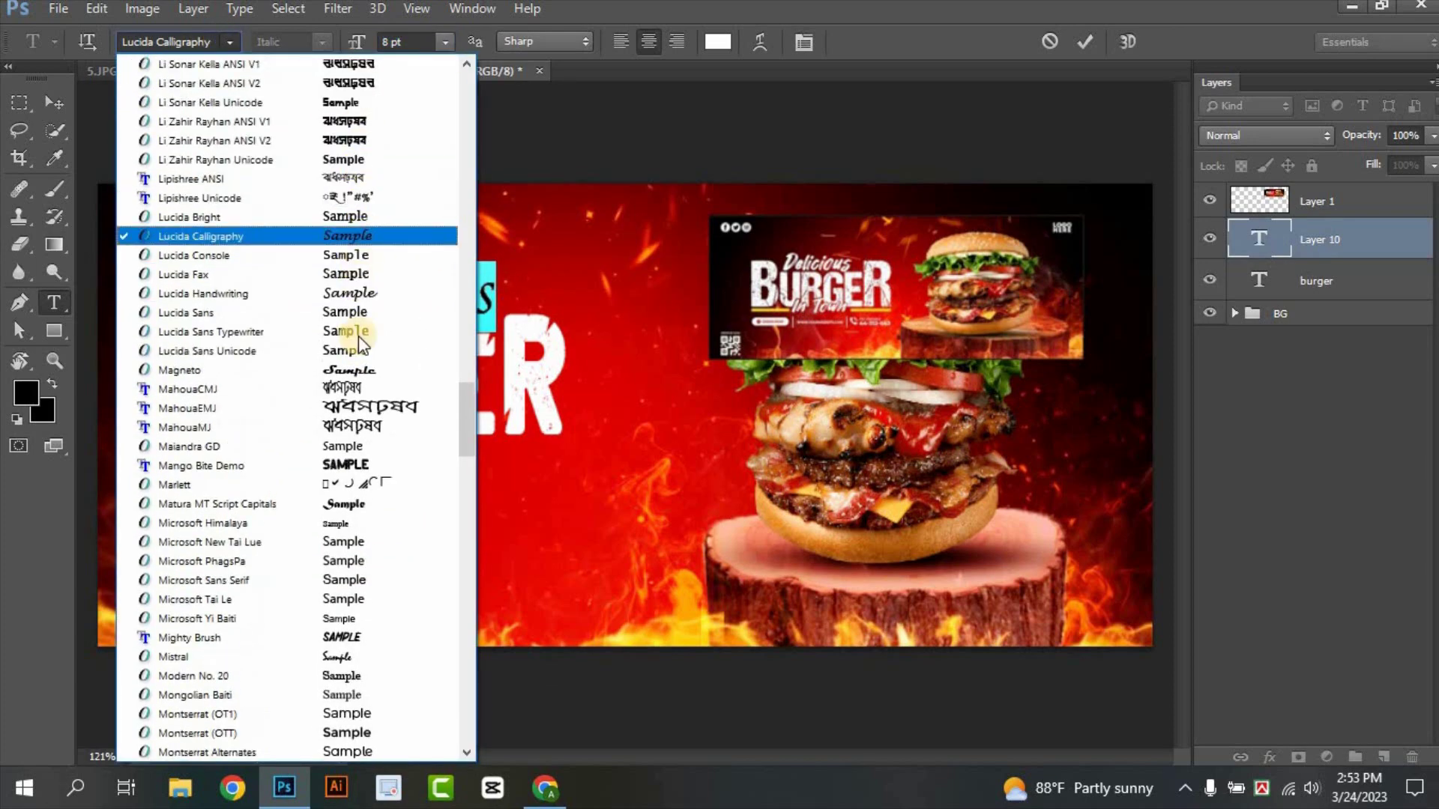
pyautogui.click(358, 303)
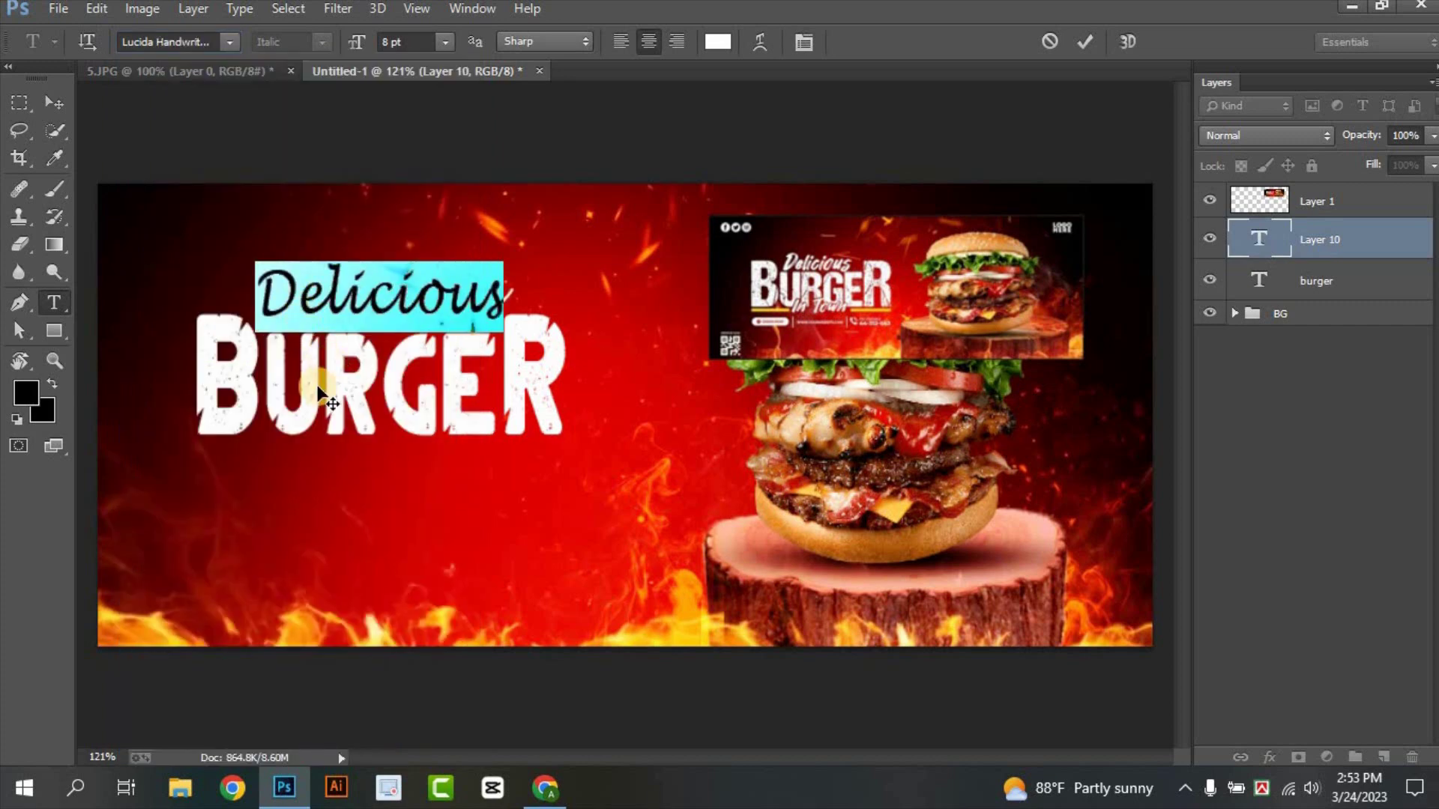
pyautogui.doubleClick(285, 292)
pyautogui.click(227, 40)
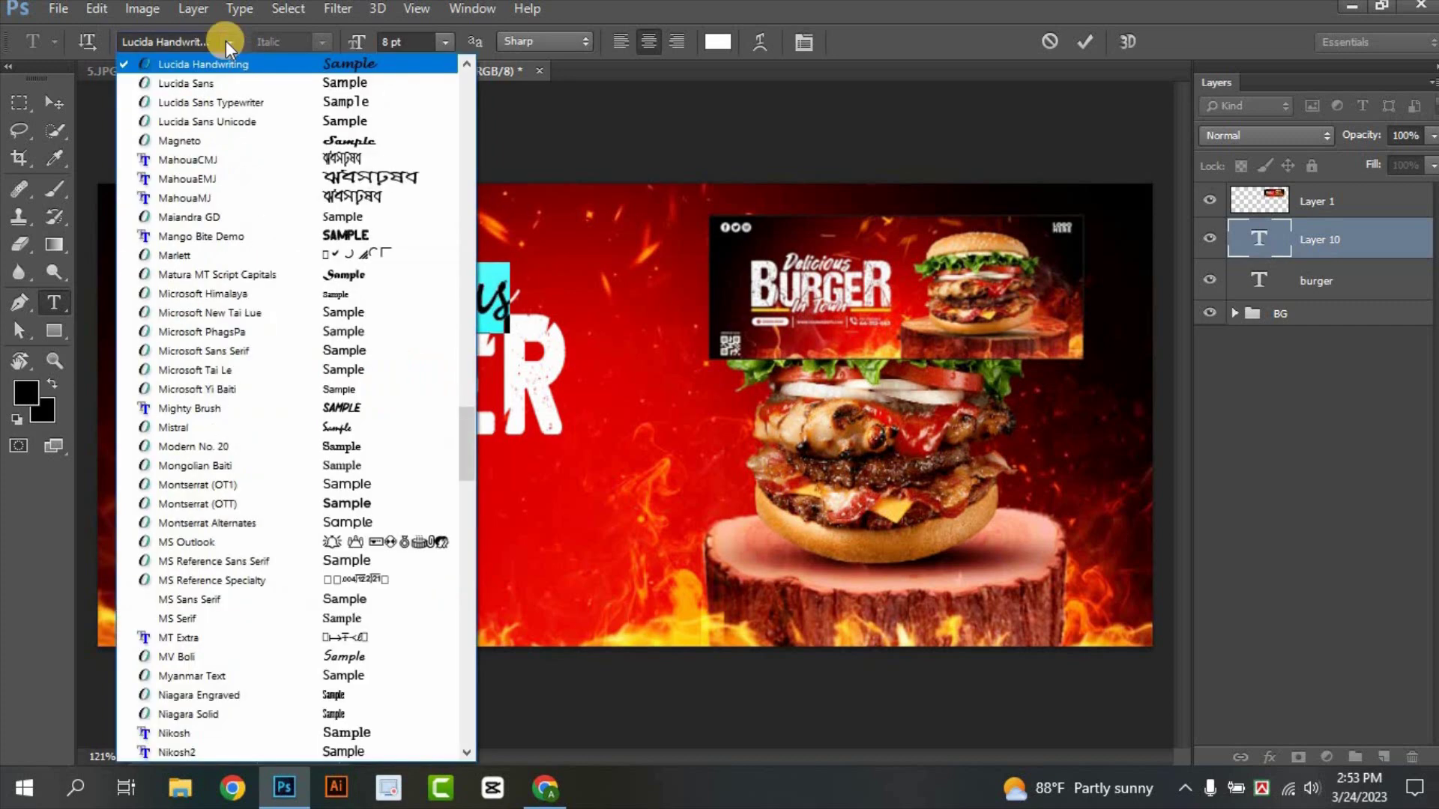
pyautogui.click(362, 413)
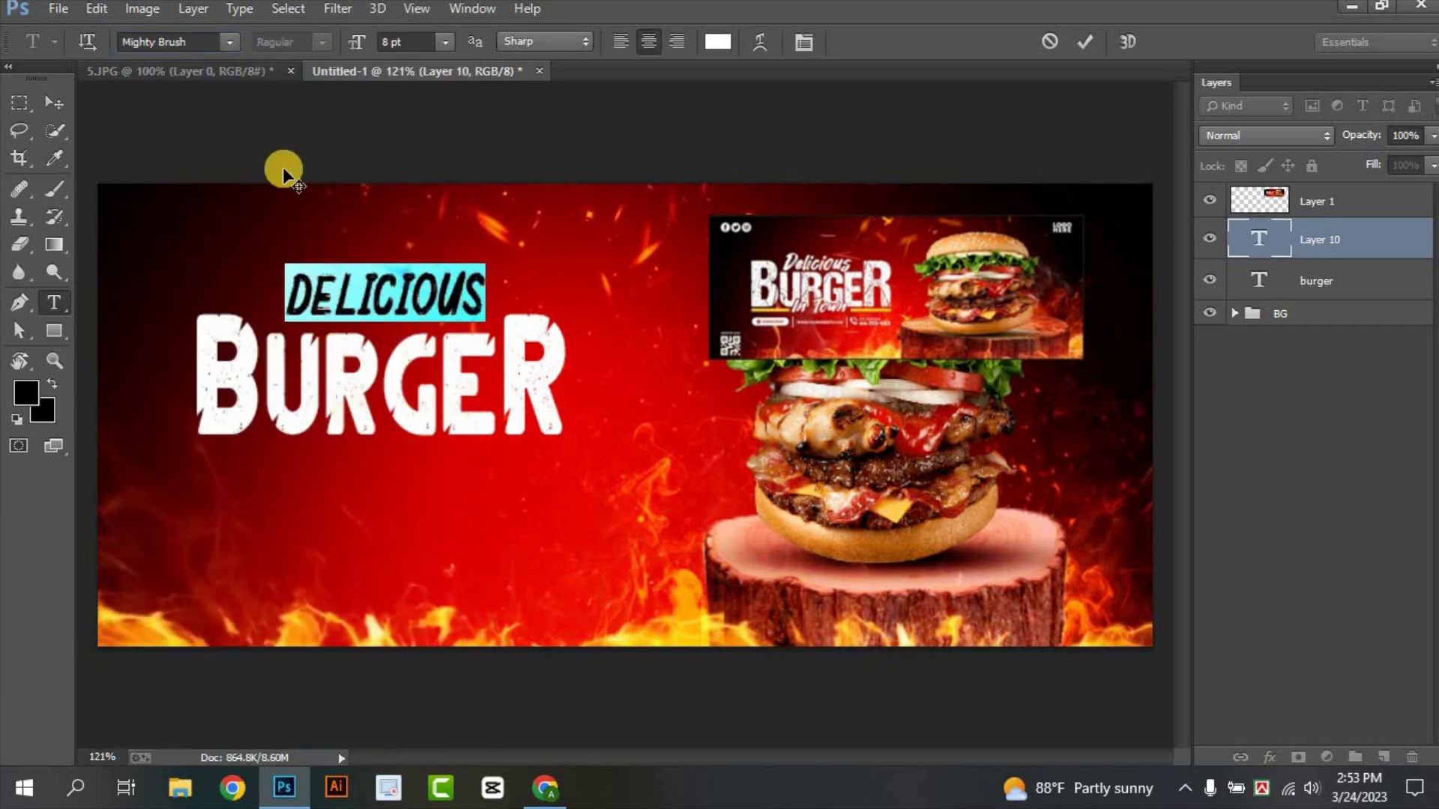
pyautogui.click(231, 43)
pyautogui.click(503, 545)
pyautogui.click(495, 299)
pyautogui.moveTo(499, 292); pyautogui.dragTo(224, 290)
pyautogui.moveTo(338, 389); pyautogui.dragTo(321, 398)
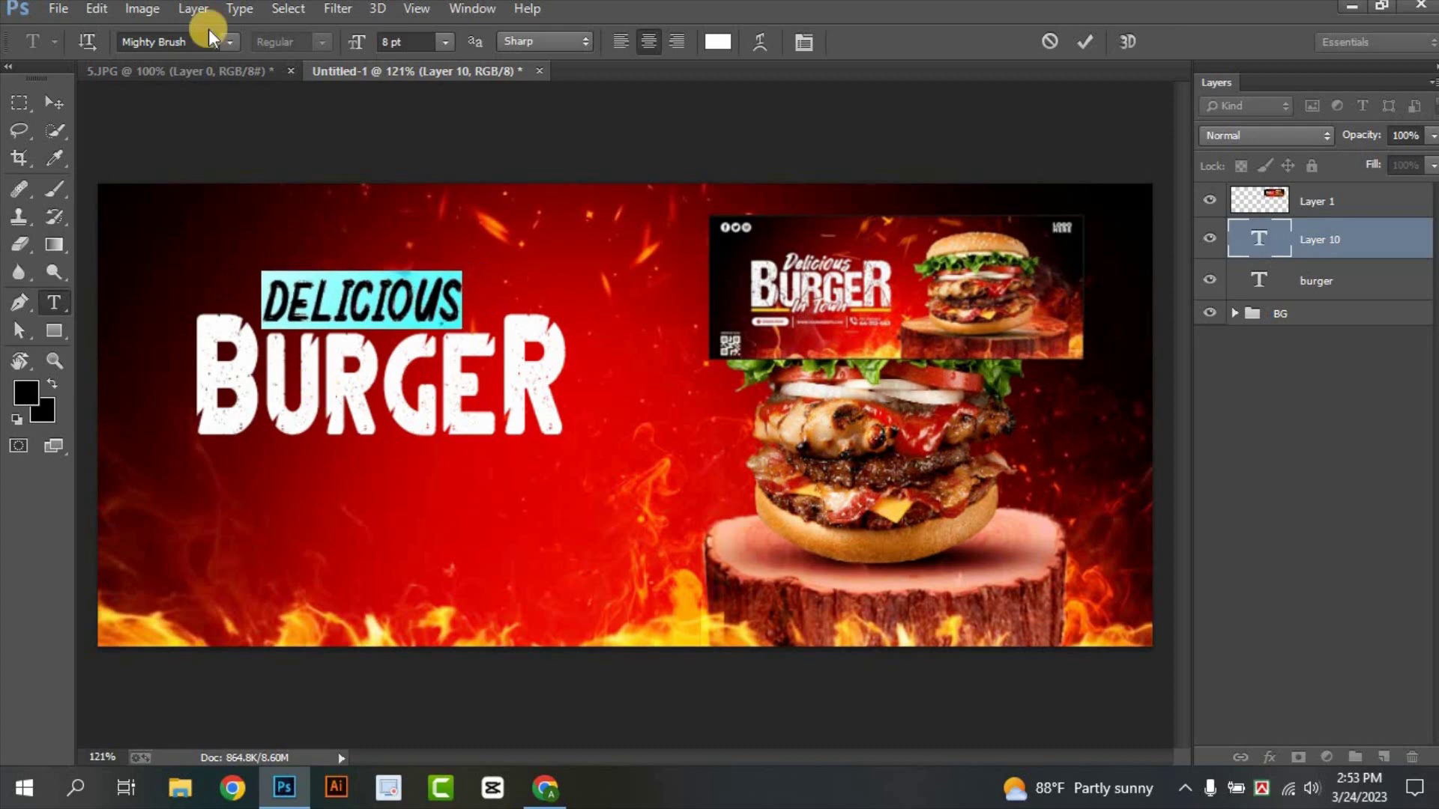
# - Apply the Streetwear font to the Delicious text
pyautogui.click(229, 46)
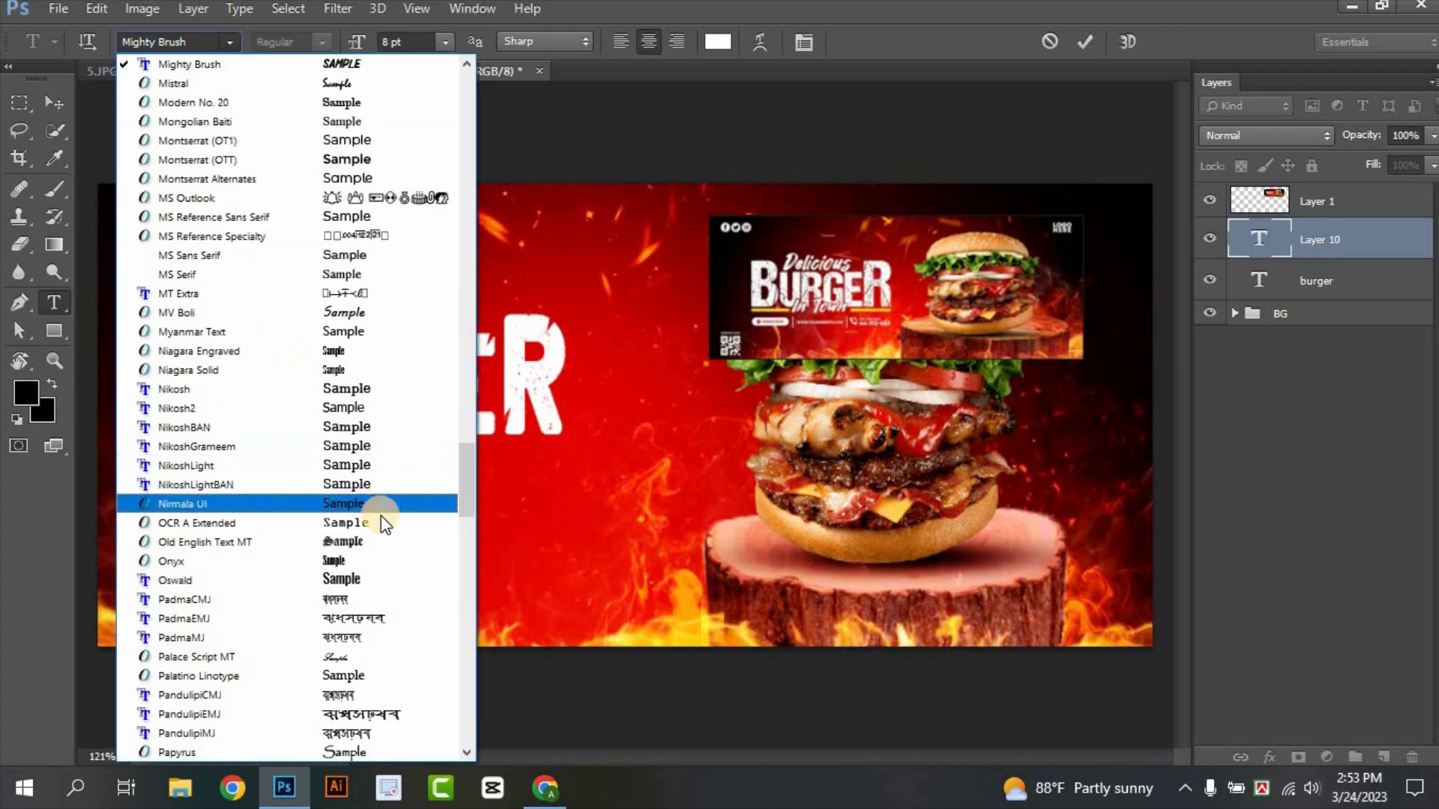
pyautogui.scroll(-4, 363, 551)
pyautogui.scroll(-1, 363, 584)
pyautogui.scroll(-1, 360, 599)
pyautogui.scroll(-2, 357, 554)
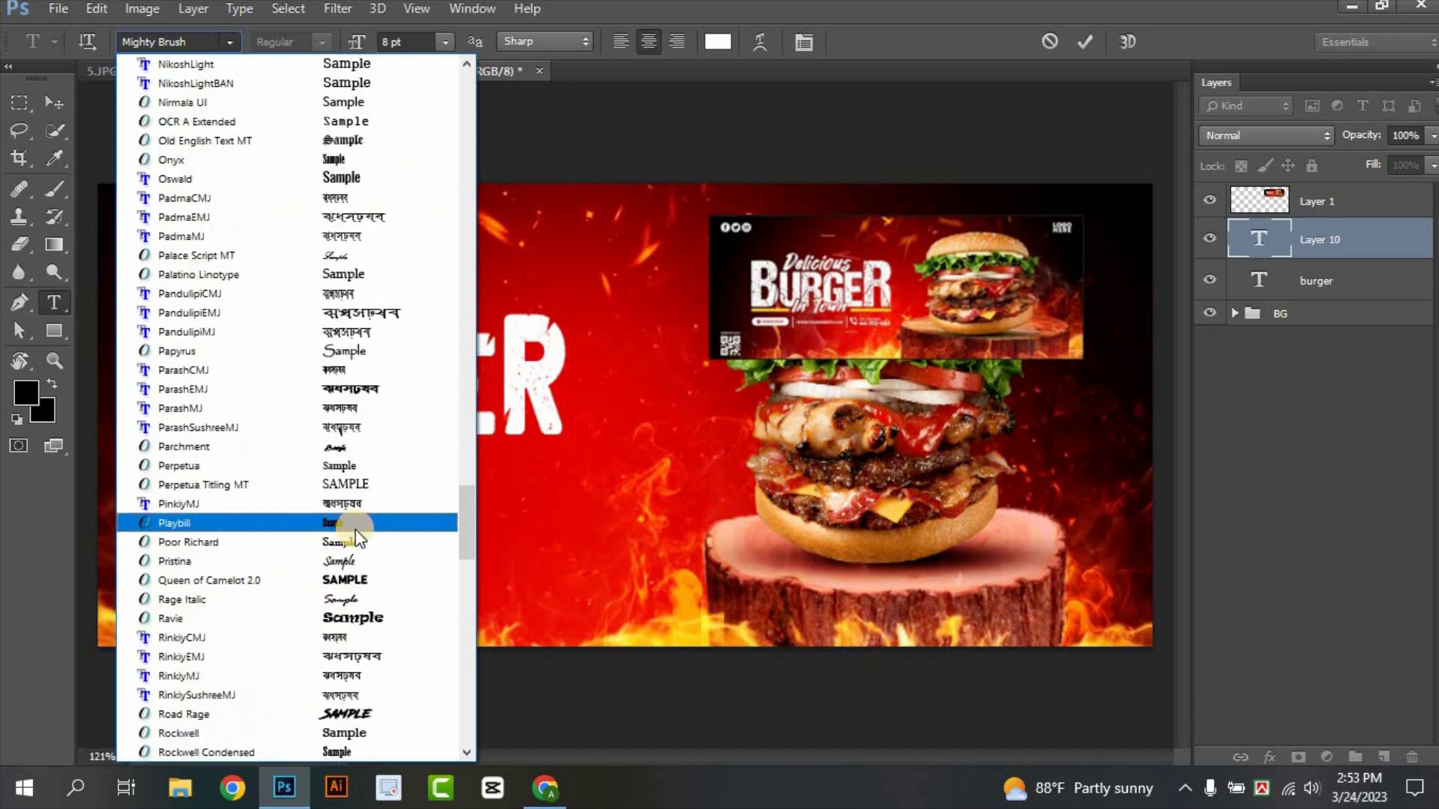
pyautogui.scroll(-1, 375, 592)
pyautogui.scroll(-2, 392, 570)
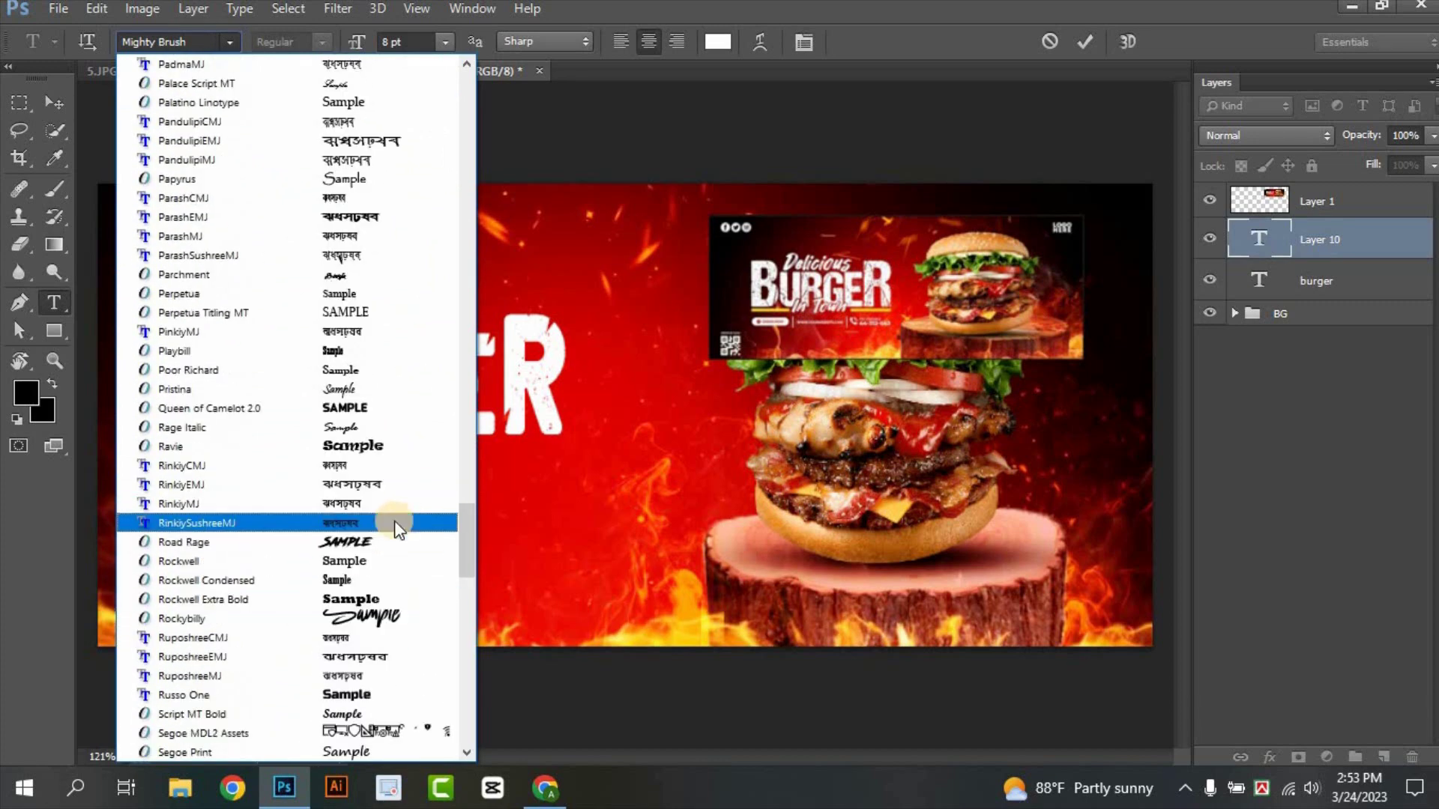
pyautogui.scroll(-4, 357, 604)
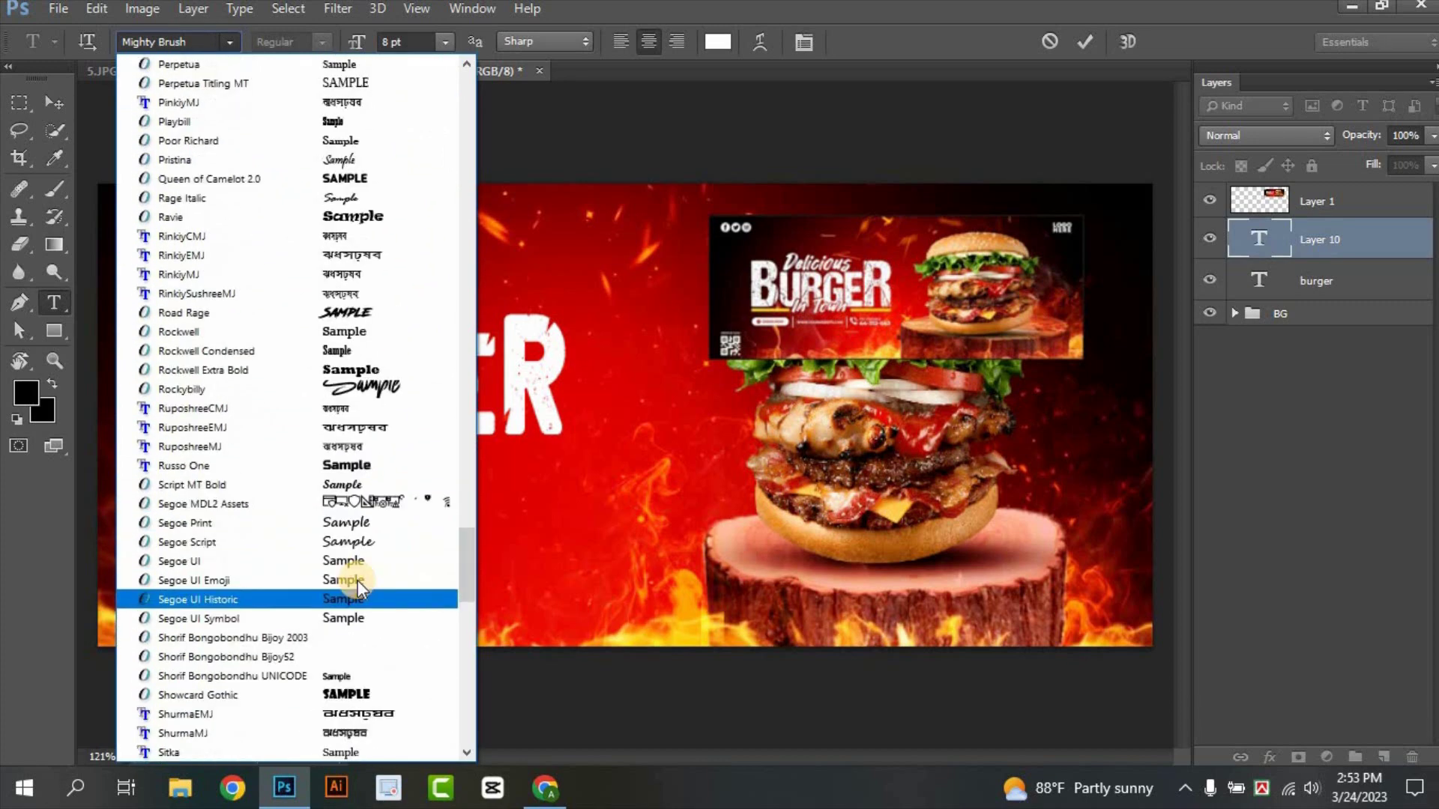
pyautogui.scroll(-2, 358, 580)
pyautogui.scroll(-3, 365, 601)
pyautogui.scroll(-1, 363, 510)
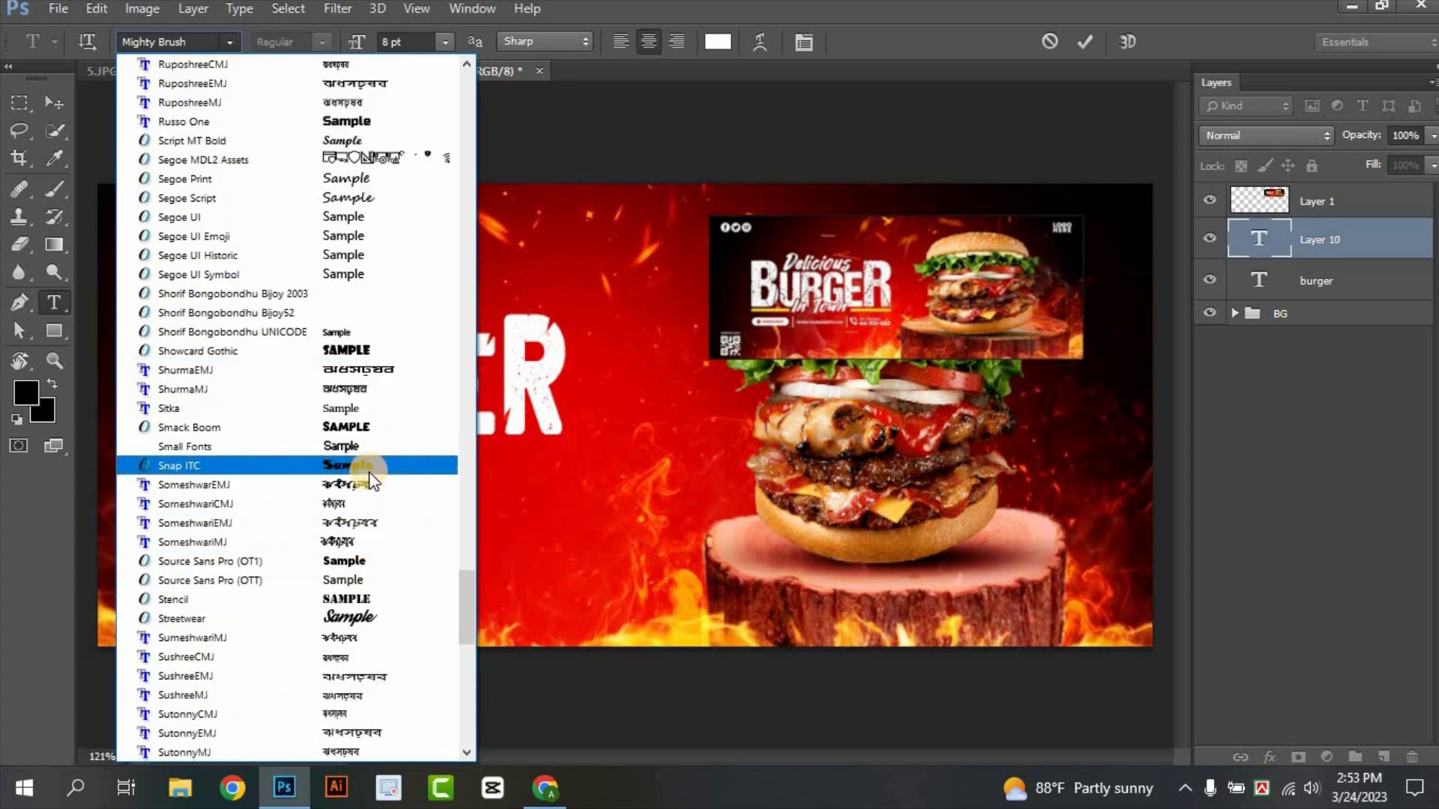
pyautogui.scroll(-1, 363, 466)
pyautogui.click(357, 560)
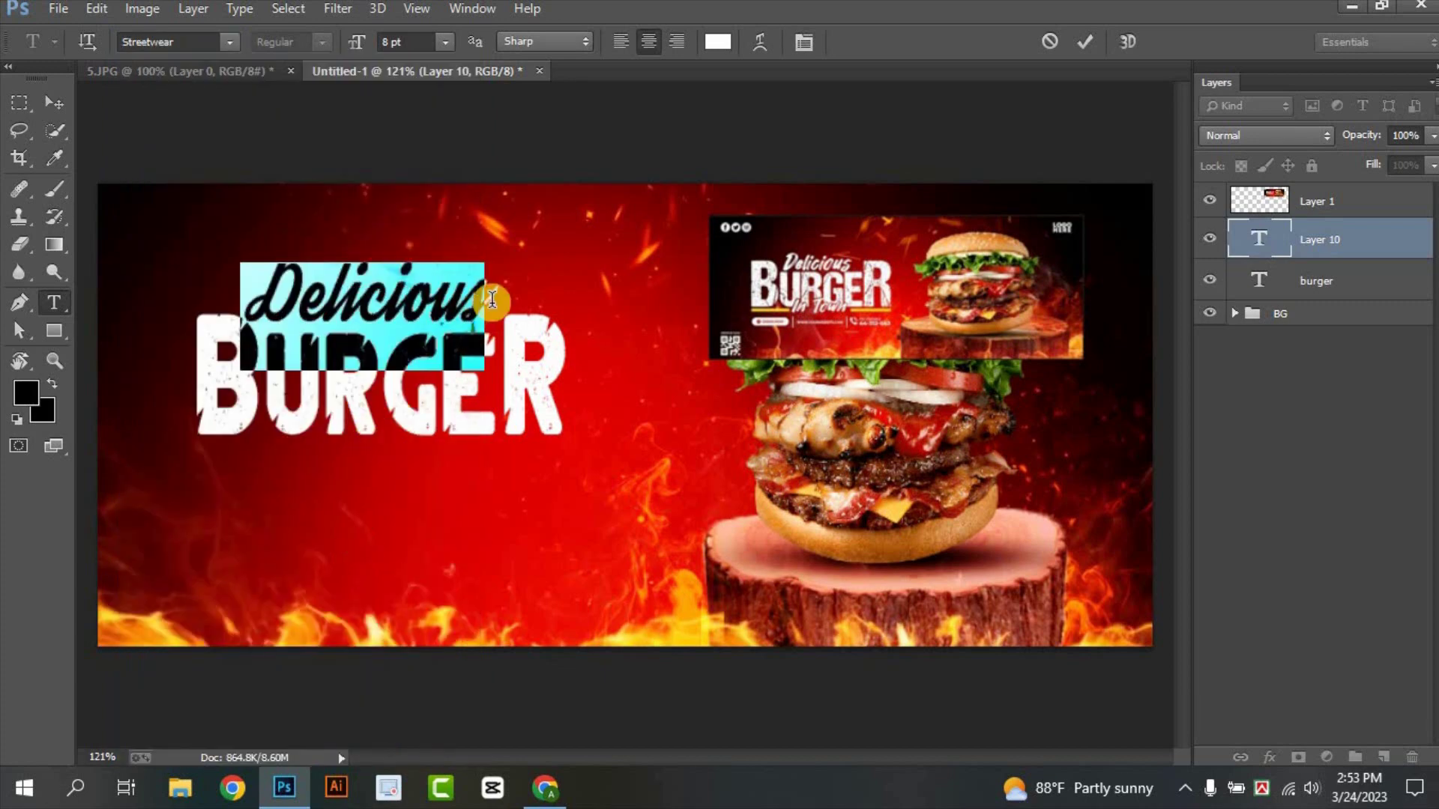
# - Set Delicious to 6 pt and commit the text
pyautogui.click(405, 42)
pyautogui.write('6')
pyautogui.press('Return')
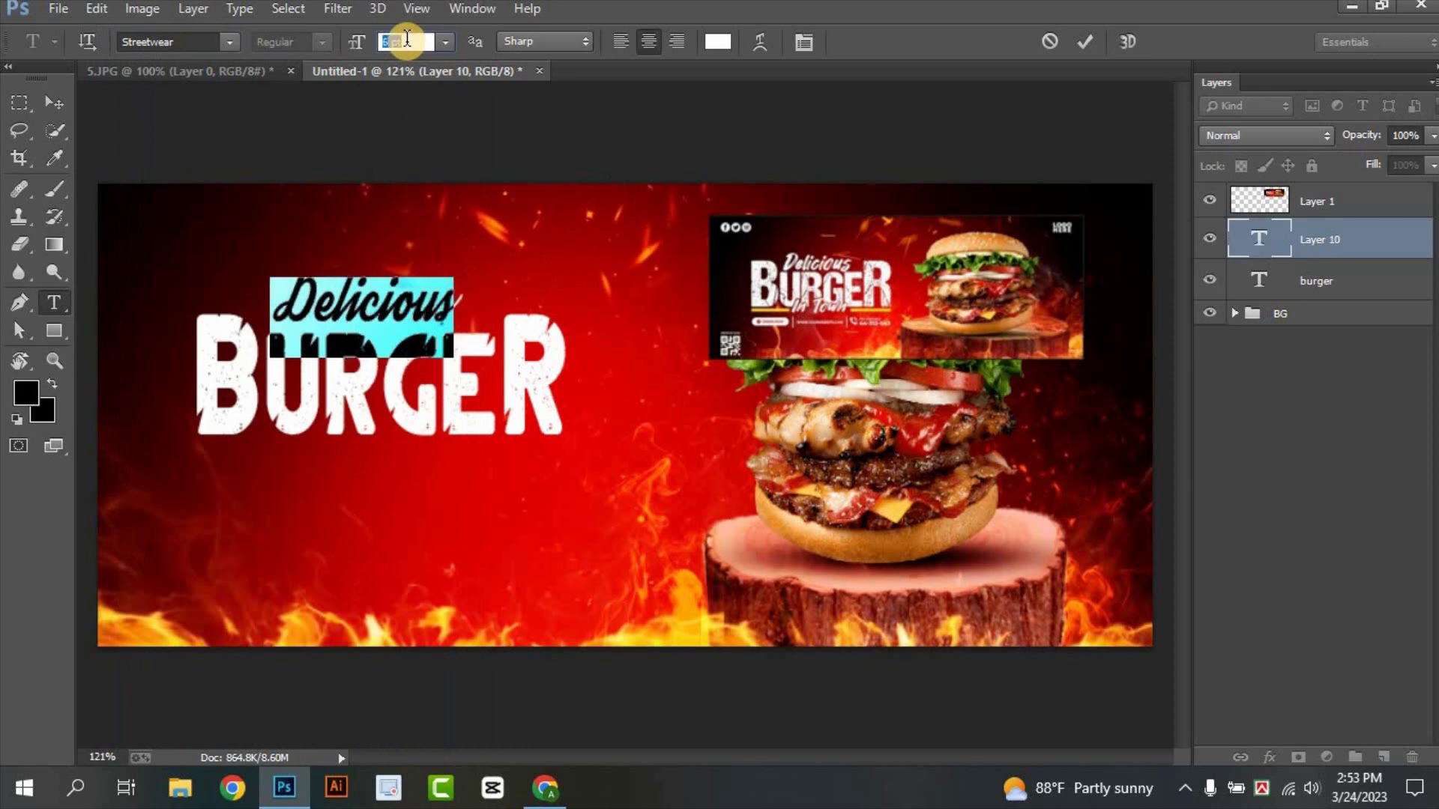
pyautogui.click(1082, 41)
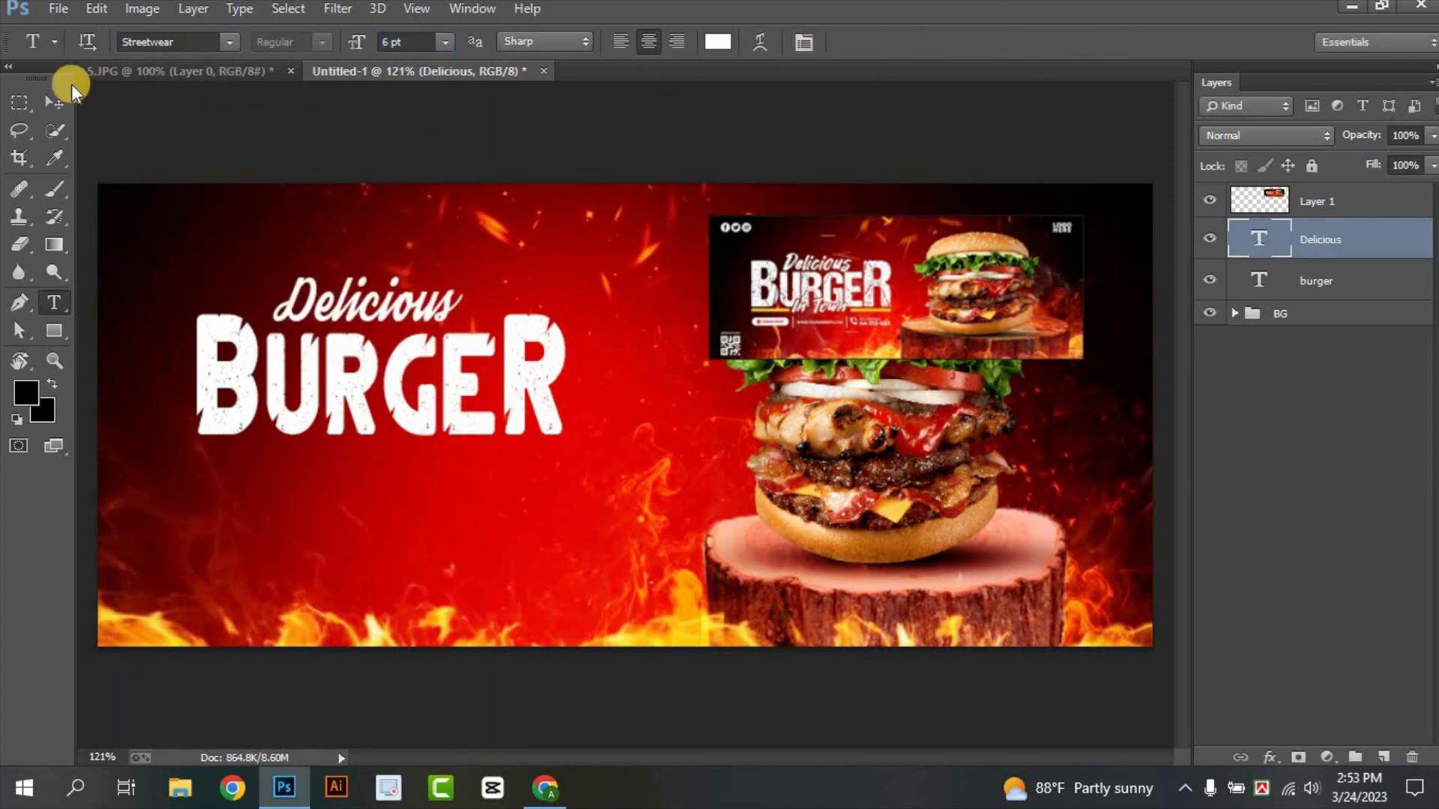
pyautogui.click(56, 95)
# - Nudge Delicious into place and type In Town below BURGER
pyautogui.moveTo(330, 307); pyautogui.dragTo(328, 309)
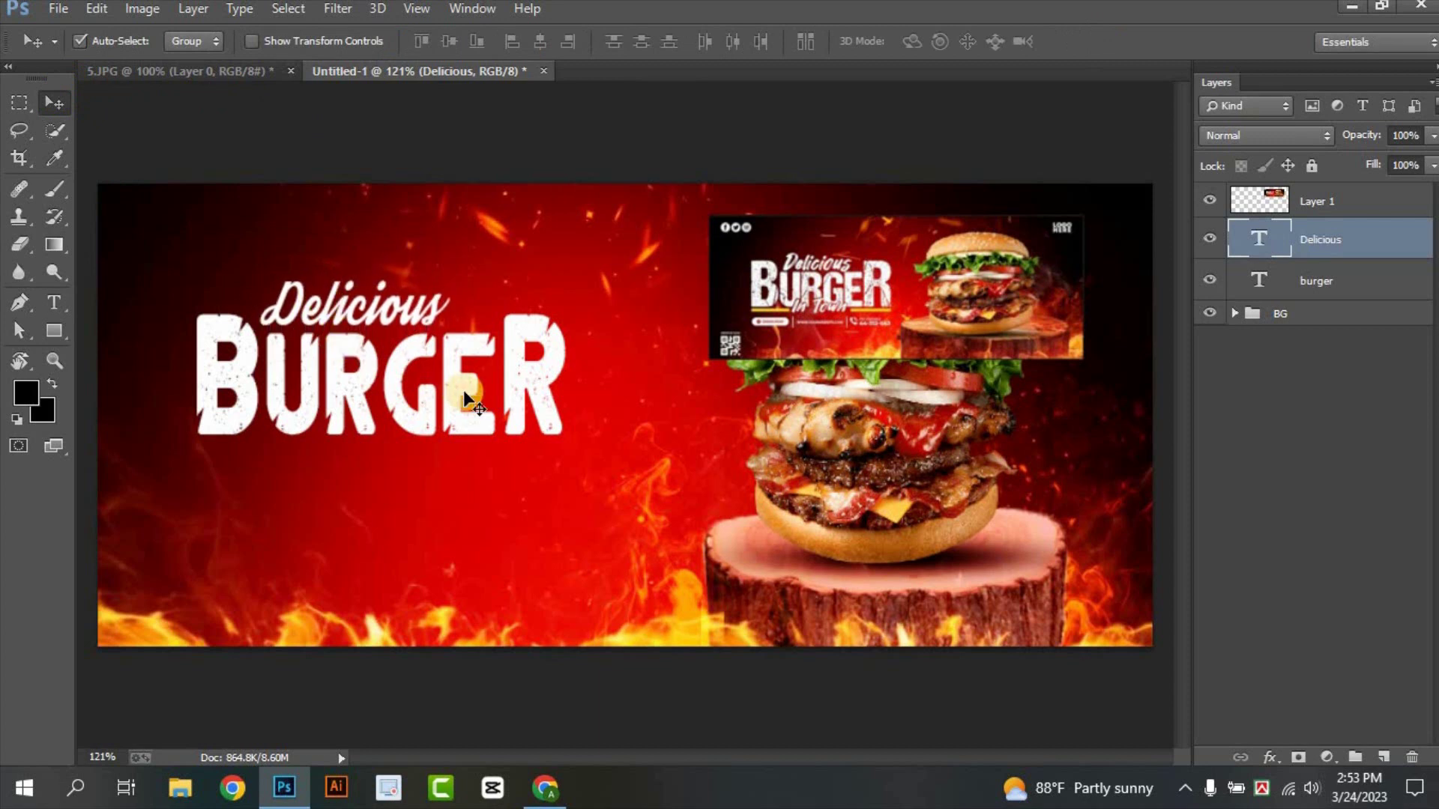
pyautogui.click(1381, 753)
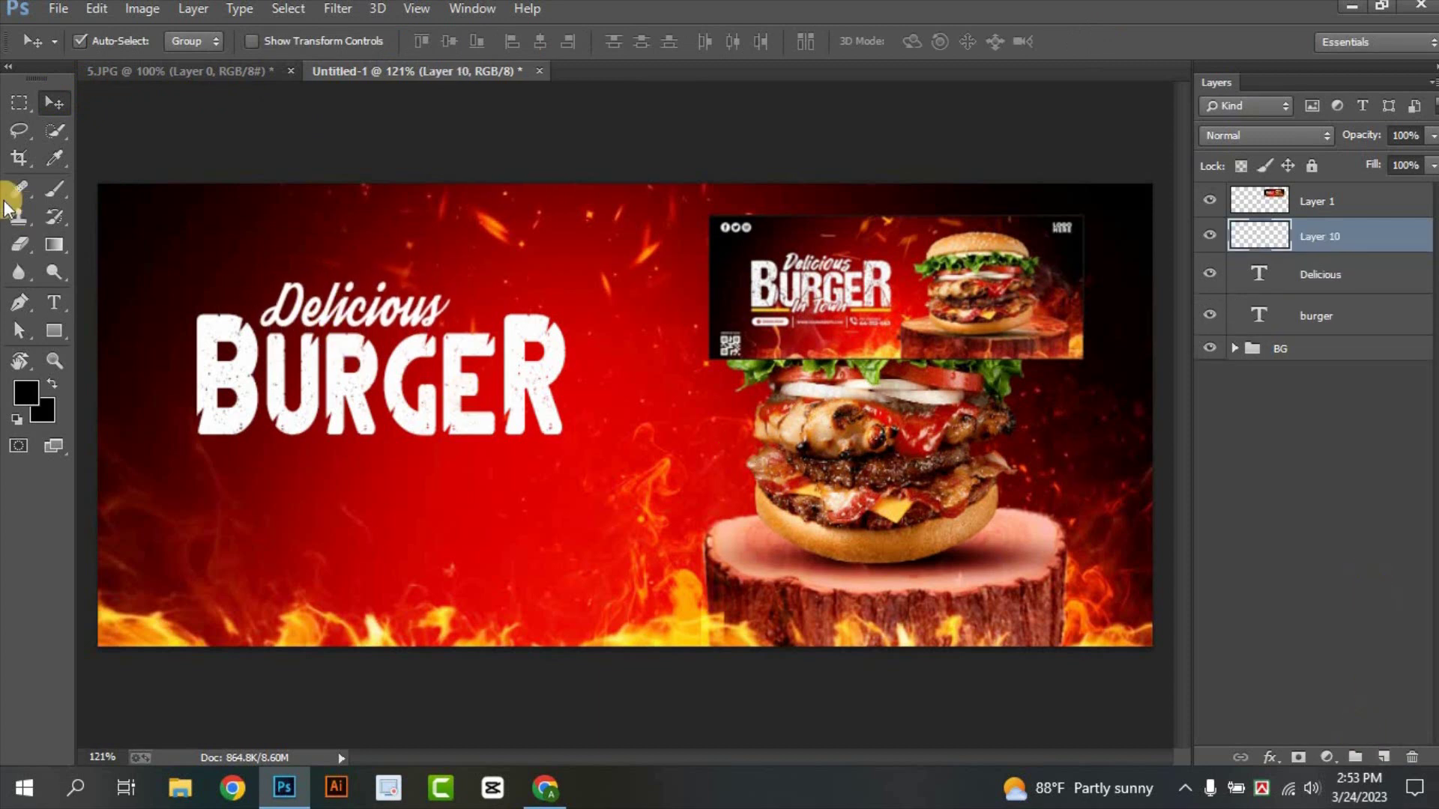
pyautogui.click(54, 304)
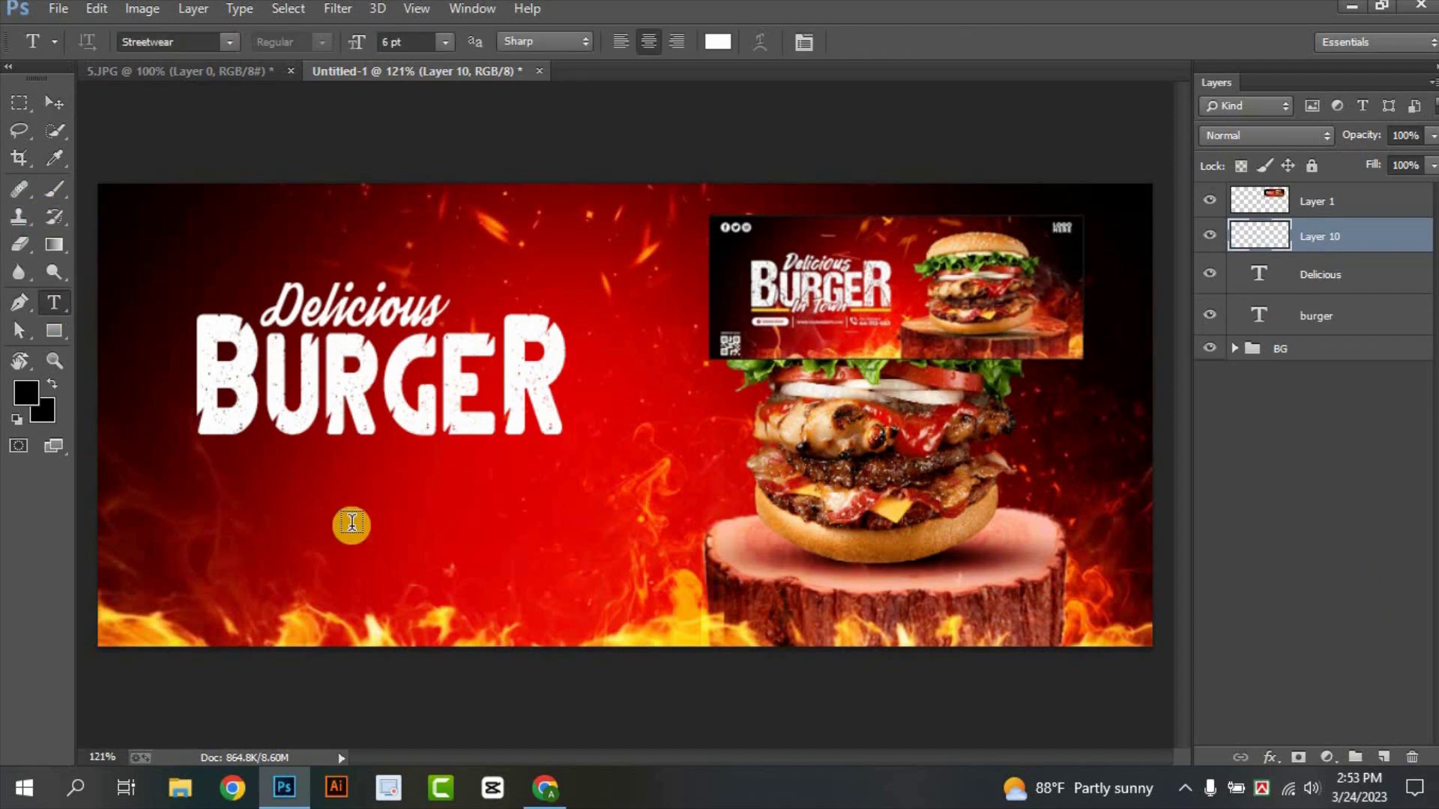
pyautogui.click(394, 512)
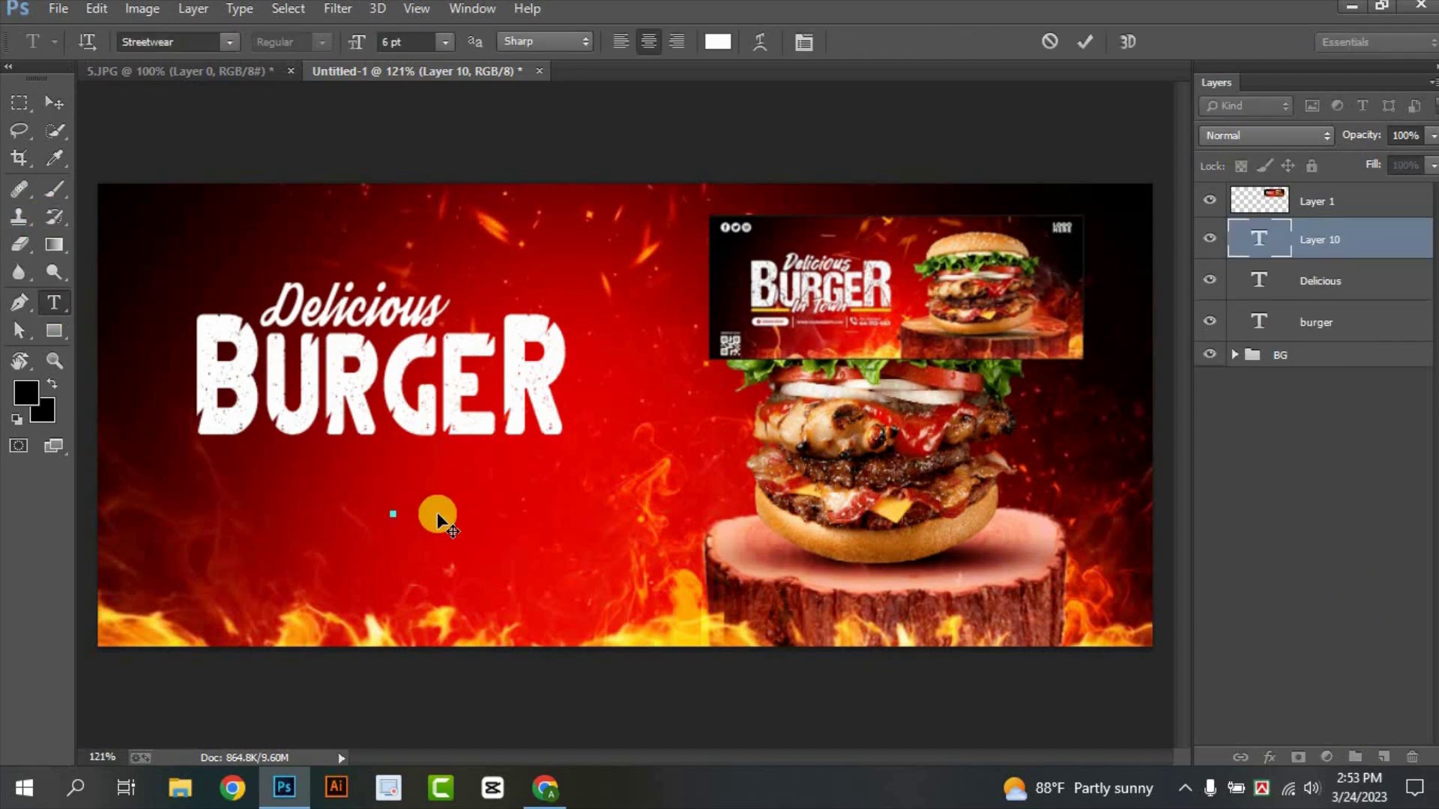
pyautogui.write('In')
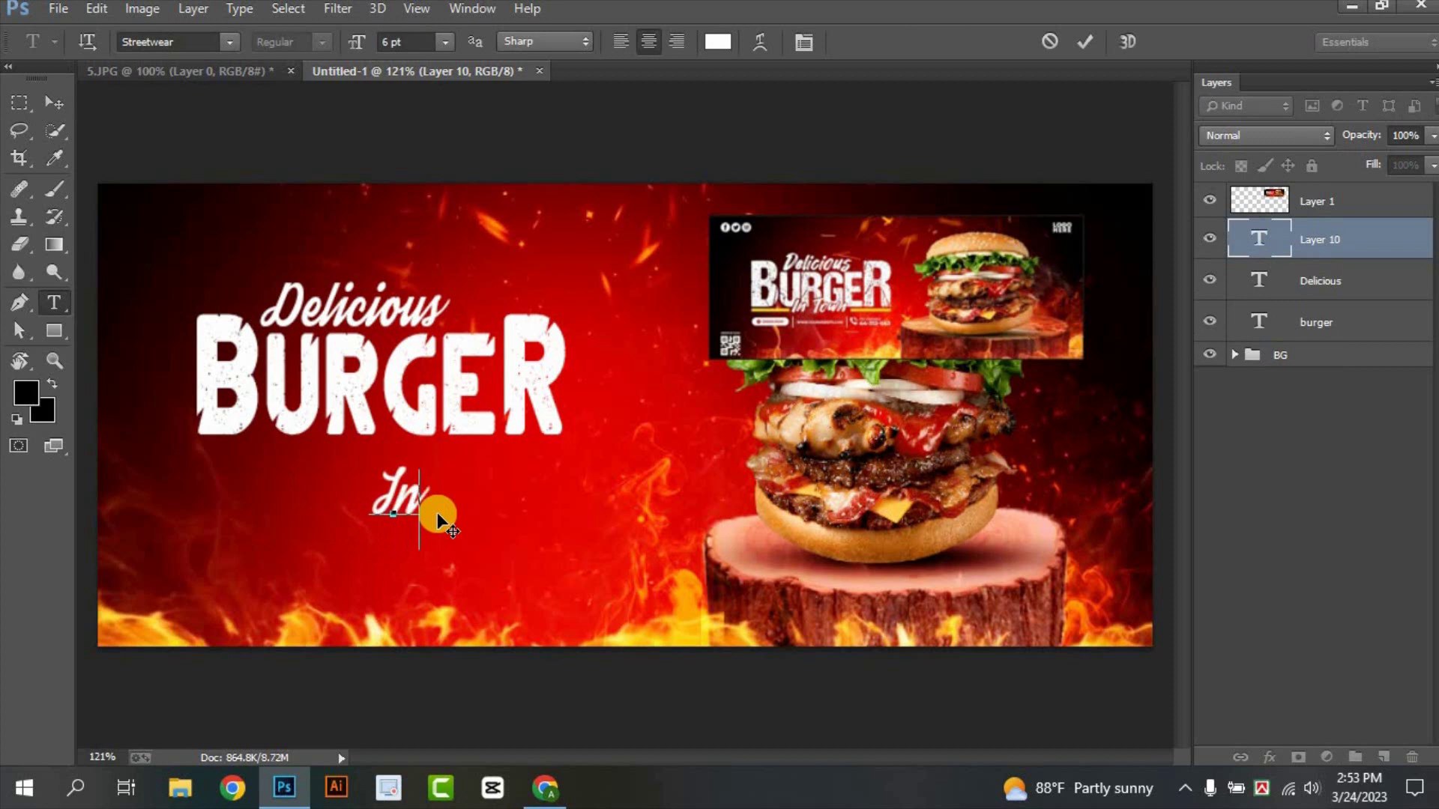
pyautogui.write(' To')
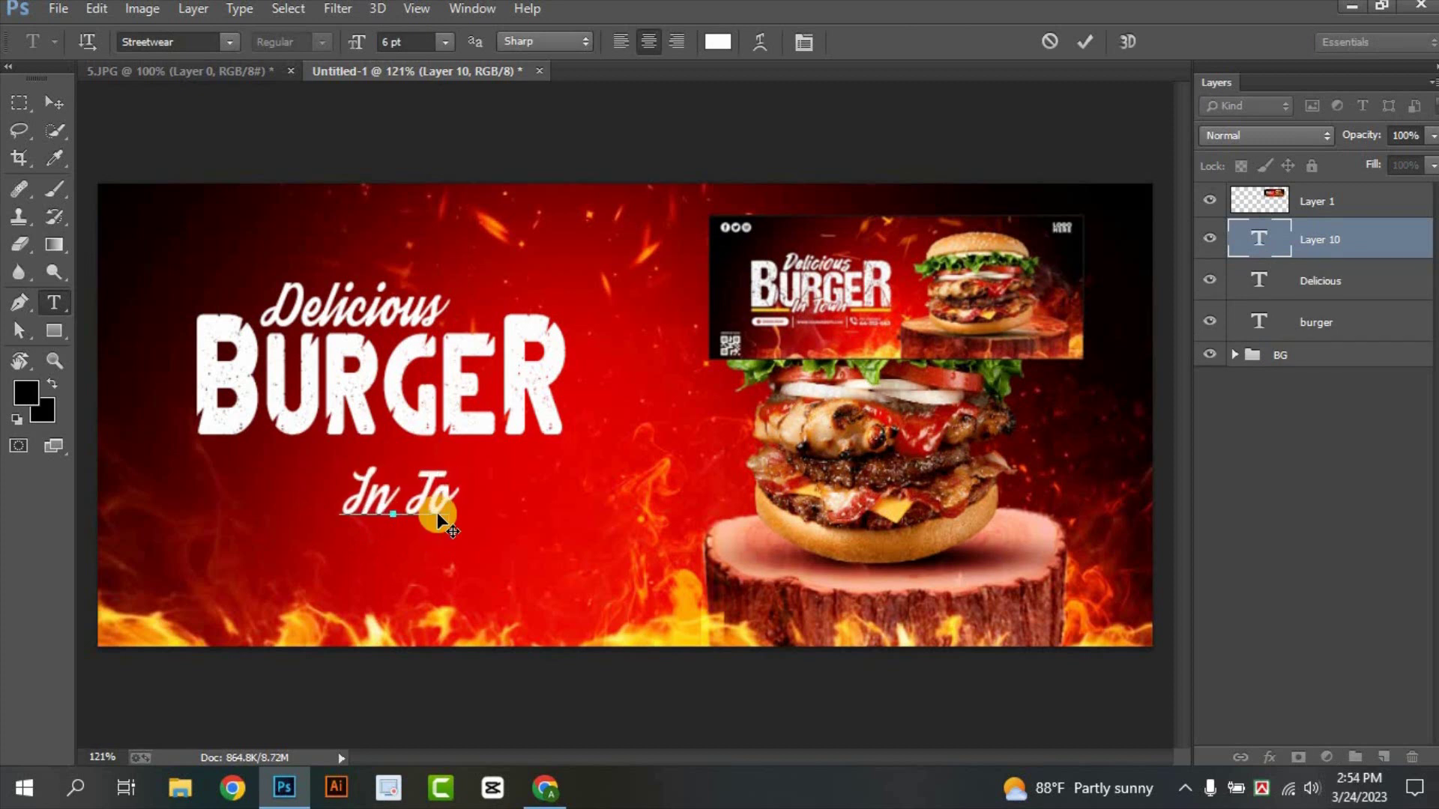
pyautogui.write('wn')
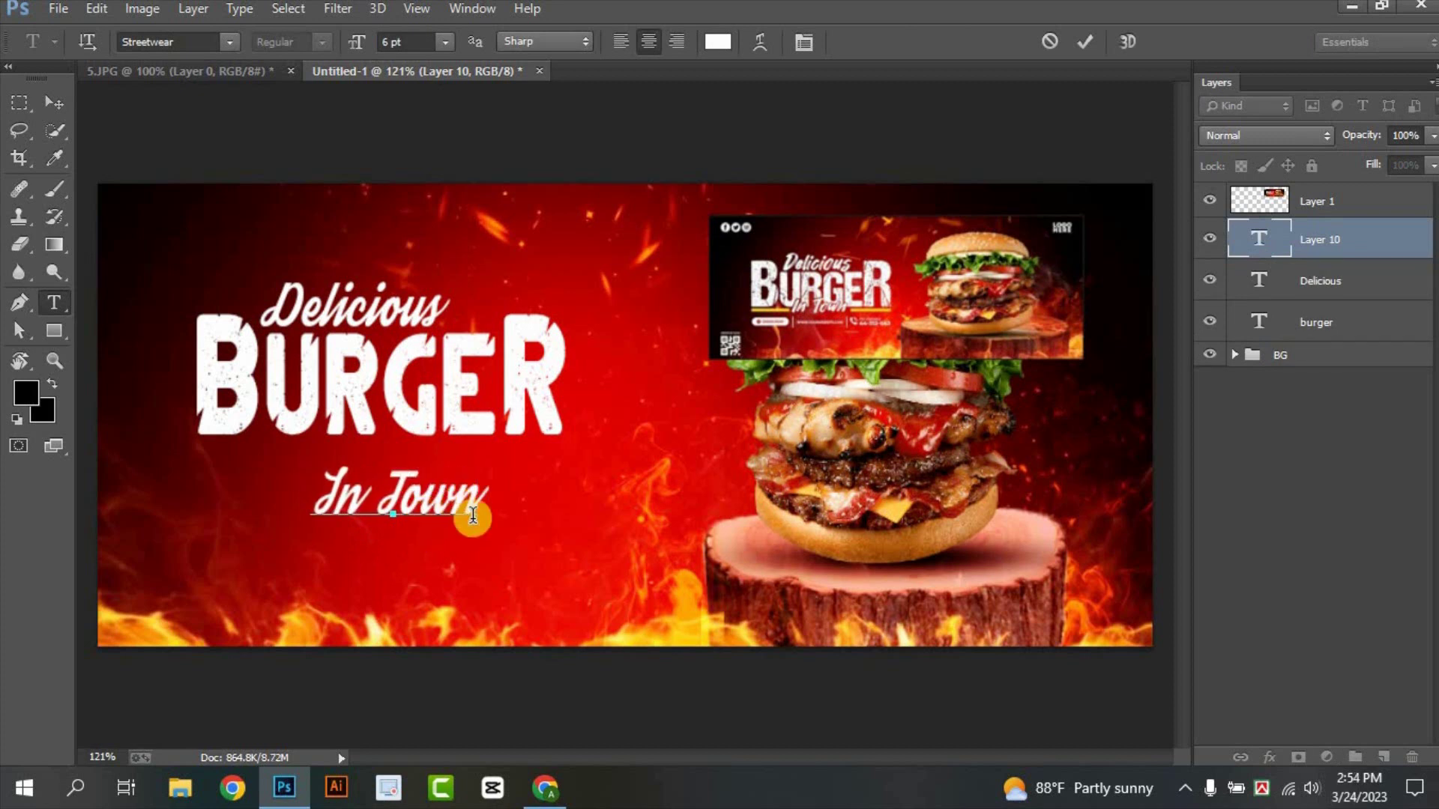
# - Set In Town to 5 pt, move it up under BURGER and commit
pyautogui.hotkey('ctrl', 'a')
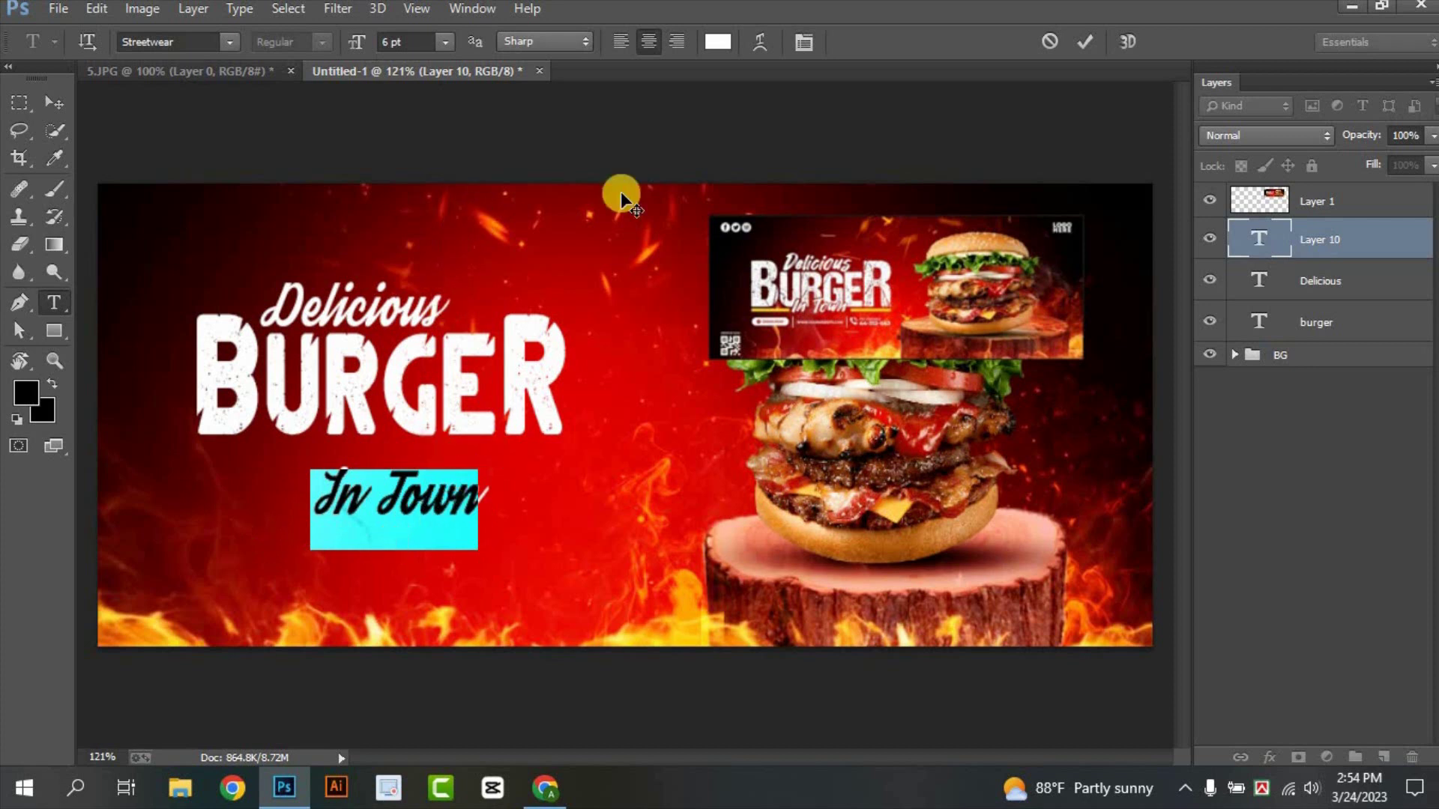
pyautogui.click(420, 42)
pyautogui.write('3')
pyautogui.press('Return')
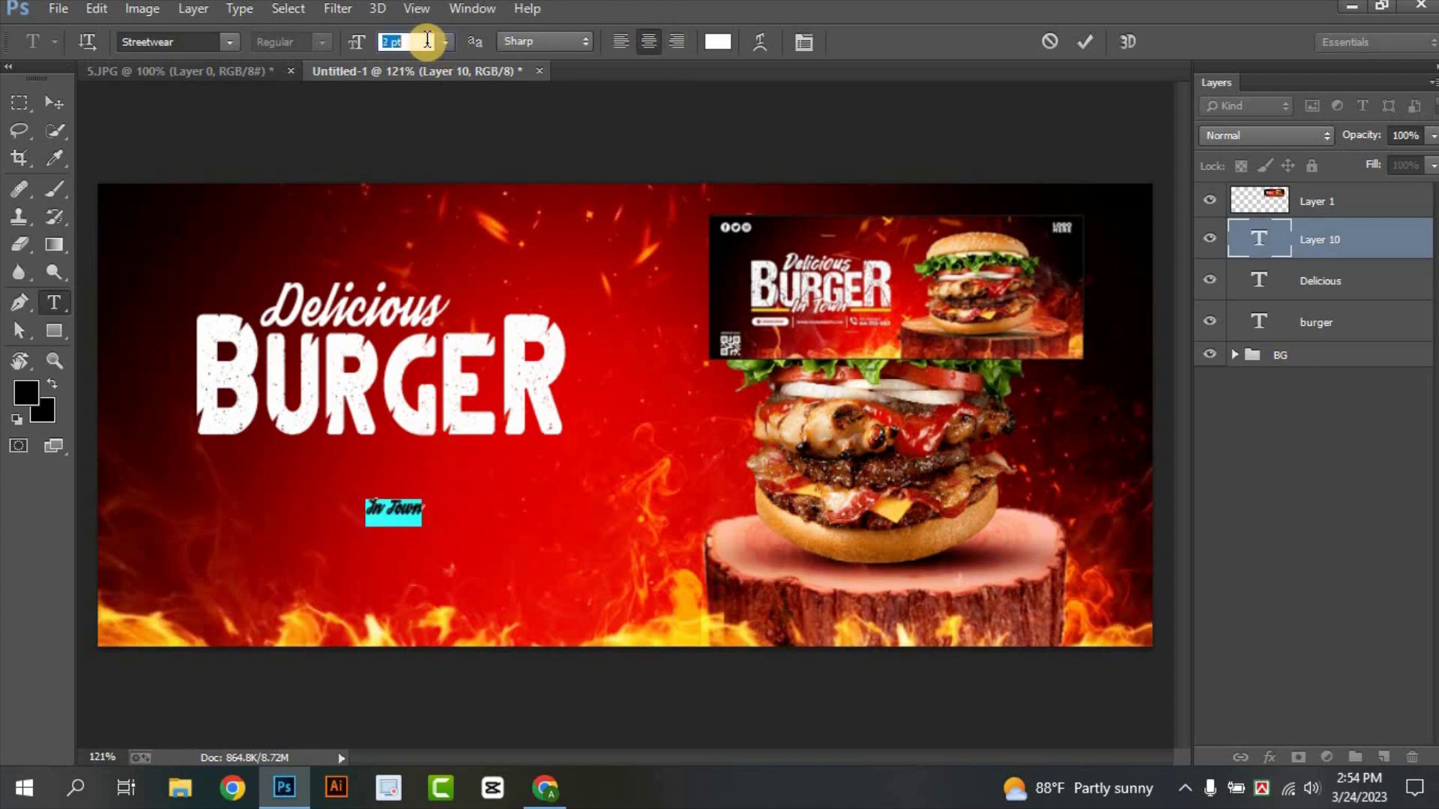
pyautogui.write('4')
pyautogui.press('Return')
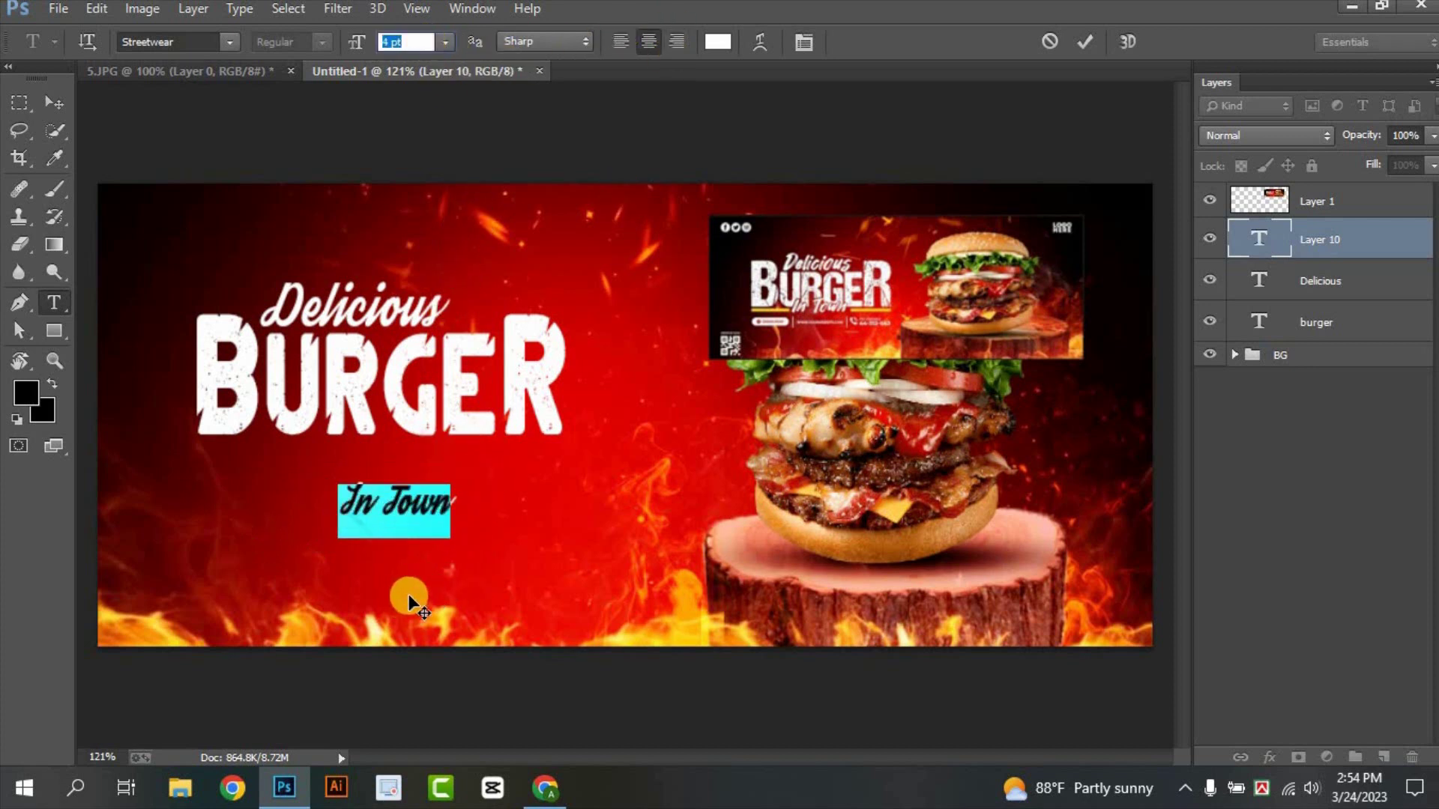
pyautogui.moveTo(391, 549); pyautogui.dragTo(379, 480)
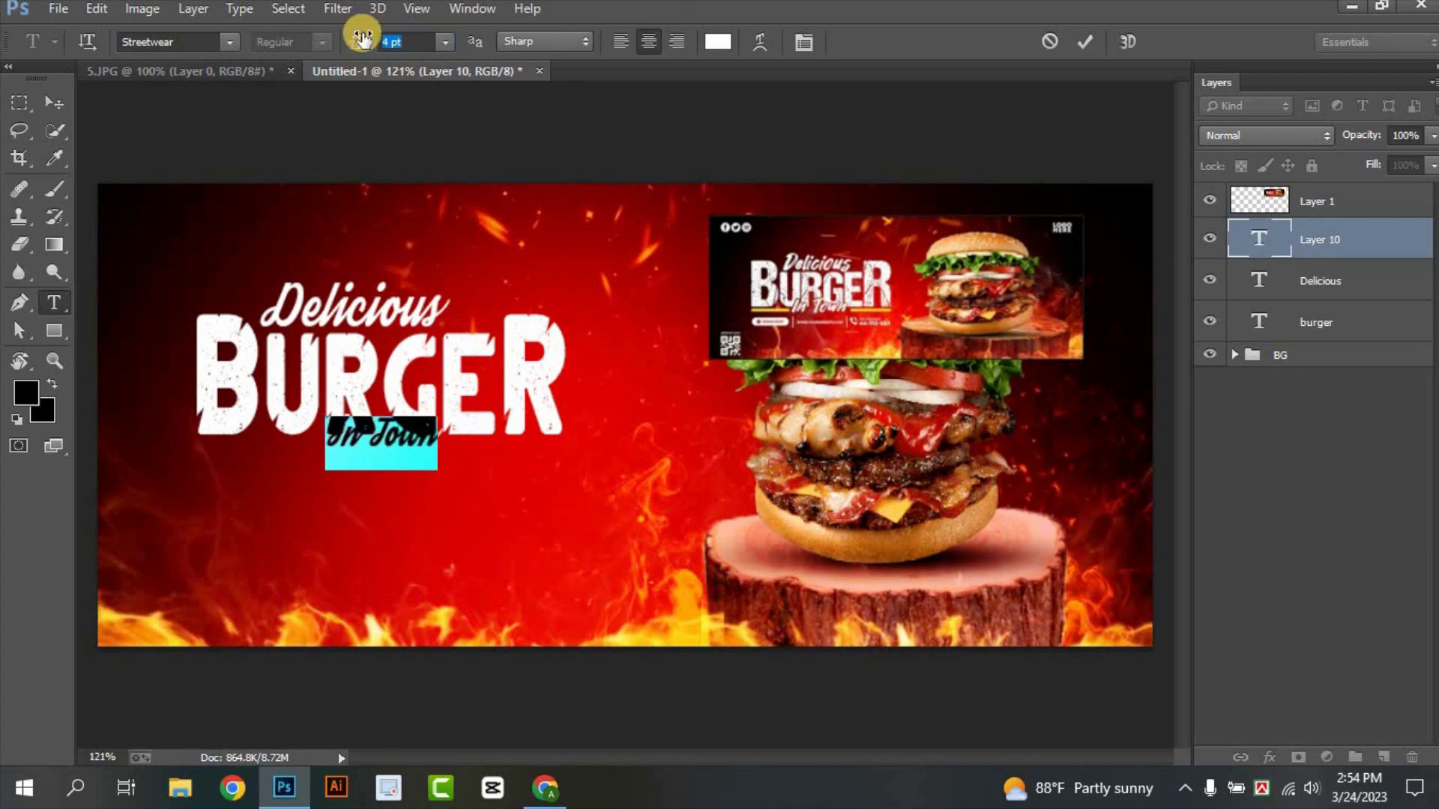
pyautogui.click(413, 39)
pyautogui.write('5')
pyautogui.press('Return')
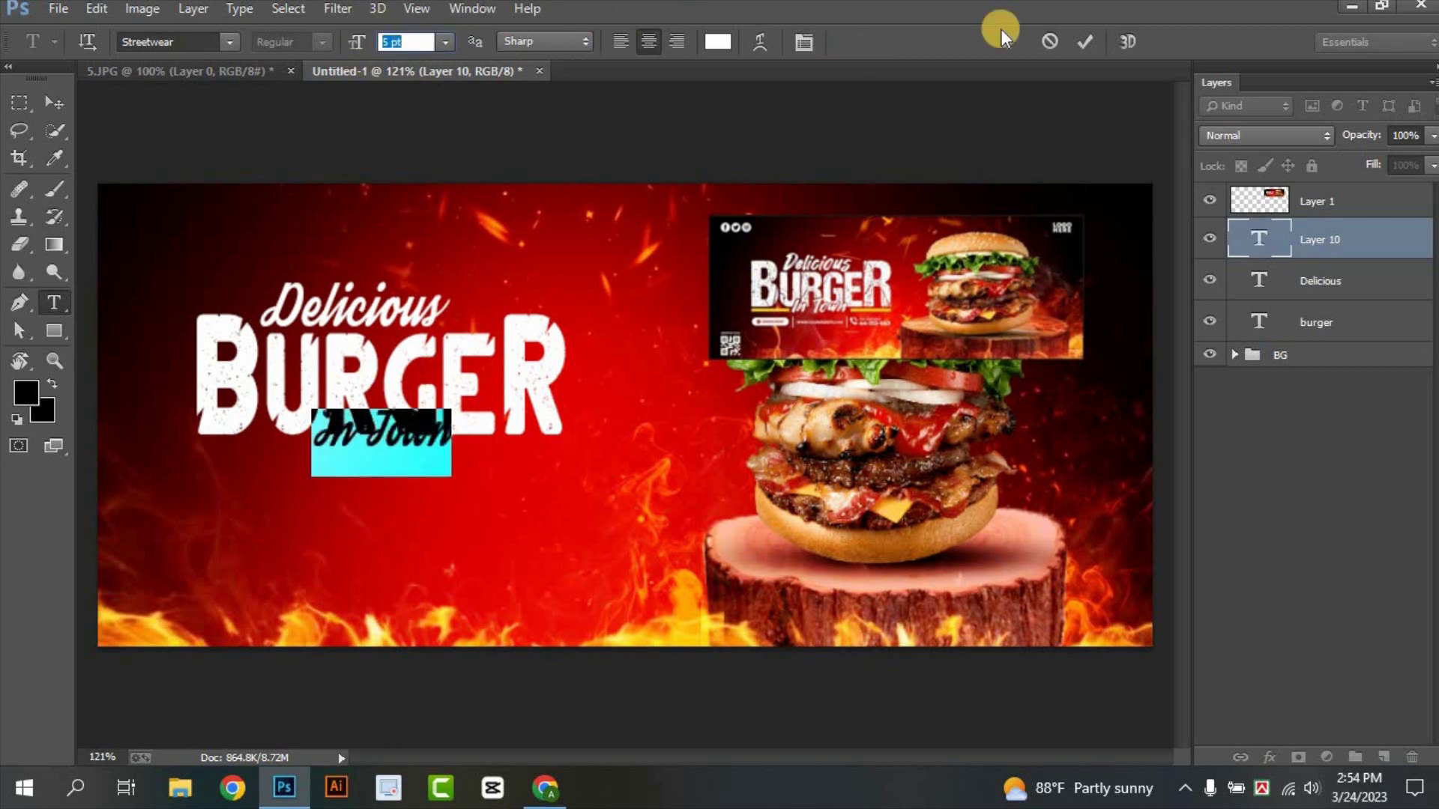
pyautogui.click(1081, 43)
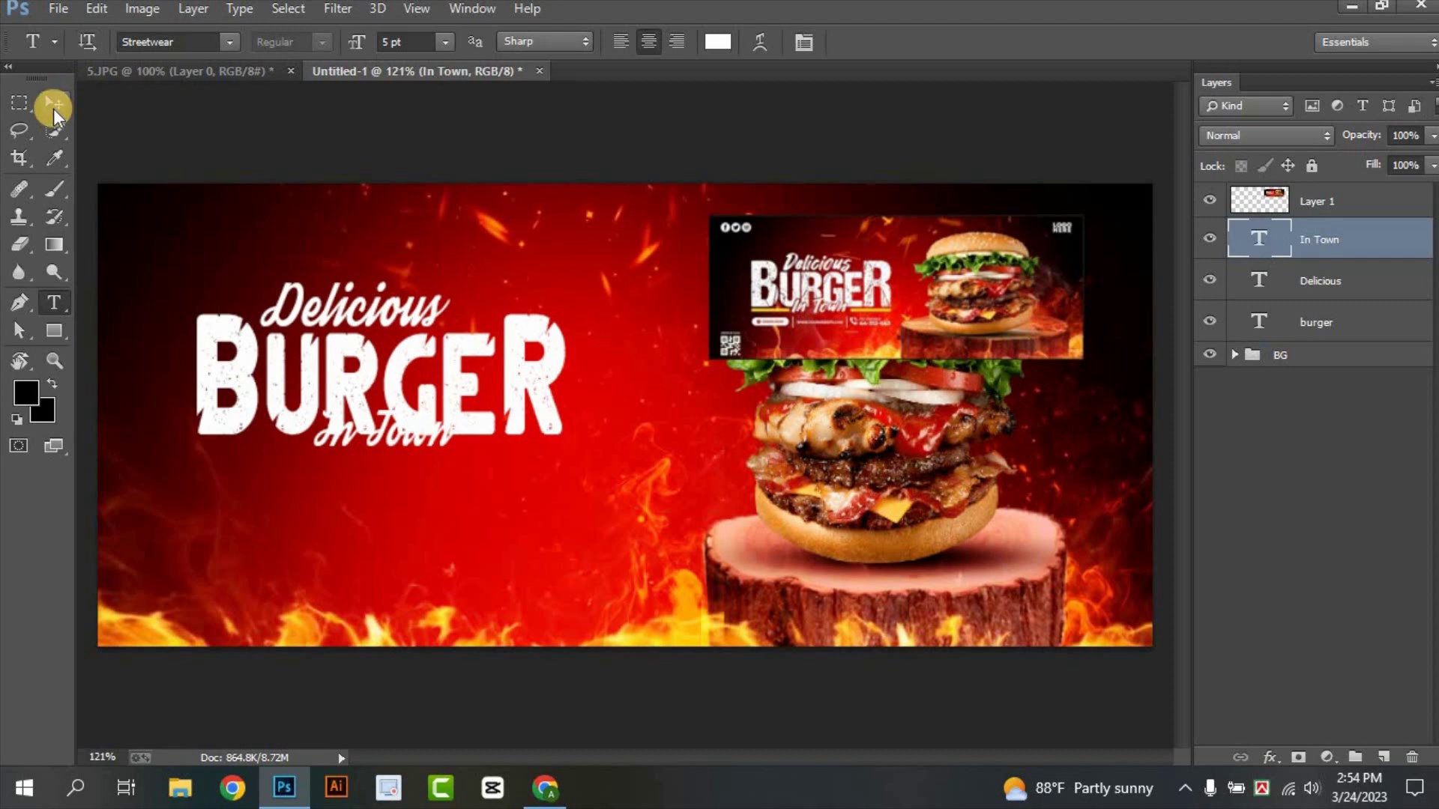
# - Nudge In Town a few pixels lower beneath BURGER
pyautogui.click(54, 103)
pyautogui.moveTo(391, 458); pyautogui.dragTo(396, 470)
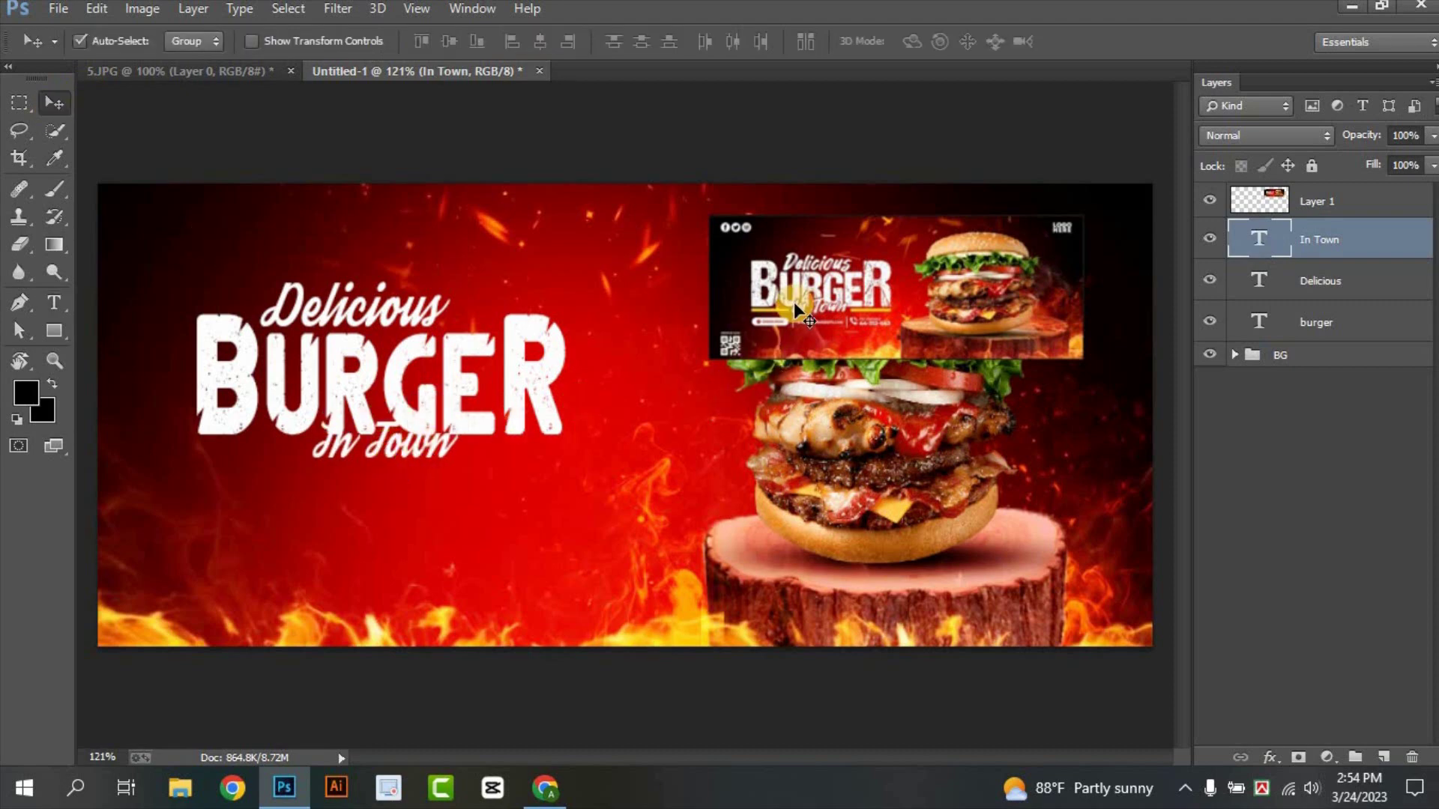
pyautogui.keyDown('alt'); pyautogui.scroll(1, 793, 300); pyautogui.keyUp('alt')
pyautogui.keyDown('alt'); pyautogui.scroll(2, 793, 300); pyautogui.keyUp('alt')
pyautogui.keyDown('alt'); pyautogui.scroll(2, 809, 307); pyautogui.keyUp('alt')
pyautogui.keyDown('alt'); pyautogui.scroll(-1, 834, 316); pyautogui.keyUp('alt')
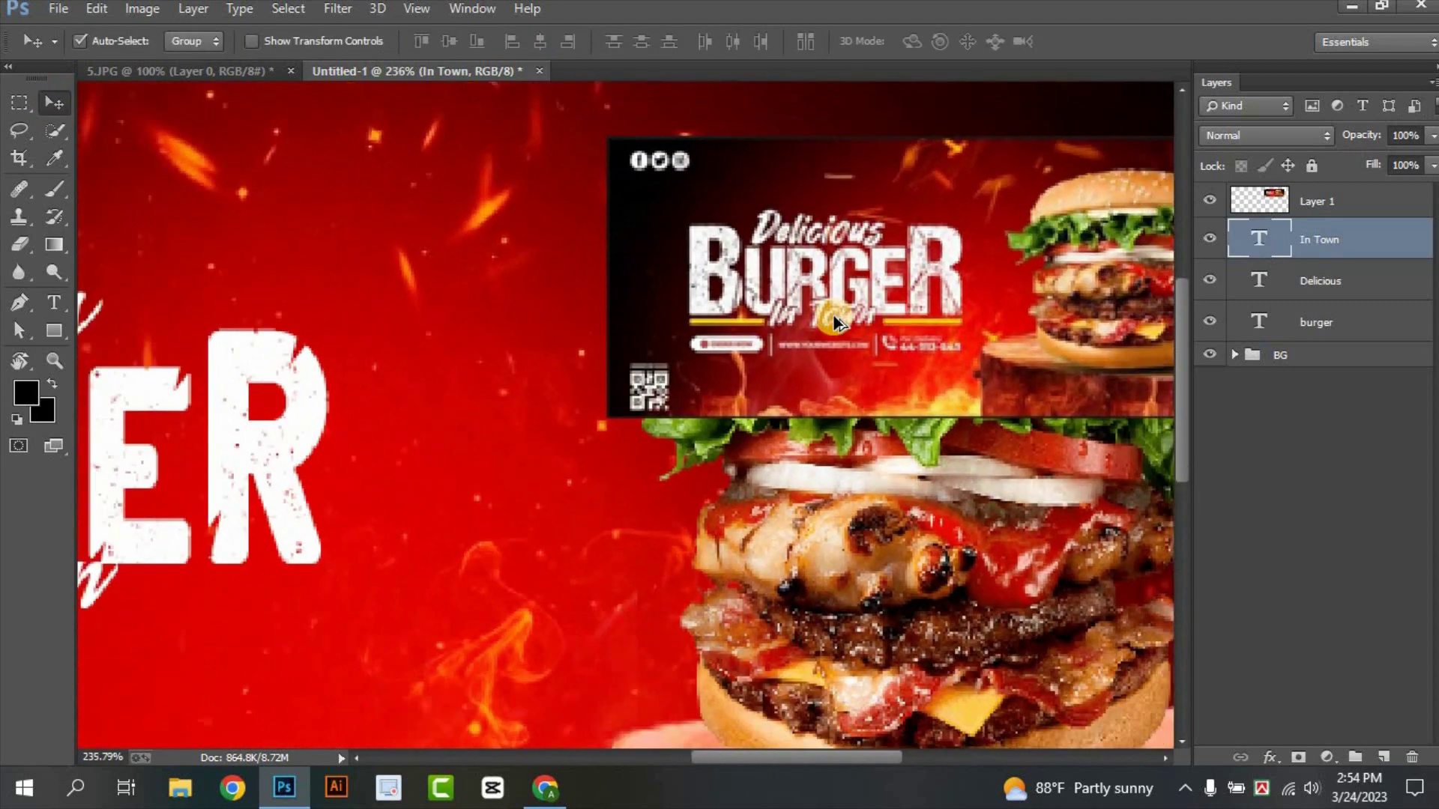
pyautogui.keyDown('alt'); pyautogui.scroll(-3, 409, 431); pyautogui.keyUp('alt')
pyautogui.keyDown('alt'); pyautogui.scroll(-4, 405, 439); pyautogui.keyUp('alt')
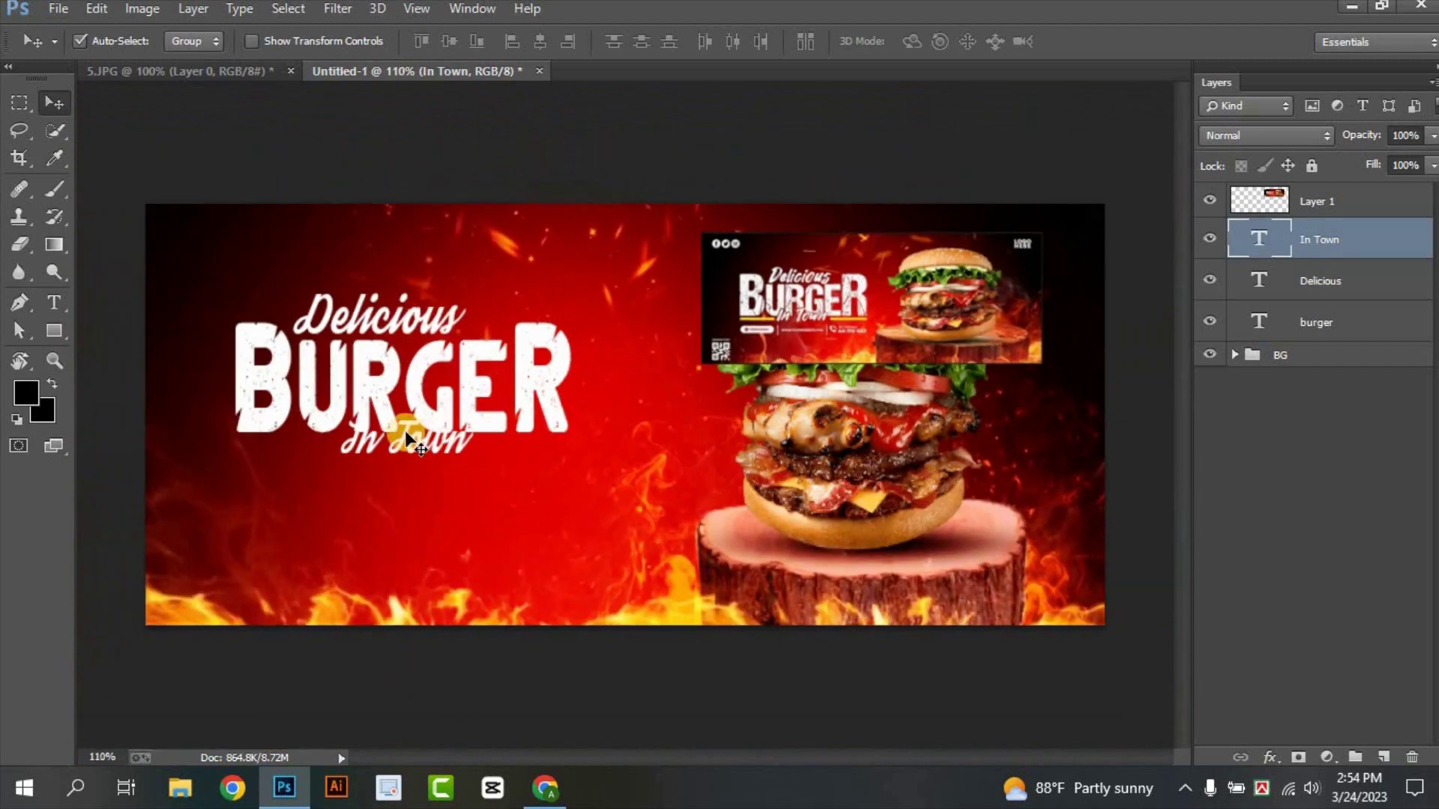
pyautogui.keyDown('alt'); pyautogui.scroll(1, 367, 433); pyautogui.keyUp('alt')
pyautogui.moveTo(393, 439); pyautogui.dragTo(393, 447)
# - Open Blending Options for the In Town layer and enable Drop Shadow
pyautogui.click(1349, 224)
pyautogui.rightClick(1353, 232)
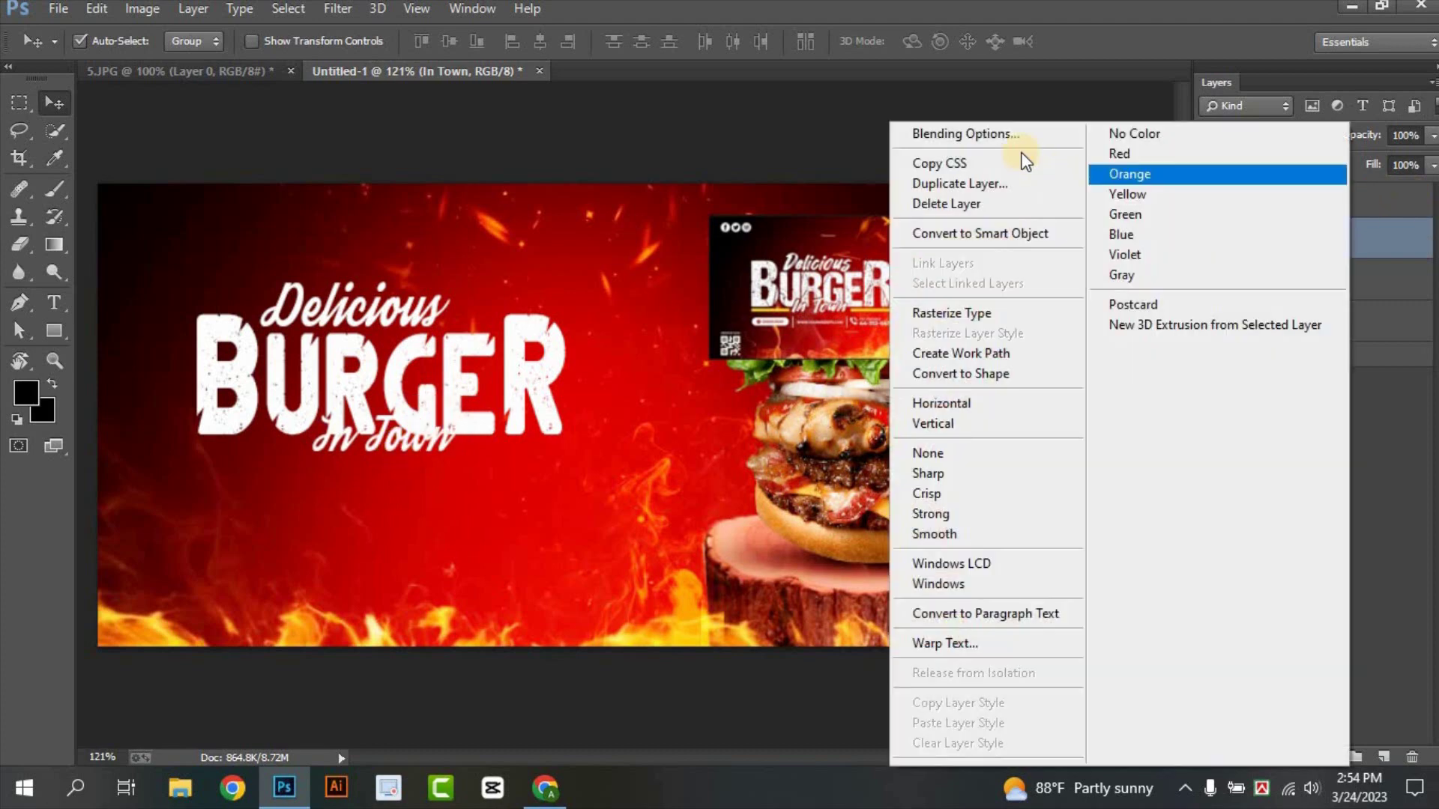
pyautogui.click(987, 137)
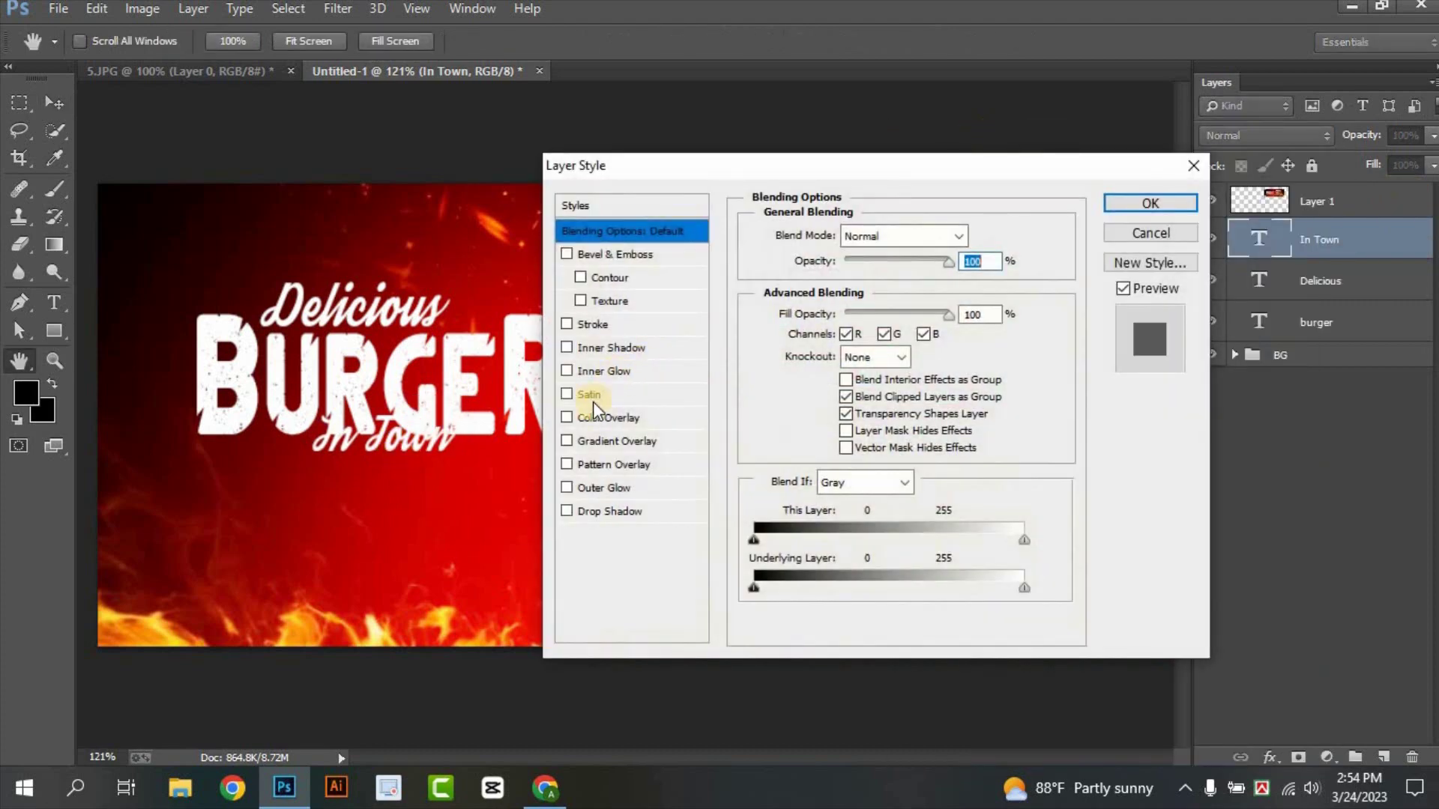
pyautogui.click(601, 514)
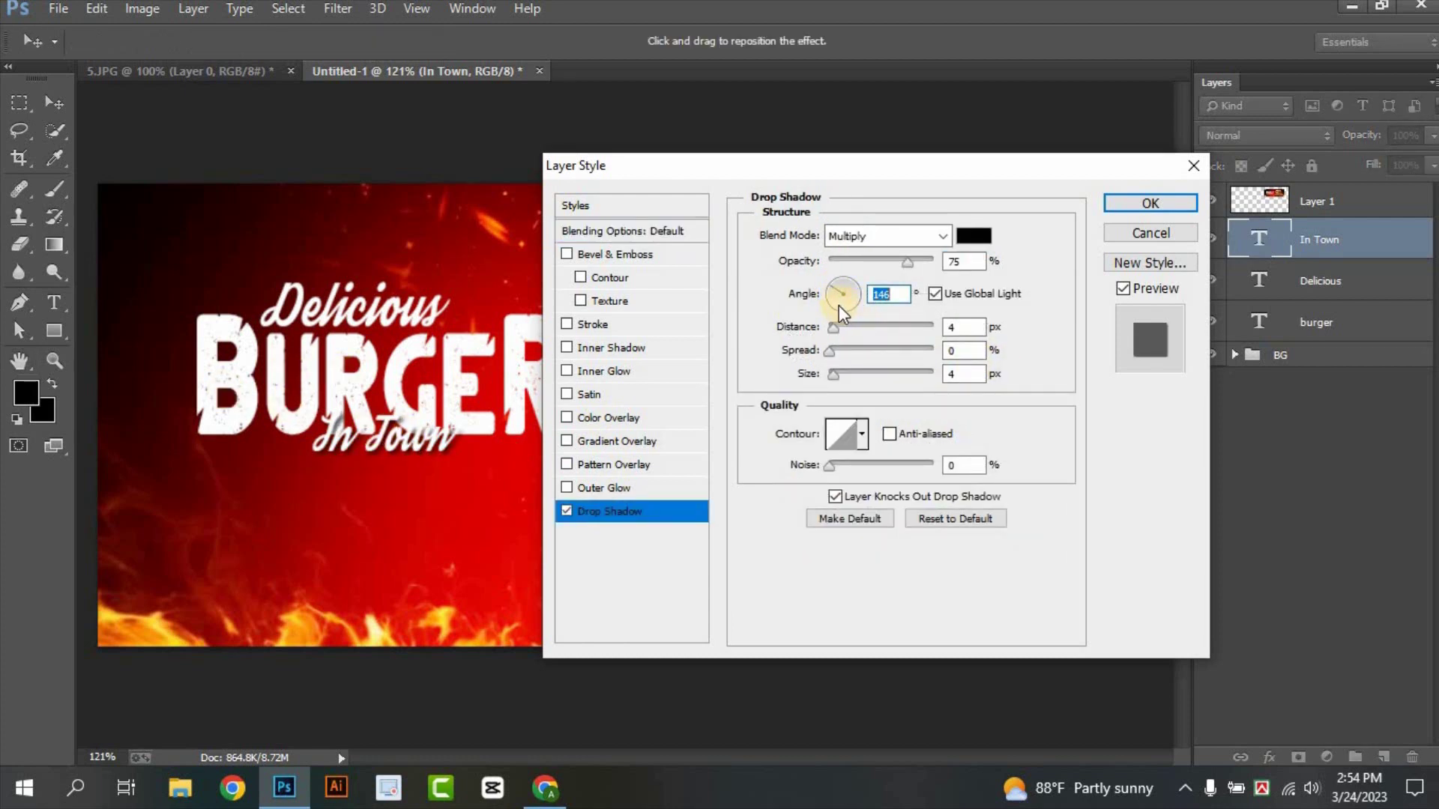
pyautogui.click(838, 304)
pyautogui.click(850, 303)
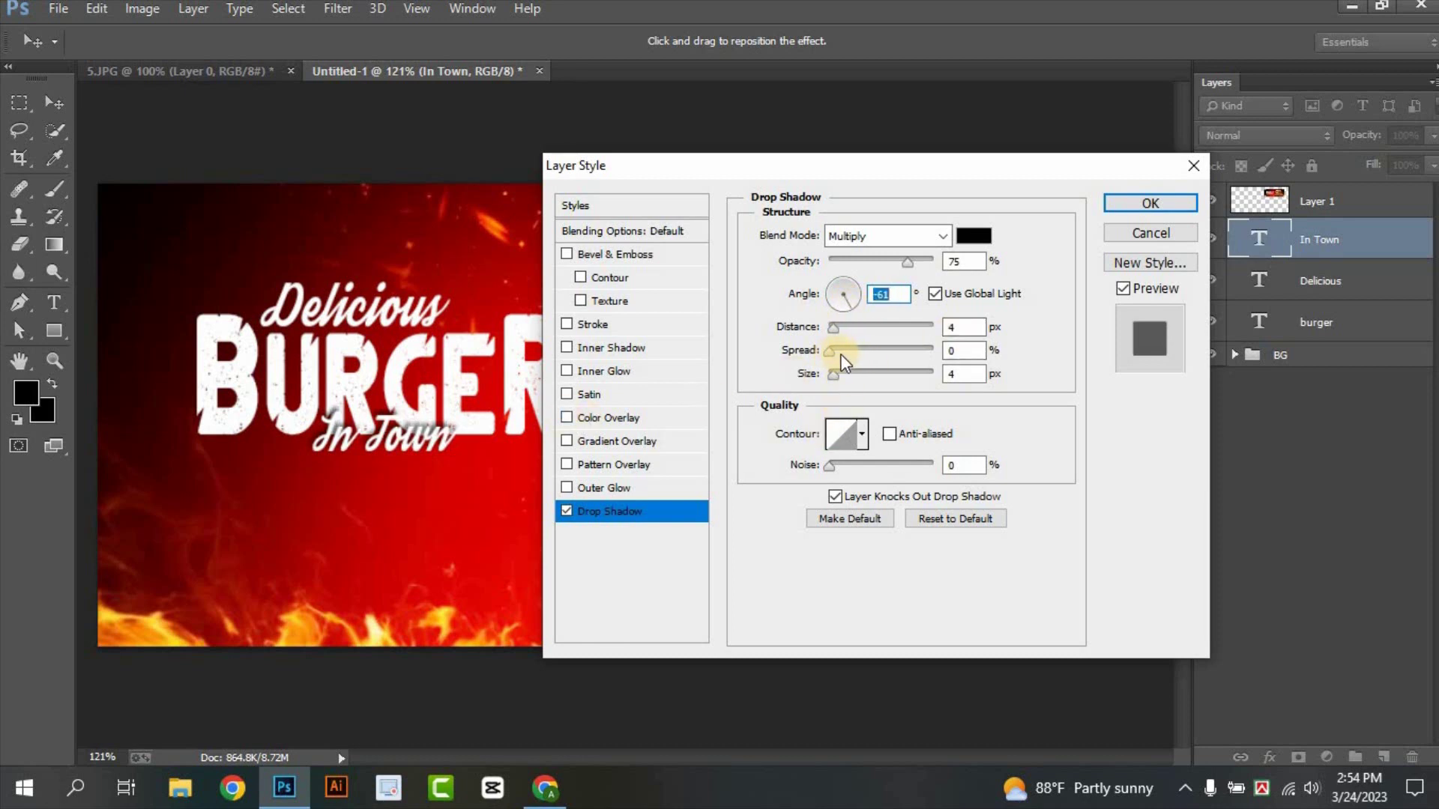
pyautogui.moveTo(841, 355); pyautogui.dragTo(884, 355)
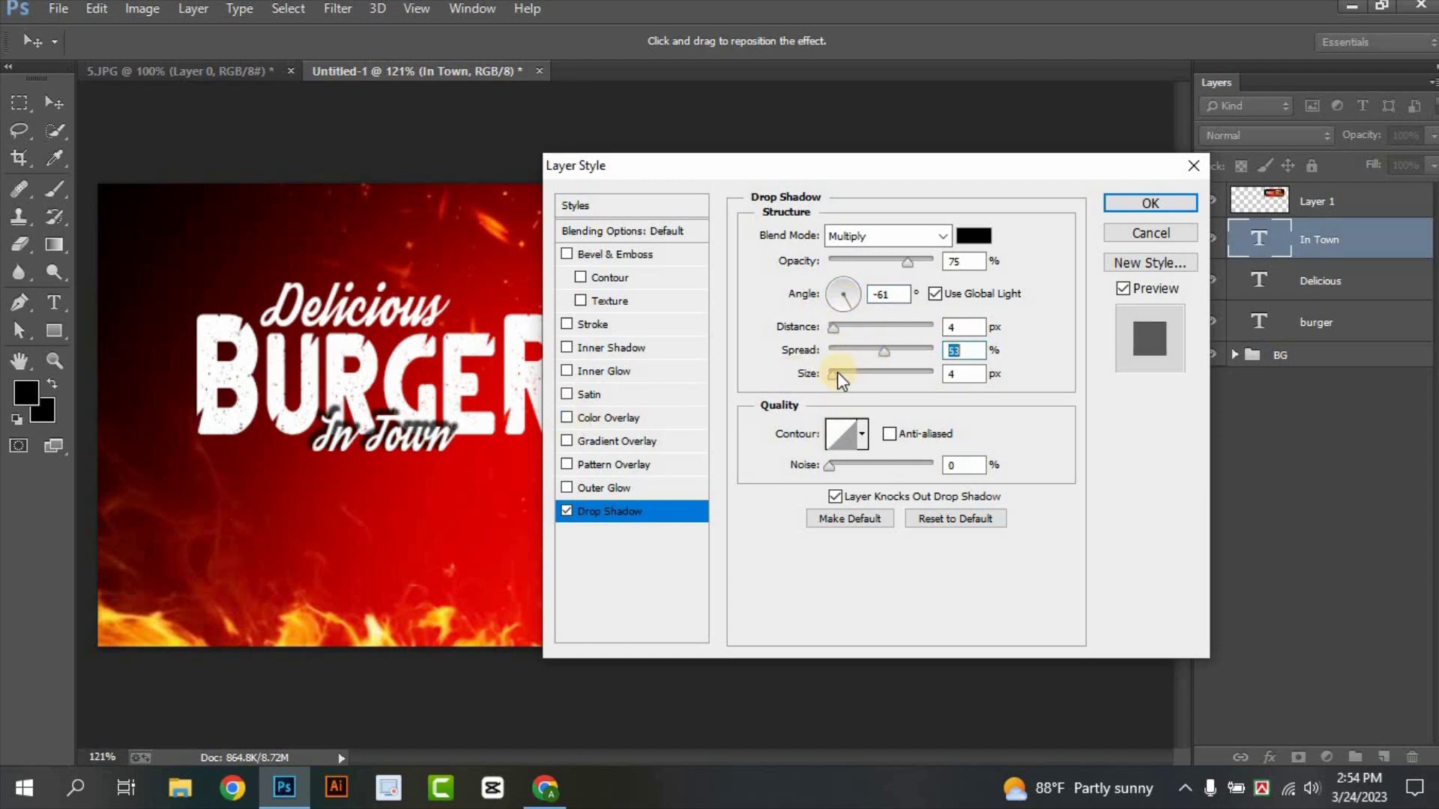
# - Set the shadow to -42° angle, 2 px distance, 0 spread and 0 size
pyautogui.click(965, 375)
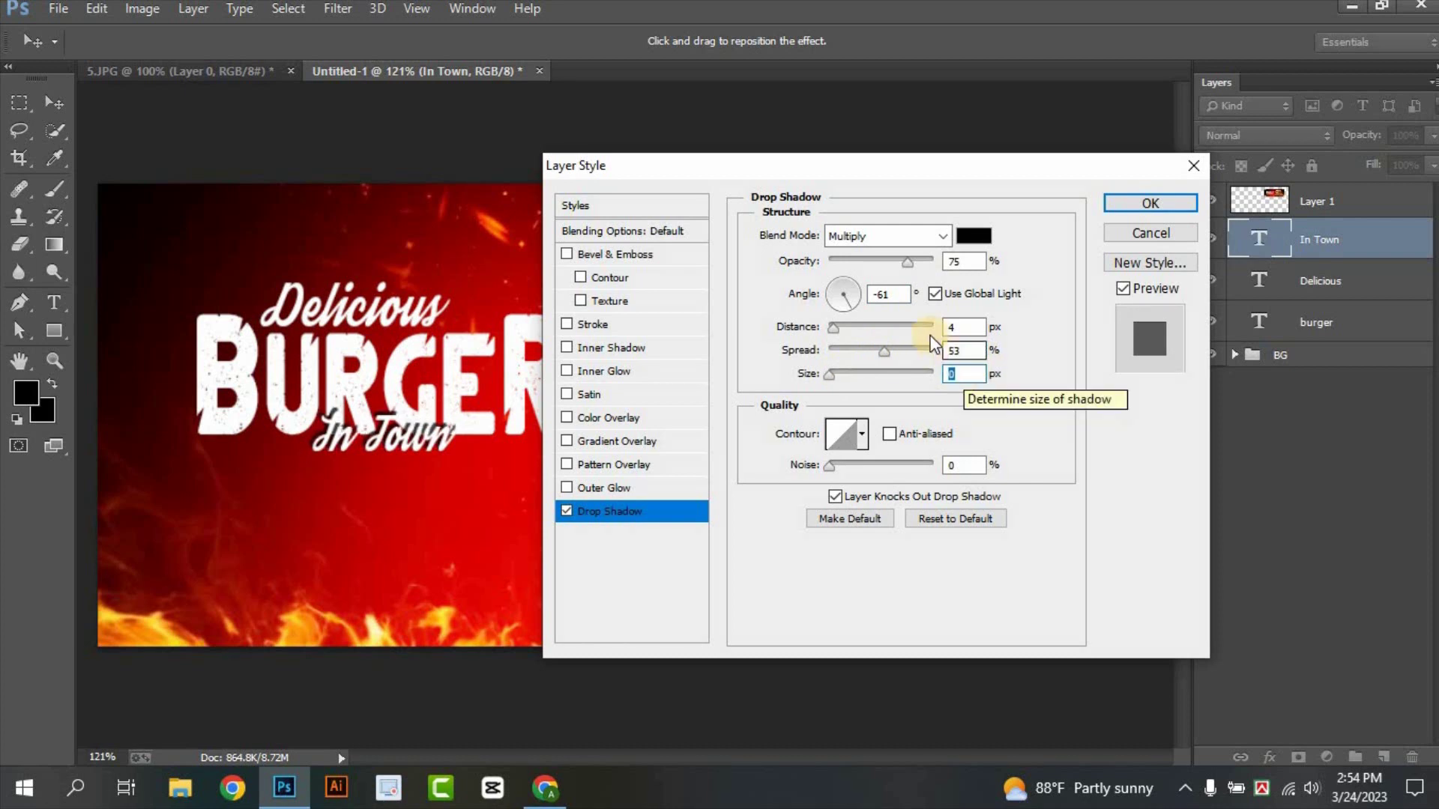
pyautogui.click(967, 350)
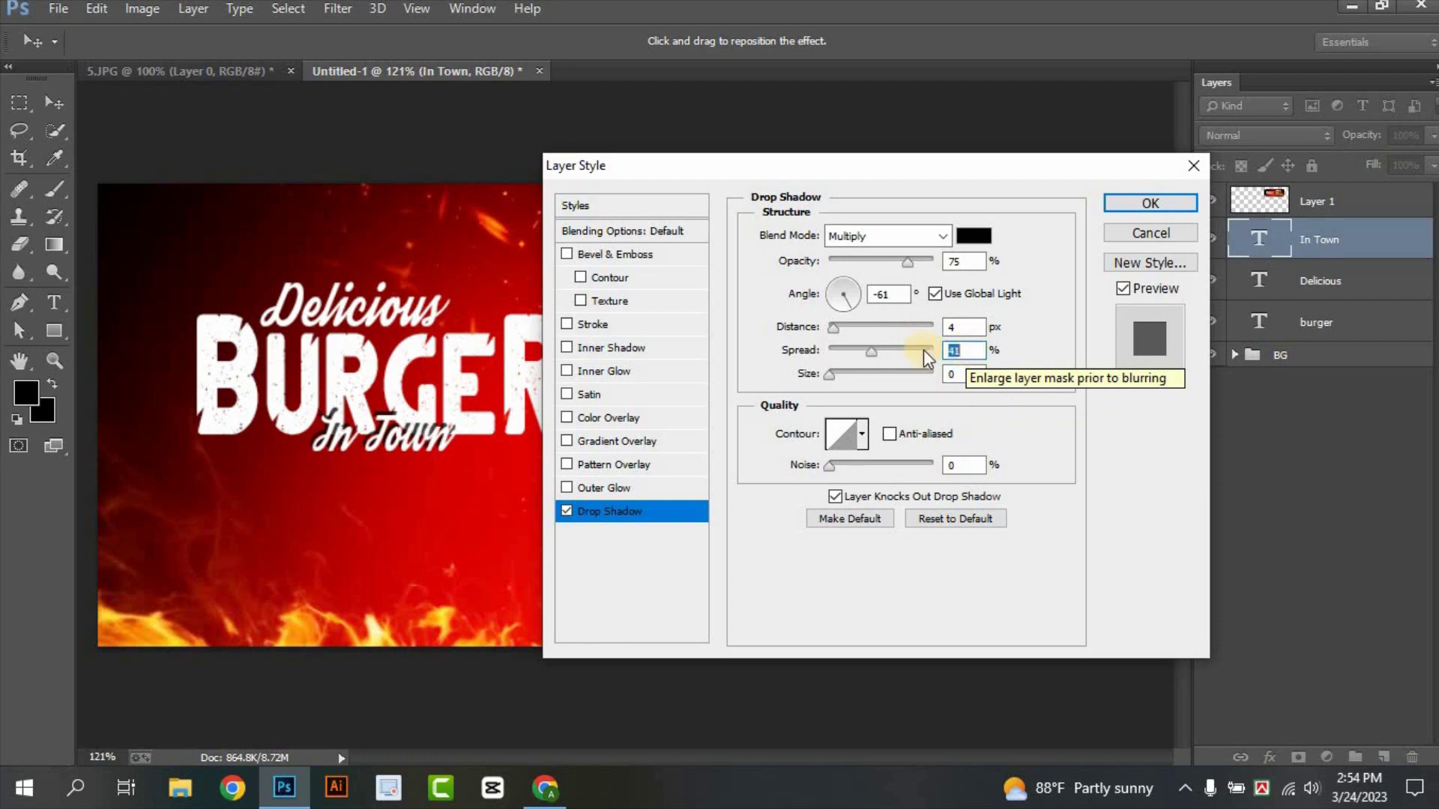
pyautogui.click(868, 351)
pyautogui.moveTo(842, 351); pyautogui.dragTo(826, 351)
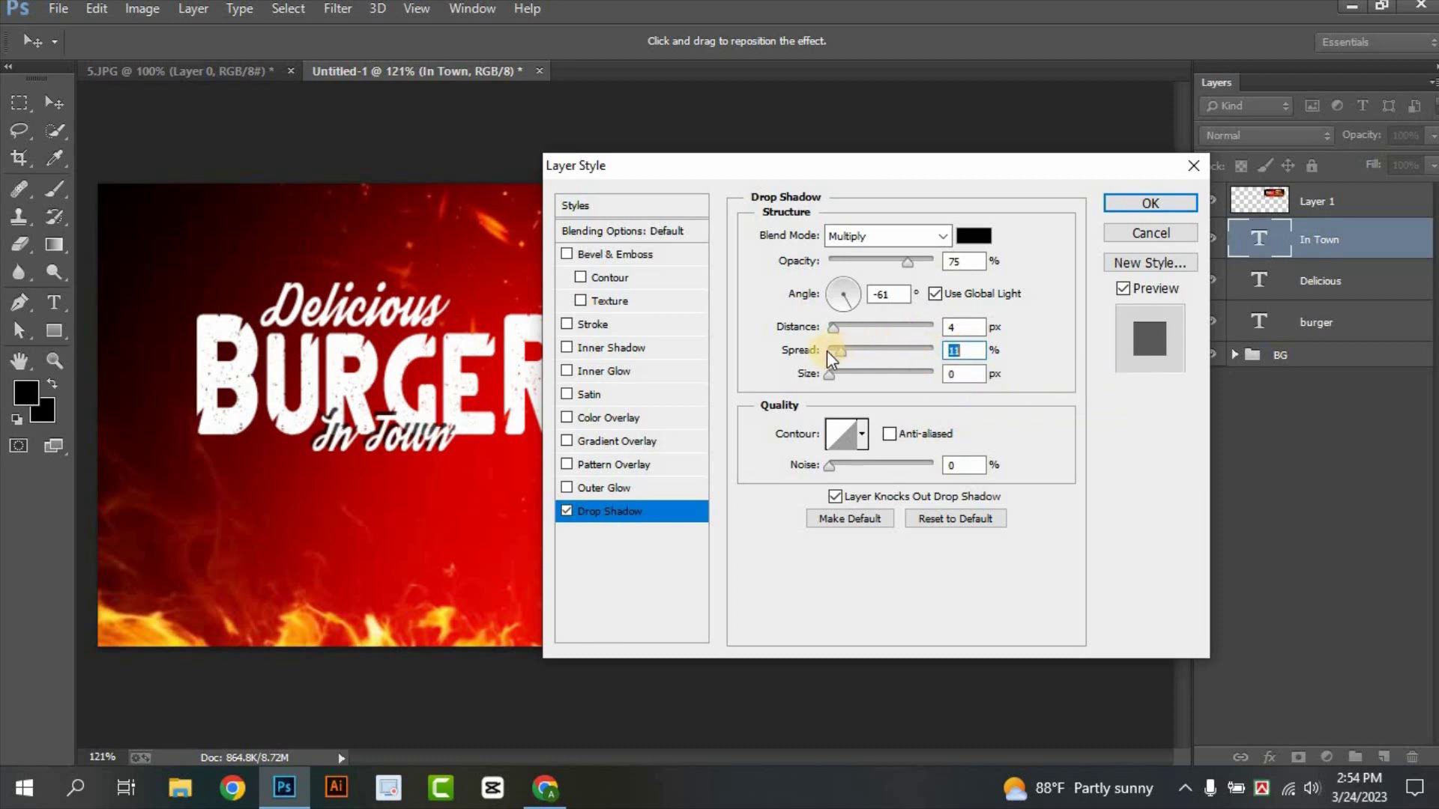
pyautogui.click(854, 298)
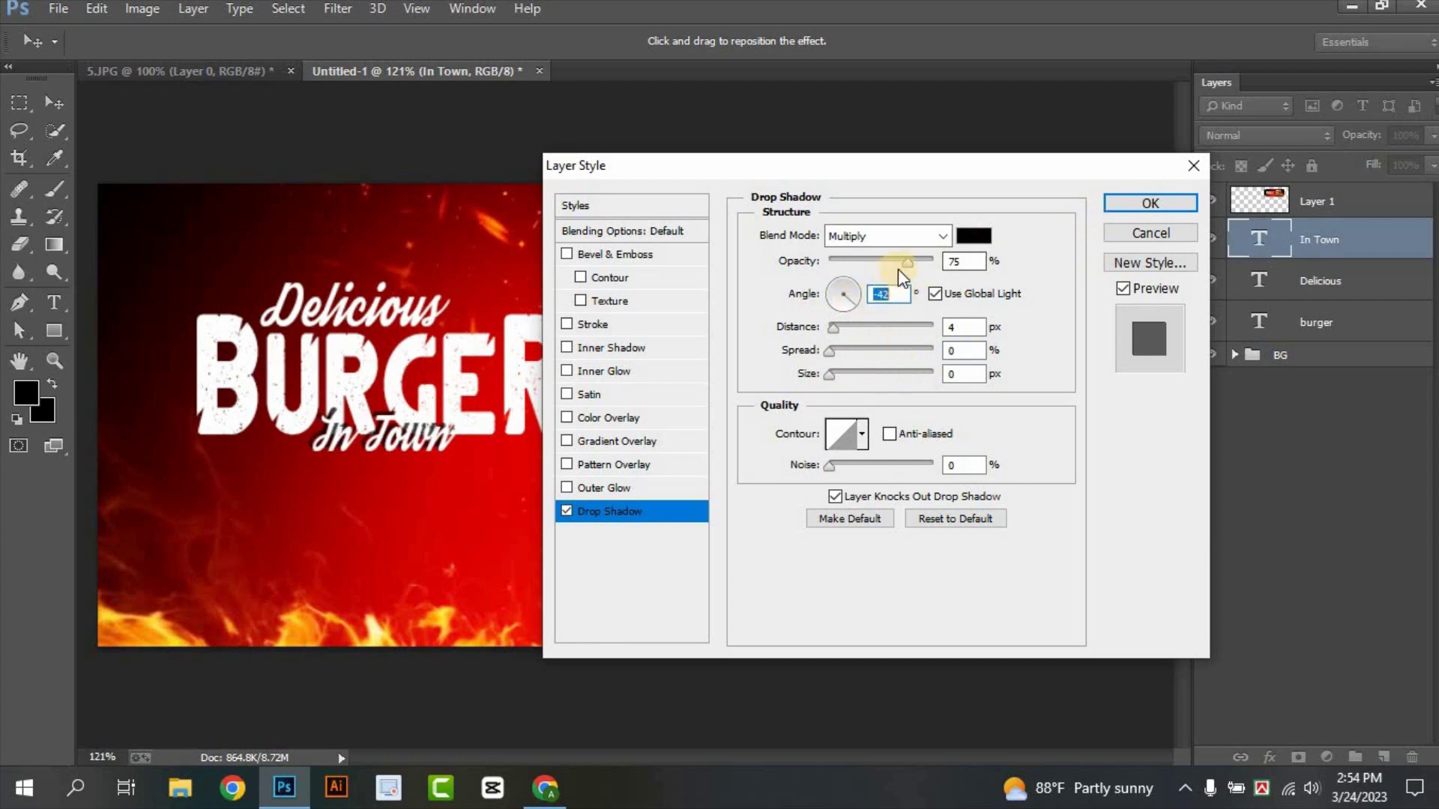
pyautogui.click(834, 330)
pyautogui.moveTo(833, 336); pyautogui.dragTo(832, 336)
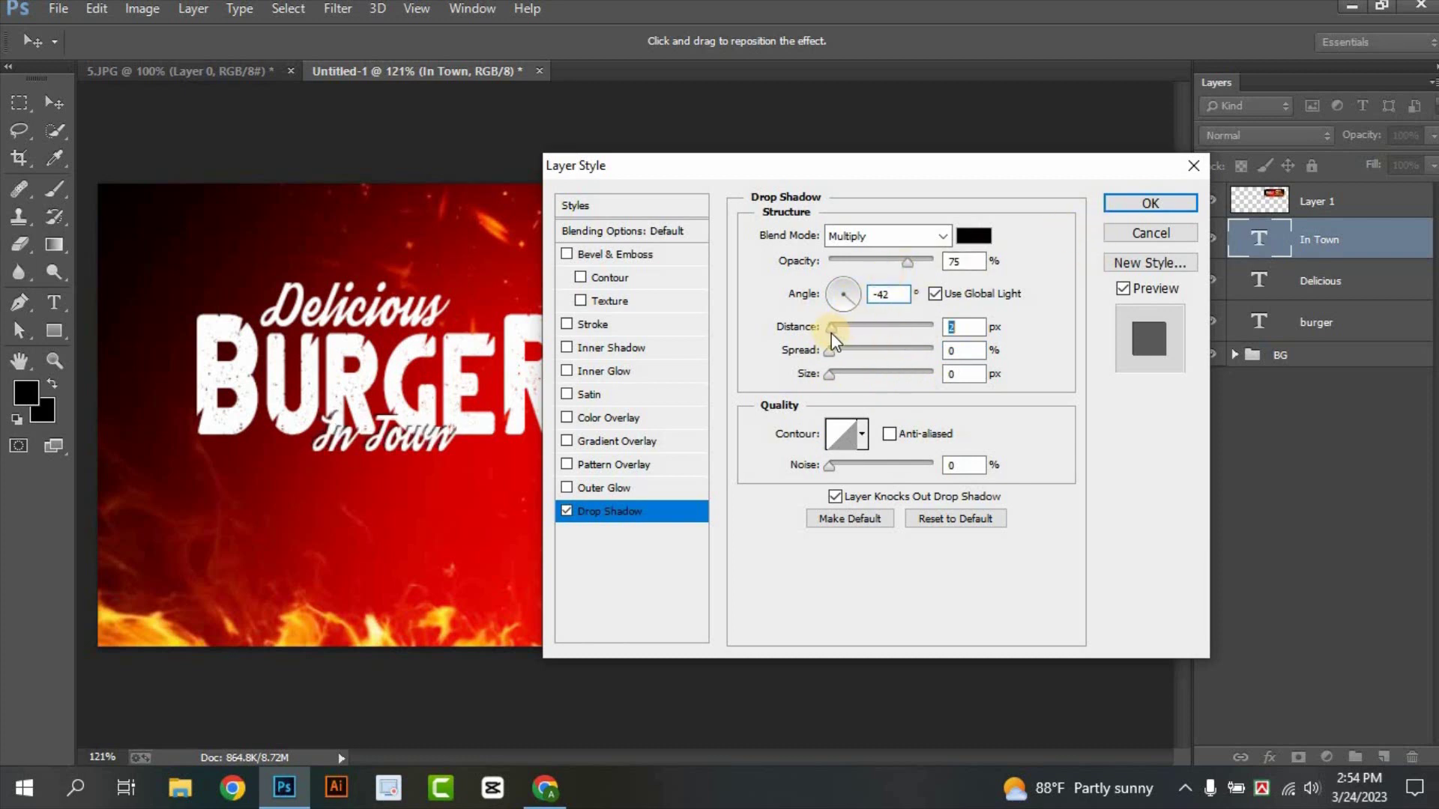
pyautogui.click(1139, 201)
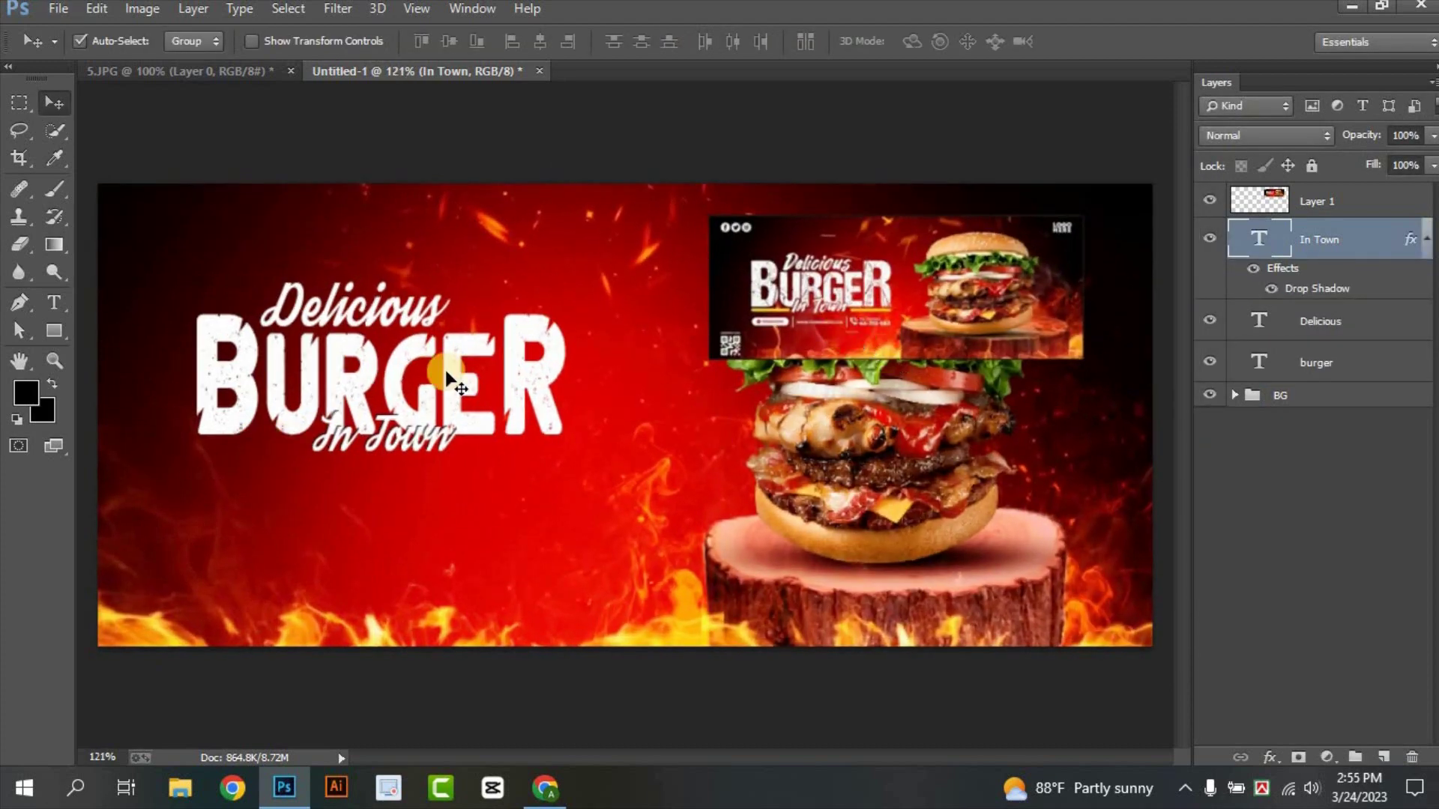
# - Draw a thin bar left of In Town, coloured with yellow sampled from the reference banner
pyautogui.click(52, 330)
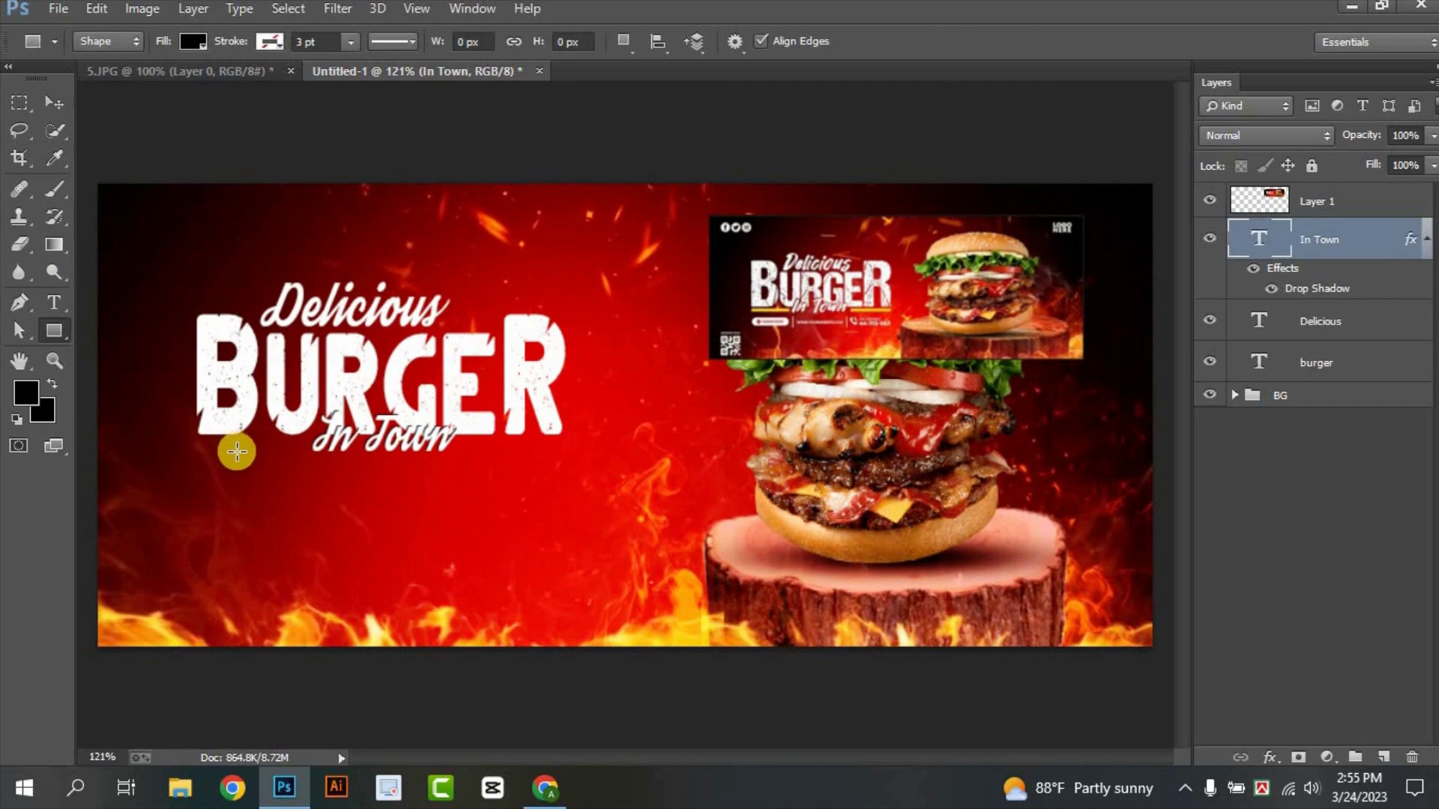
pyautogui.moveTo(237, 449); pyautogui.dragTo(293, 450)
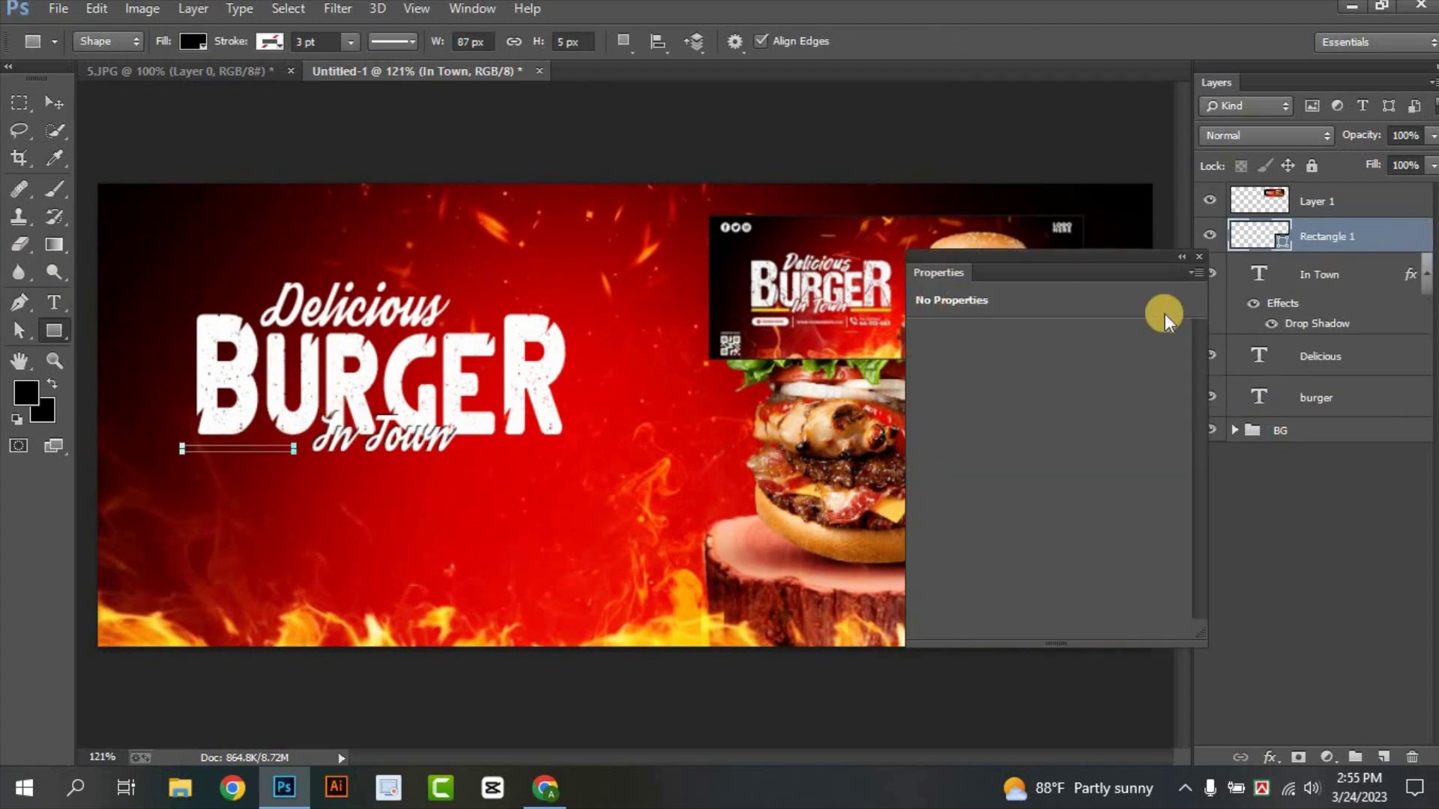
pyautogui.click(1199, 257)
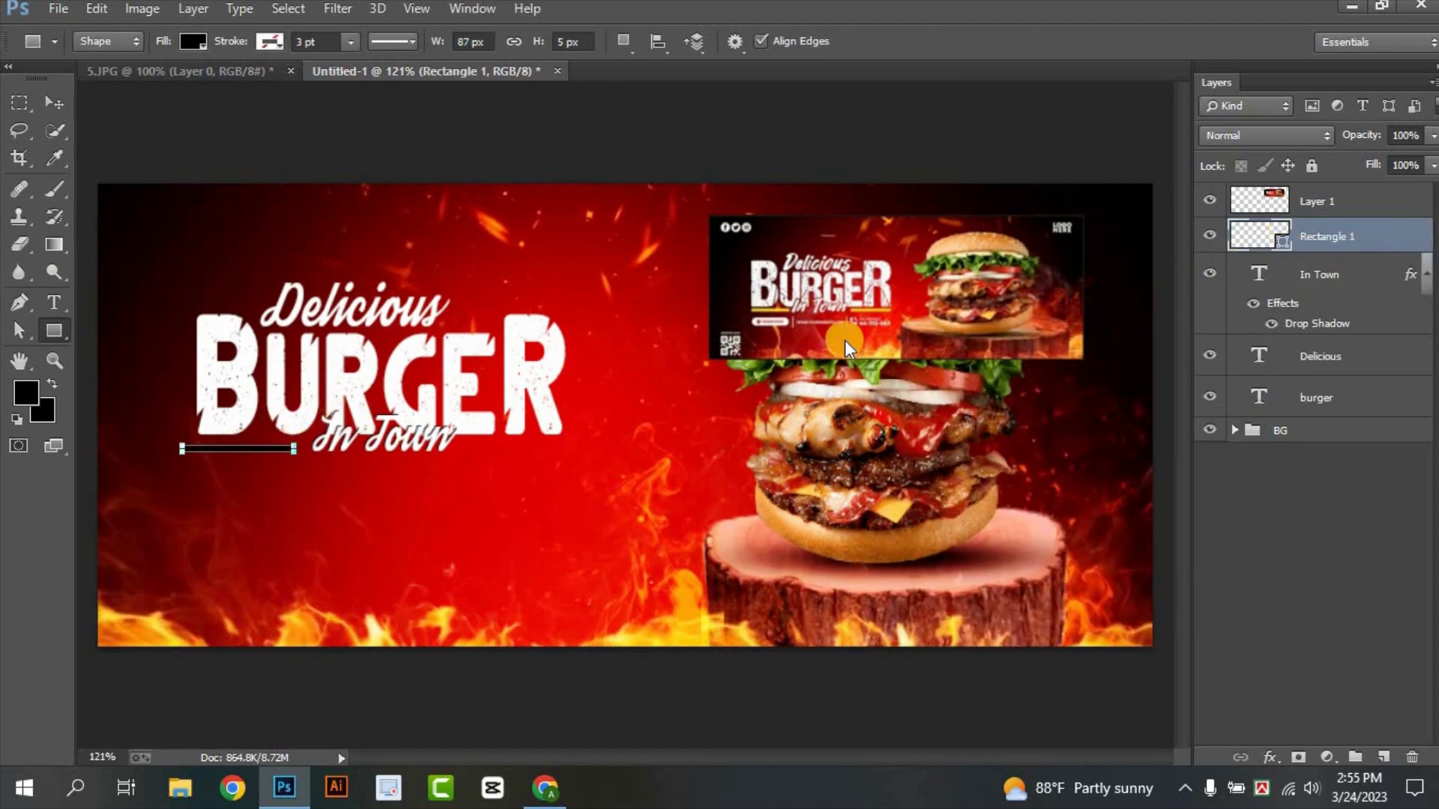
pyautogui.click(785, 307)
pyautogui.click(1324, 355)
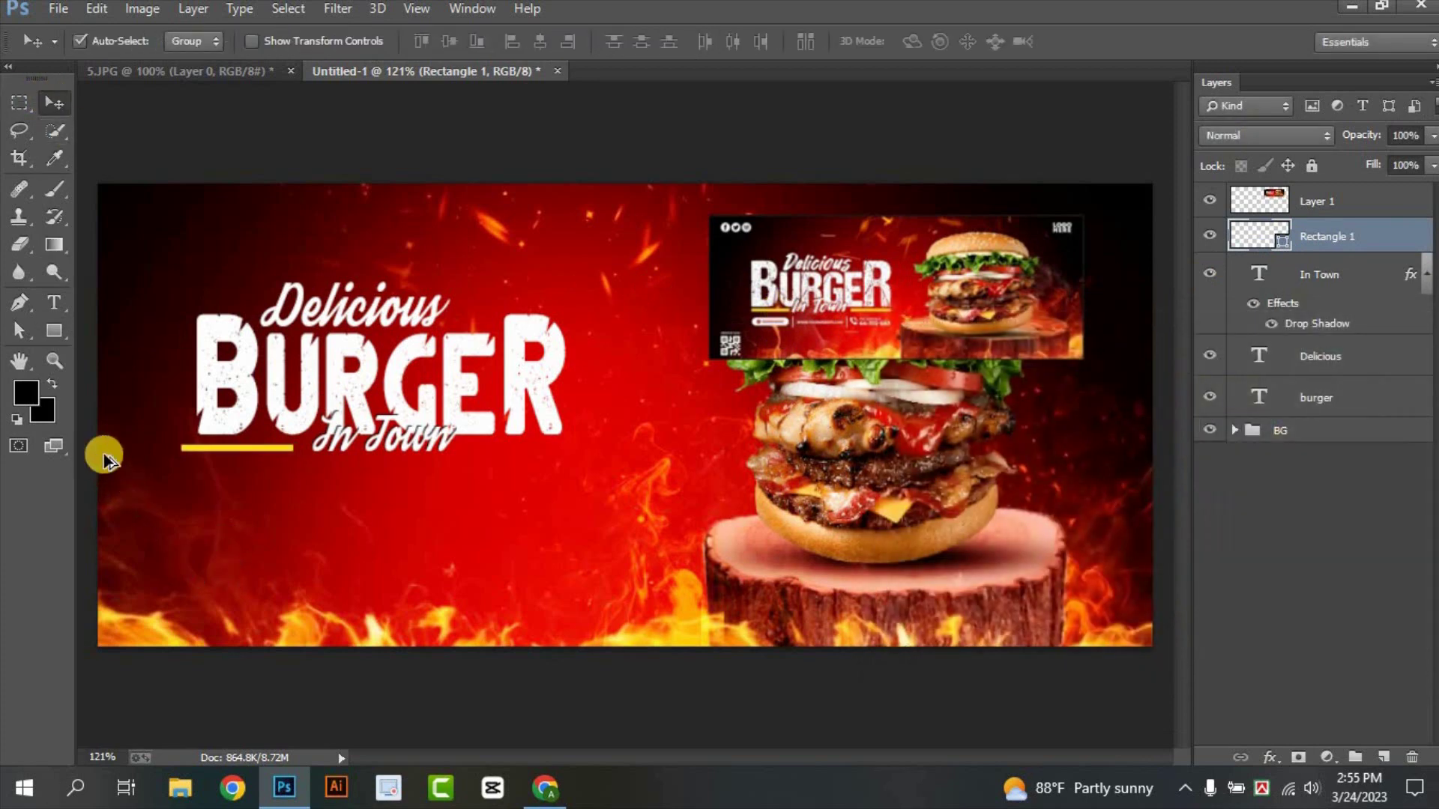
pyautogui.scroll(2, 105, 451)
pyautogui.scroll(2, 360, 448)
pyautogui.moveTo(324, 450); pyautogui.dragTo(371, 440)
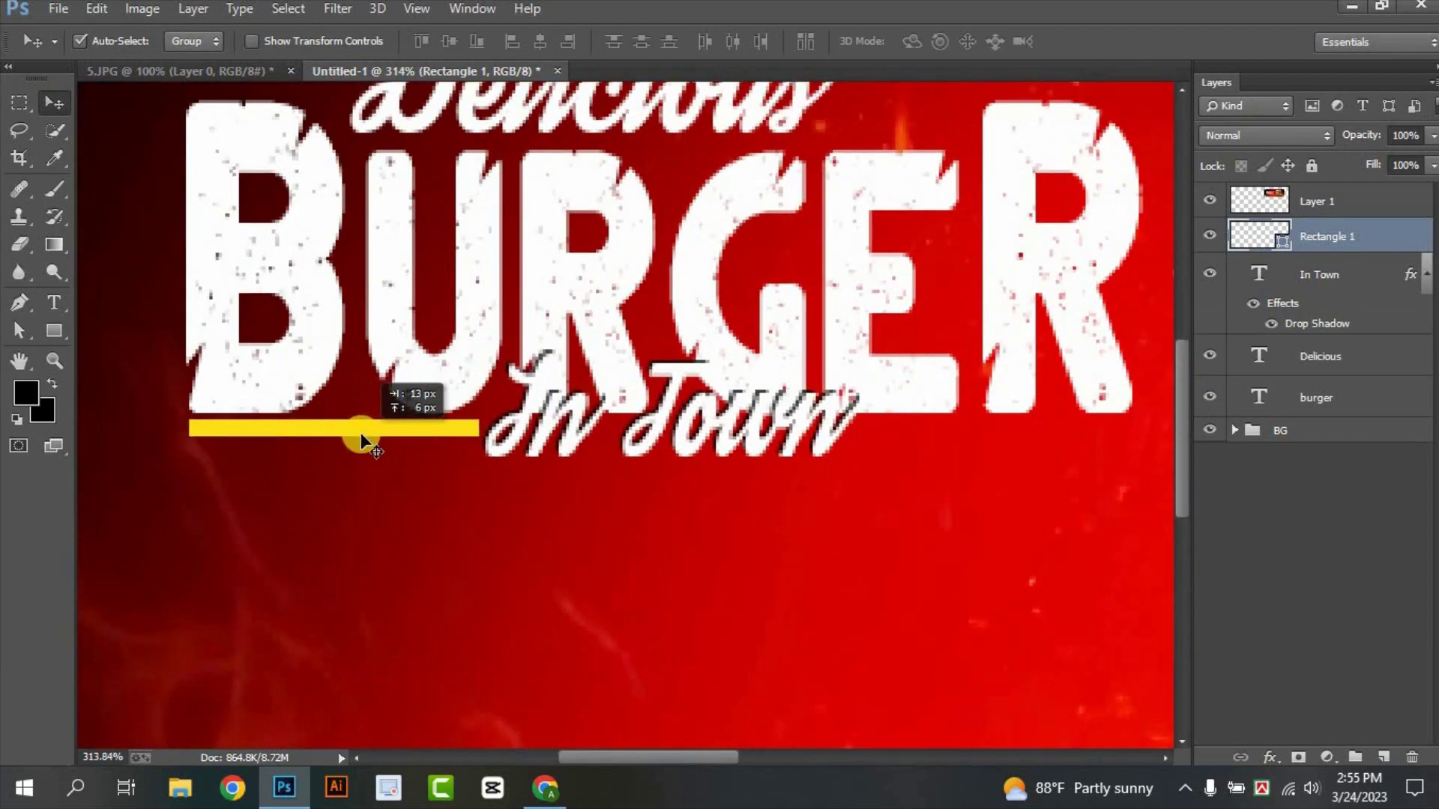
pyautogui.press('Down')
pyautogui.press('Down')
pyautogui.press('Down')
pyautogui.press('Down')
pyautogui.press('Down')
pyautogui.press('Down')
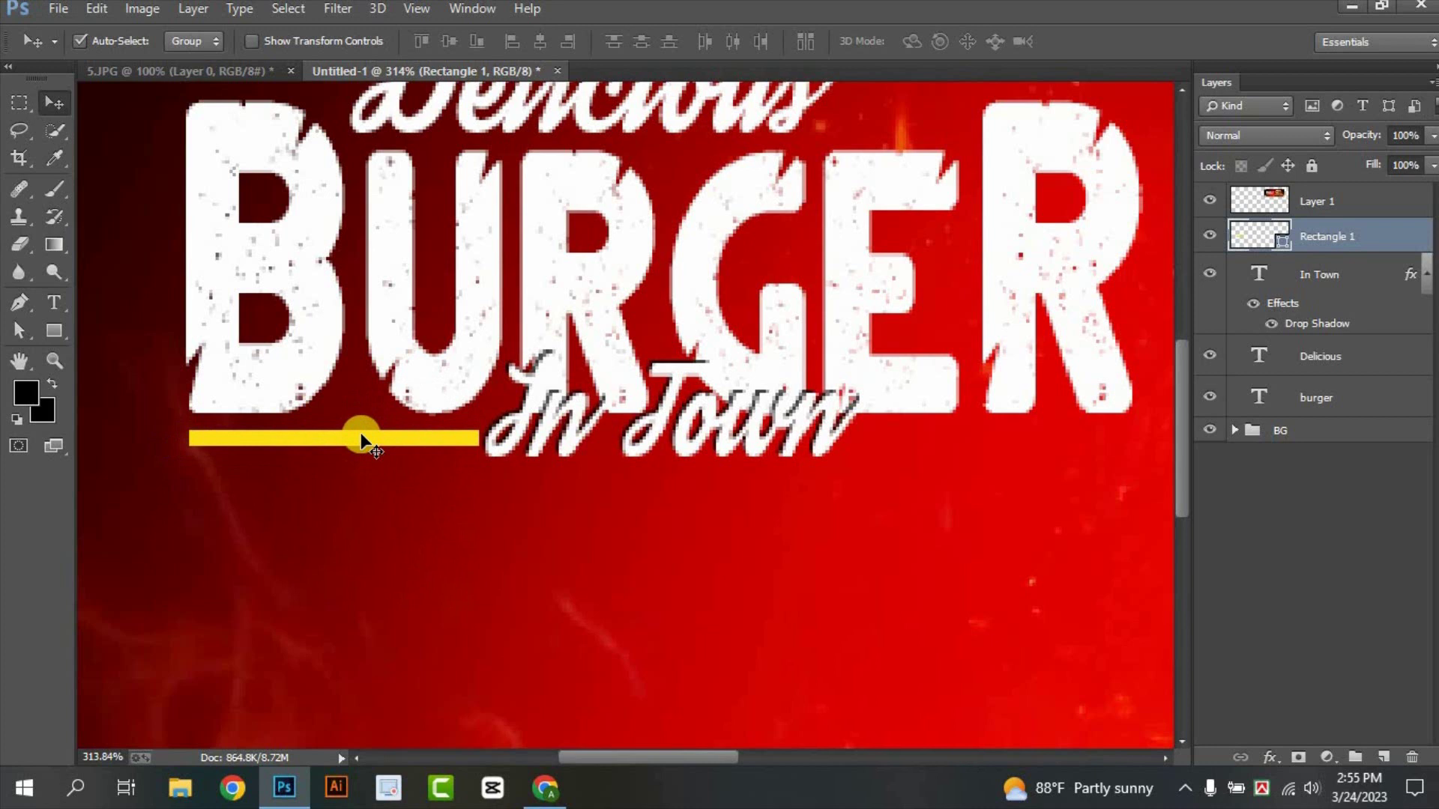
# - Shorten the yellow bar from its right end with Free Transform
pyautogui.hotkey('ctrl', 't')
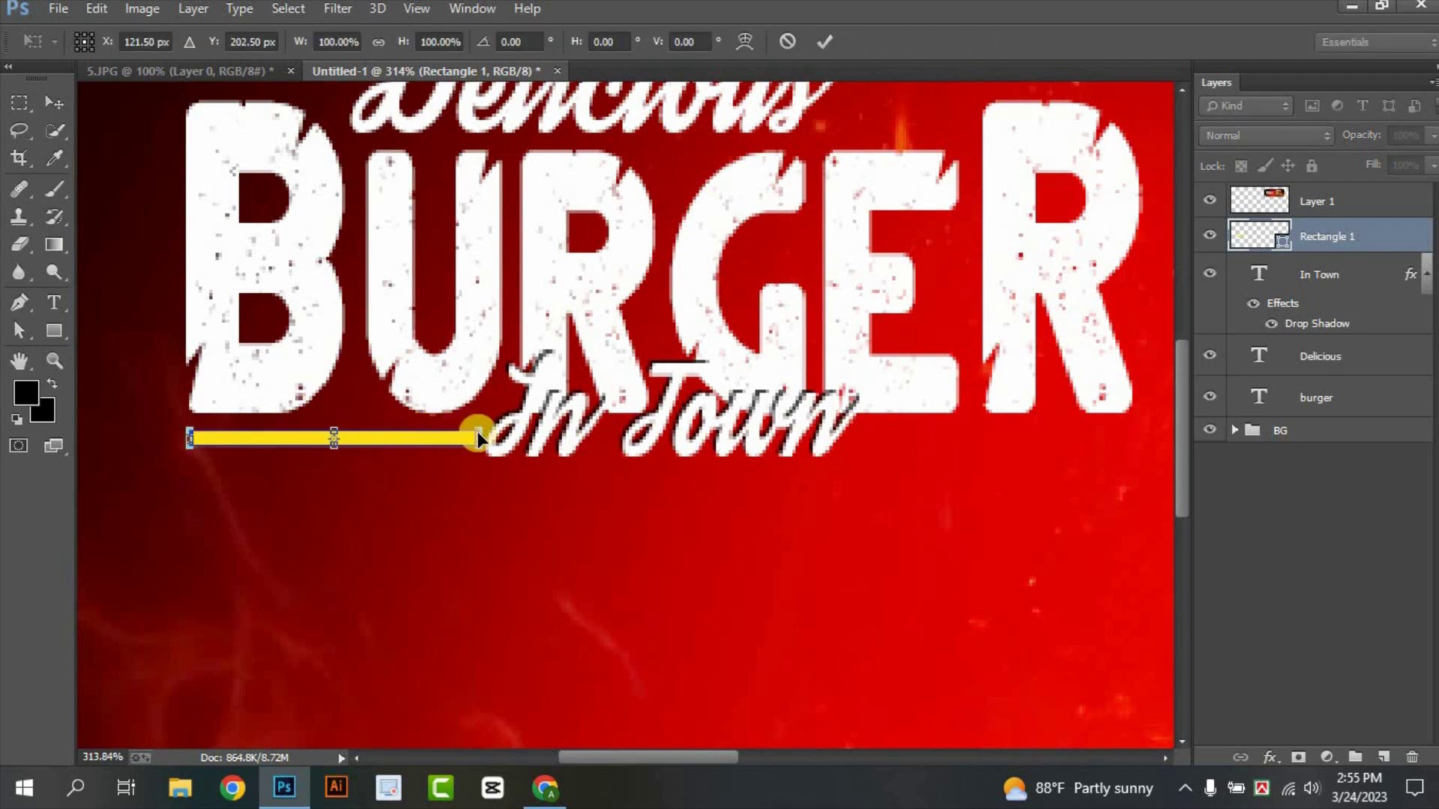
pyautogui.moveTo(480, 439); pyautogui.dragTo(469, 439)
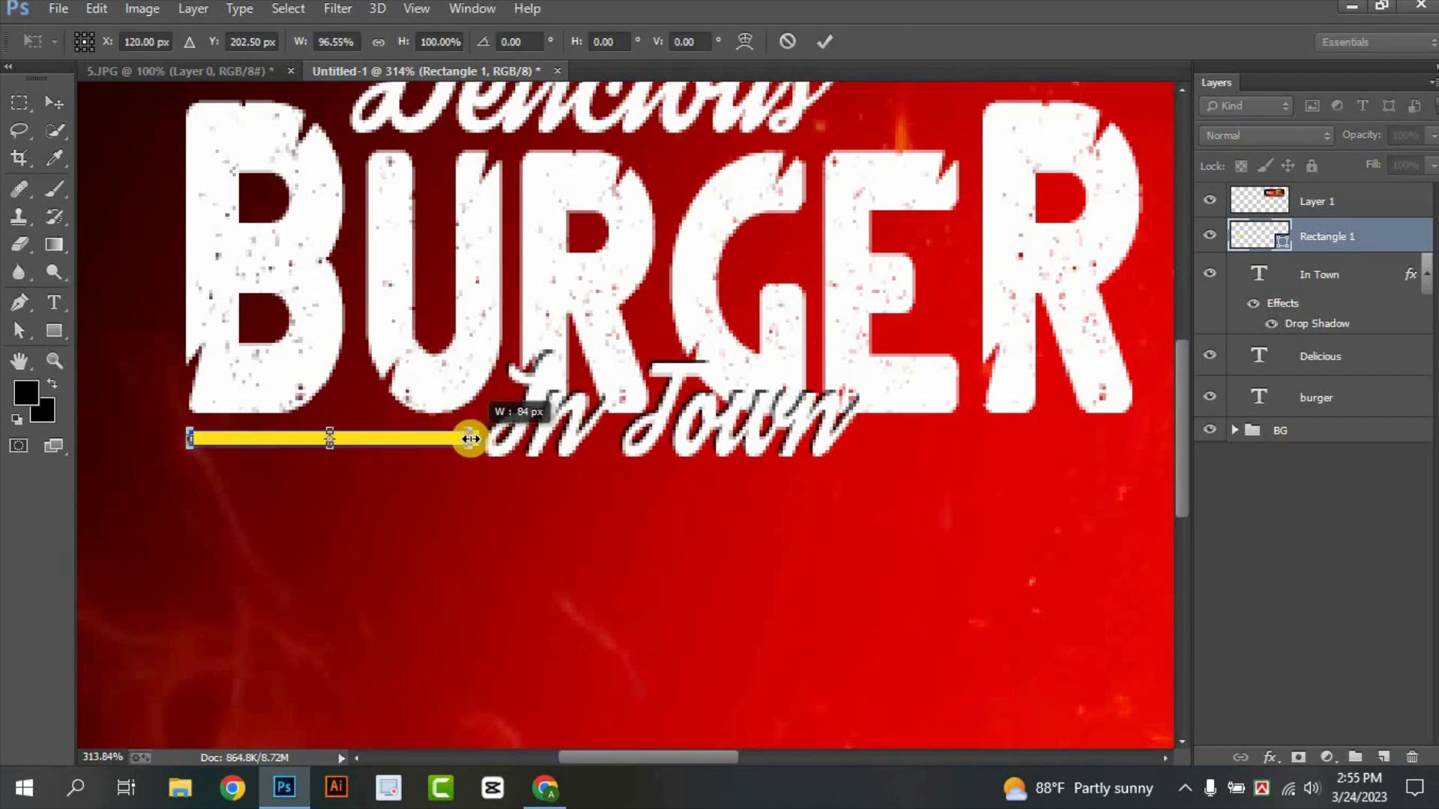
pyautogui.click(825, 38)
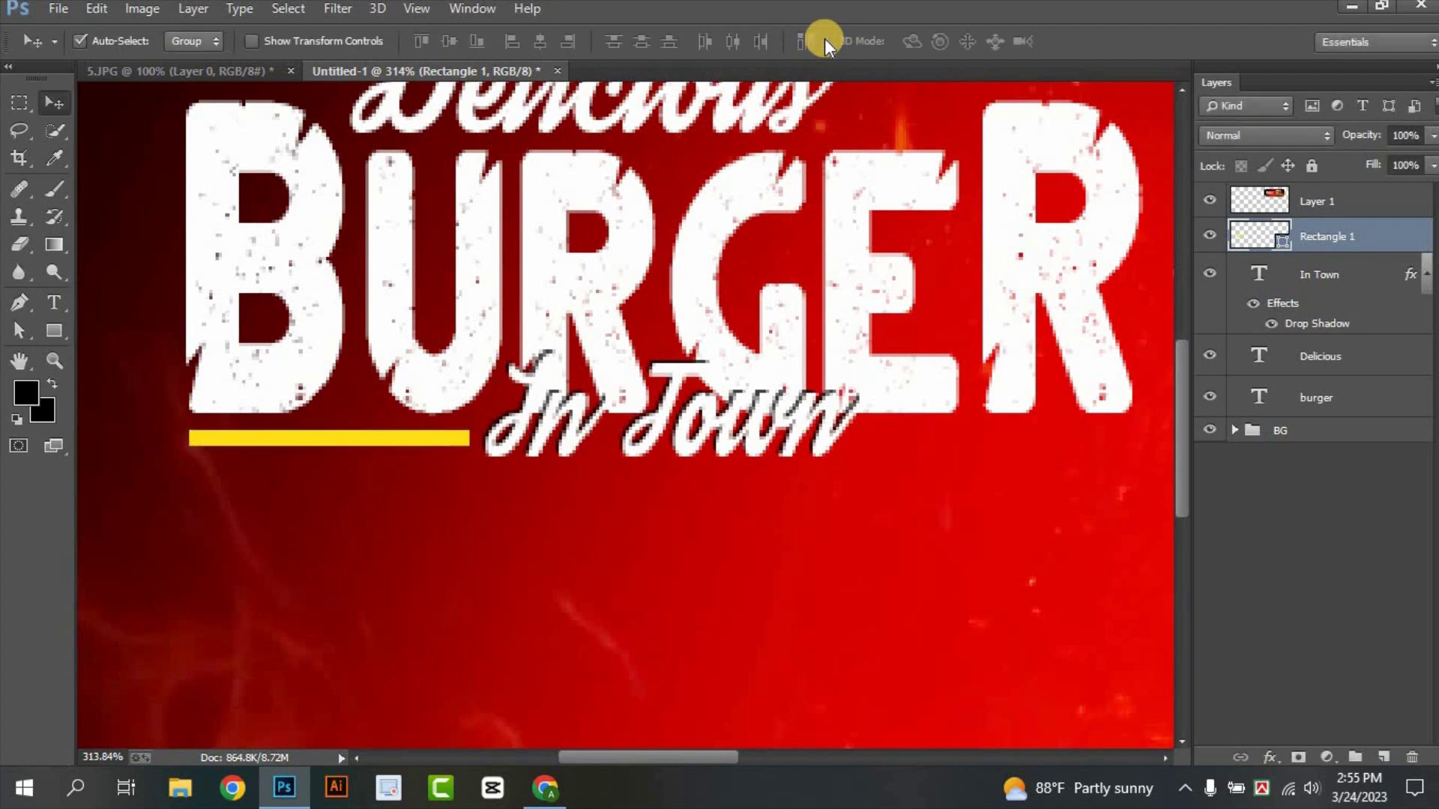
pyautogui.press('Down')
pyautogui.press('Down')
pyautogui.press('Down')
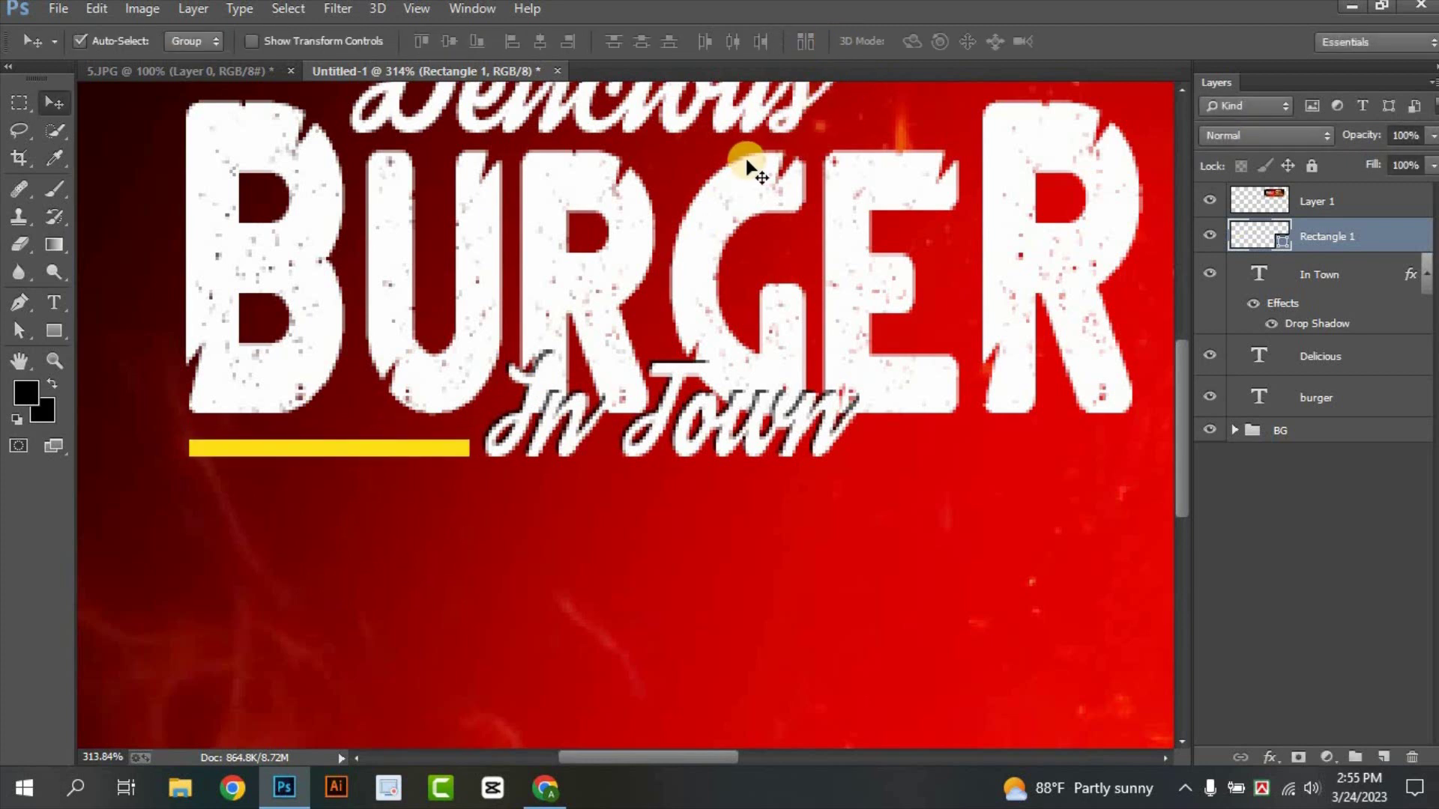
pyautogui.press('Up')
pyautogui.press('Up')
pyautogui.press('Up')
pyautogui.press('Up')
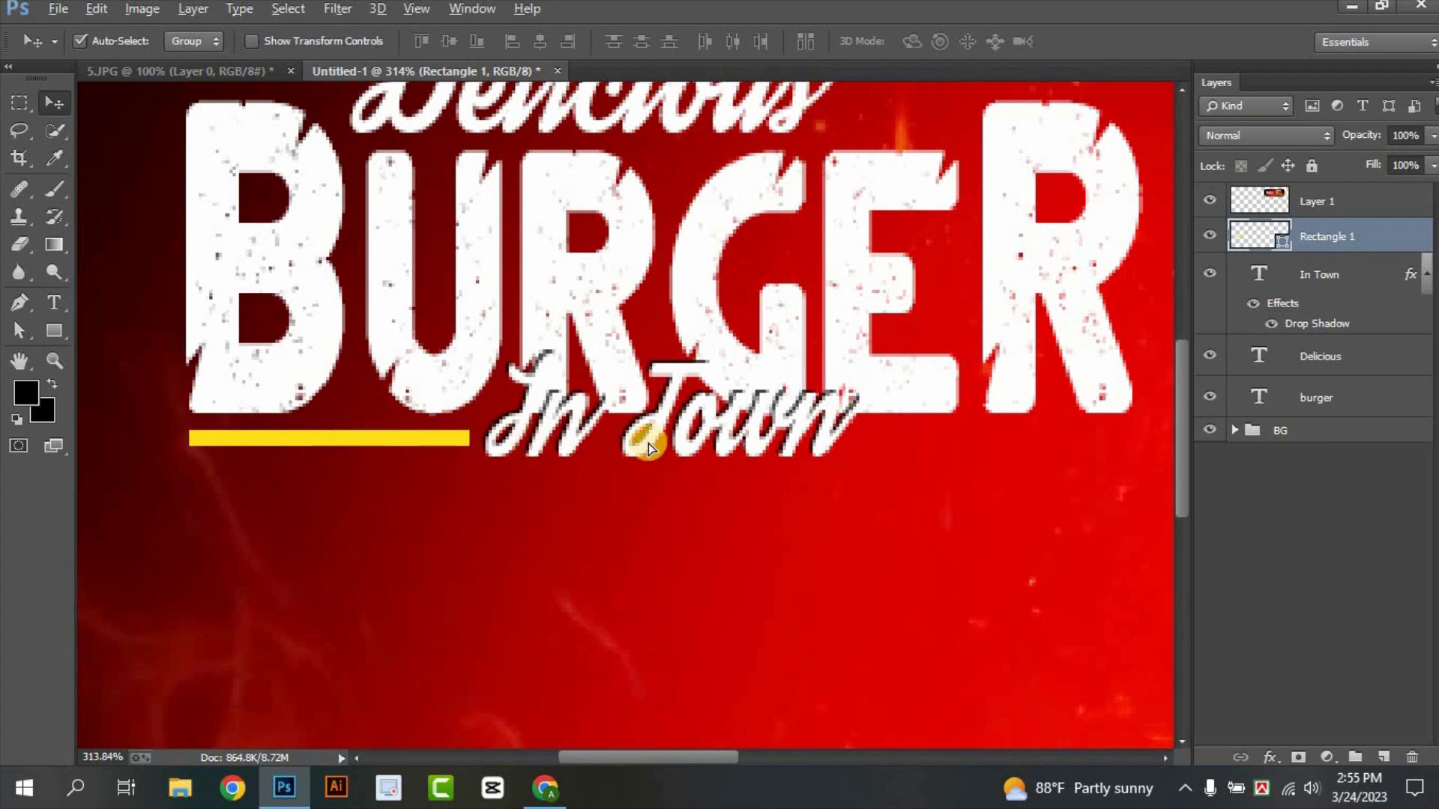
# - Duplicate the yellow bar to the right of In Town and align it with the first
pyautogui.moveTo(649, 446); pyautogui.dragTo(1010, 448)
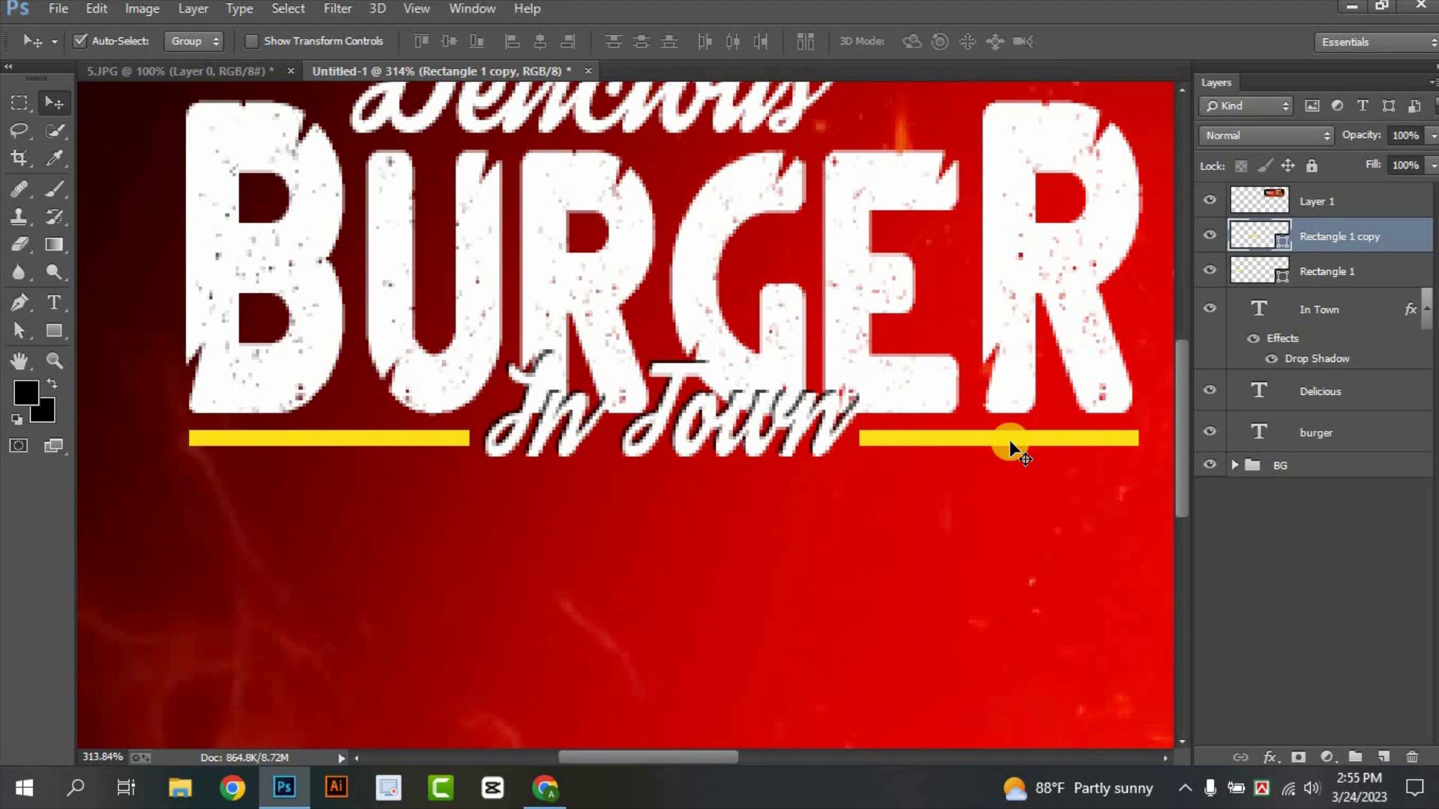
pyautogui.press('Up')
pyautogui.scroll(-2, 955, 447)
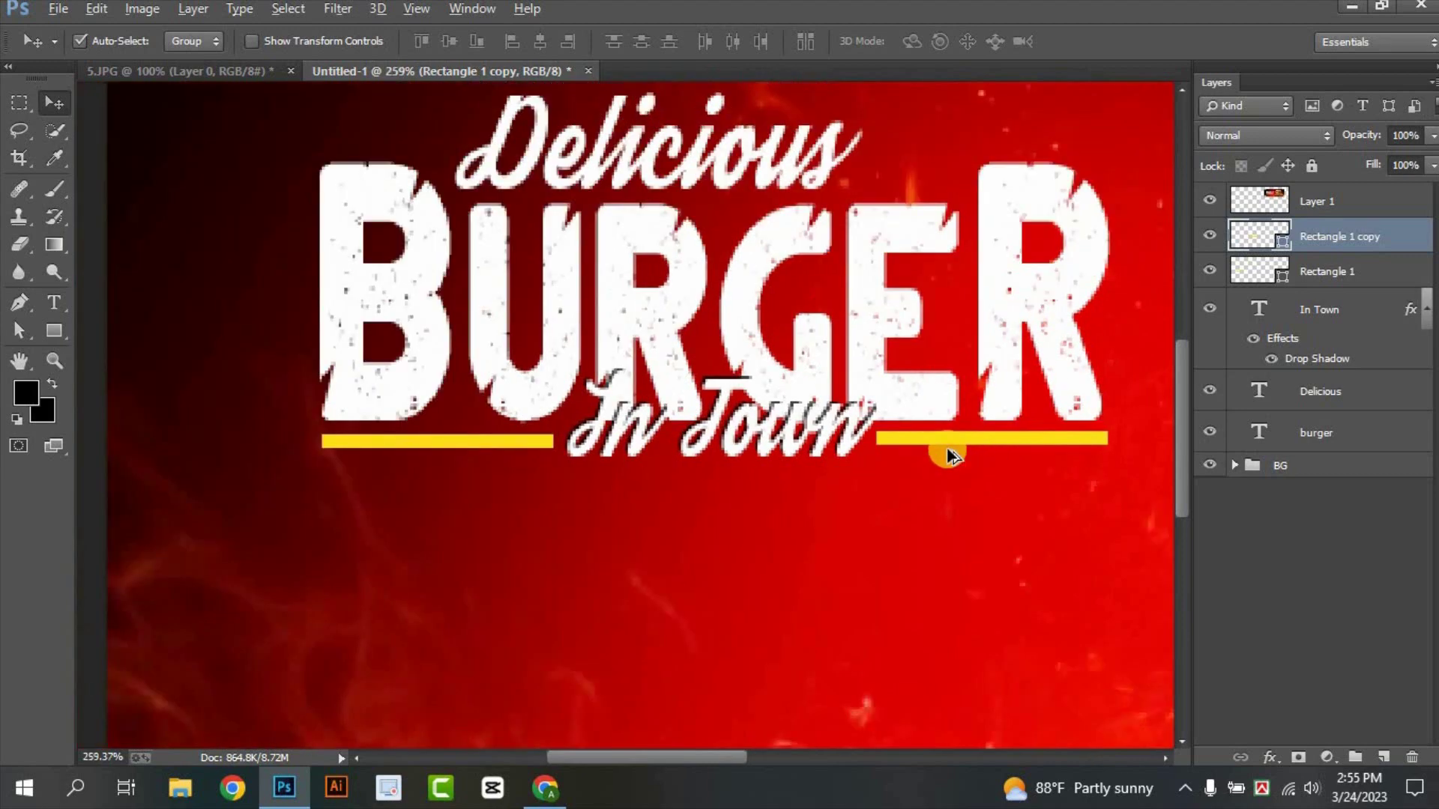
pyautogui.scroll(-3, 947, 449)
pyautogui.scroll(1, 548, 421)
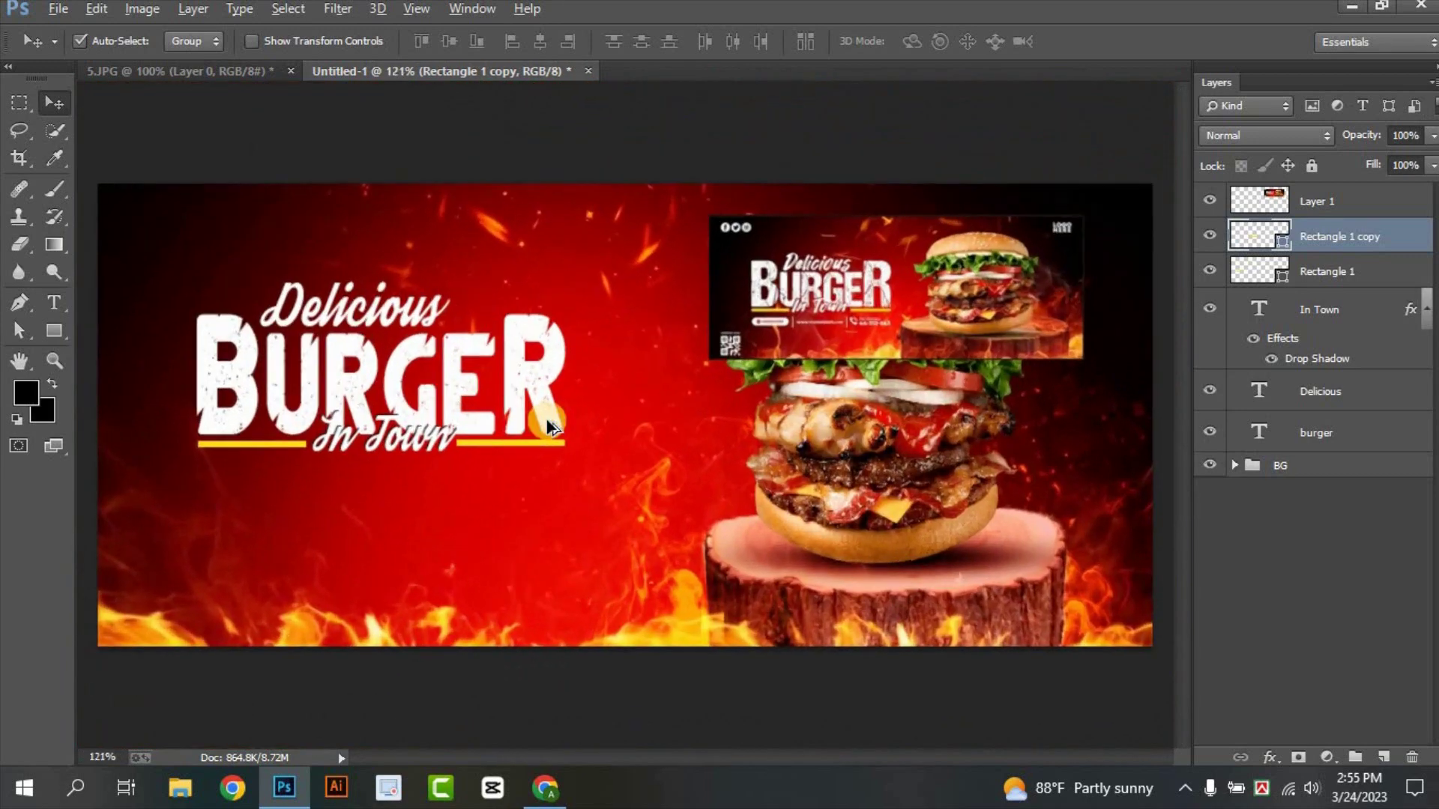
pyautogui.scroll(1, 706, 376)
pyautogui.scroll(1, 764, 322)
pyautogui.scroll(1, 772, 329)
# - Draw a rounded-rectangle button shape below the headline
pyautogui.scroll(-1, 772, 328)
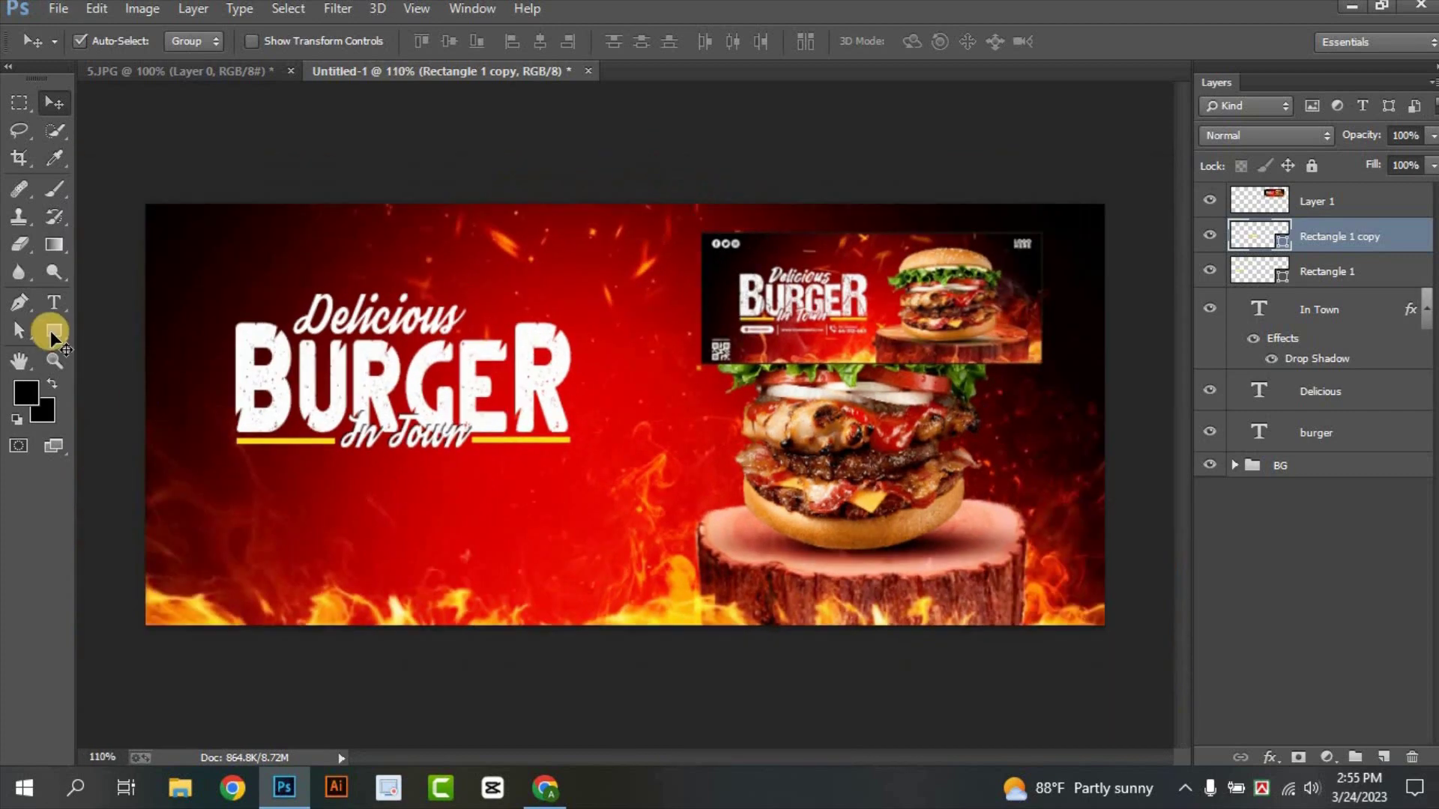
pyautogui.moveTo(53, 330); pyautogui.dragTo(135, 366)
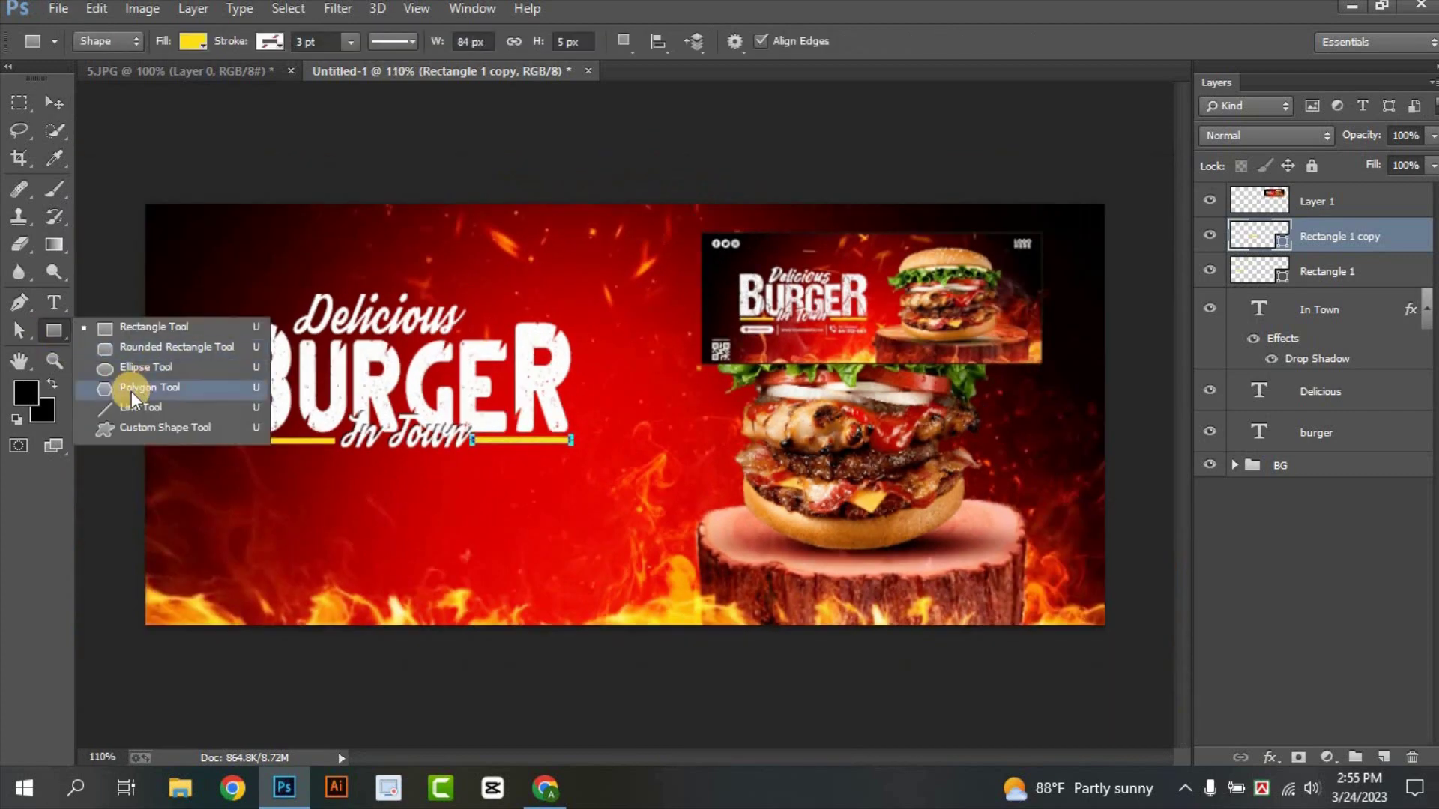
pyautogui.click(135, 347)
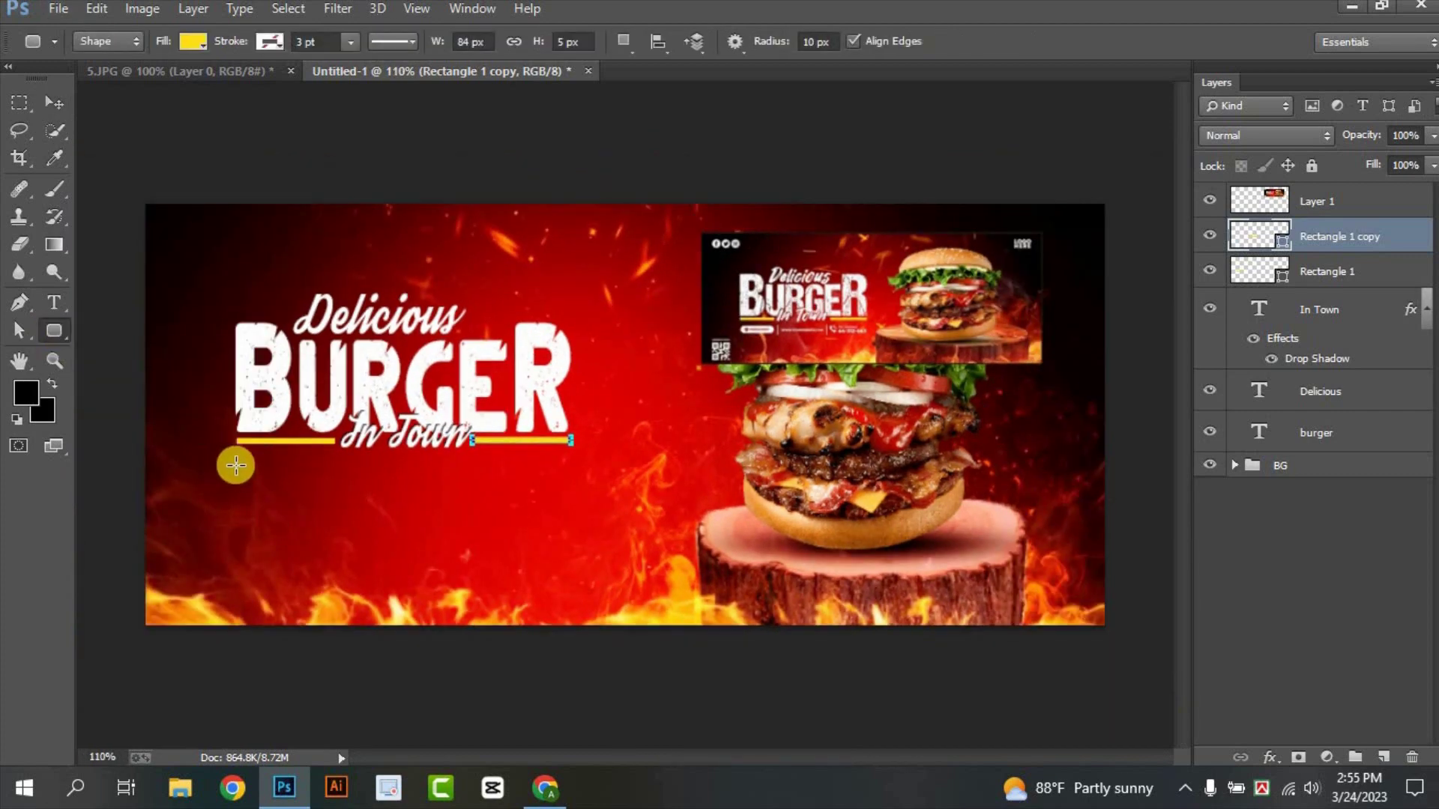
pyautogui.moveTo(236, 466); pyautogui.dragTo(353, 488)
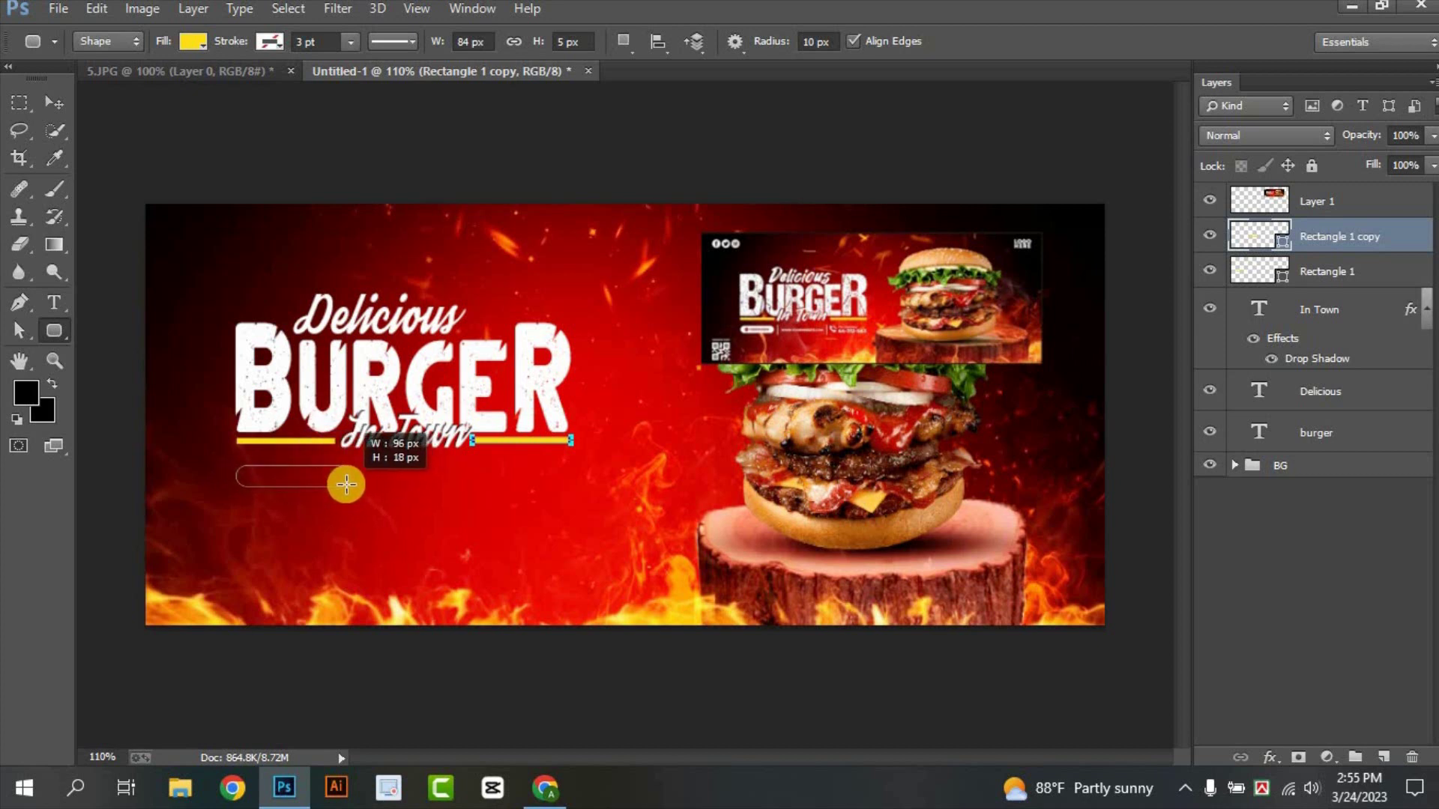
pyautogui.moveTo(353, 488); pyautogui.dragTo(350, 486)
# - Fill the rounded button shape white and nudge it slightly down
pyautogui.click(193, 42)
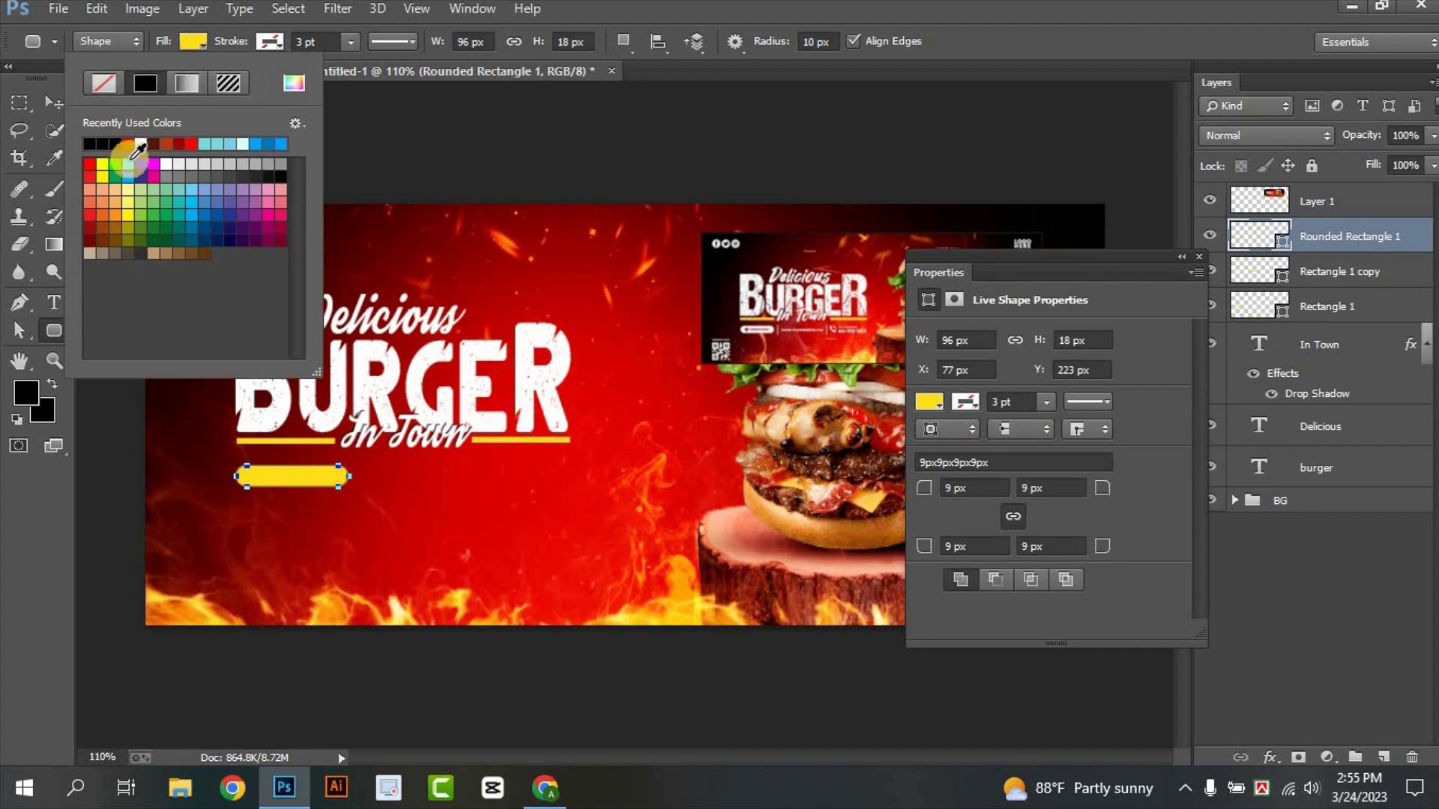
pyautogui.click(142, 142)
pyautogui.click(1076, 318)
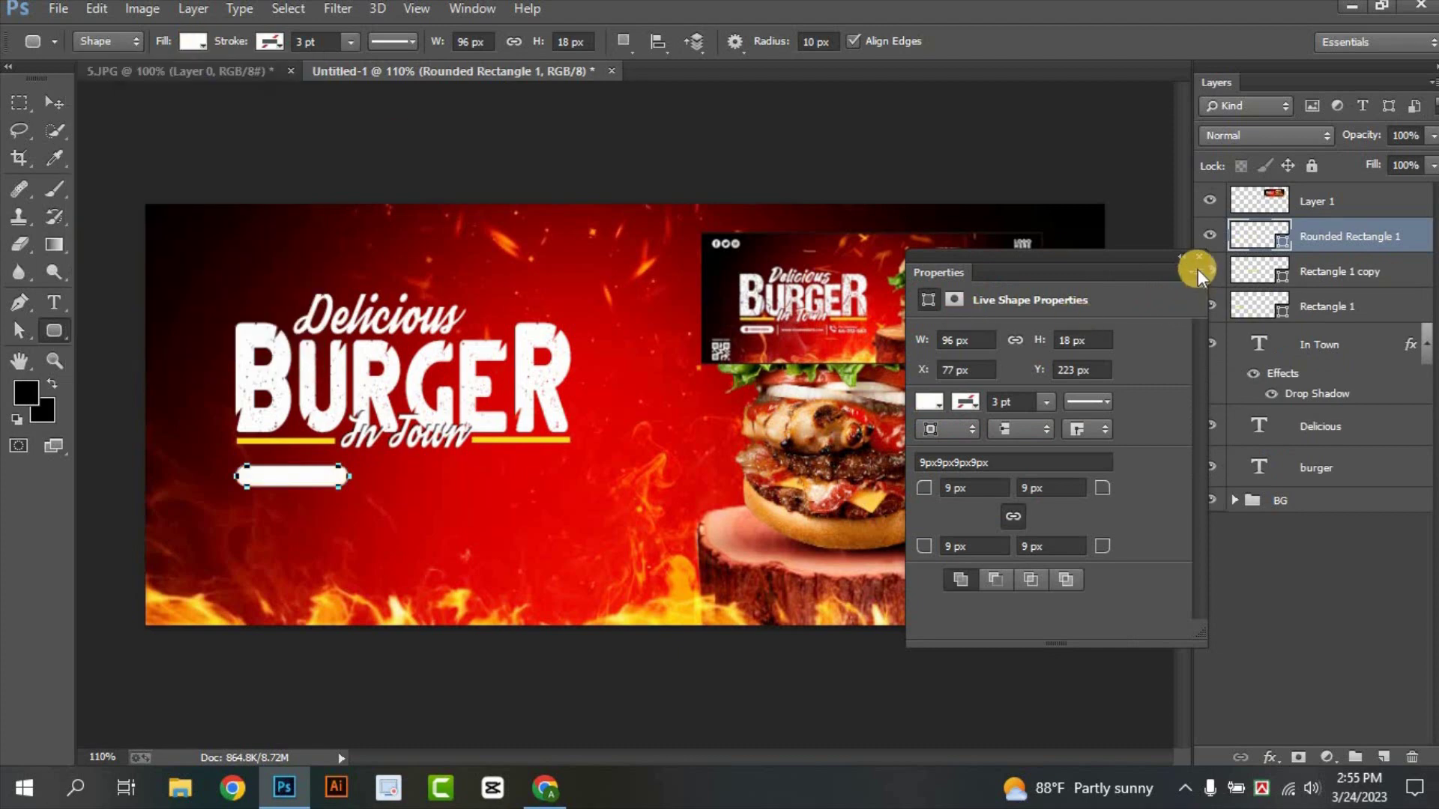
pyautogui.click(54, 105)
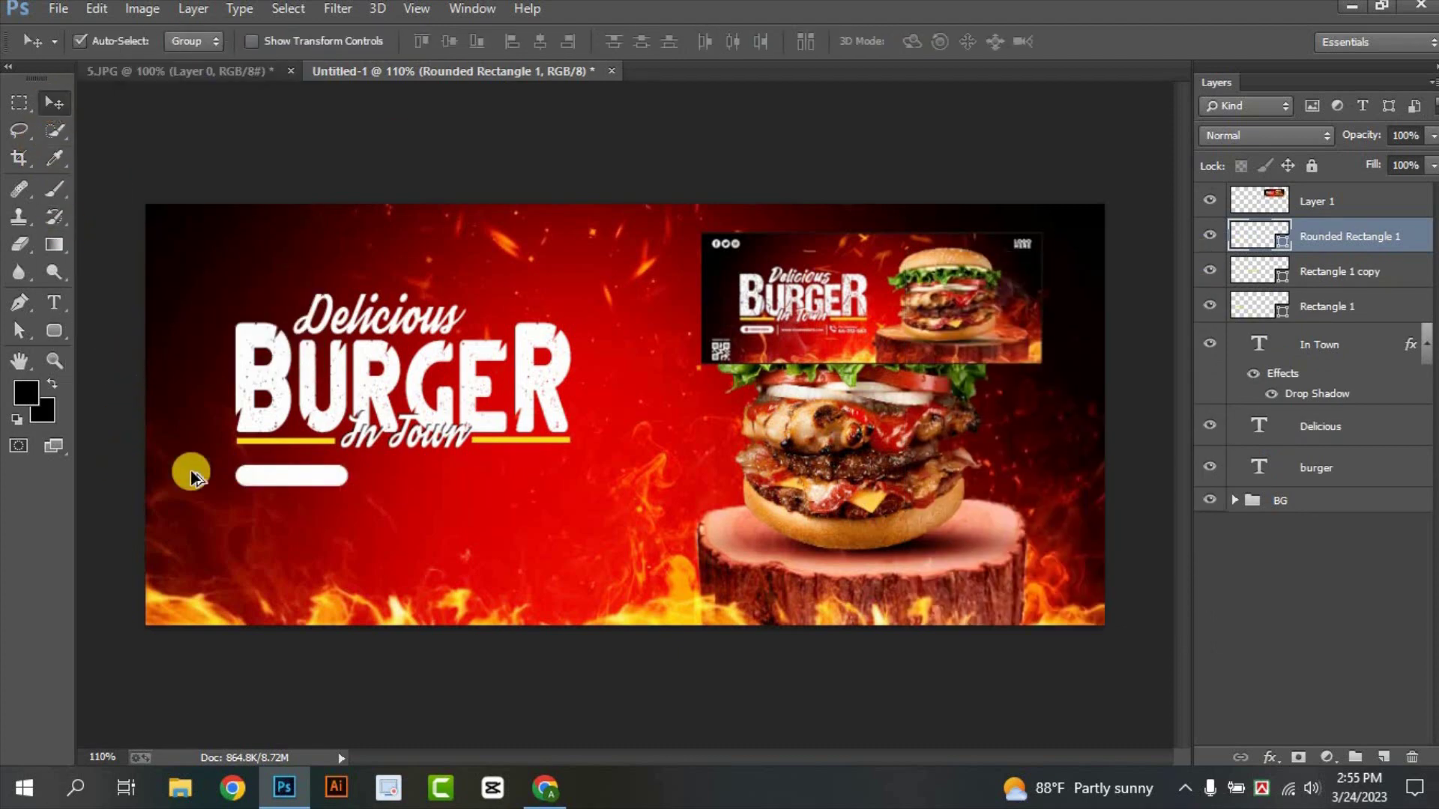
pyautogui.scroll(3, 285, 480)
pyautogui.moveTo(283, 495); pyautogui.dragTo(286, 500)
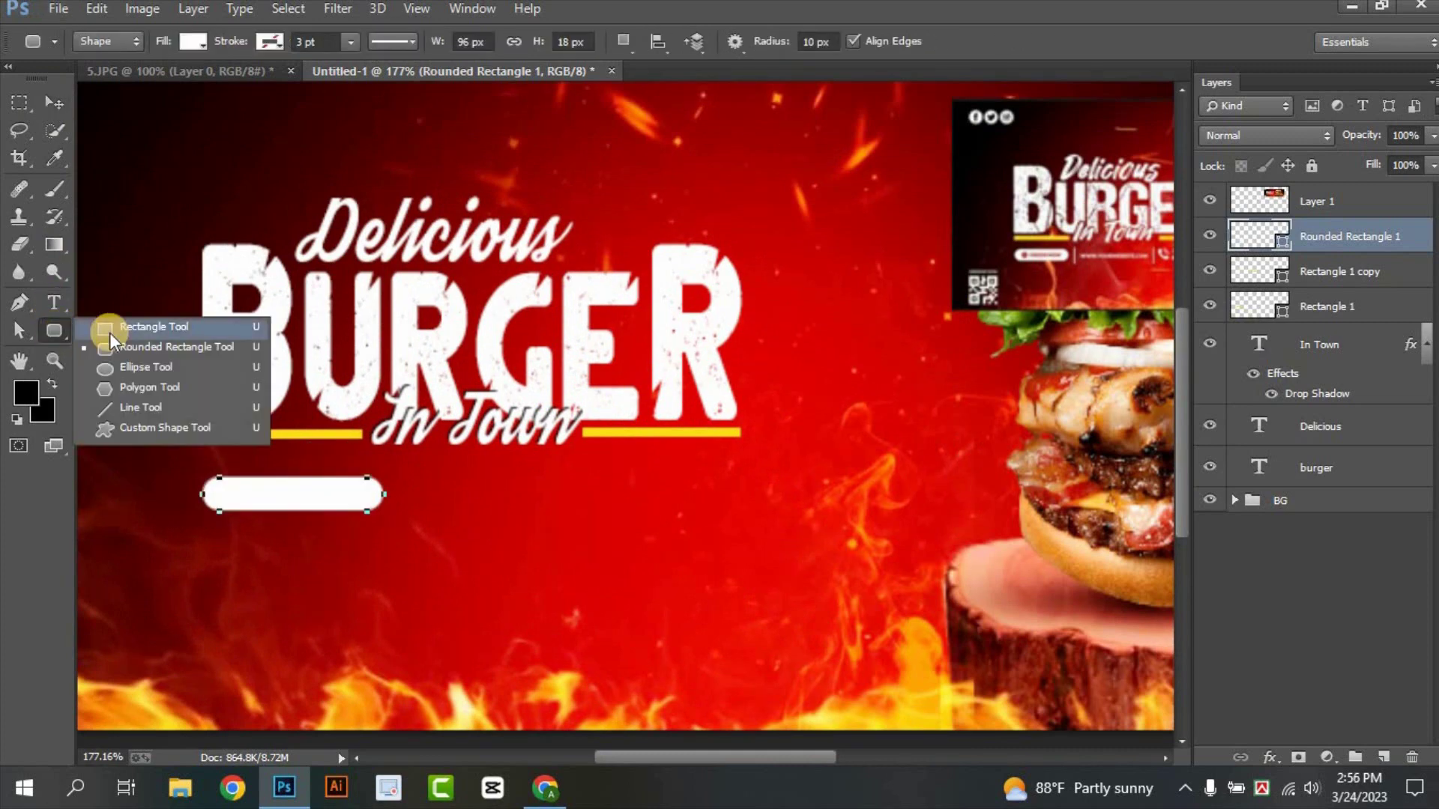
pyautogui.moveTo(56, 339); pyautogui.dragTo(110, 333)
pyautogui.scroll(2, 463, 476)
pyautogui.scroll(1, 441, 479)
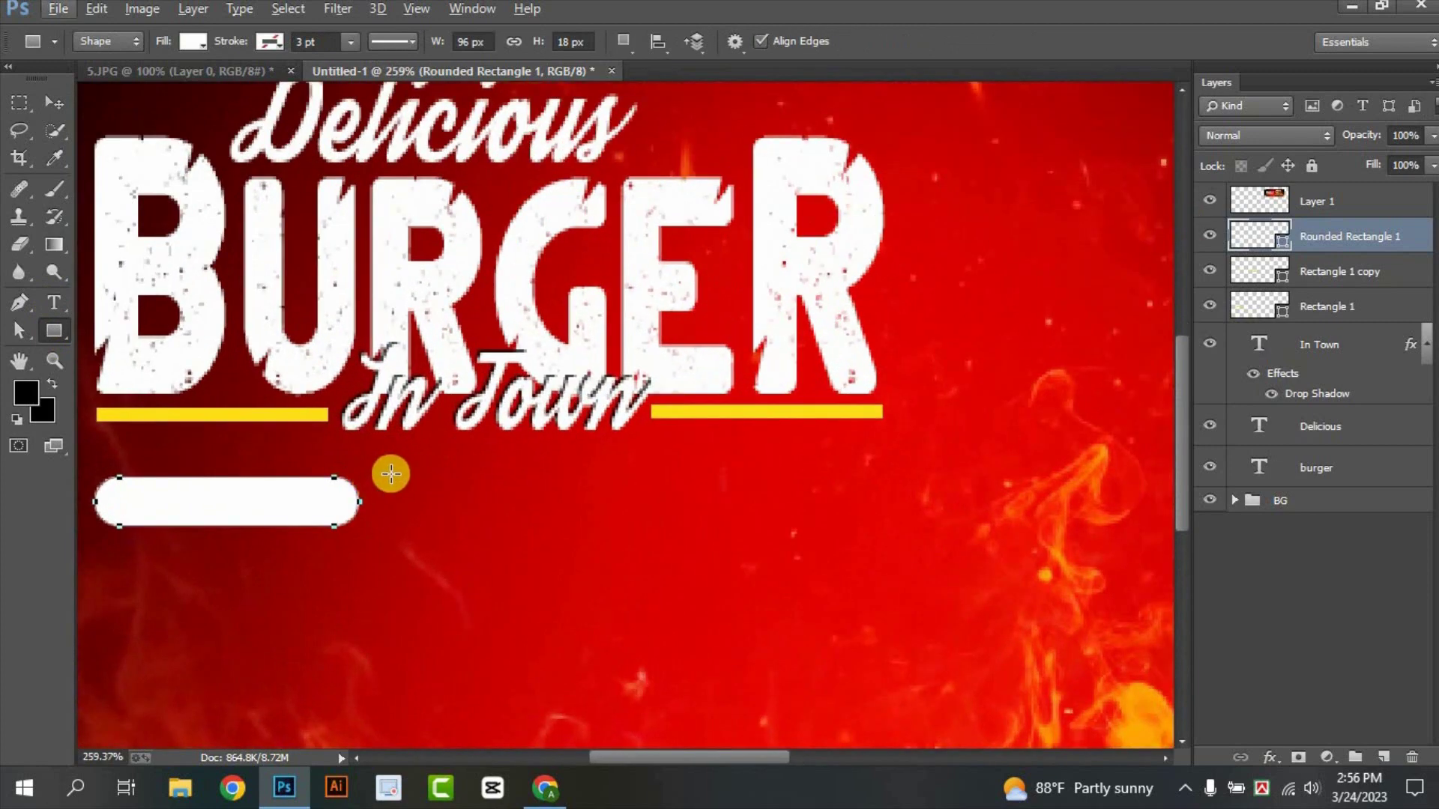
# - Draw a thin white vertical bar on a new layer beside the button
pyautogui.click(1385, 758)
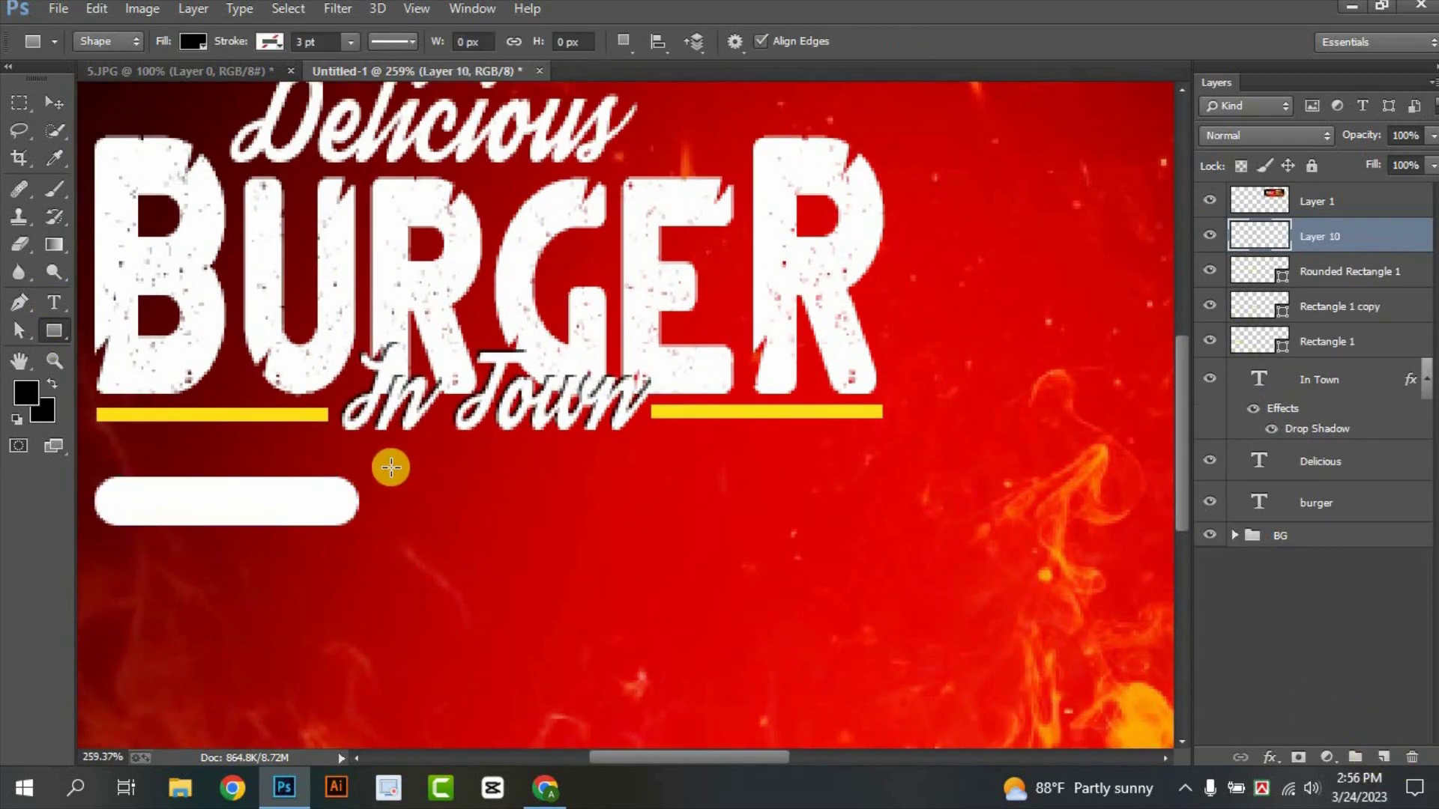
pyautogui.moveTo(384, 417); pyautogui.dragTo(387, 514)
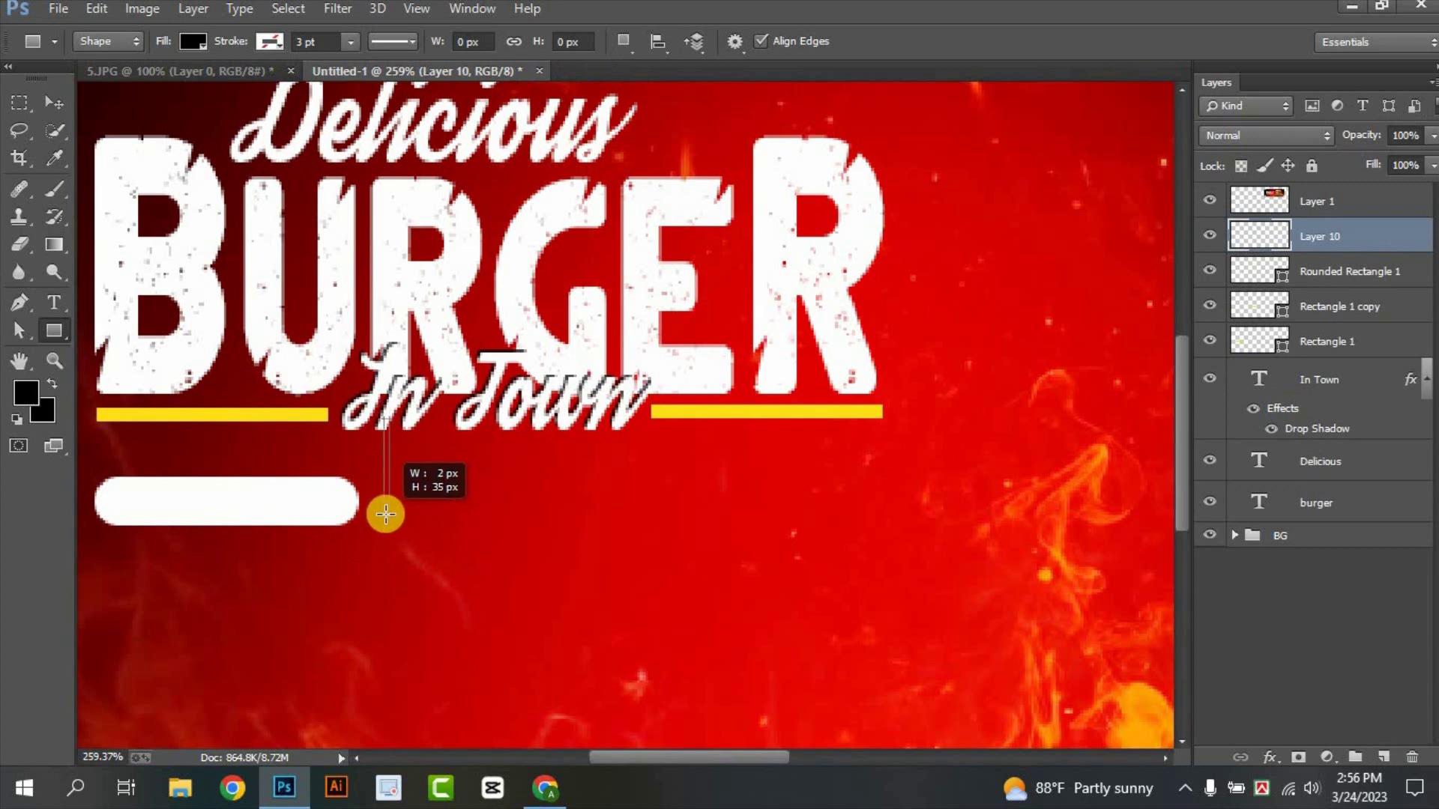
pyautogui.moveTo(385, 514); pyautogui.dragTo(385, 514)
pyautogui.click(54, 102)
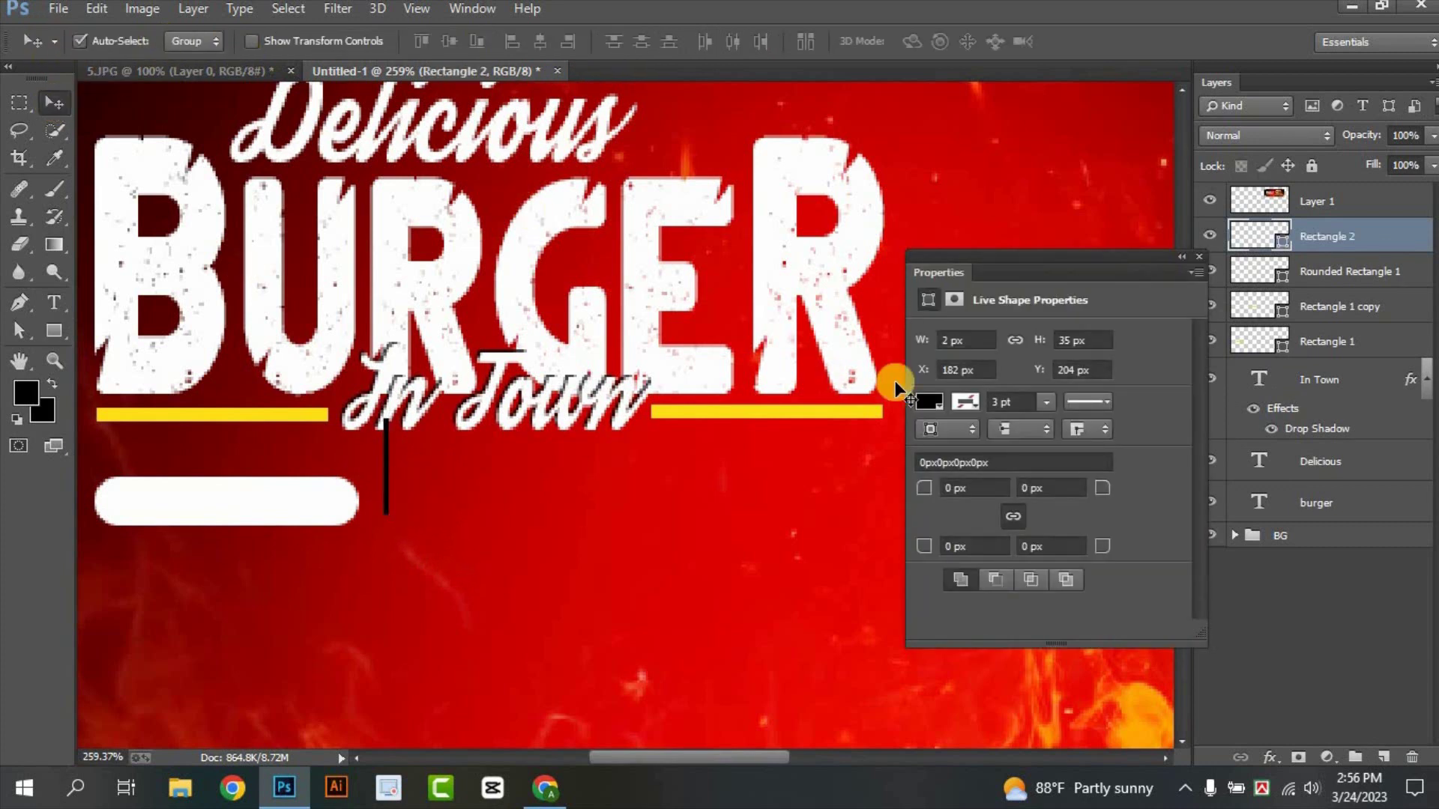
pyautogui.doubleClick(1276, 241)
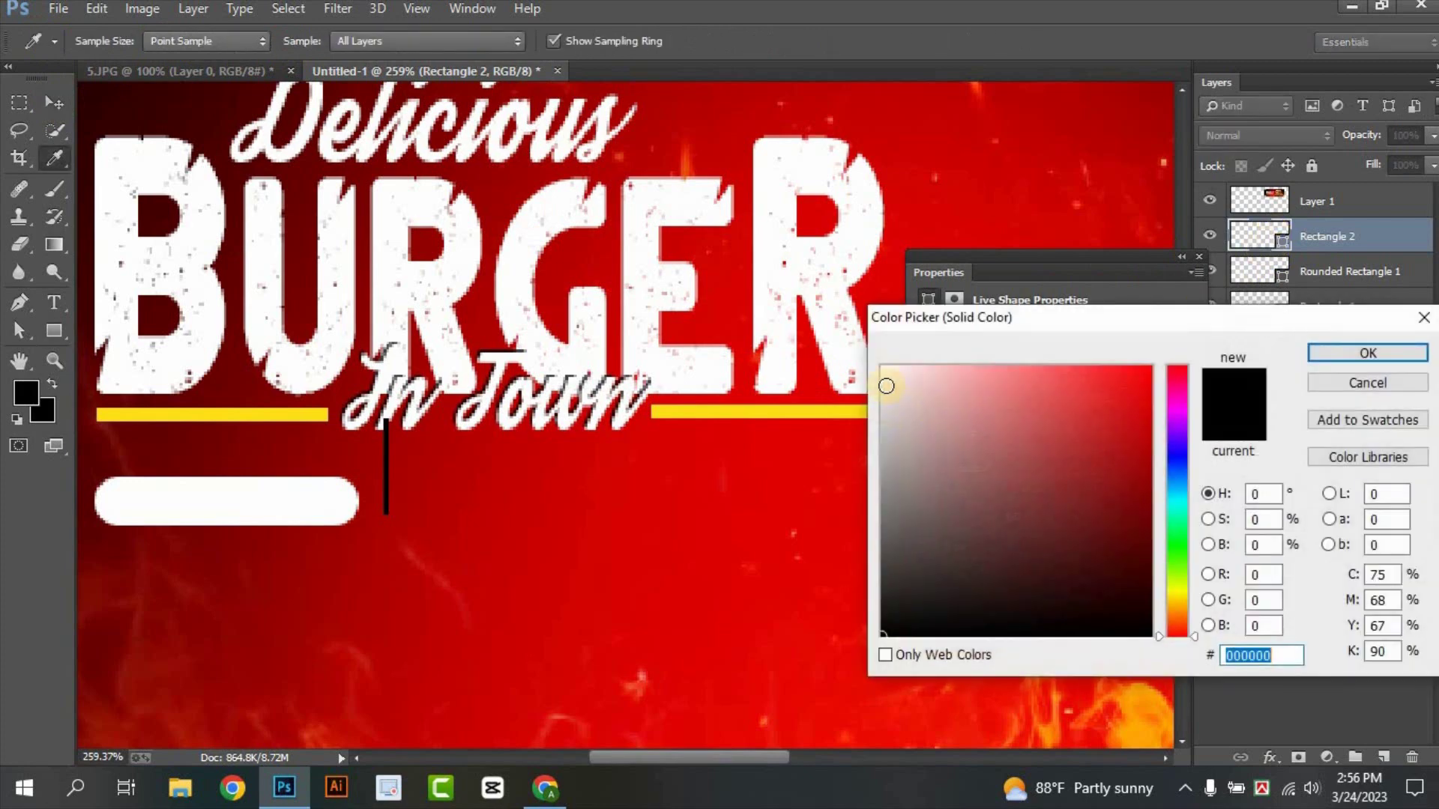
pyautogui.click(1408, 359)
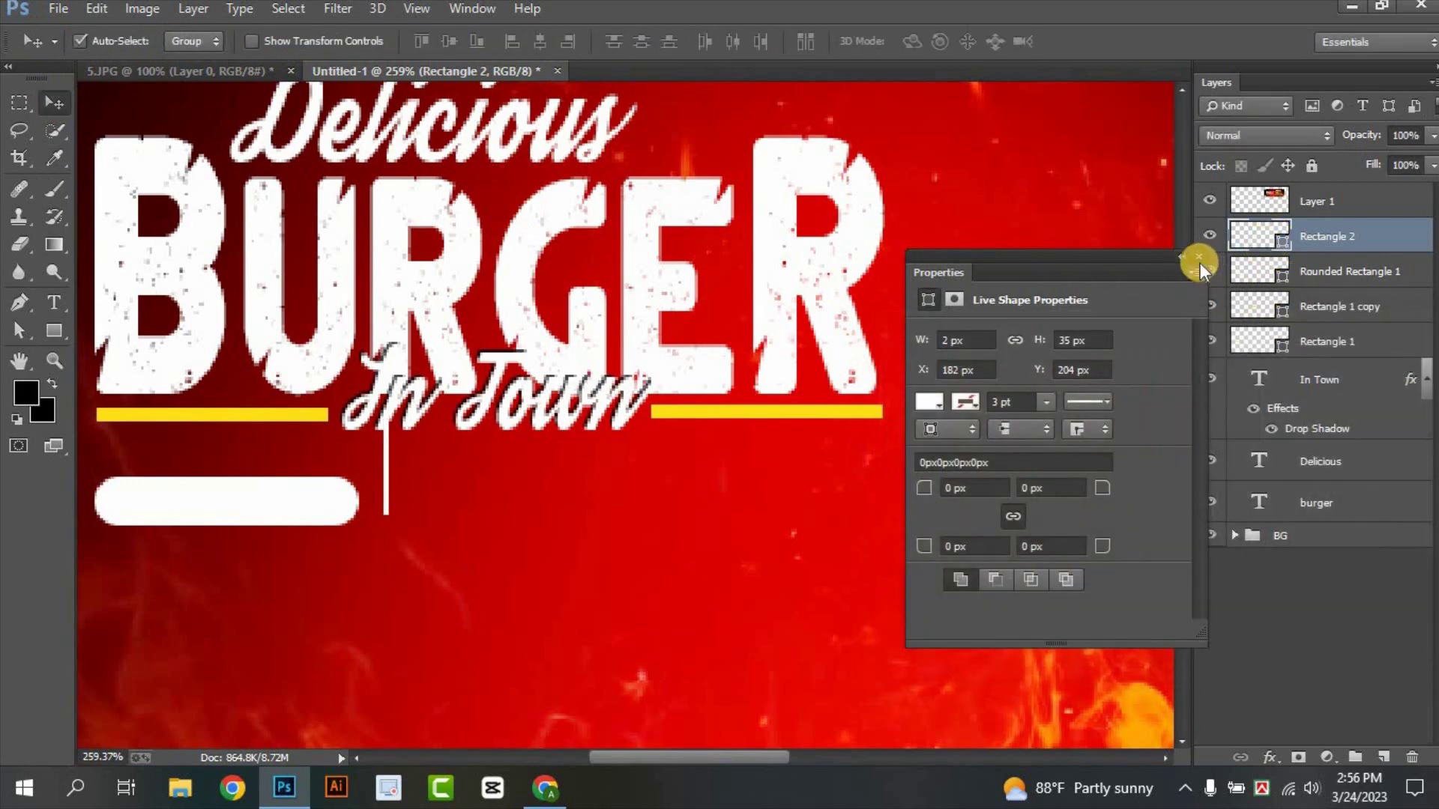
pyautogui.click(1199, 257)
pyautogui.scroll(3, 378, 464)
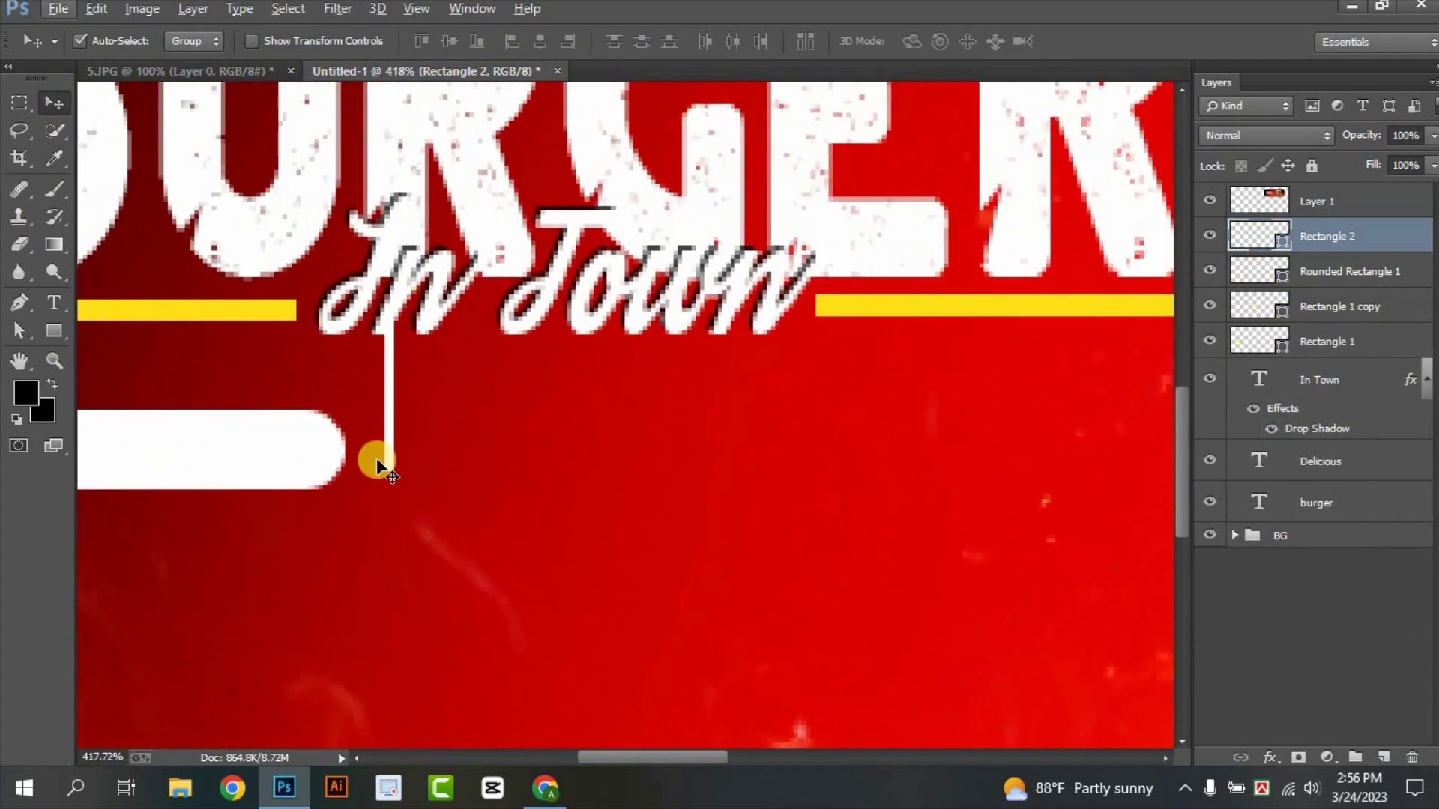
pyautogui.moveTo(388, 472); pyautogui.dragTo(384, 516)
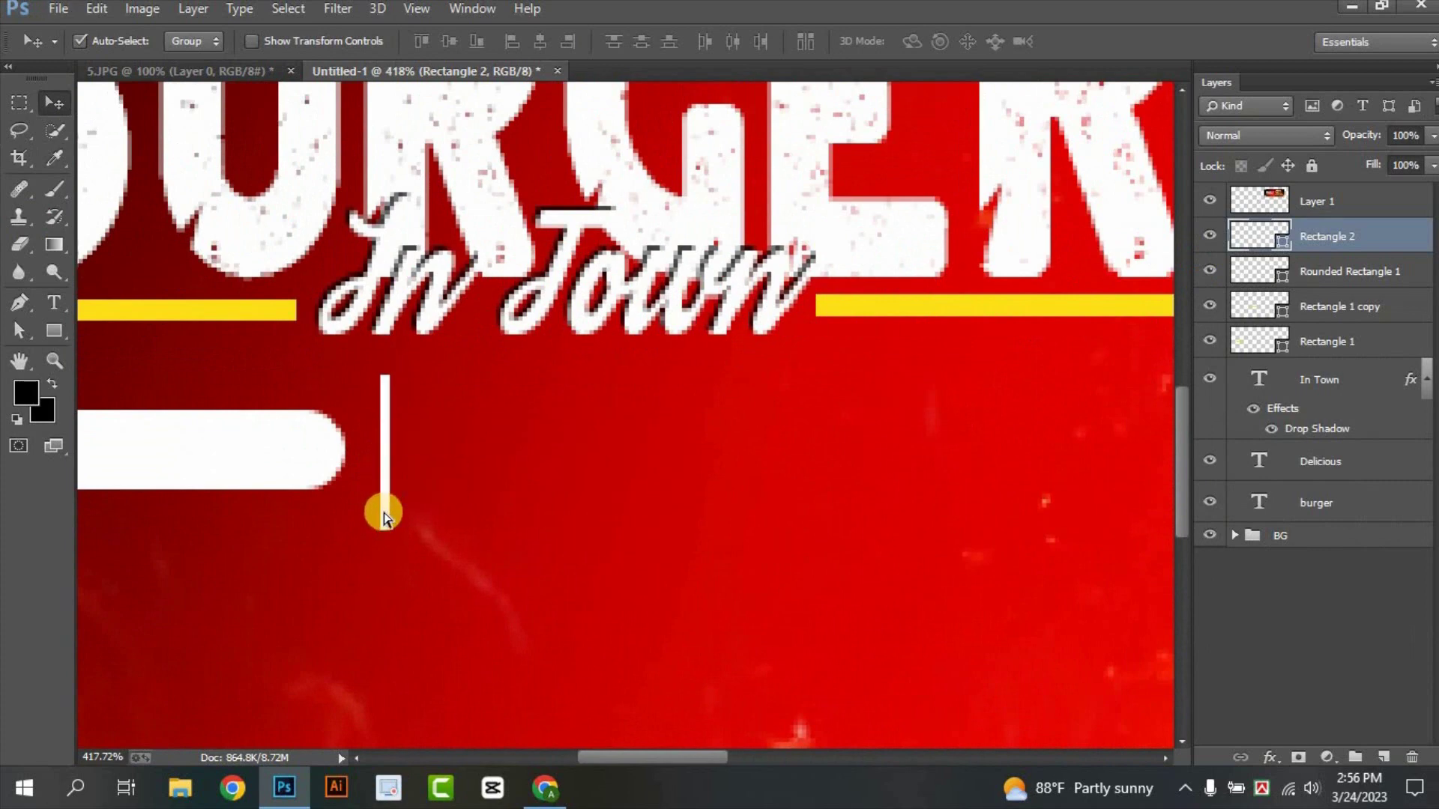
# - Narrow the vertical divider to half its width with Free Transform
pyautogui.hotkey('ctrl', 't')
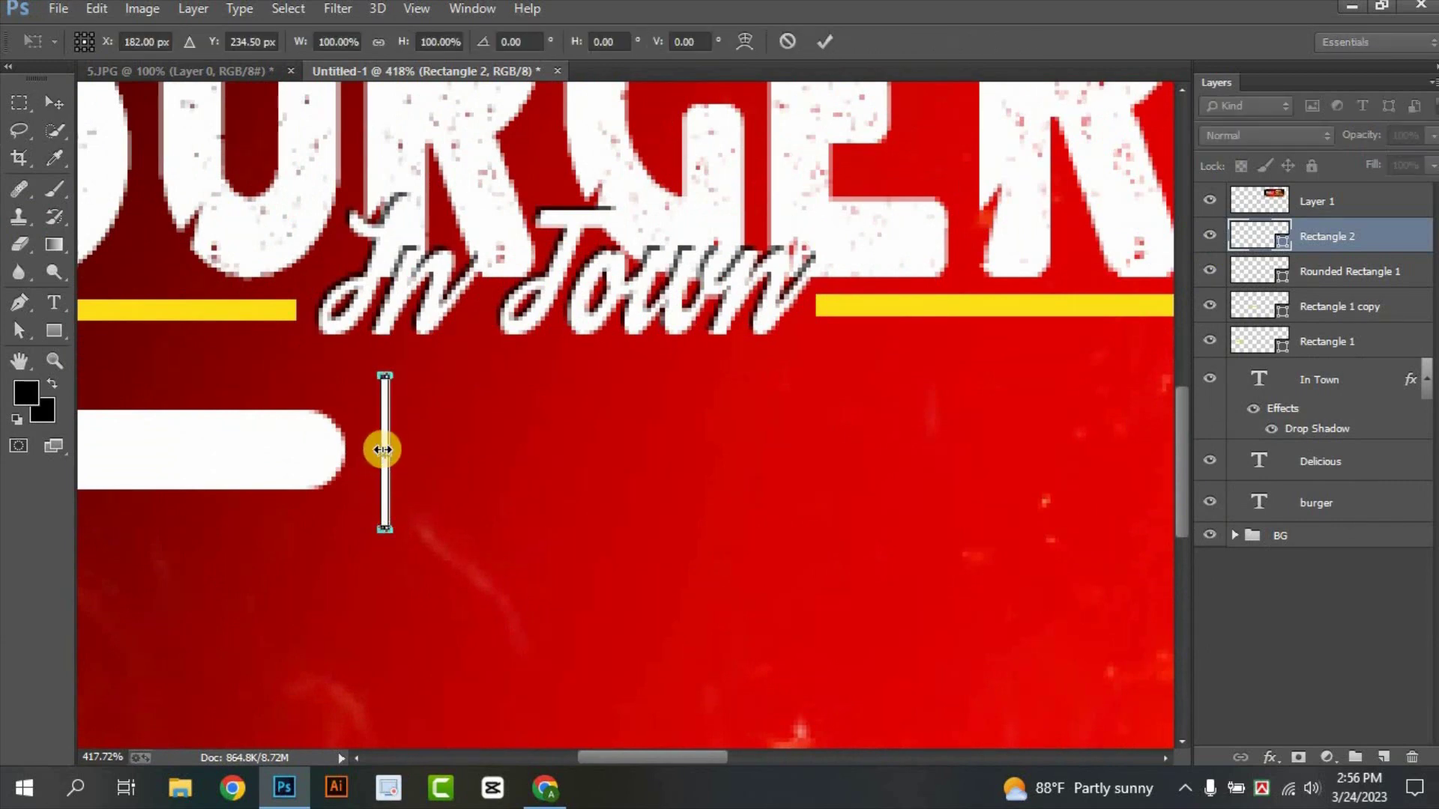
pyautogui.scroll(2, 383, 449)
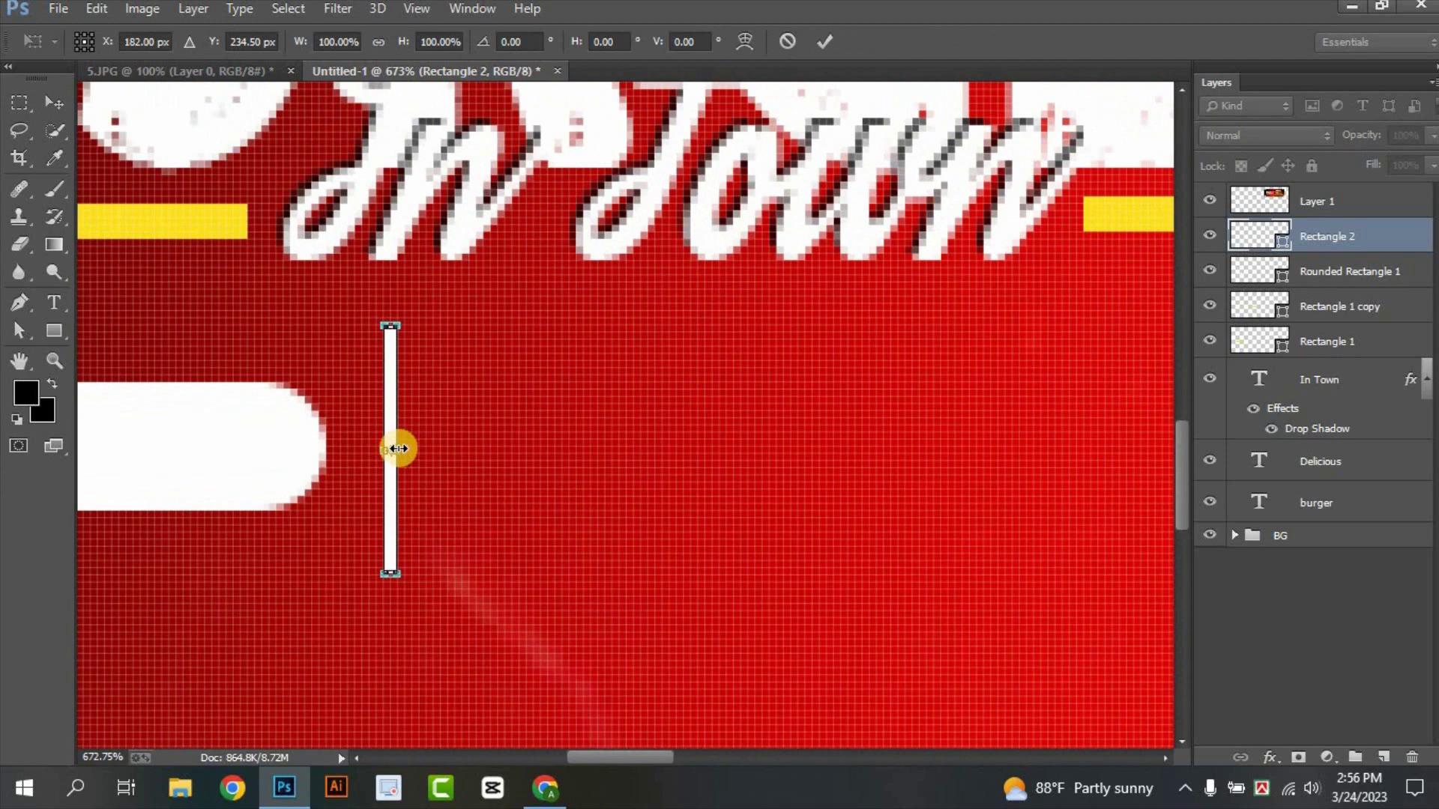
pyautogui.moveTo(391, 448); pyautogui.dragTo(387, 448)
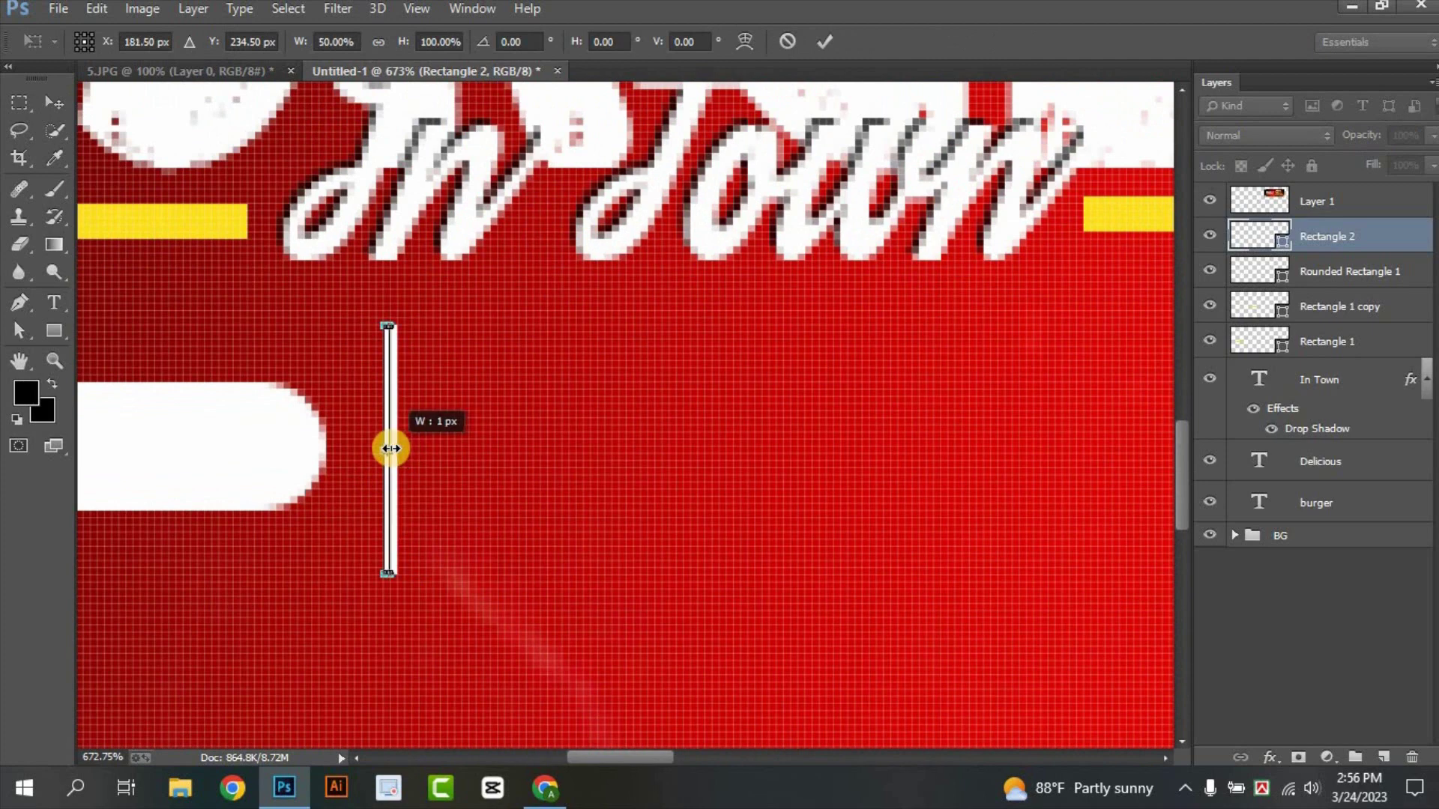
pyautogui.click(825, 42)
pyautogui.scroll(-3, 522, 368)
pyautogui.scroll(-3, 482, 441)
pyautogui.scroll(-1, 482, 467)
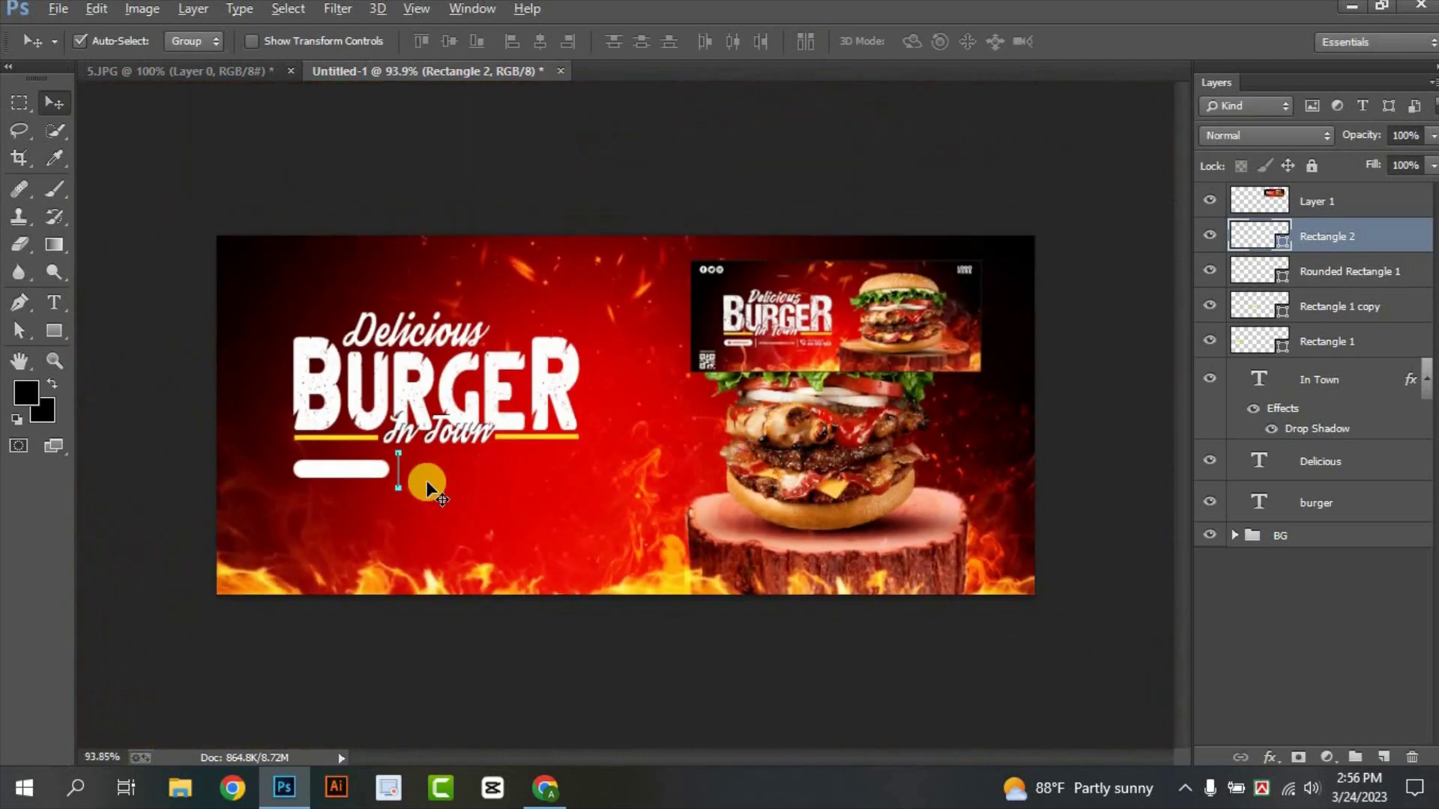
pyautogui.scroll(2, 427, 487)
pyautogui.click(315, 494)
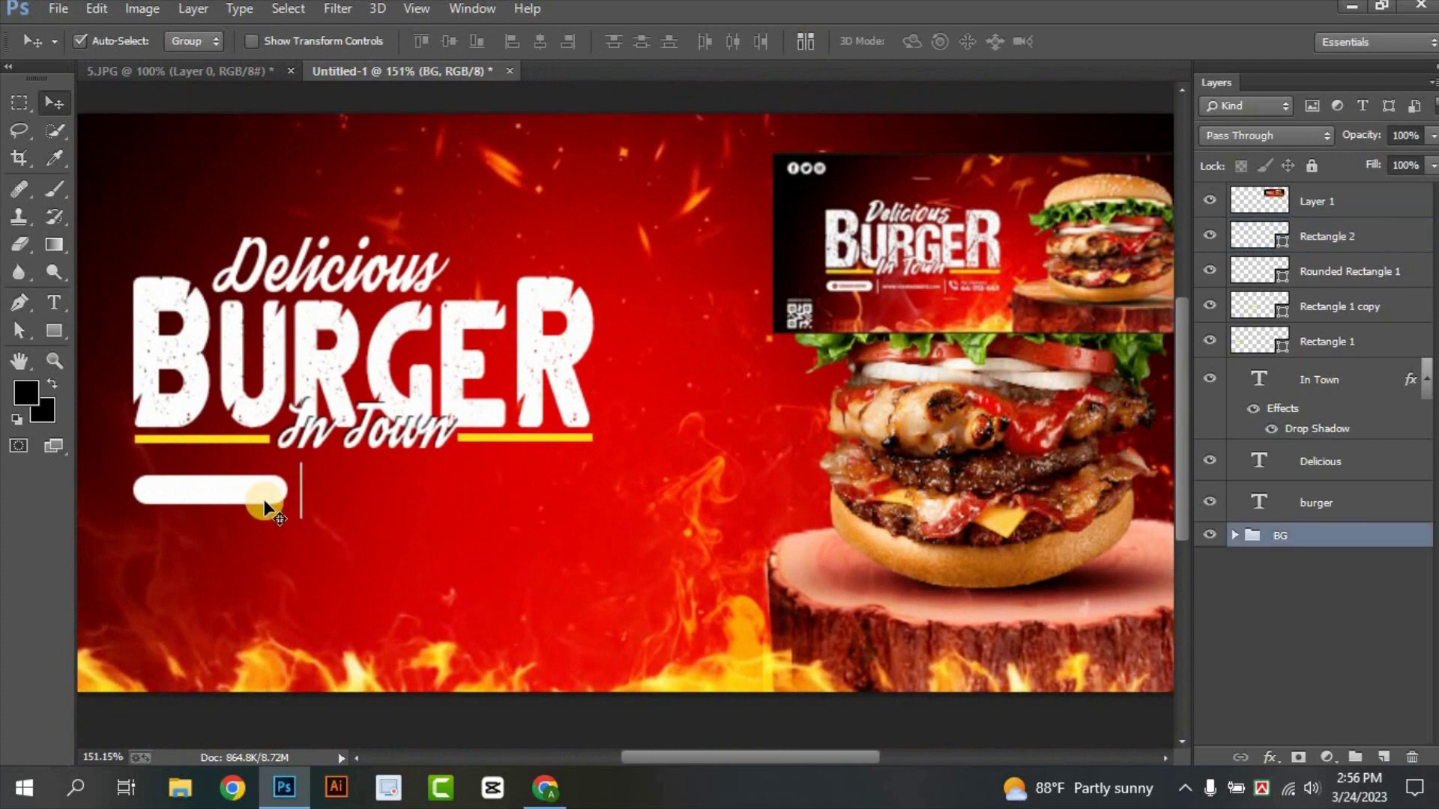
pyautogui.click(82, 42)
pyautogui.click(80, 41)
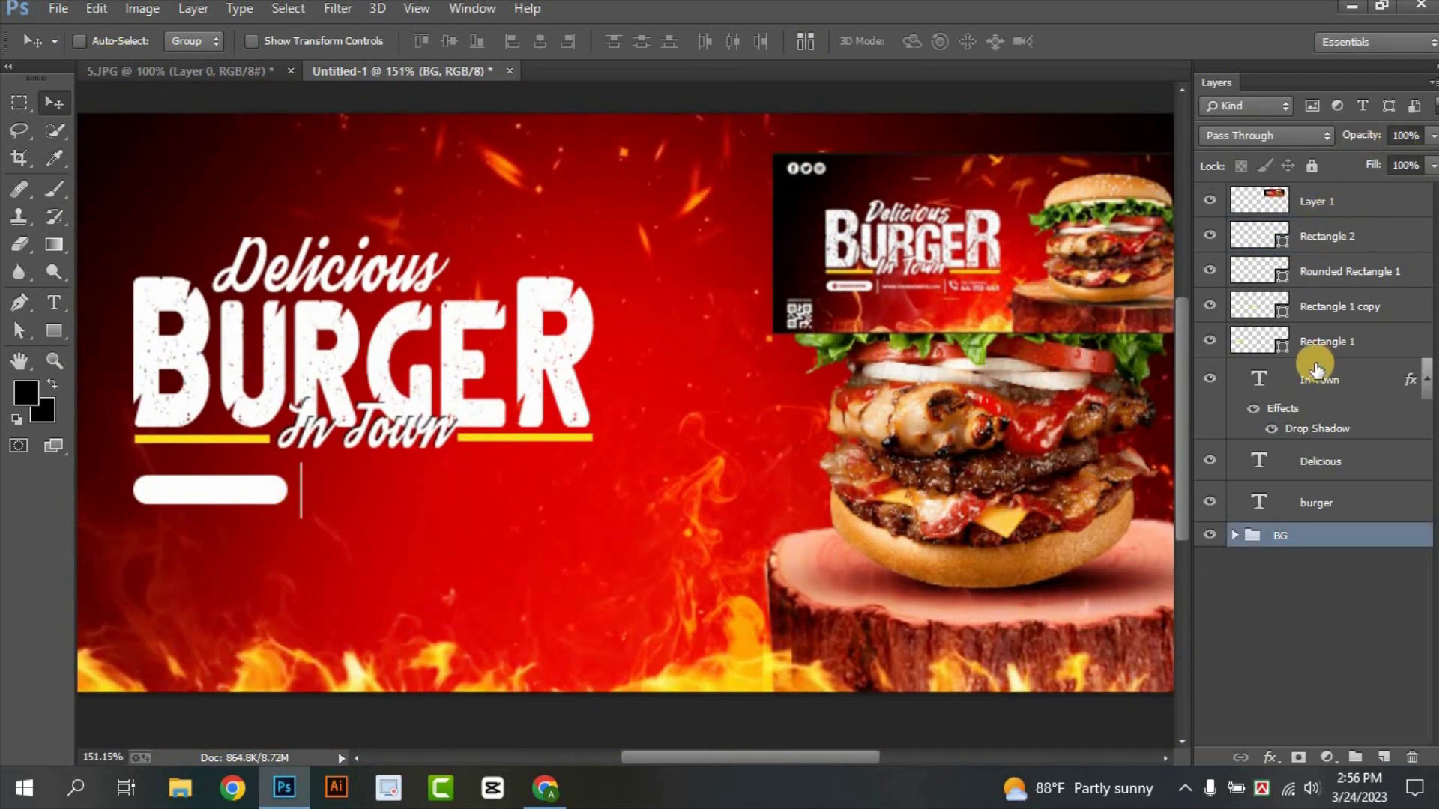
pyautogui.click(1317, 371)
pyautogui.click(1378, 758)
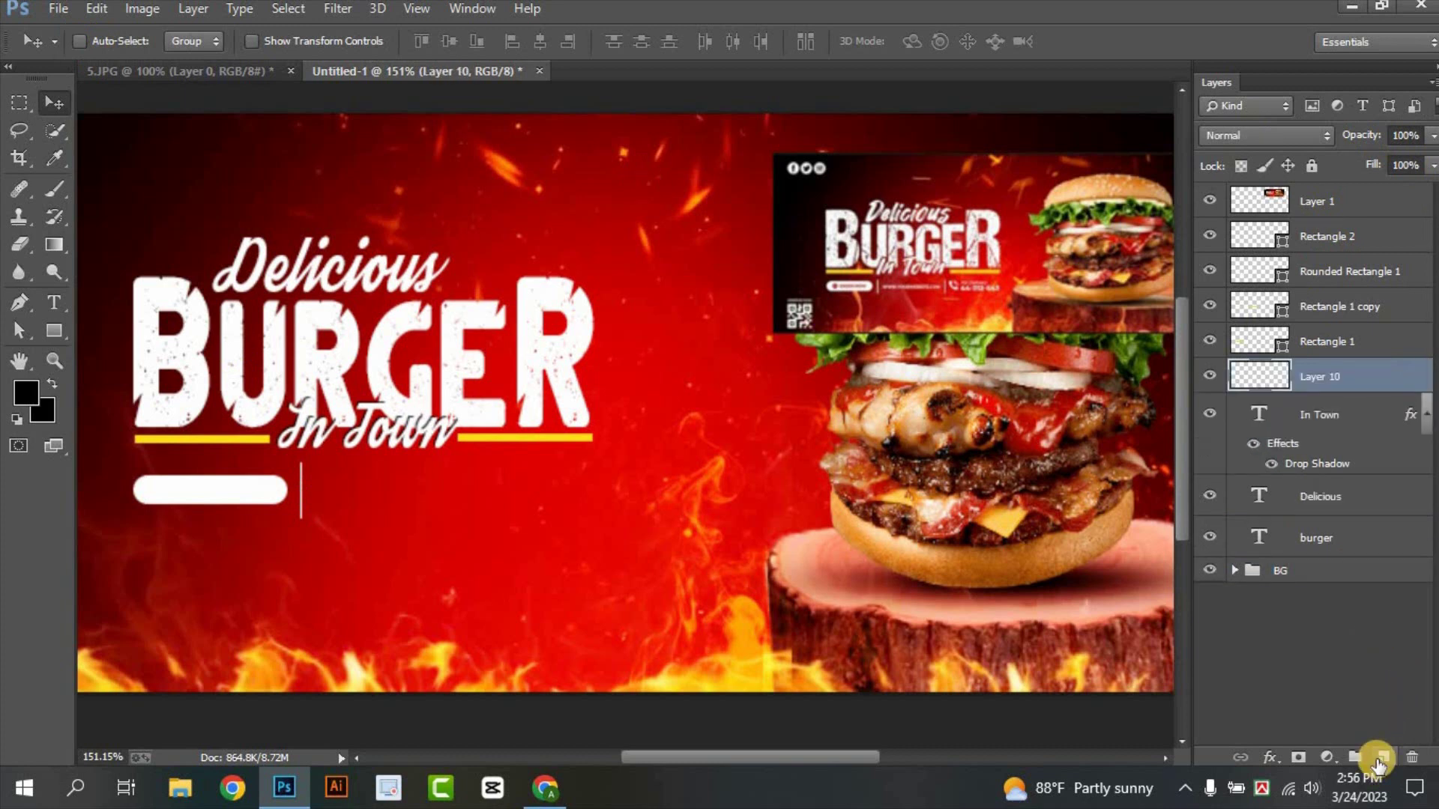
pyautogui.click(59, 302)
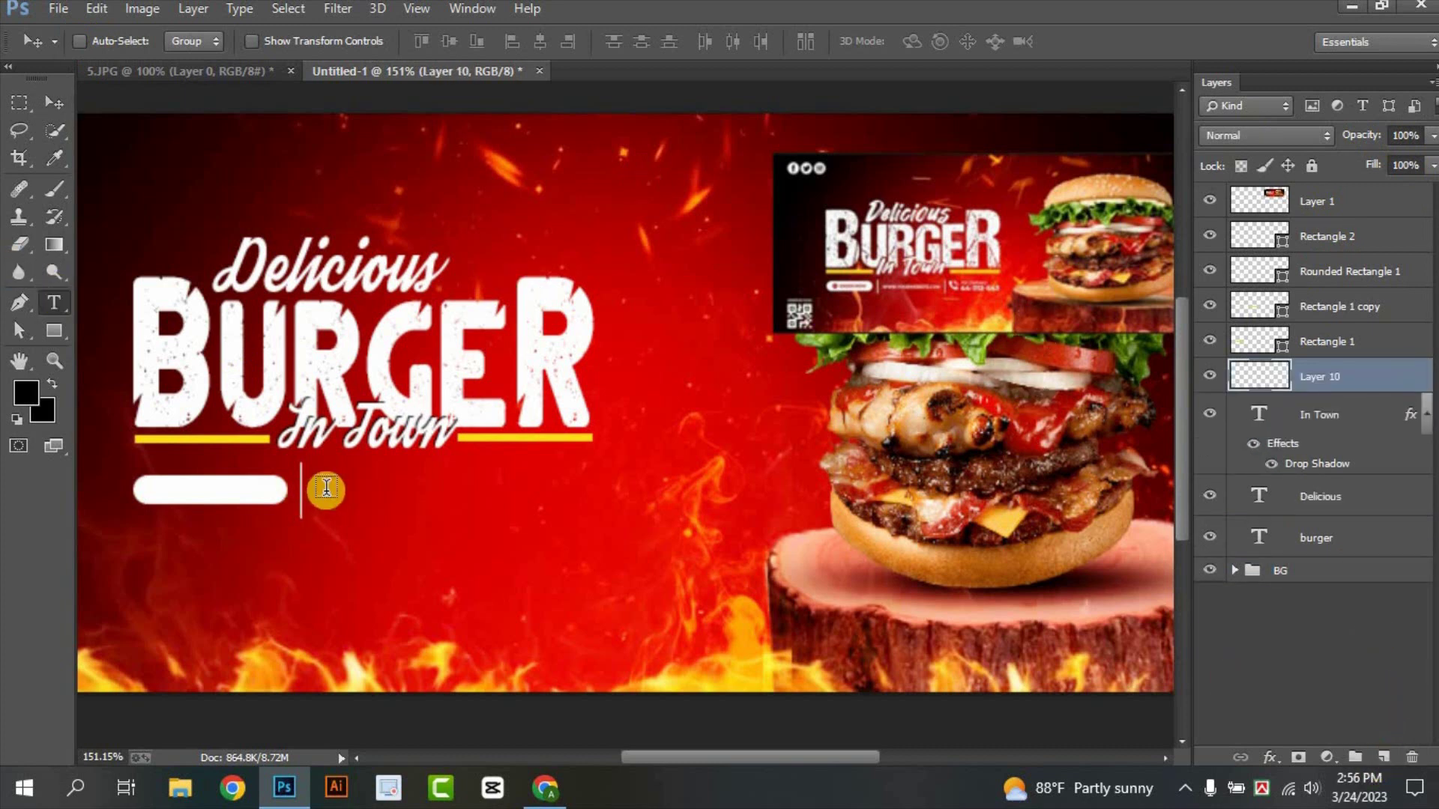
pyautogui.click(333, 490)
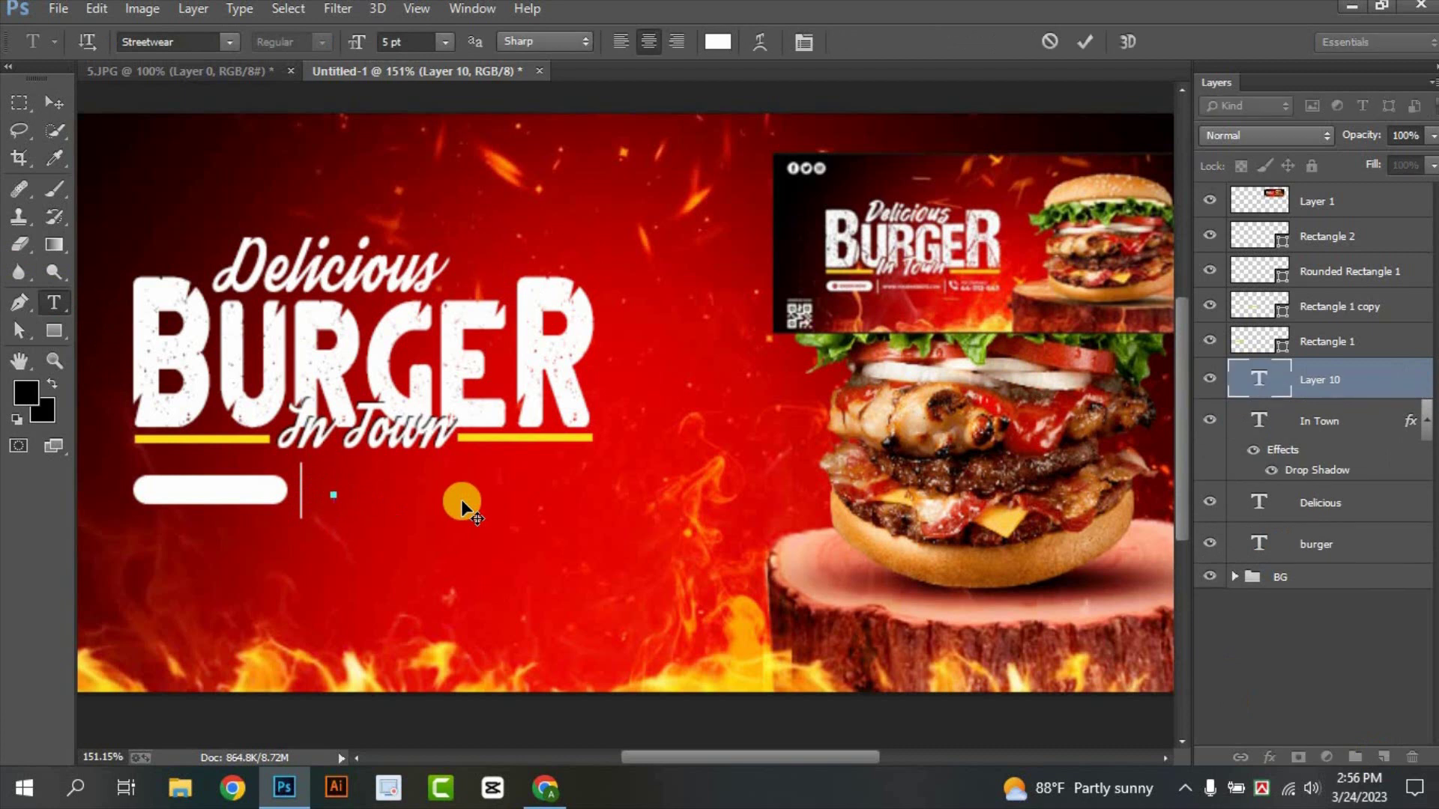
pyautogui.write('ww')
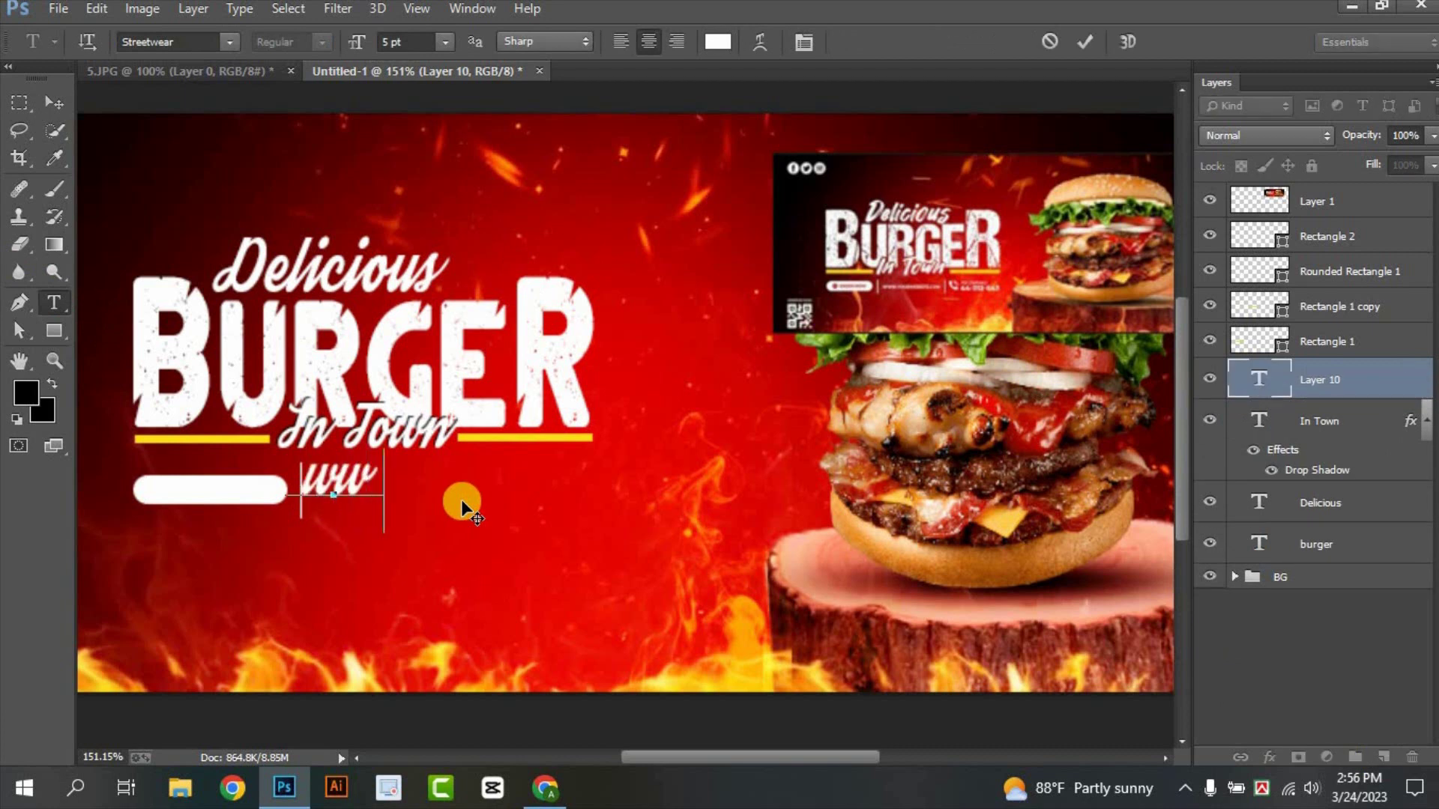
pyautogui.write('w.')
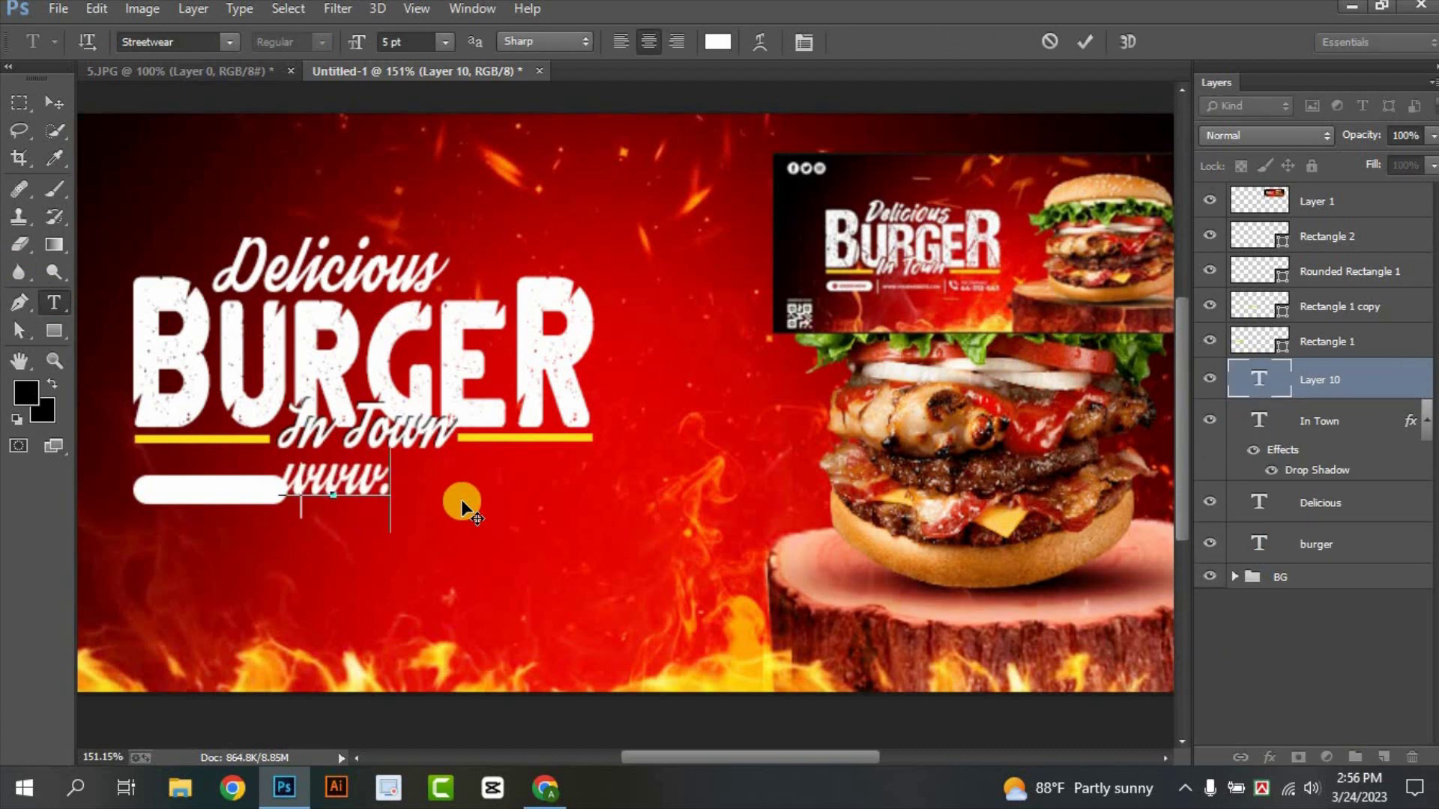
pyautogui.write('your')
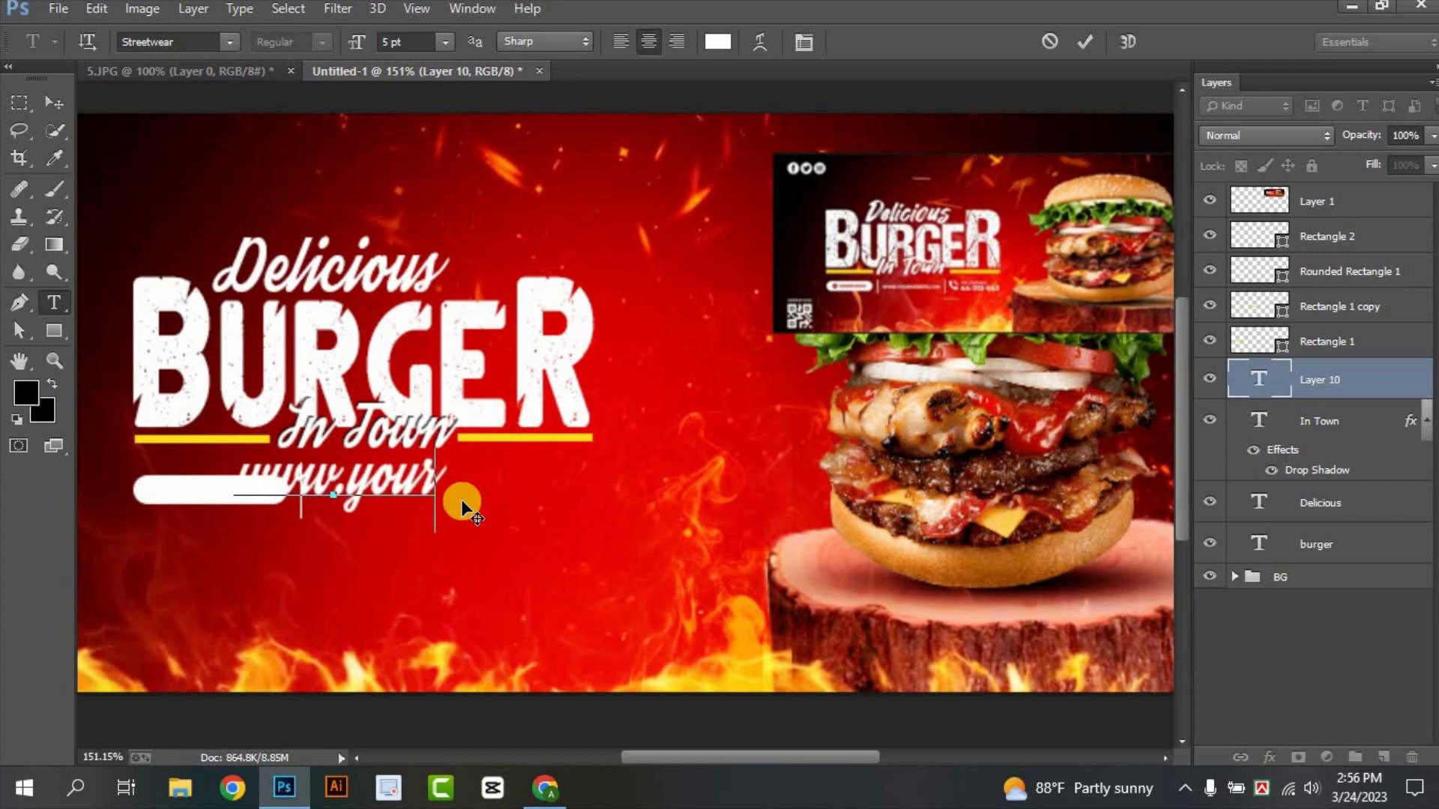
pyautogui.write('site')
pyautogui.write('.')
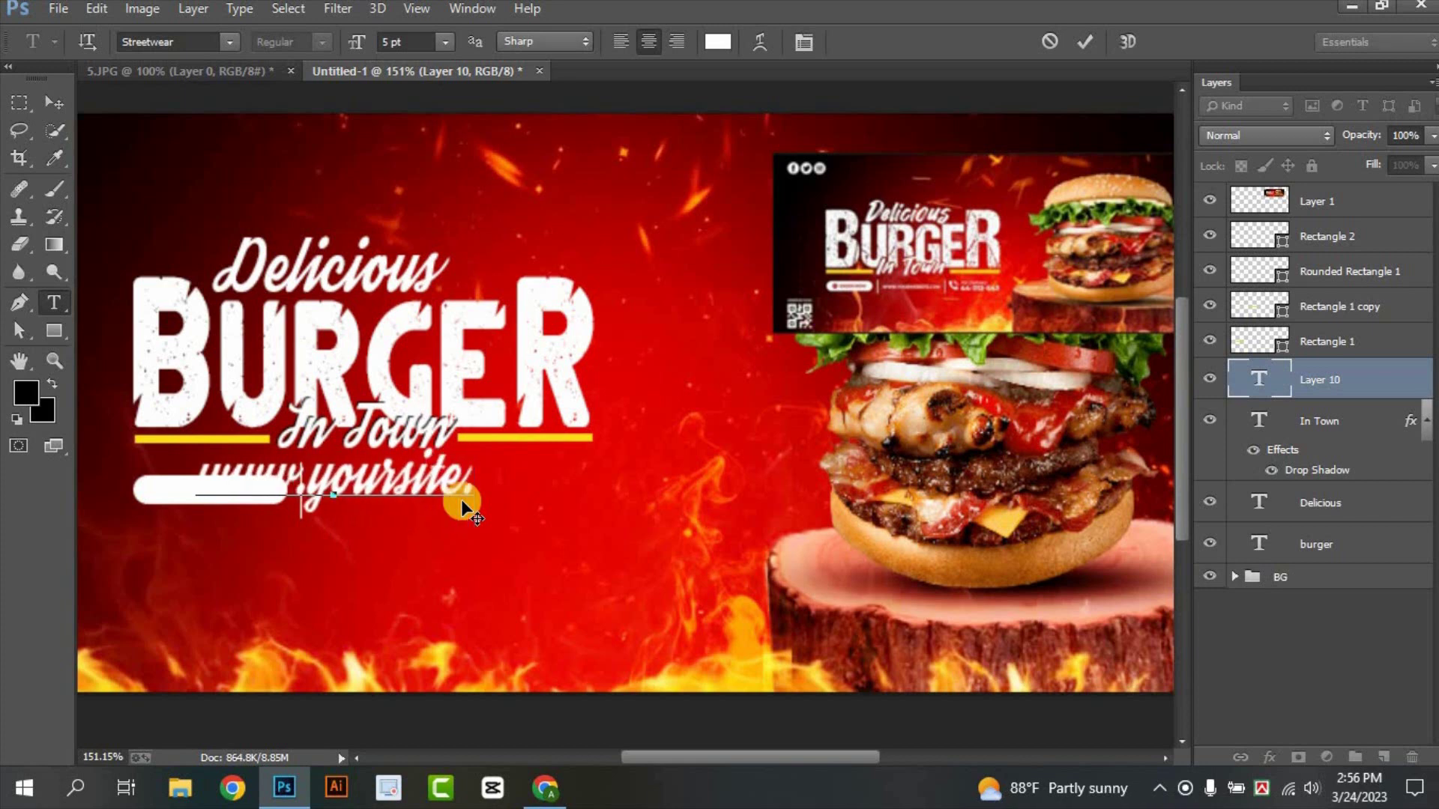
pyautogui.write('com')
# - Set the website text to Montserrat at 2.01 pt and nudge it into place
pyautogui.hotkey('ctrl', 'a')
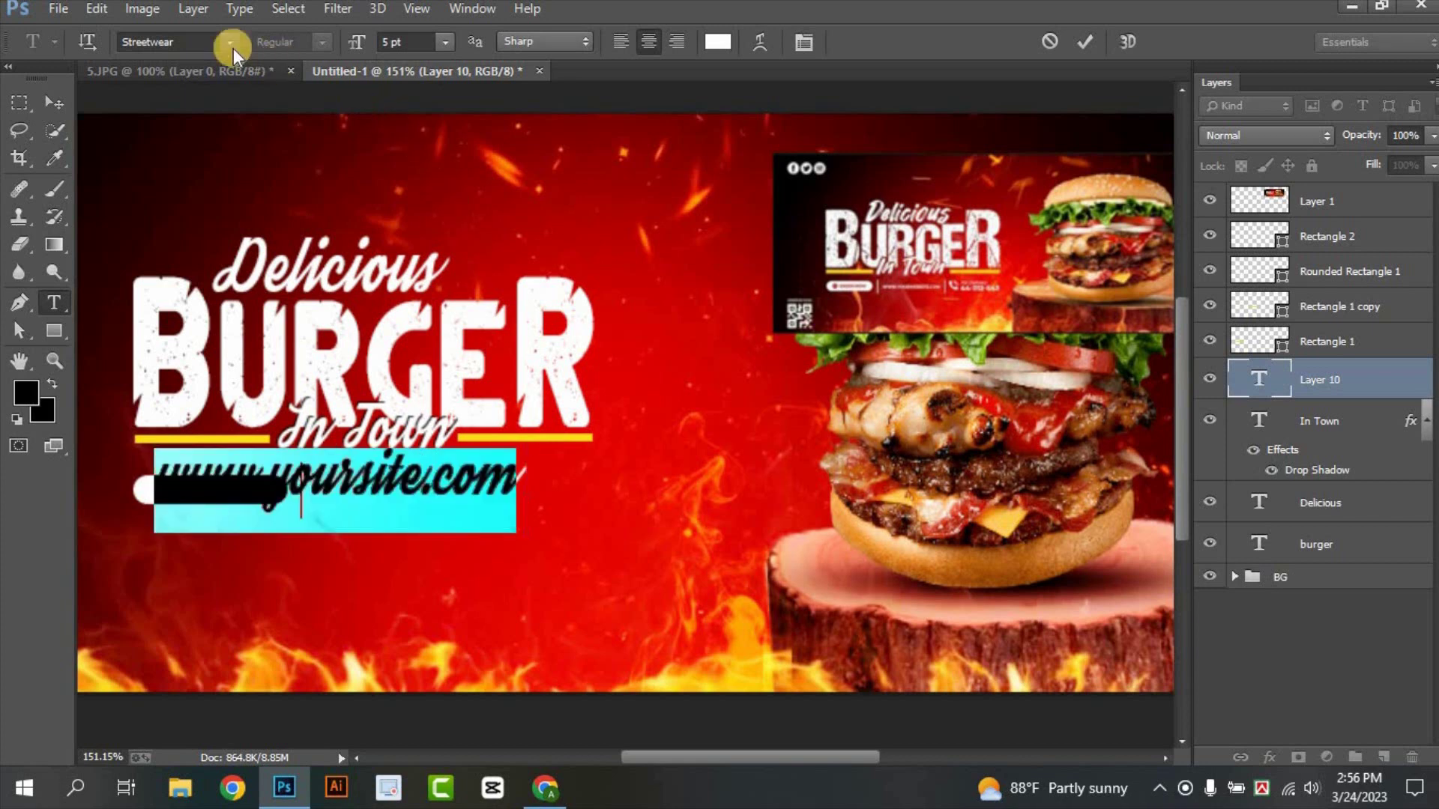
pyautogui.click(229, 42)
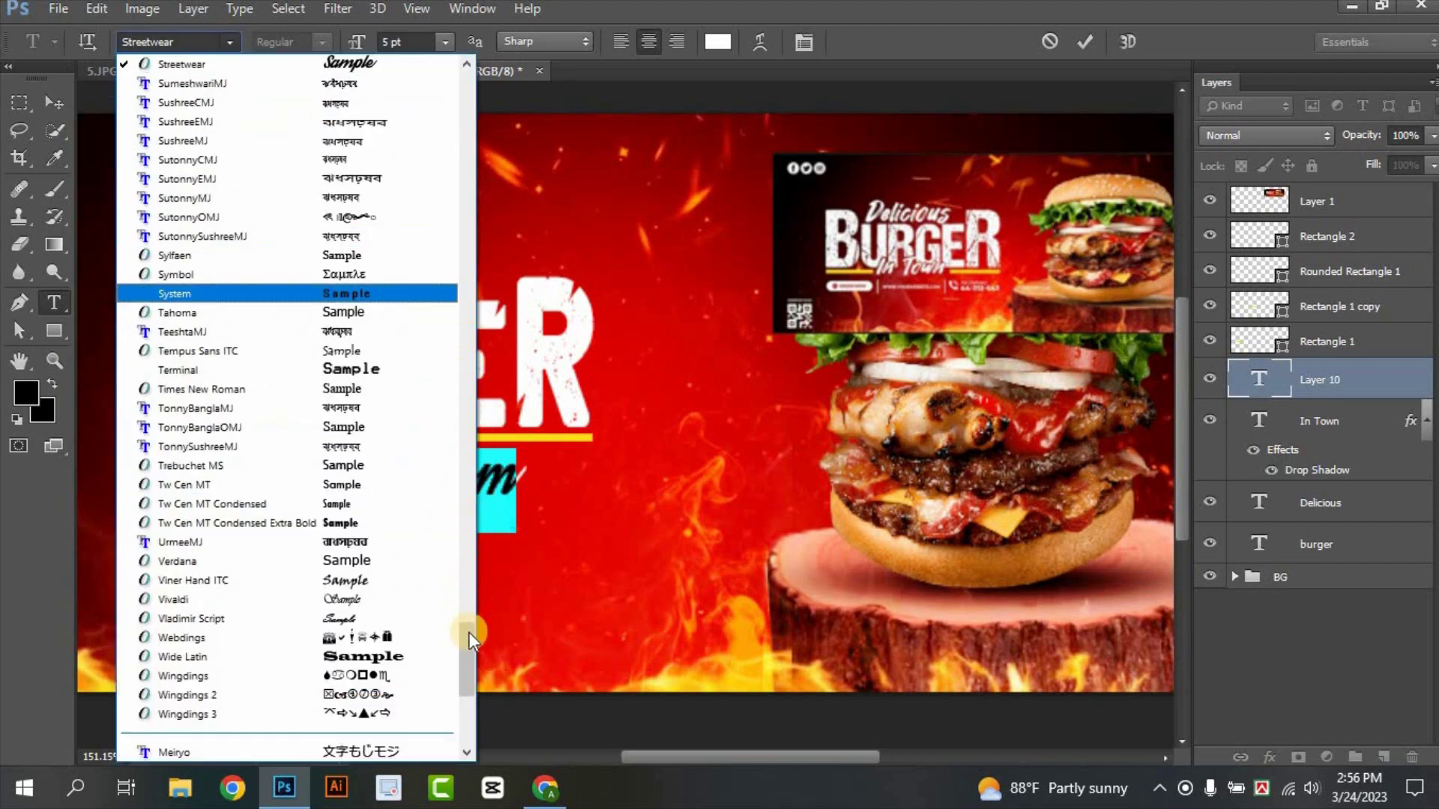
pyautogui.moveTo(469, 632)
pyautogui.mouseDown()
pyautogui.moveTo(469, 673)
pyautogui.moveTo(479, 542)
pyautogui.moveTo(463, 421)
pyautogui.mouseUp()
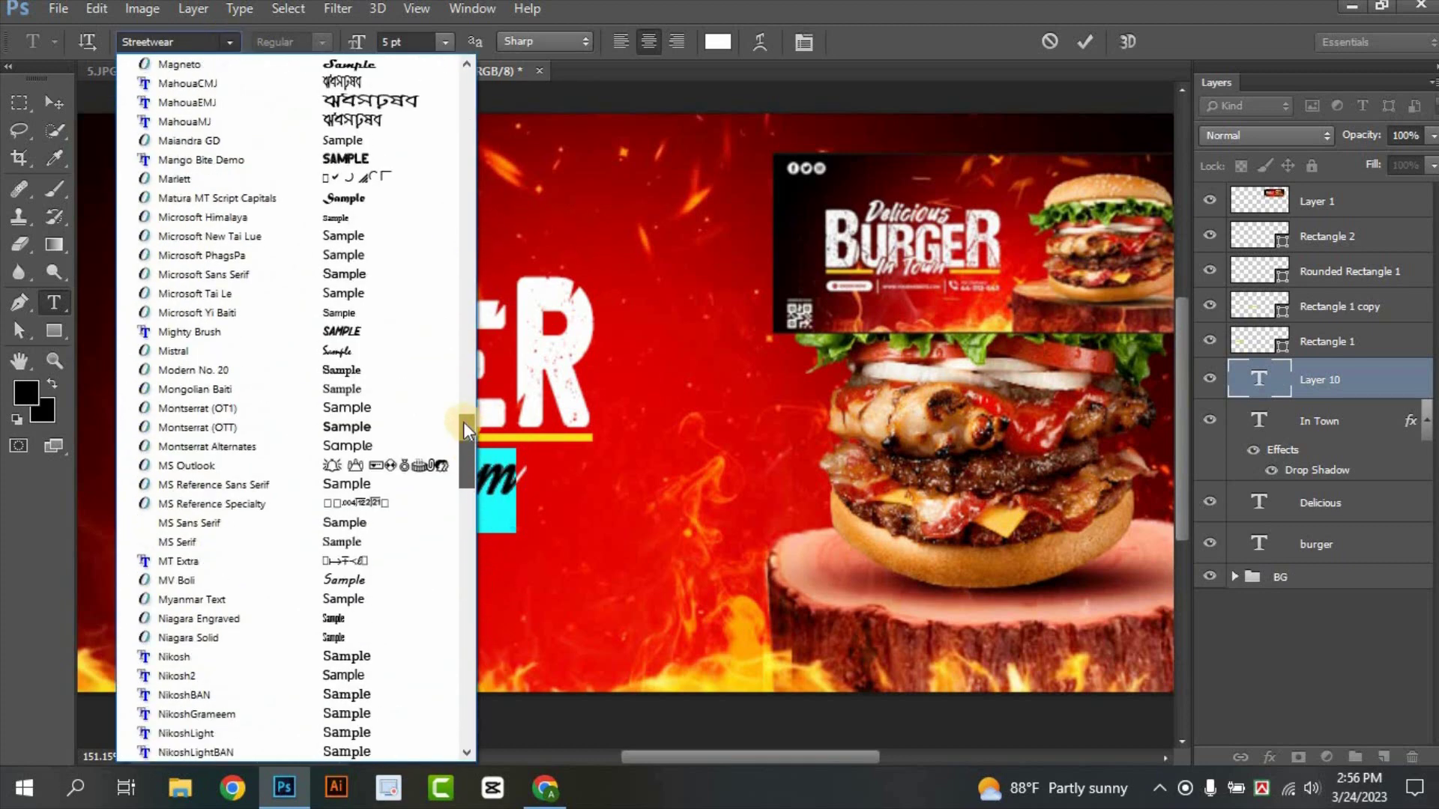
pyautogui.click(268, 408)
pyautogui.press('Return')
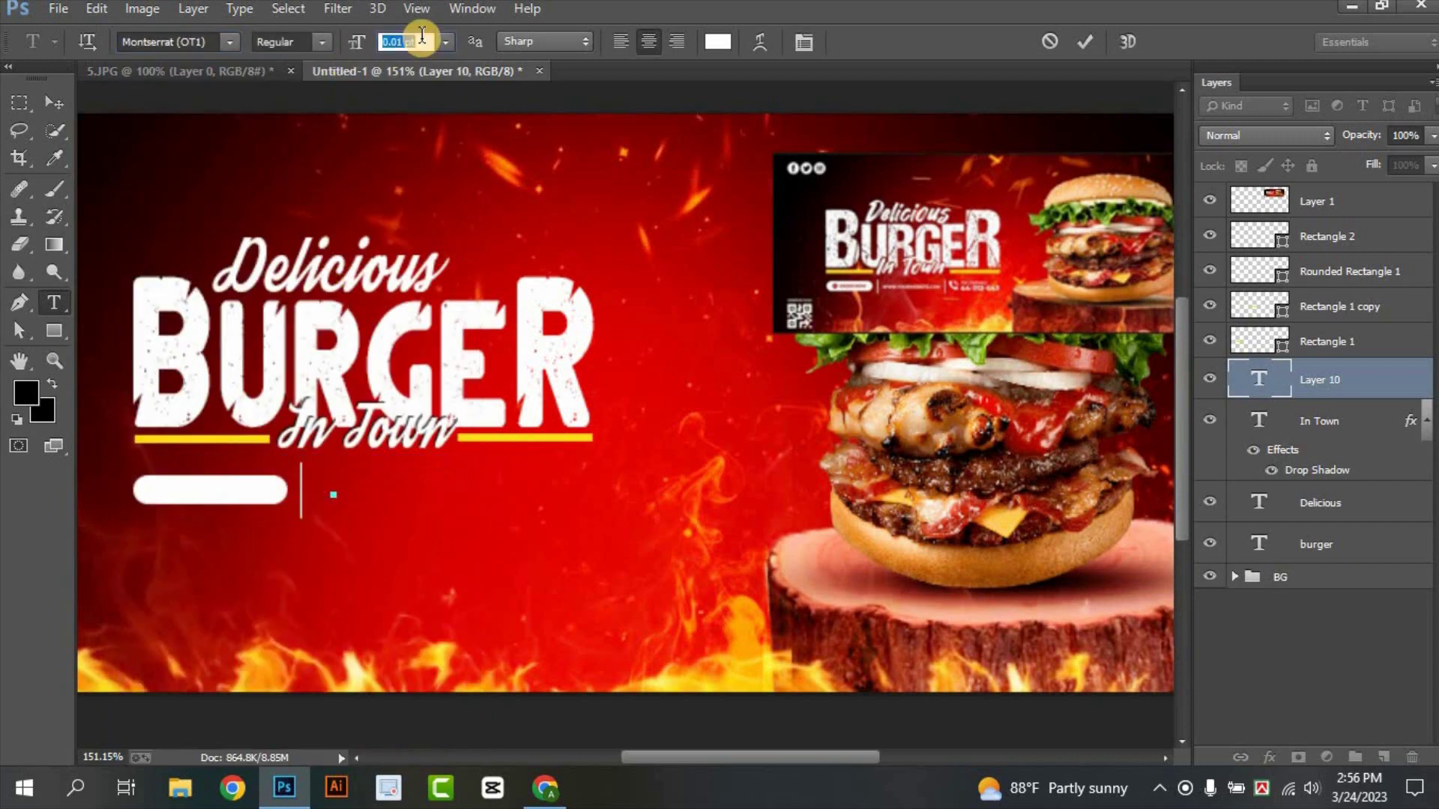
pyautogui.press('Down')
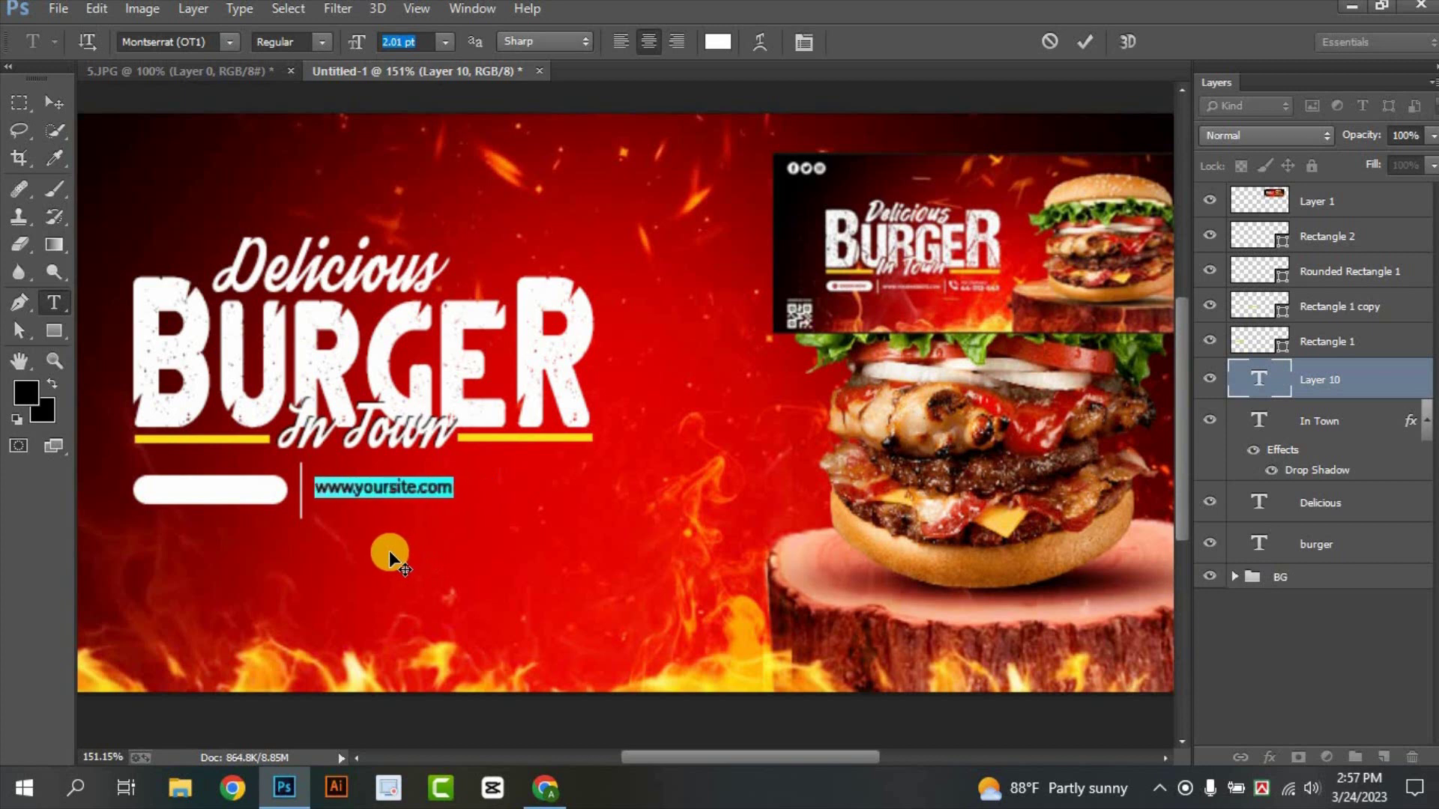
pyautogui.moveTo(390, 551); pyautogui.dragTo(378, 431)
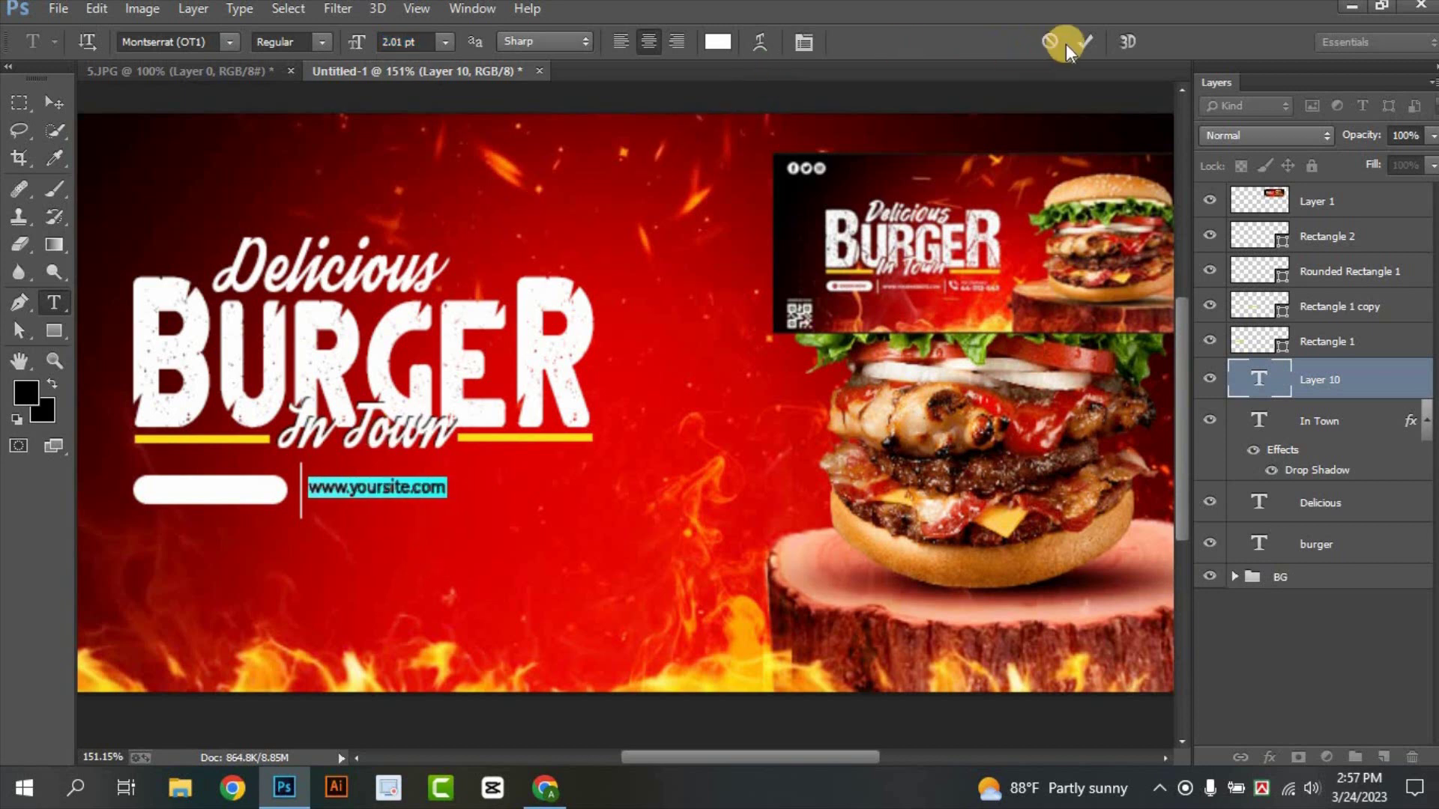
pyautogui.click(857, 88)
pyautogui.click(53, 102)
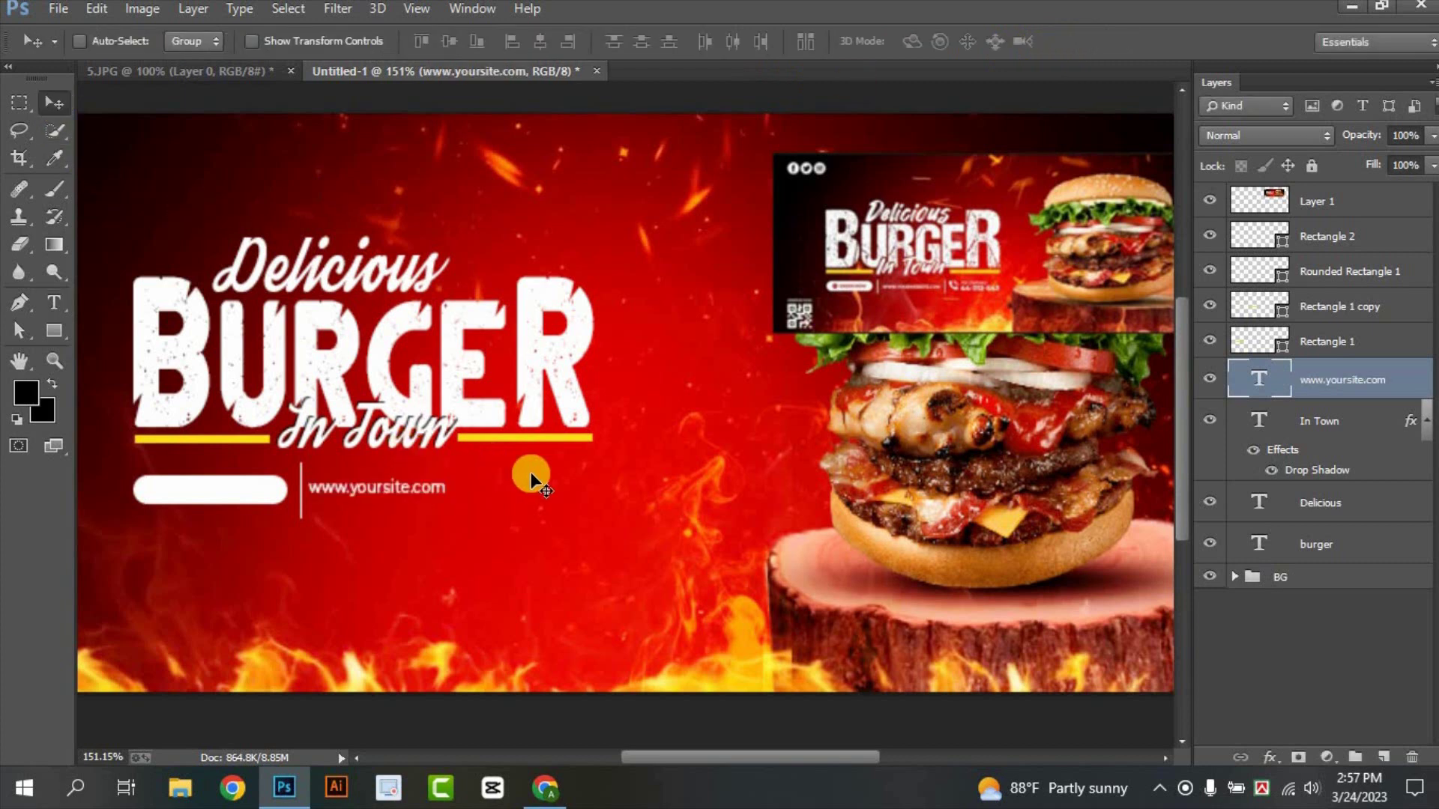
pyautogui.press('Down')
pyautogui.press('Down')
pyautogui.press('Down')
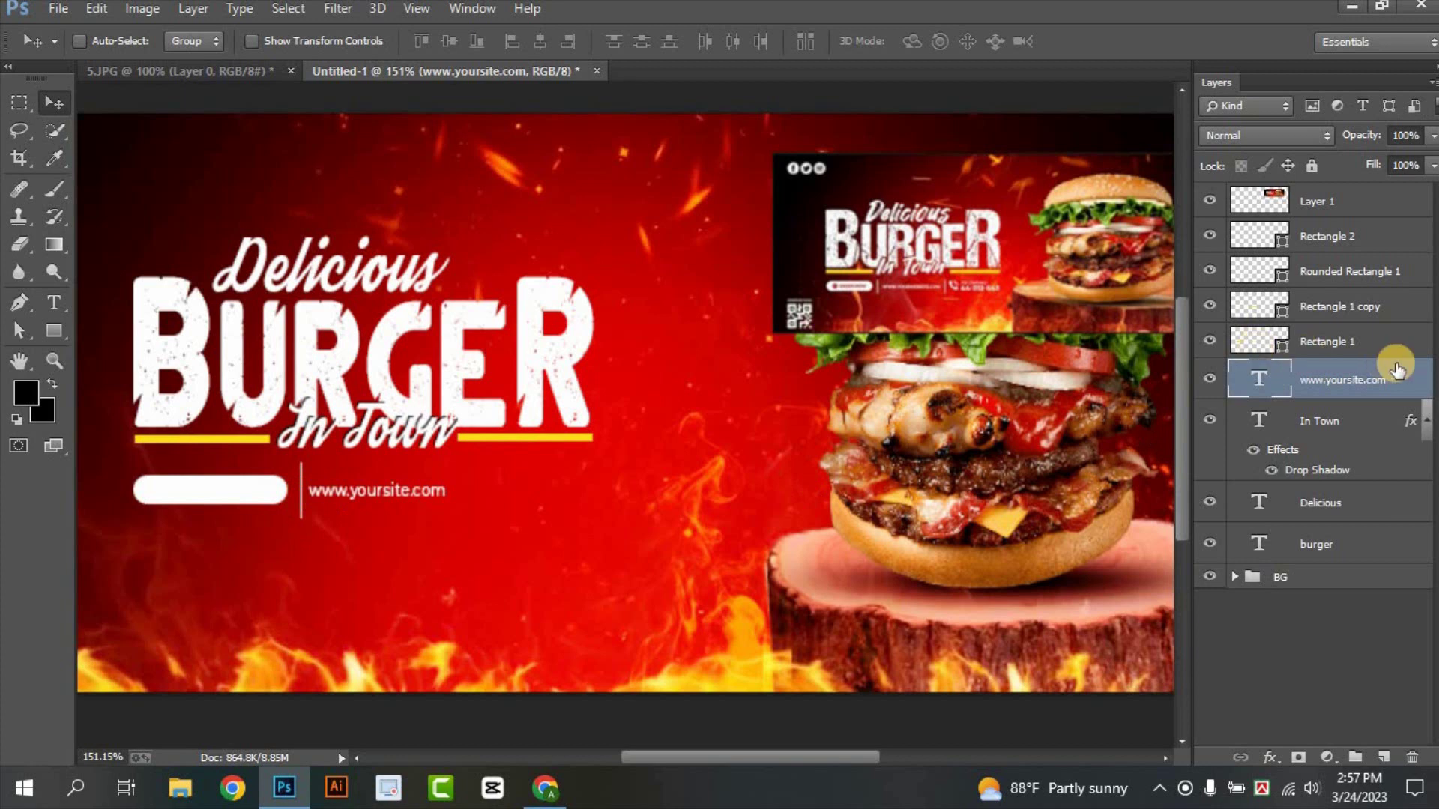
# - Duplicate the Rectangle 2 divider line to the right of the website address
pyautogui.keyDown('ctrl'); pyautogui.click(545, 444); pyautogui.keyUp('ctrl')
pyautogui.click(1323, 236)
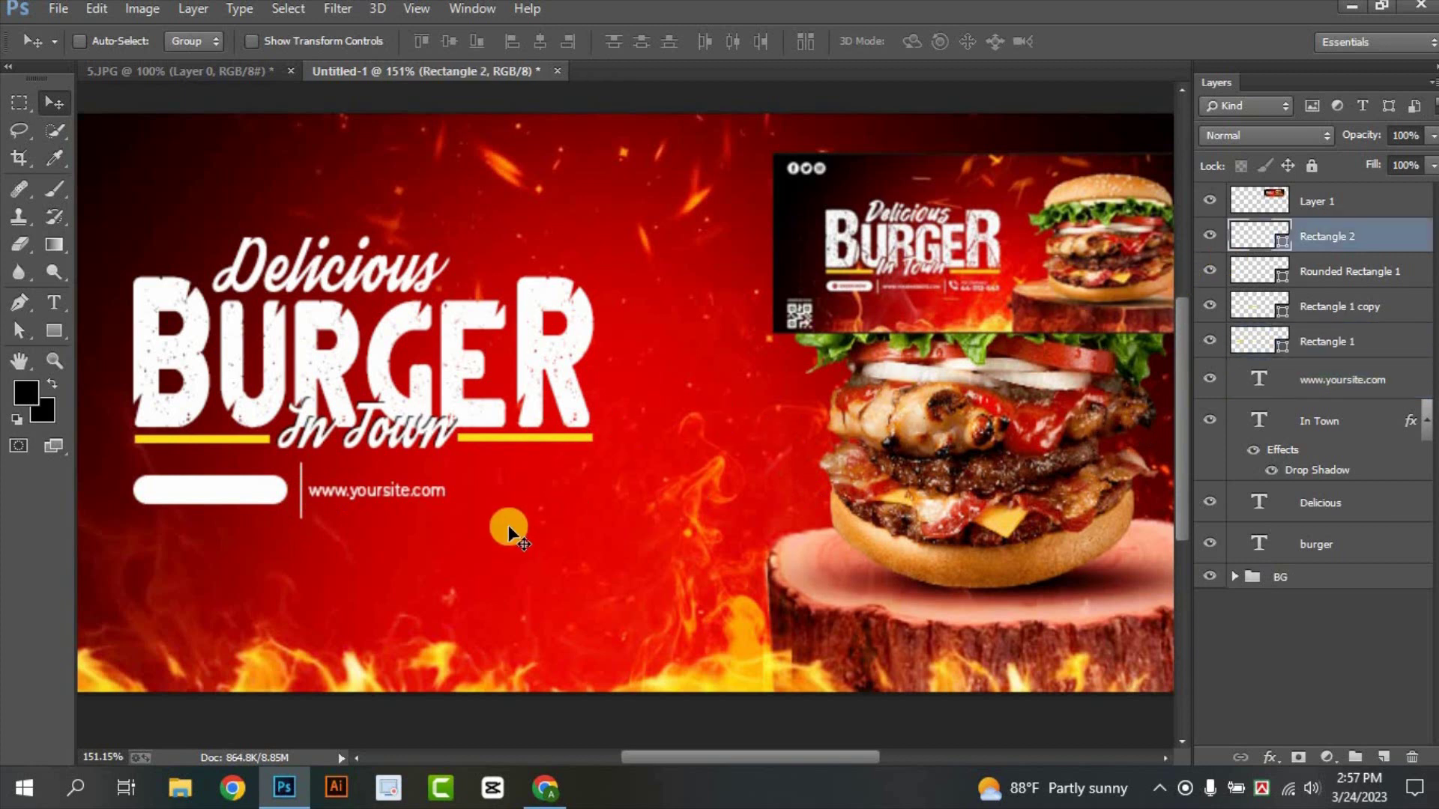
pyautogui.moveTo(385, 553); pyautogui.dragTo(530, 567)
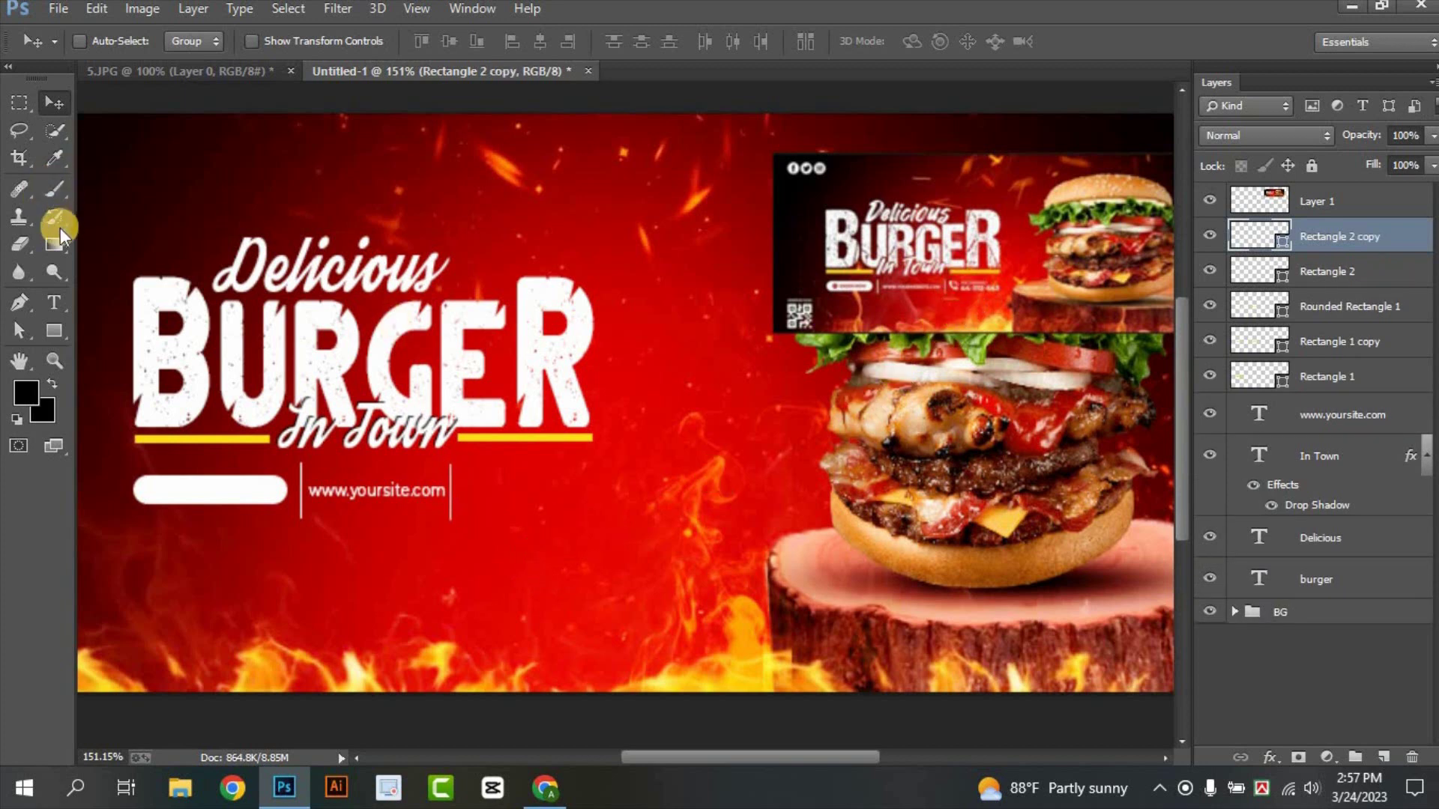
pyautogui.click(53, 304)
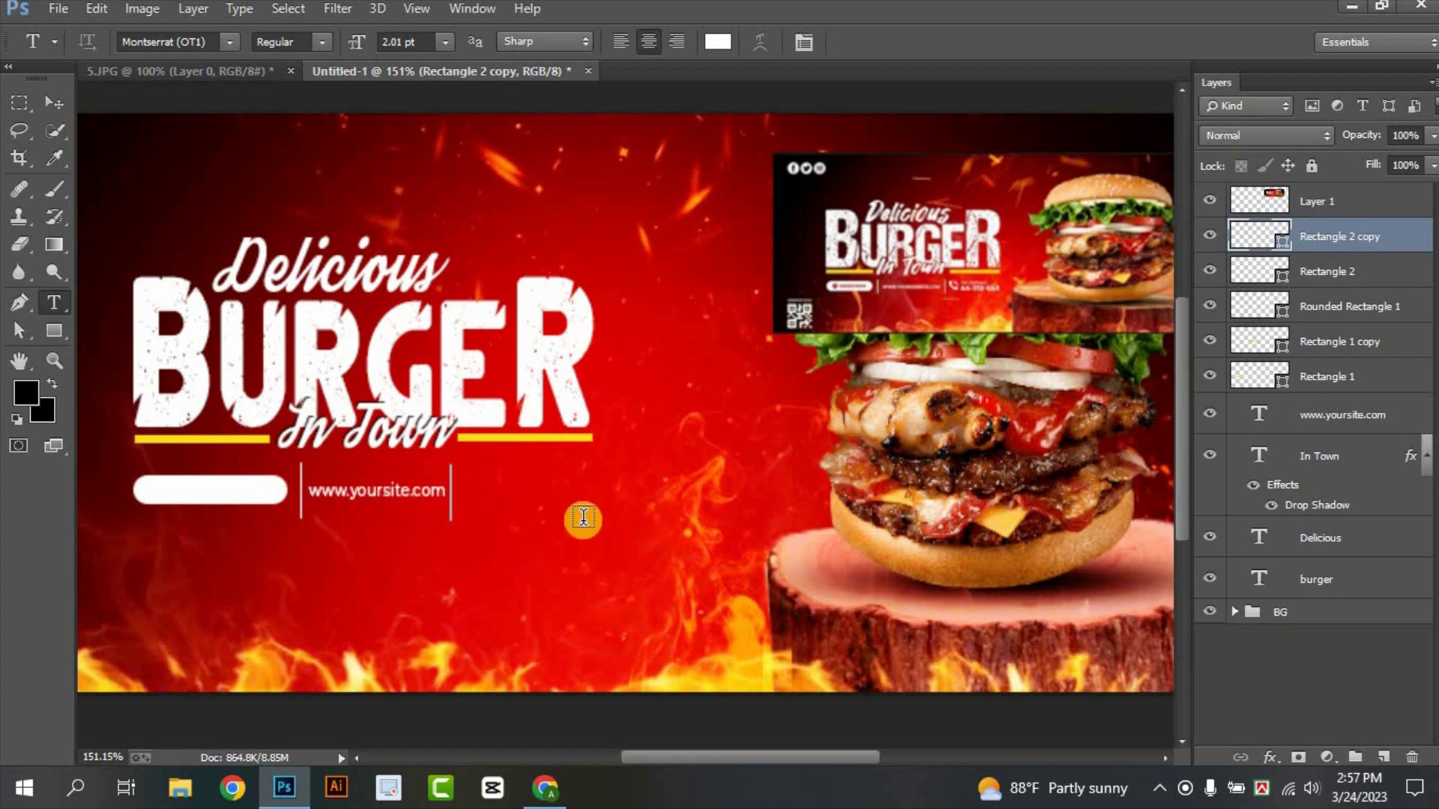
# - Add 'Contact Us' text just right of the second divider
pyautogui.scroll(2, 525, 511)
pyautogui.scroll(2, 524, 512)
pyautogui.click(429, 464)
pyautogui.write('Con')
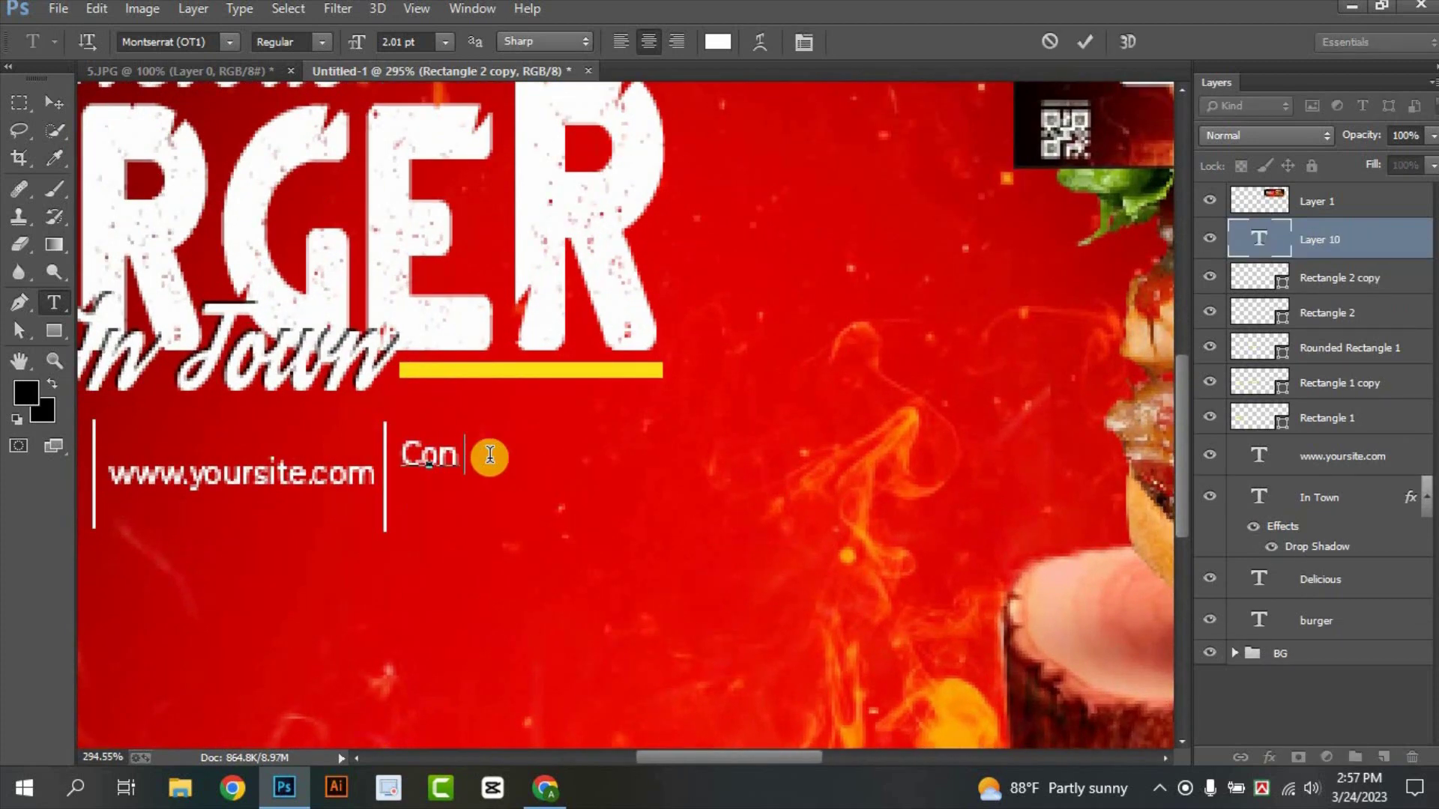
pyautogui.write('tact')
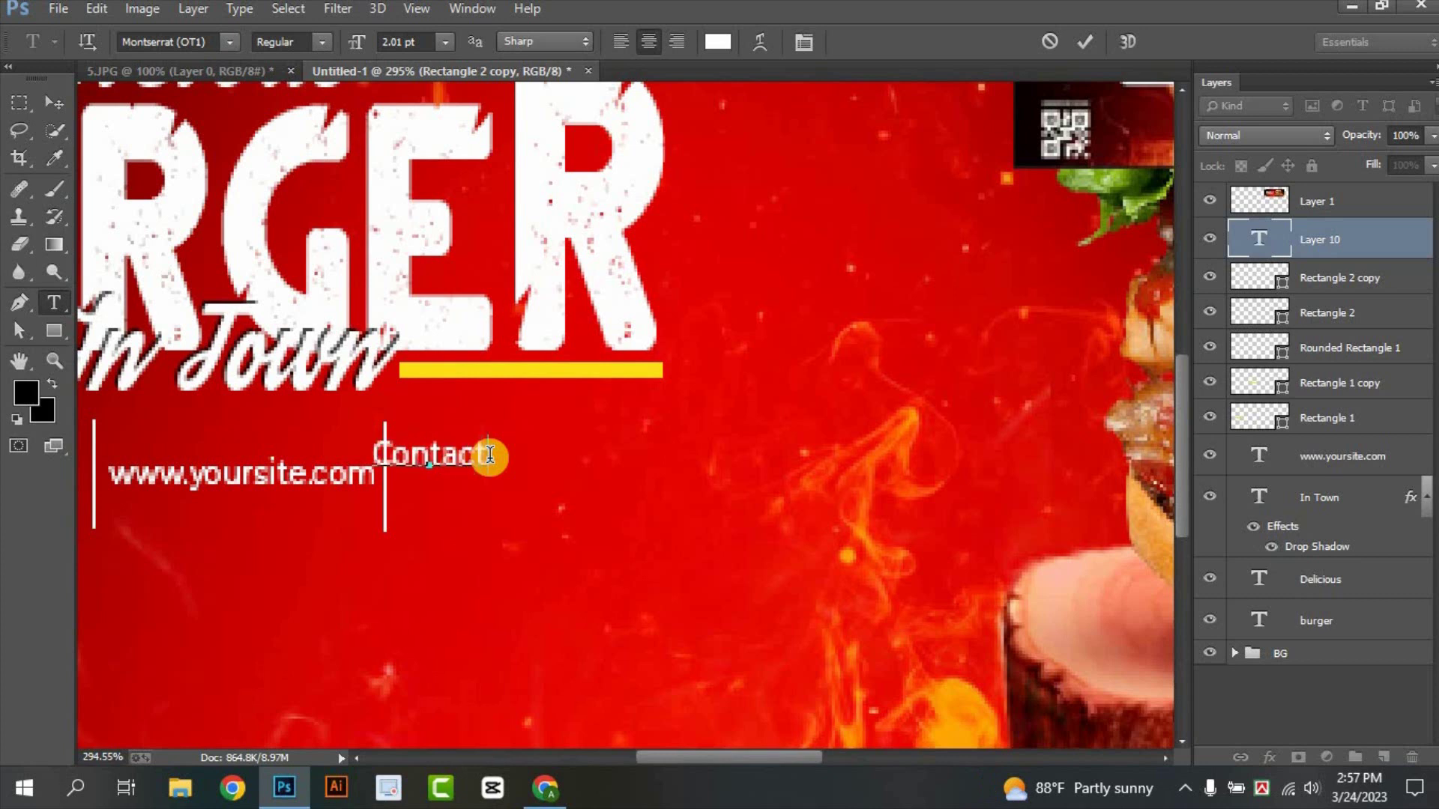
pyautogui.write(' Us')
pyautogui.moveTo(412, 540); pyautogui.dragTo(477, 536)
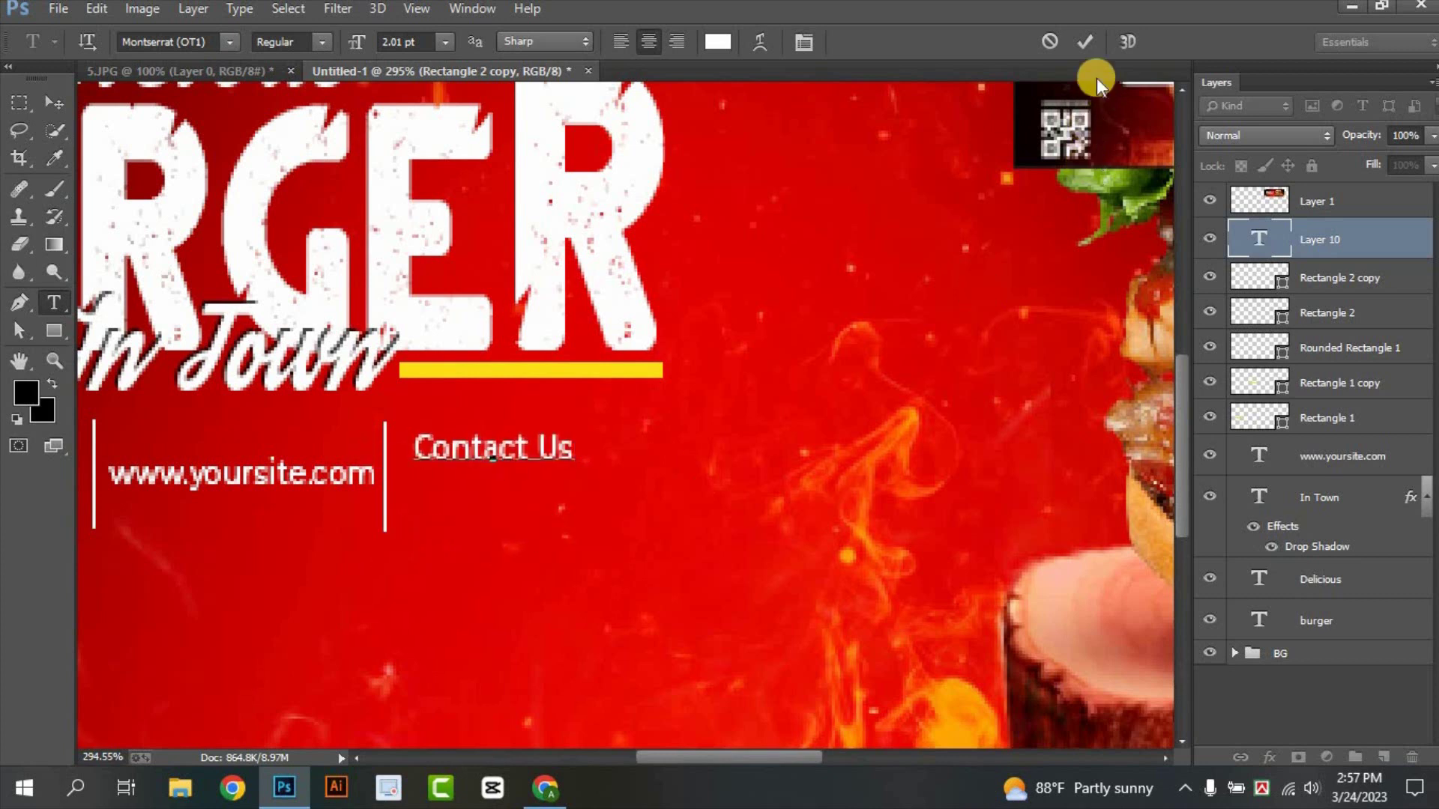
pyautogui.click(1084, 42)
# - Duplicate Contact Us below, change it to the phone number, and nudge both down
pyautogui.click(51, 100)
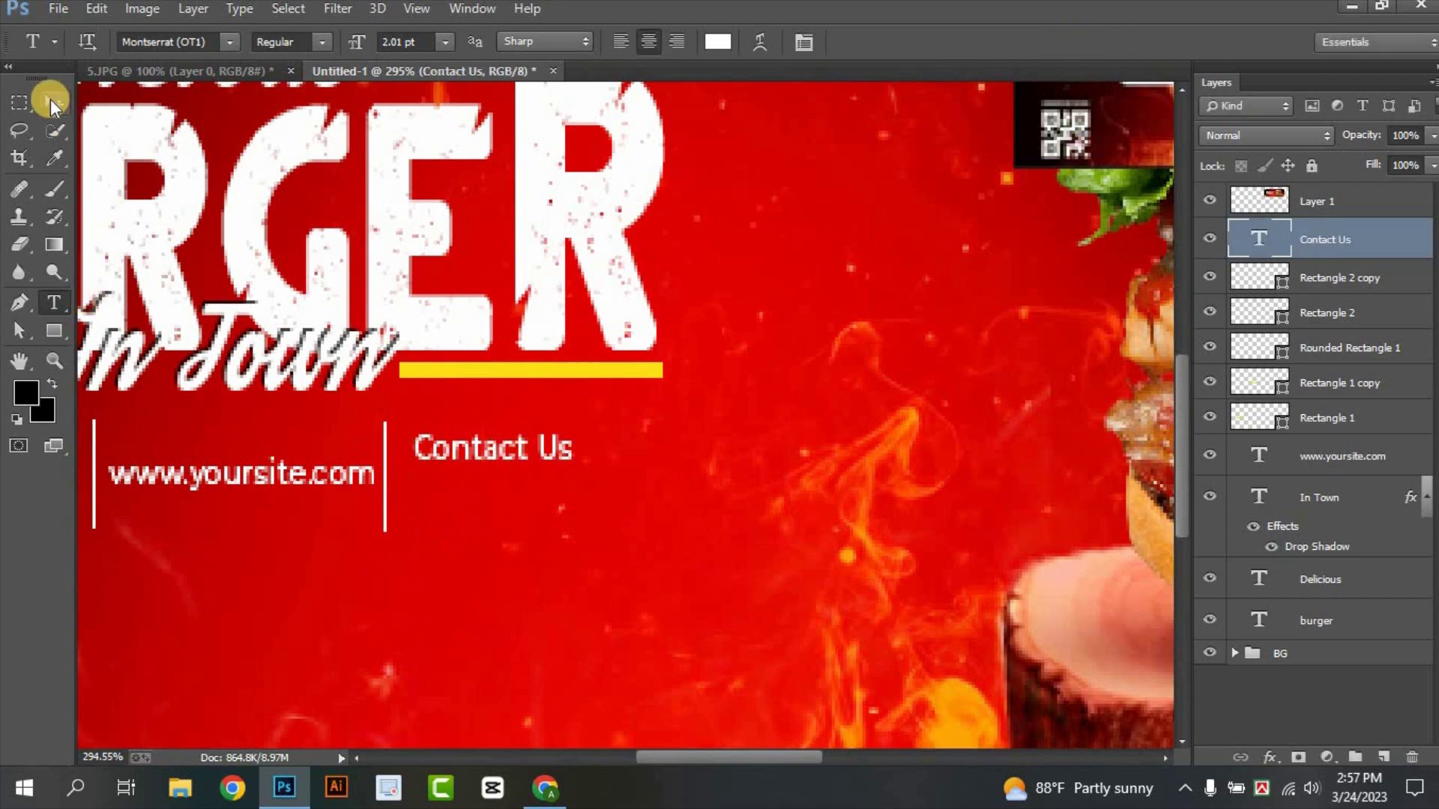
pyautogui.moveTo(465, 451)
pyautogui.mouseDown()
pyautogui.moveTo(469, 500)
pyautogui.moveTo(572, 503)
pyautogui.mouseUp()
pyautogui.click(54, 302)
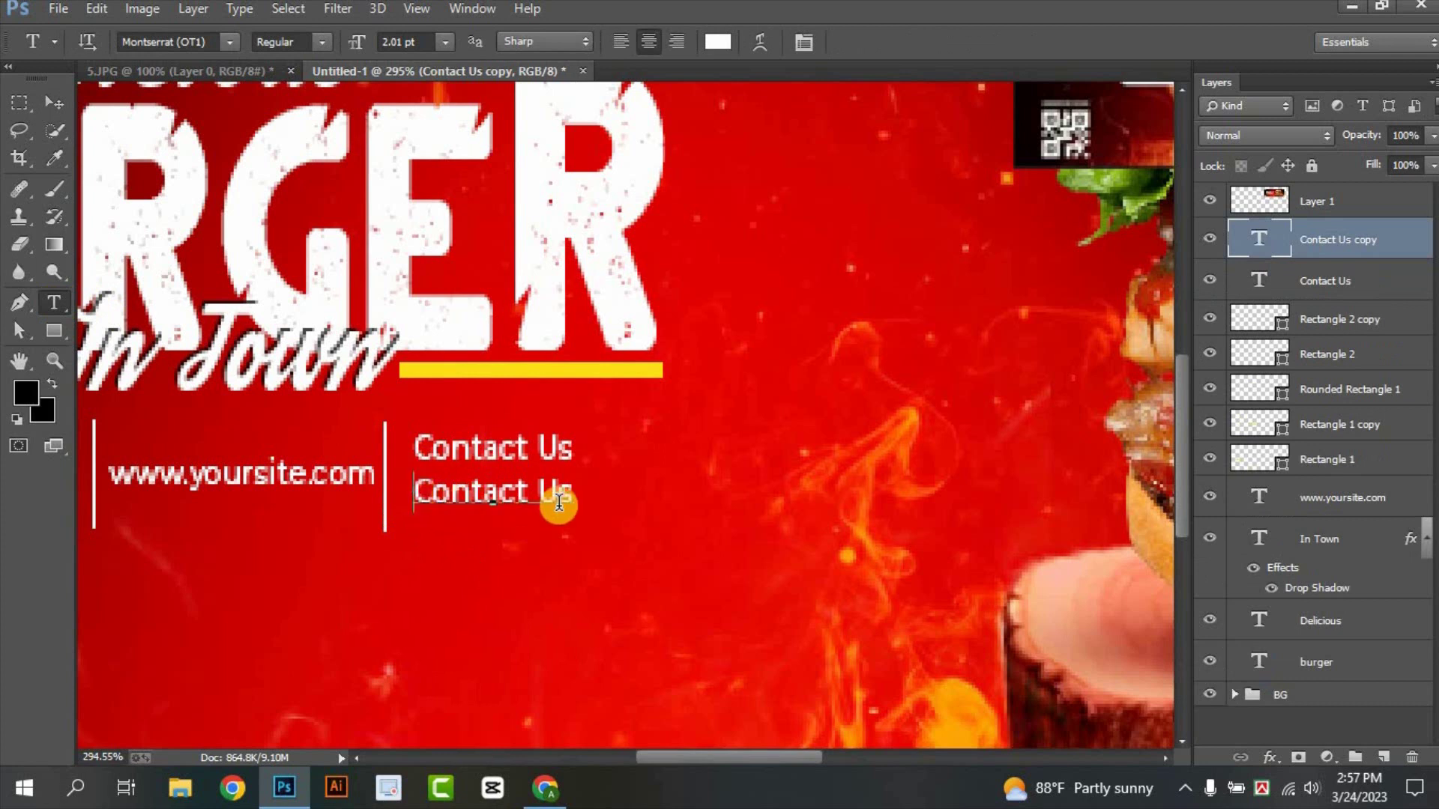
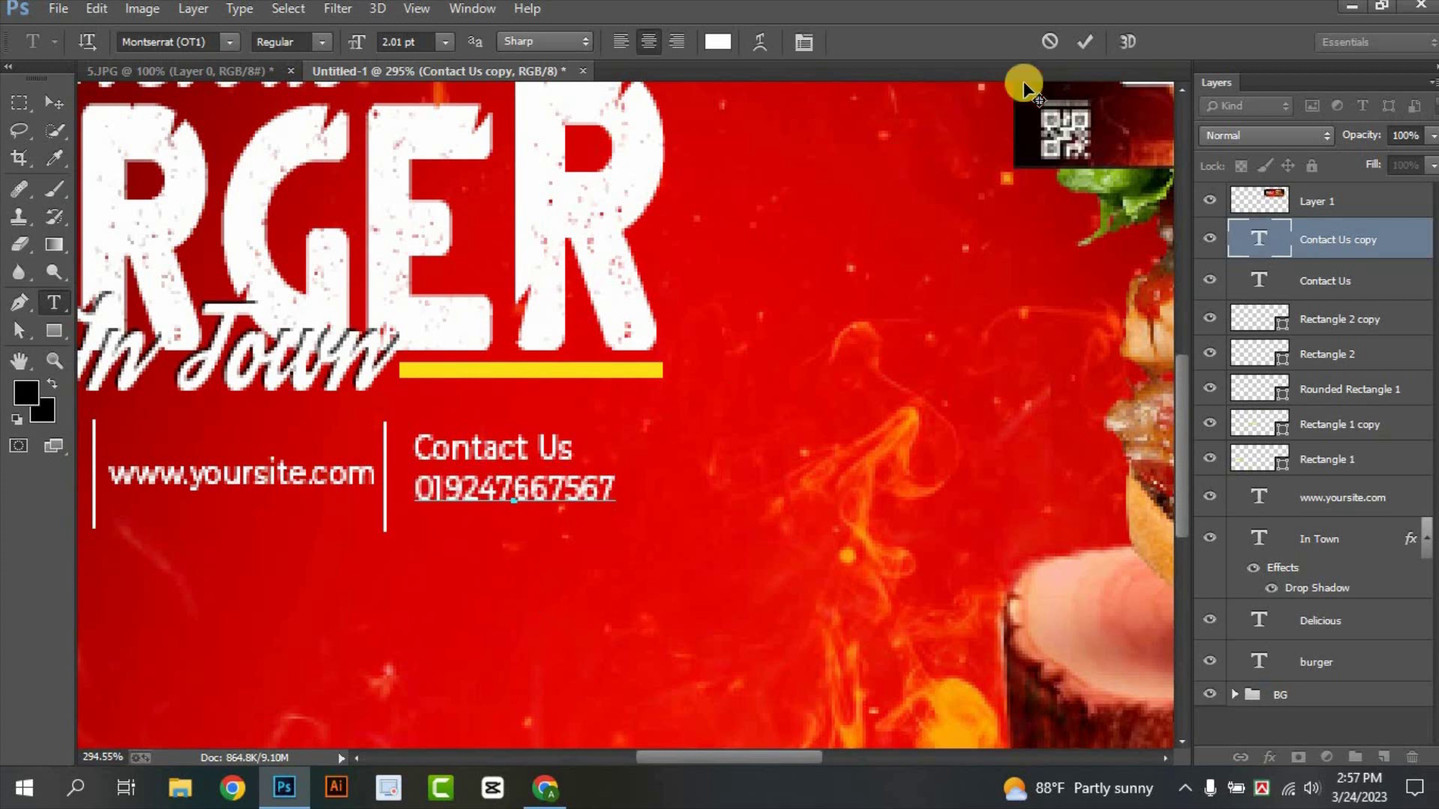
pyautogui.click(1085, 41)
pyautogui.keyDown('shift'); pyautogui.click(1328, 283); pyautogui.keyUp('shift')
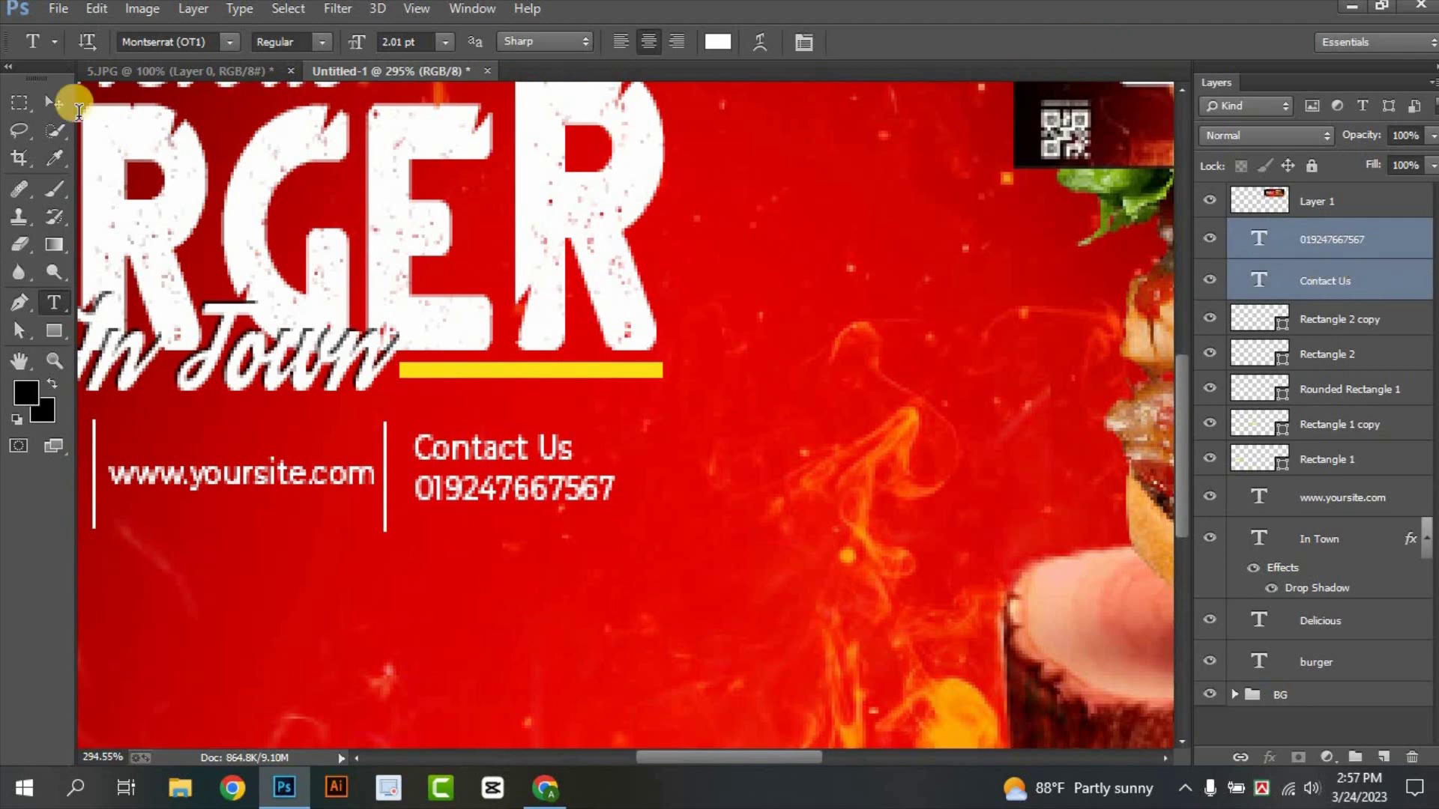
pyautogui.click(55, 105)
pyautogui.press('Down')
pyautogui.press('Down')
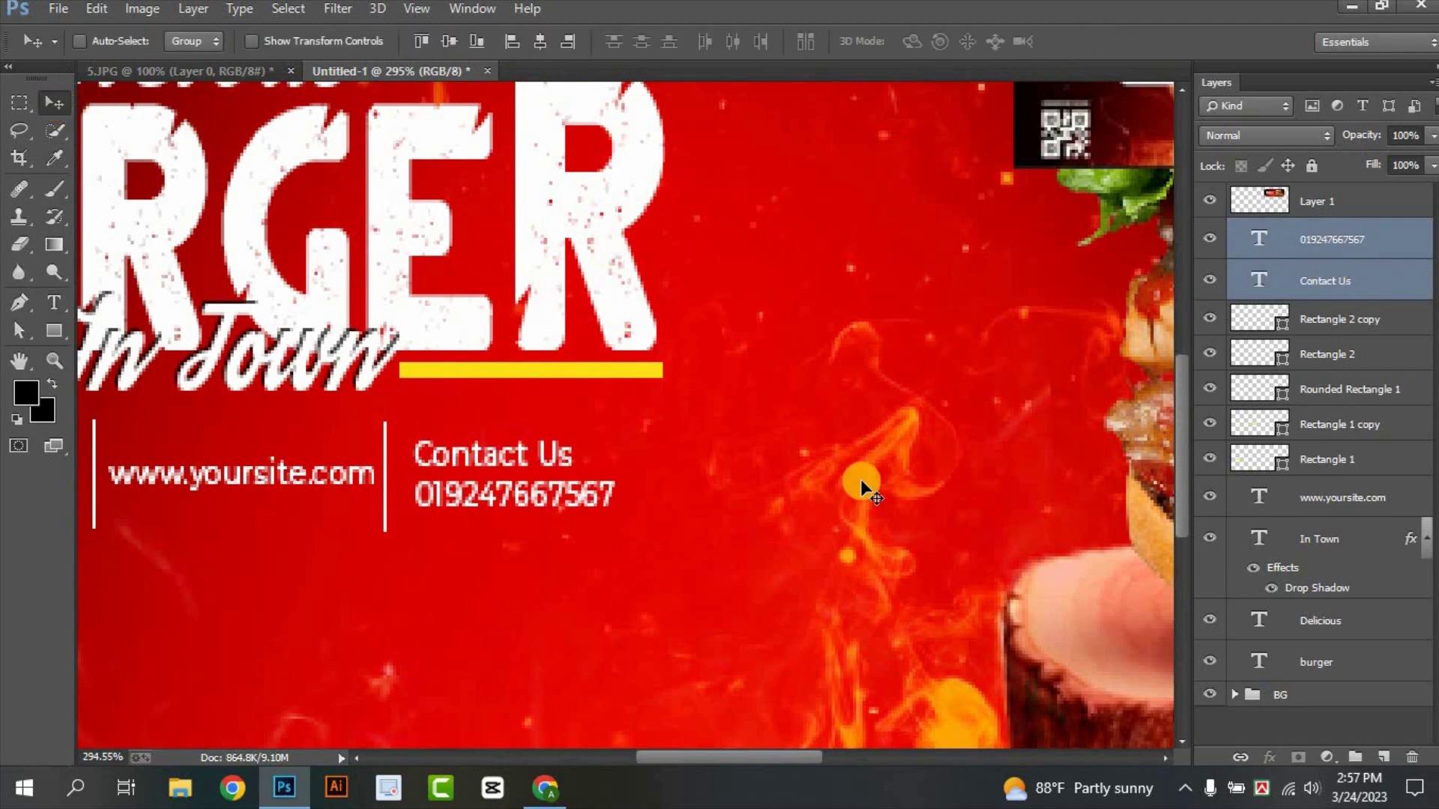
pyautogui.hotkey('ctrl', '0')
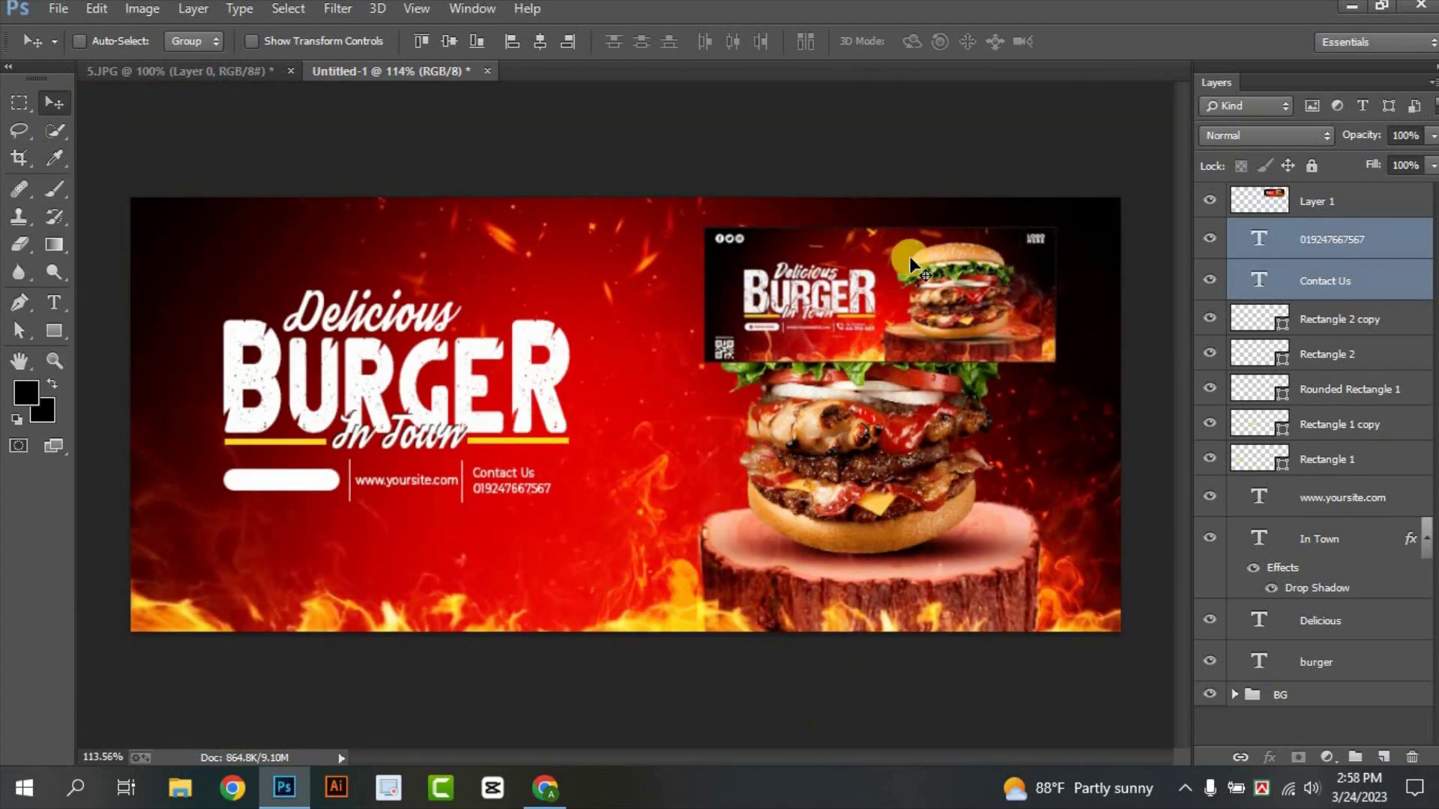
# - Shift the Layer 1 reference image over the title and place a text cursor near the top right
pyautogui.keyDown('ctrl'); pyautogui.click(904, 304); pyautogui.keyUp('ctrl')
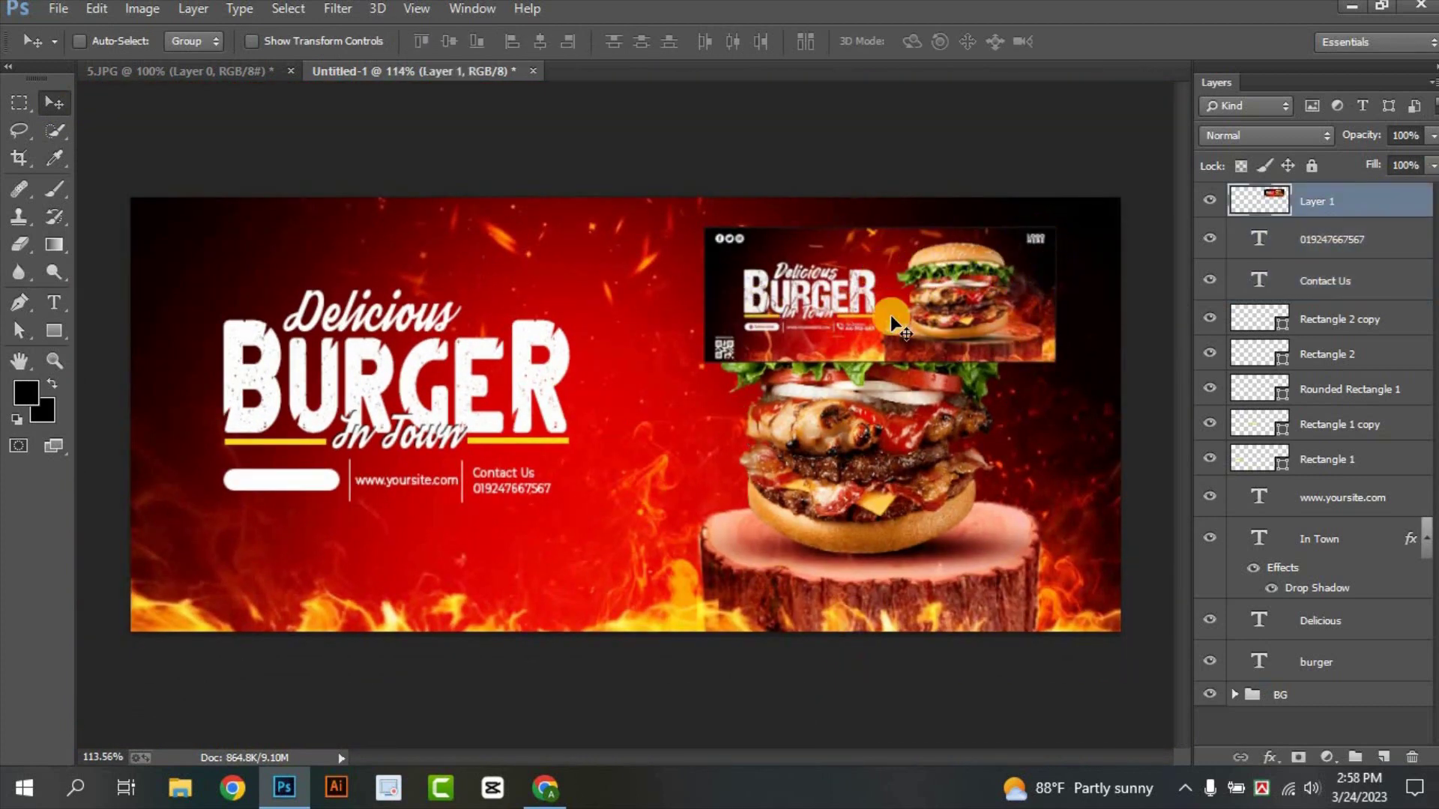
pyautogui.moveTo(905, 304); pyautogui.dragTo(638, 351)
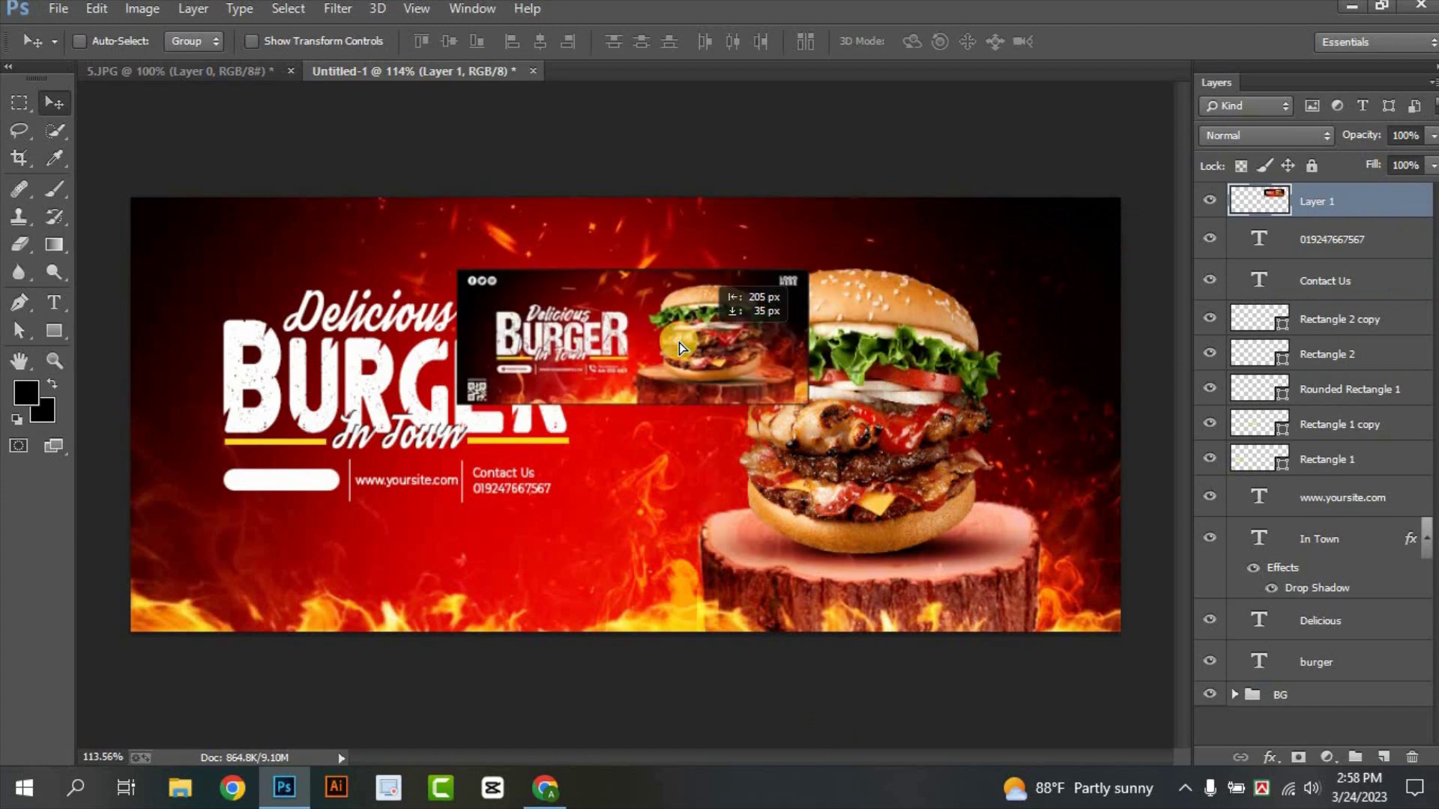
pyautogui.click(50, 304)
pyautogui.click(980, 250)
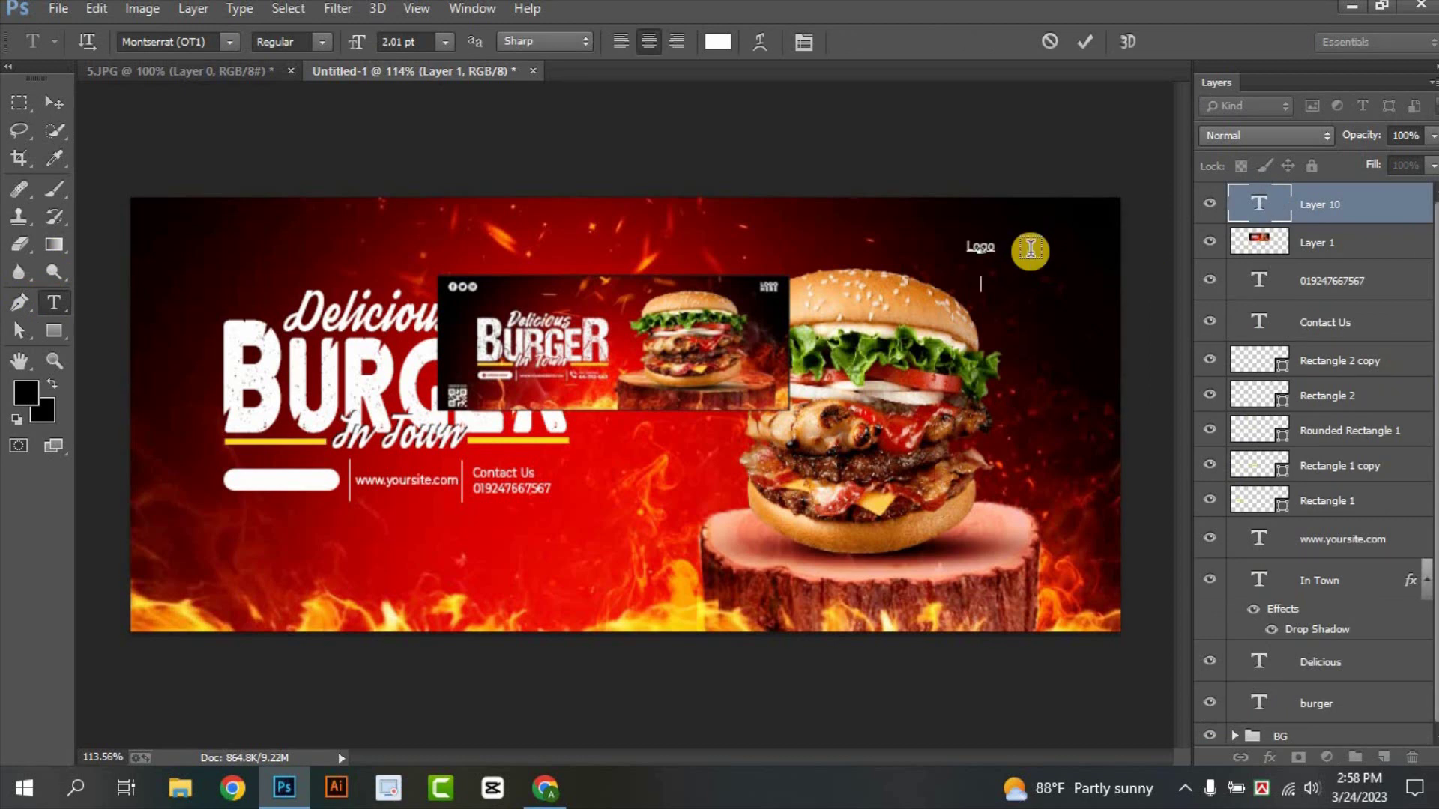
# - Complete the two-line 'Logo Here' text and make it bold
pyautogui.write('Here')
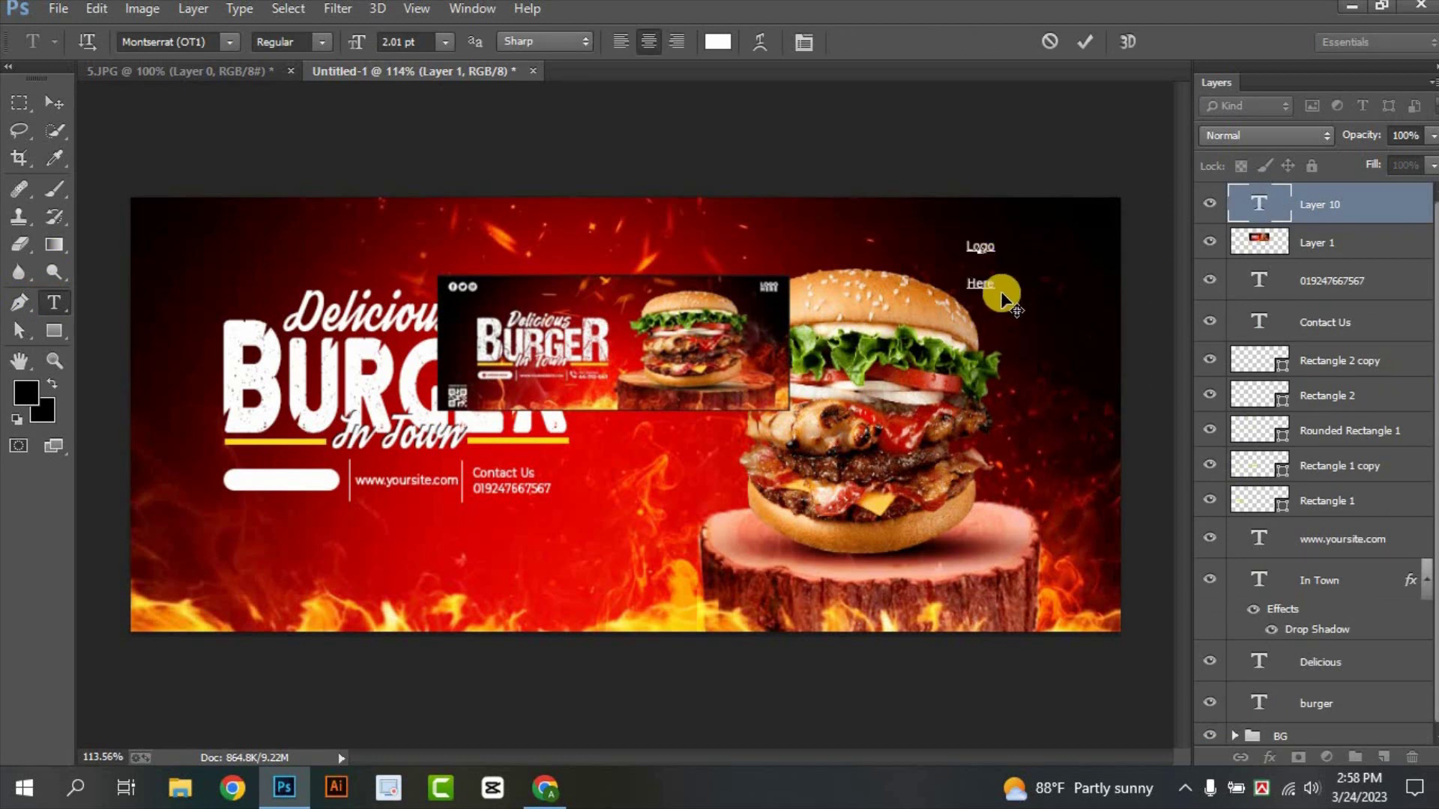
pyautogui.hotkey('ctrl', 'a')
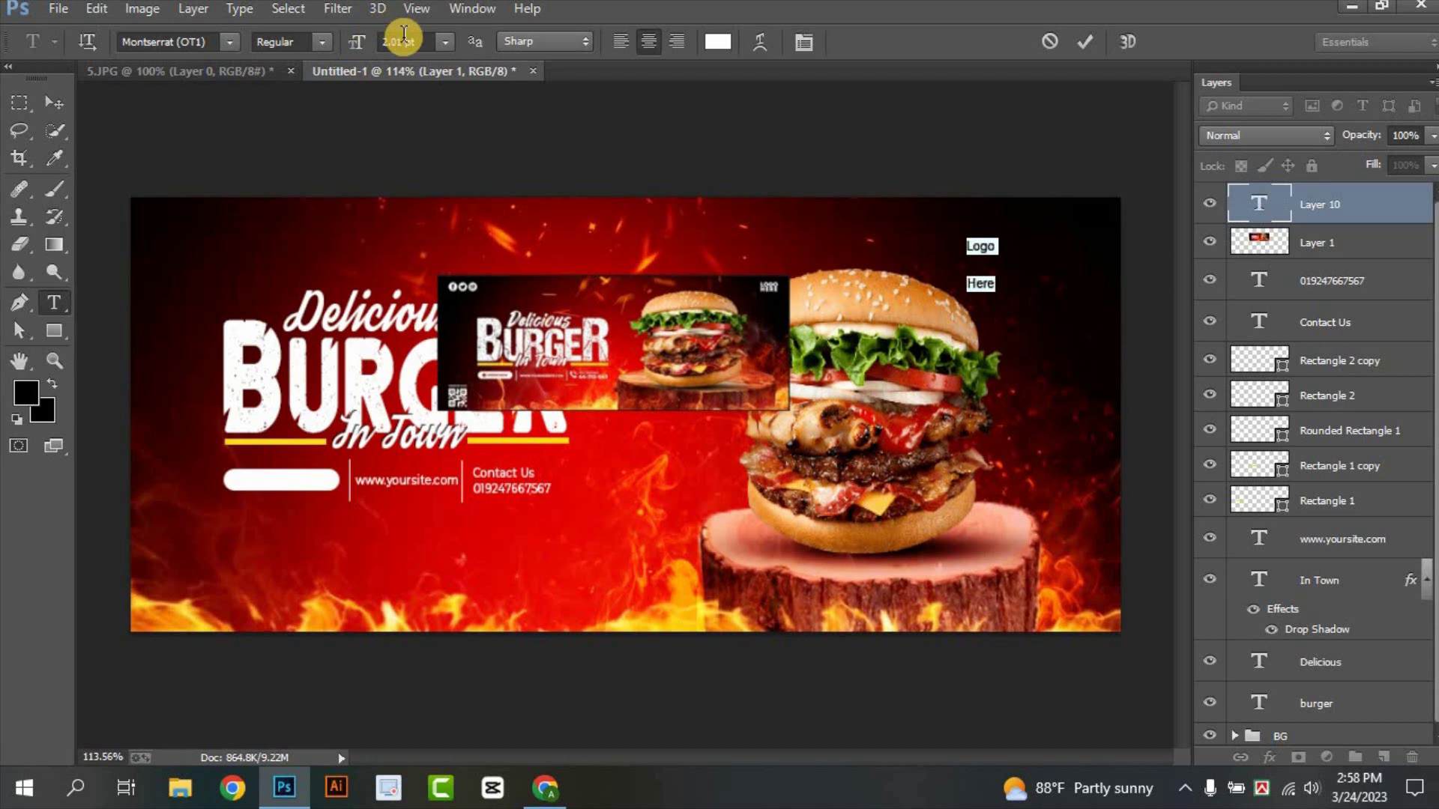
pyautogui.scroll(2, 403, 34)
pyautogui.click(322, 42)
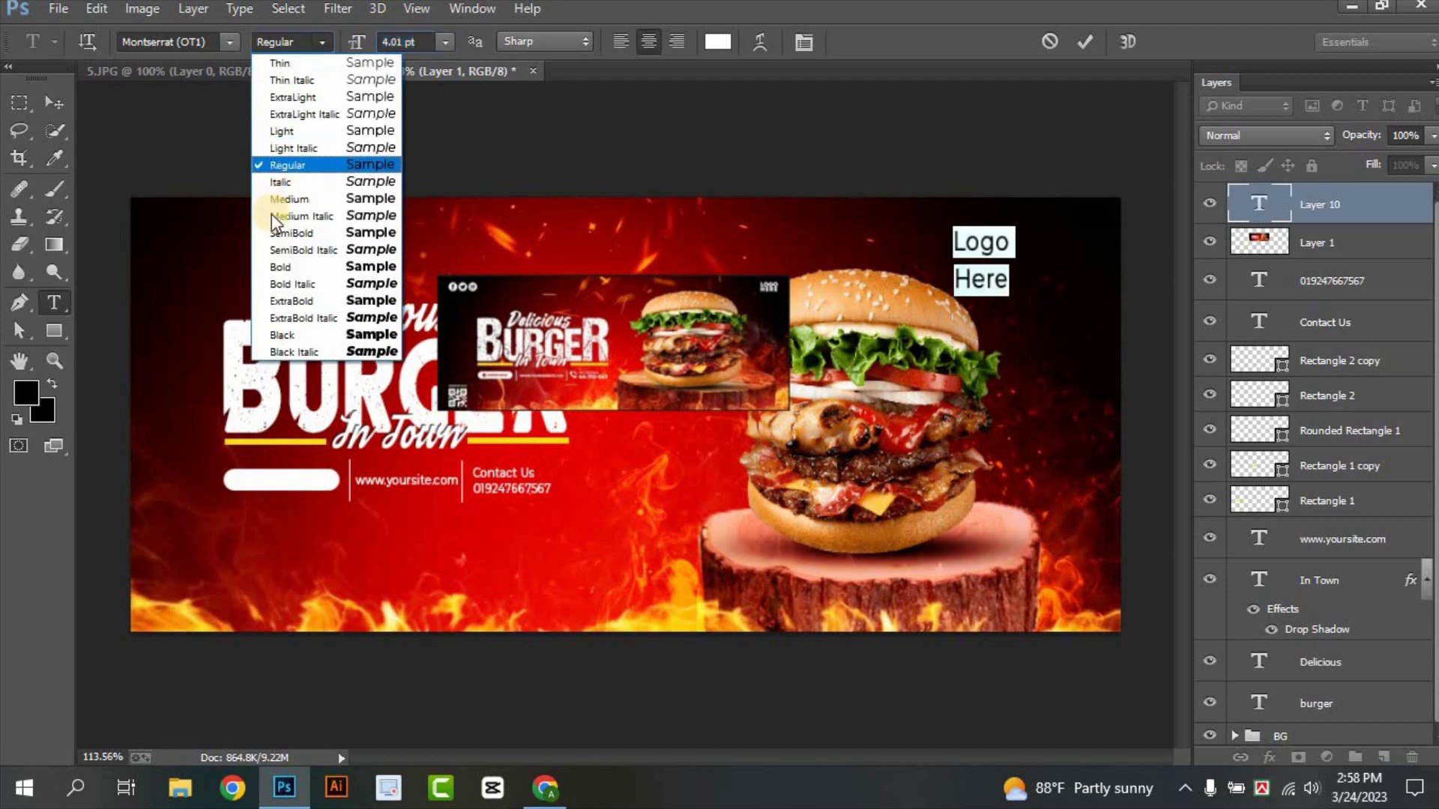
pyautogui.click(279, 272)
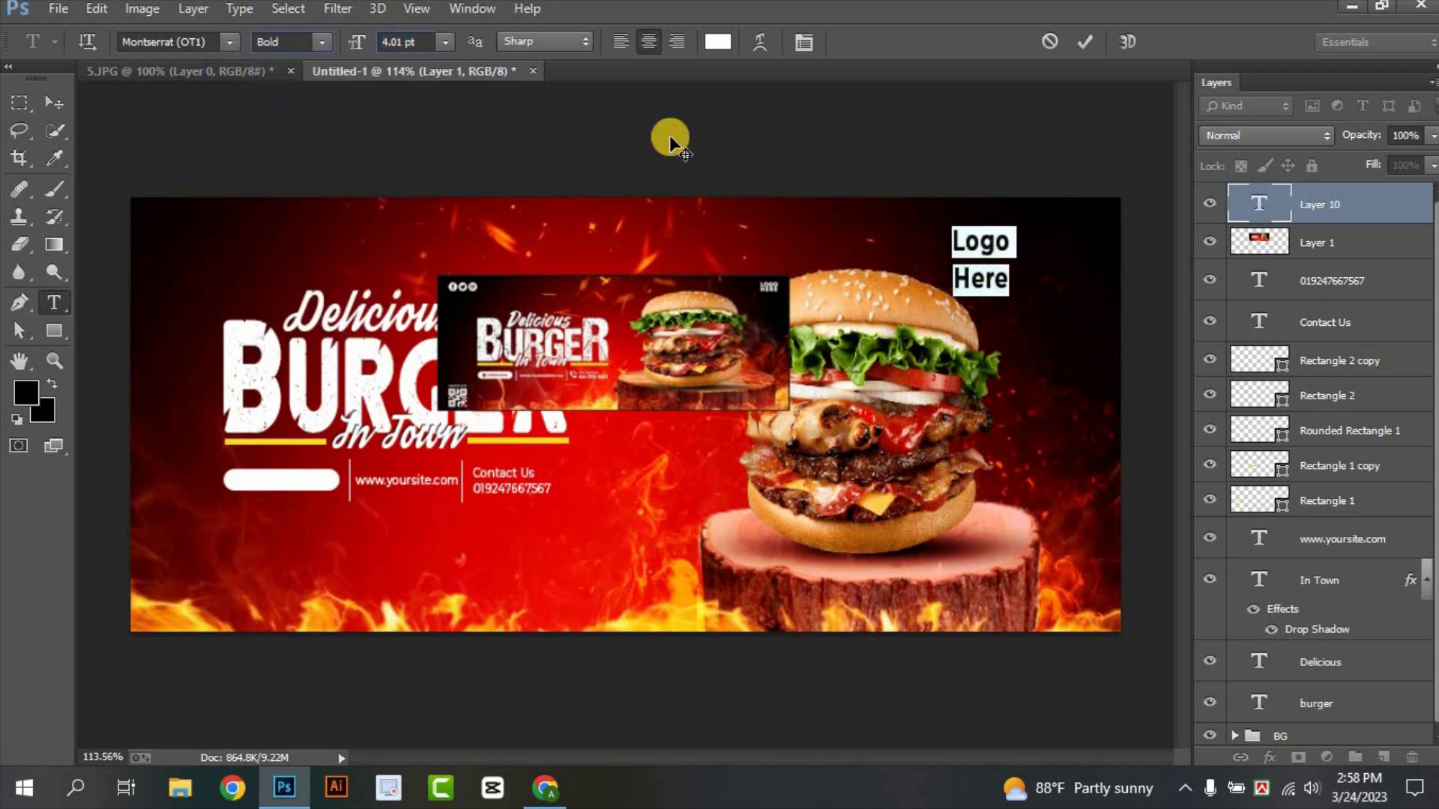
pyautogui.click(464, 13)
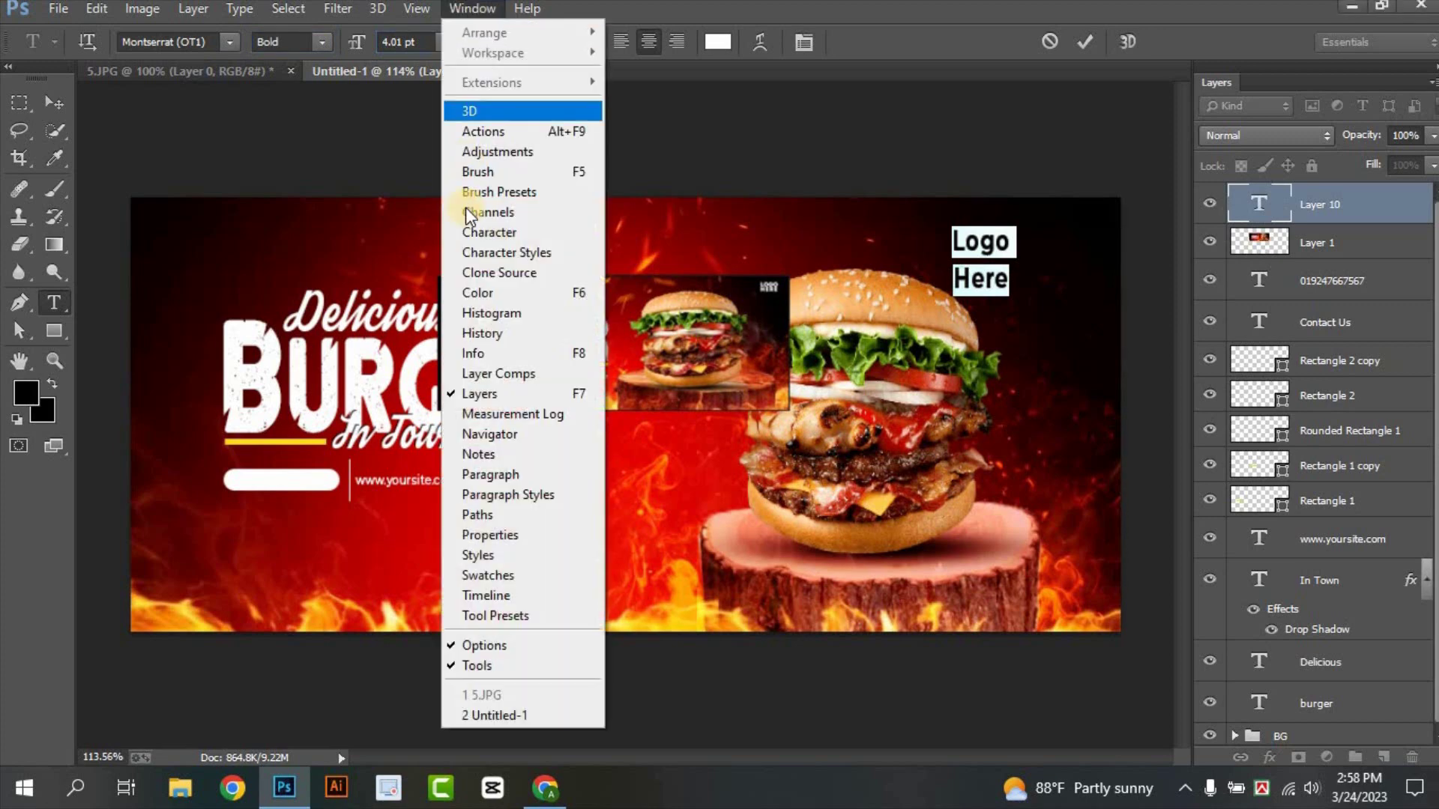
pyautogui.click(482, 232)
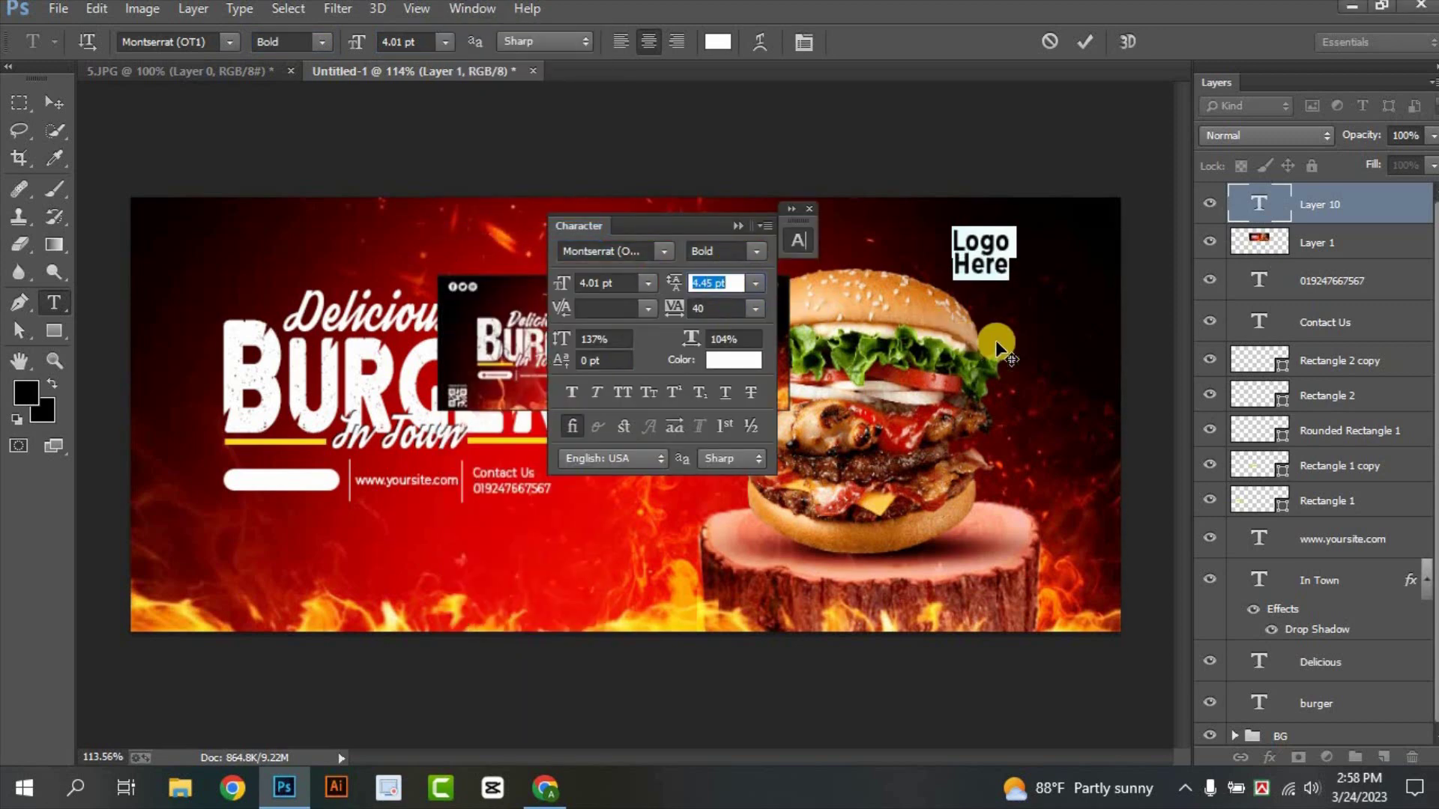
# - Move 'Logo Here' into the top-right corner and lower its opacity to 33%
pyautogui.moveTo(1006, 331); pyautogui.dragTo(1098, 321)
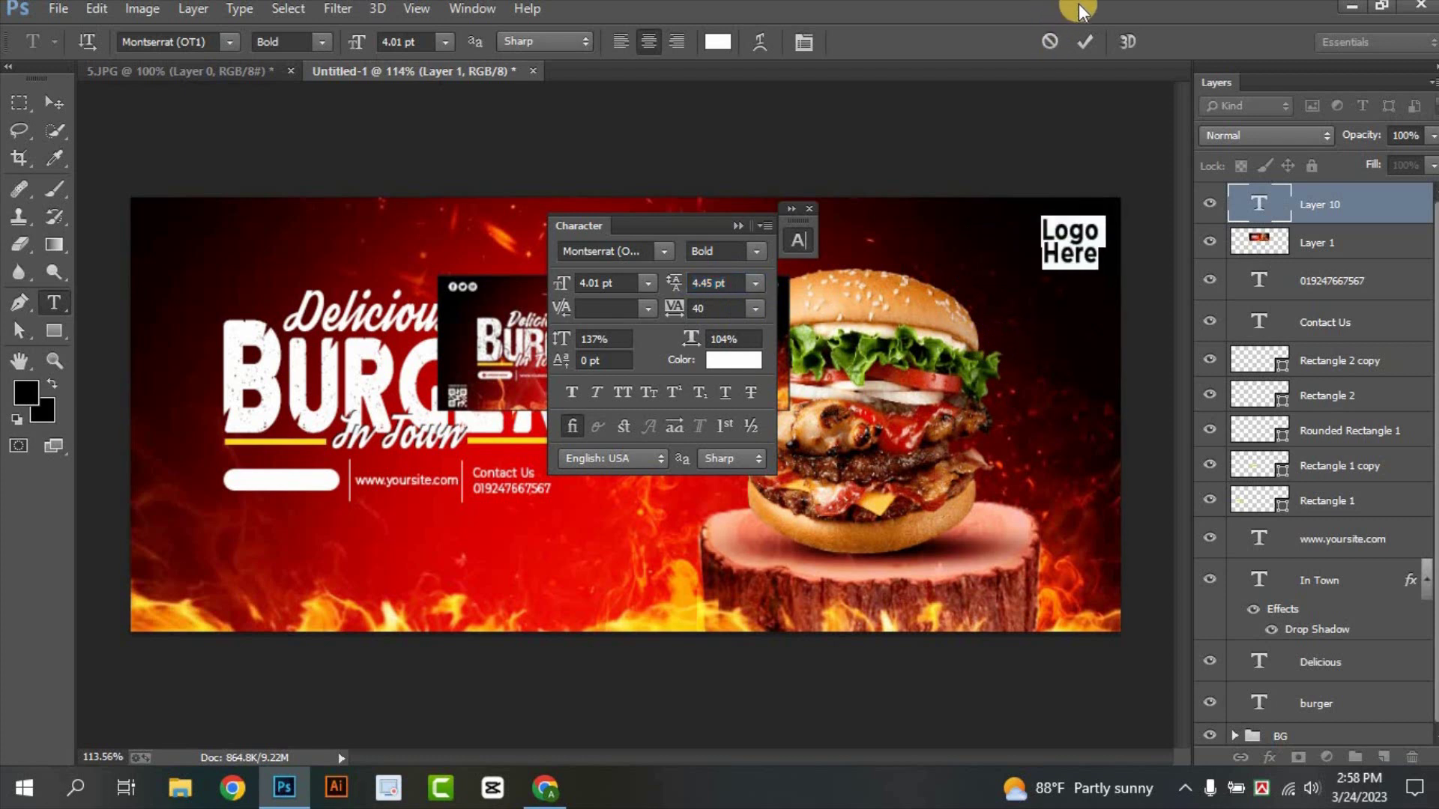
pyautogui.click(1088, 41)
pyautogui.click(808, 209)
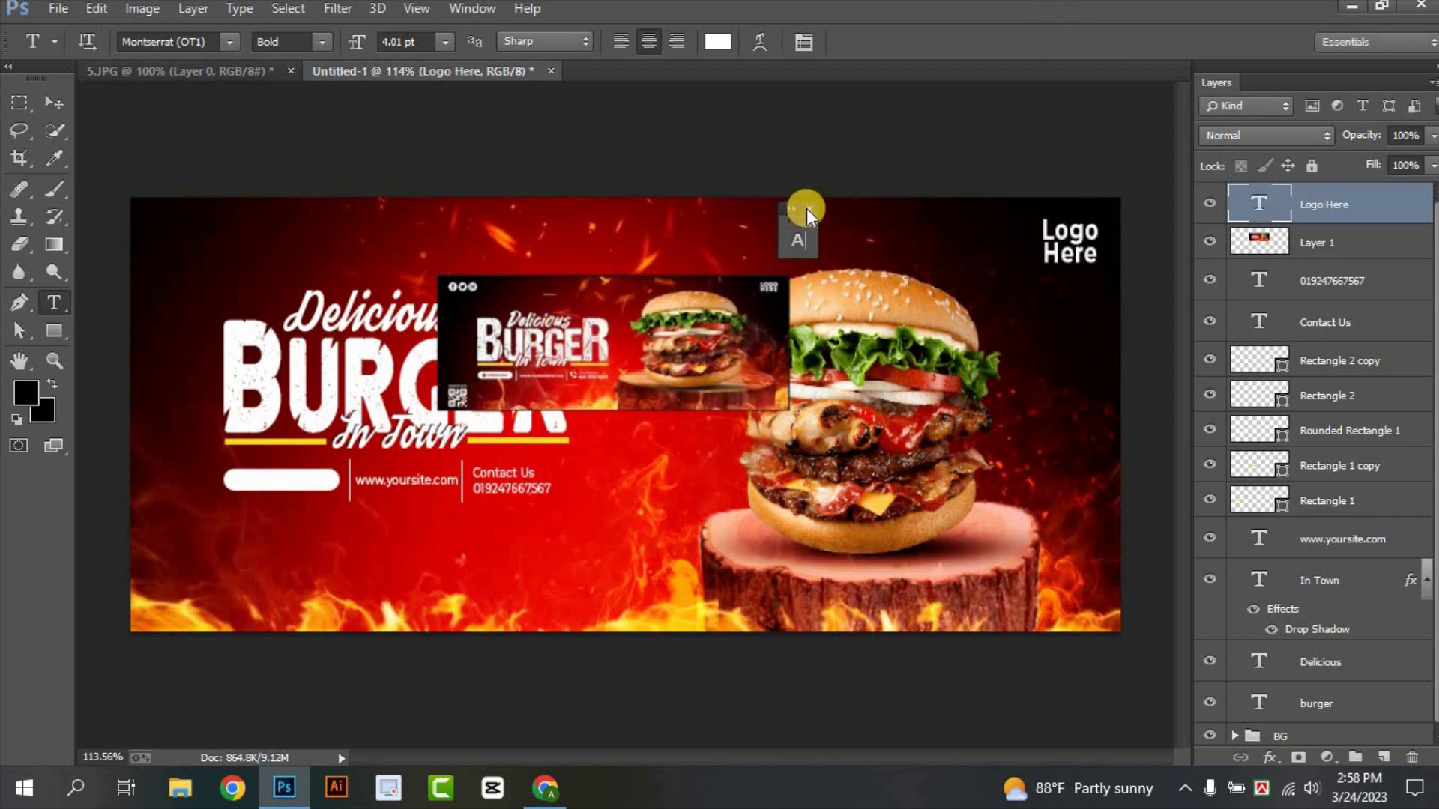
pyautogui.click(54, 103)
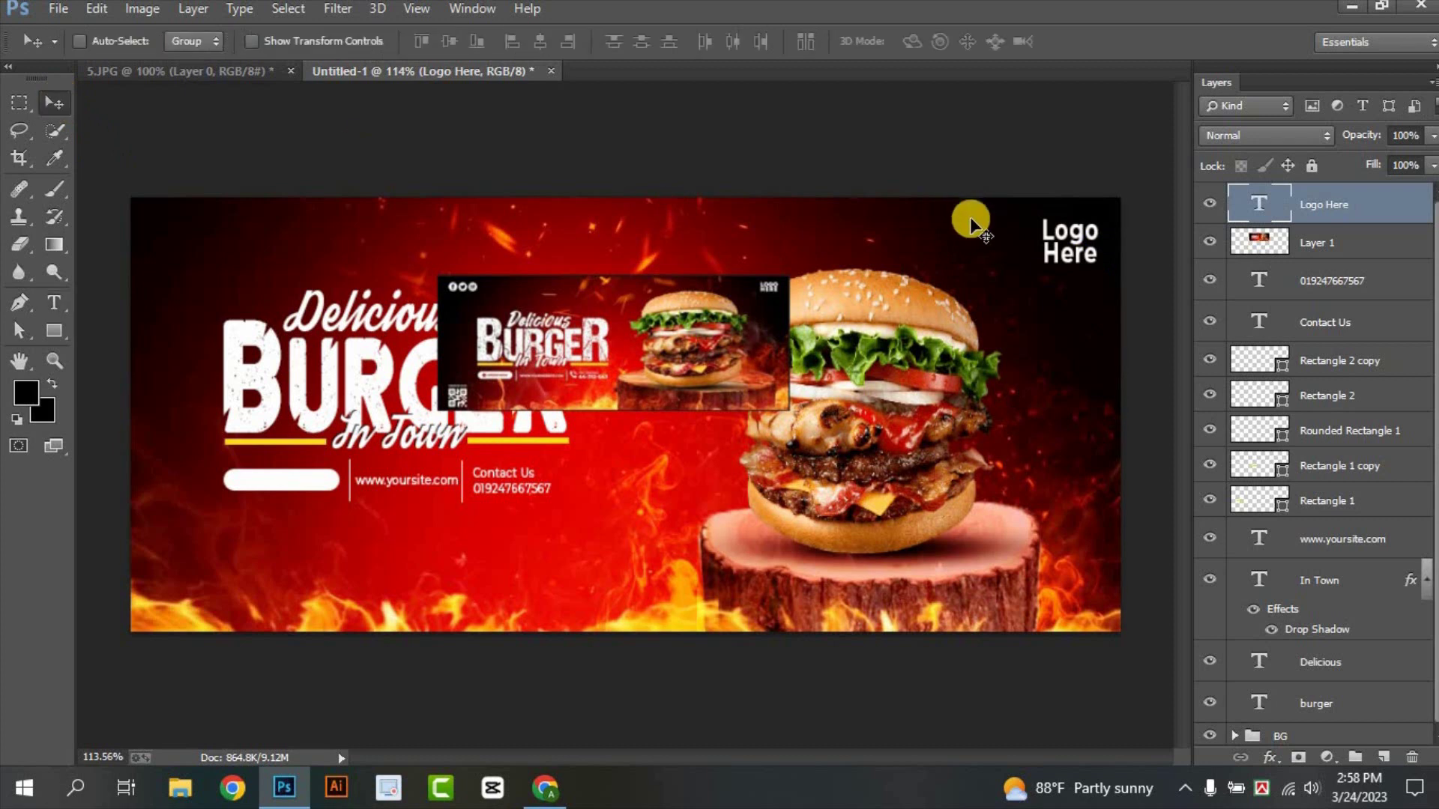
pyautogui.moveTo(1060, 251); pyautogui.dragTo(1063, 247)
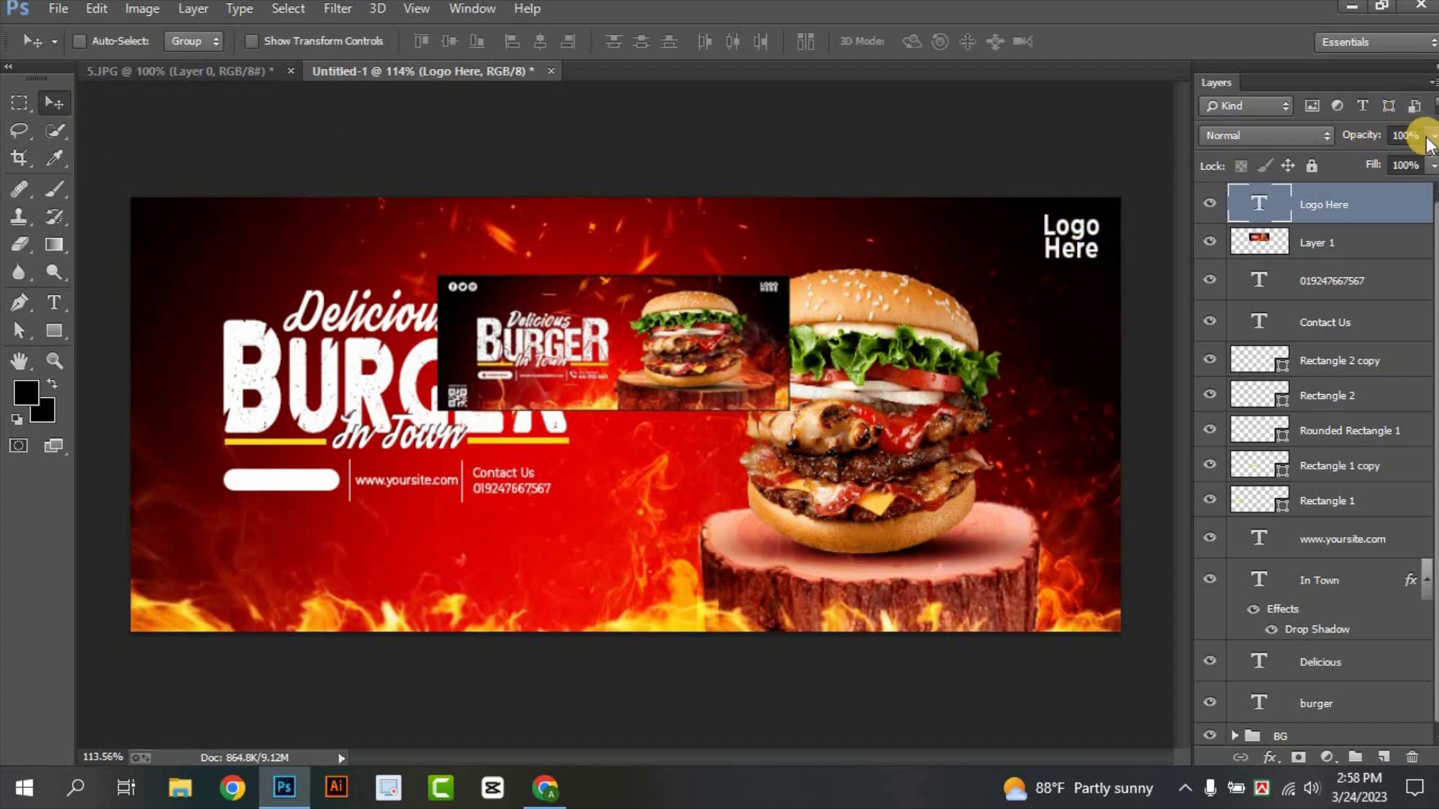
pyautogui.click(1431, 137)
pyautogui.moveTo(1383, 165); pyautogui.dragTo(1359, 164)
pyautogui.click(1156, 546)
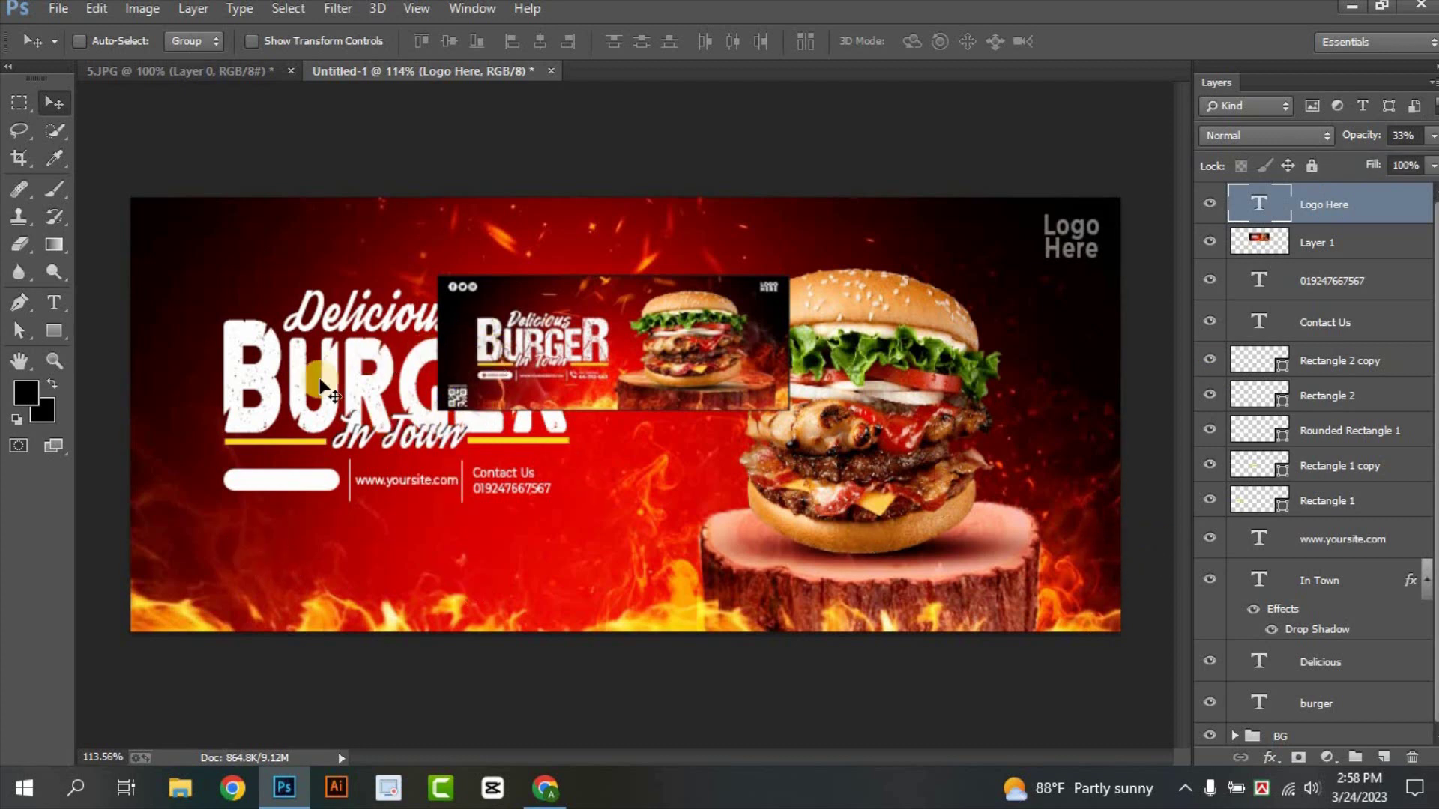
pyautogui.scroll(5, 215, 504)
pyautogui.scroll(1, 614, 331)
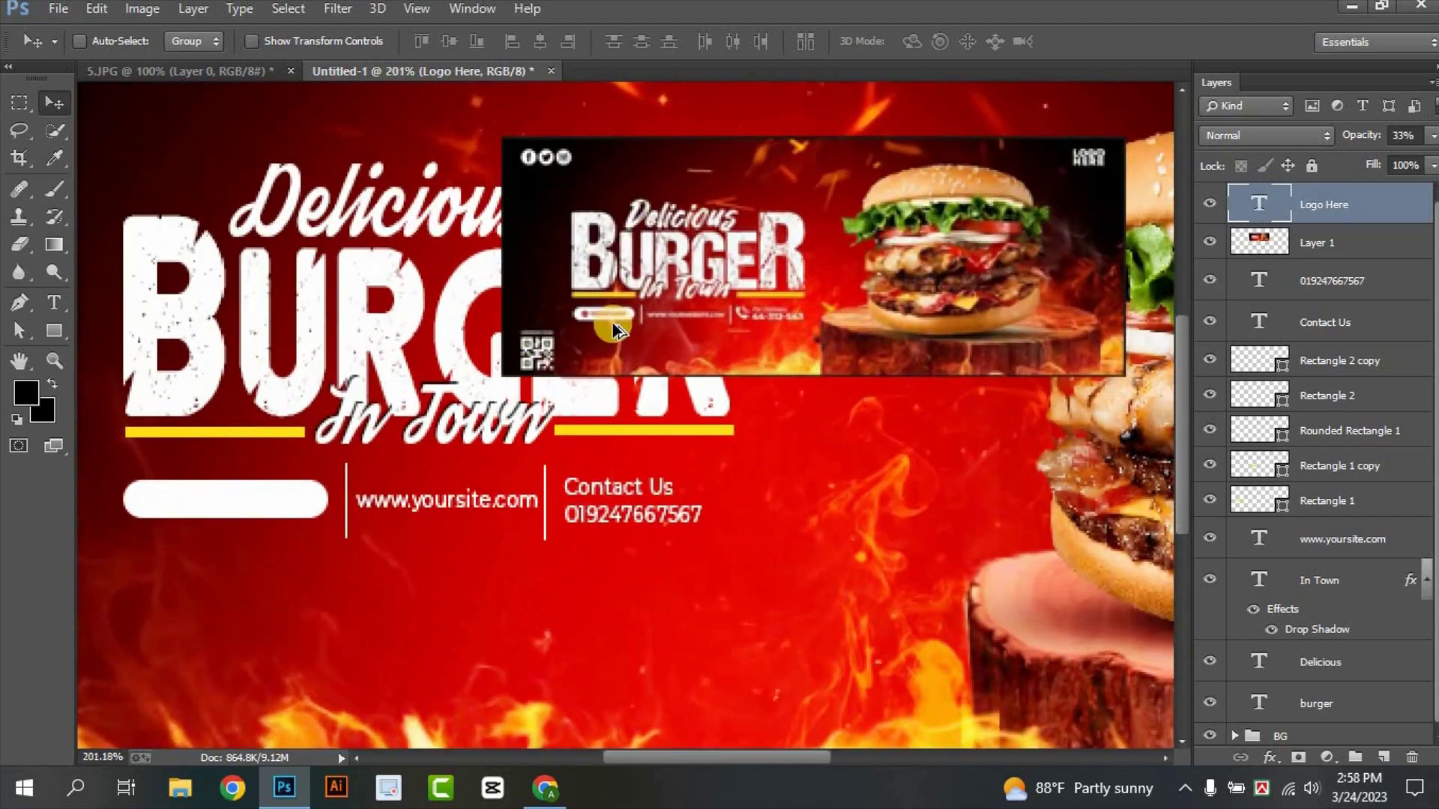
pyautogui.scroll(1, 614, 323)
pyautogui.scroll(-3, 329, 442)
# - Add red e60301 button text at 2.01 pt inside the white pill
pyautogui.click(51, 309)
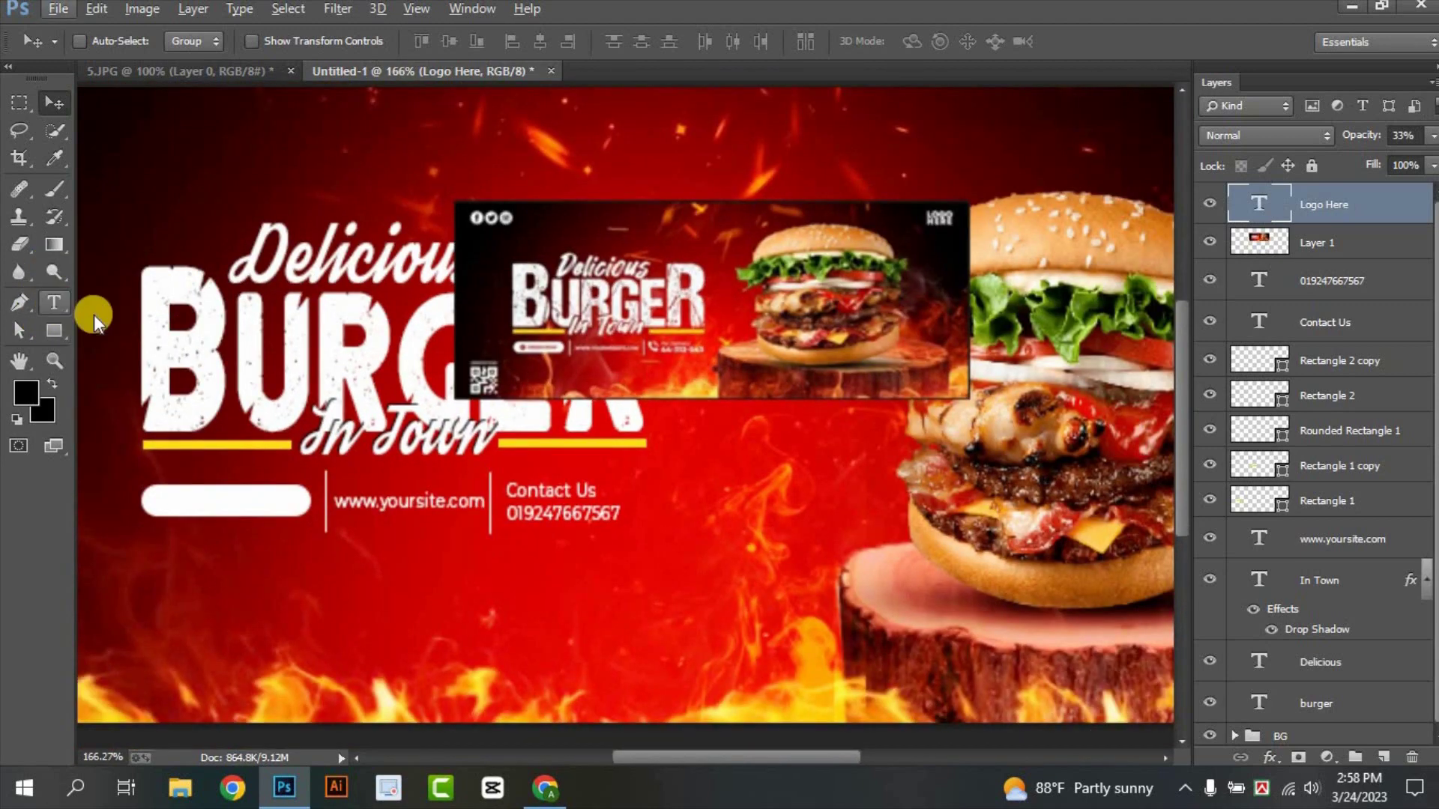
pyautogui.click(177, 509)
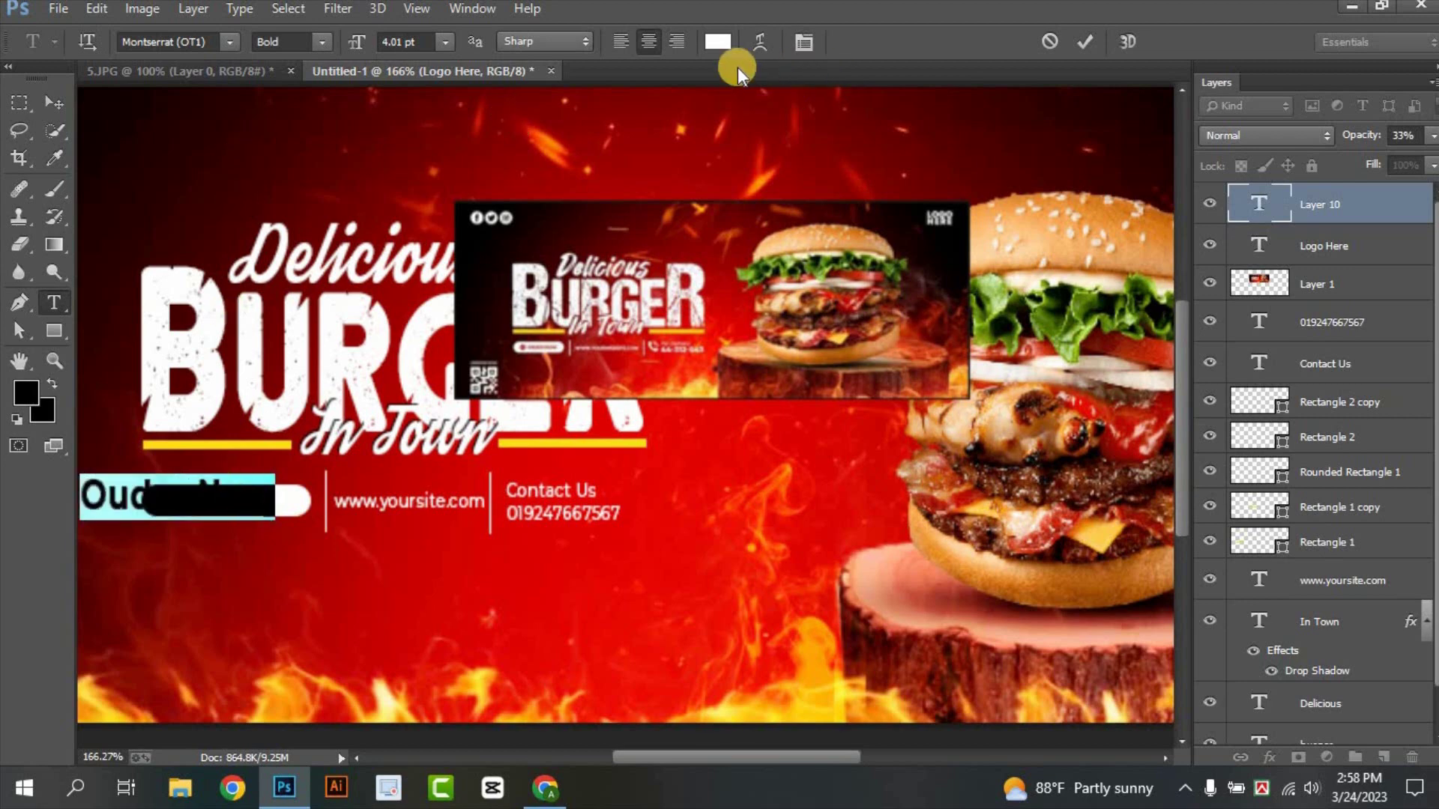
pyautogui.click(717, 42)
pyautogui.click(662, 483)
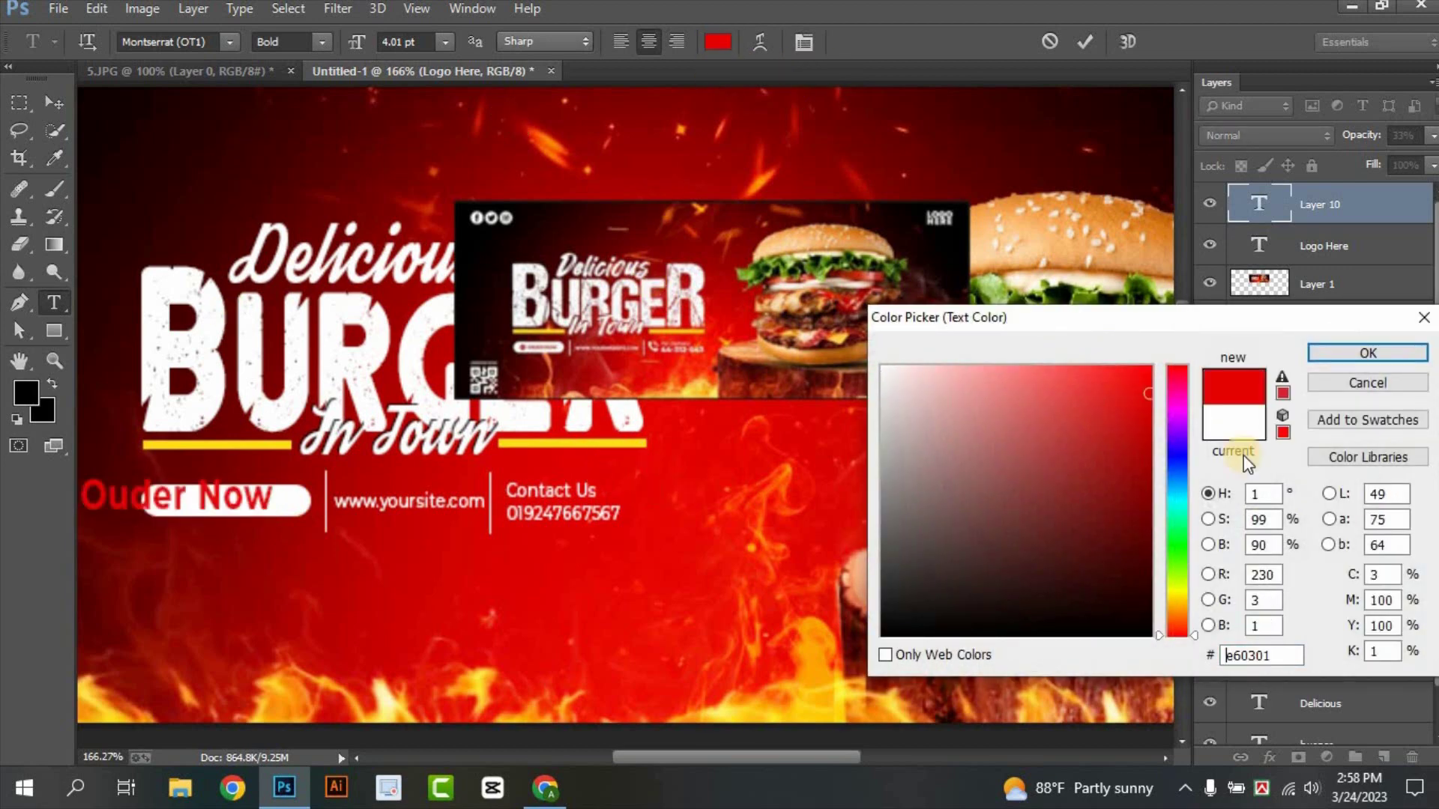
pyautogui.click(1365, 353)
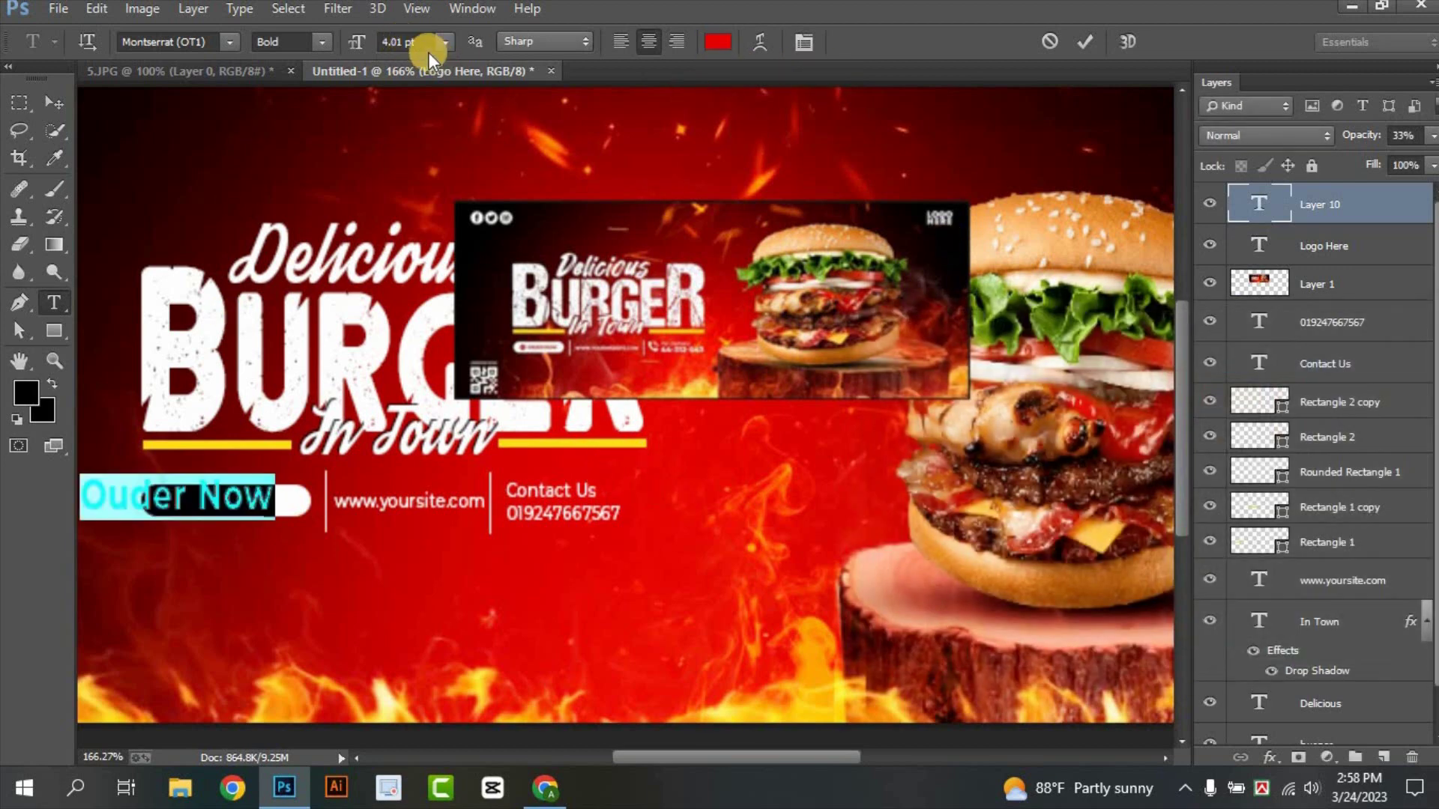
pyautogui.write('2')
pyautogui.press('Return')
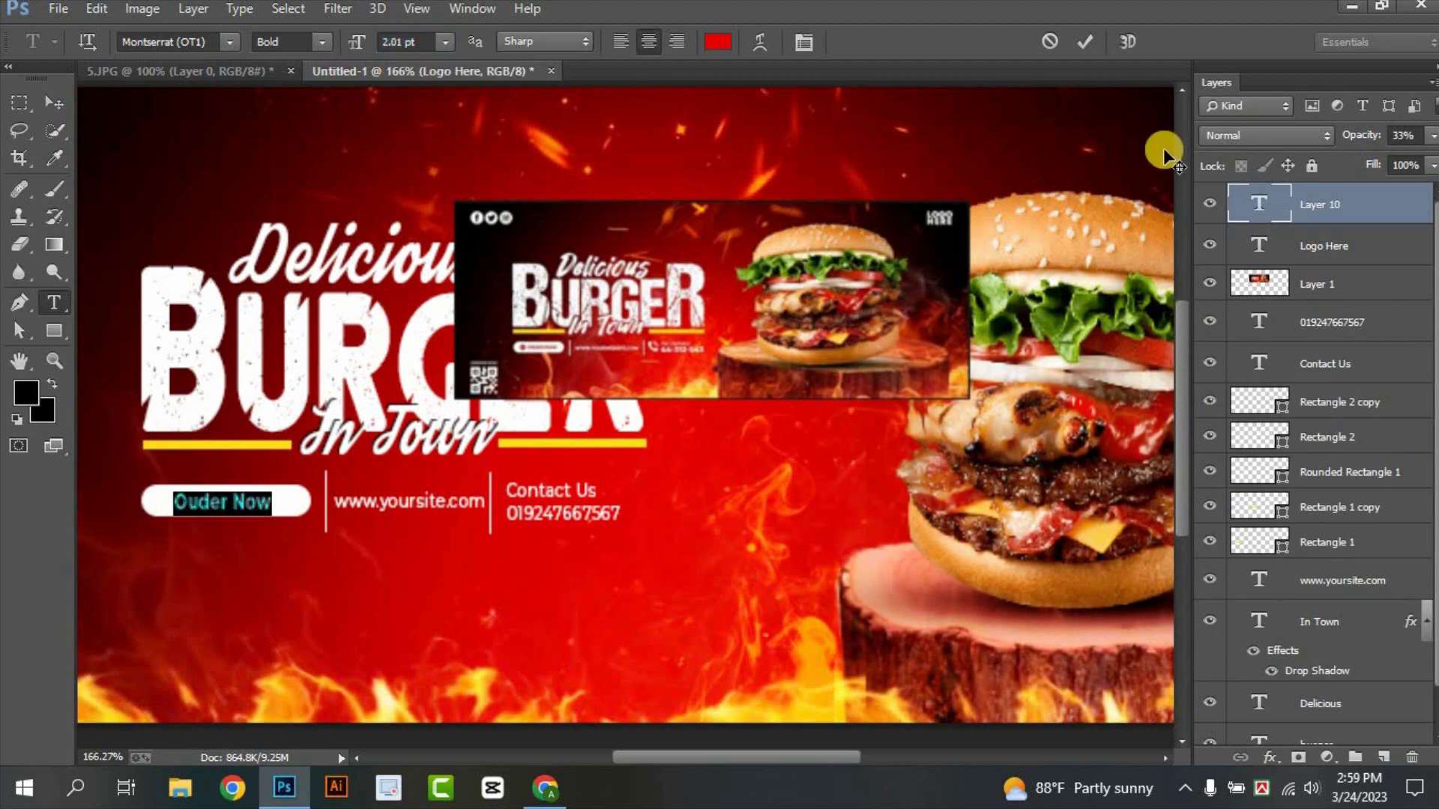
pyautogui.click(1084, 41)
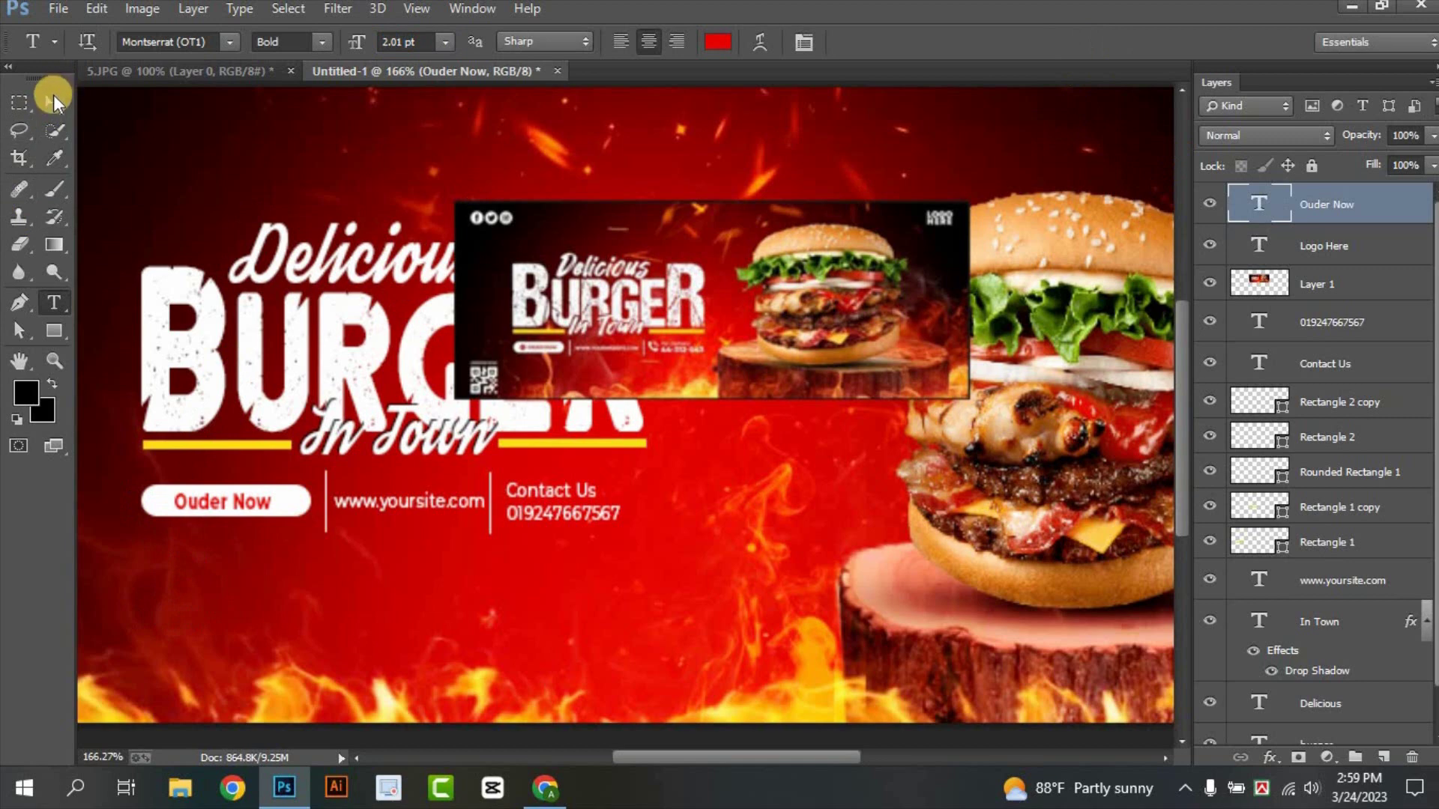
# - Correct the misspelled 'Ouder' to 'Order' in the button text
pyautogui.click(53, 101)
pyautogui.scroll(3, 183, 500)
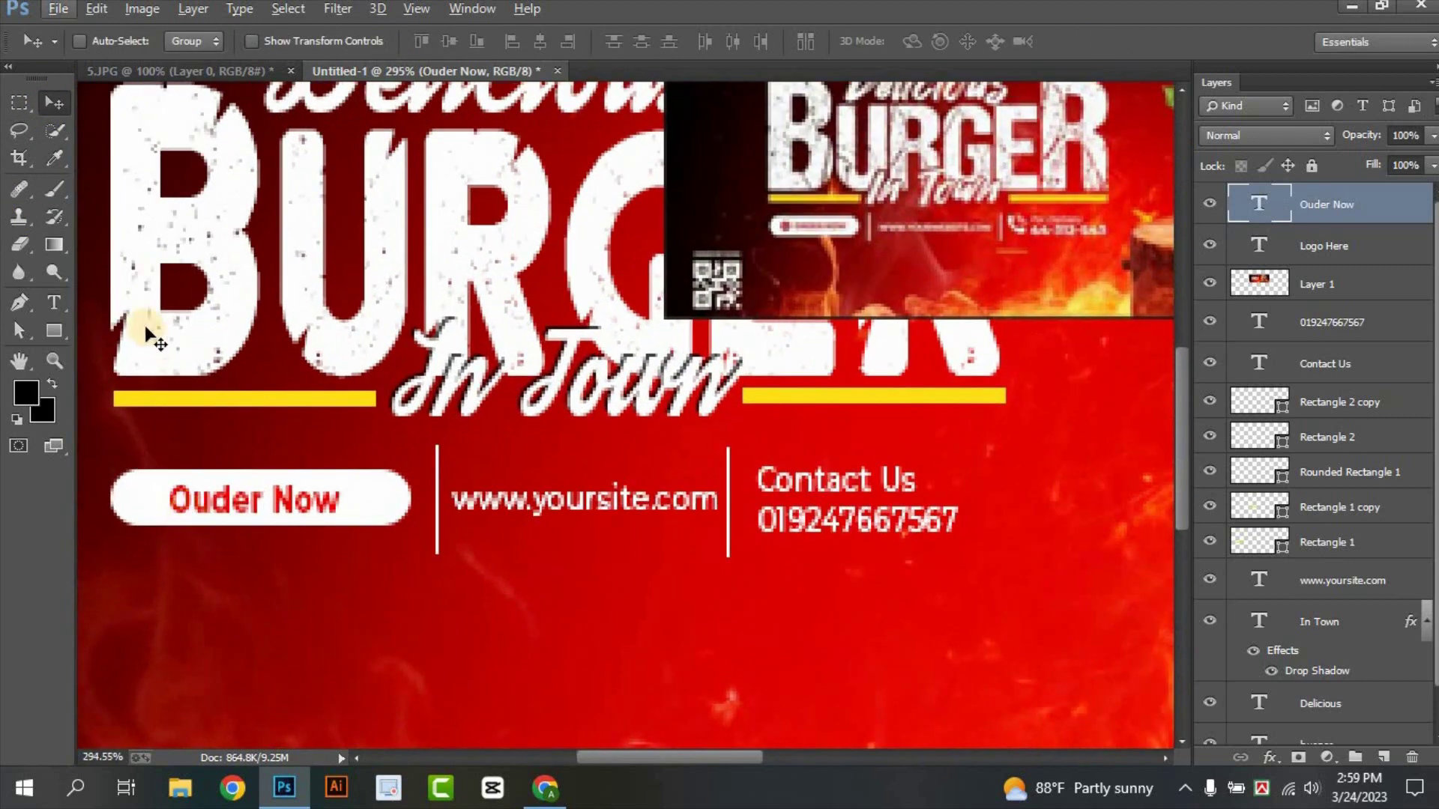
pyautogui.click(53, 302)
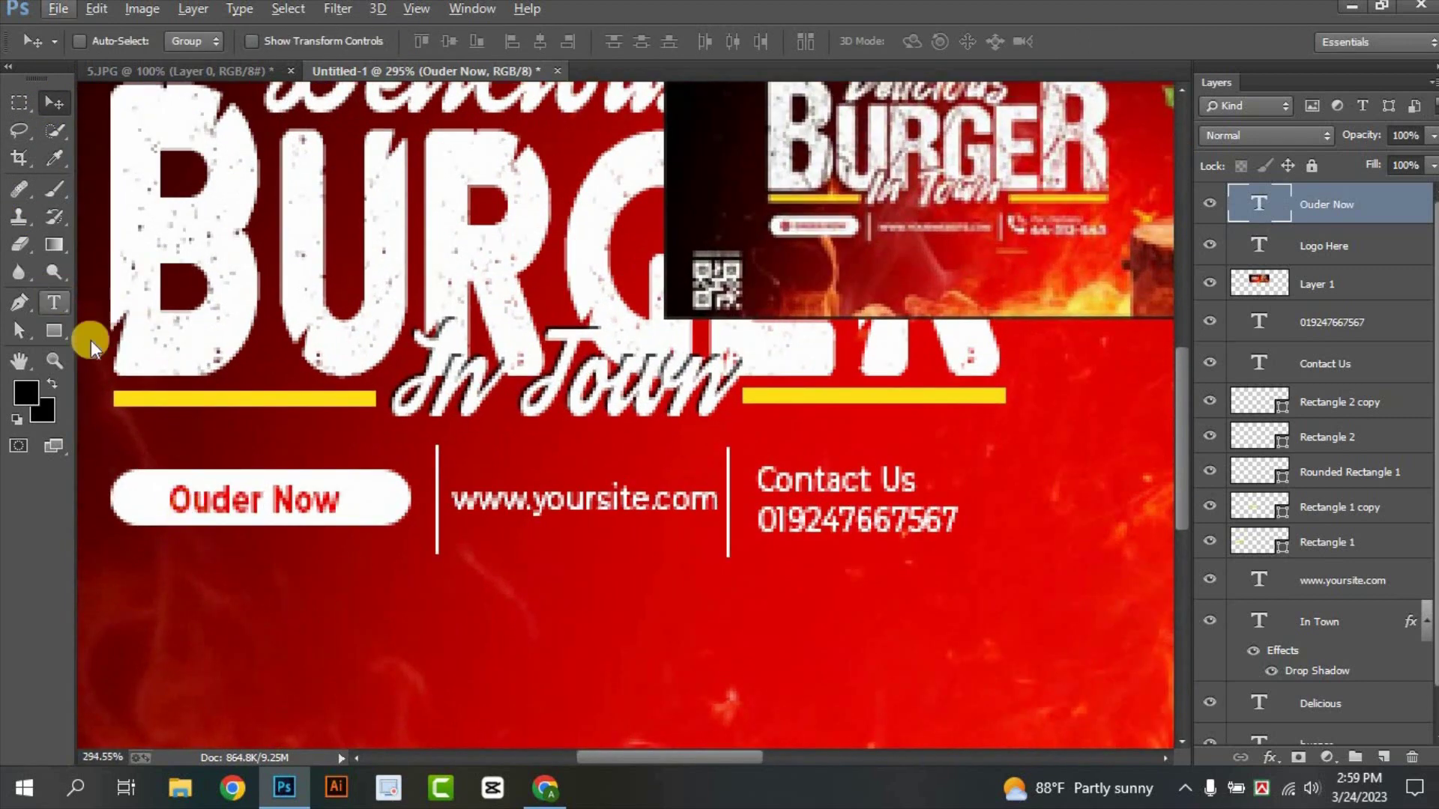
pyautogui.click(214, 498)
pyautogui.write('r')
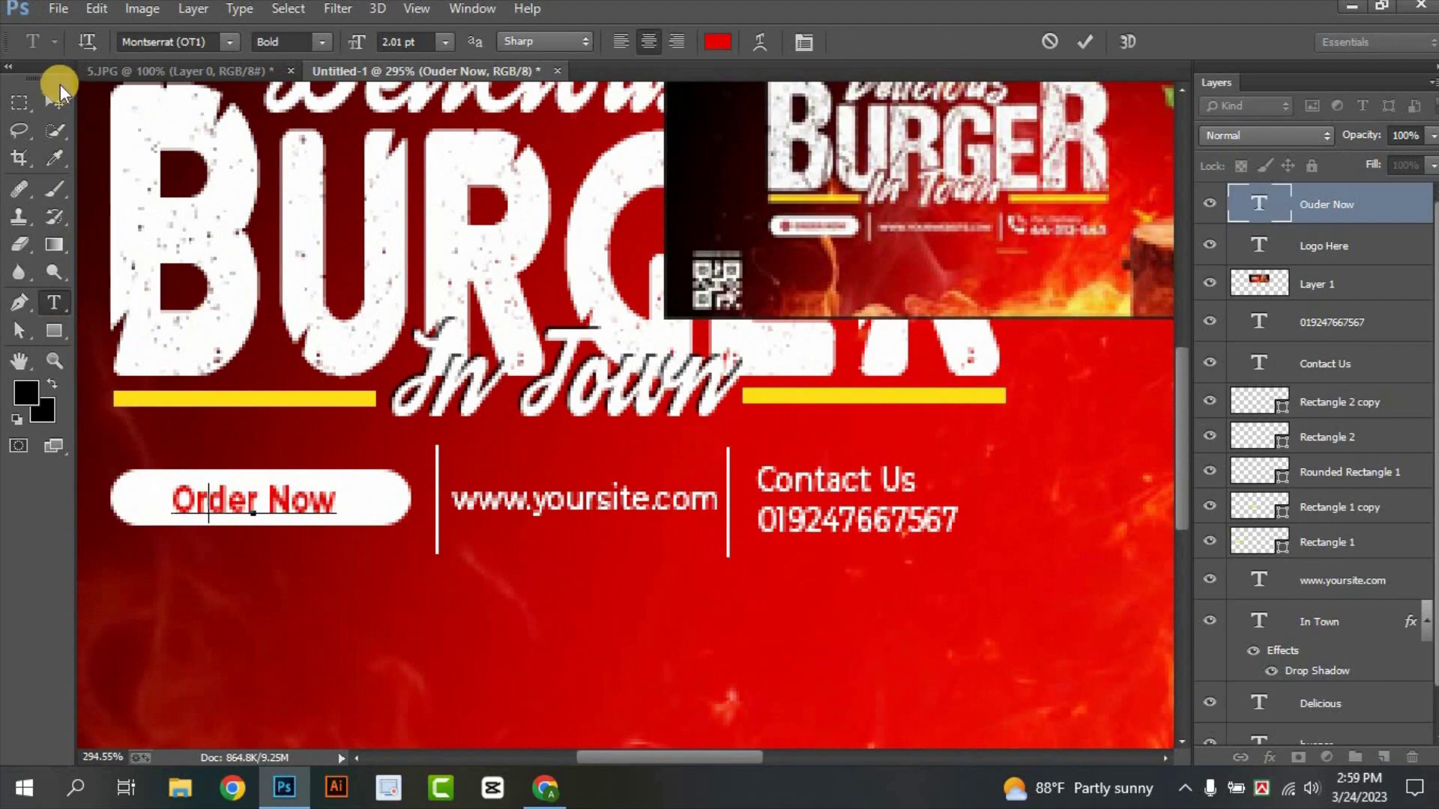
pyautogui.click(54, 102)
pyautogui.scroll(-5, 290, 450)
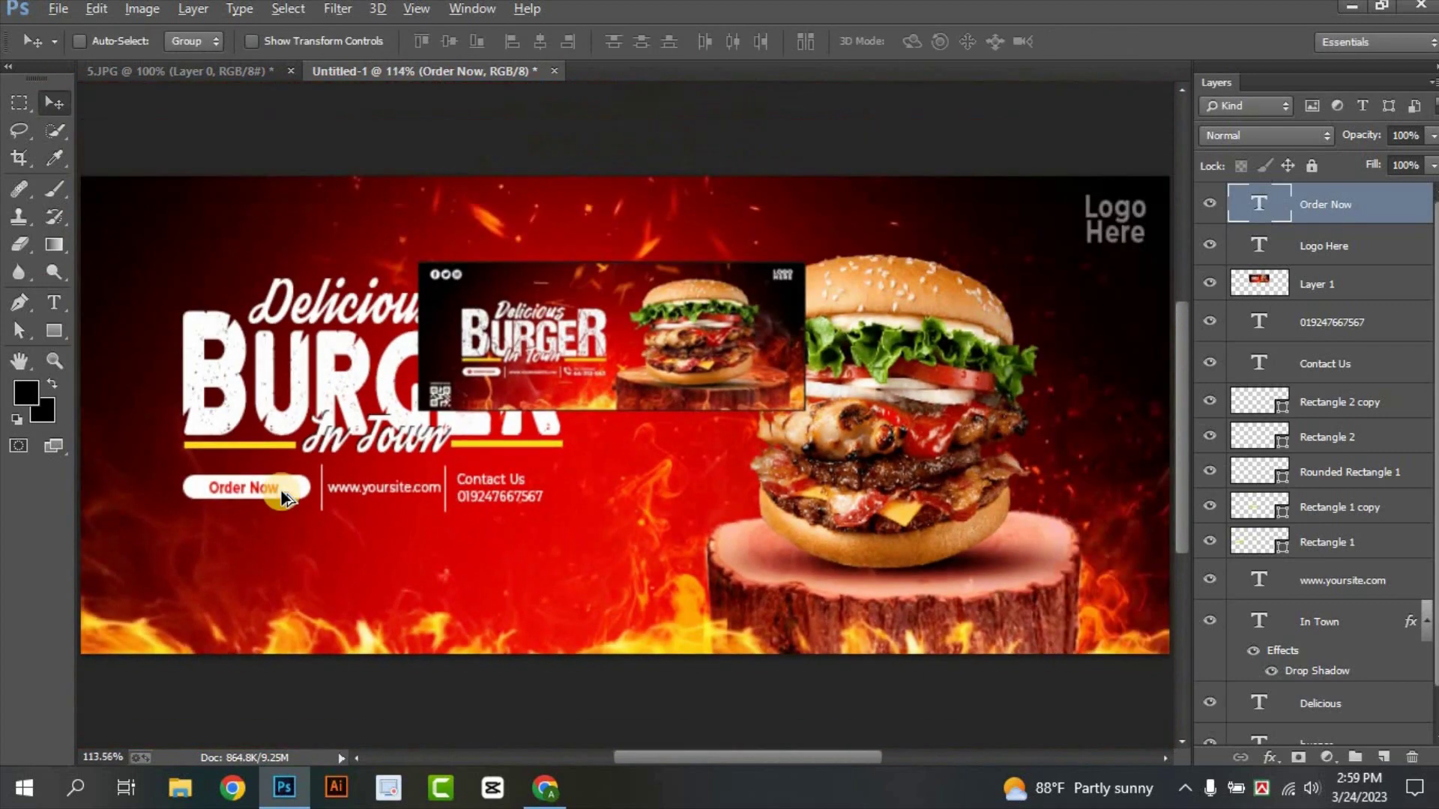
# - Search Google Images for 'qr code png' and open the first QR code result
pyautogui.click(544, 788)
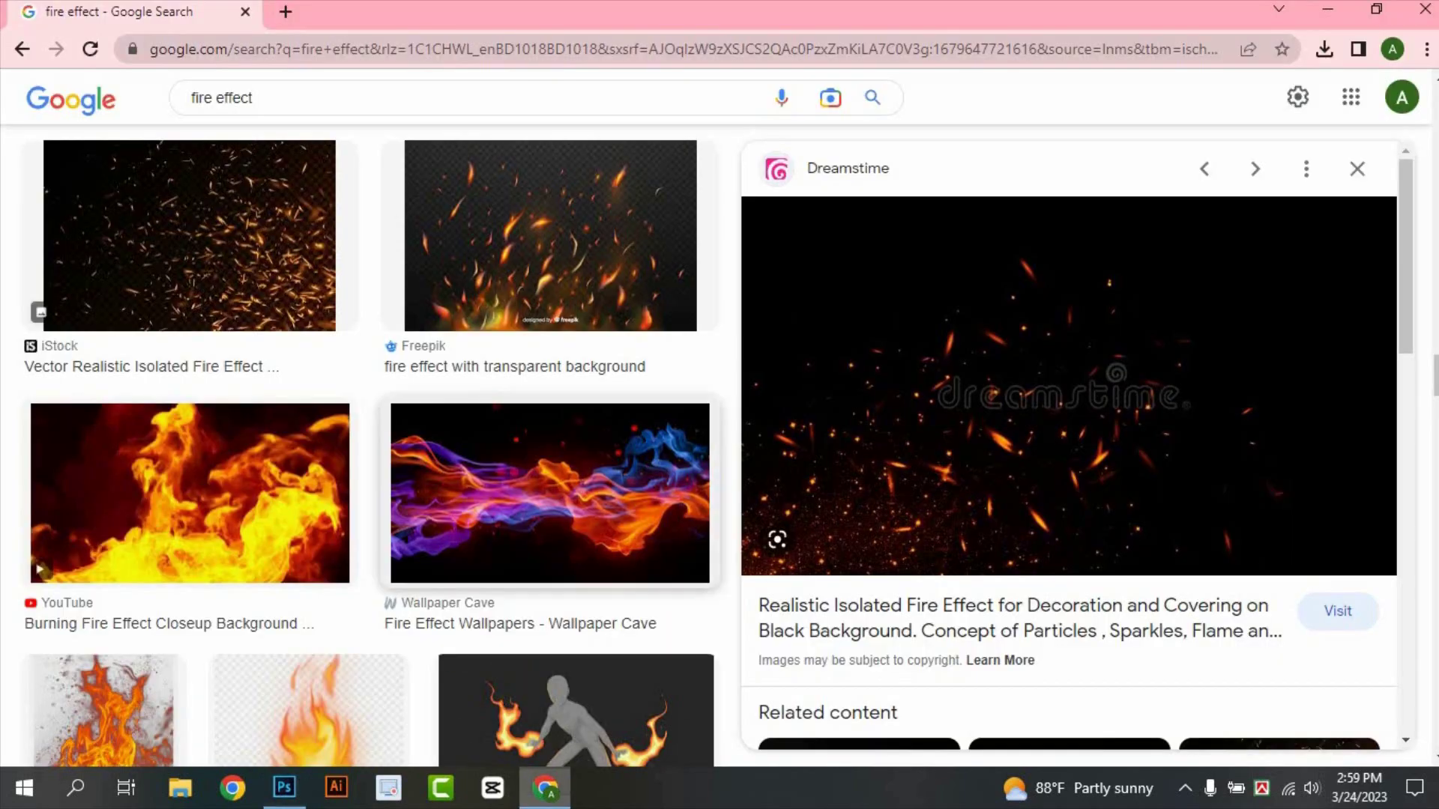
pyautogui.click(277, 106)
pyautogui.tripleClick(223, 105)
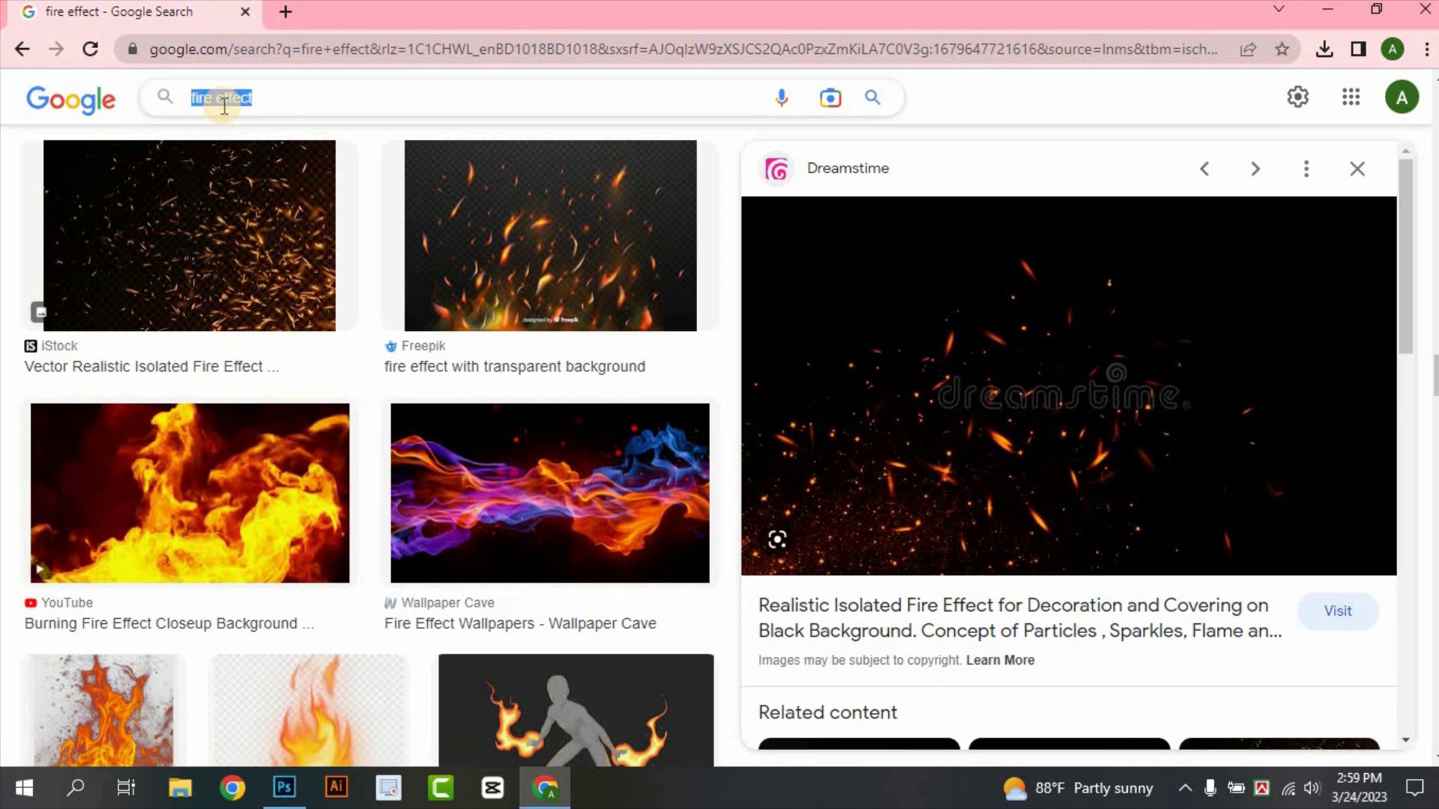
pyautogui.write('de png')
pyautogui.press('Return')
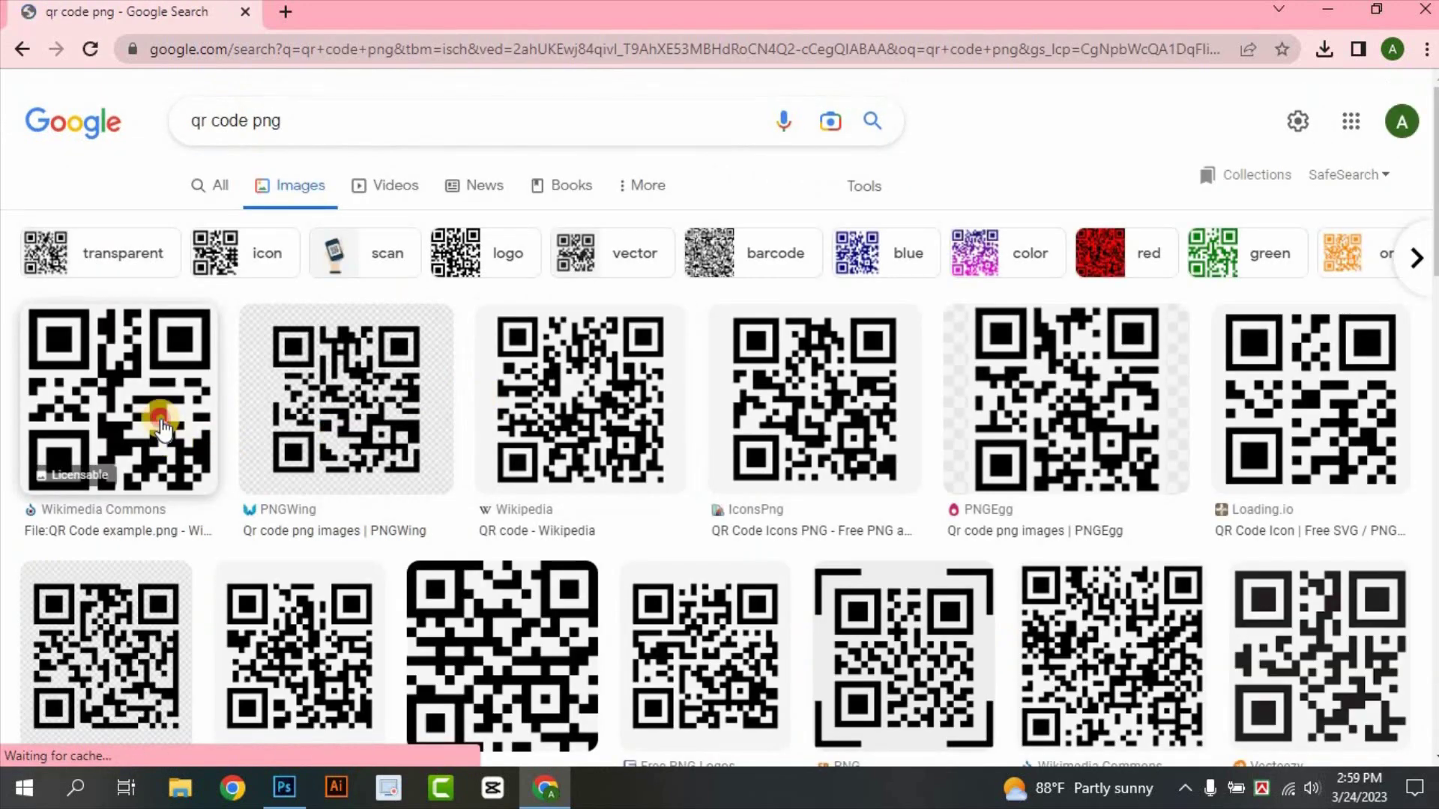
pyautogui.click(160, 418)
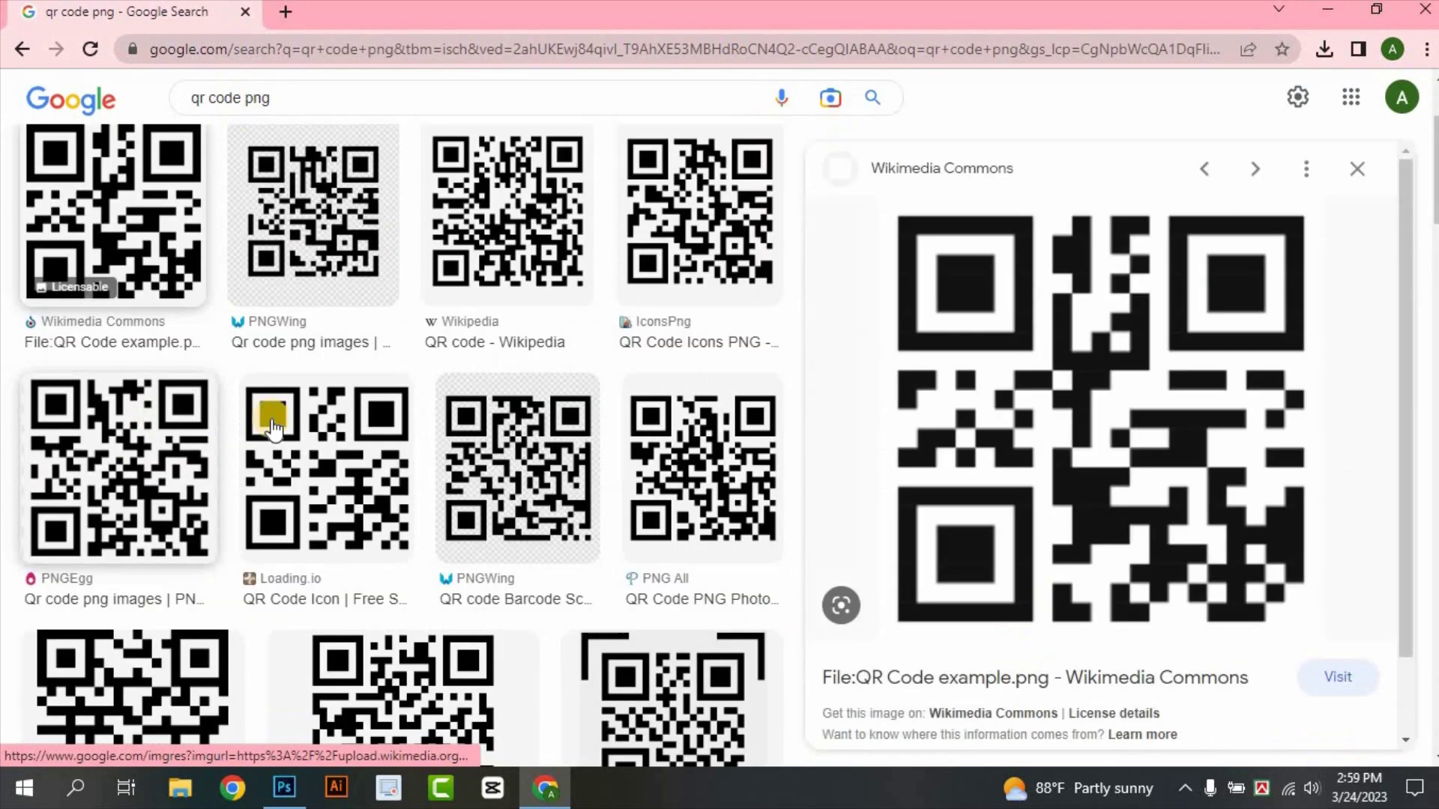
# - Save the QR code image as QR_Code_example.png in Downloads
pyautogui.rightClick(1116, 337)
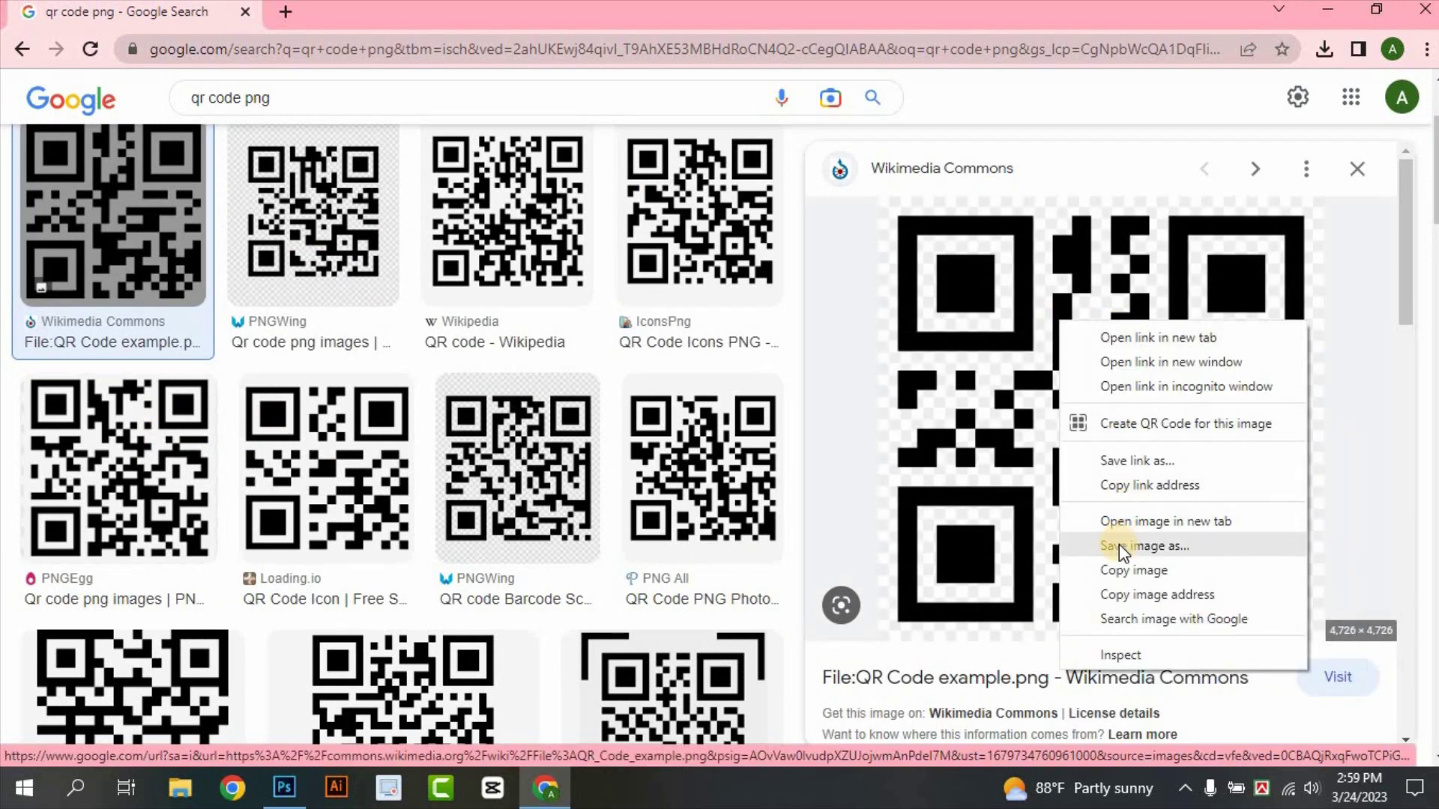
pyautogui.click(1118, 546)
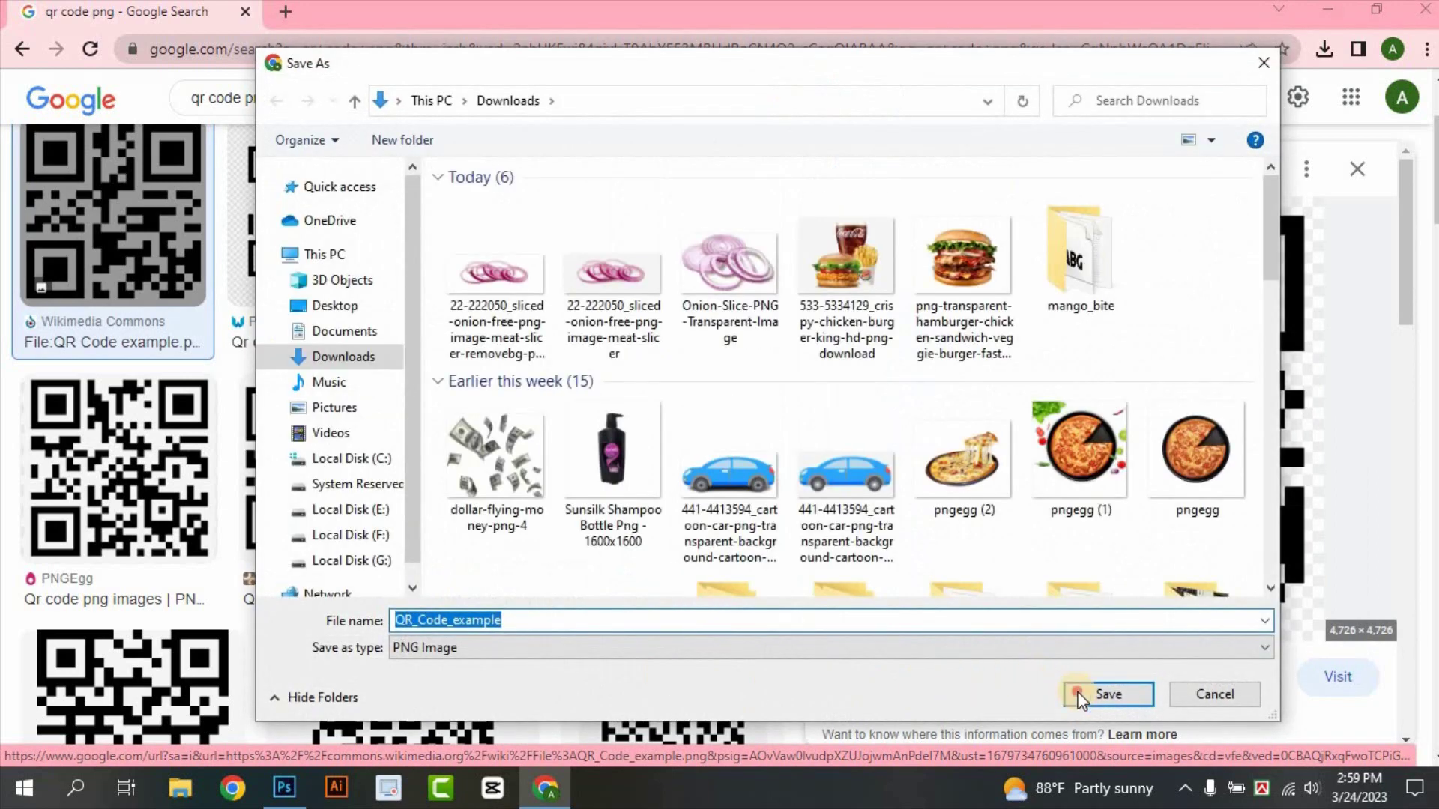
pyautogui.click(1107, 694)
pyautogui.click(284, 787)
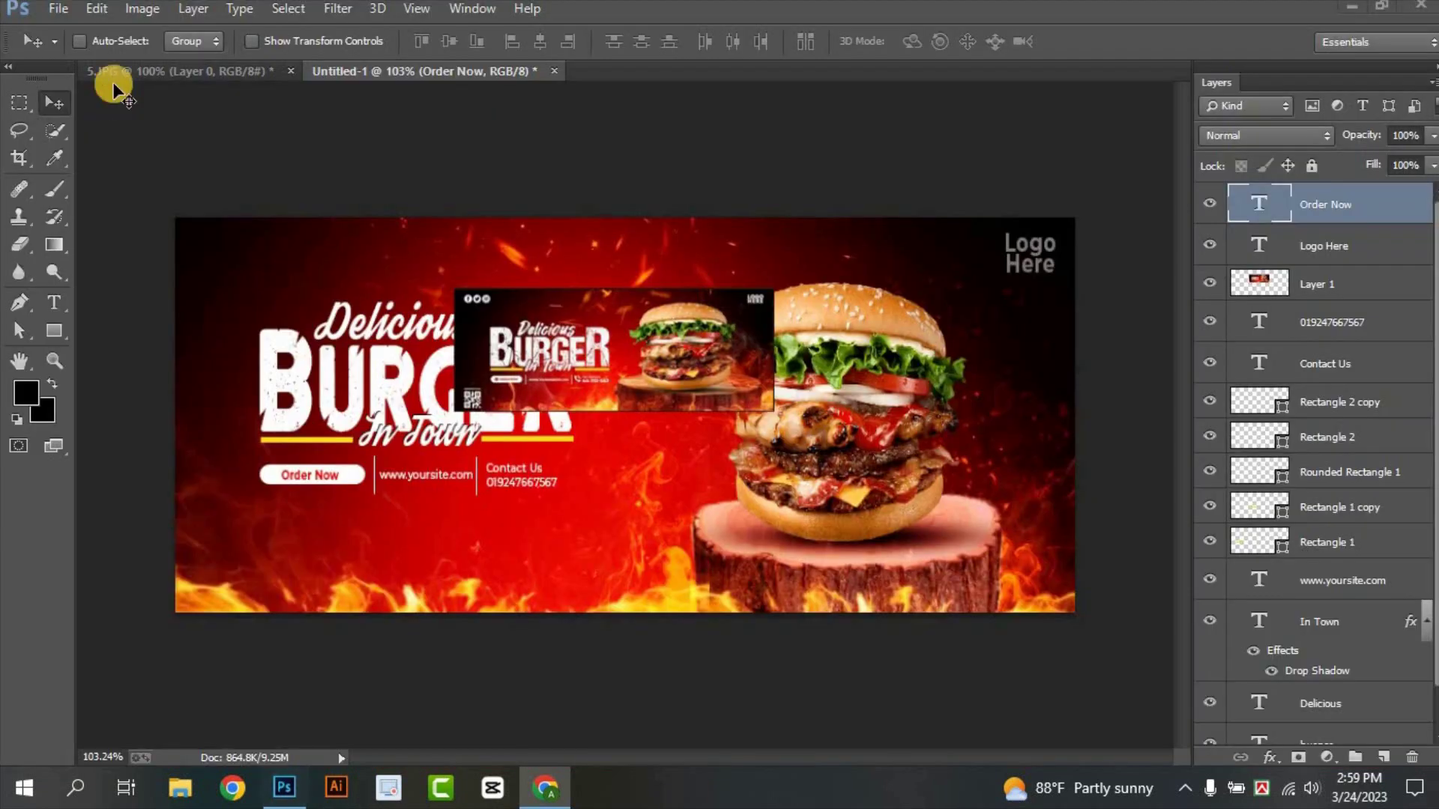
# - Open QR_Code_example.png, copy it into the Untitled-1 banner, and close the source image
pyautogui.click(61, 13)
pyautogui.click(68, 43)
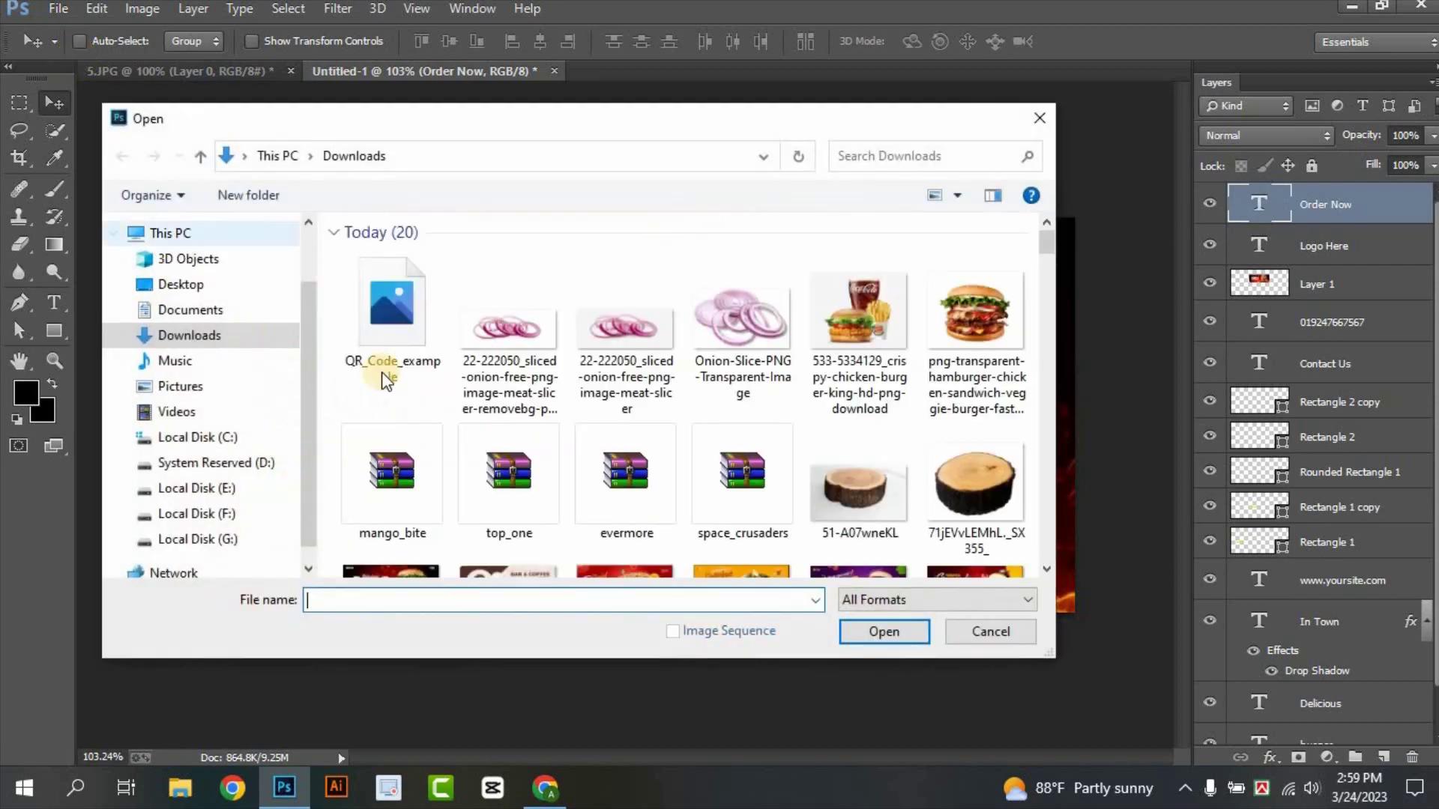
pyautogui.doubleClick(386, 375)
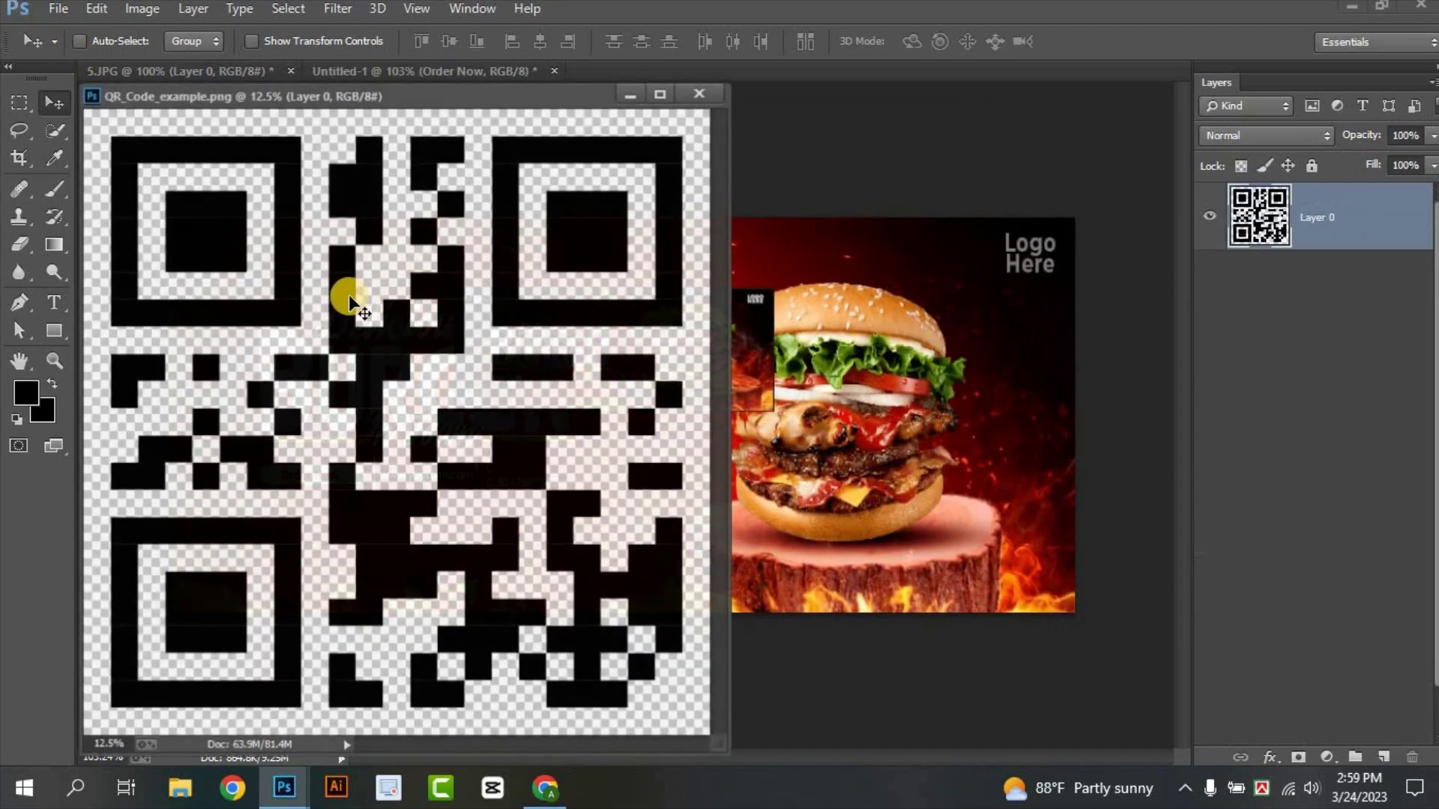
pyautogui.moveTo(528, 330); pyautogui.dragTo(785, 435)
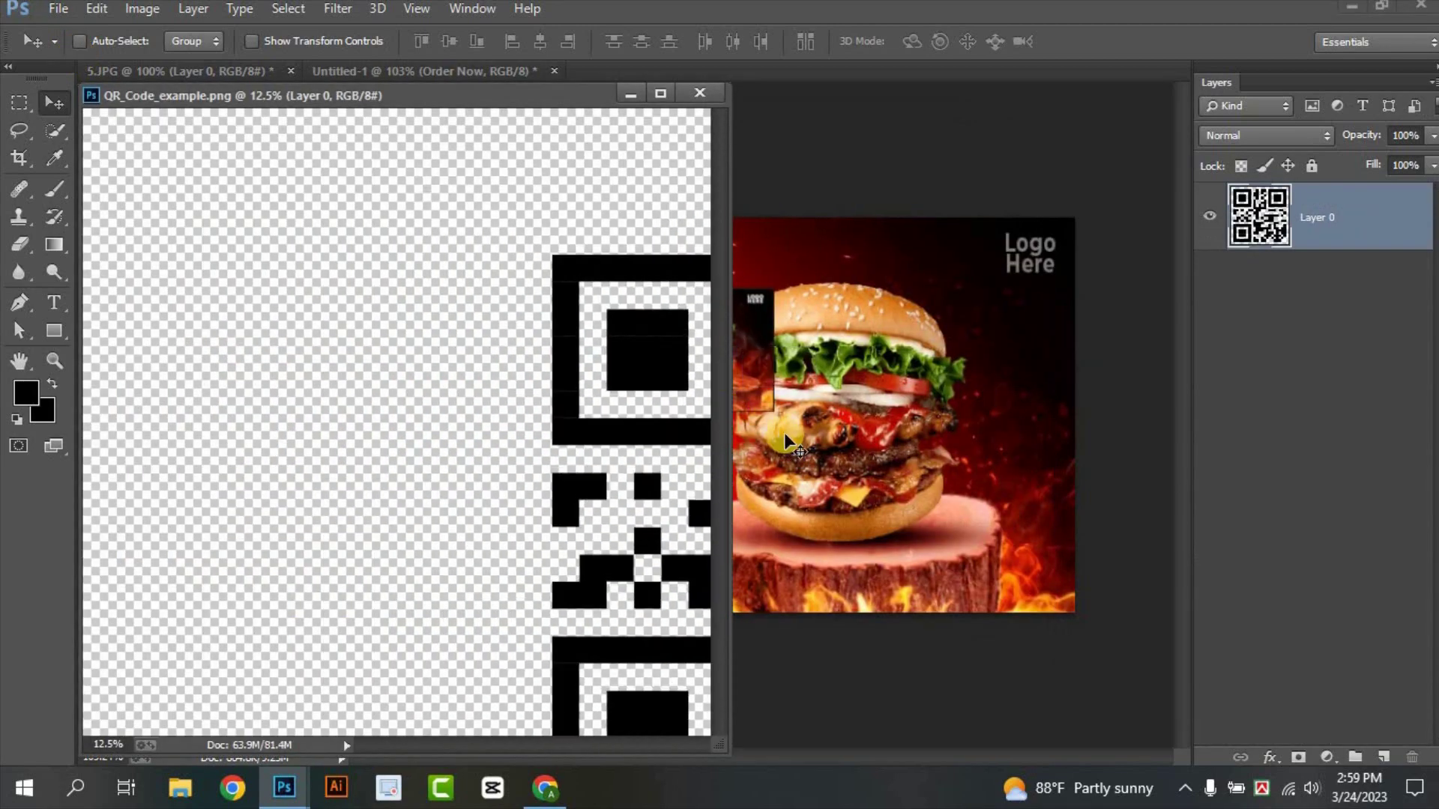
pyautogui.click(713, 273)
pyautogui.hotkey('ctrl', 'w')
pyautogui.scroll(-5, 697, 374)
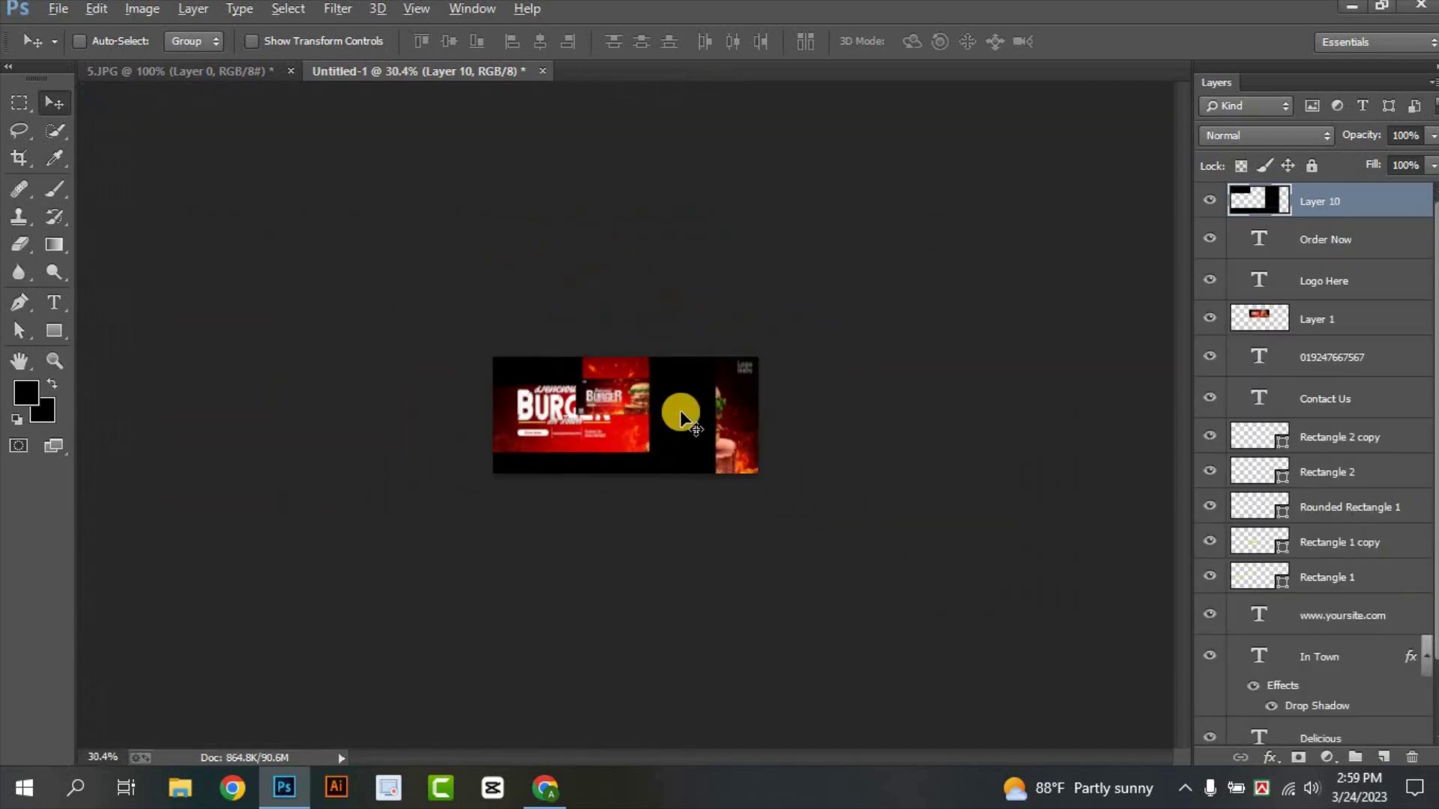
# - Scale the QR code layer down to about a third and move it over the banner
pyautogui.hotkey('ctrl', 't')
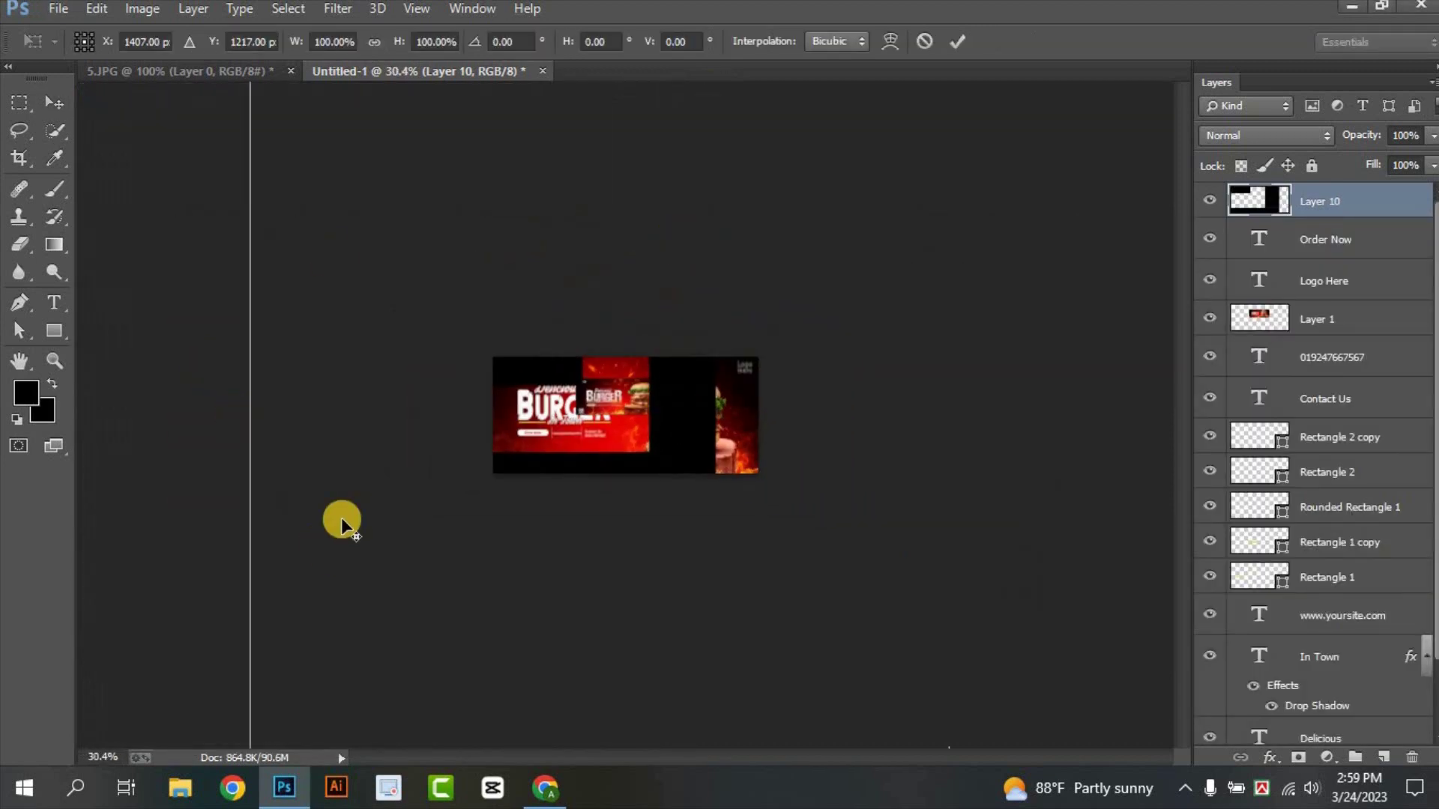
pyautogui.scroll(-3, 341, 524)
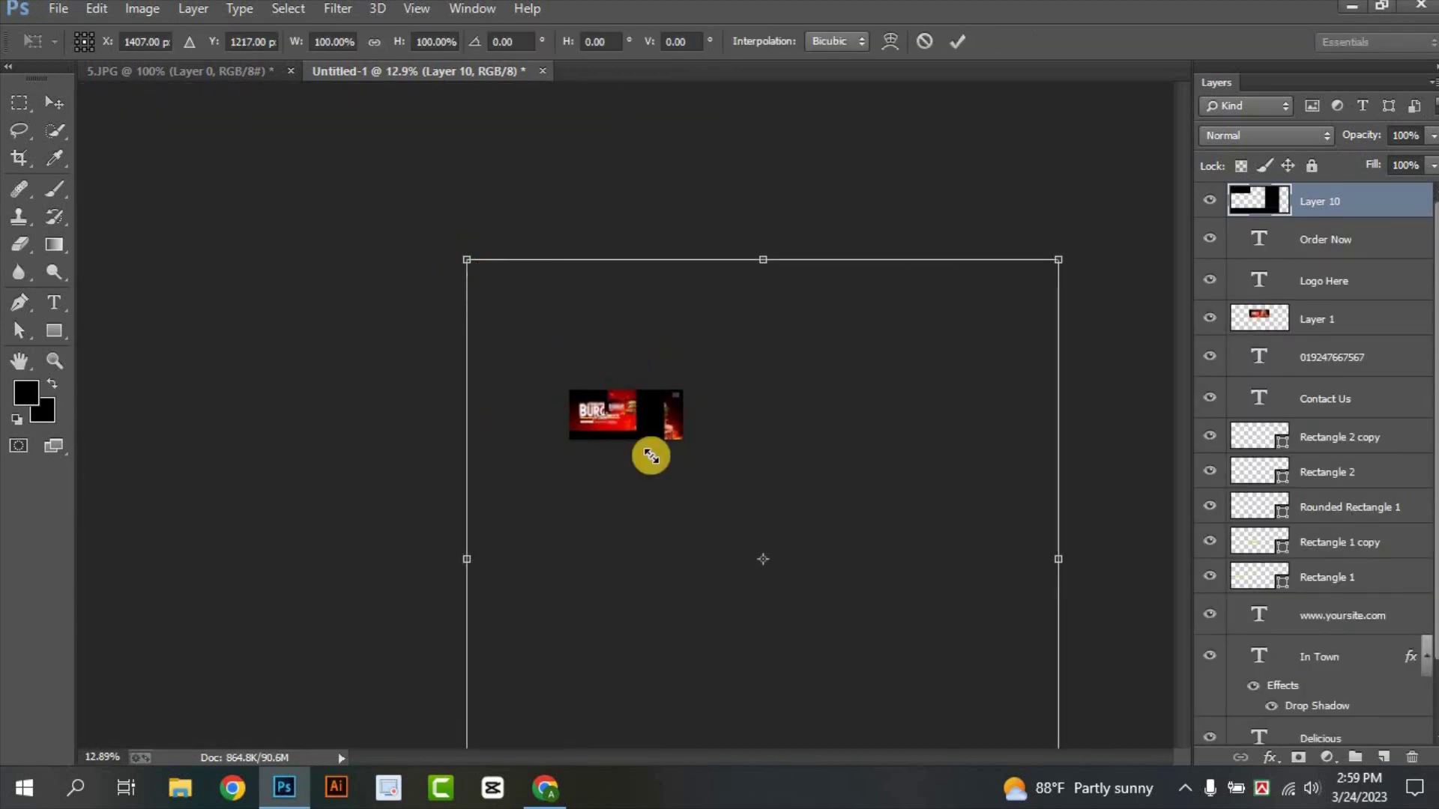
pyautogui.moveTo(466, 257); pyautogui.dragTo(857, 654)
pyautogui.moveTo(920, 695)
pyautogui.mouseDown()
pyautogui.moveTo(539, 314)
pyautogui.moveTo(704, 502)
pyautogui.mouseUp()
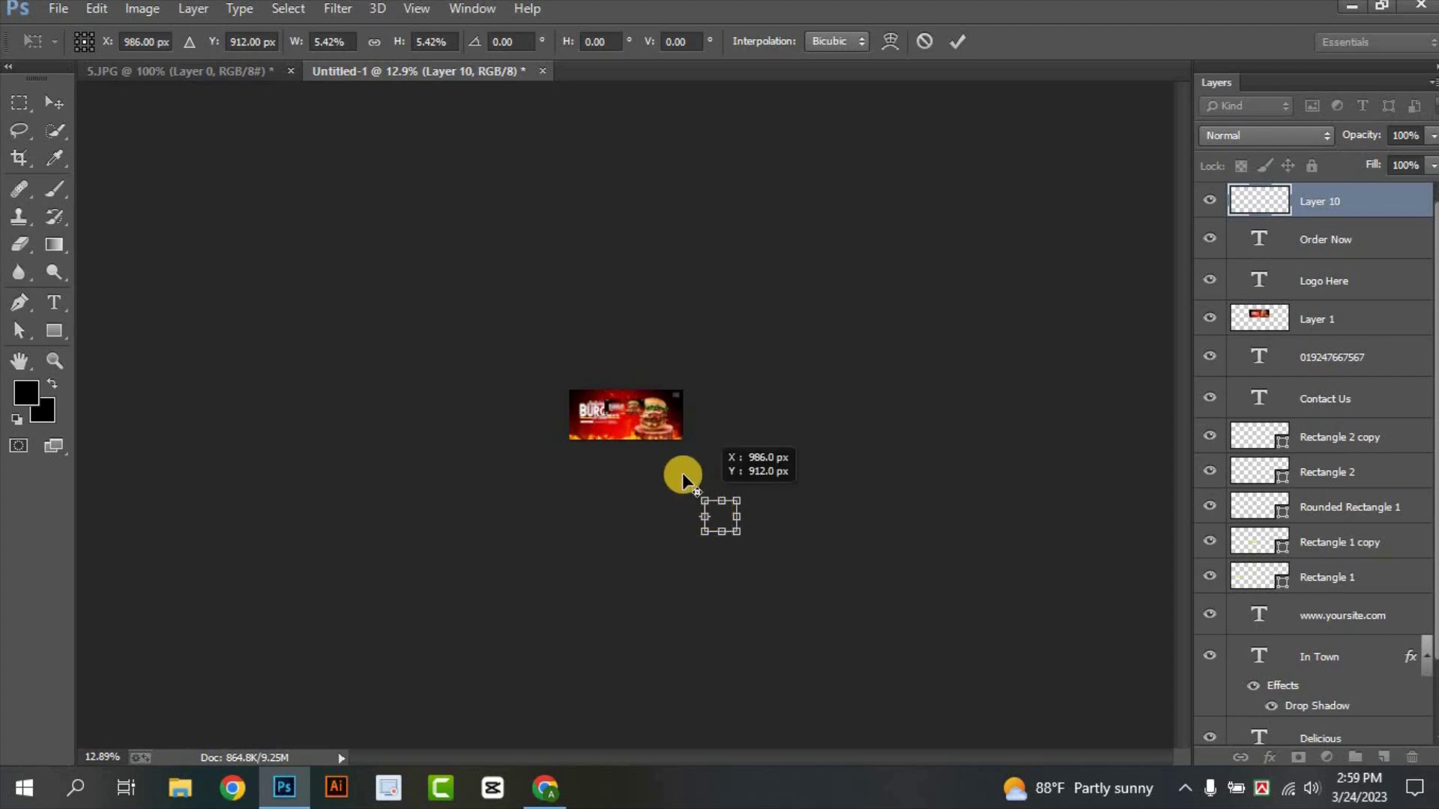
pyautogui.moveTo(714, 511); pyautogui.dragTo(663, 473)
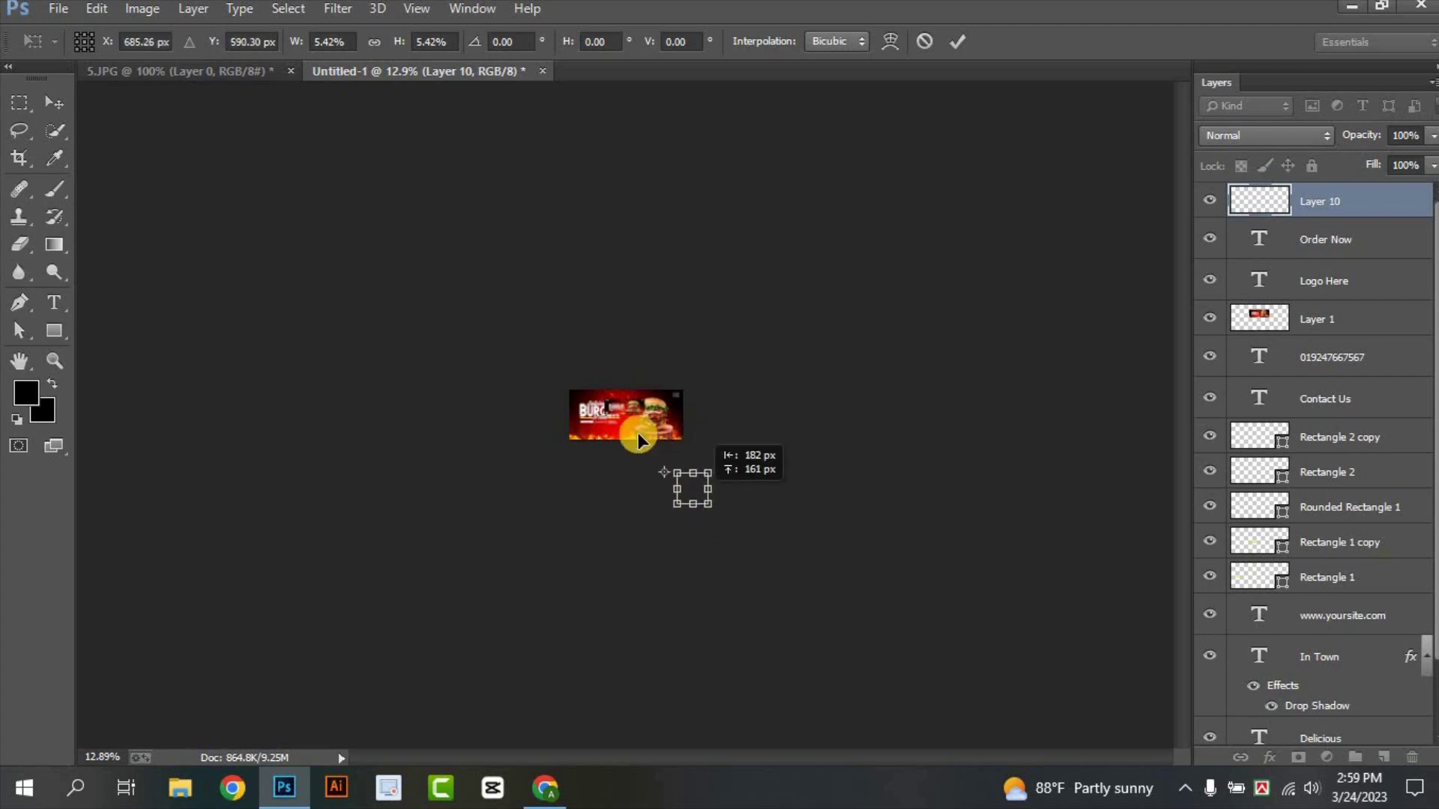
pyautogui.scroll(3, 600, 415)
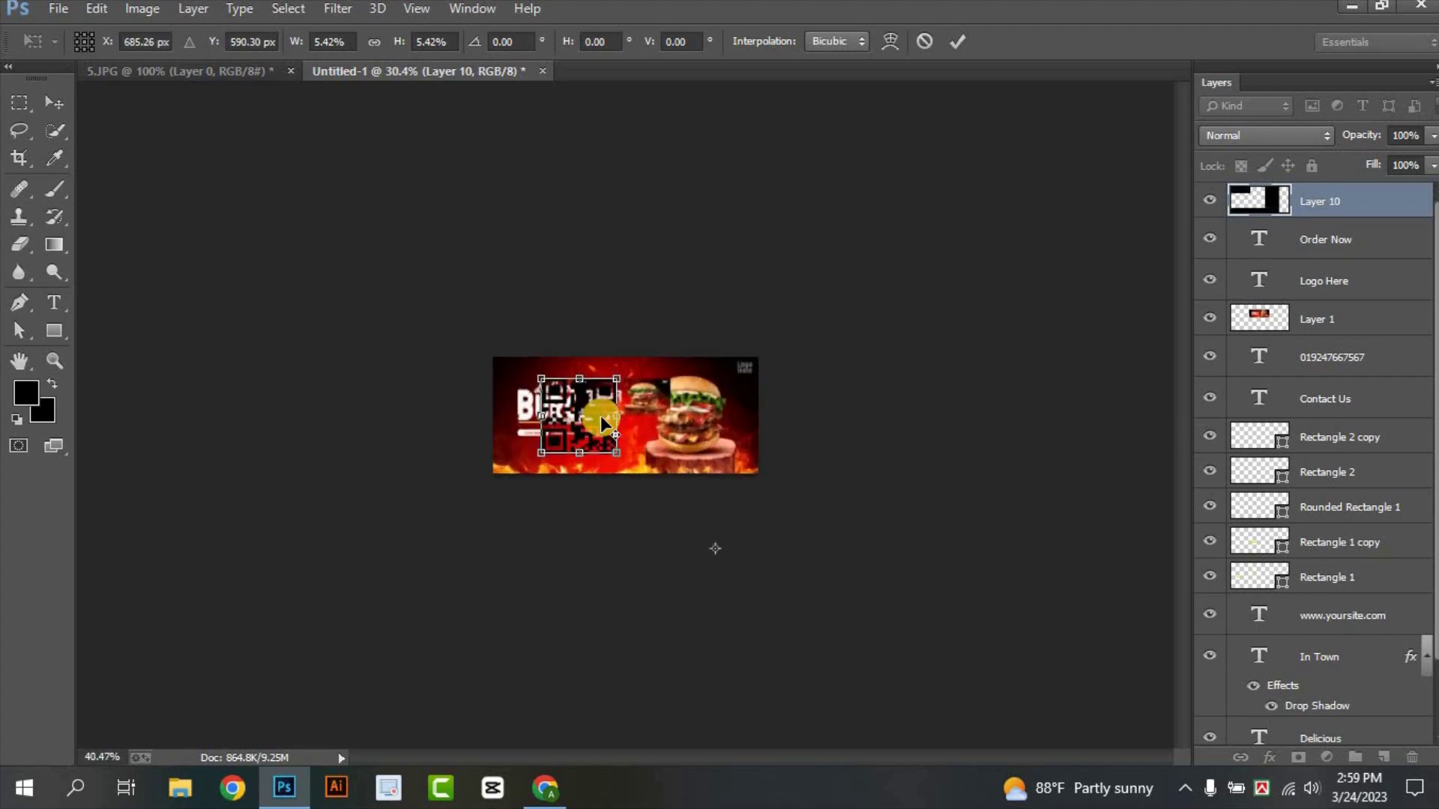
pyautogui.scroll(2, 600, 415)
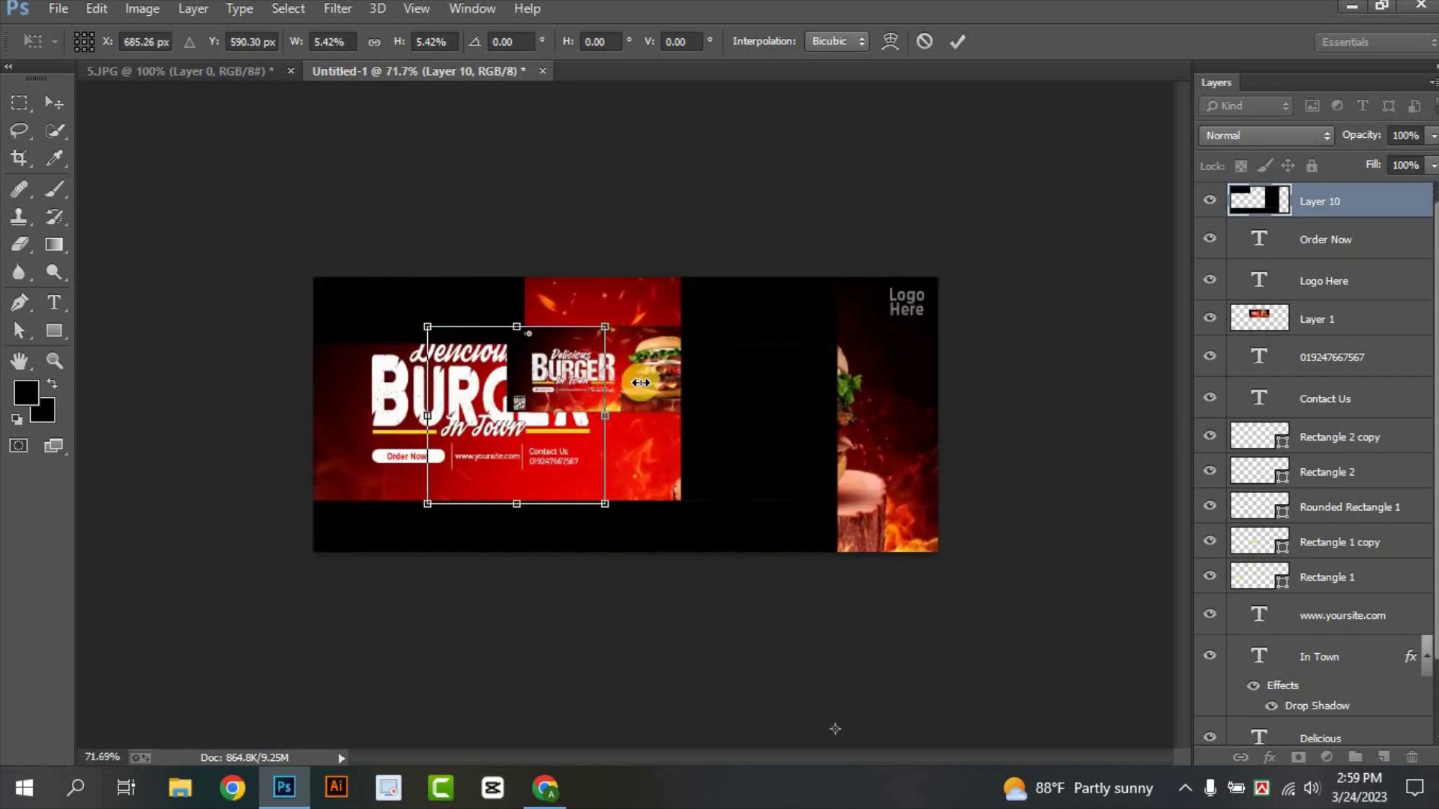
pyautogui.click(958, 30)
# - Shrink the QR code to about 23% and place it in the bottom-left corner
pyautogui.moveTo(485, 401)
pyautogui.mouseDown()
pyautogui.moveTo(368, 427)
pyautogui.moveTo(420, 459)
pyautogui.mouseUp()
pyautogui.scroll(2, 423, 466)
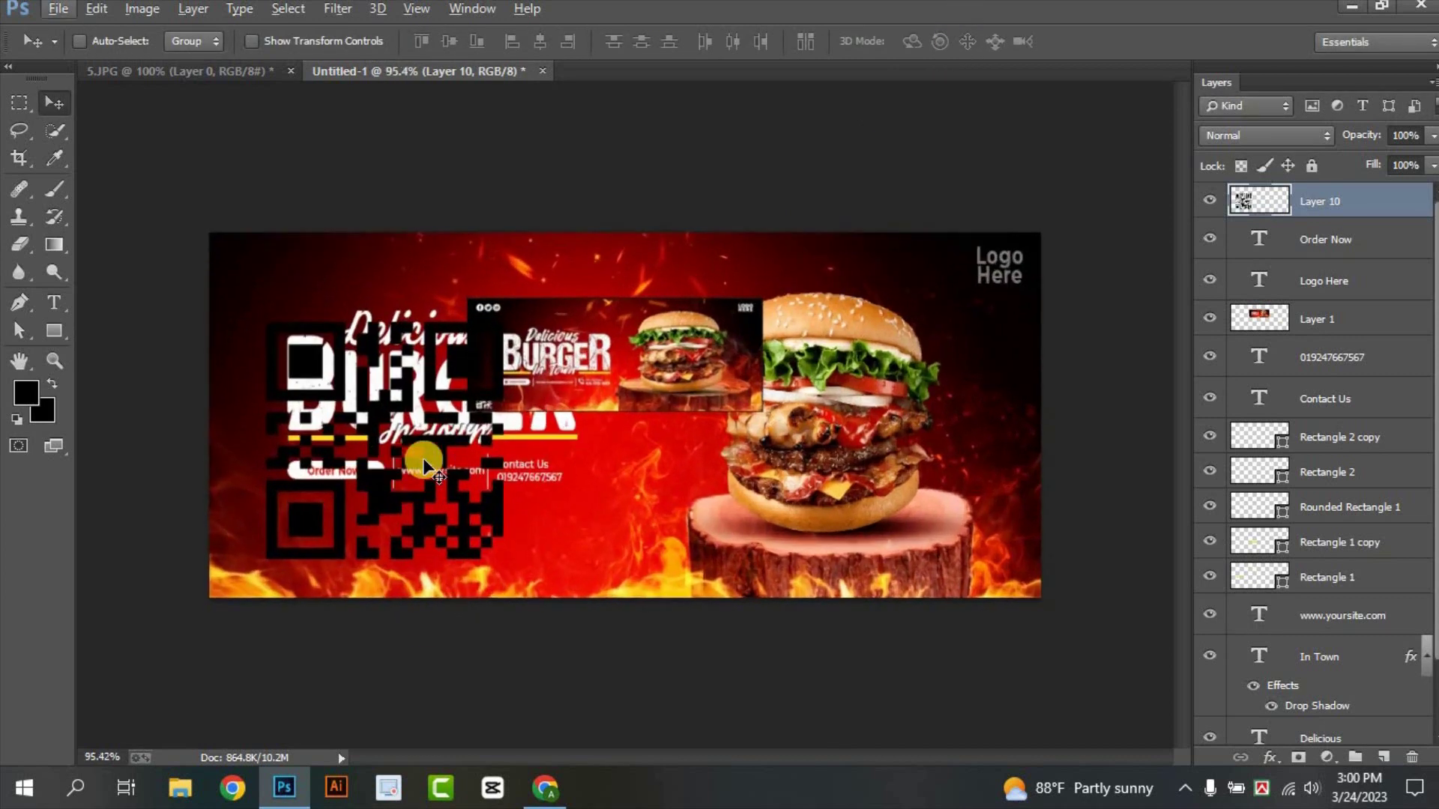
pyautogui.hotkey('ctrl', 't')
pyautogui.moveTo(510, 319)
pyautogui.mouseDown()
pyautogui.moveTo(362, 558)
pyautogui.moveTo(312, 549)
pyautogui.moveTo(269, 575)
pyautogui.mouseUp()
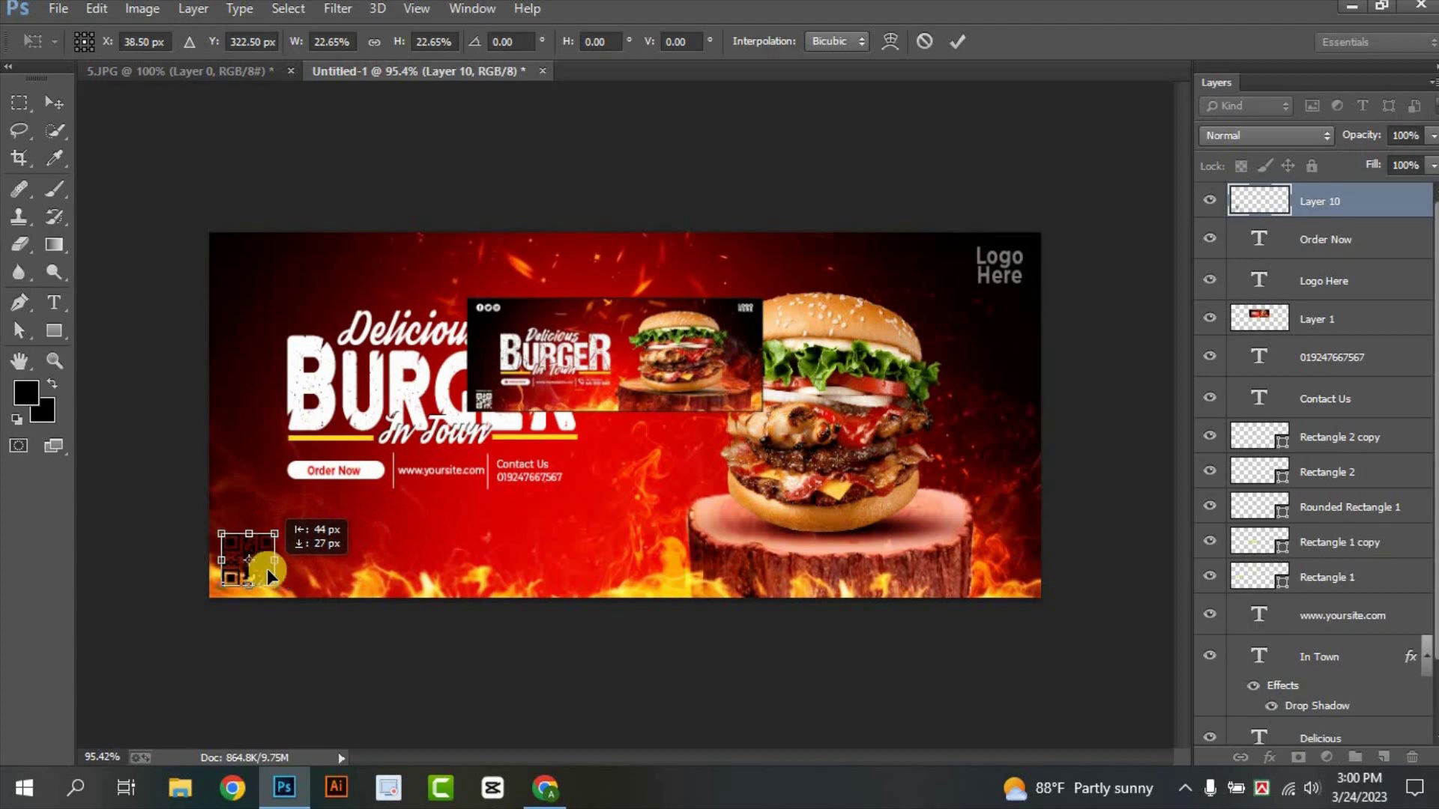
pyautogui.click(958, 41)
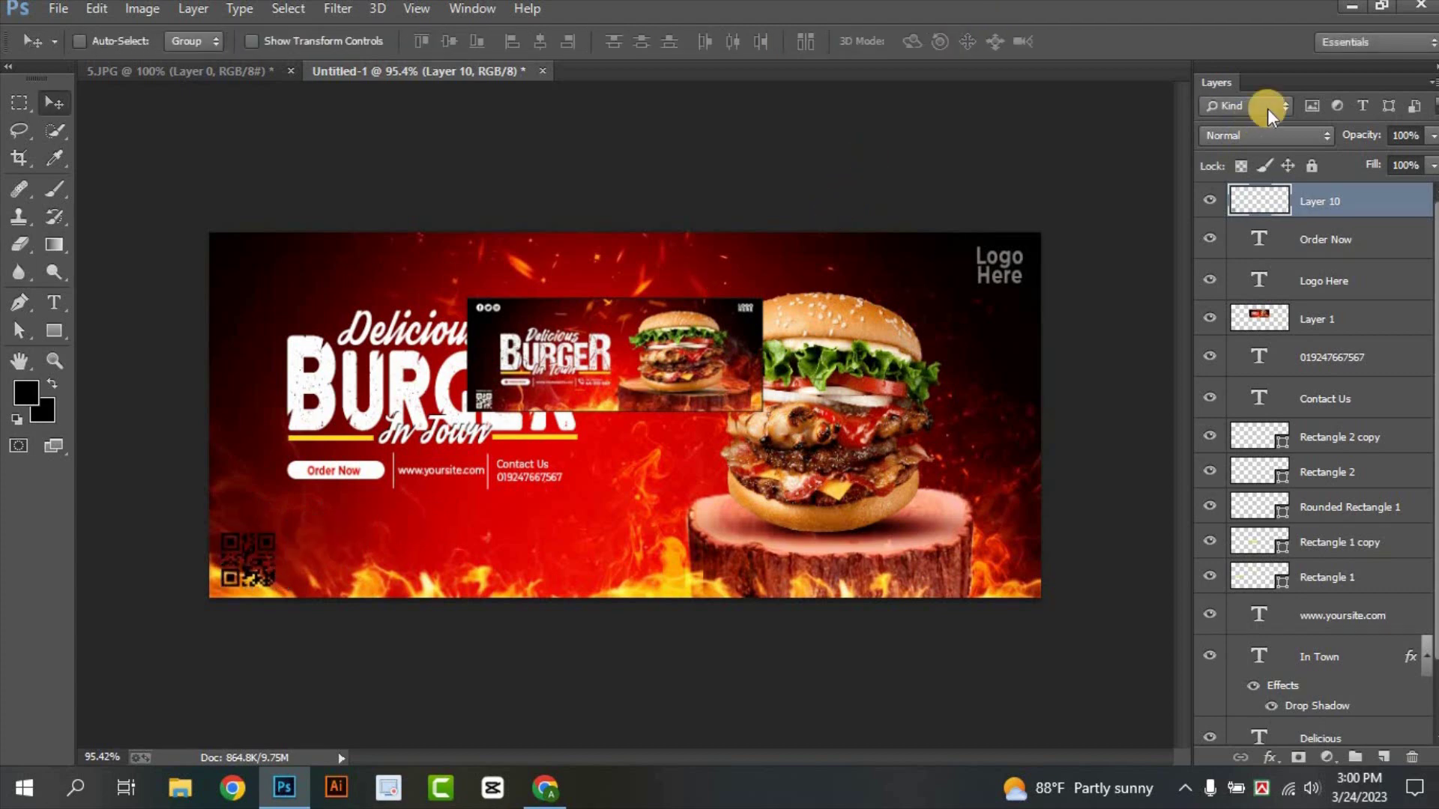
# - Give the QR code layer a white #ffffff Color Overlay
pyautogui.rightClick(1362, 202)
pyautogui.click(1023, 117)
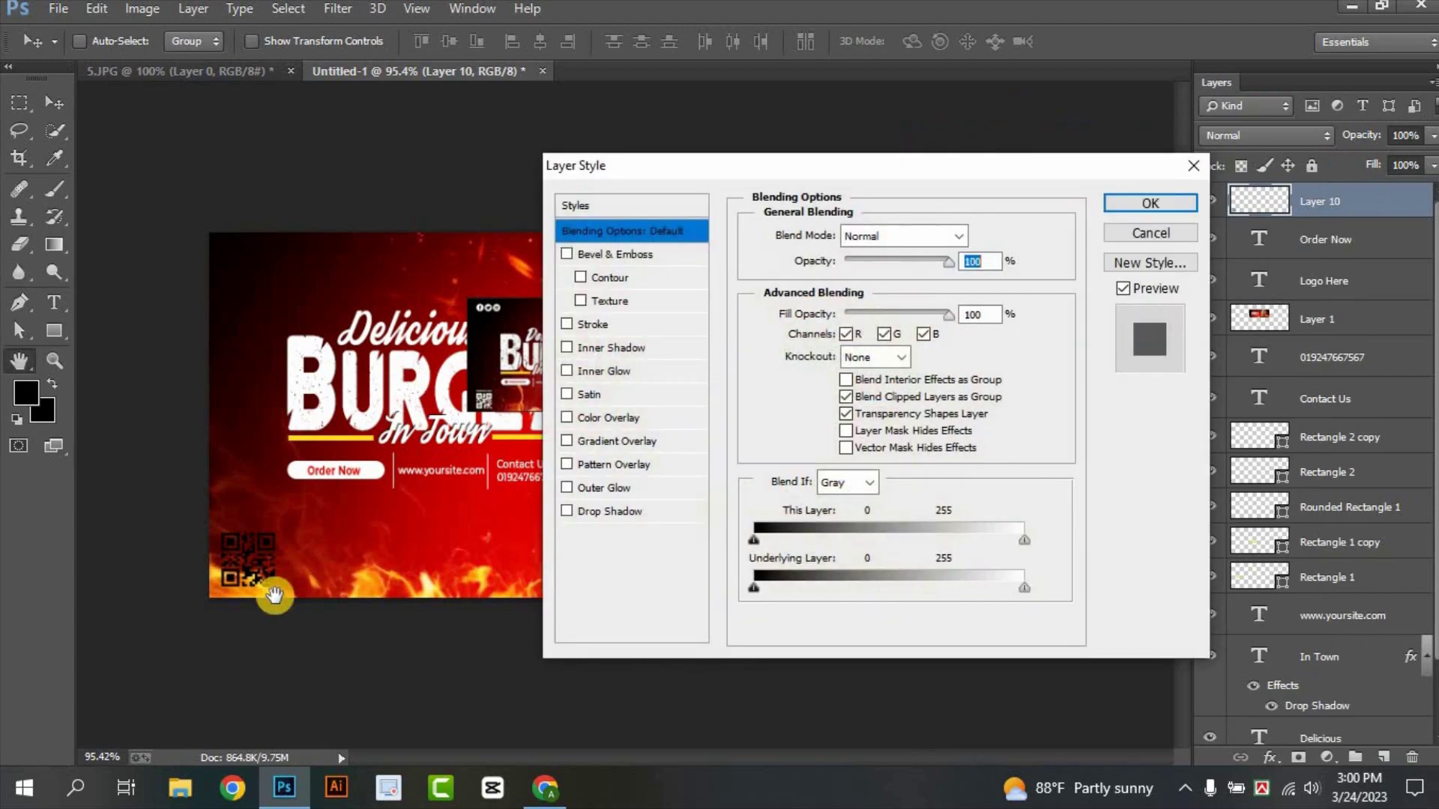
pyautogui.click(598, 417)
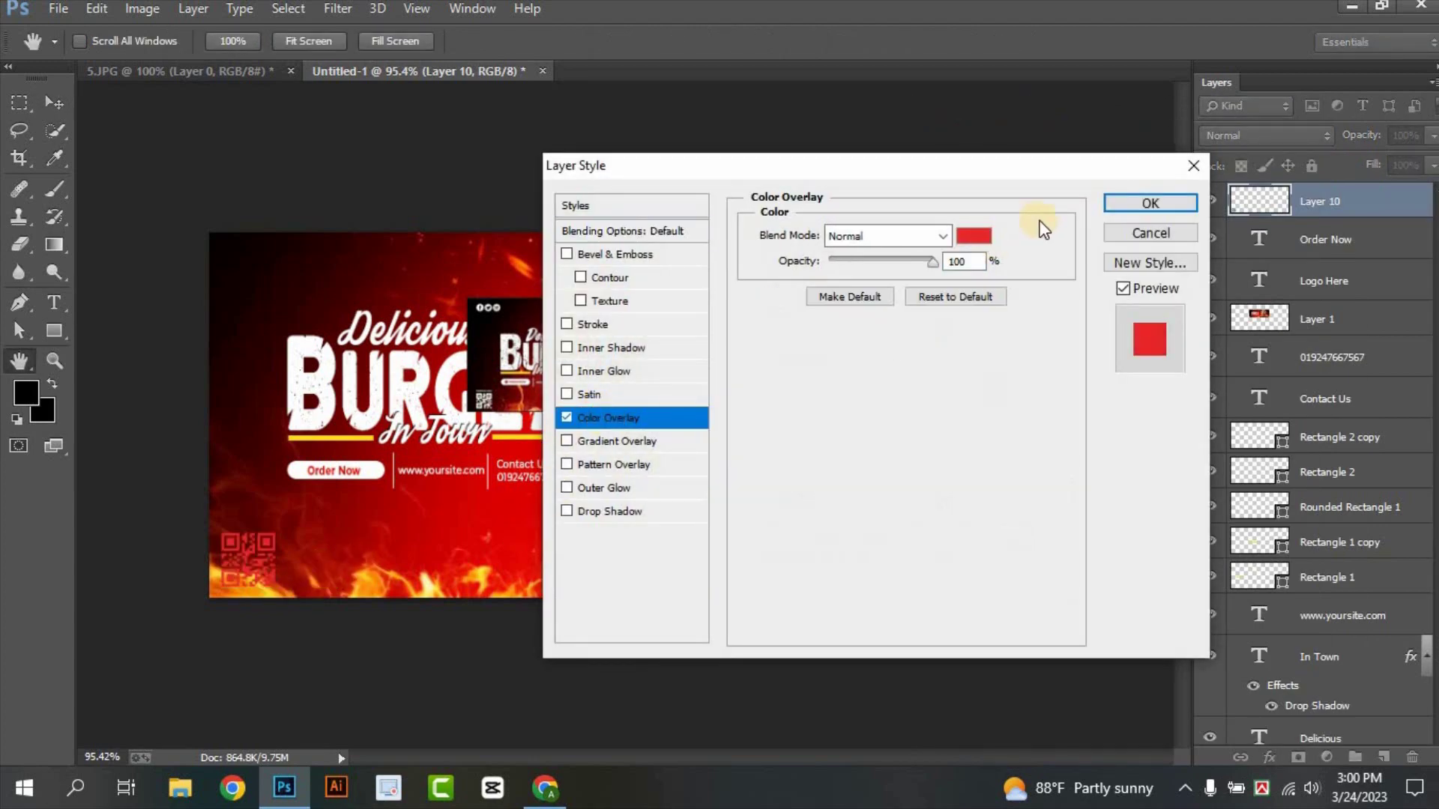
pyautogui.click(977, 239)
pyautogui.click(884, 368)
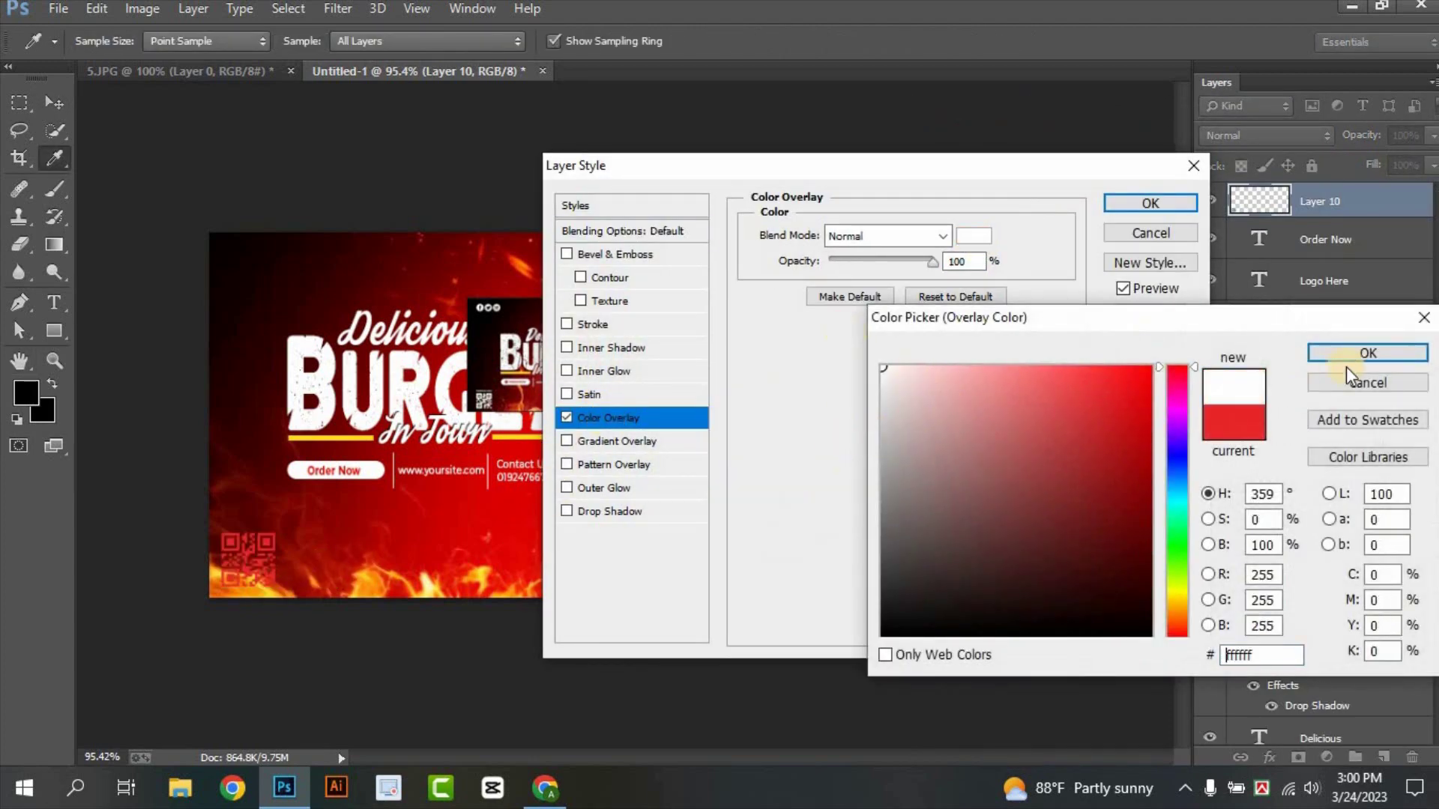
pyautogui.click(1378, 356)
pyautogui.click(1162, 205)
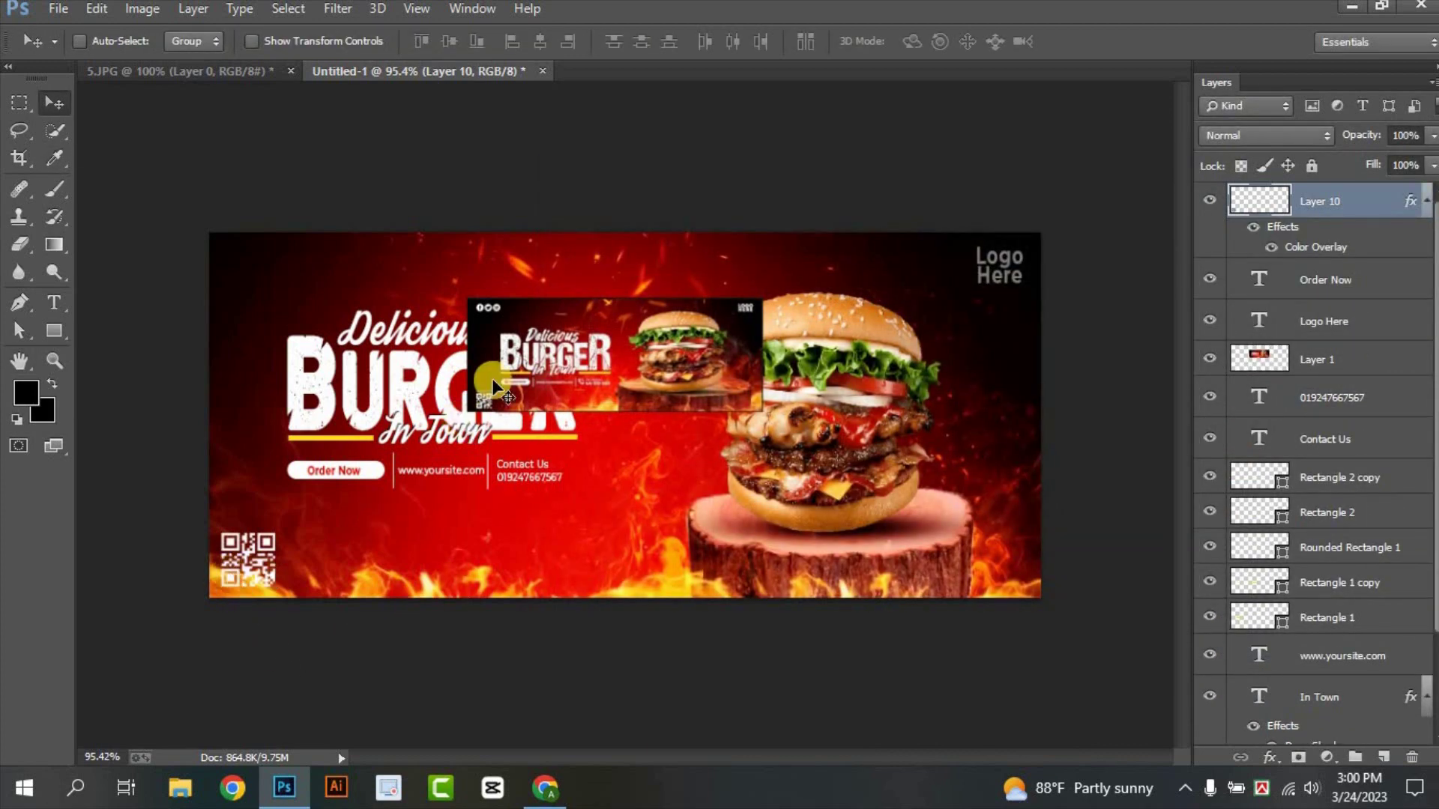
# - Return to the Chrome 'qr code png' image results
pyautogui.scroll(3, 300, 252)
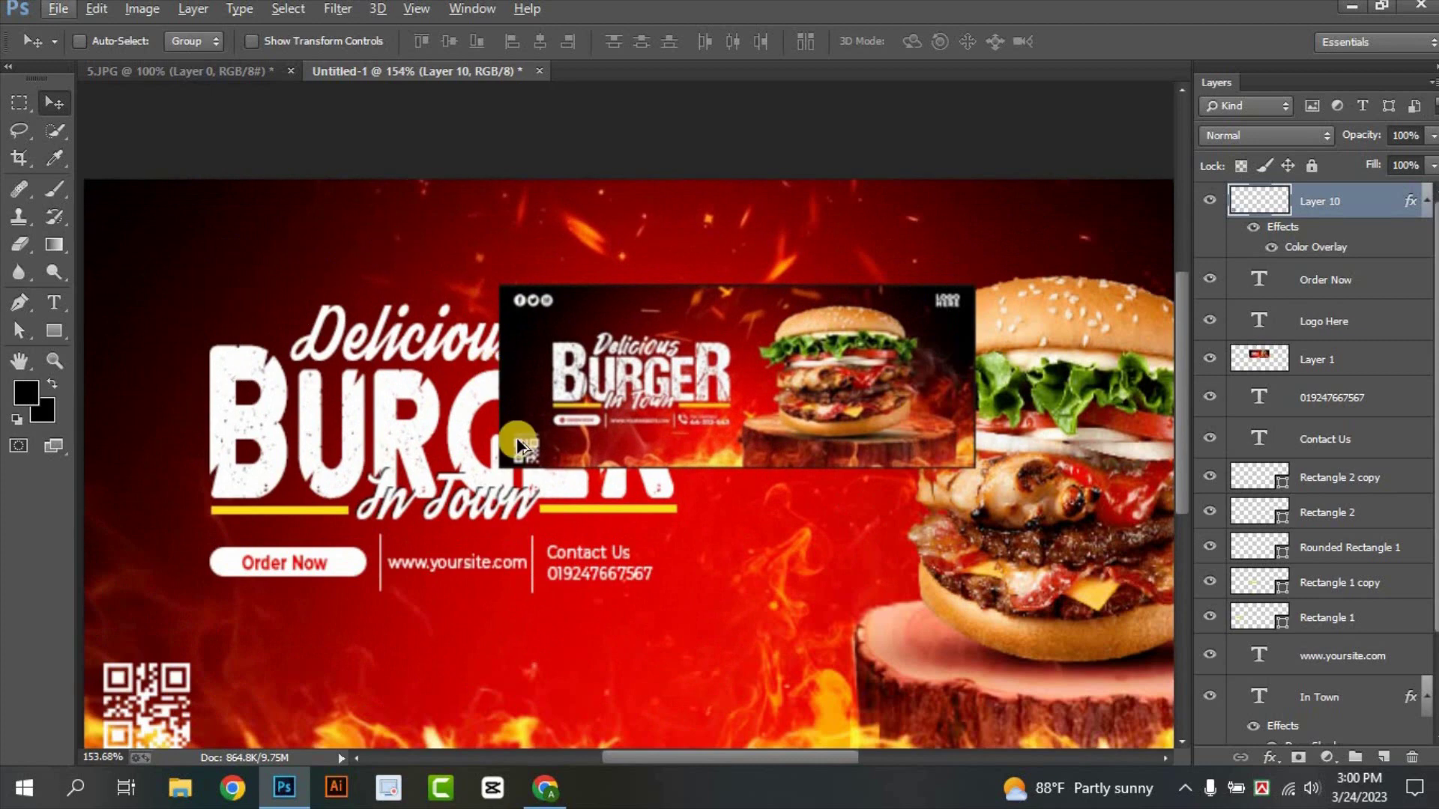
pyautogui.scroll(-1, 556, 505)
pyautogui.scroll(-1, 279, 237)
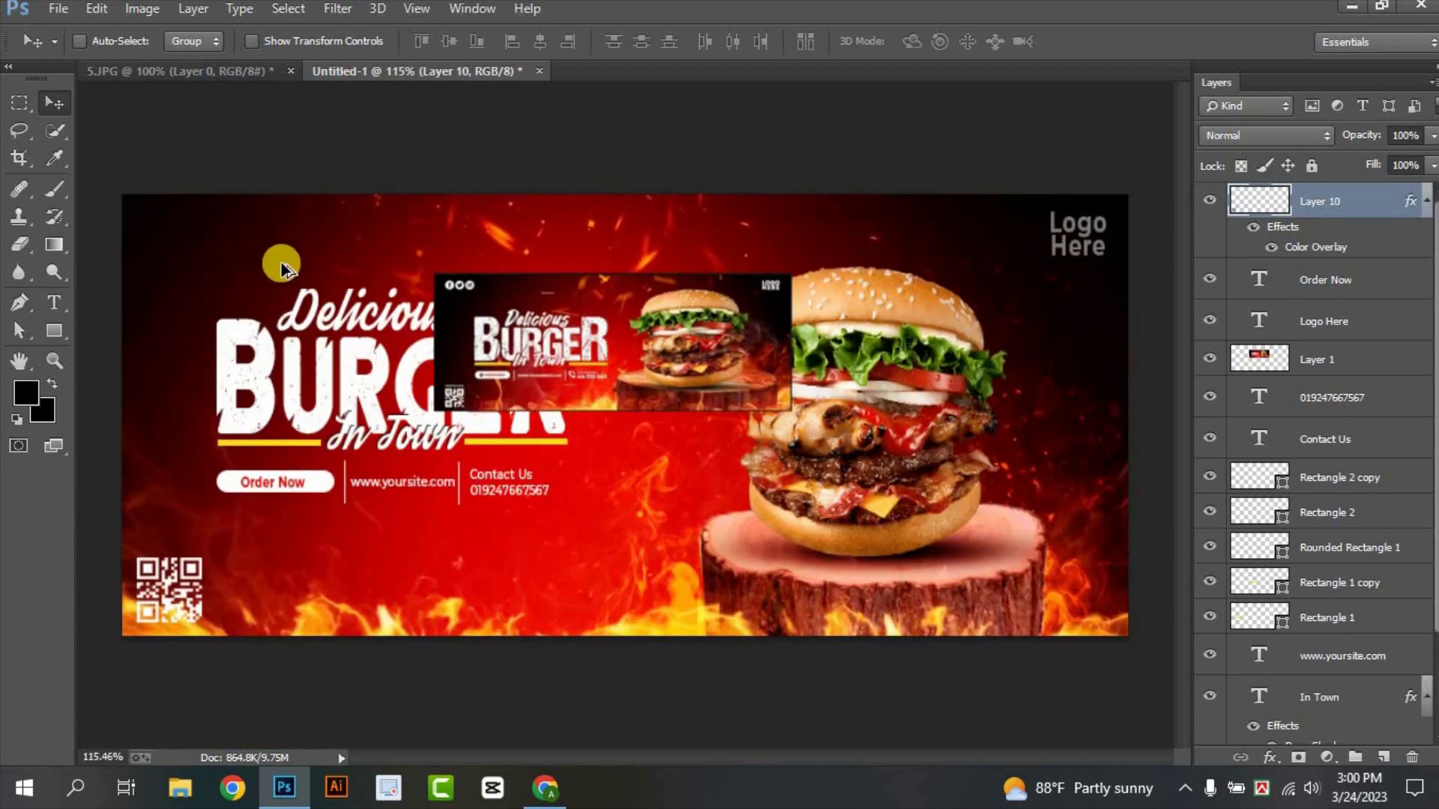
pyautogui.click(551, 783)
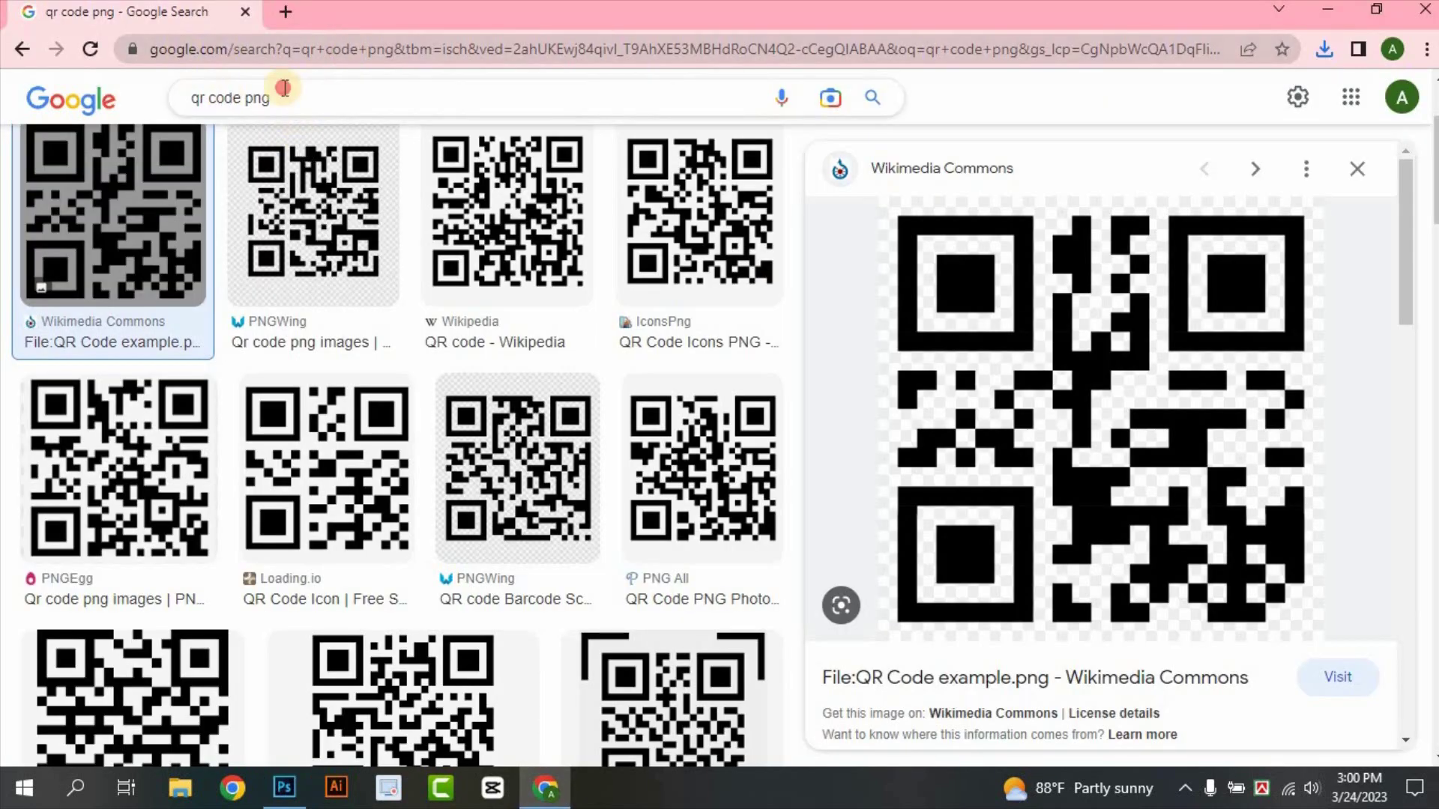
# - Google 'flaticon.com' and open the Flaticon homepage from the All results
pyautogui.click(284, 88)
pyautogui.write('flaticon.com')
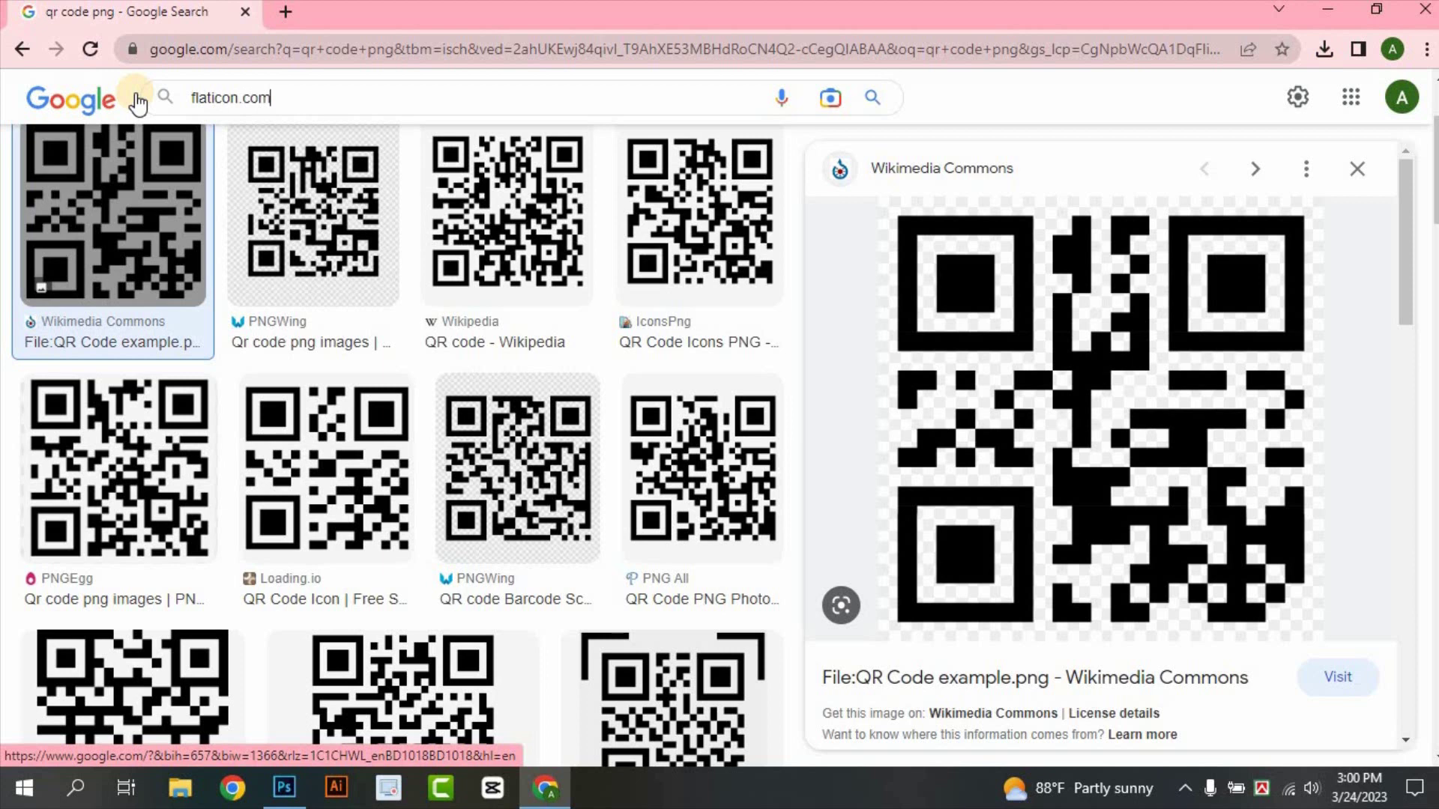
pyautogui.press('Return')
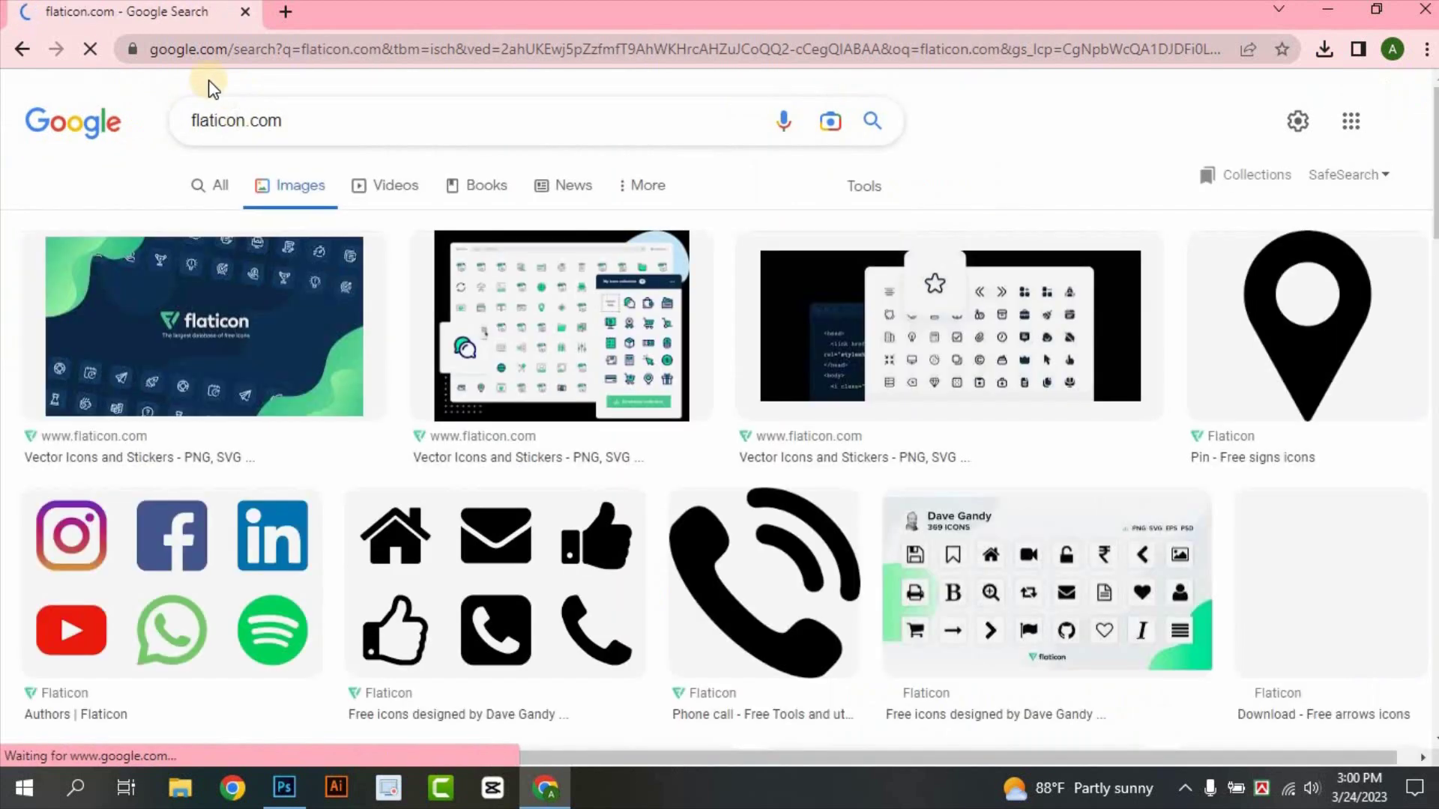
pyautogui.click(222, 184)
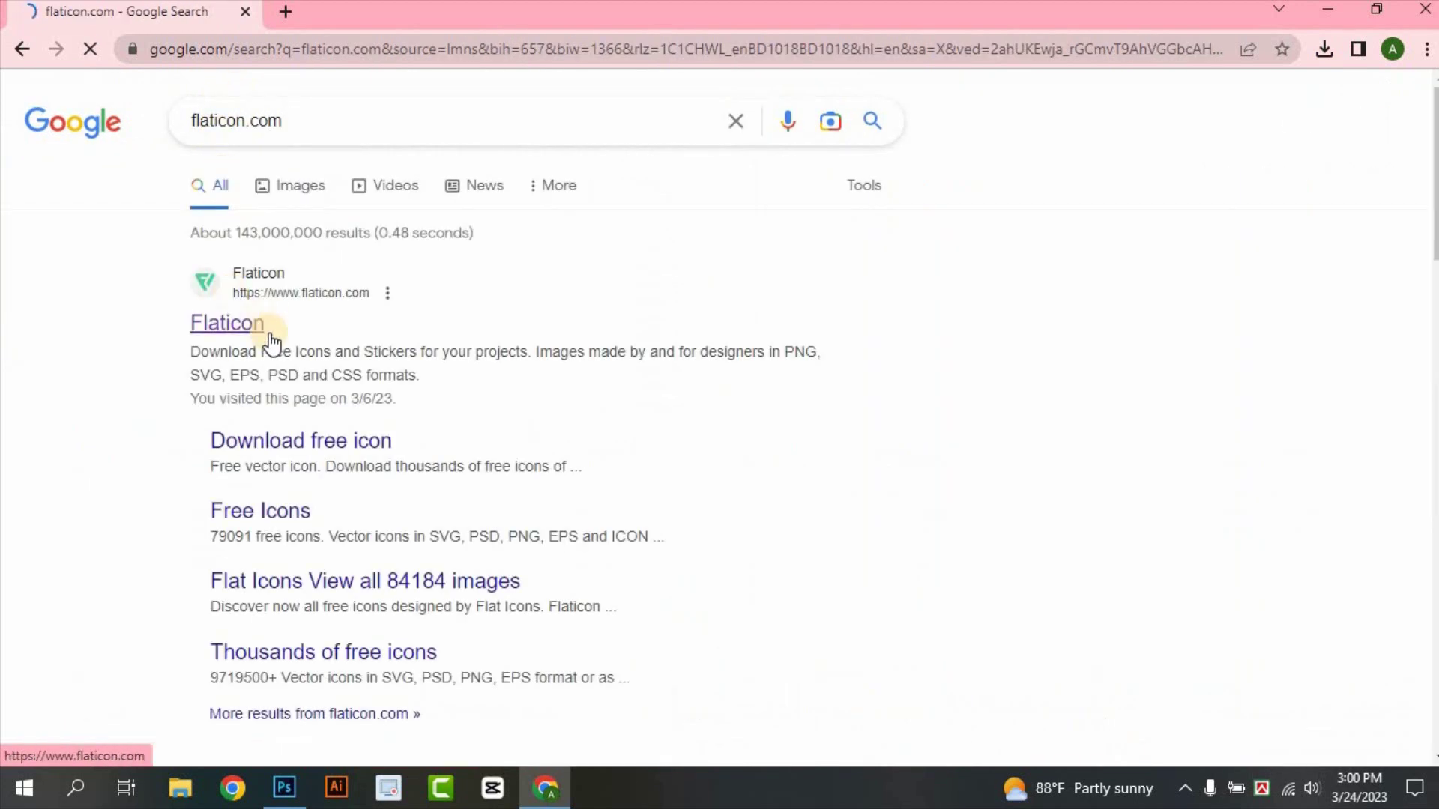
pyautogui.click(254, 325)
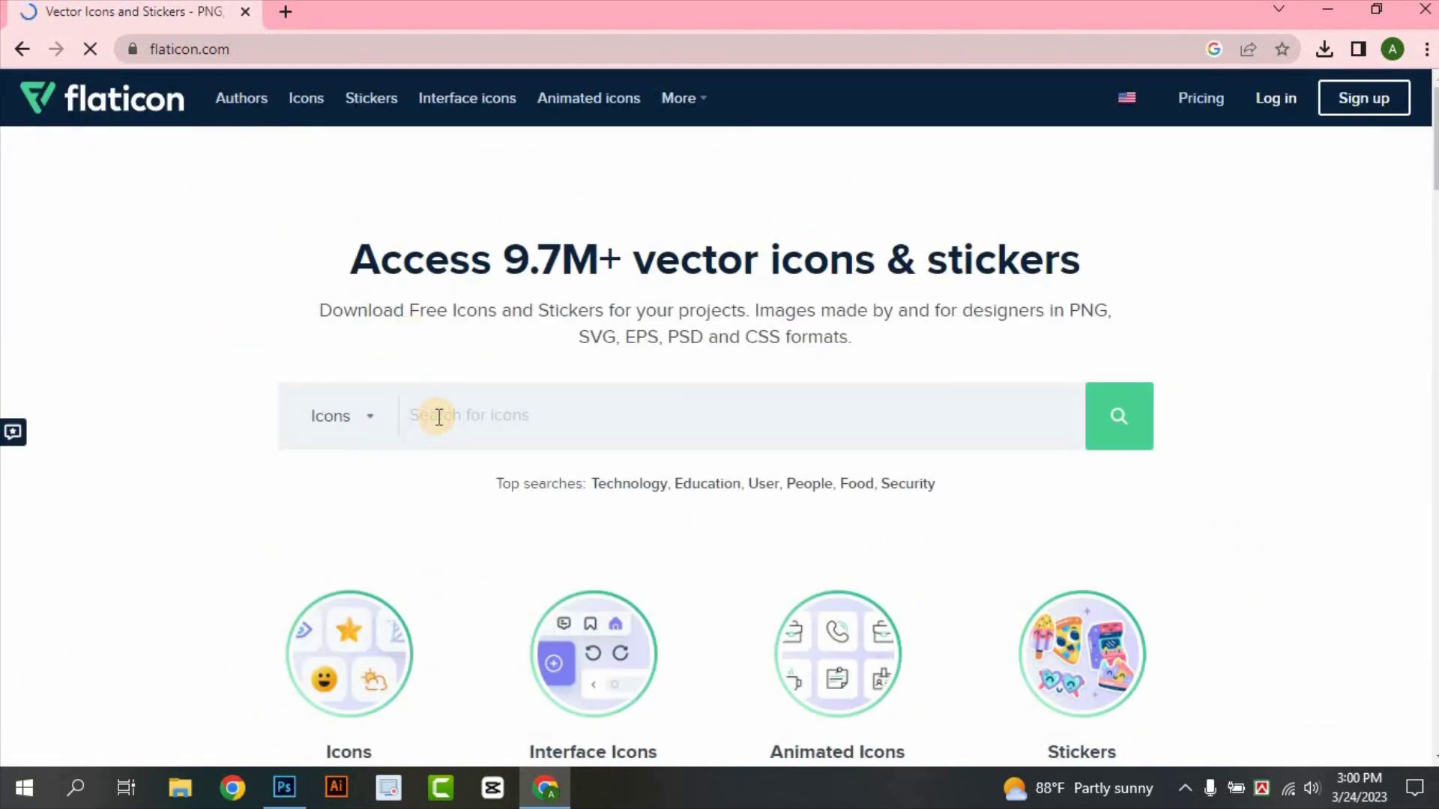
# - Search Flaticon for Facebook icons and start a PNG download of one
pyautogui.write('facebook')
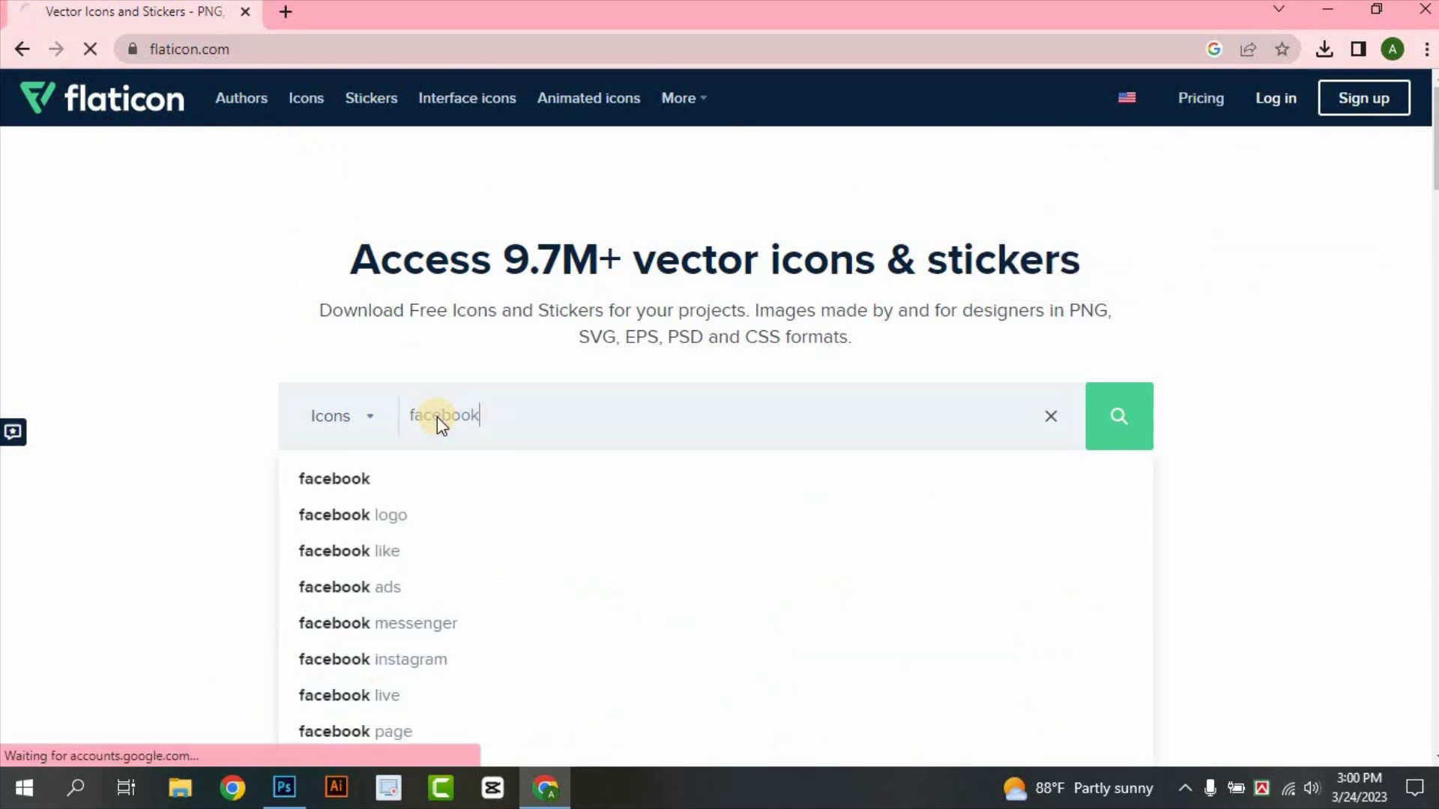
pyautogui.click(513, 466)
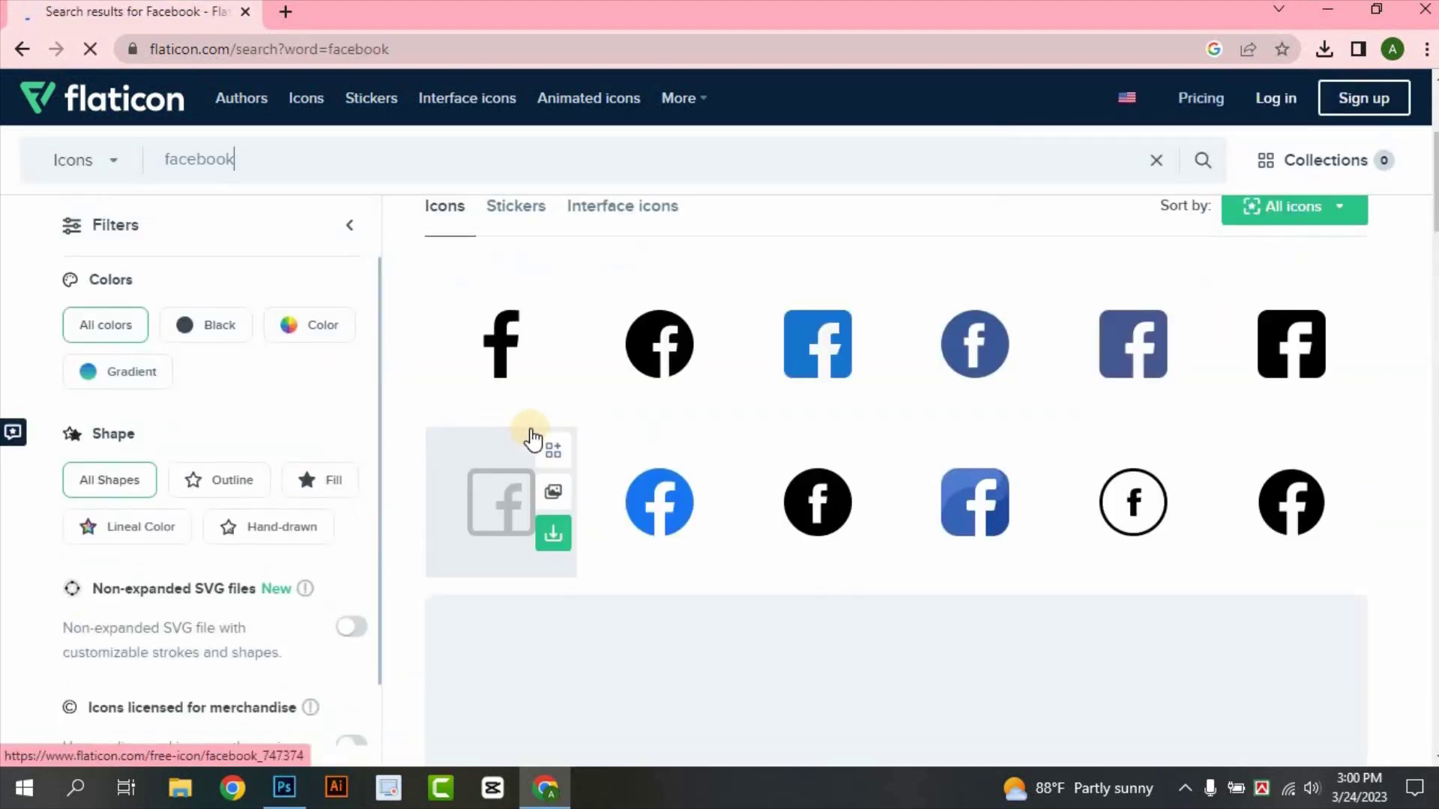
pyautogui.click(691, 401)
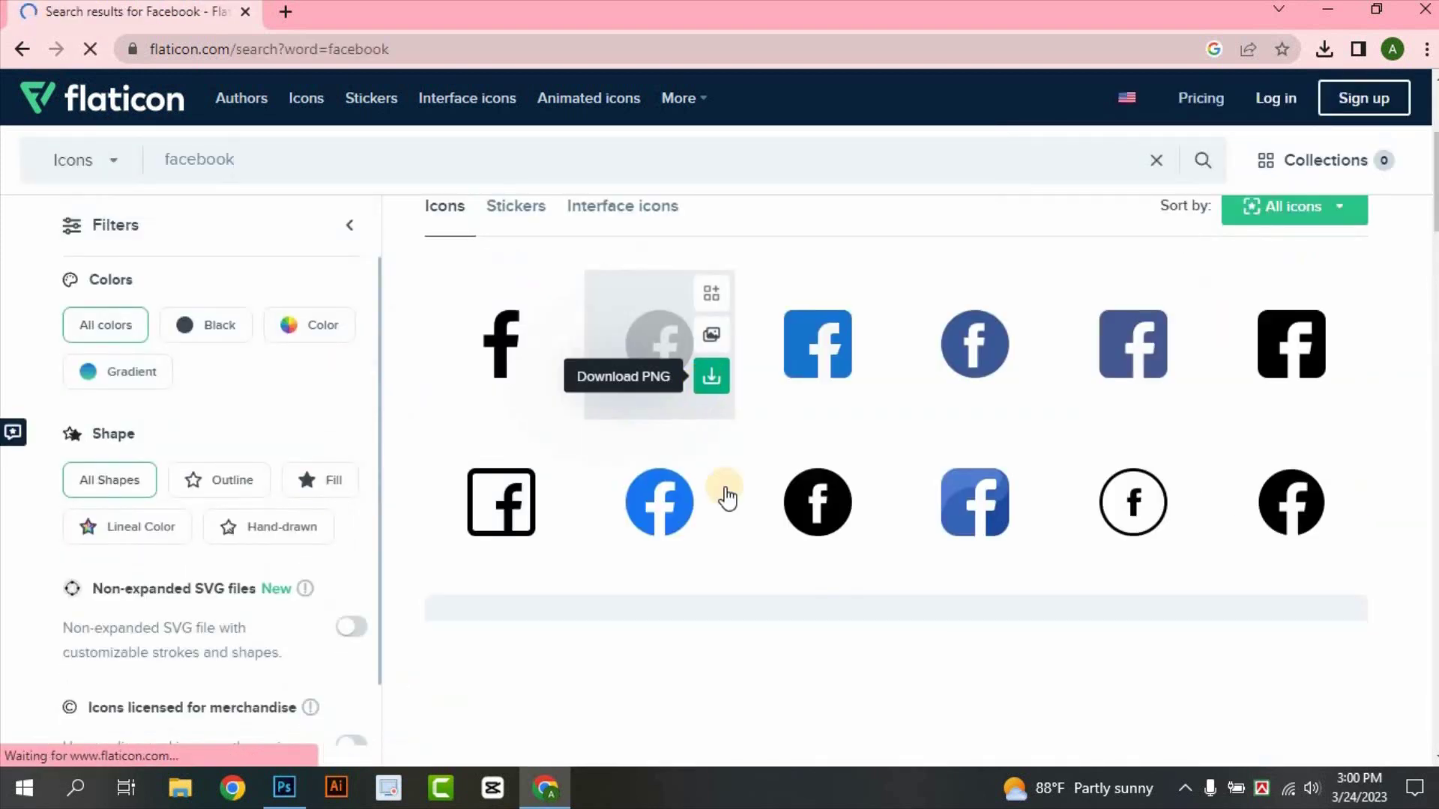
pyautogui.click(285, 787)
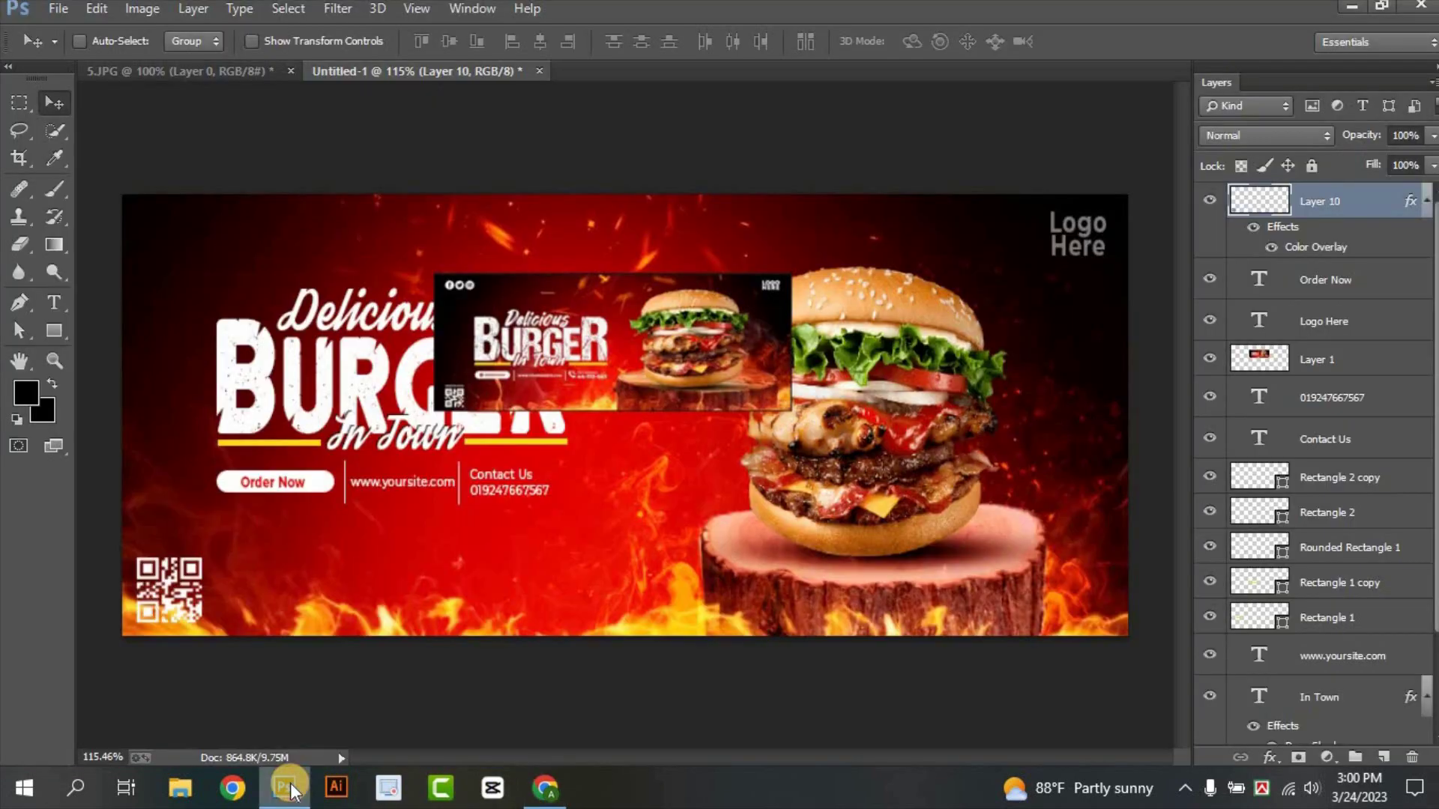
pyautogui.click(287, 786)
pyautogui.moveTo(973, 502)
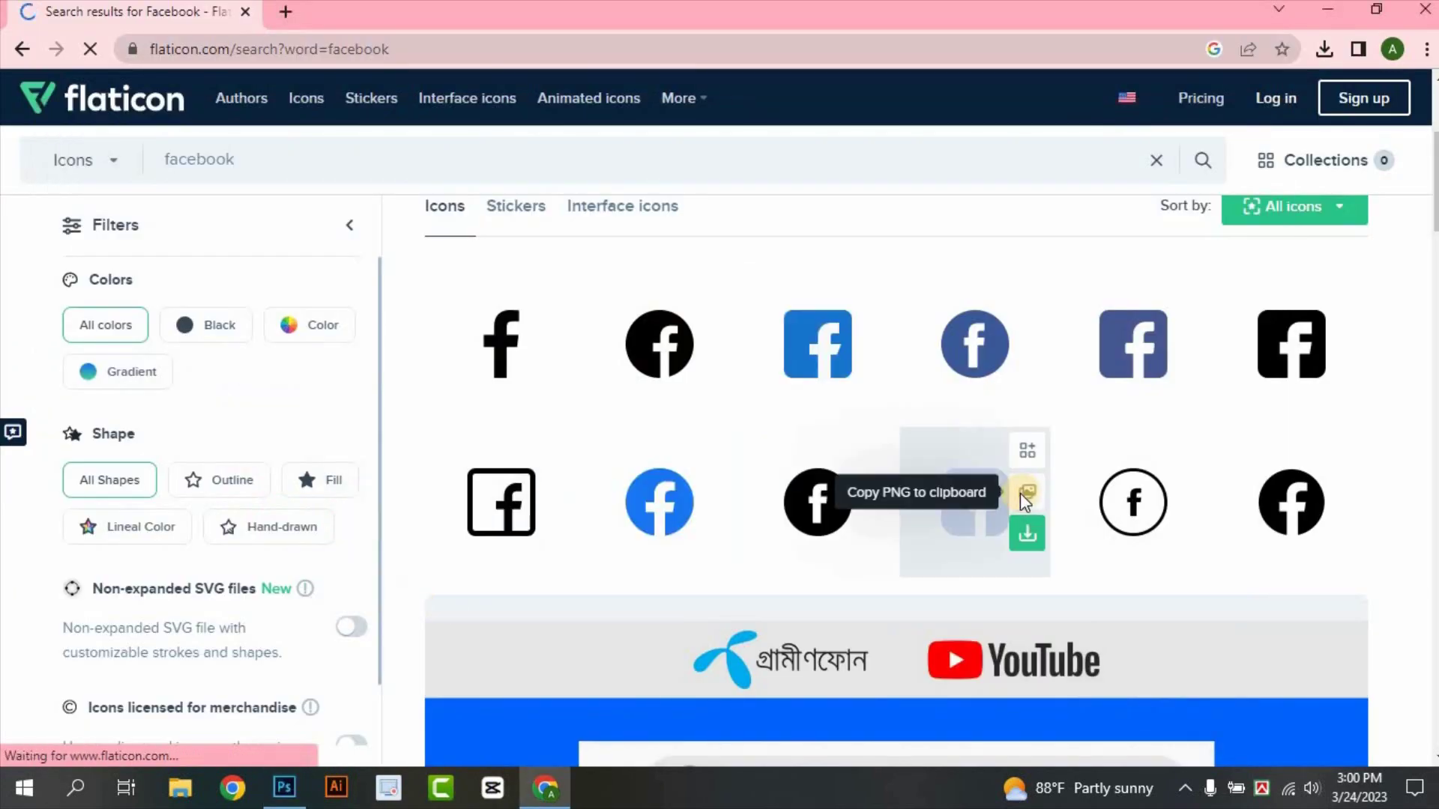
# - Free-download the solid black circular Facebook icon as facebook.png and dismiss the attribution popup
pyautogui.scroll(-5, 750, 450)
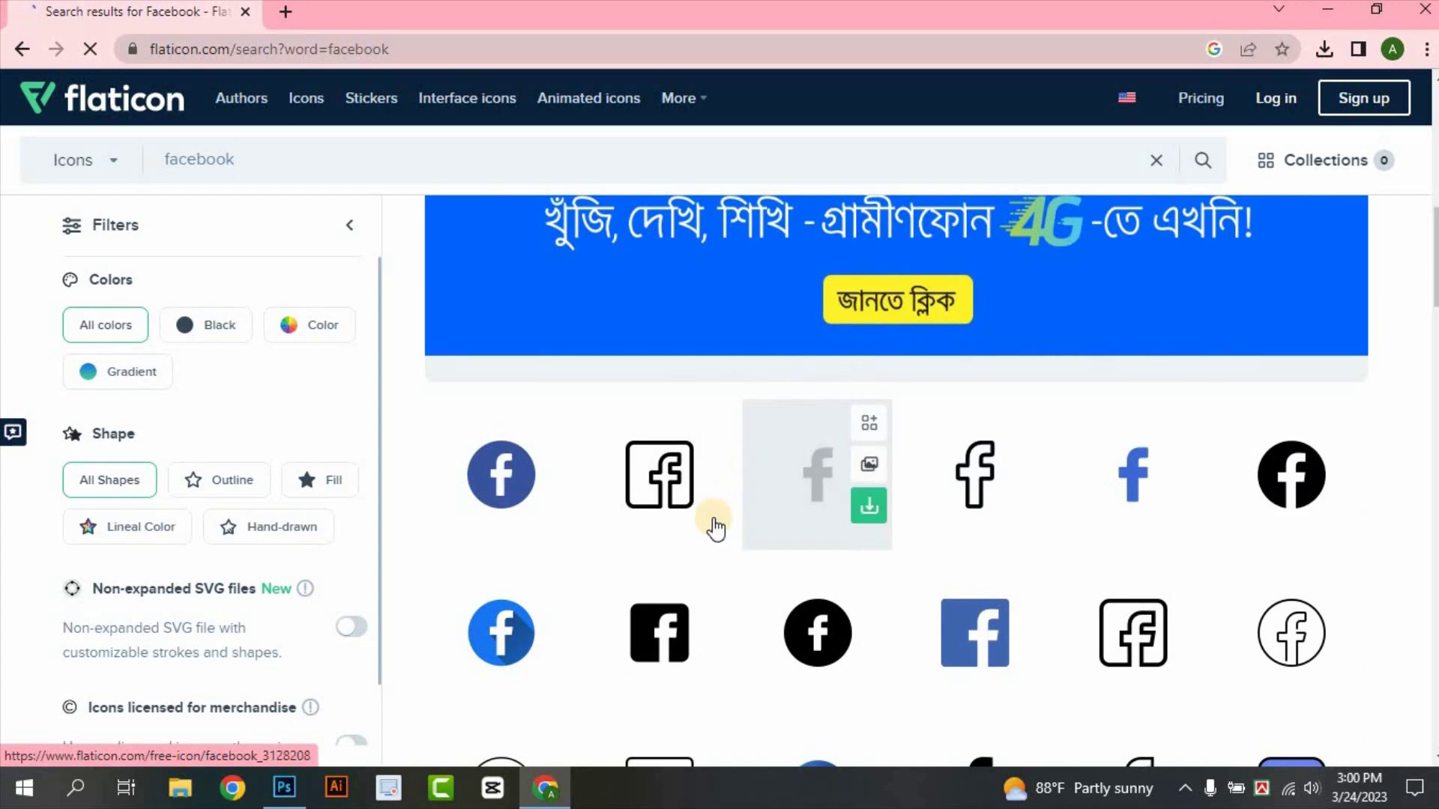
pyautogui.scroll(-1, 715, 529)
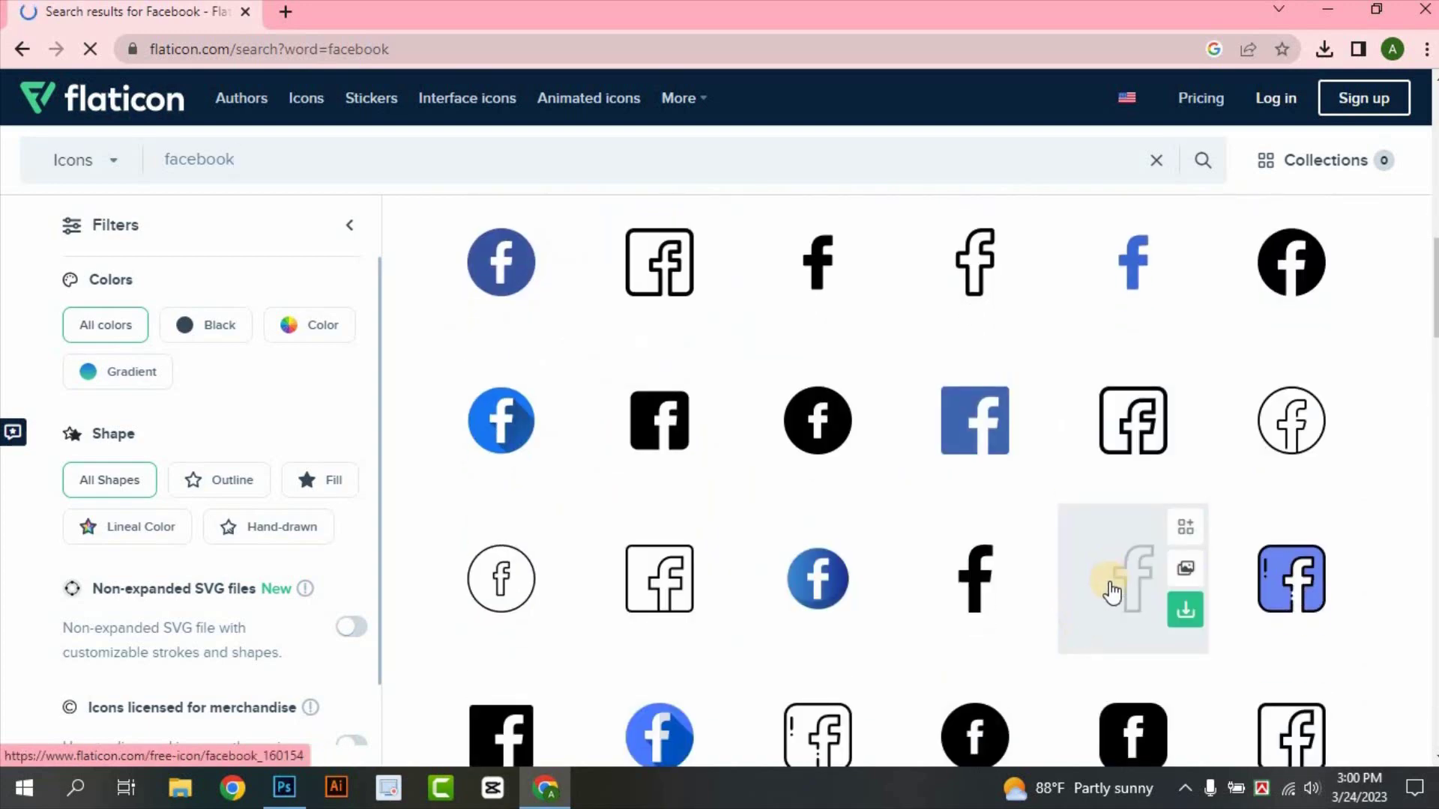
pyautogui.scroll(-1, 1108, 577)
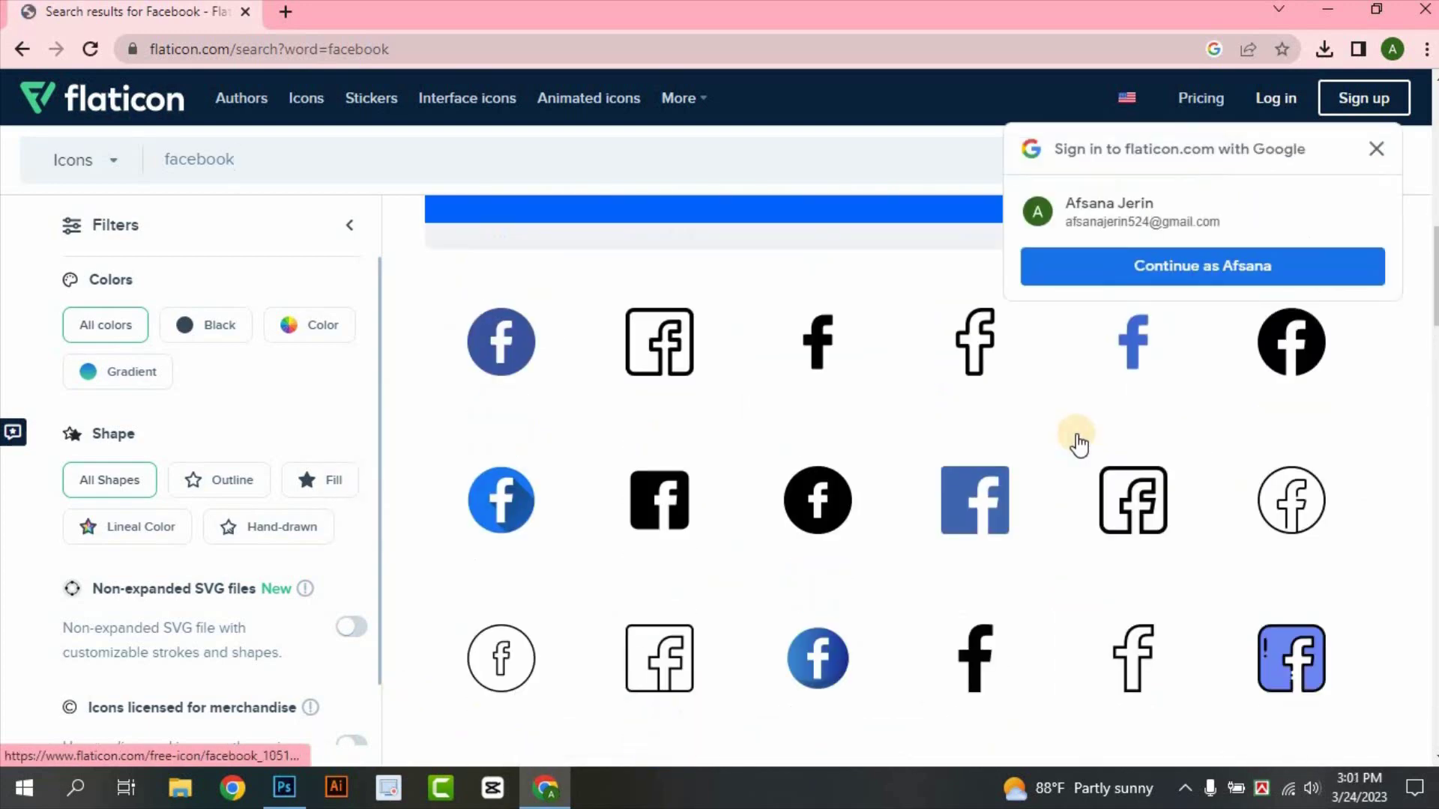
pyautogui.scroll(9, 749, 472)
pyautogui.scroll(-4, 726, 443)
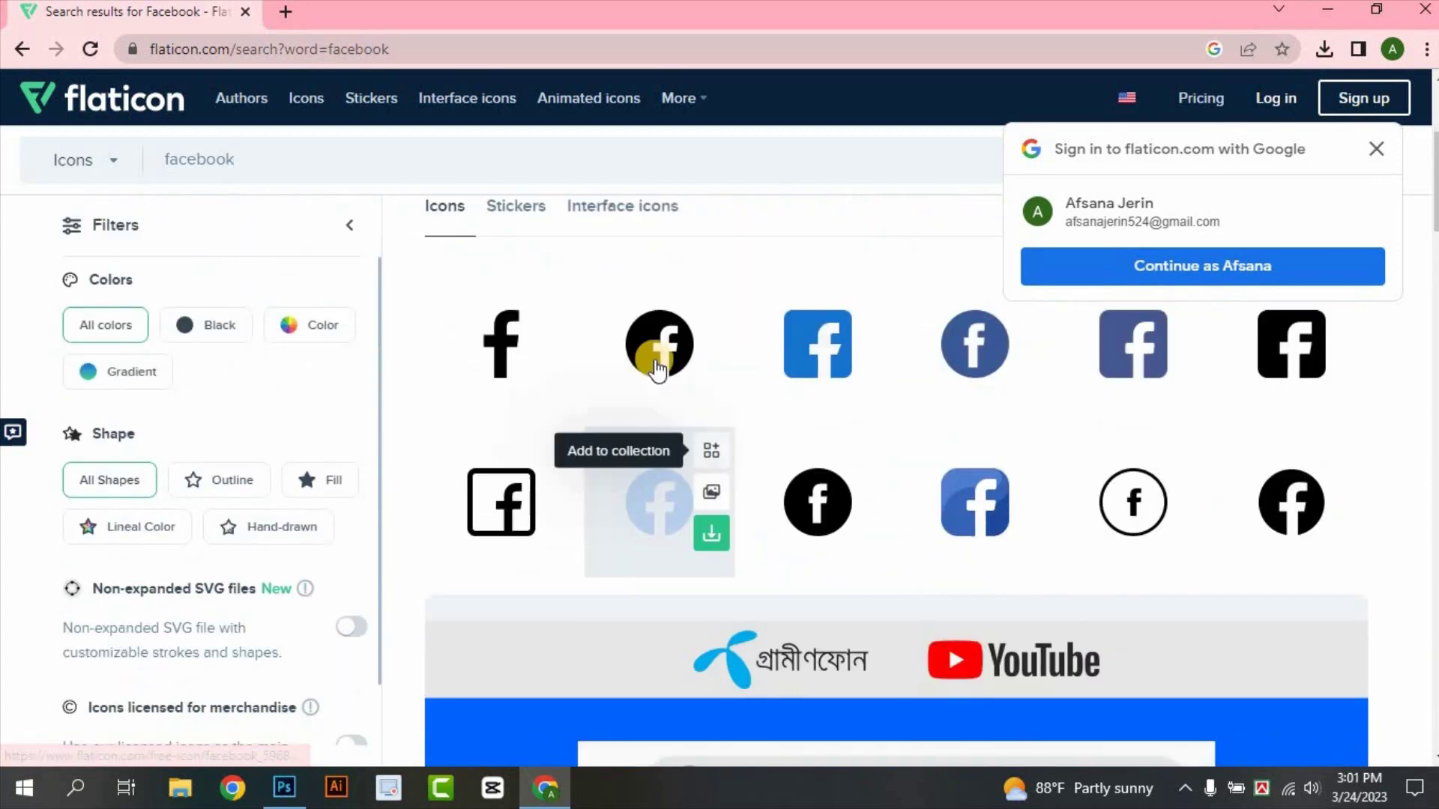
pyautogui.click(710, 380)
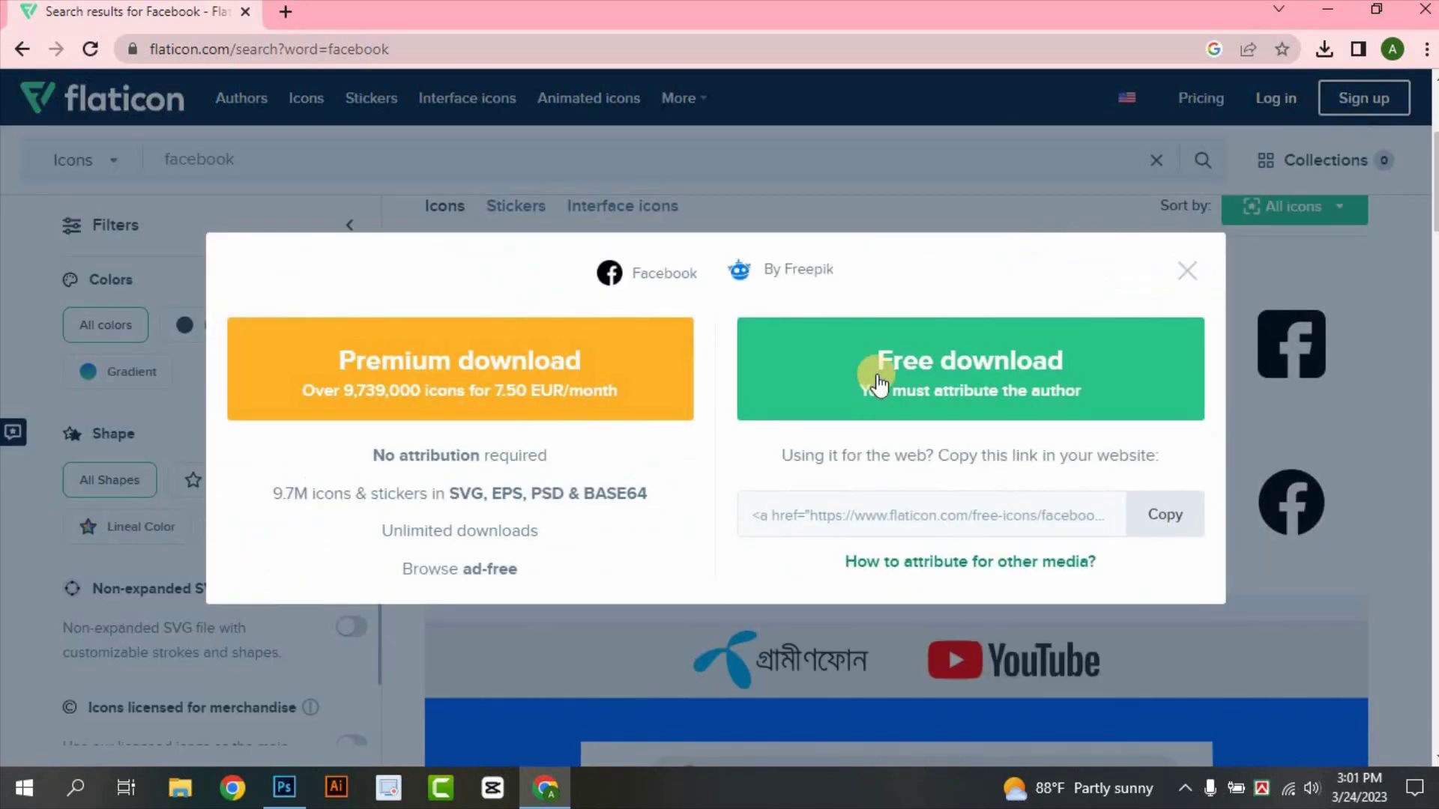
pyautogui.click(1014, 347)
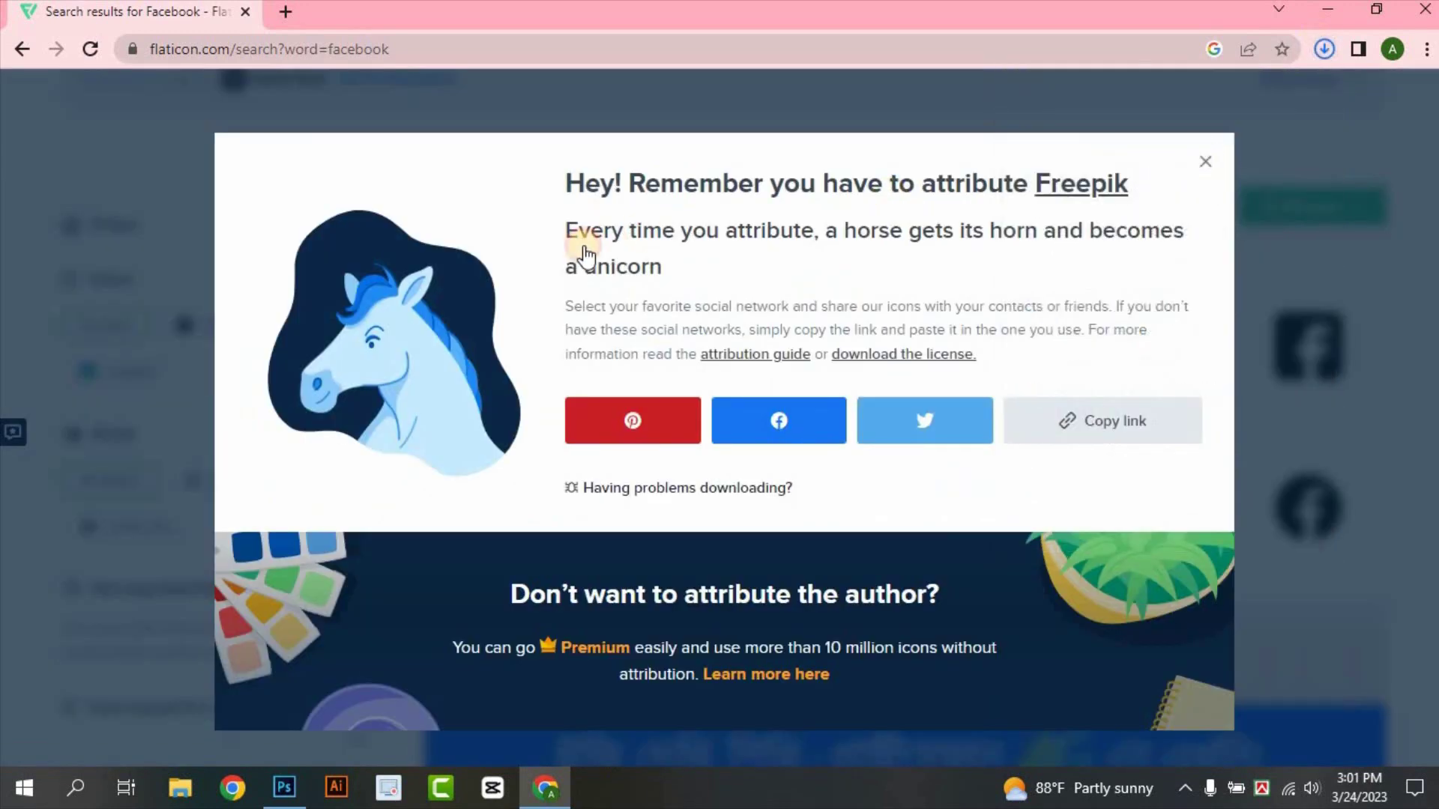
pyautogui.press('Escape')
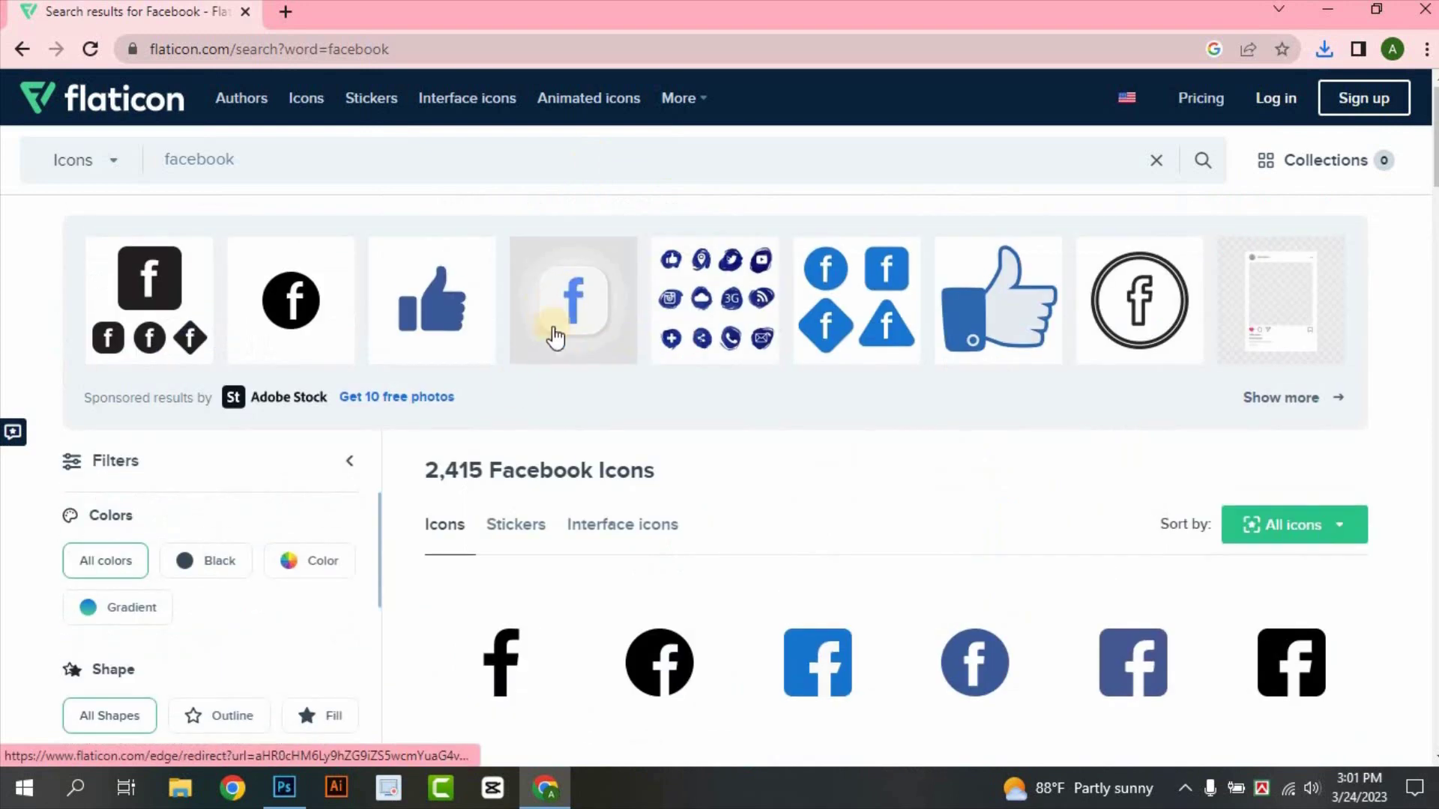
pyautogui.click(287, 789)
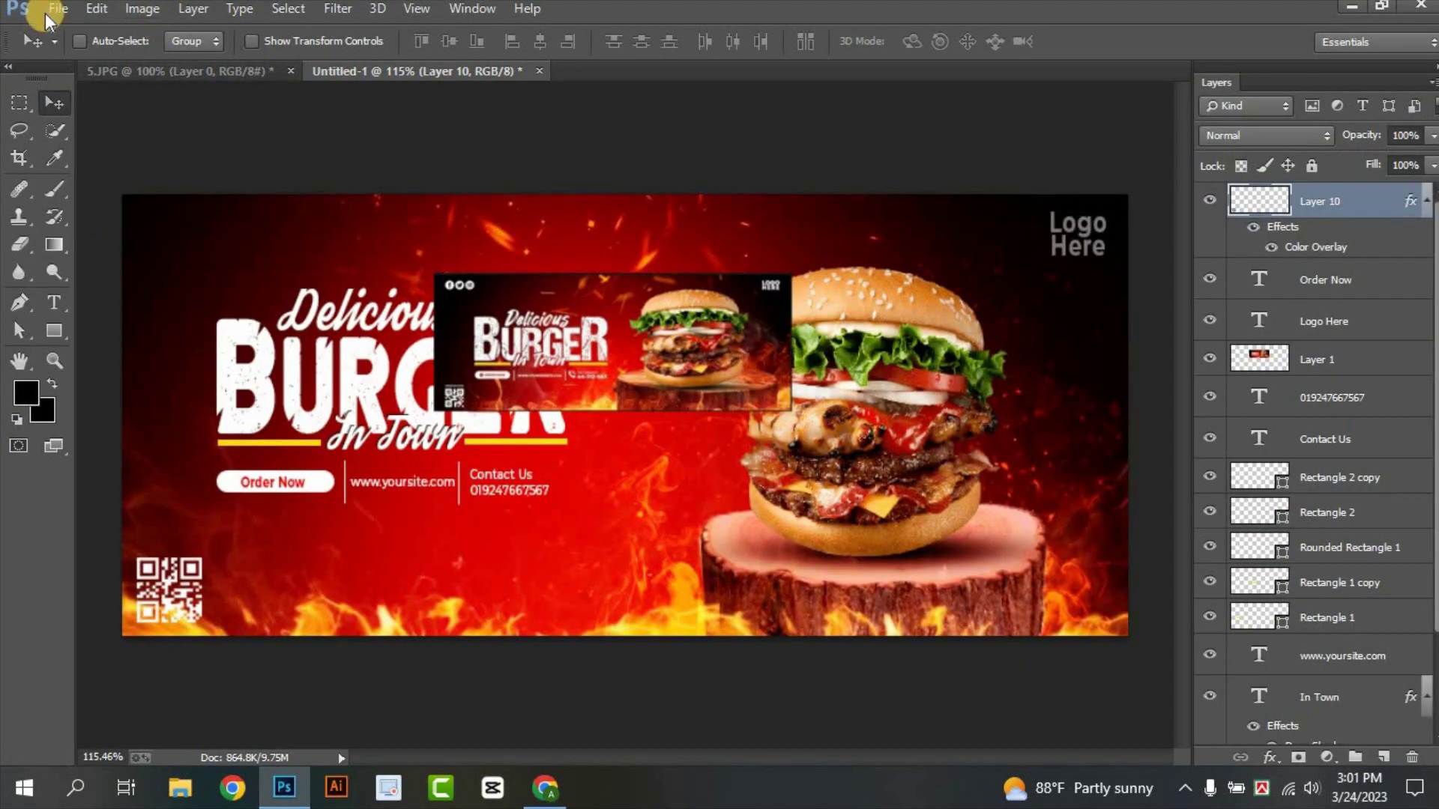
# - Open facebook.png and copy it into the Untitled-1 banner
pyautogui.click(47, 12)
pyautogui.click(75, 52)
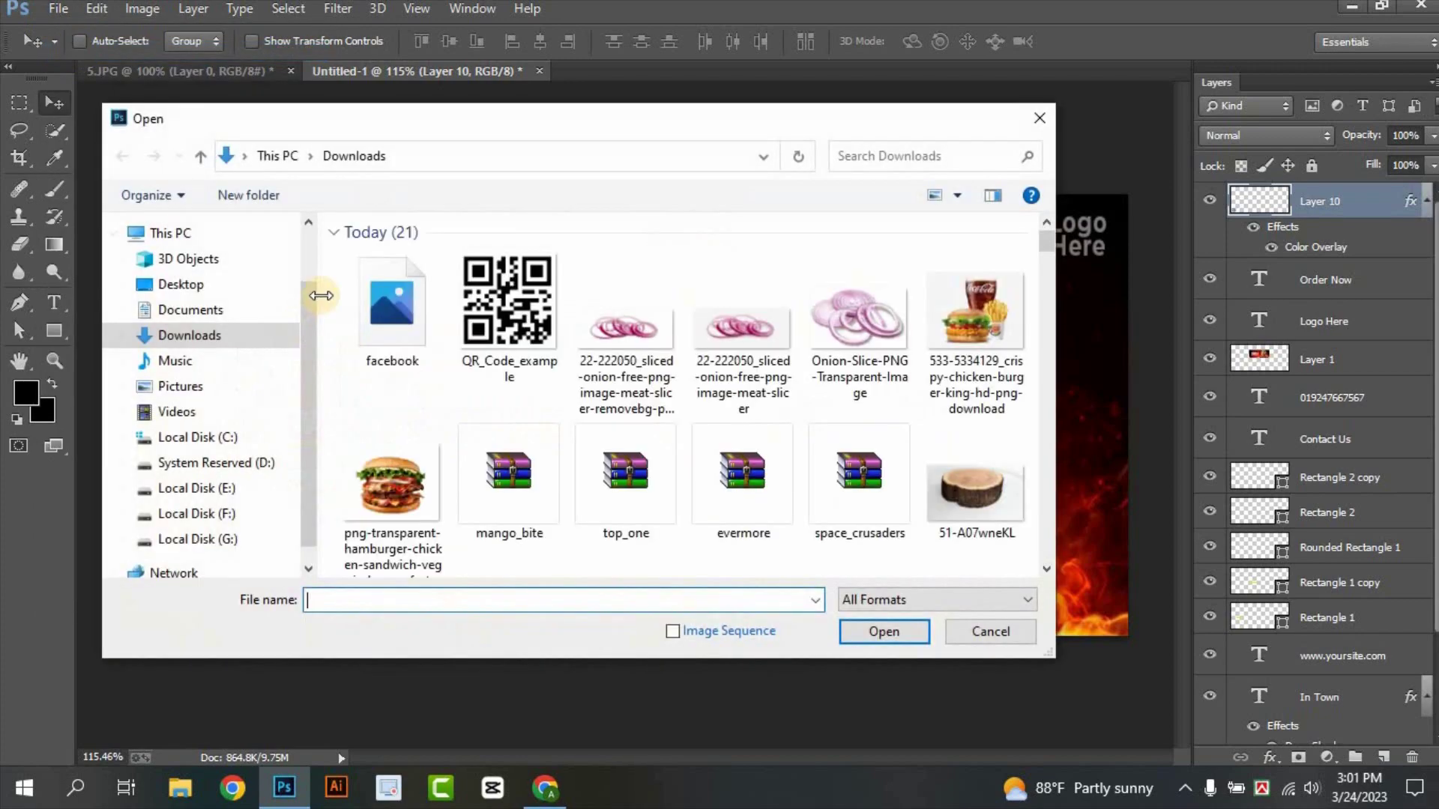
pyautogui.doubleClick(409, 306)
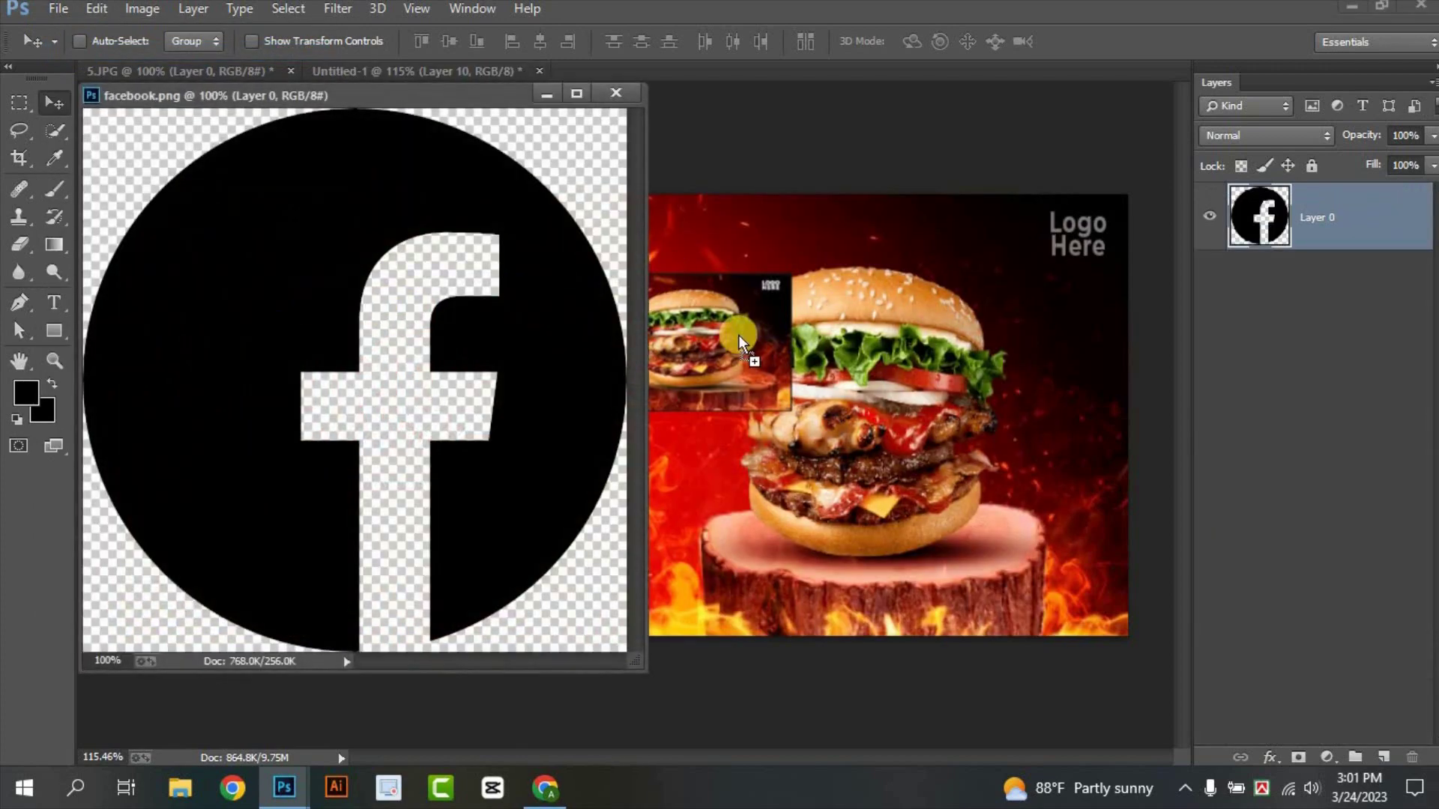
pyautogui.moveTo(738, 335); pyautogui.dragTo(719, 300)
pyautogui.click(617, 93)
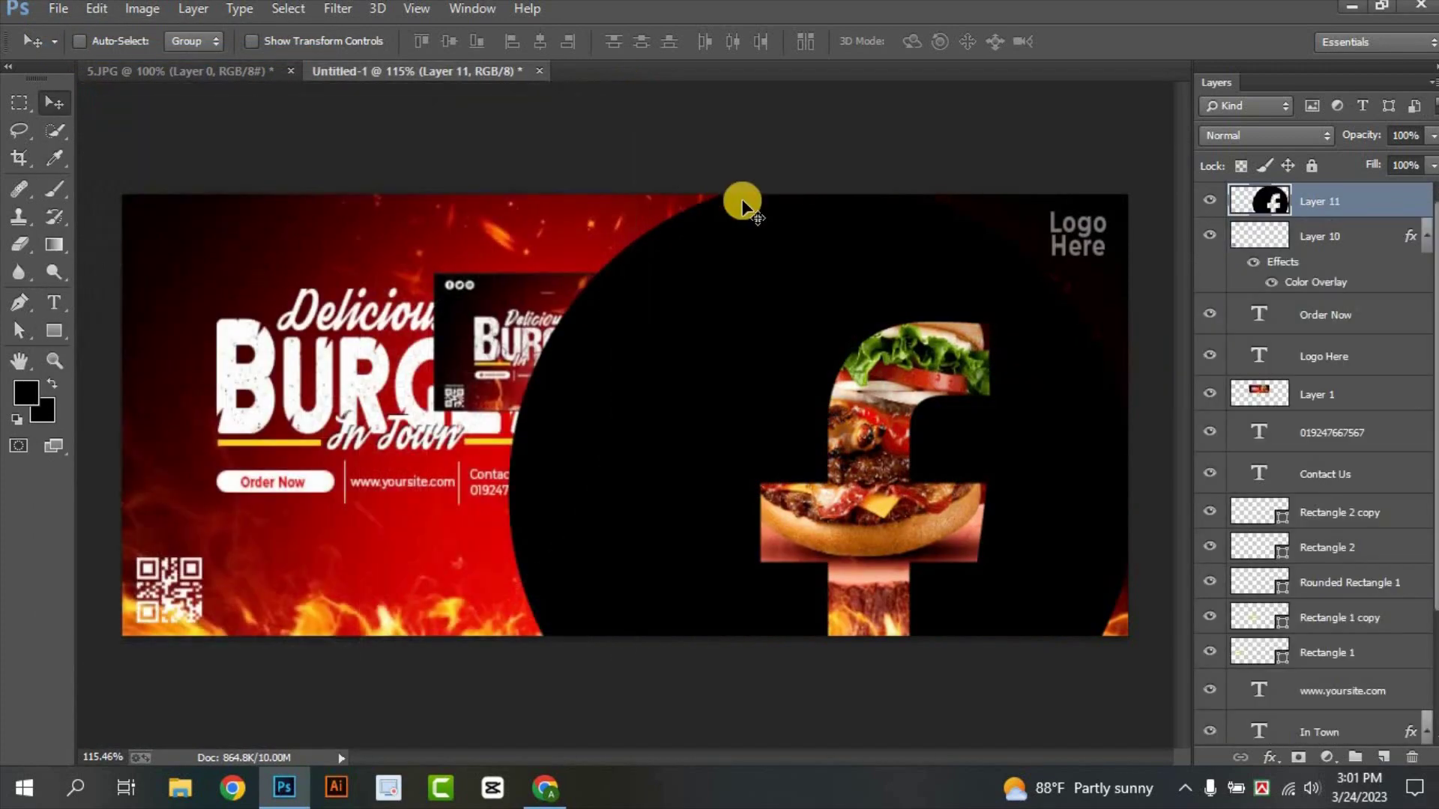
# - Scale the Facebook icon to about 4% and tuck it into the top-left corner
pyautogui.hotkey('ctrl', 't')
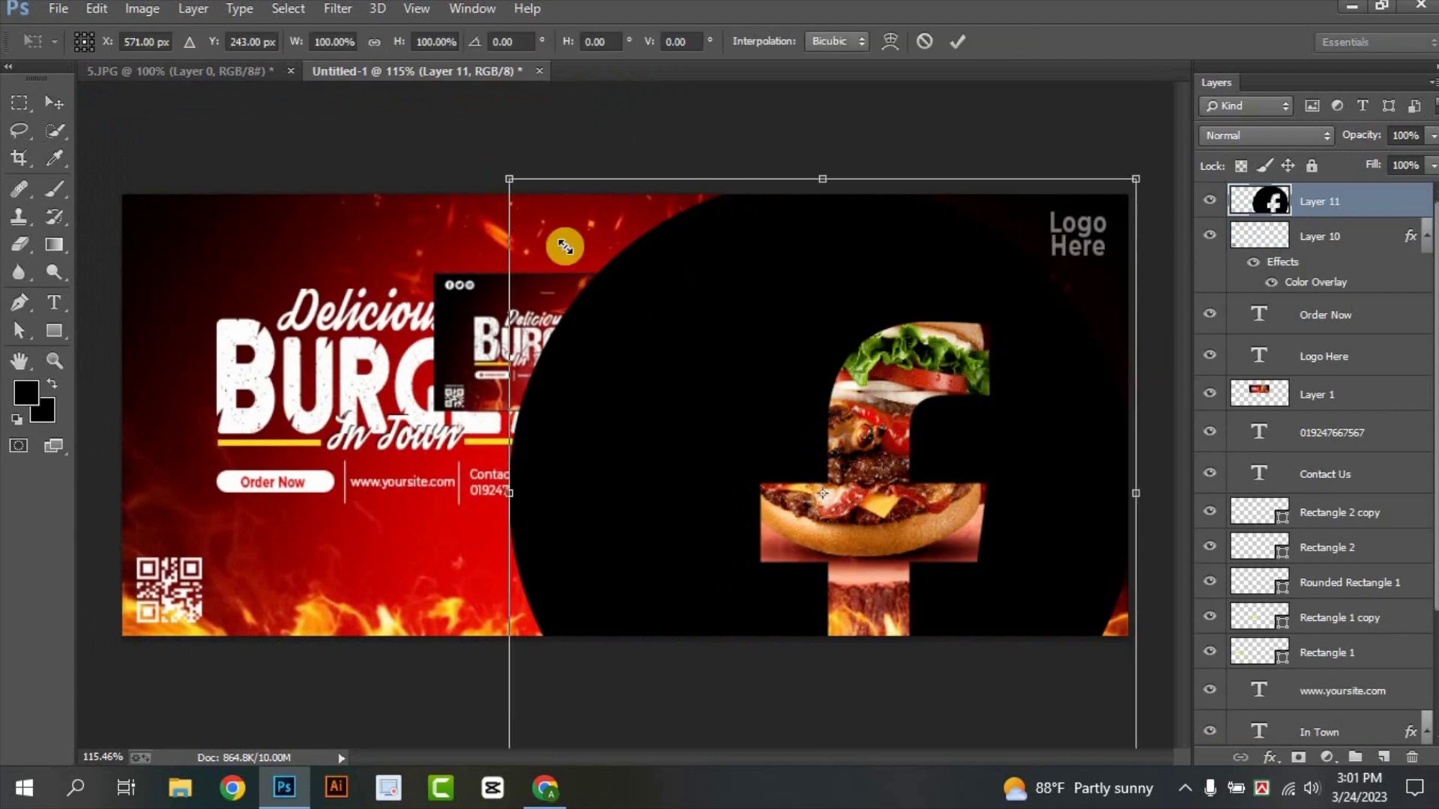
pyautogui.moveTo(565, 247)
pyautogui.mouseDown()
pyautogui.moveTo(884, 555)
pyautogui.moveTo(274, 274)
pyautogui.mouseUp()
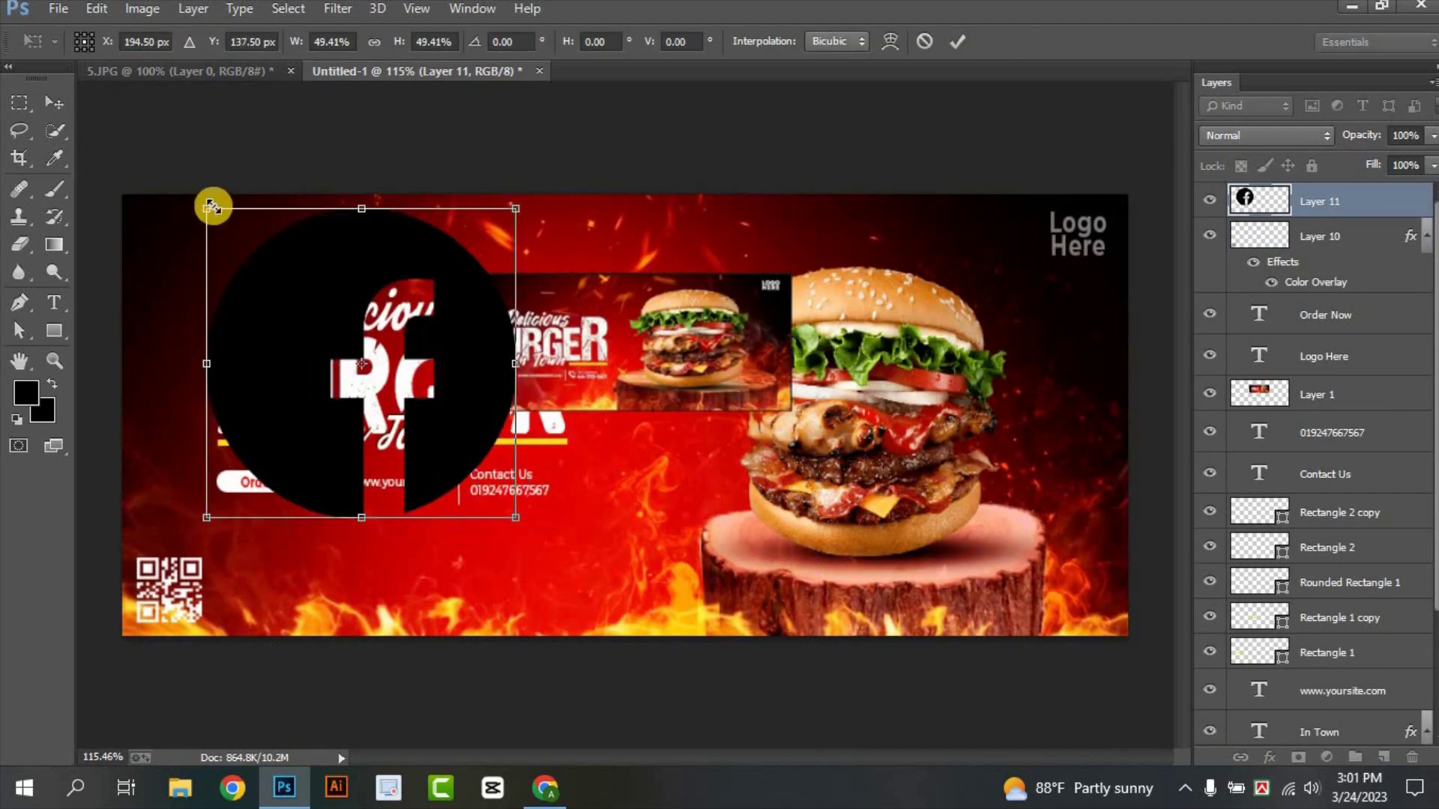
pyautogui.moveTo(211, 206)
pyautogui.mouseDown()
pyautogui.moveTo(416, 419)
pyautogui.moveTo(274, 304)
pyautogui.moveTo(165, 263)
pyautogui.mouseUp()
pyautogui.scroll(5, 145, 212)
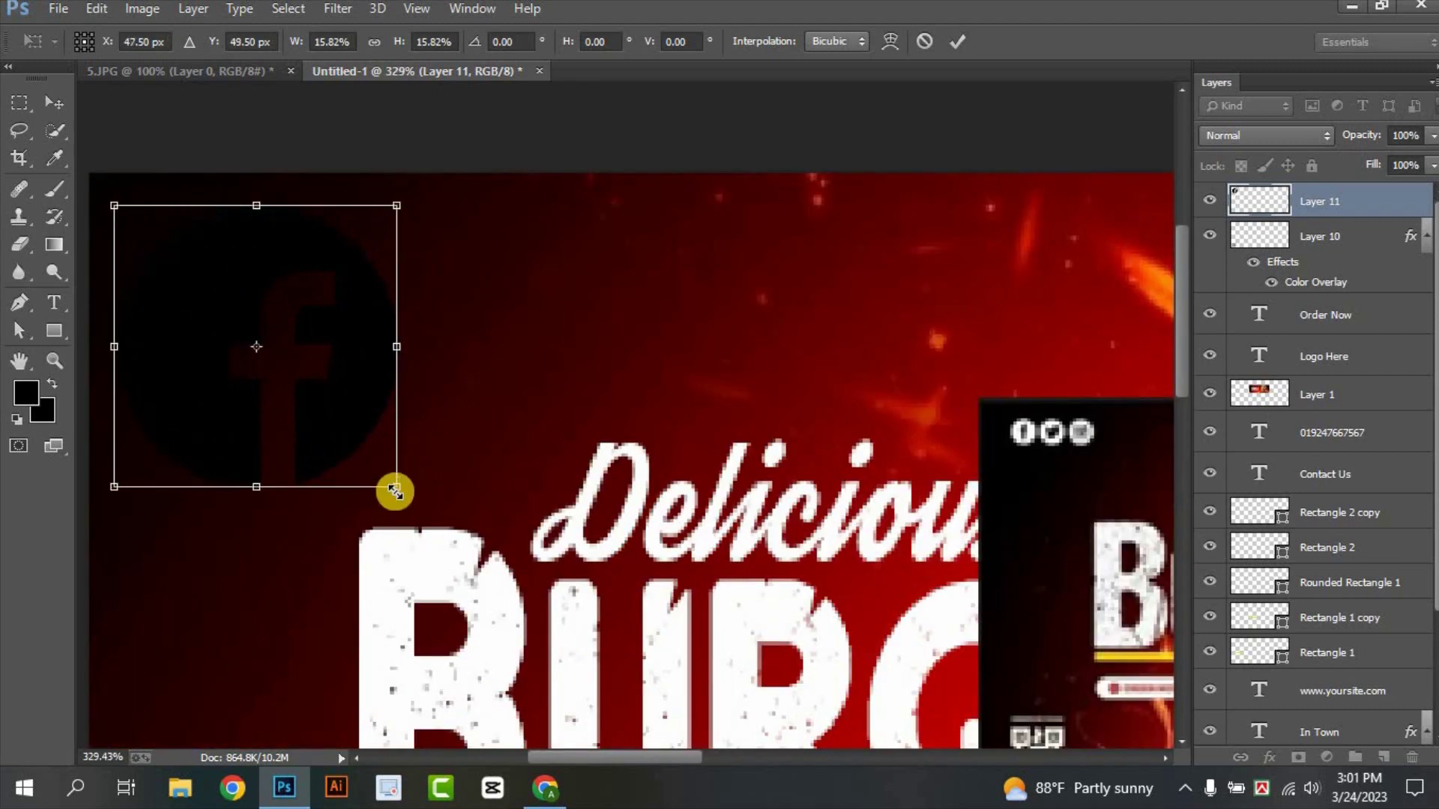
pyautogui.moveTo(395, 491); pyautogui.dragTo(187, 277)
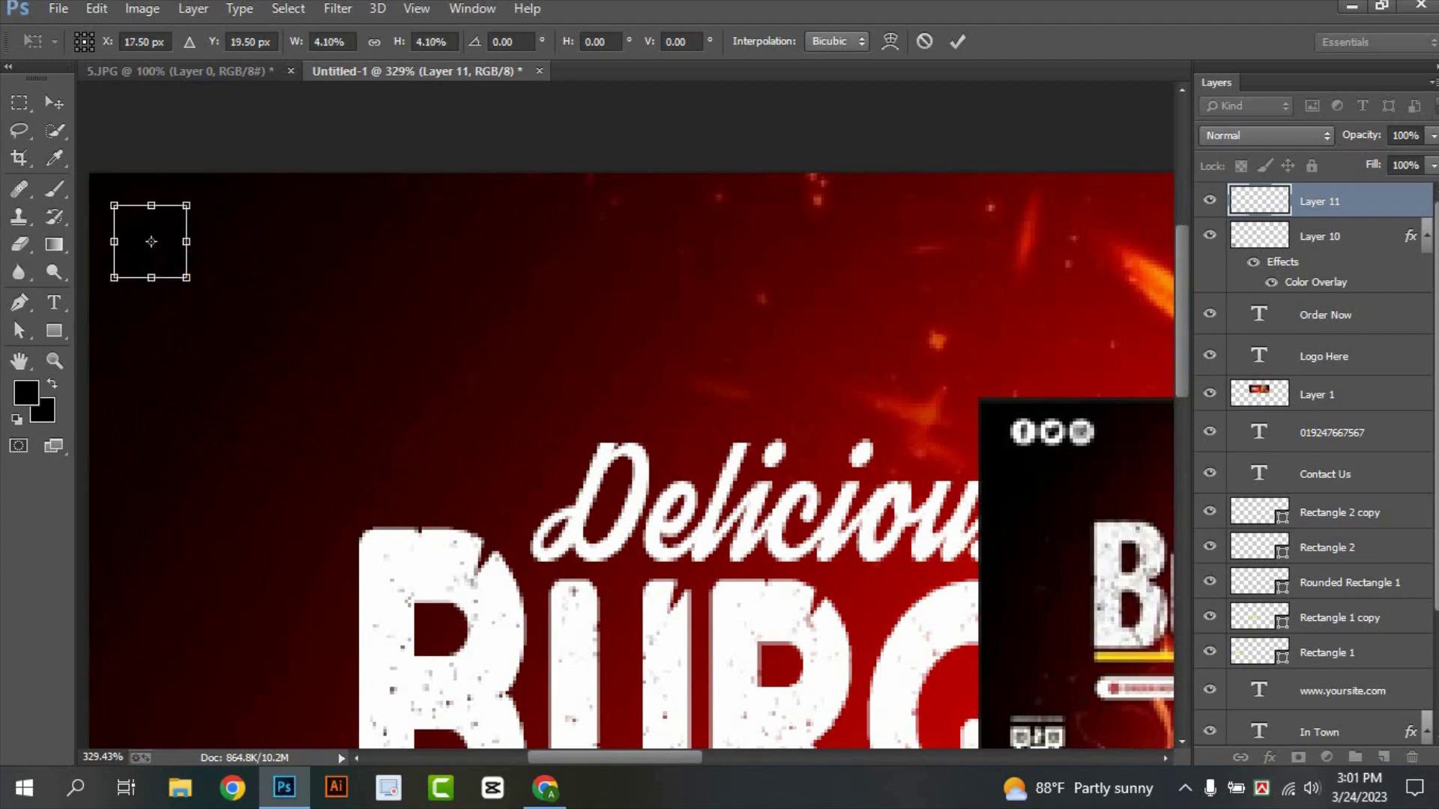
pyautogui.click(958, 45)
# - Give the Facebook icon layer a white #ffffff Color Overlay
pyautogui.rightClick(1374, 193)
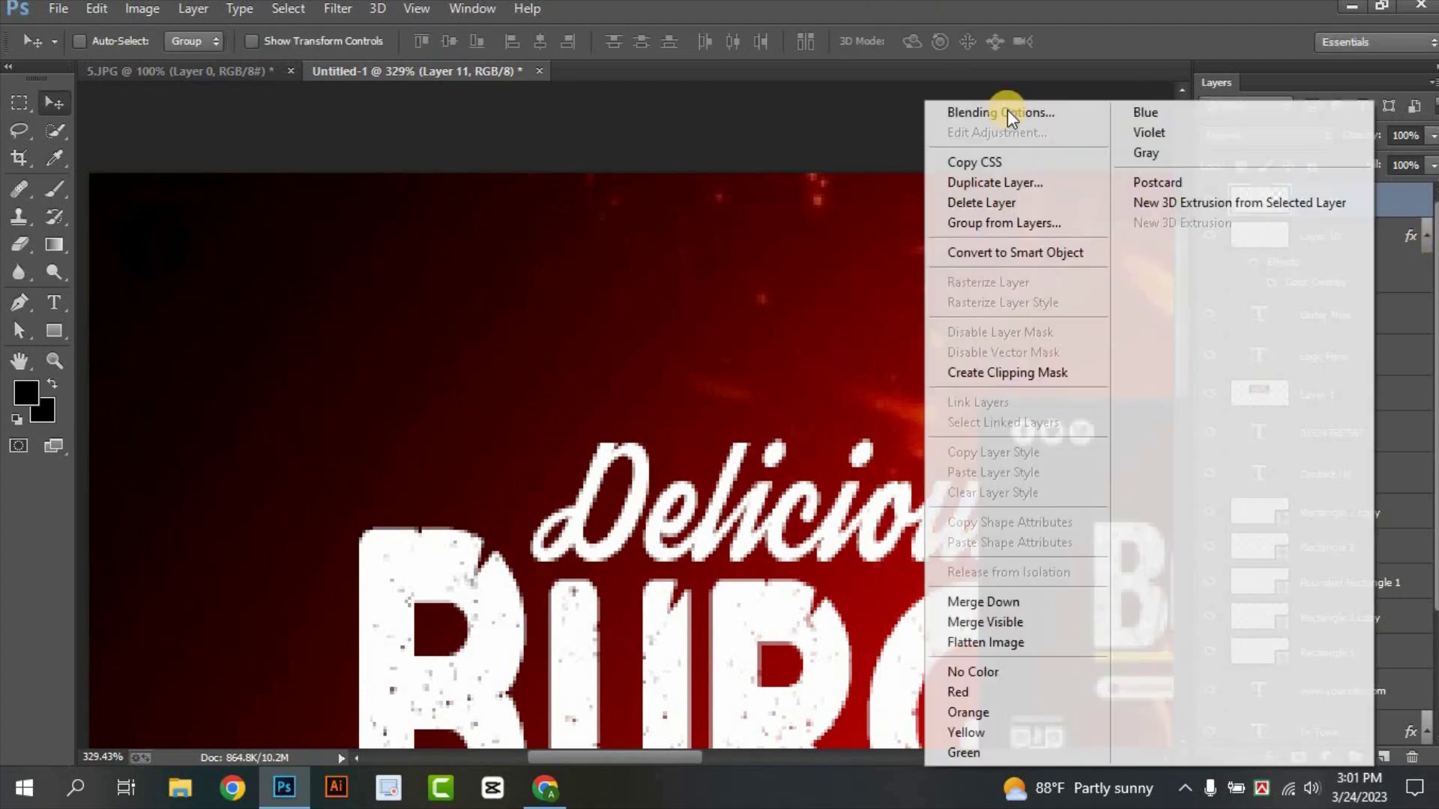
pyautogui.click(1007, 112)
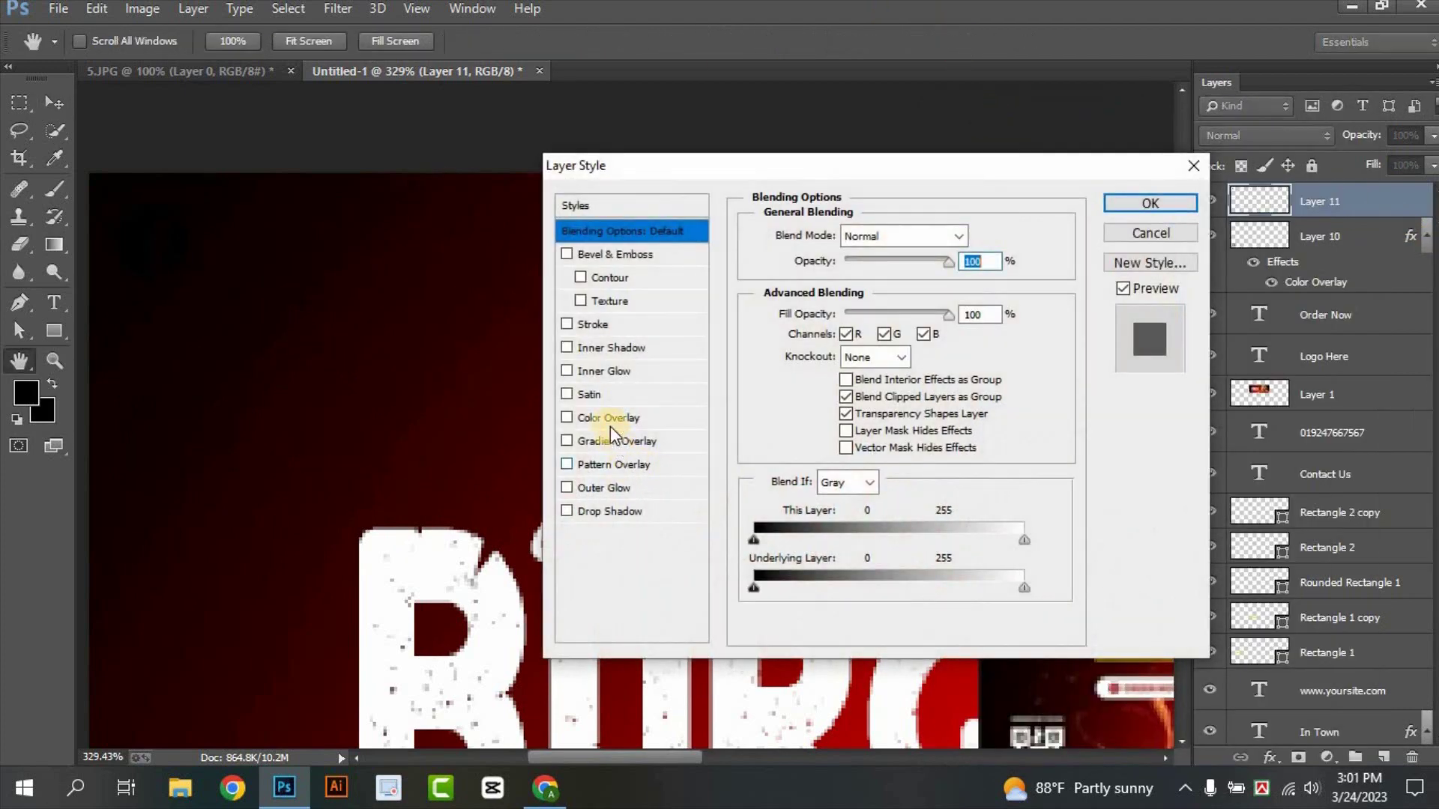
pyautogui.click(618, 417)
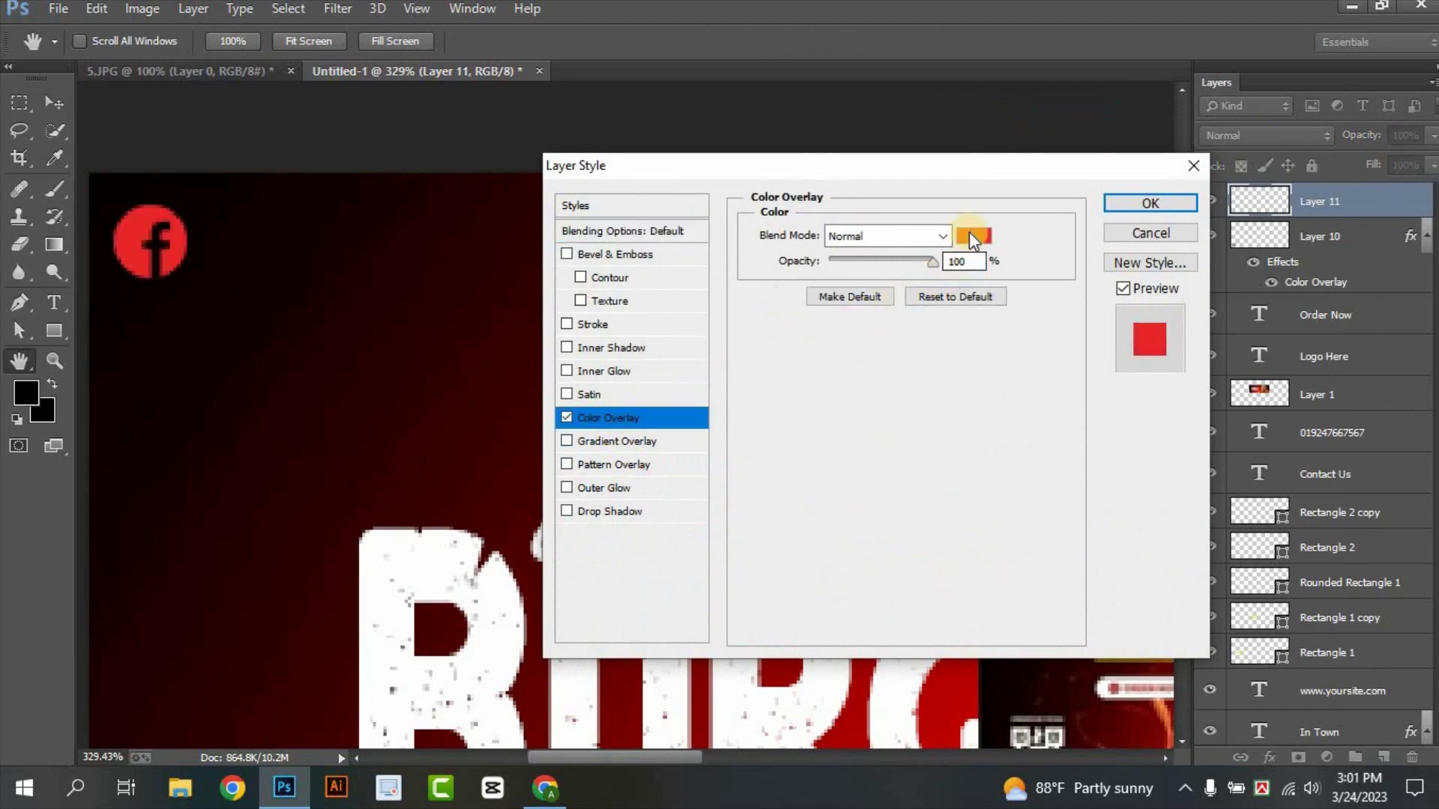
pyautogui.click(972, 238)
pyautogui.write('ffffff')
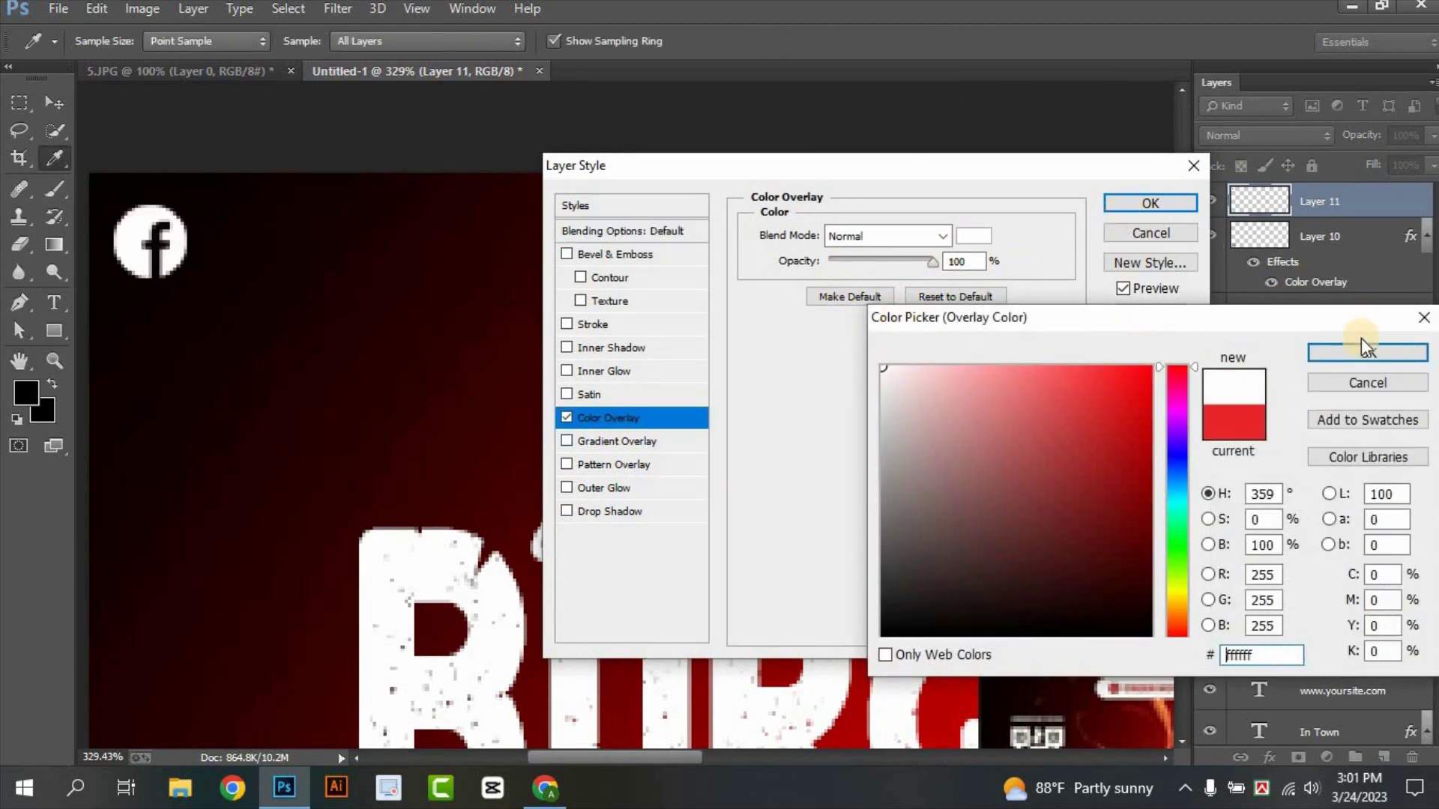
pyautogui.press('Return')
pyautogui.click(1172, 203)
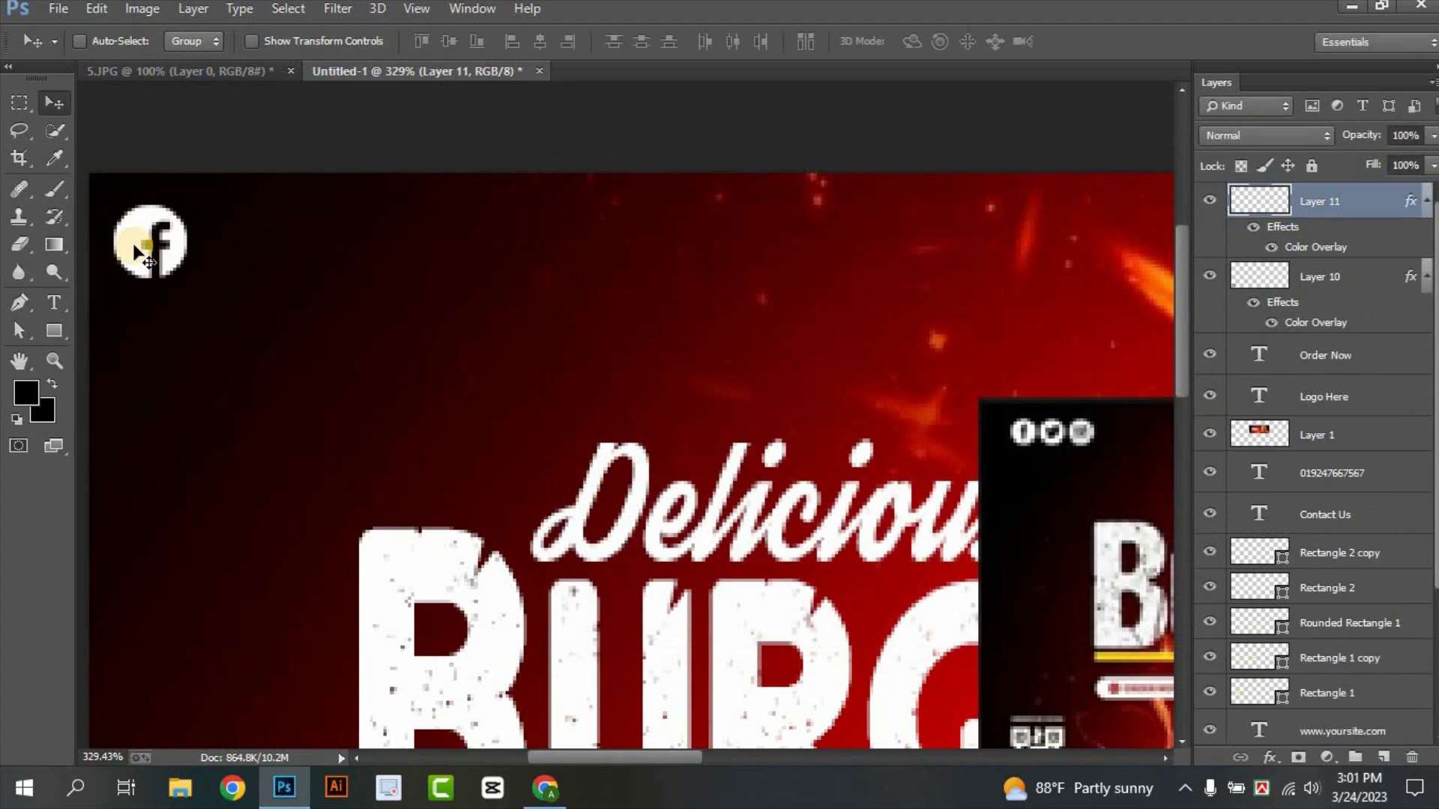
# - Line up copies of the white icon in a row along the top-left edge
pyautogui.moveTo(135, 245); pyautogui.dragTo(264, 274)
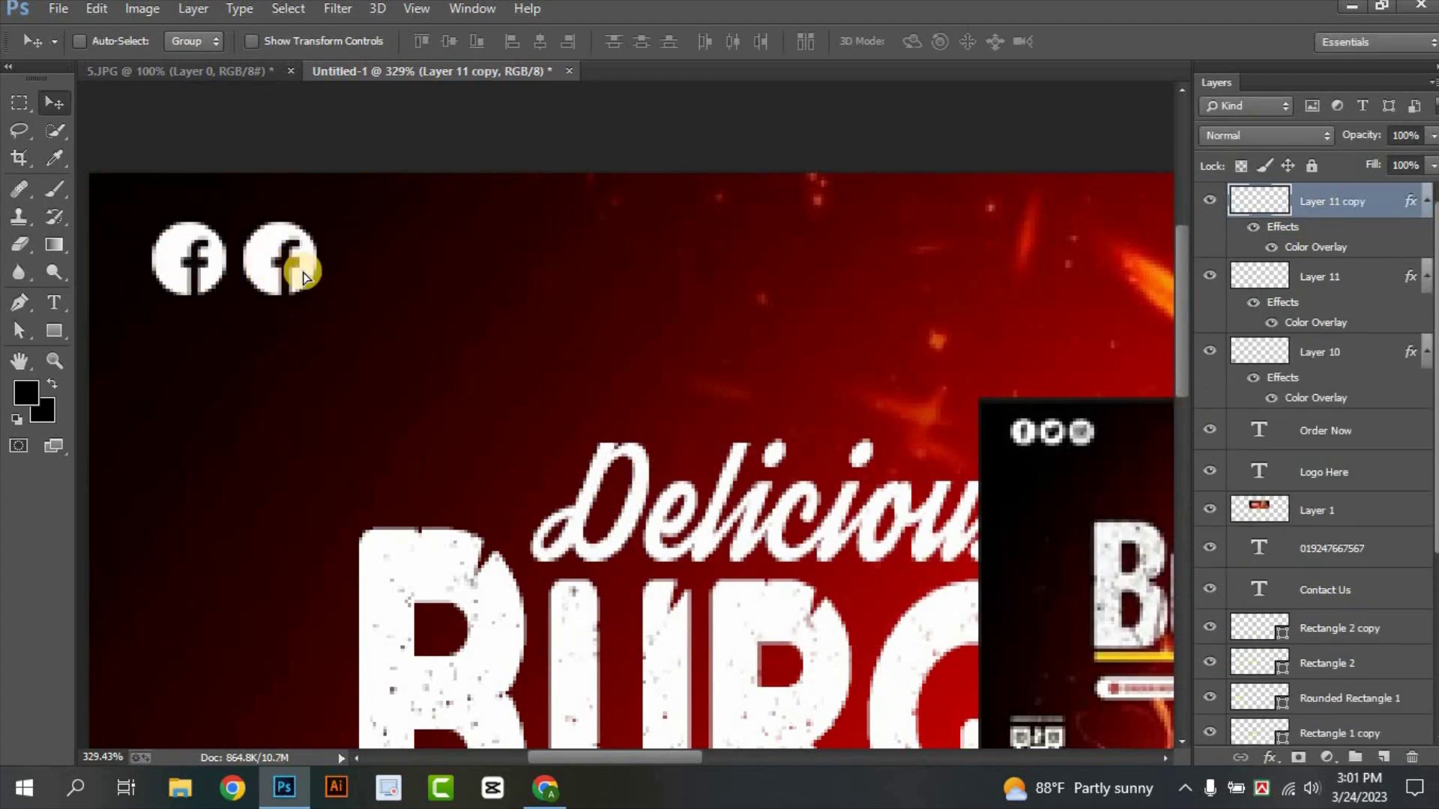
pyautogui.moveTo(353, 268); pyautogui.dragTo(353, 269)
pyautogui.hotkey('ctrl', '0')
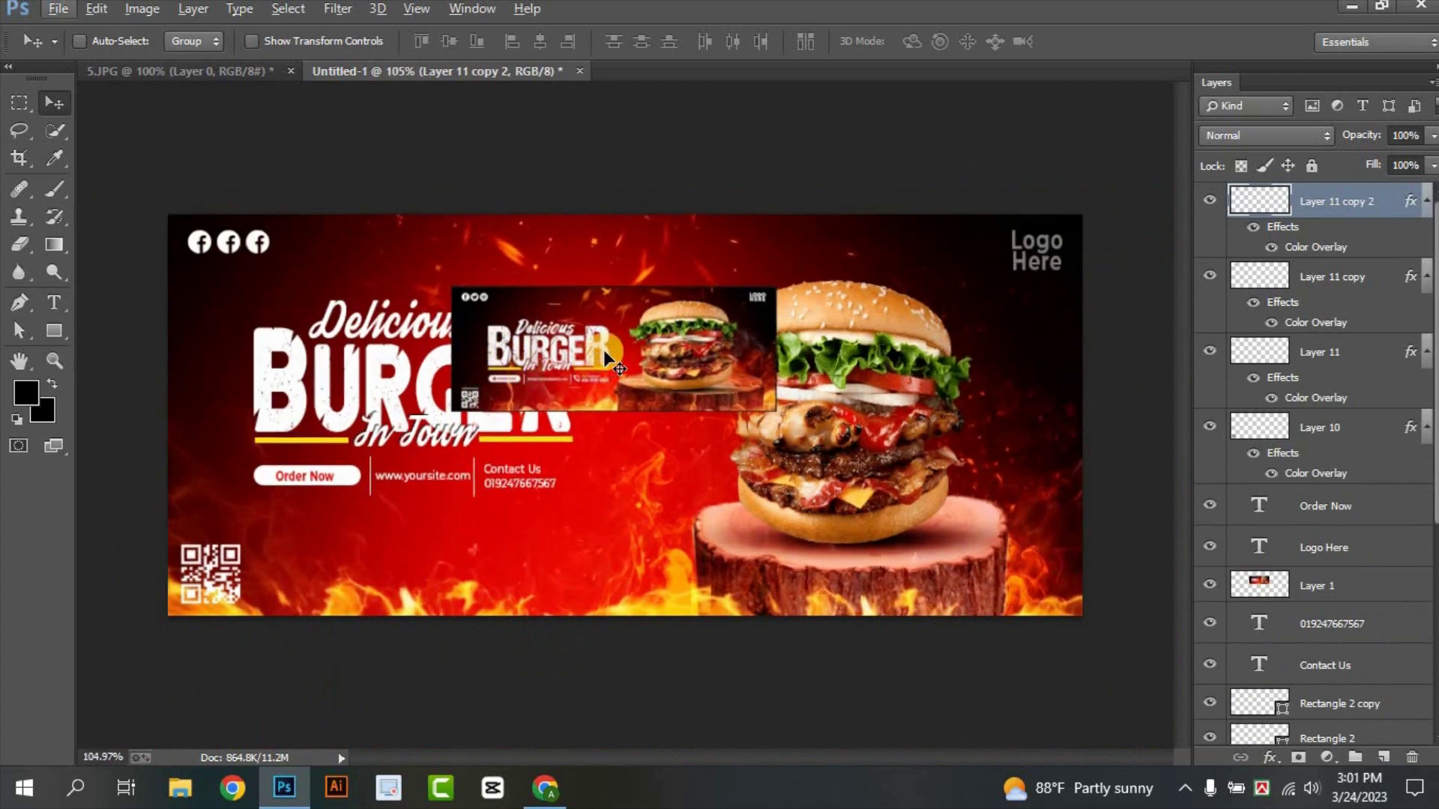
pyautogui.click(1301, 594)
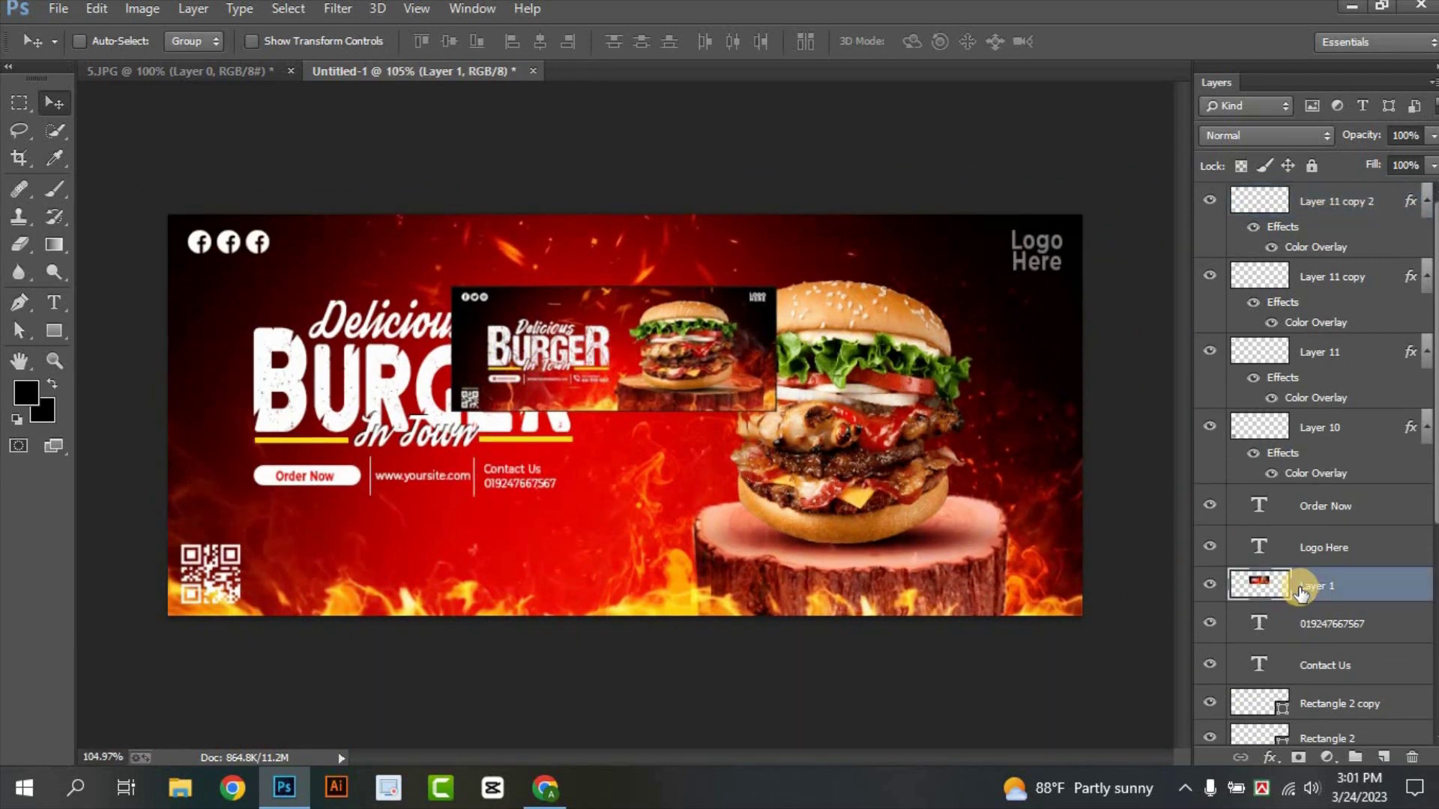
# - Delete the Layer 1 reference screenshot from the banner
pyautogui.press('Delete')
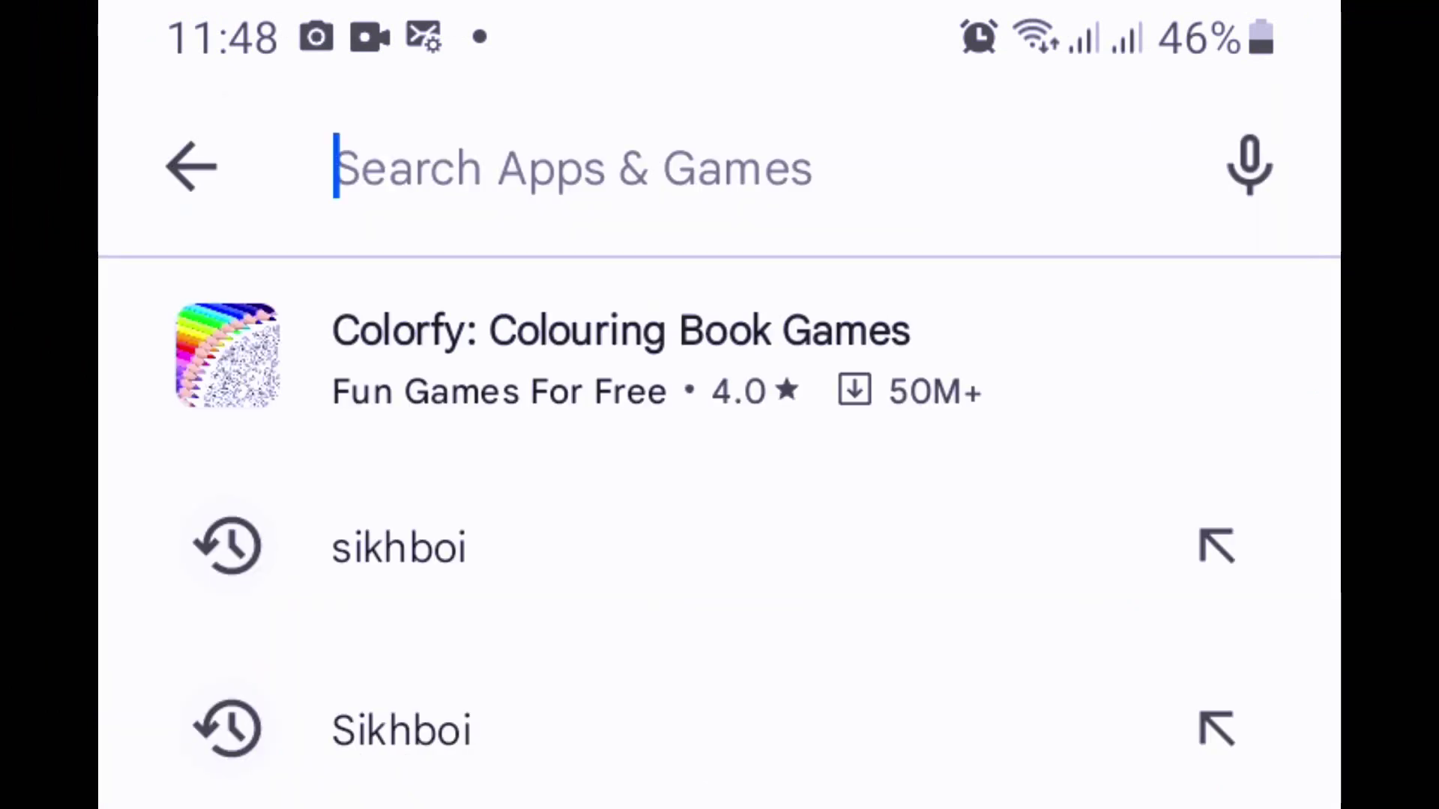
# - Search the Play Store for 'sikhboi' and install the Sikhboi app by Soft Now
pyautogui.write('sikhb')
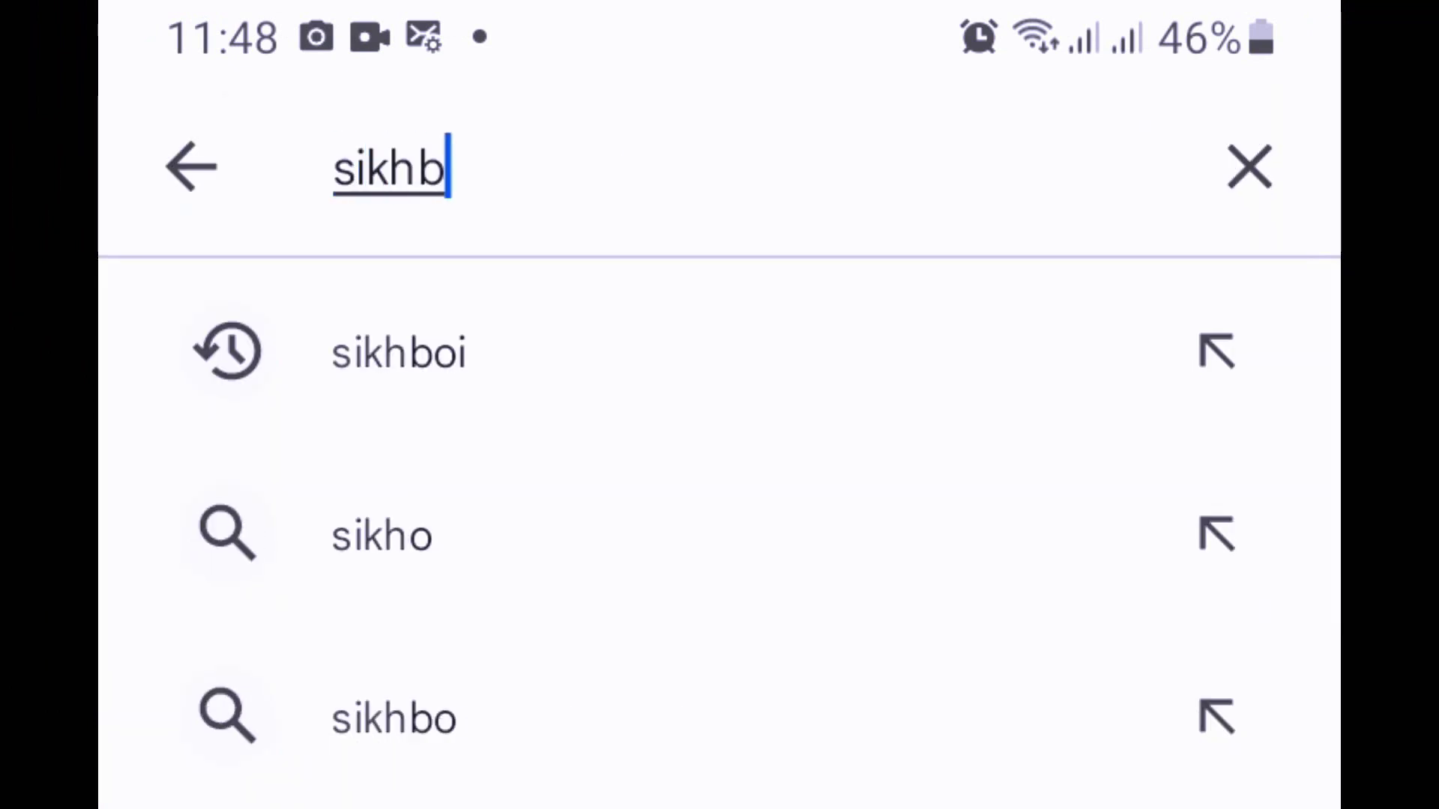
pyautogui.write('oi')
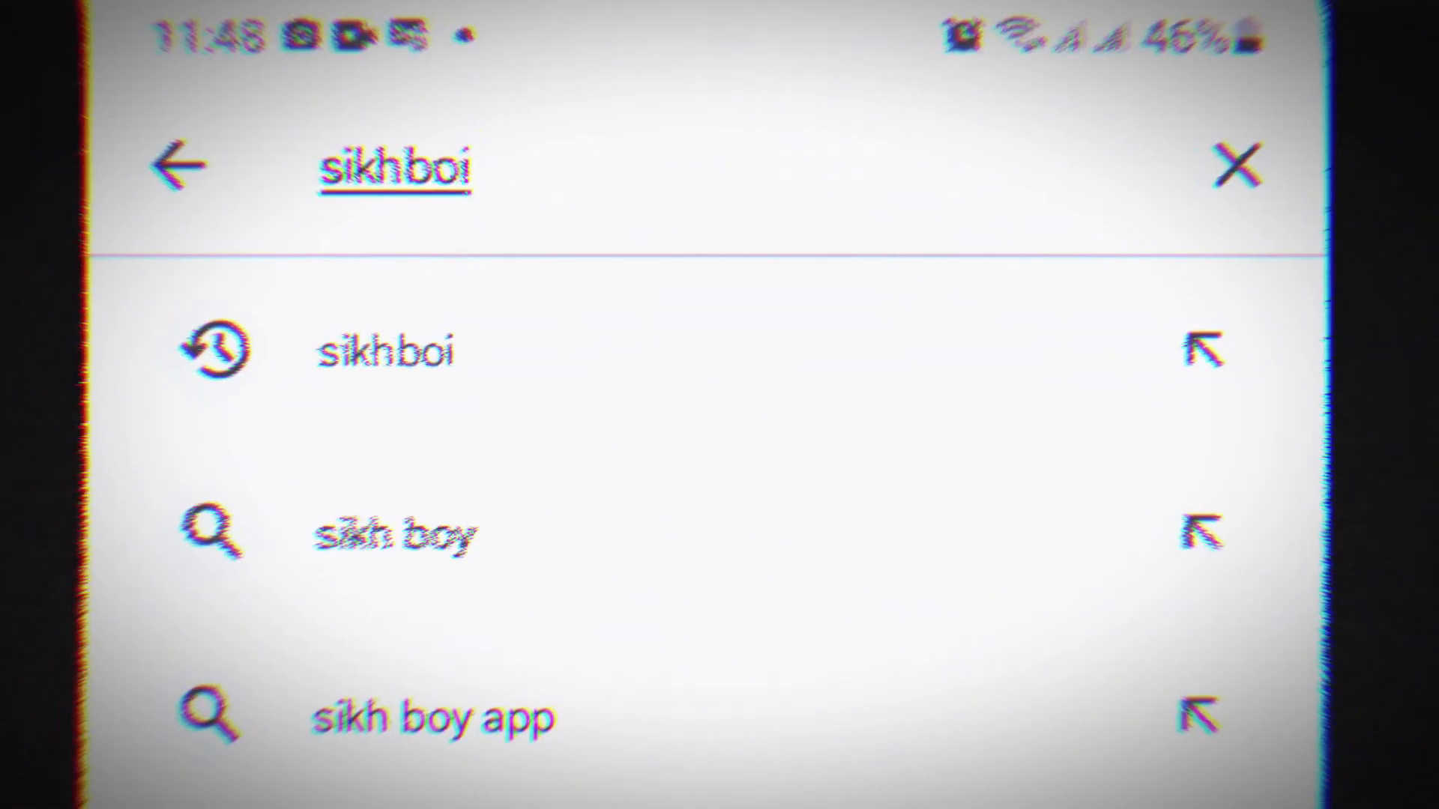
pyautogui.press('Return')
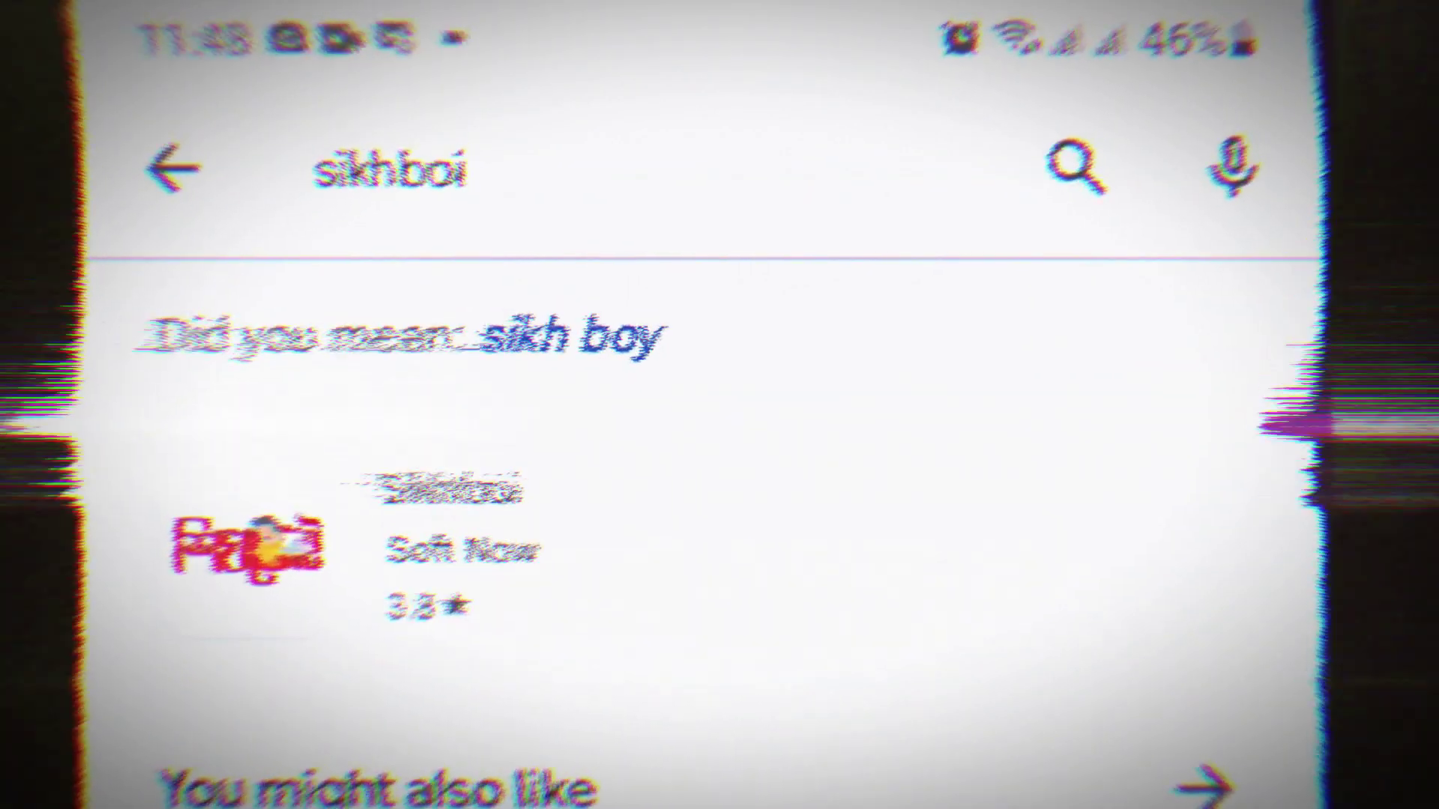
pyautogui.scroll(-4, 720, 525)
pyautogui.scroll(4, 719, 450)
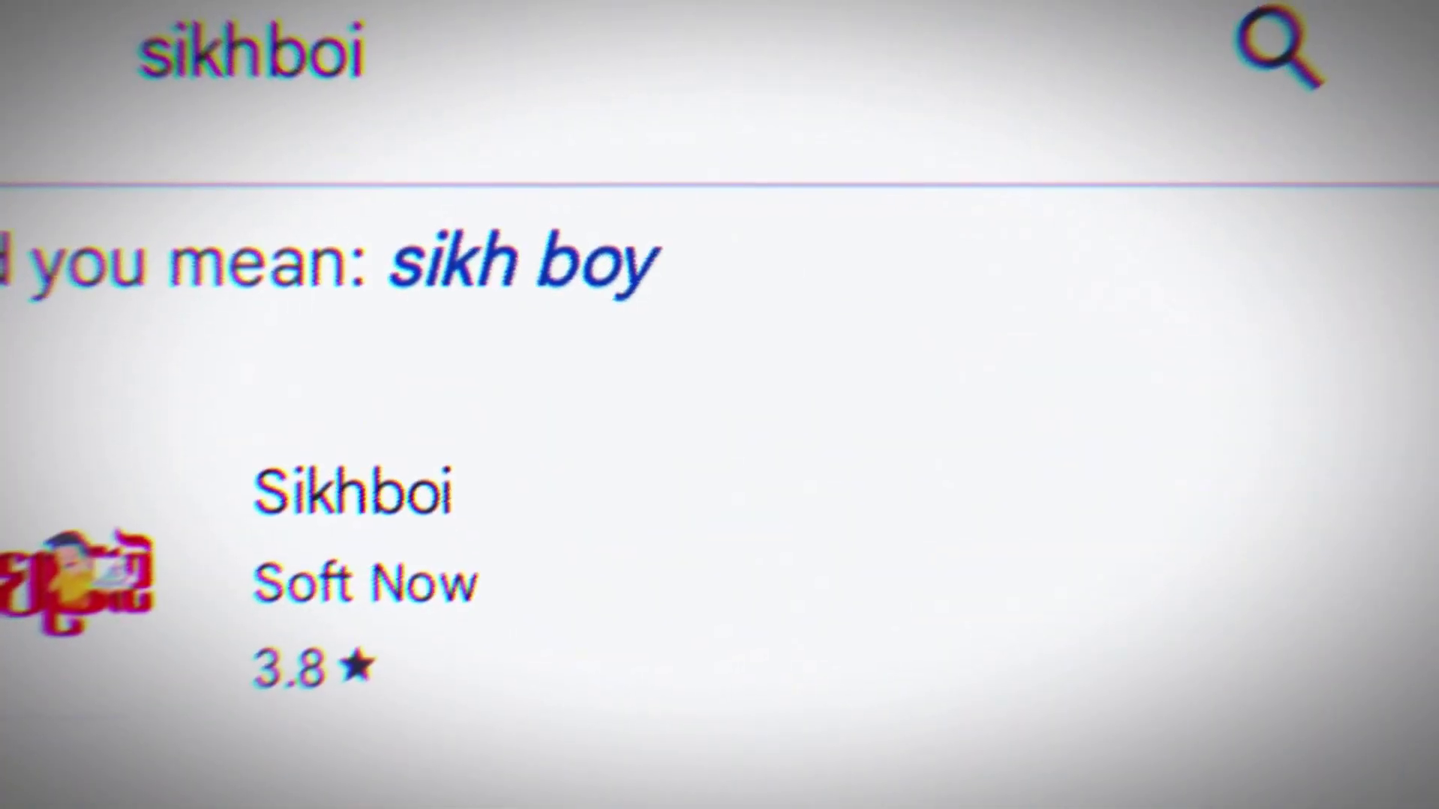
pyautogui.click(524, 464)
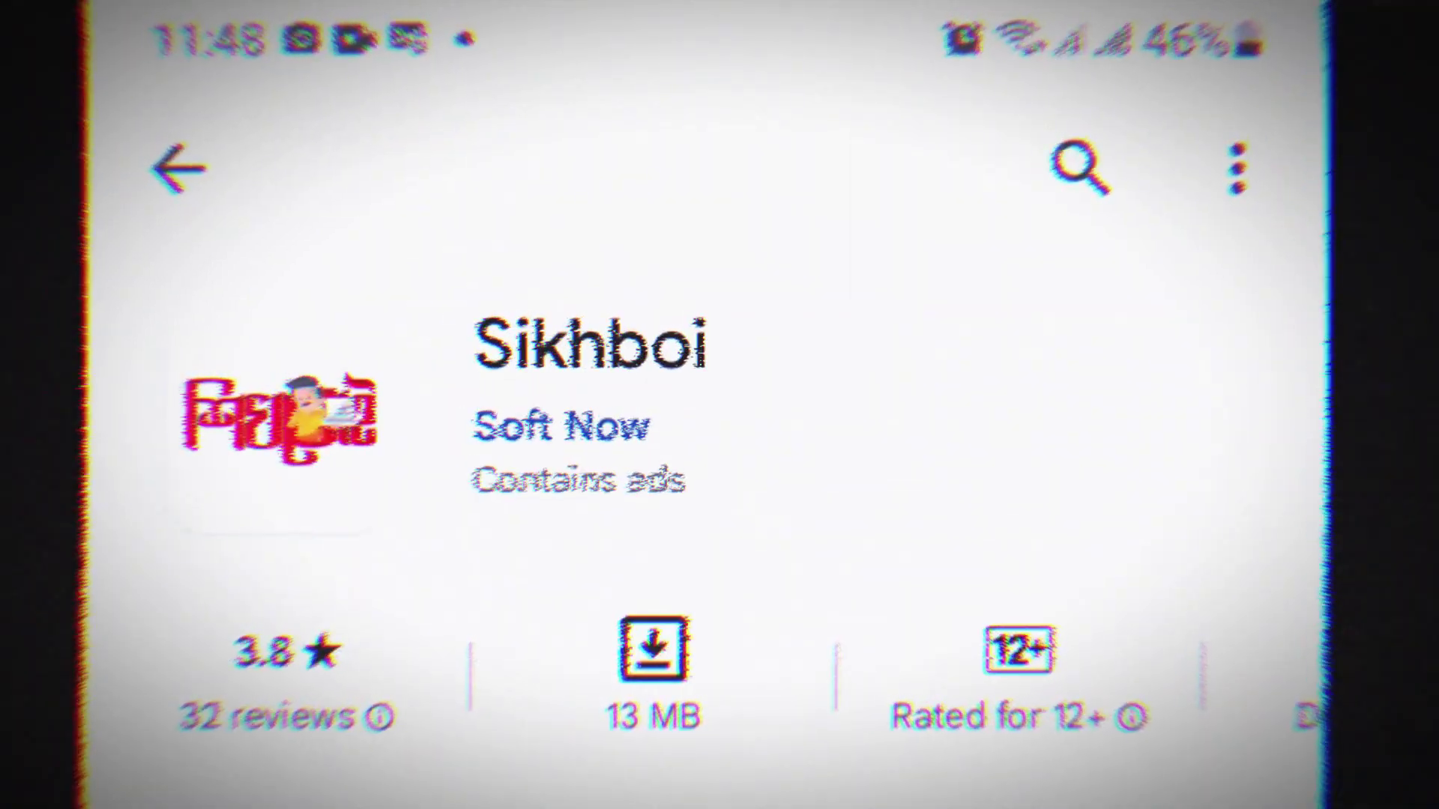
pyautogui.click(719, 794)
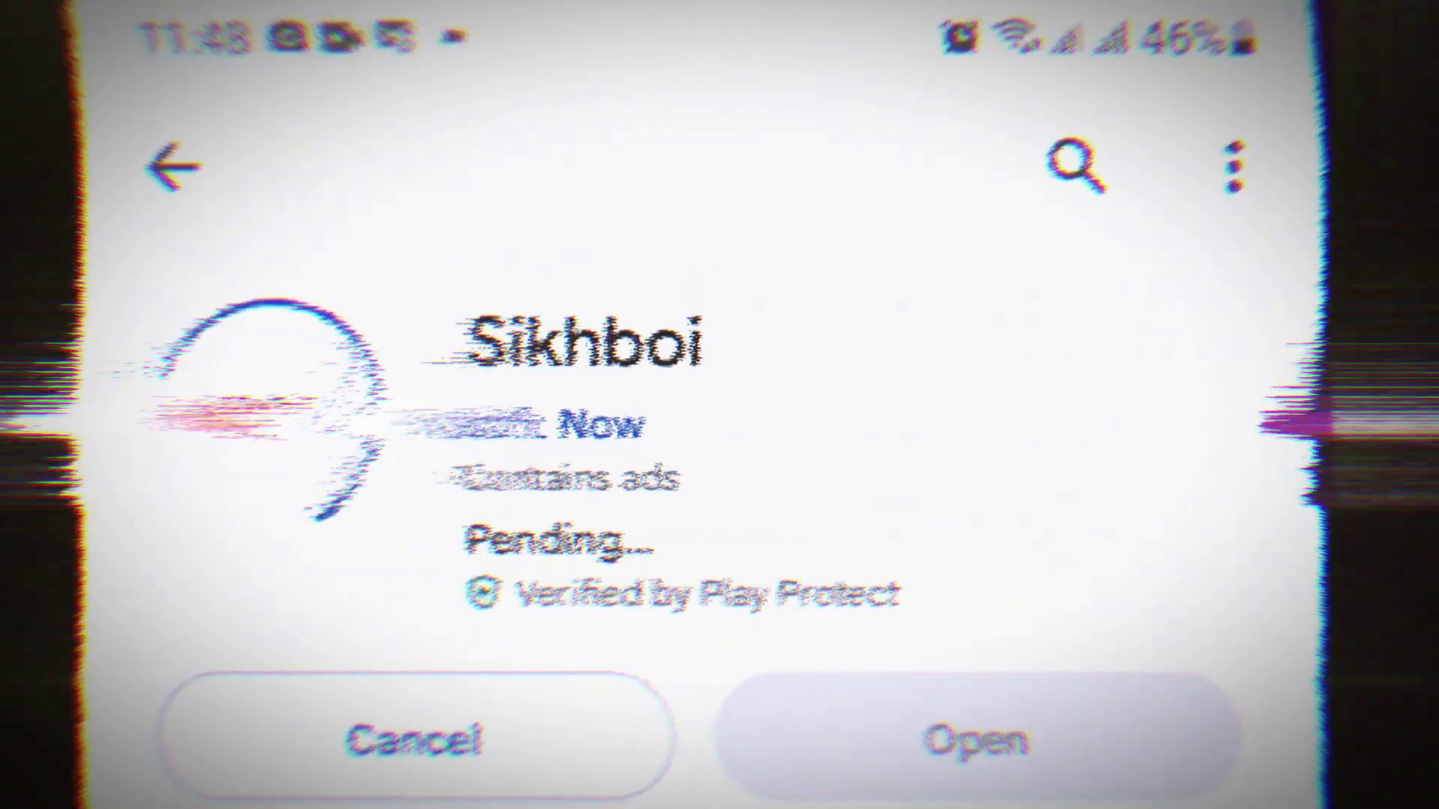